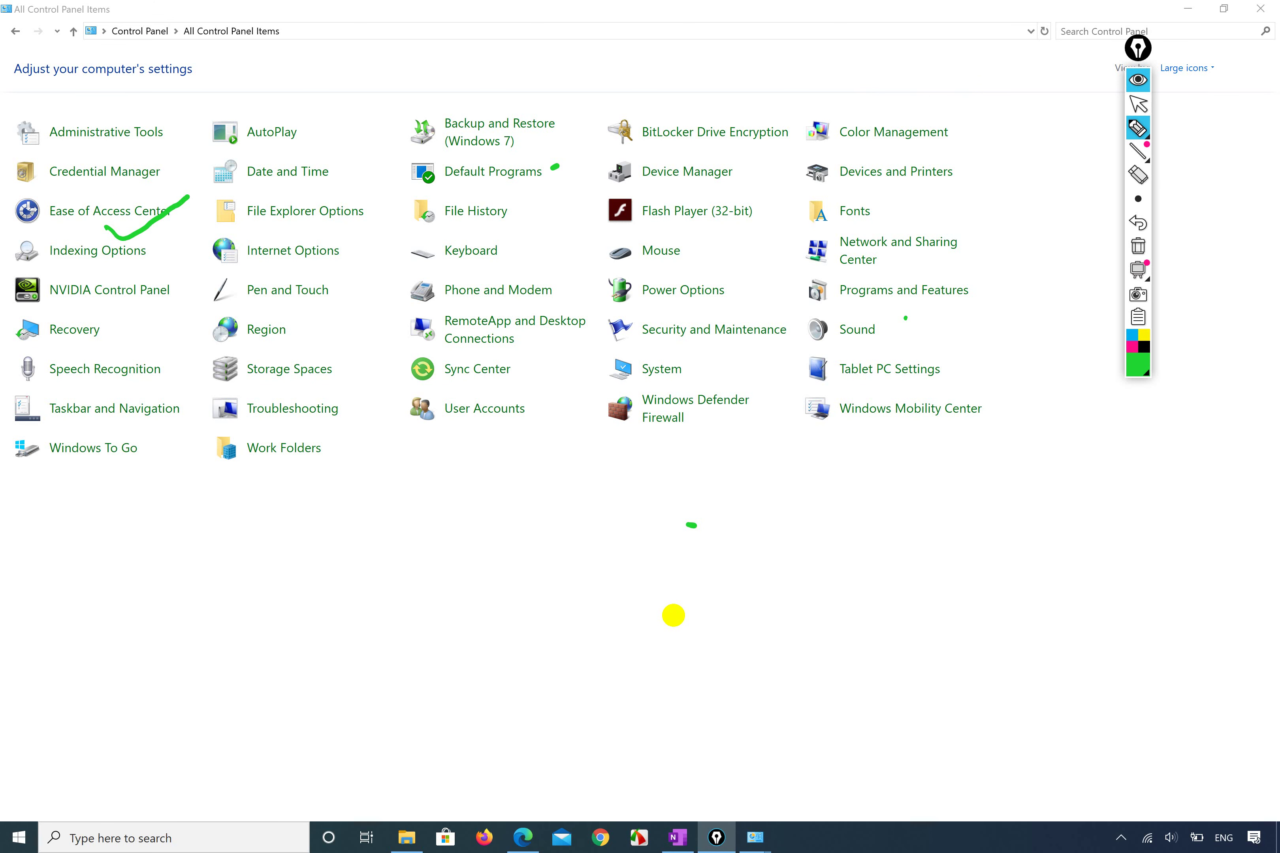
Enlarge the pen tip and circle File Explorer Options and File History together in green.
{"action": "mouse_move", "coordinate": [1138, 128]}
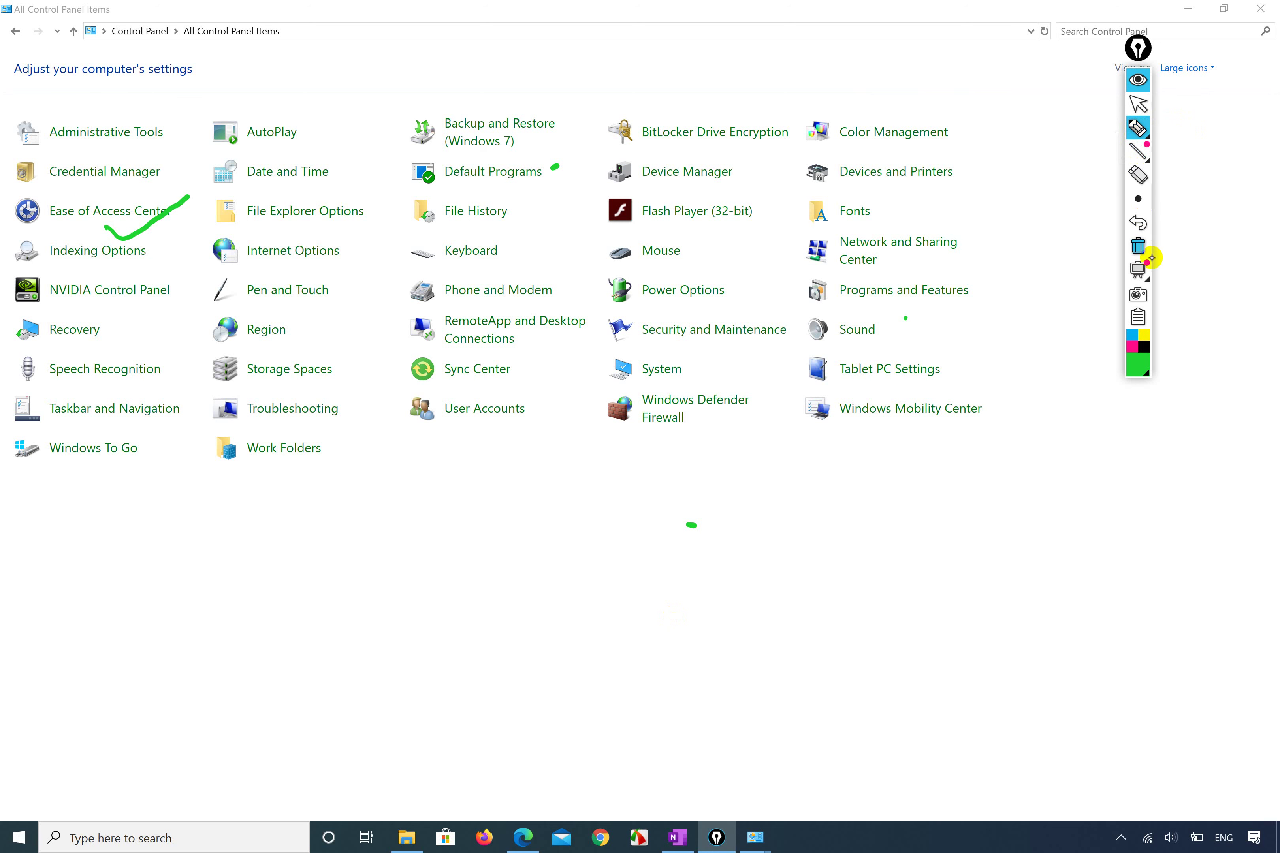
{"action": "left_click", "coordinate": [1157, 197]}
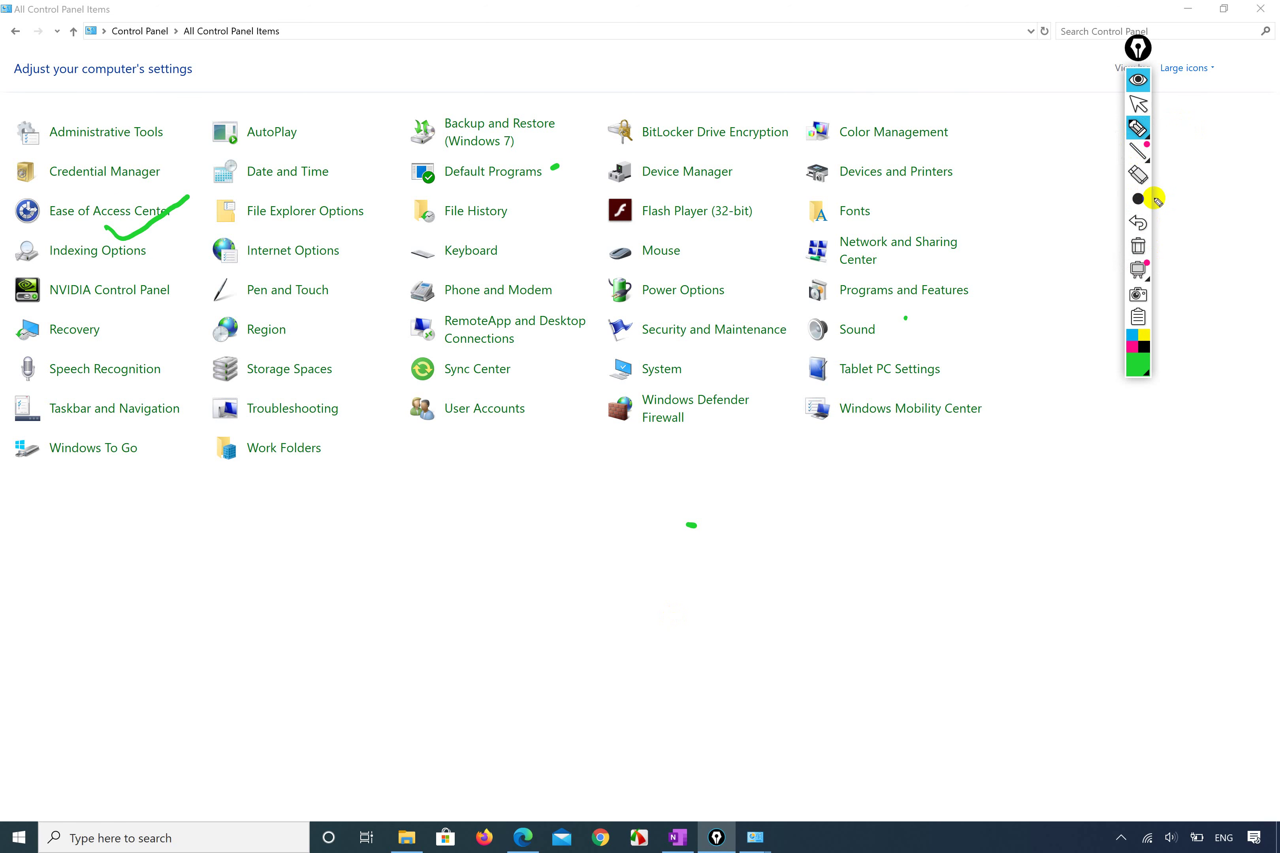
{"action": "left_click", "coordinate": [808, 555]}
{"action": "mouse_move", "coordinate": [196, 229]}
{"action": "left_mouse_down"}
{"action": "mouse_move", "coordinate": [549, 223]}
{"action": "mouse_move", "coordinate": [355, 183]}
{"action": "mouse_move", "coordinate": [216, 213]}
{"action": "left_mouse_up"}
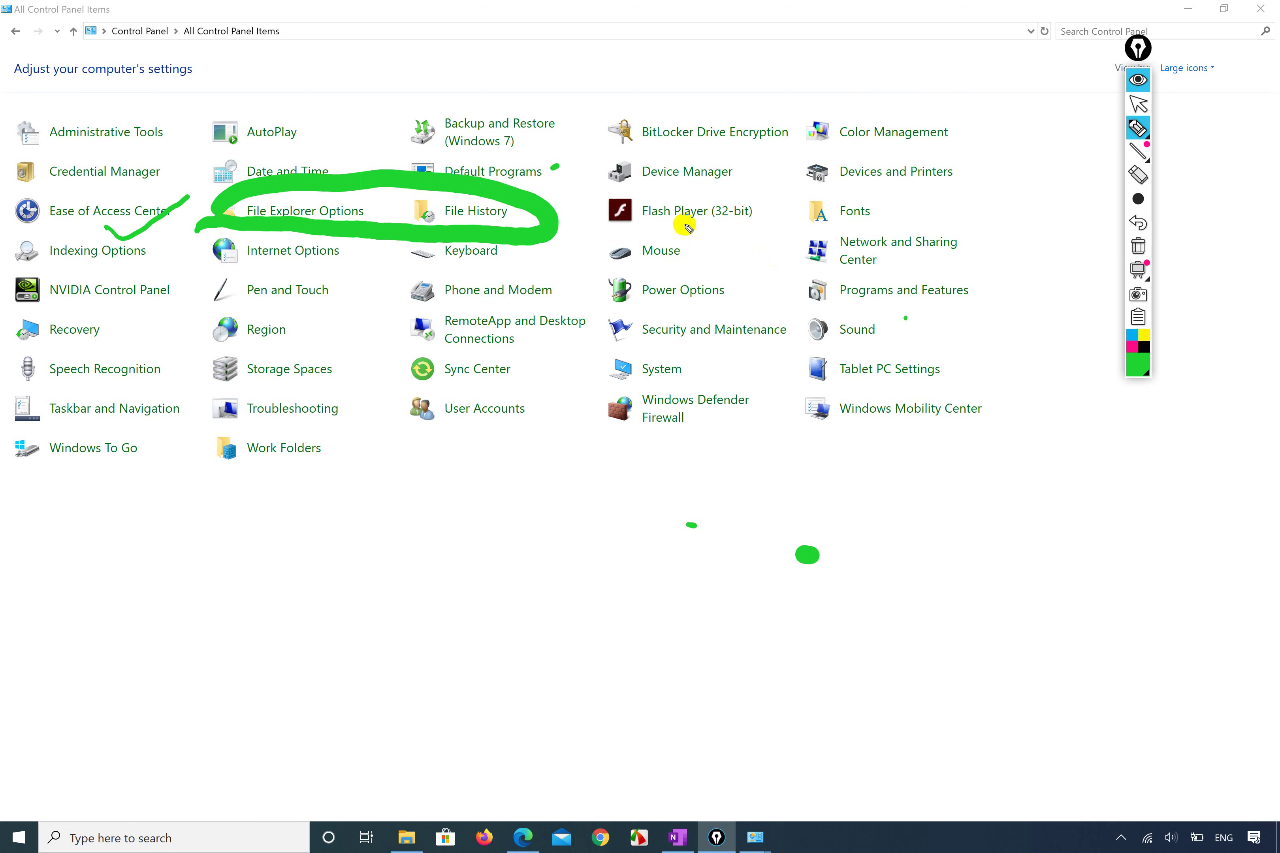
Mark Fonts, Indexing Options, Internet Options, Keyboard, Mouse, and Network and Sharing Center with green pen strokes.
{"action": "mouse_move", "coordinate": [798, 228]}
{"action": "left_mouse_down"}
{"action": "mouse_move", "coordinate": [902, 219]}
{"action": "mouse_move", "coordinate": [810, 175]}
{"action": "mouse_move", "coordinate": [778, 212]}
{"action": "mouse_move", "coordinate": [829, 235]}
{"action": "mouse_move", "coordinate": [874, 231]}
{"action": "mouse_move", "coordinate": [606, 227]}
{"action": "mouse_move", "coordinate": [196, 256]}
{"action": "mouse_move", "coordinate": [134, 282]}
{"action": "left_mouse_up"}
{"action": "mouse_move", "coordinate": [774, 223]}
{"action": "left_mouse_down"}
{"action": "mouse_move", "coordinate": [906, 212]}
{"action": "mouse_move", "coordinate": [828, 160]}
{"action": "mouse_move", "coordinate": [774, 222]}
{"action": "mouse_move", "coordinate": [789, 235]}
{"action": "mouse_move", "coordinate": [792, 220]}
{"action": "left_mouse_up"}
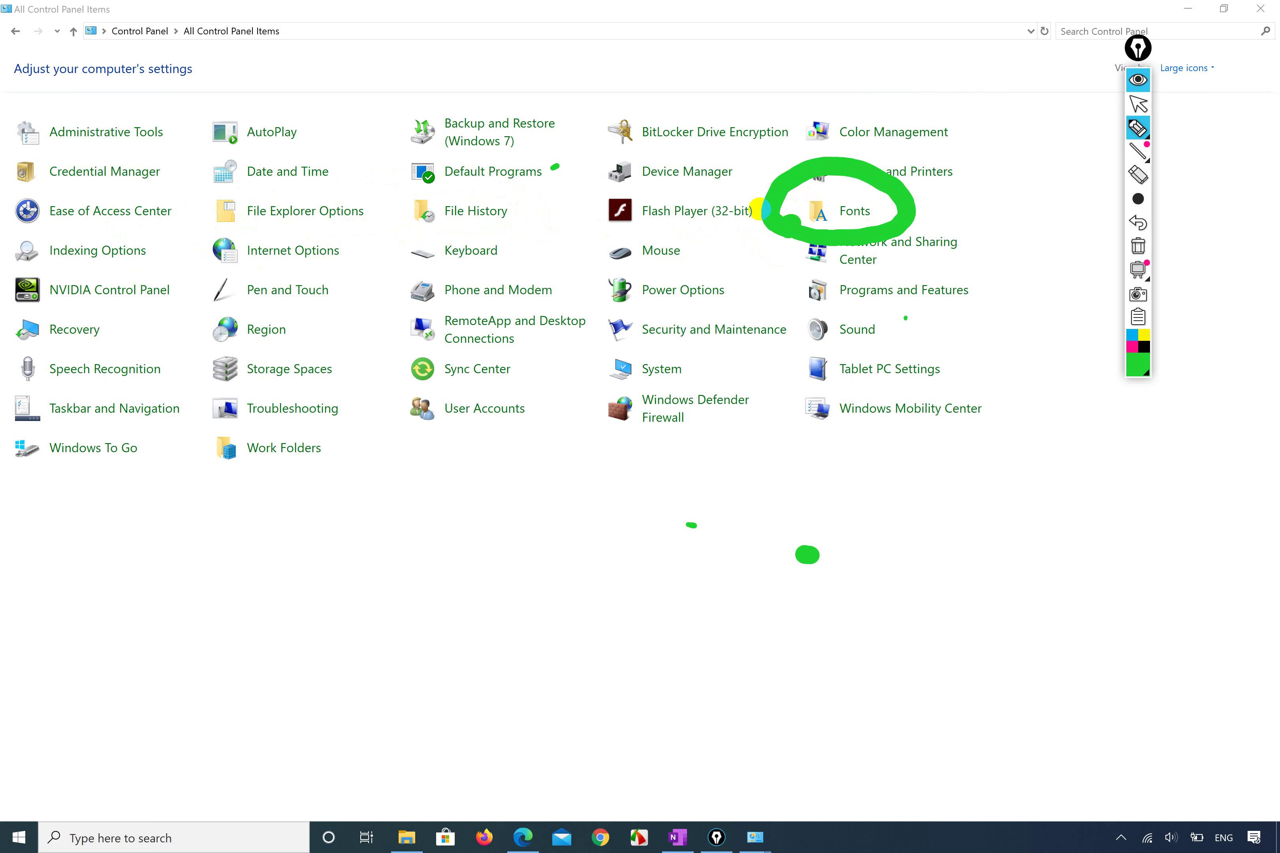
{"action": "mouse_move", "coordinate": [118, 270]}
{"action": "left_mouse_down"}
{"action": "mouse_move", "coordinate": [192, 238]}
{"action": "mouse_move", "coordinate": [334, 271]}
{"action": "left_mouse_up"}
{"action": "mouse_move", "coordinate": [417, 275]}
{"action": "left_mouse_down"}
{"action": "mouse_move", "coordinate": [866, 286]}
{"action": "mouse_move", "coordinate": [984, 255]}
{"action": "mouse_move", "coordinate": [931, 184]}
{"action": "mouse_move", "coordinate": [799, 210]}
{"action": "mouse_move", "coordinate": [804, 270]}
{"action": "mouse_move", "coordinate": [820, 250]}
{"action": "left_mouse_up"}
{"action": "right_click", "coordinate": [827, 233]}
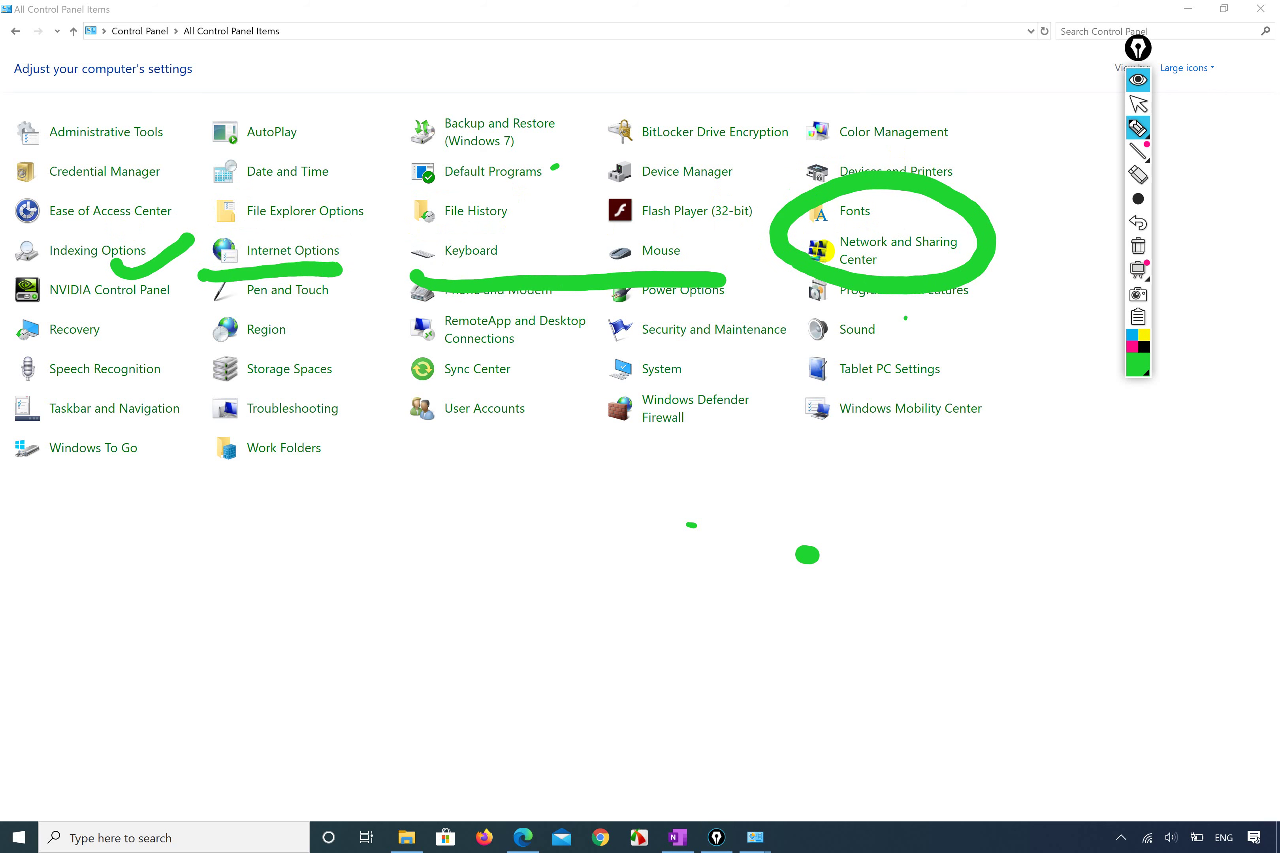
Erase the green marks on Indexing Options, Internet Options, Keyboard, Mouse, and Network and Sharing Center.
{"action": "mouse_move", "coordinate": [936, 185]}
{"action": "left_mouse_down"}
{"action": "mouse_move", "coordinate": [793, 199]}
{"action": "mouse_move", "coordinate": [827, 279]}
{"action": "mouse_move", "coordinate": [980, 246]}
{"action": "mouse_move", "coordinate": [943, 176]}
{"action": "left_mouse_up"}
{"action": "left_click", "coordinate": [943, 177]}
{"action": "left_click_drag", "start_coordinate": [132, 270], "coordinate": [214, 284]}
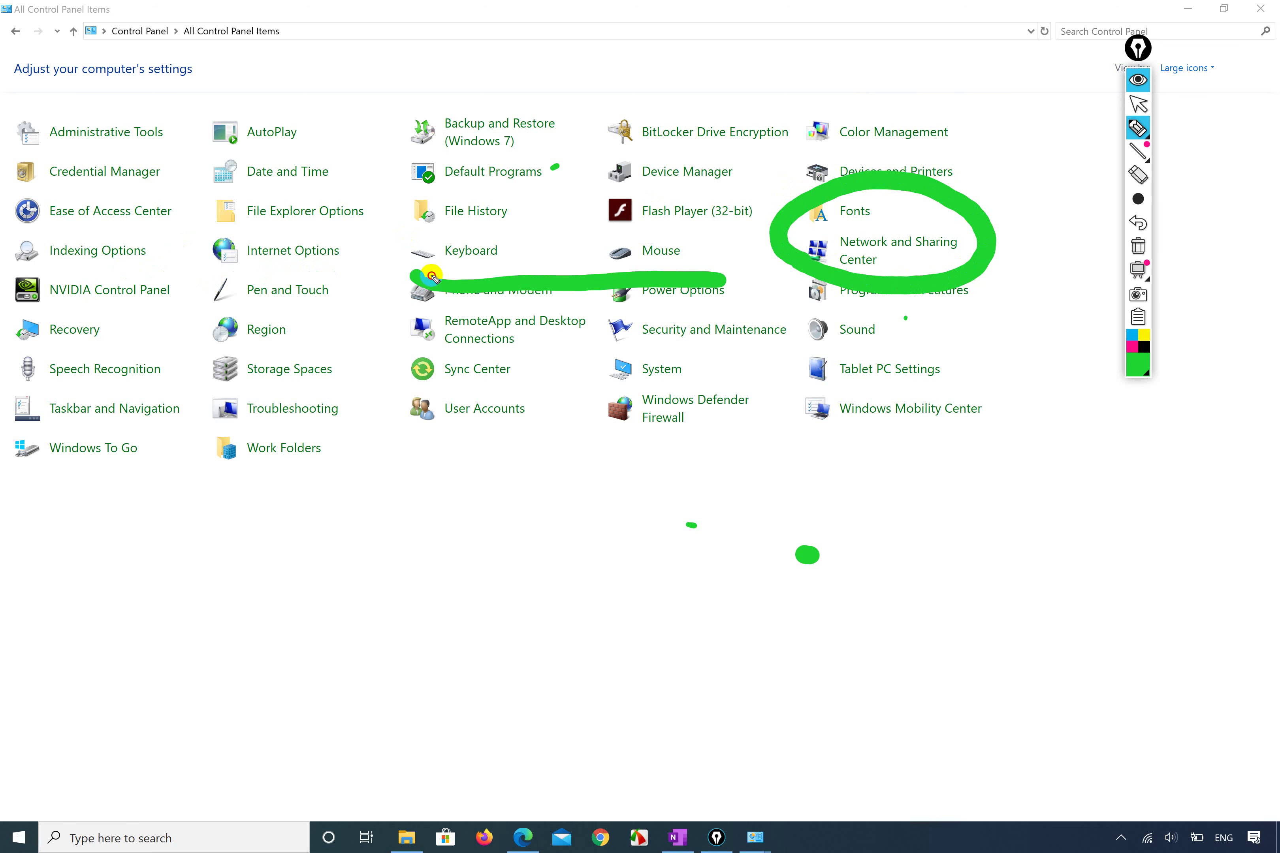
{"action": "left_click", "coordinate": [419, 278]}
{"action": "left_click", "coordinate": [970, 243]}
Circle NVIDIA Control Panel and underline Pen and Touch in green, removing the marks after each highlight.
{"action": "mouse_move", "coordinate": [16, 314]}
{"action": "left_mouse_down"}
{"action": "mouse_move", "coordinate": [132, 315]}
{"action": "mouse_move", "coordinate": [188, 286]}
{"action": "mouse_move", "coordinate": [5, 267]}
{"action": "mouse_move", "coordinate": [5, 314]}
{"action": "mouse_move", "coordinate": [55, 311]}
{"action": "left_mouse_up"}
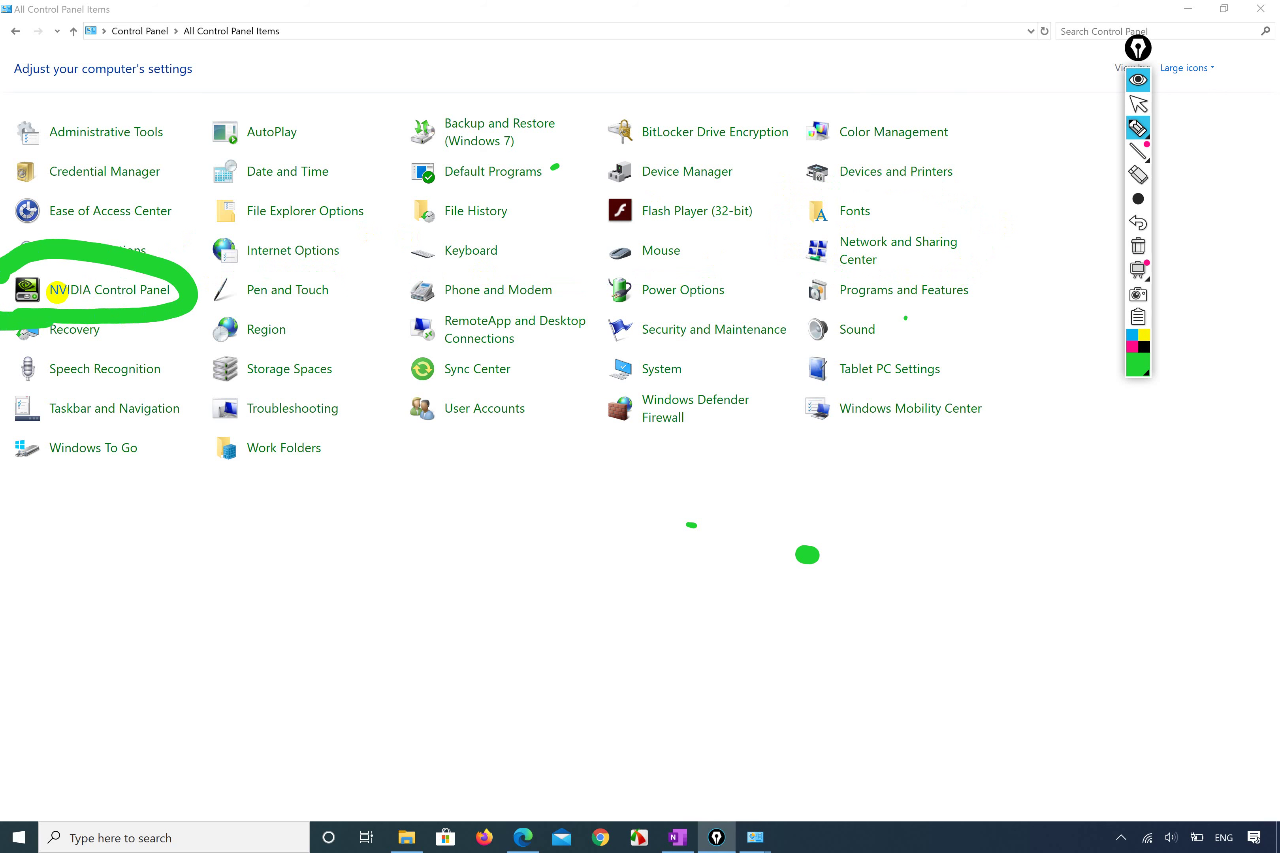
{"action": "mouse_move", "coordinate": [6, 311]}
{"action": "left_mouse_down"}
{"action": "mouse_move", "coordinate": [82, 316]}
{"action": "mouse_move", "coordinate": [178, 289]}
{"action": "mouse_move", "coordinate": [114, 246]}
{"action": "mouse_move", "coordinate": [17, 269]}
{"action": "left_mouse_up"}
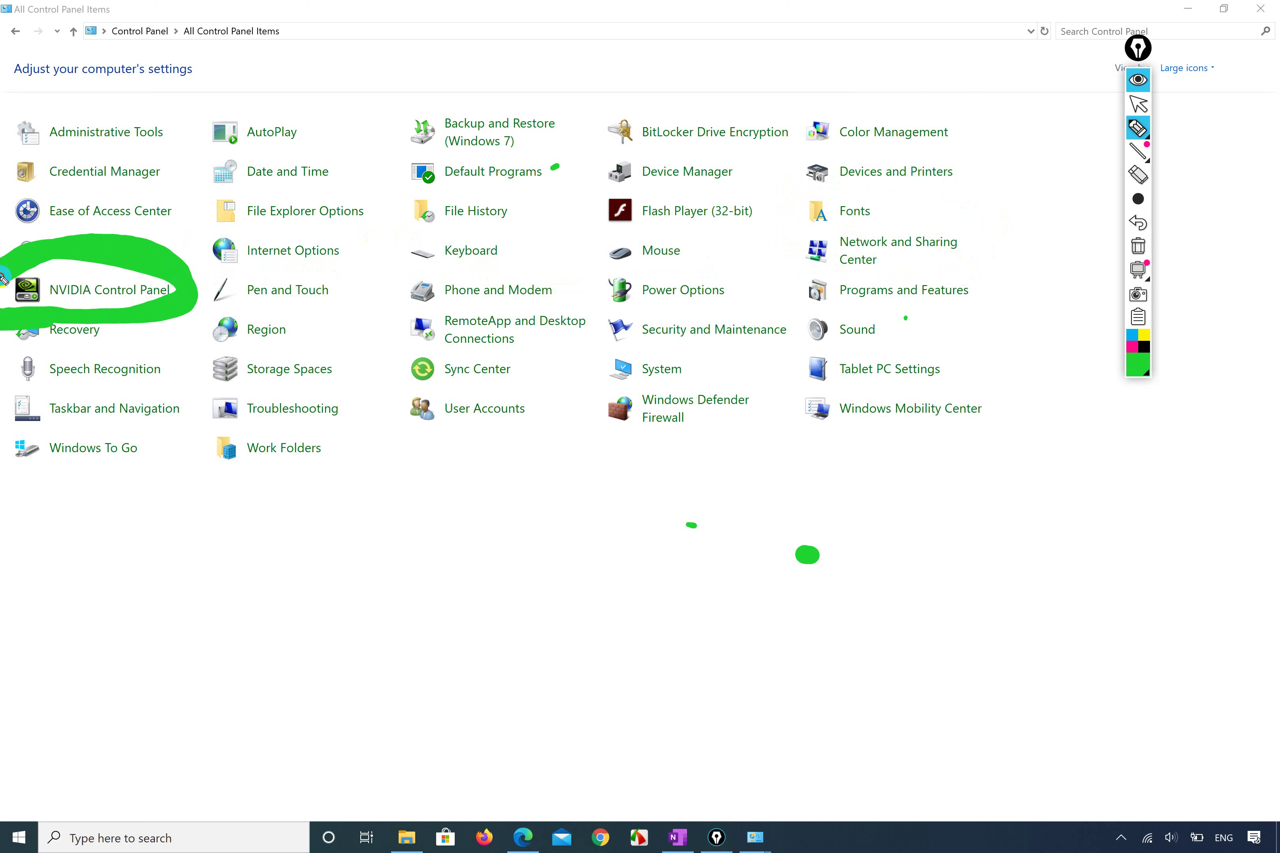
{"action": "key", "text": "ctrl+z"}
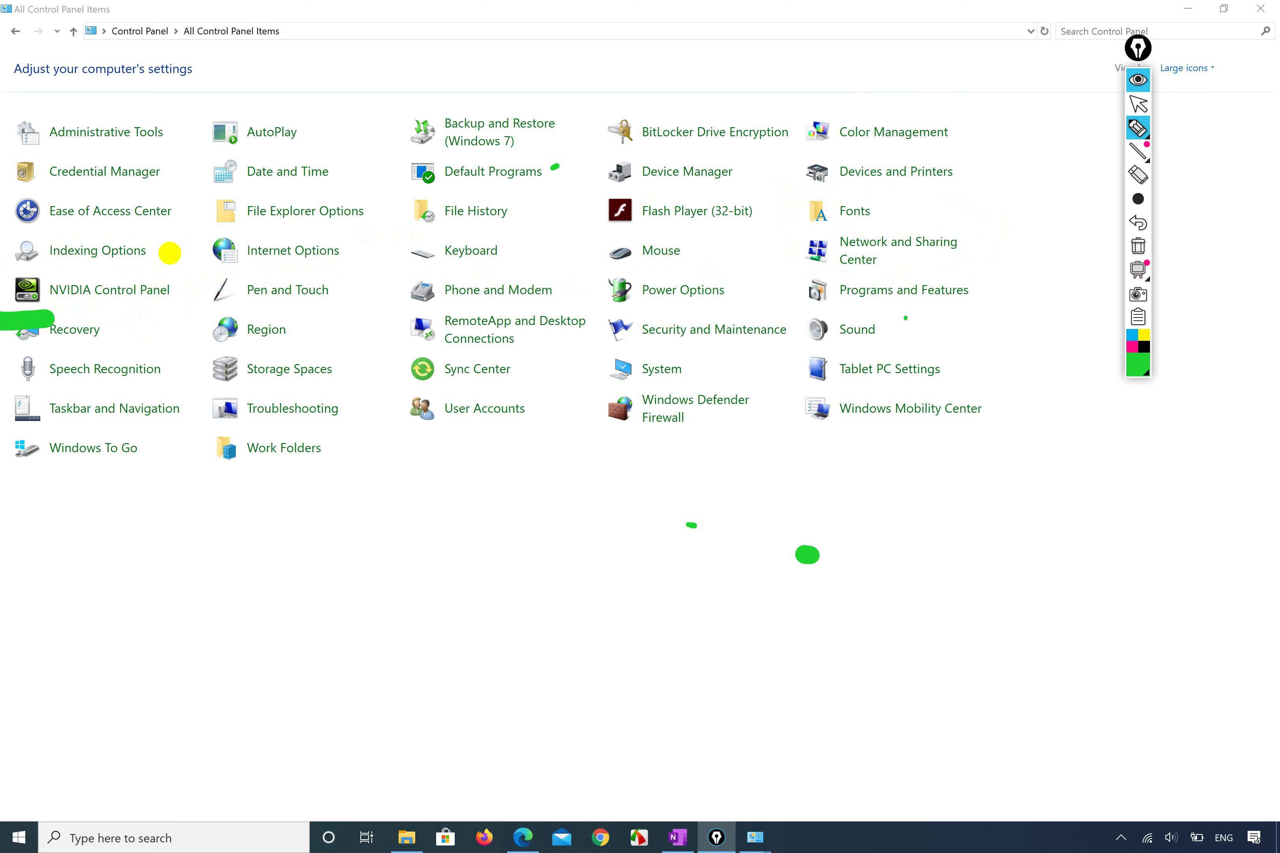
{"action": "left_click_drag", "start_coordinate": [203, 313], "coordinate": [351, 309]}
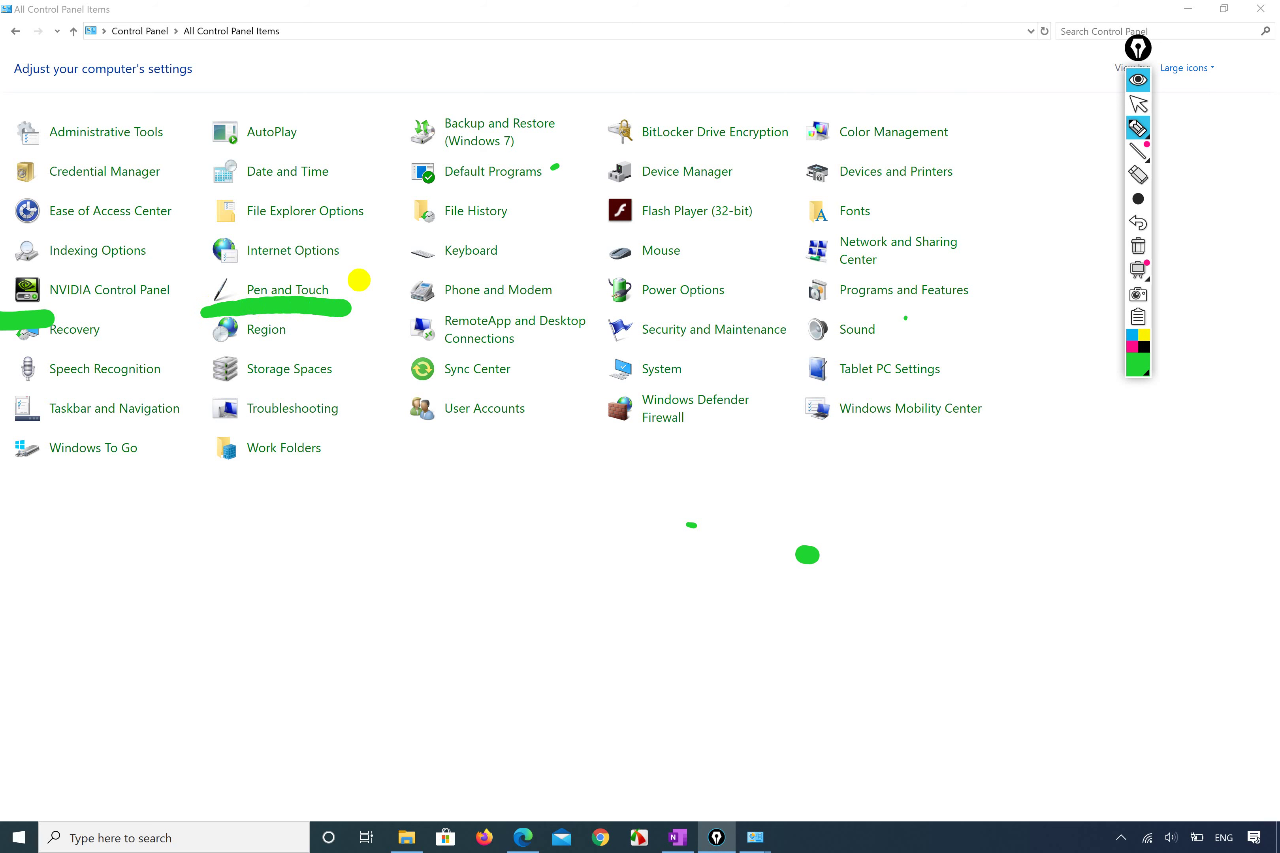
{"action": "left_click", "coordinate": [338, 308]}
Circle Phone and Modem with the green pen and undo the strokes.
{"action": "mouse_move", "coordinate": [388, 306]}
{"action": "left_mouse_down"}
{"action": "mouse_move", "coordinate": [580, 298]}
{"action": "mouse_move", "coordinate": [526, 251]}
{"action": "mouse_move", "coordinate": [423, 242]}
{"action": "mouse_move", "coordinate": [376, 279]}
{"action": "mouse_move", "coordinate": [377, 307]}
{"action": "mouse_move", "coordinate": [422, 308]}
{"action": "mouse_move", "coordinate": [389, 297]}
{"action": "mouse_move", "coordinate": [408, 252]}
{"action": "mouse_move", "coordinate": [576, 273]}
{"action": "mouse_move", "coordinate": [545, 303]}
{"action": "mouse_move", "coordinate": [427, 311]}
{"action": "mouse_move", "coordinate": [396, 271]}
{"action": "mouse_move", "coordinate": [559, 270]}
{"action": "mouse_move", "coordinate": [473, 305]}
{"action": "mouse_move", "coordinate": [424, 265]}
{"action": "left_mouse_up"}
{"action": "key", "text": "ctrl+z"}
{"action": "mouse_move", "coordinate": [387, 315]}
{"action": "left_mouse_down"}
{"action": "mouse_move", "coordinate": [539, 321]}
{"action": "mouse_move", "coordinate": [505, 239]}
{"action": "mouse_move", "coordinate": [380, 292]}
{"action": "mouse_move", "coordinate": [408, 333]}
{"action": "left_mouse_up"}
{"action": "mouse_move", "coordinate": [807, 271]}
{"action": "left_mouse_down"}
{"action": "mouse_move", "coordinate": [917, 278]}
{"action": "mouse_move", "coordinate": [906, 195]}
{"action": "mouse_move", "coordinate": [815, 281]}
{"action": "left_mouse_up"}
{"action": "key", "text": "ctrl+z"}
{"action": "key", "text": "ctrl+z"}
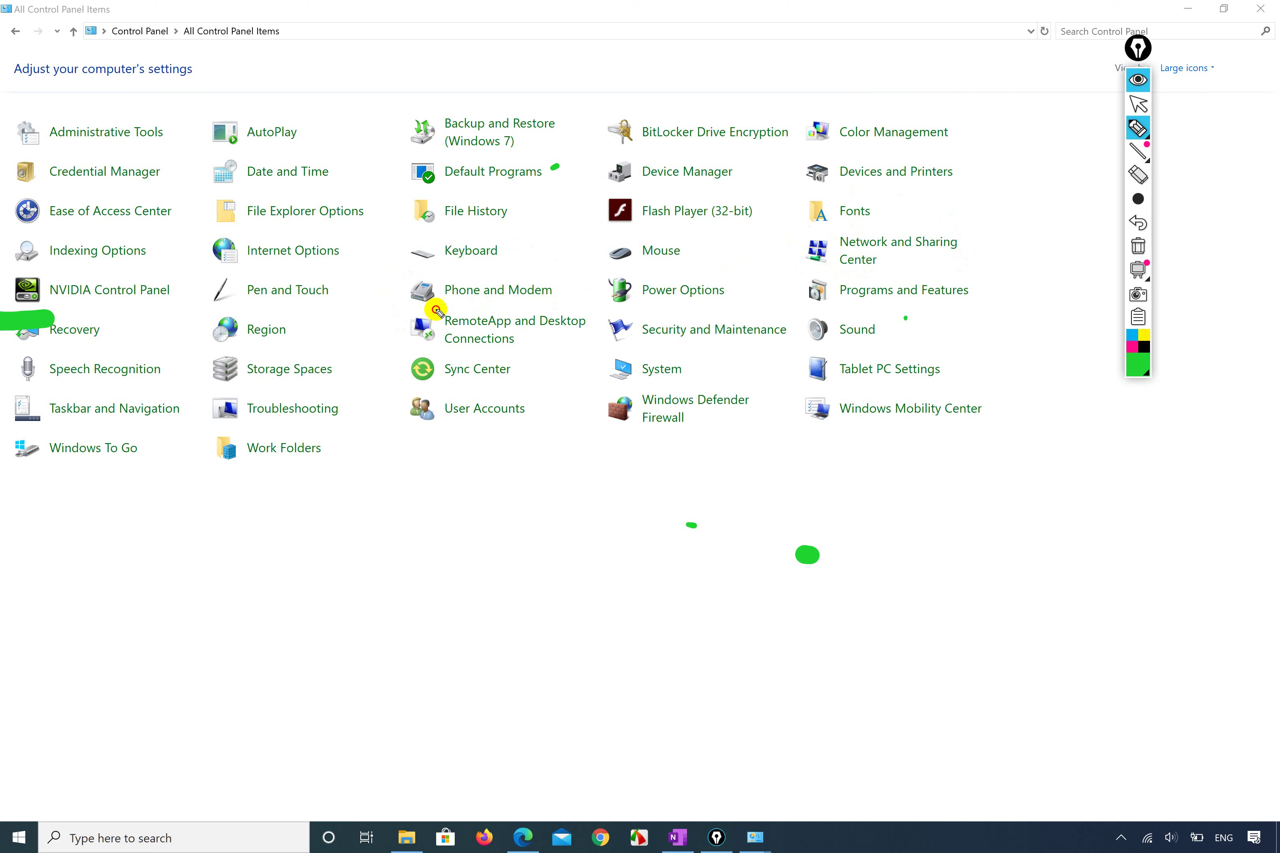
{"action": "mouse_move", "coordinate": [388, 302]}
{"action": "left_mouse_down"}
{"action": "mouse_move", "coordinate": [484, 317]}
{"action": "mouse_move", "coordinate": [495, 229]}
{"action": "mouse_move", "coordinate": [385, 327]}
{"action": "left_mouse_up"}
{"action": "key", "text": "ctrl+z"}
Circle Power Options and tick Programs and Features in green, undoing each mark.
{"action": "mouse_move", "coordinate": [585, 304]}
{"action": "left_mouse_down"}
{"action": "mouse_move", "coordinate": [682, 324]}
{"action": "mouse_move", "coordinate": [755, 251]}
{"action": "mouse_move", "coordinate": [617, 242]}
{"action": "mouse_move", "coordinate": [601, 282]}
{"action": "left_mouse_up"}
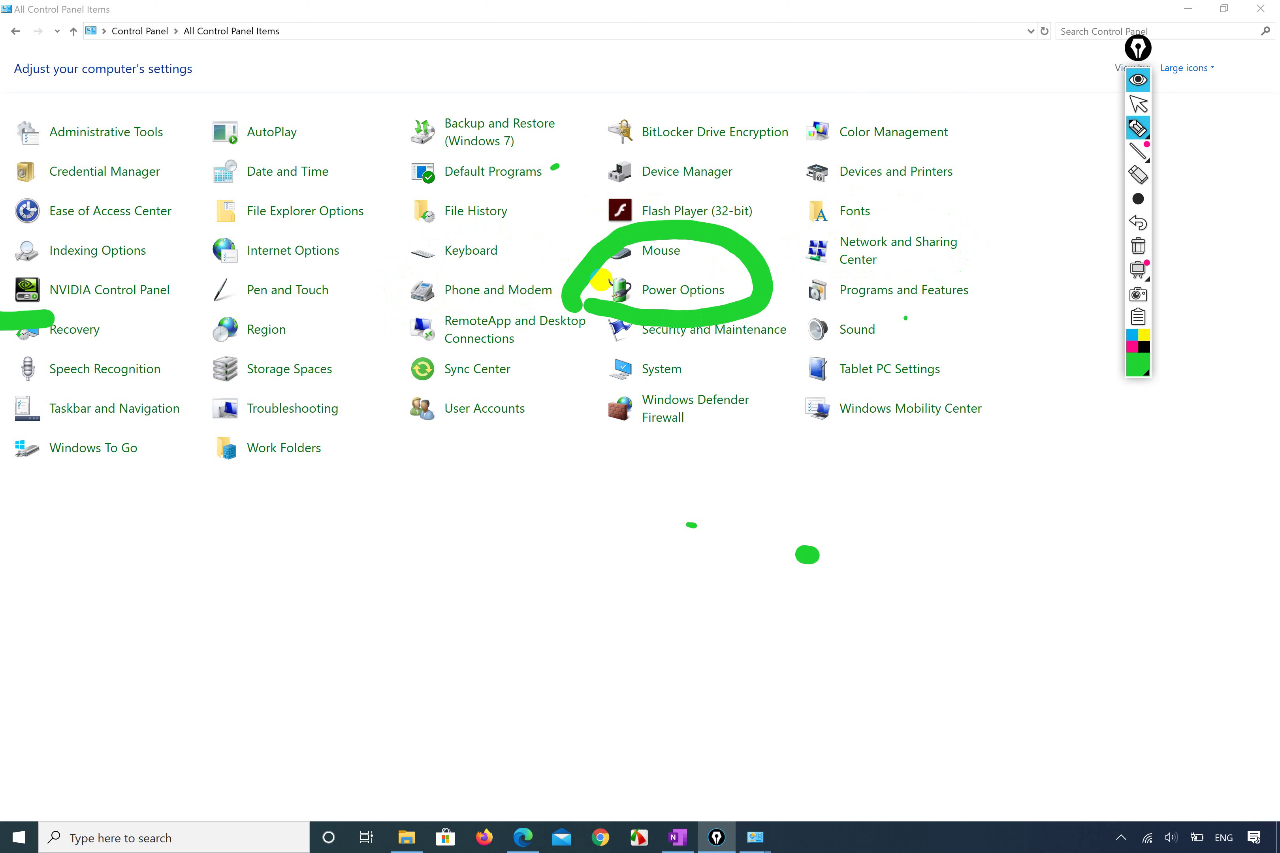
{"action": "key", "text": "ctrl+z"}
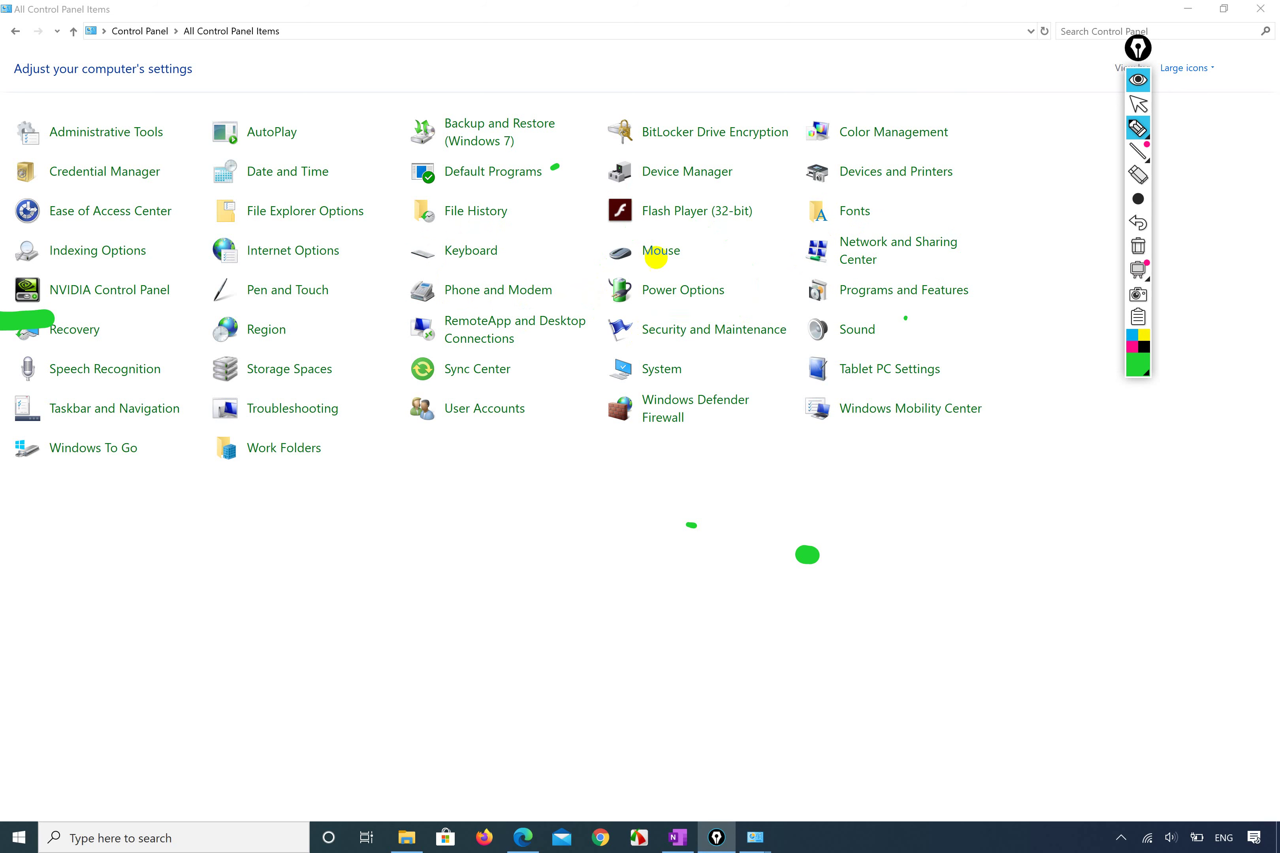
{"action": "mouse_move", "coordinate": [600, 290]}
{"action": "left_mouse_down"}
{"action": "mouse_move", "coordinate": [621, 318]}
{"action": "mouse_move", "coordinate": [722, 270]}
{"action": "mouse_move", "coordinate": [789, 300]}
{"action": "mouse_move", "coordinate": [930, 274]}
{"action": "left_mouse_up"}
{"action": "key", "text": "ctrl+z"}
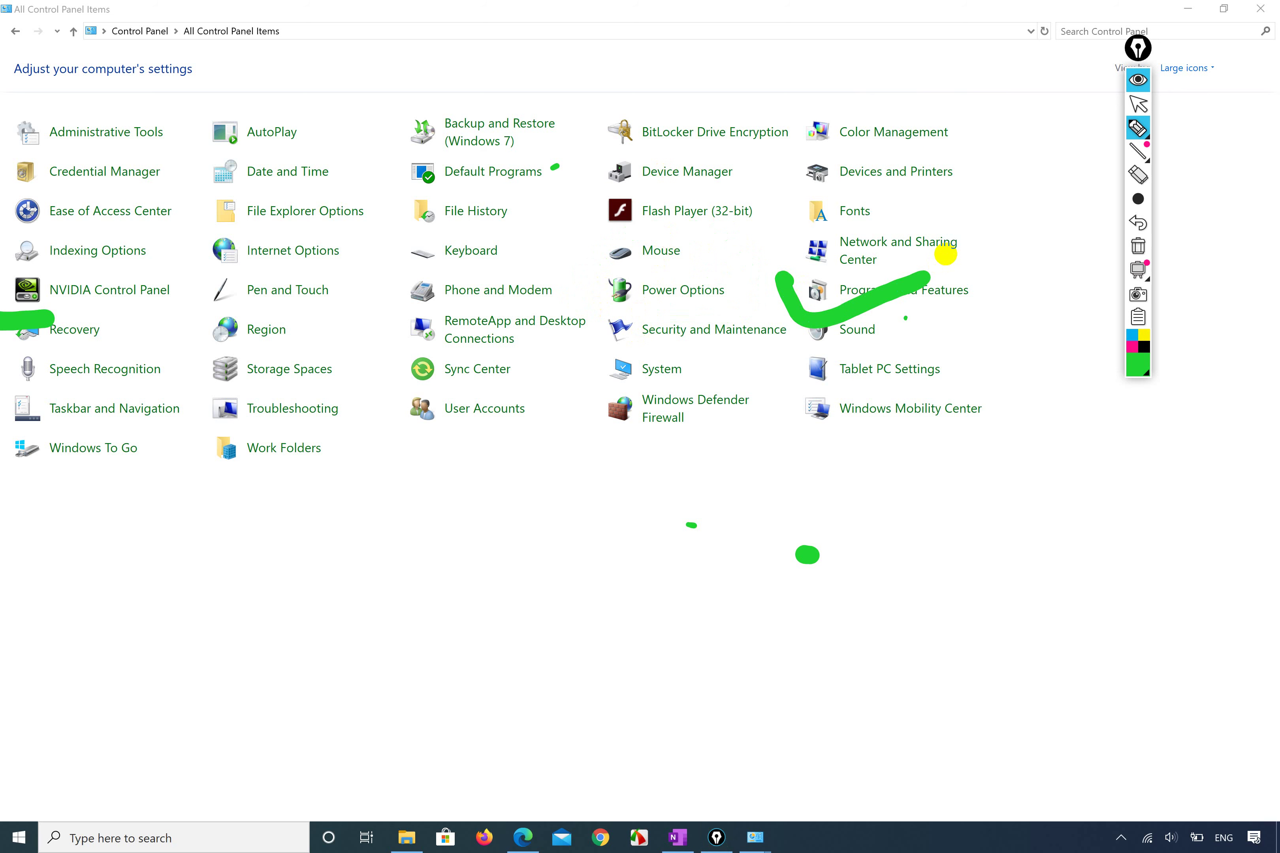
{"action": "key", "text": "ctrl+z"}
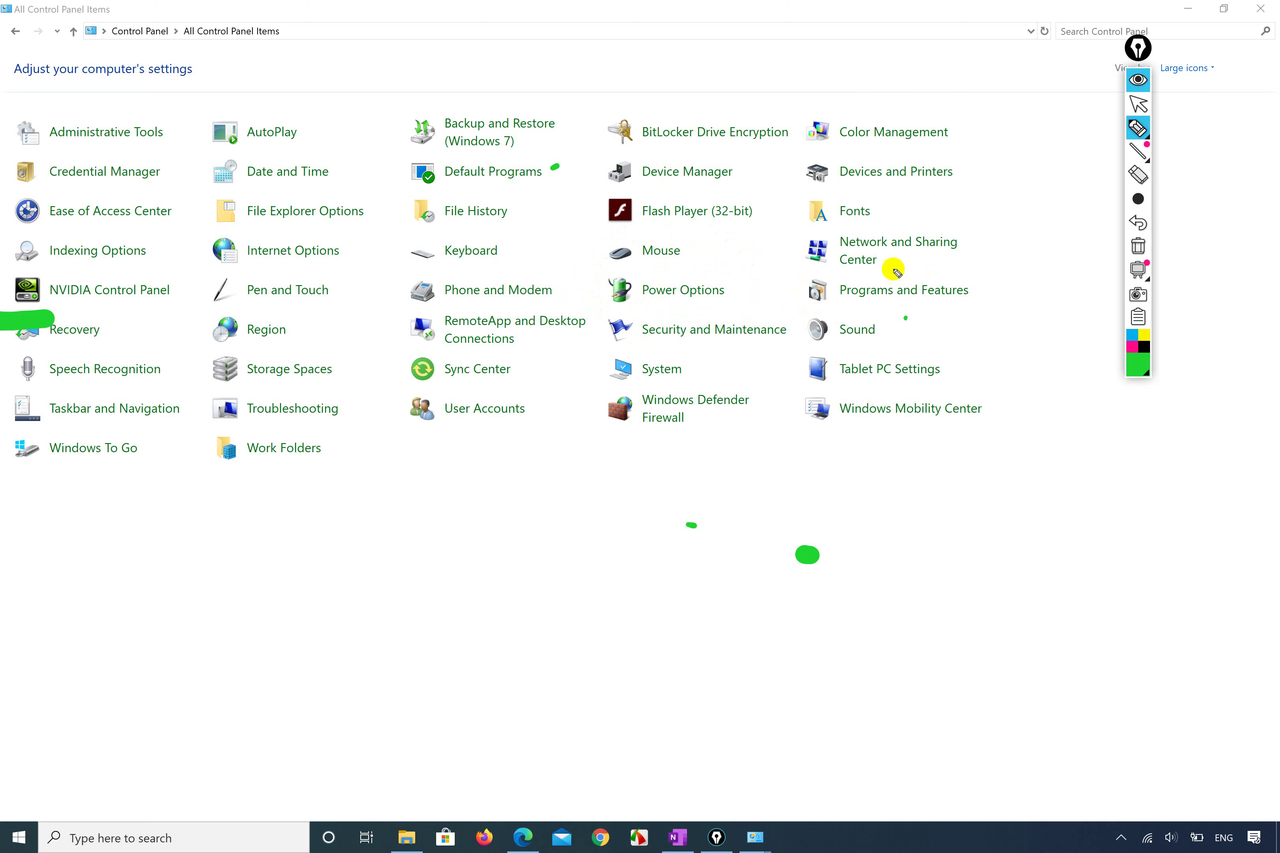
{"action": "mouse_move", "coordinate": [788, 271]}
{"action": "left_mouse_down"}
{"action": "mouse_move", "coordinate": [788, 292]}
{"action": "mouse_move", "coordinate": [885, 270]}
{"action": "left_mouse_up"}
{"action": "left_click", "coordinate": [885, 294]}
Clear the stroke left below NVIDIA Control Panel, and tick Recovery and Region in green, undoing both ticks.
{"action": "left_click", "coordinate": [16, 333]}
{"action": "left_click_drag", "start_coordinate": [44, 342], "coordinate": [118, 331]}
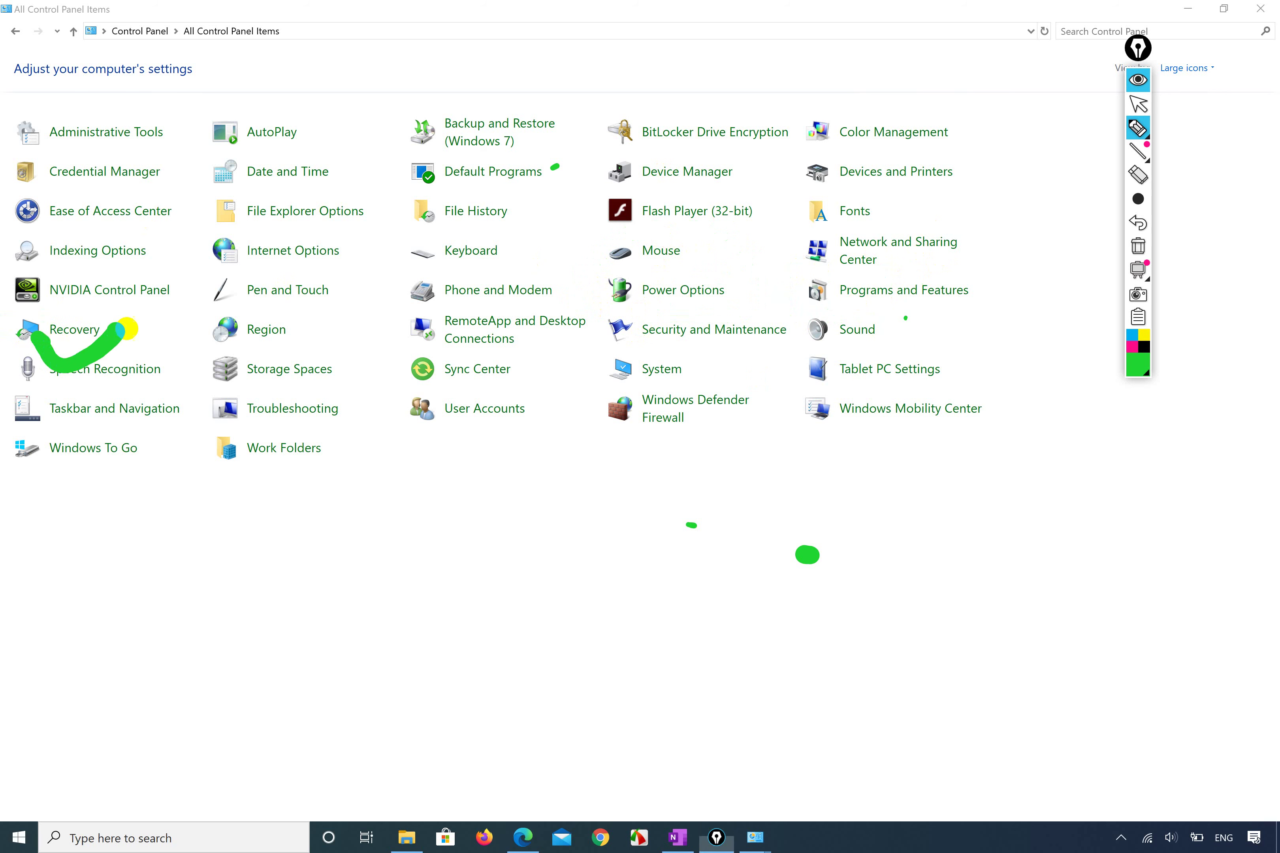
{"action": "mouse_move", "coordinate": [183, 323]}
{"action": "left_mouse_down"}
{"action": "mouse_move", "coordinate": [208, 366]}
{"action": "mouse_move", "coordinate": [312, 320]}
{"action": "left_mouse_up"}
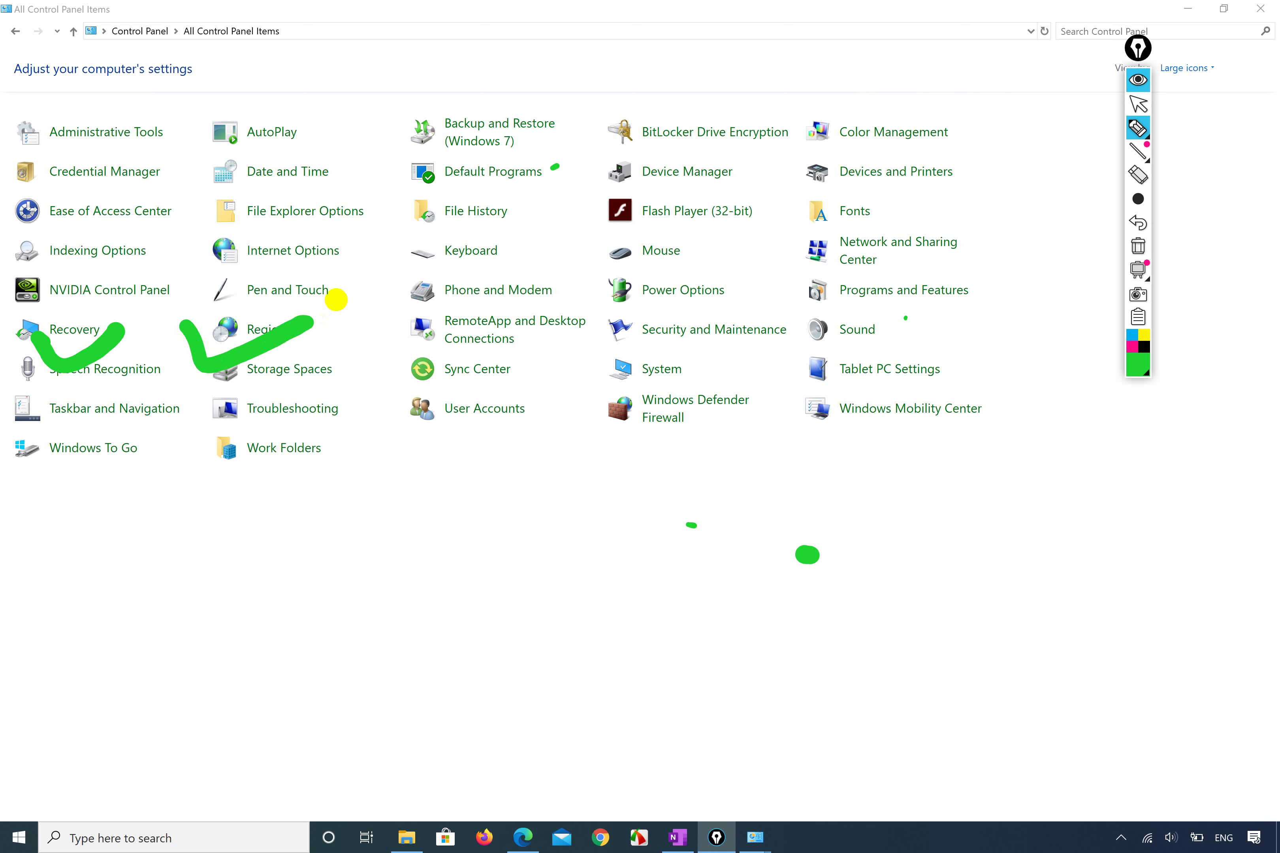
{"action": "key", "text": "ctrl+z"}
{"action": "left_click_drag", "start_coordinate": [182, 327], "coordinate": [265, 329]}
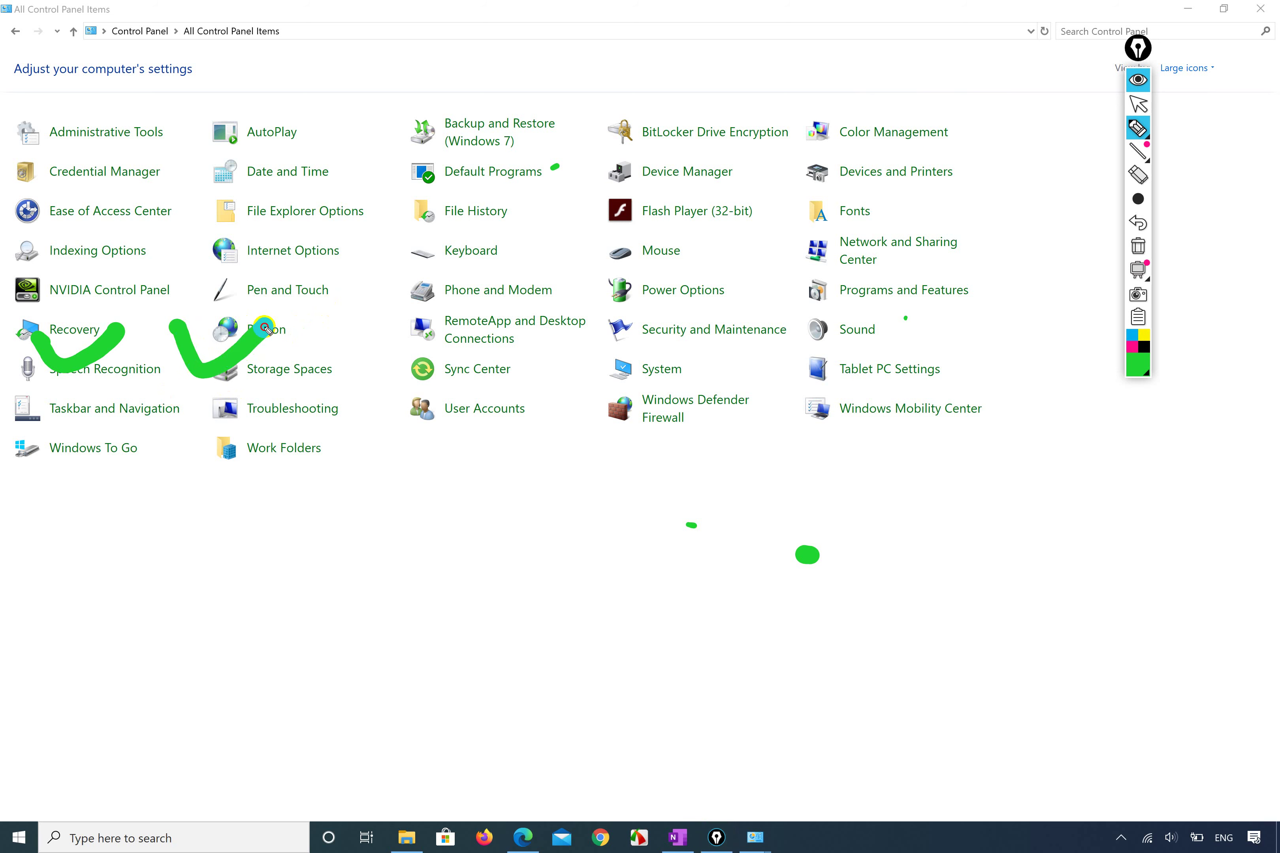
{"action": "key", "text": "ctrl+z"}
{"action": "key", "text": "ctrl+z"}
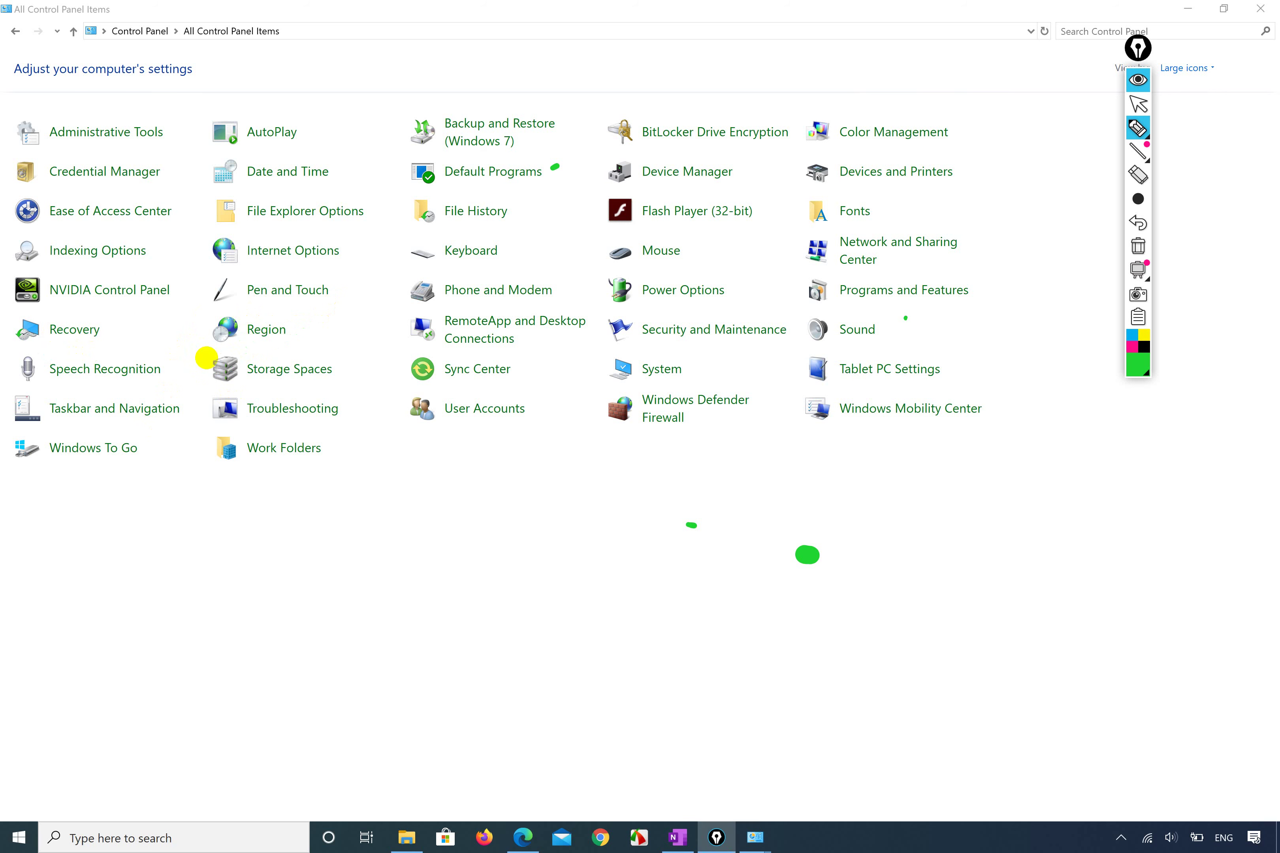
Circle RemoteApp and Desktop Connections and Security and Maintenance one at a time, undoing each circle.
{"action": "mouse_move", "coordinate": [398, 332]}
{"action": "left_mouse_down"}
{"action": "mouse_move", "coordinate": [416, 352]}
{"action": "mouse_move", "coordinate": [531, 371]}
{"action": "mouse_move", "coordinate": [599, 302]}
{"action": "mouse_move", "coordinate": [423, 282]}
{"action": "mouse_move", "coordinate": [393, 329]}
{"action": "left_mouse_up"}
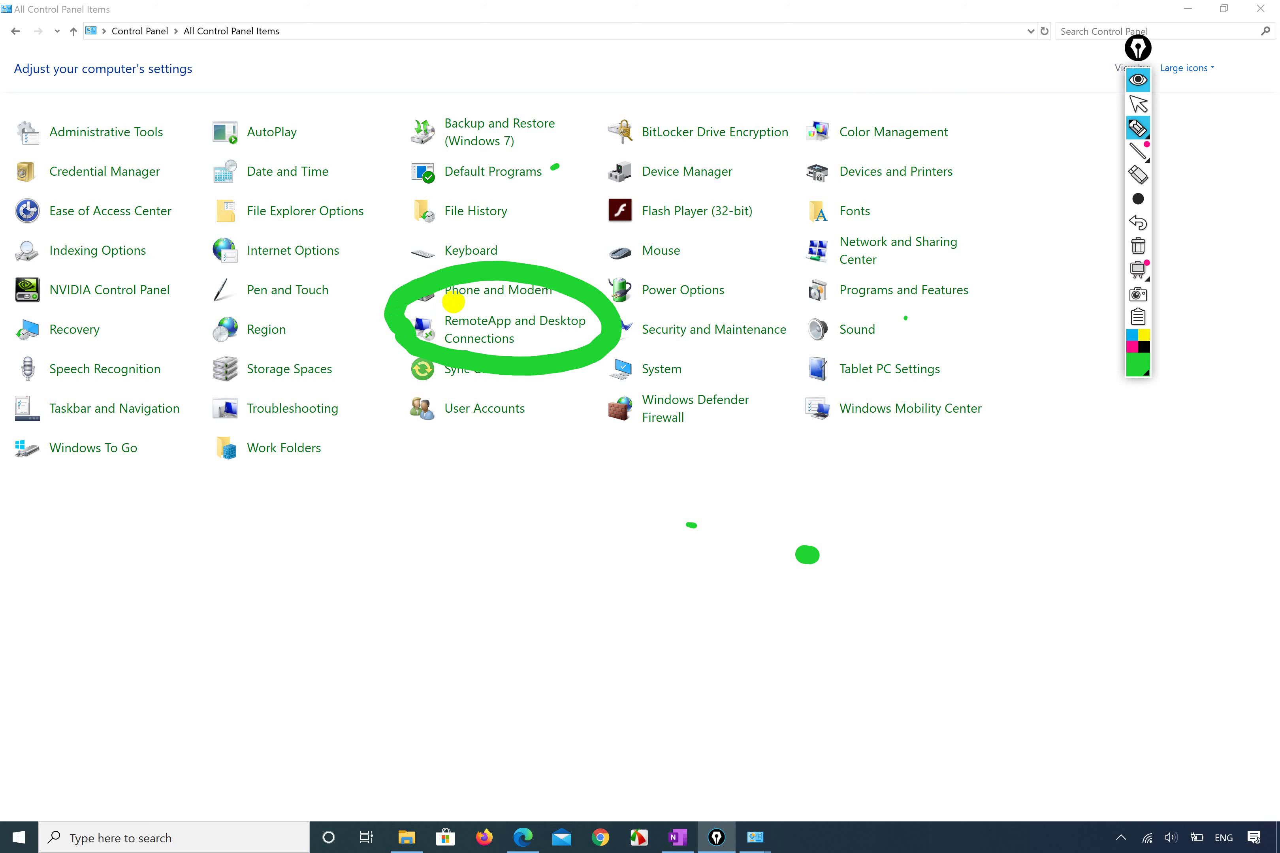
{"action": "mouse_move", "coordinate": [401, 324]}
{"action": "left_mouse_down"}
{"action": "mouse_move", "coordinate": [551, 363]}
{"action": "mouse_move", "coordinate": [592, 278]}
{"action": "mouse_move", "coordinate": [429, 264]}
{"action": "left_mouse_up"}
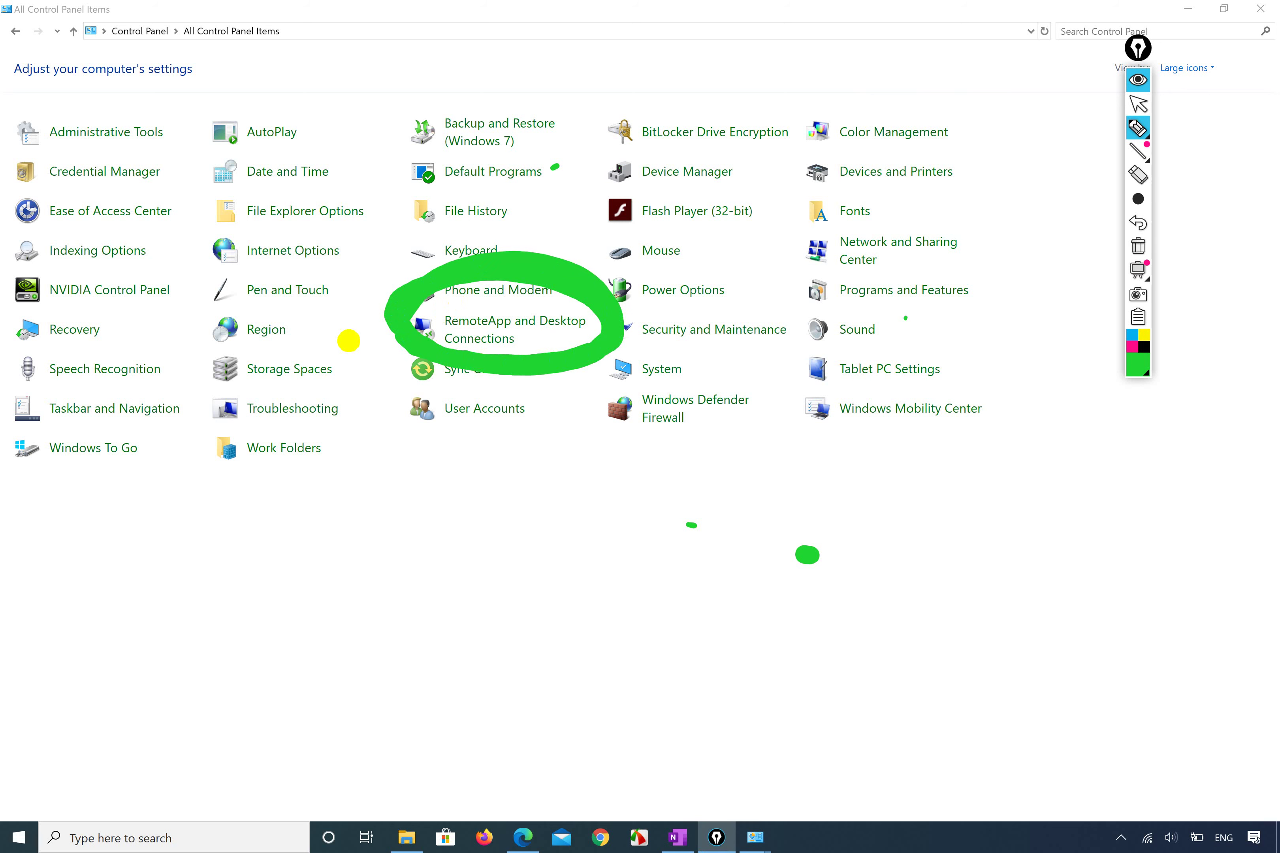
{"action": "key", "text": "ctrl+z"}
{"action": "mouse_move", "coordinate": [588, 338]}
{"action": "left_mouse_down"}
{"action": "mouse_move", "coordinate": [804, 353]}
{"action": "mouse_move", "coordinate": [681, 264]}
{"action": "mouse_move", "coordinate": [578, 316]}
{"action": "mouse_move", "coordinate": [624, 346]}
{"action": "left_mouse_up"}
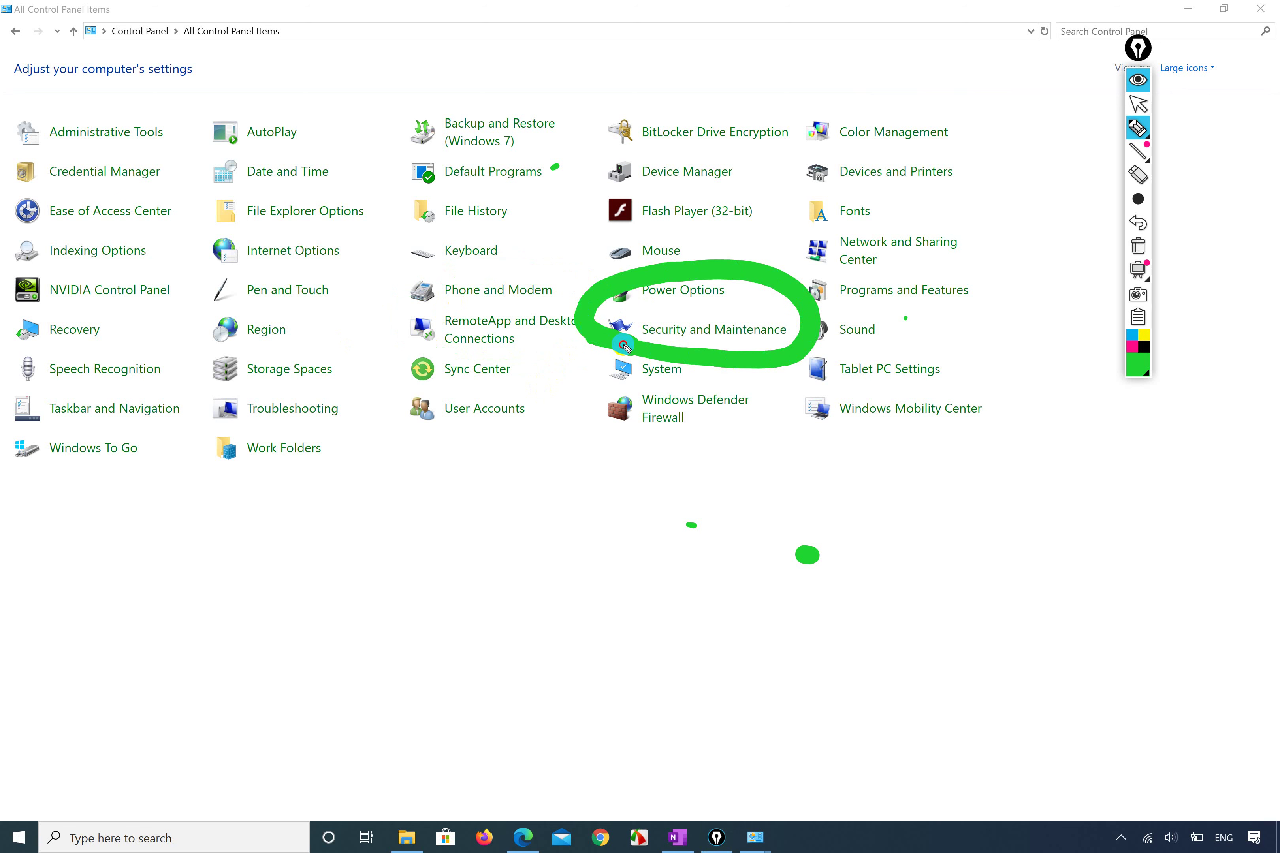
{"action": "key", "text": "ctrl+z"}
Circle Sound, Speech Recognition and Storage Spaces one at a time in green, undoing each circle.
{"action": "mouse_move", "coordinate": [804, 336]}
{"action": "left_mouse_down"}
{"action": "mouse_move", "coordinate": [847, 358]}
{"action": "mouse_move", "coordinate": [917, 303]}
{"action": "mouse_move", "coordinate": [791, 325]}
{"action": "mouse_move", "coordinate": [815, 350]}
{"action": "left_mouse_up"}
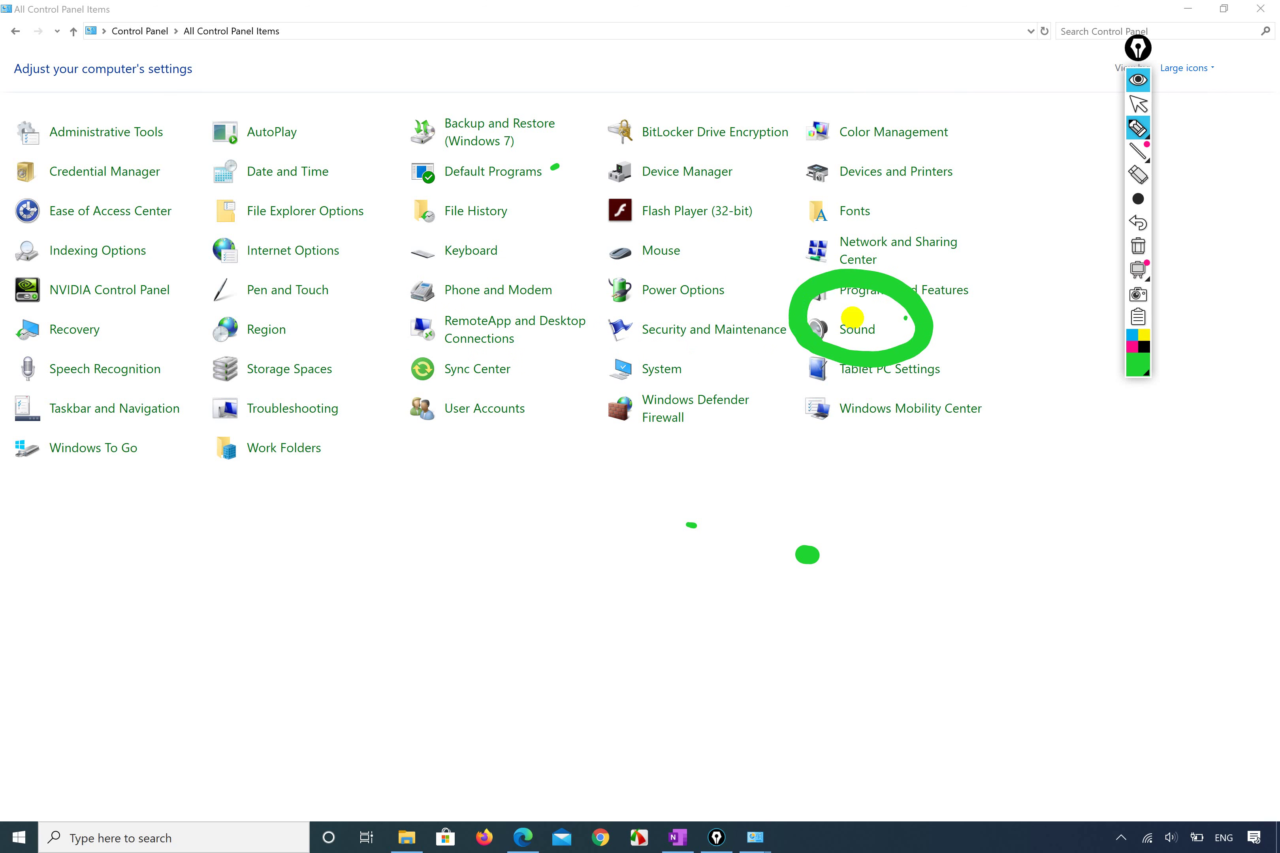
{"action": "key", "text": "ctrl+z"}
{"action": "mouse_move", "coordinate": [24, 382]}
{"action": "left_mouse_down"}
{"action": "mouse_move", "coordinate": [154, 382]}
{"action": "mouse_move", "coordinate": [80, 302]}
{"action": "mouse_move", "coordinate": [14, 382]}
{"action": "mouse_move", "coordinate": [66, 368]}
{"action": "left_mouse_up"}
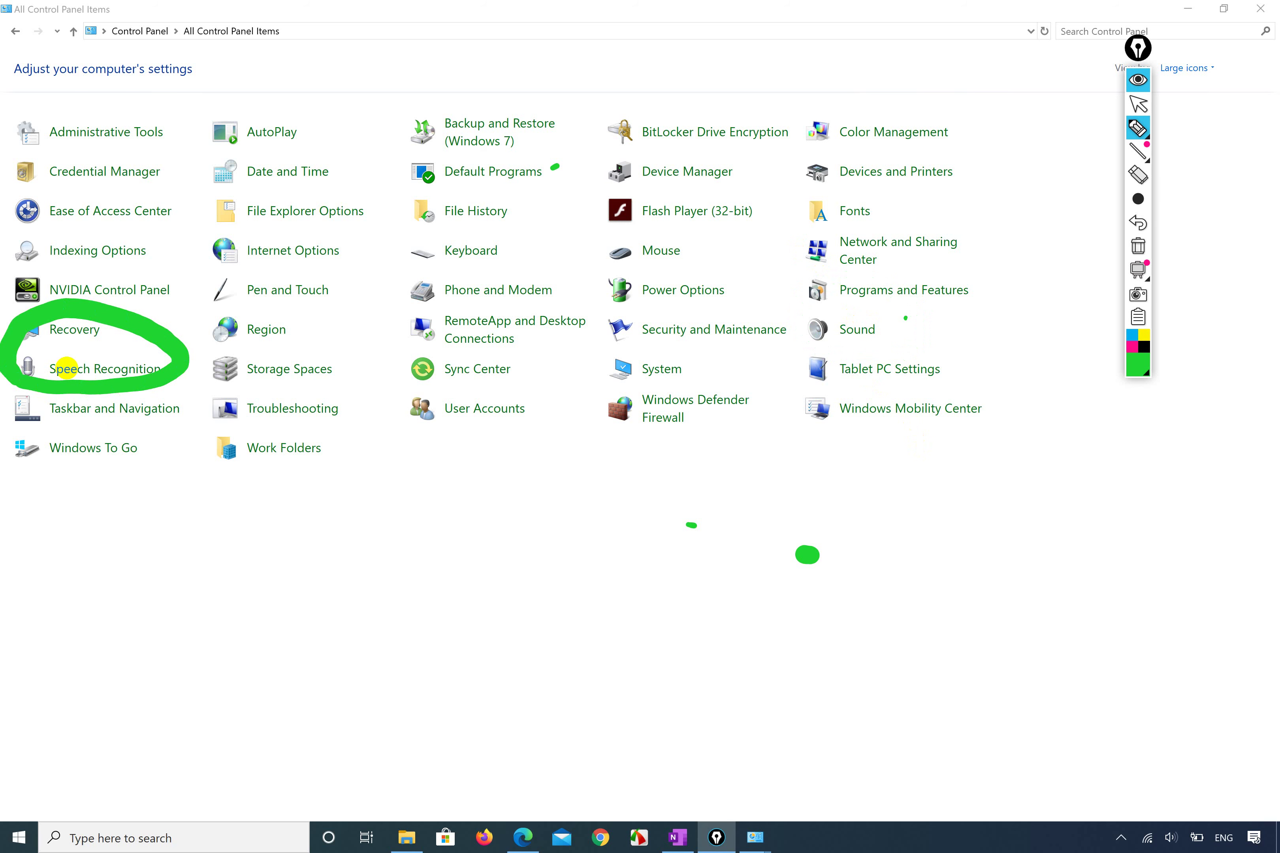
{"action": "key", "text": "ctrl+z"}
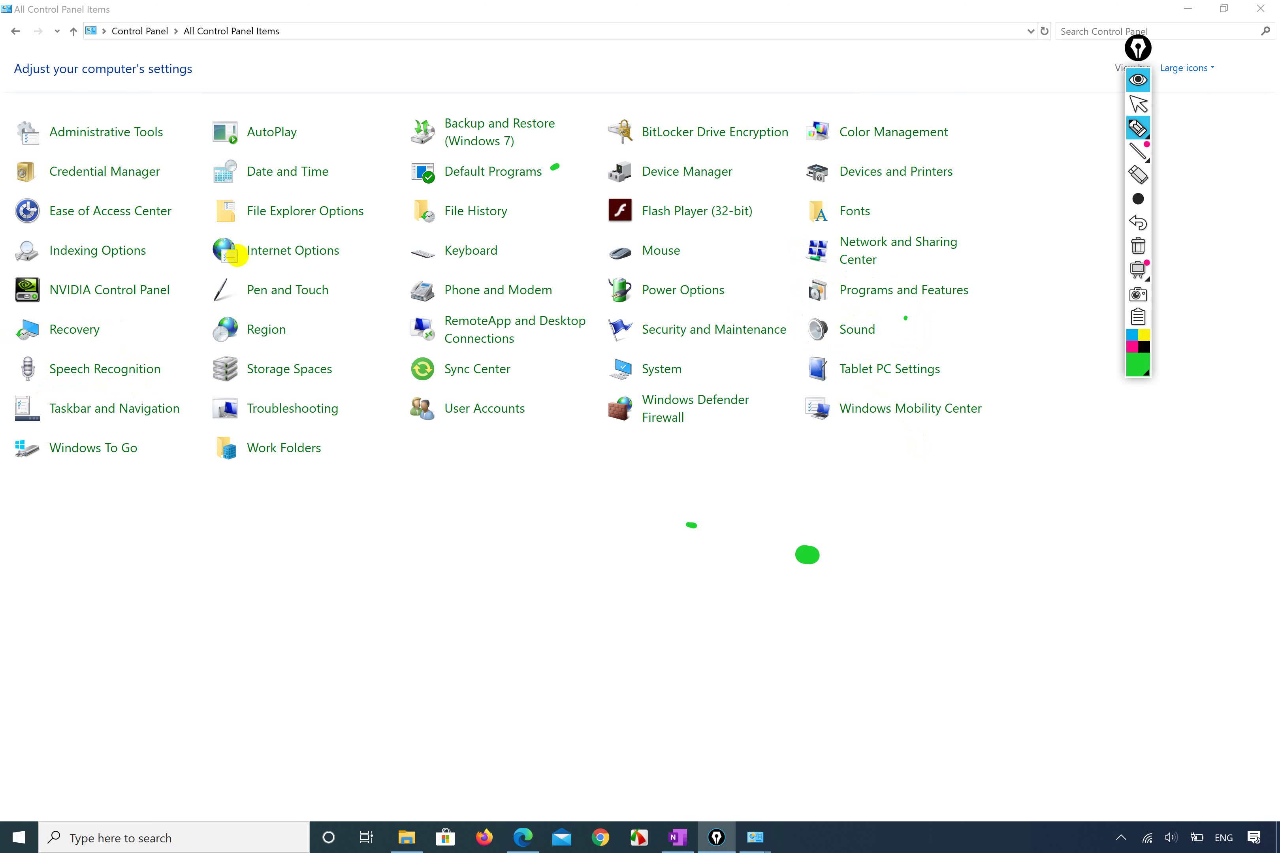
{"action": "mouse_move", "coordinate": [201, 376]}
{"action": "left_mouse_down"}
{"action": "mouse_move", "coordinate": [232, 405]}
{"action": "mouse_move", "coordinate": [329, 395]}
{"action": "mouse_move", "coordinate": [350, 347]}
{"action": "mouse_move", "coordinate": [220, 322]}
{"action": "mouse_move", "coordinate": [223, 400]}
{"action": "left_mouse_up"}
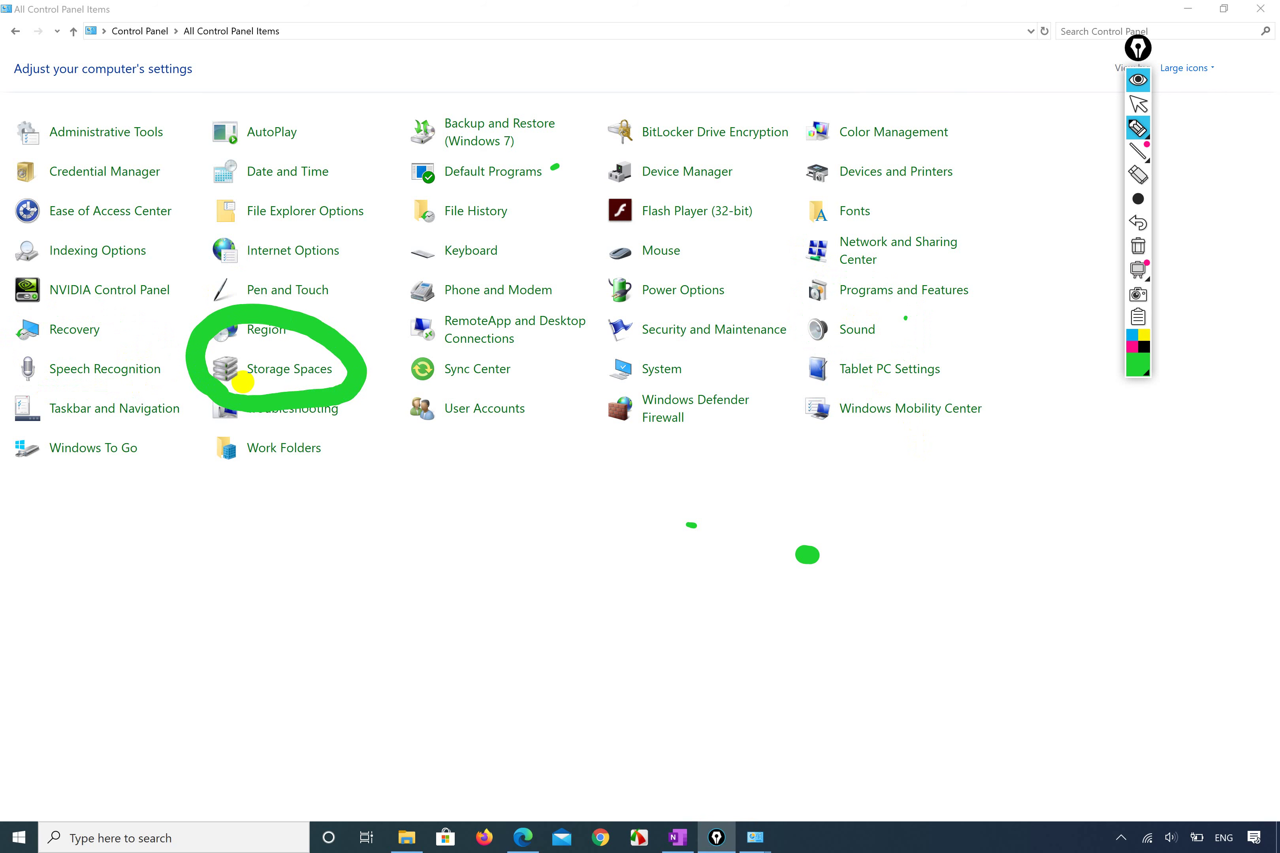
{"action": "key", "text": "ctrl+z"}
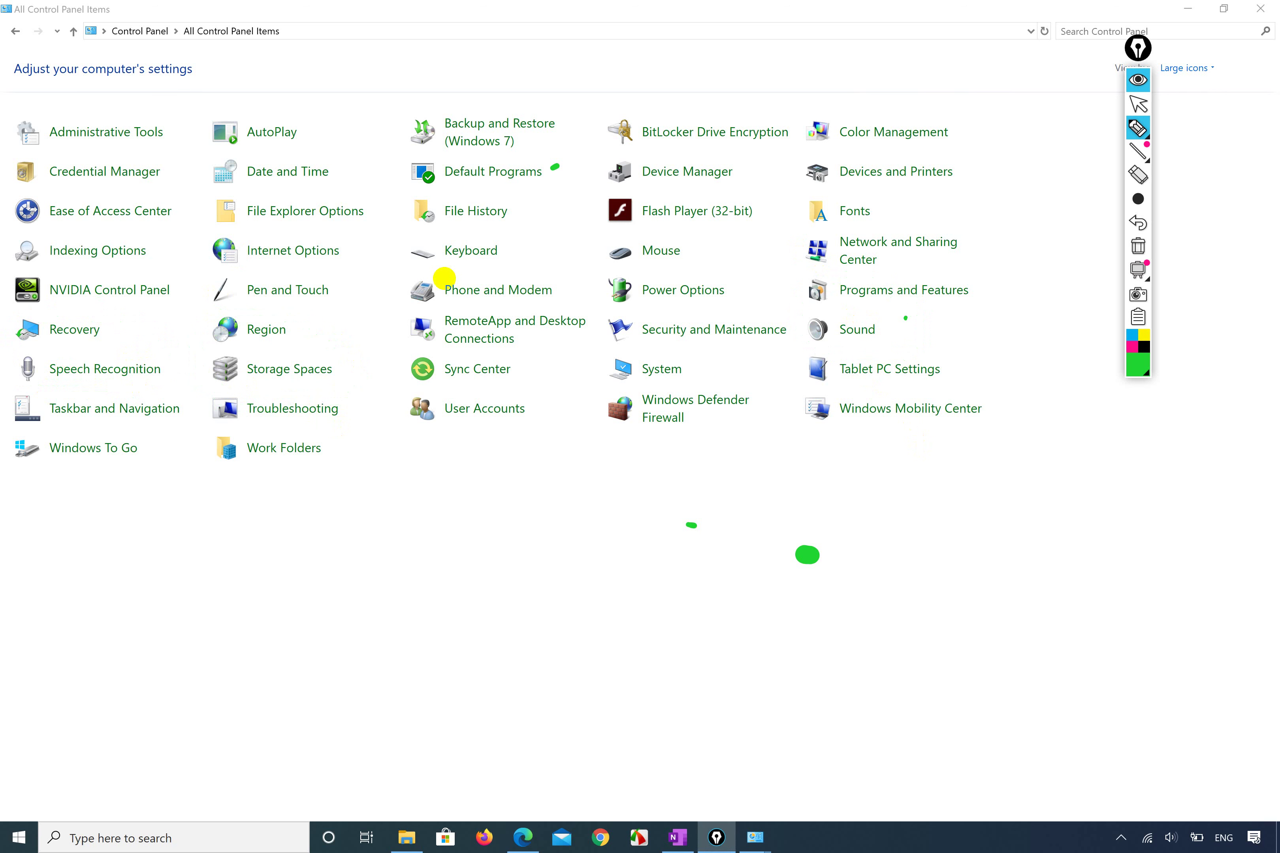
Circle the System item in green and open its page with basic computer information.
{"action": "mouse_move", "coordinate": [584, 384]}
{"action": "left_mouse_down"}
{"action": "mouse_move", "coordinate": [612, 405]}
{"action": "mouse_move", "coordinate": [735, 356]}
{"action": "mouse_move", "coordinate": [579, 349]}
{"action": "mouse_move", "coordinate": [628, 347]}
{"action": "mouse_move", "coordinate": [714, 380]}
{"action": "mouse_move", "coordinate": [683, 309]}
{"action": "mouse_move", "coordinate": [583, 330]}
{"action": "mouse_move", "coordinate": [598, 396]}
{"action": "mouse_move", "coordinate": [611, 402]}
{"action": "left_mouse_up"}
{"action": "key", "text": "ctrl+z"}
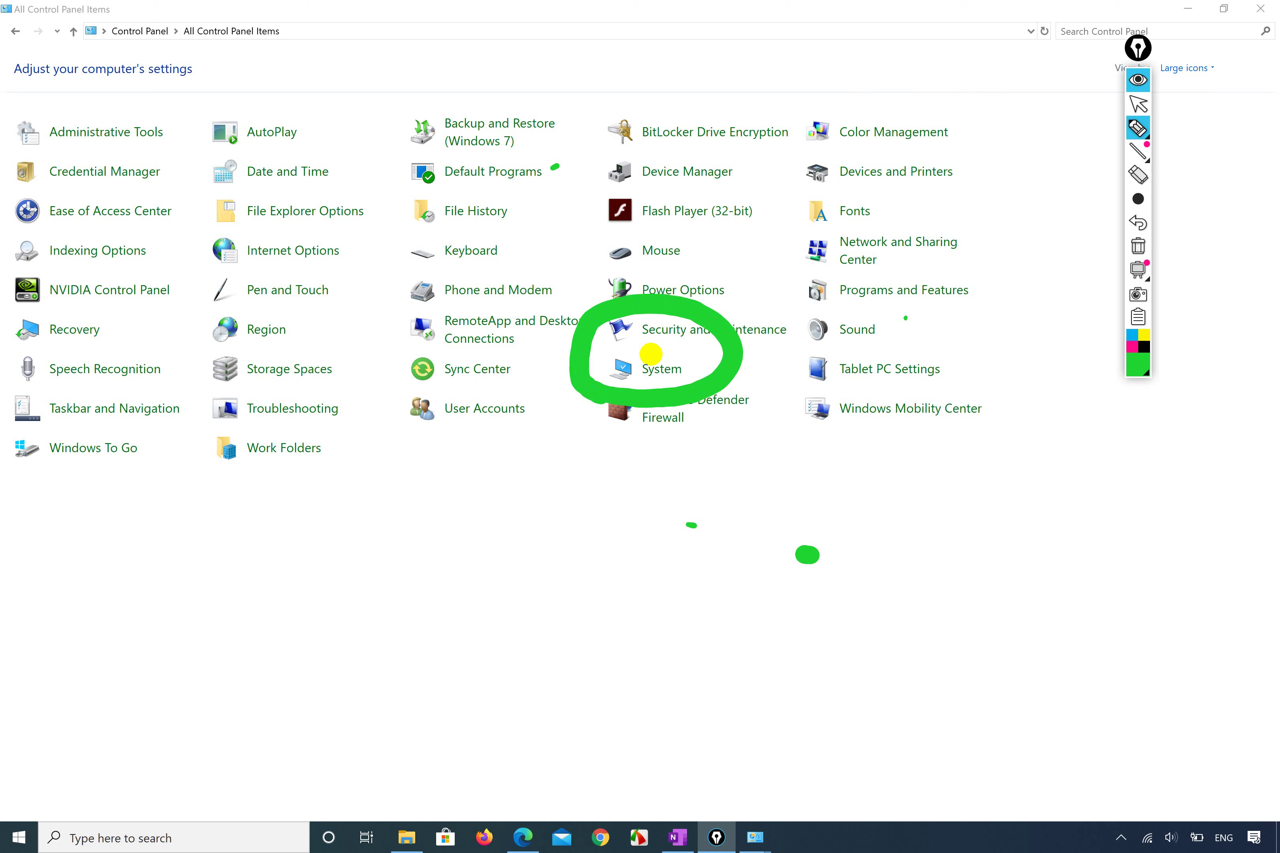
{"action": "left_click", "coordinate": [1139, 105]}
{"action": "left_click", "coordinate": [637, 374]}
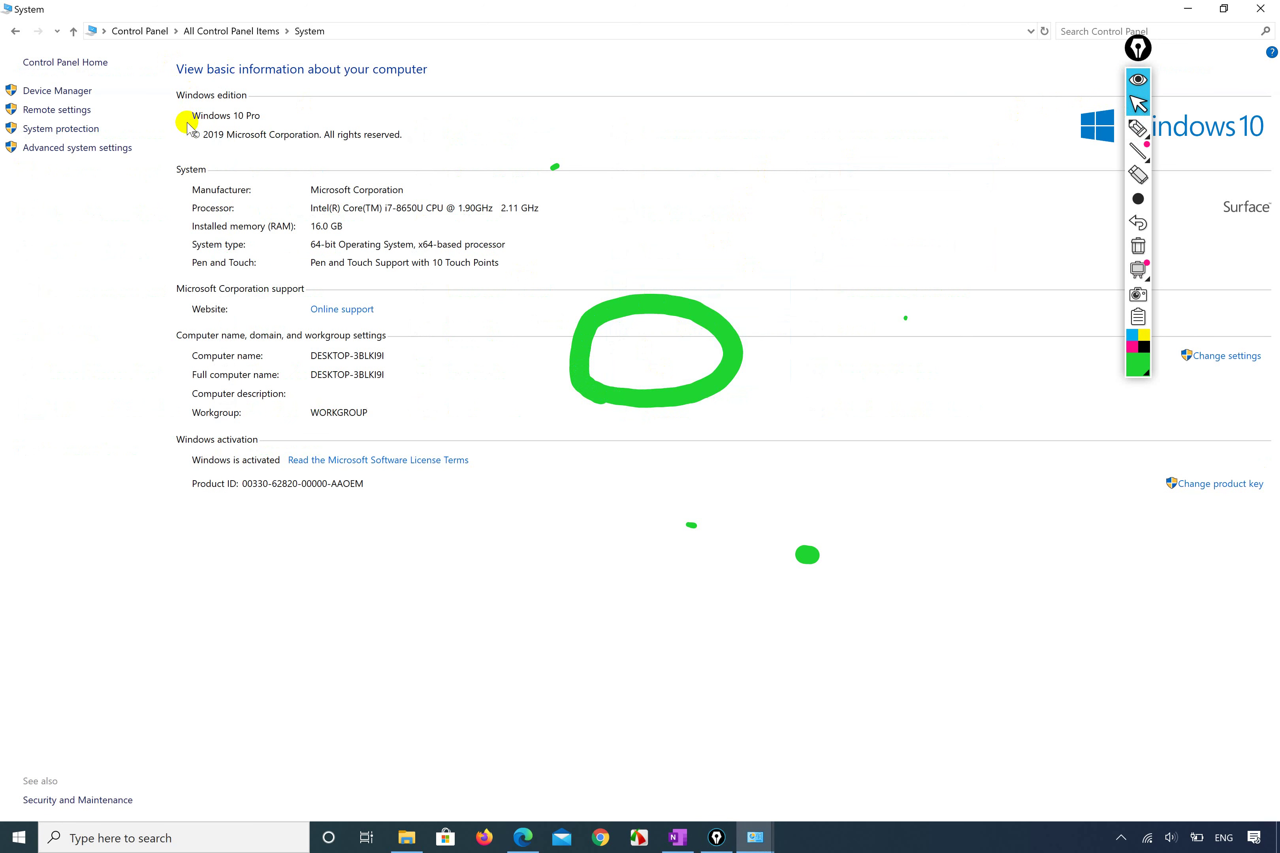
Highlight the Windows edition and the processor details one at a time with the green pen, undoing each mark.
{"action": "left_click", "coordinate": [1138, 128]}
{"action": "mouse_move", "coordinate": [144, 122]}
{"action": "left_mouse_down"}
{"action": "mouse_move", "coordinate": [199, 149]}
{"action": "mouse_move", "coordinate": [414, 141]}
{"action": "mouse_move", "coordinate": [243, 57]}
{"action": "mouse_move", "coordinate": [186, 147]}
{"action": "mouse_move", "coordinate": [398, 136]}
{"action": "mouse_move", "coordinate": [323, 64]}
{"action": "mouse_move", "coordinate": [189, 58]}
{"action": "left_mouse_up"}
{"action": "key", "text": "ctrl+z"}
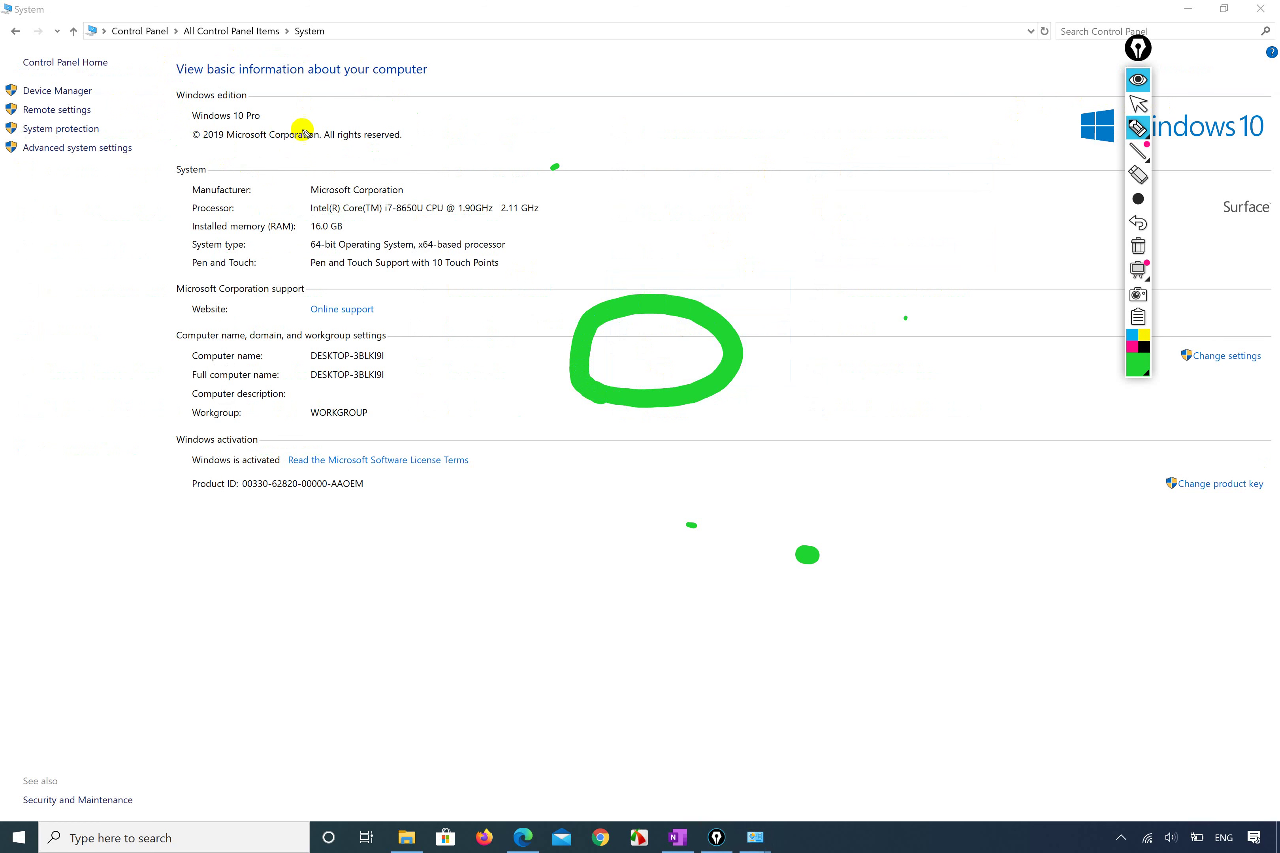
{"action": "mouse_move", "coordinate": [286, 203]}
{"action": "left_mouse_down"}
{"action": "mouse_move", "coordinate": [401, 207]}
{"action": "mouse_move", "coordinate": [418, 159]}
{"action": "mouse_move", "coordinate": [286, 206]}
{"action": "mouse_move", "coordinate": [366, 208]}
{"action": "mouse_move", "coordinate": [312, 220]}
{"action": "mouse_move", "coordinate": [445, 228]}
{"action": "left_mouse_up"}
{"action": "key", "text": "ctrl+z"}
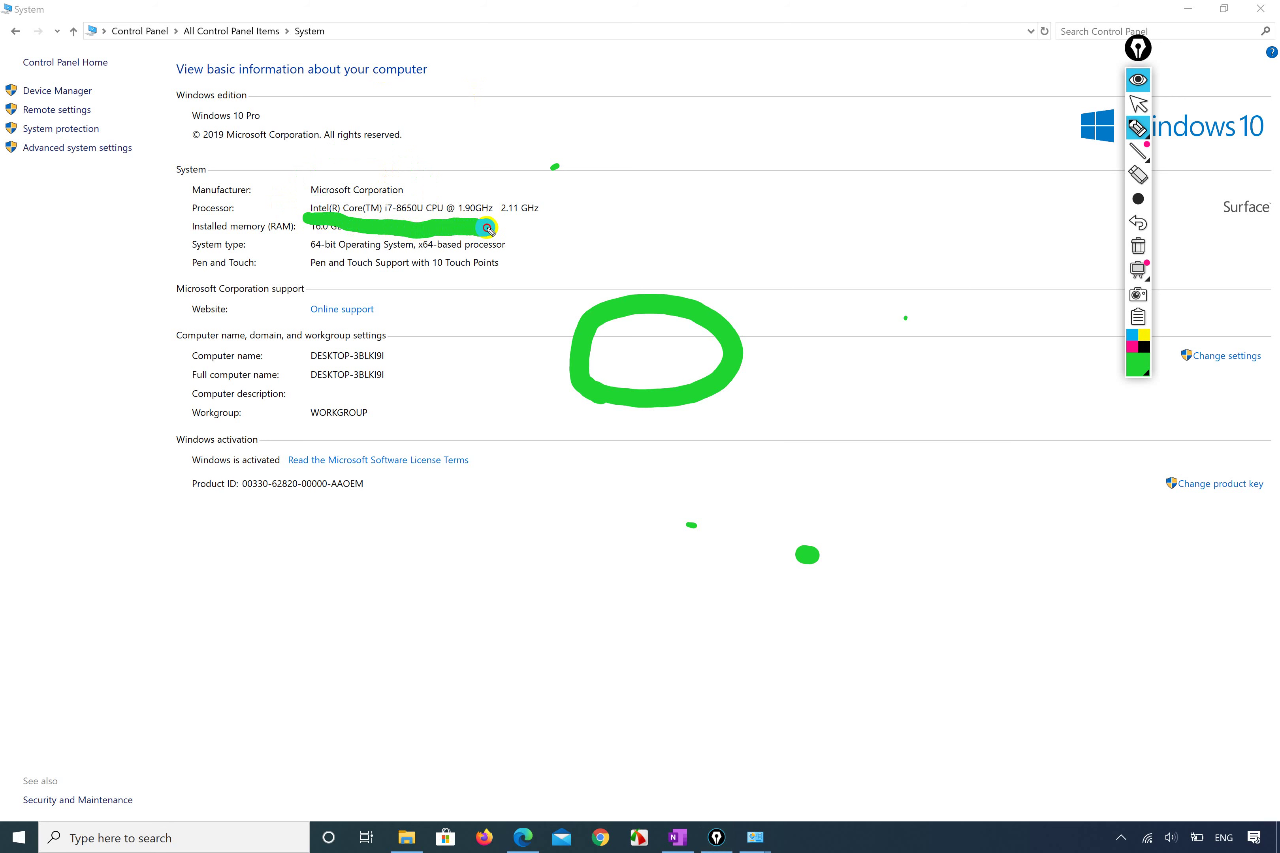
{"action": "mouse_move", "coordinate": [516, 228]}
{"action": "left_mouse_down"}
{"action": "mouse_move", "coordinate": [560, 210]}
{"action": "mouse_move", "coordinate": [518, 167]}
{"action": "mouse_move", "coordinate": [321, 191]}
{"action": "left_mouse_up"}
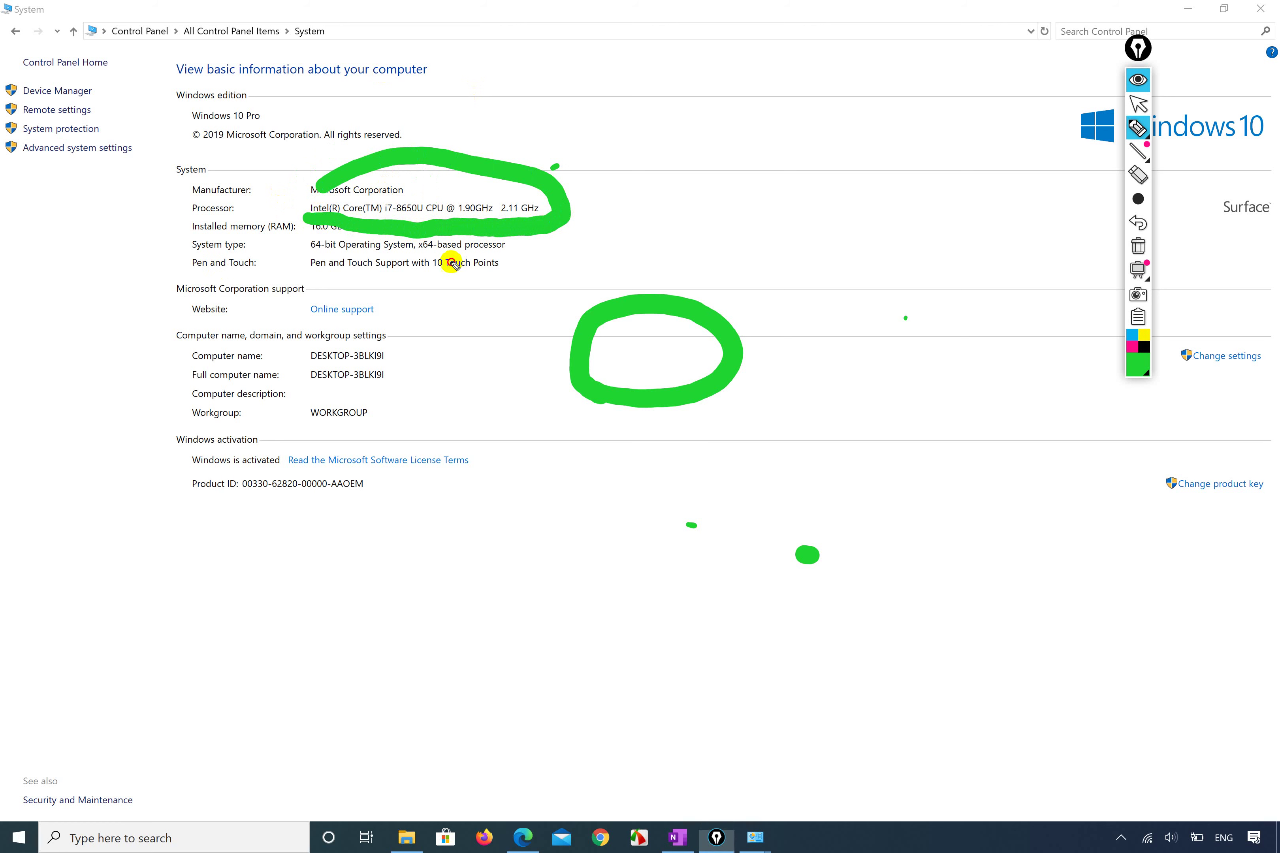
{"action": "key", "text": "ctrl+z"}
Mark the installed memory and system type lines, undoing each mark, and tick the Pen and Touch line in green.
{"action": "left_click_drag", "start_coordinate": [363, 235], "coordinate": [414, 200]}
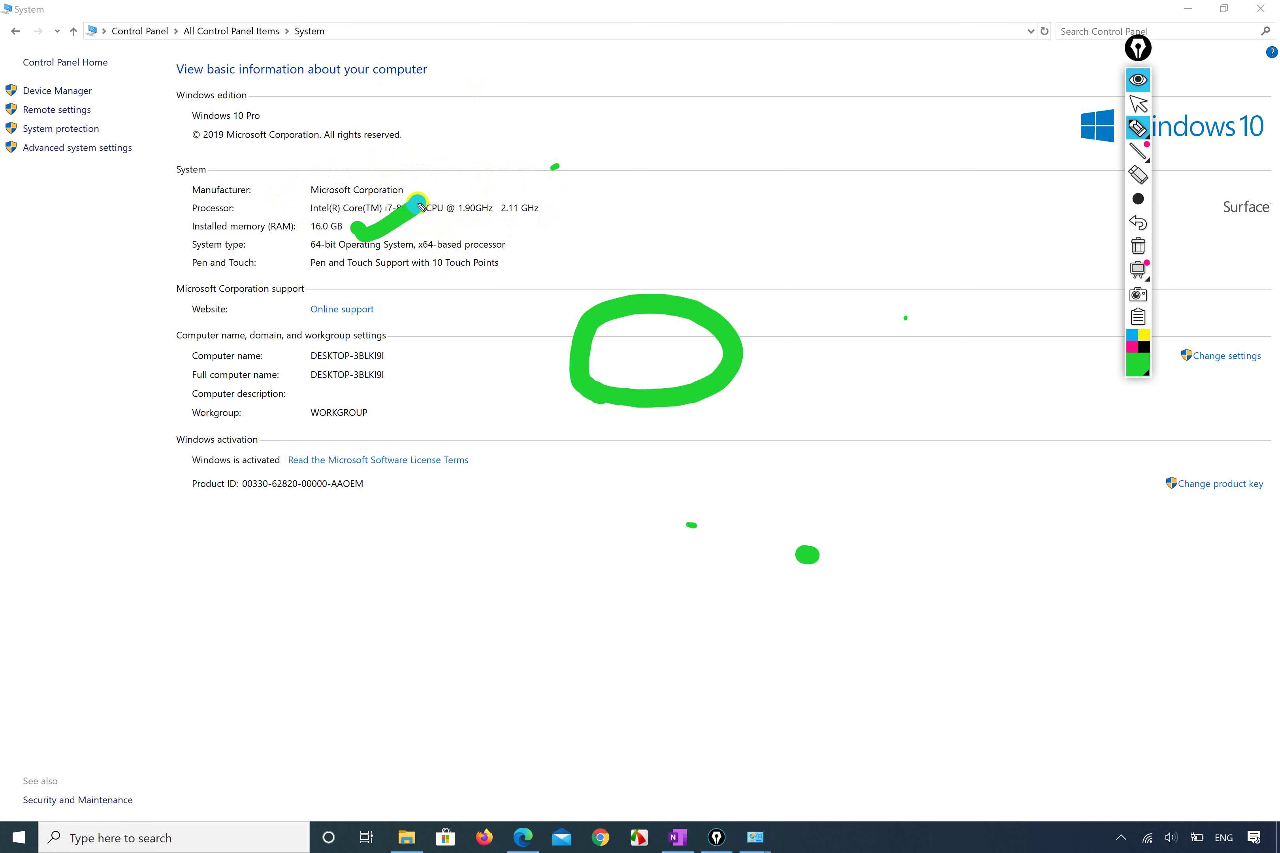
{"action": "key", "text": "ctrl+z"}
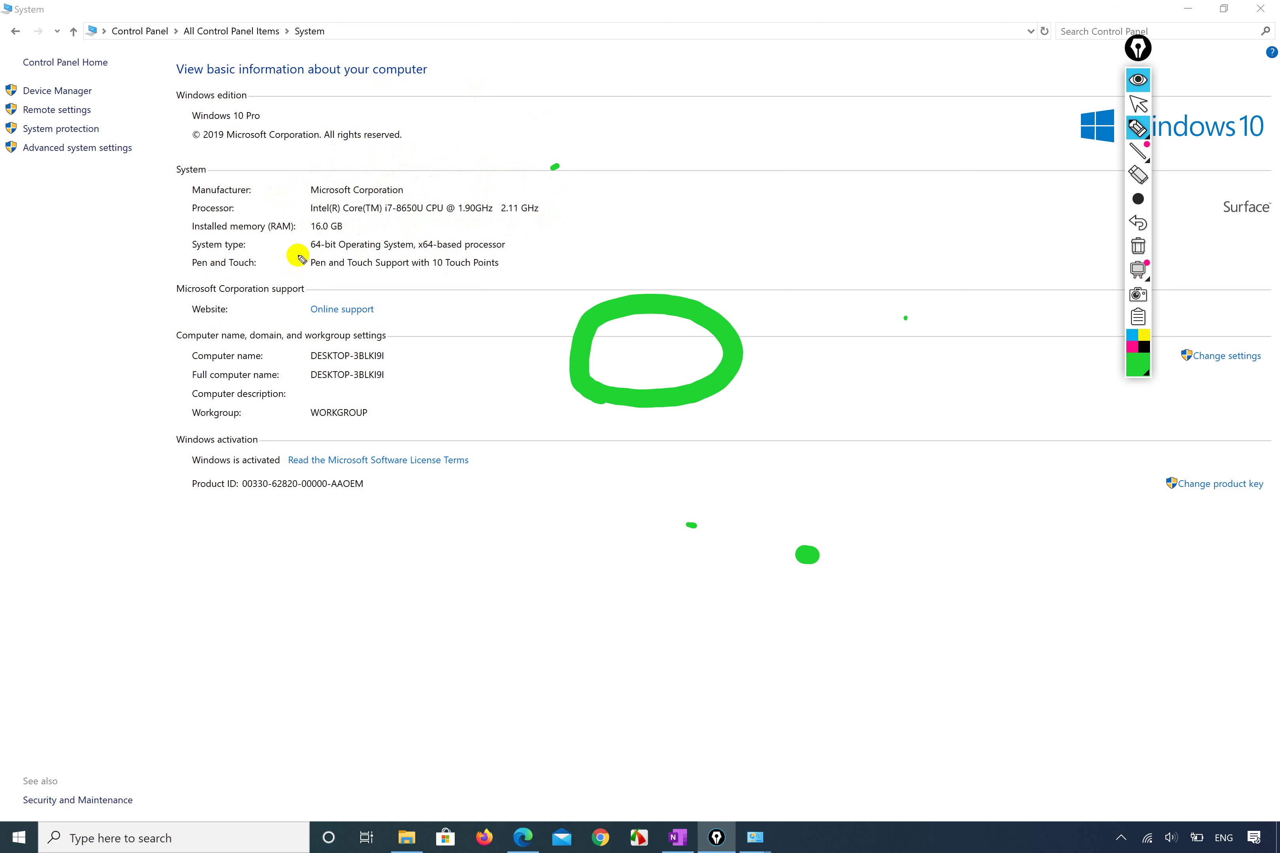
{"action": "mouse_move", "coordinate": [276, 245]}
{"action": "left_mouse_down"}
{"action": "mouse_move", "coordinate": [289, 266]}
{"action": "mouse_move", "coordinate": [415, 214]}
{"action": "left_mouse_up"}
{"action": "key", "text": "ctrl+z"}
{"action": "mouse_move", "coordinate": [351, 263]}
{"action": "left_mouse_down"}
{"action": "mouse_move", "coordinate": [380, 286]}
{"action": "mouse_move", "coordinate": [456, 238]}
{"action": "left_mouse_up"}
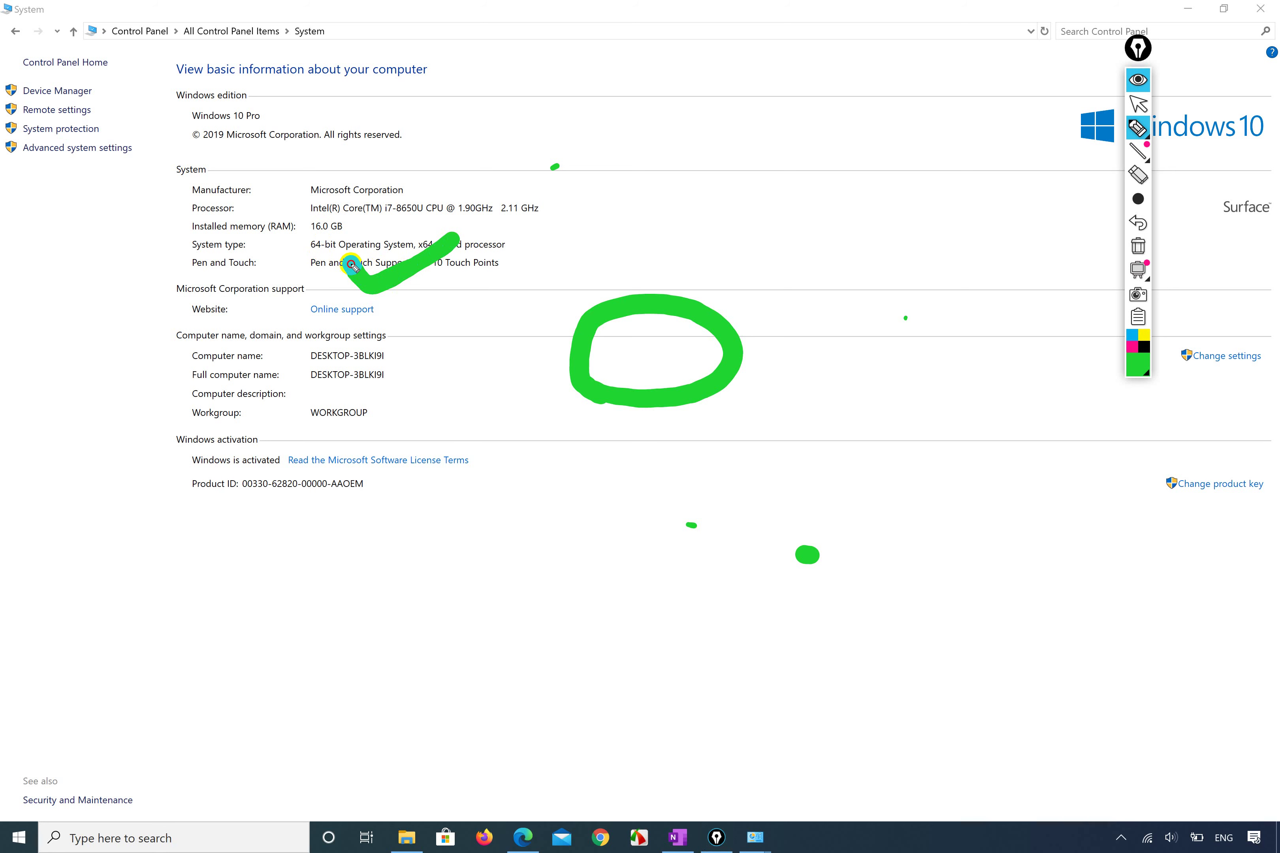
Tick the computer name and product ID lines in green, and clear these ticks together with the earlier circle and dots.
{"action": "key", "text": "ctrl+z"}
{"action": "mouse_move", "coordinate": [324, 374]}
{"action": "left_mouse_down"}
{"action": "mouse_move", "coordinate": [345, 408]}
{"action": "mouse_move", "coordinate": [434, 329]}
{"action": "left_mouse_up"}
{"action": "mouse_move", "coordinate": [271, 493]}
{"action": "left_mouse_down"}
{"action": "mouse_move", "coordinate": [308, 526]}
{"action": "mouse_move", "coordinate": [429, 386]}
{"action": "left_mouse_up"}
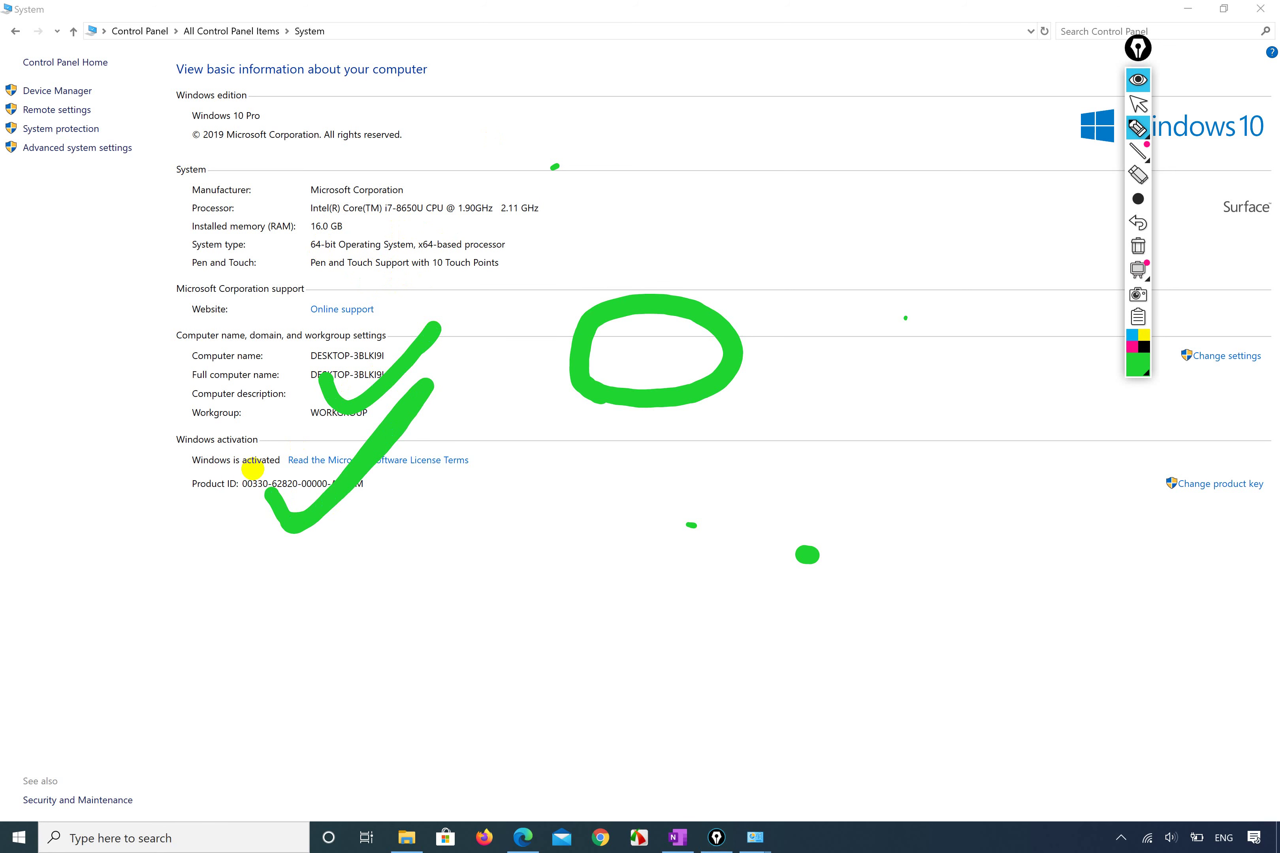
{"action": "key", "text": "ctrl+z"}
{"action": "key", "text": "ctrl+z"}
{"action": "key", "text": "ctrl+z"}
{"action": "left_click", "coordinate": [807, 555]}
{"action": "left_click", "coordinate": [691, 525]}
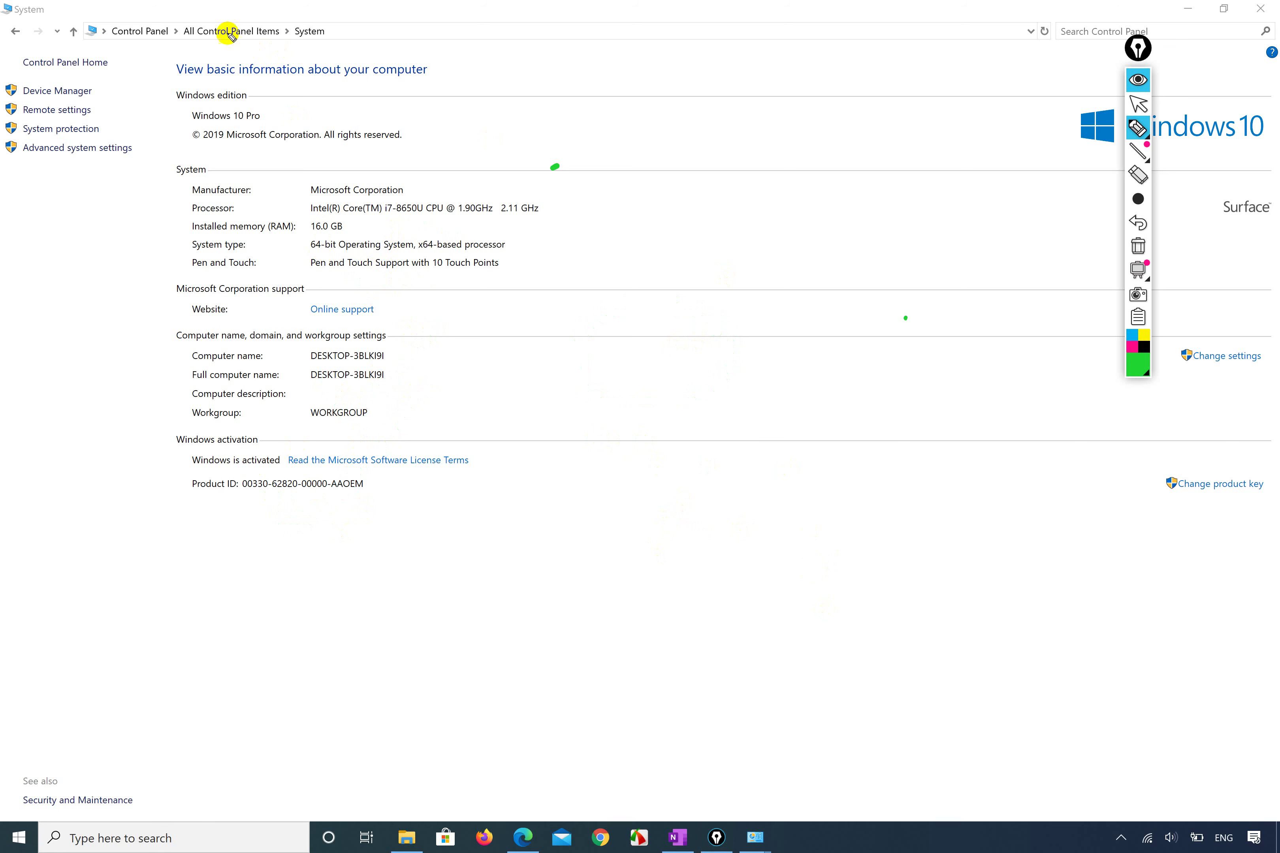
Return to All Control Panel Items and circle the last rows of items in green.
{"action": "left_click", "coordinate": [1147, 102]}
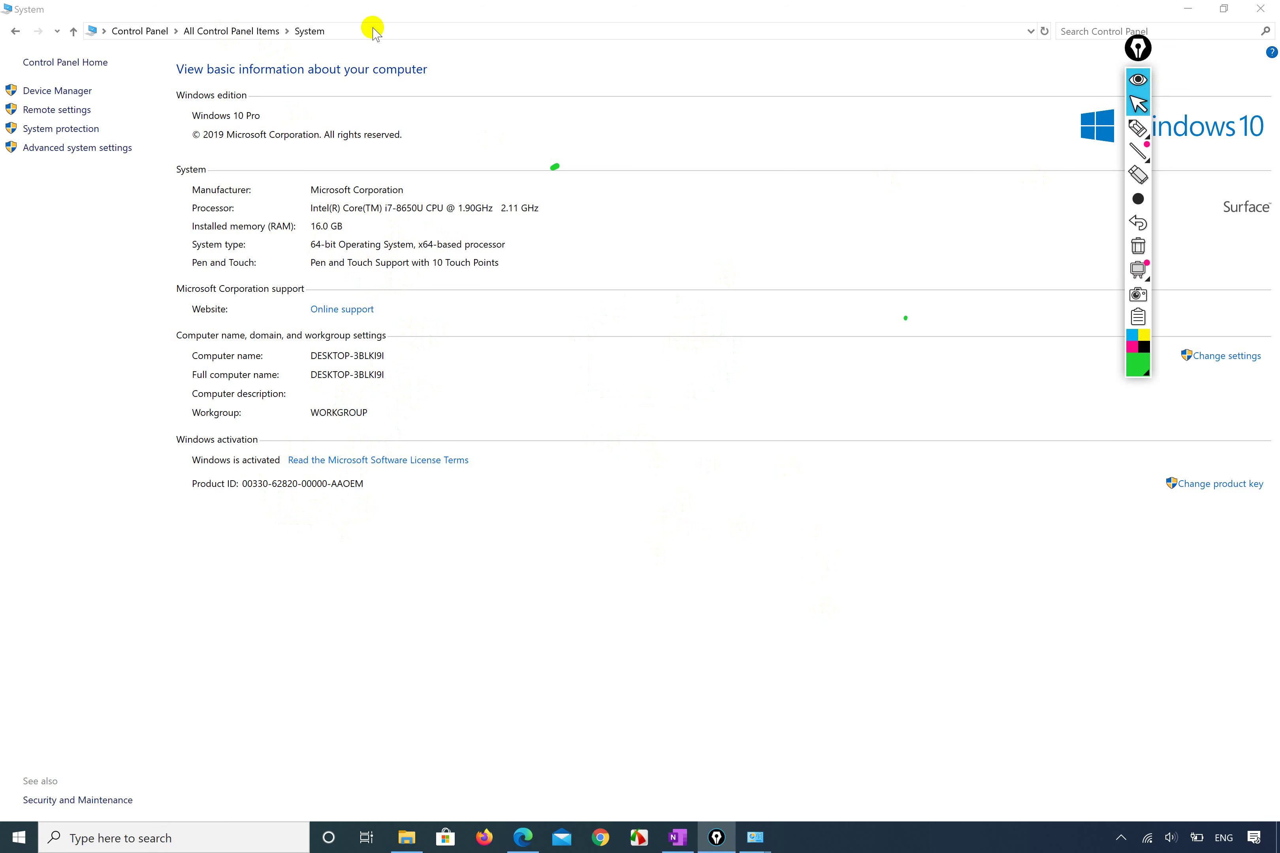
{"action": "left_click", "coordinate": [213, 25]}
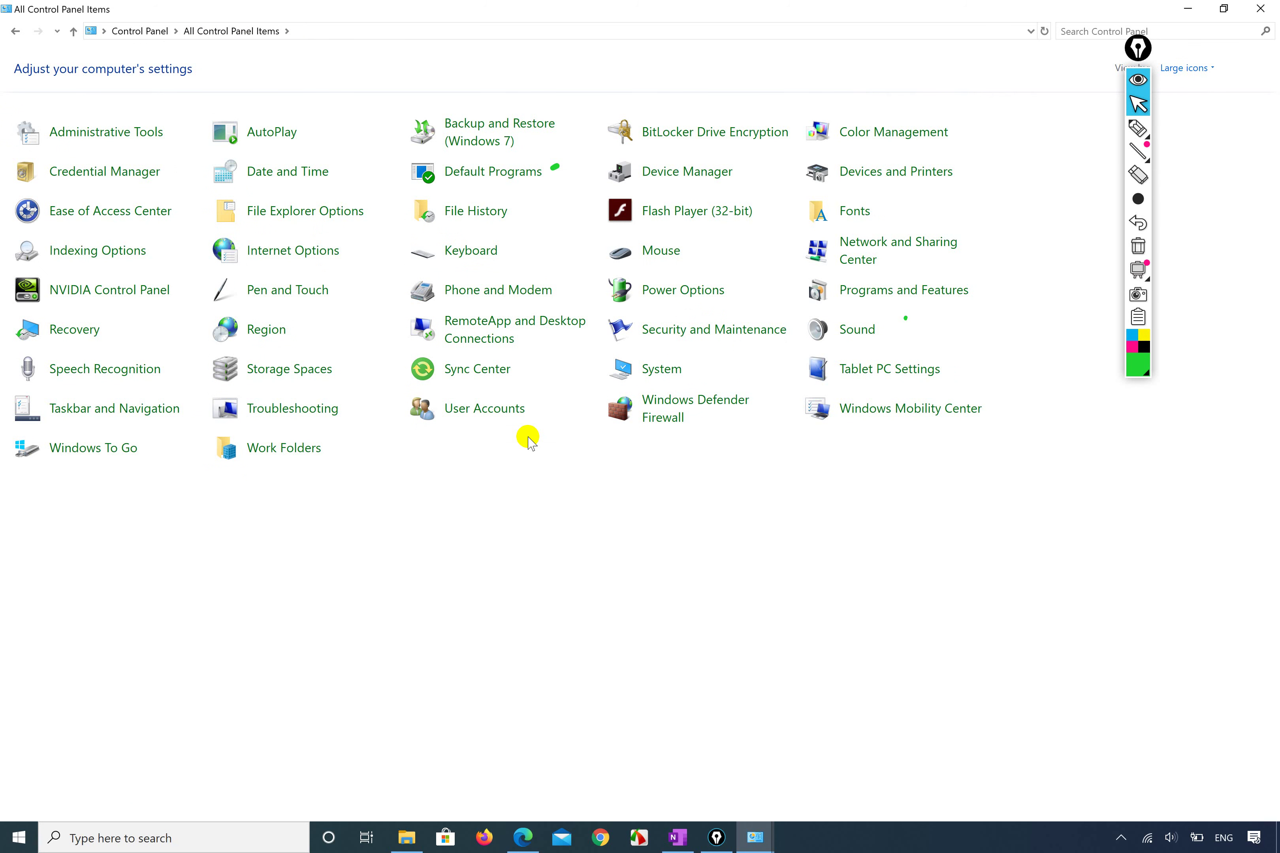
{"action": "left_click", "coordinate": [1138, 128]}
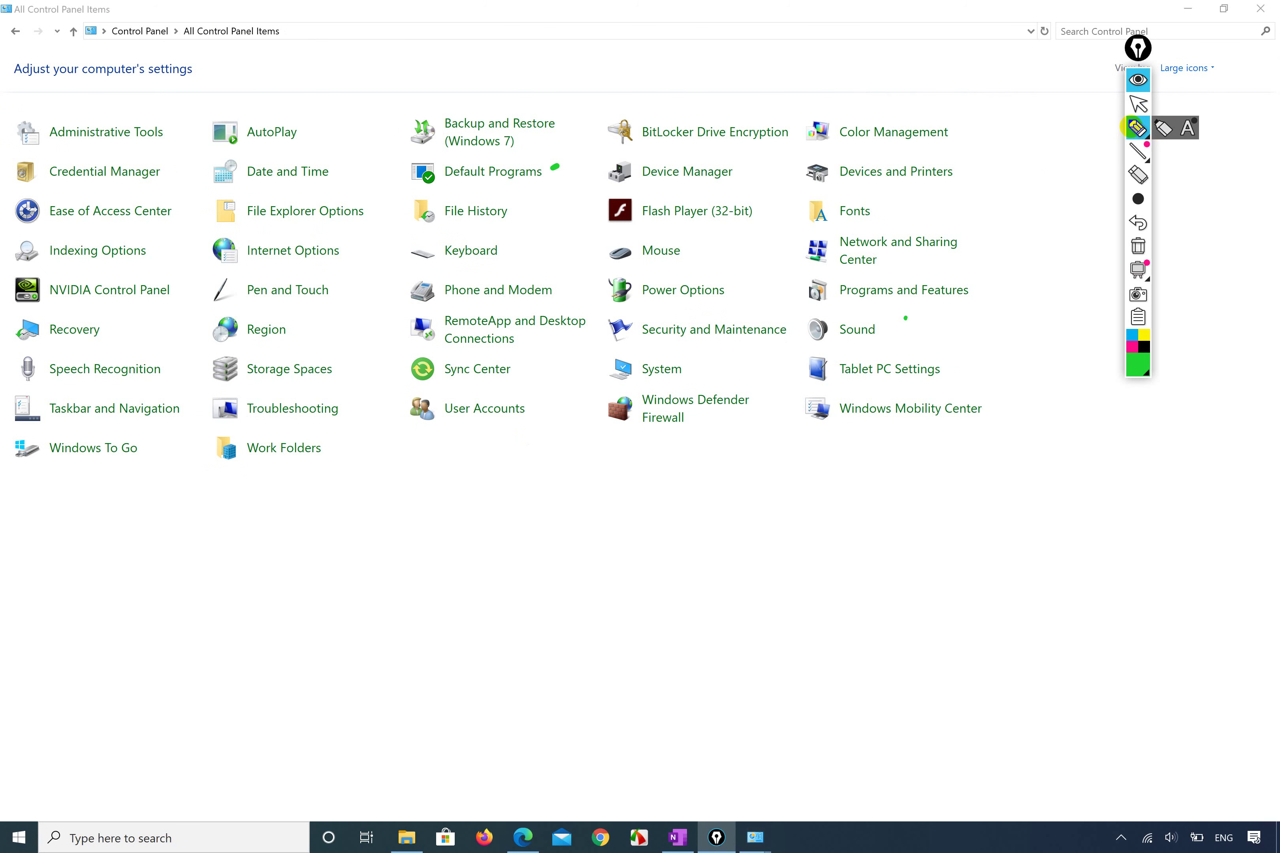
{"action": "left_click", "coordinate": [700, 577]}
{"action": "mouse_move", "coordinate": [298, 375]}
{"action": "left_mouse_down"}
{"action": "mouse_move", "coordinate": [14, 414]}
{"action": "mouse_move", "coordinate": [413, 530]}
{"action": "mouse_move", "coordinate": [1000, 417]}
{"action": "mouse_move", "coordinate": [492, 351]}
{"action": "mouse_move", "coordinate": [278, 379]}
{"action": "left_mouse_up"}
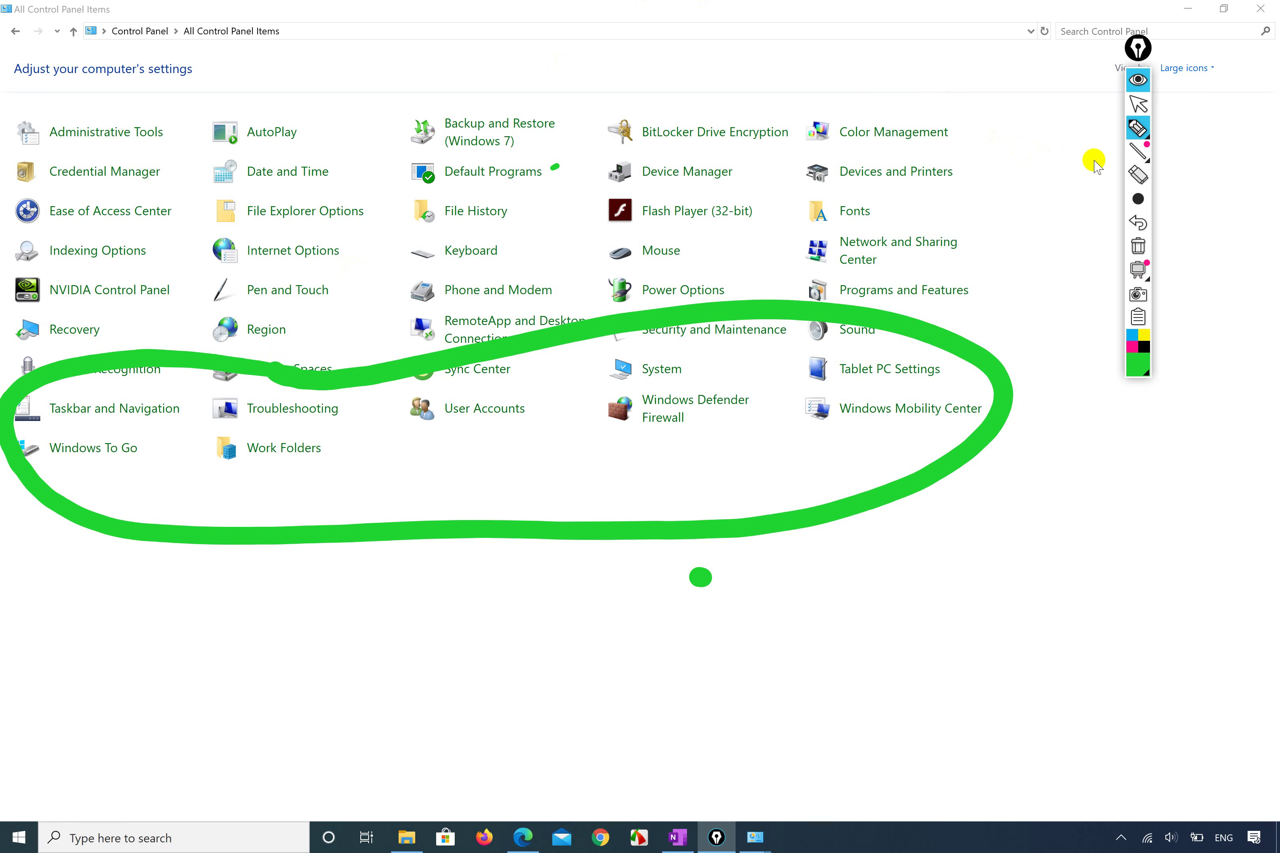
Remove the large green circle and the dot drawn around the last Control Panel rows.
{"action": "left_click", "coordinate": [1136, 175]}
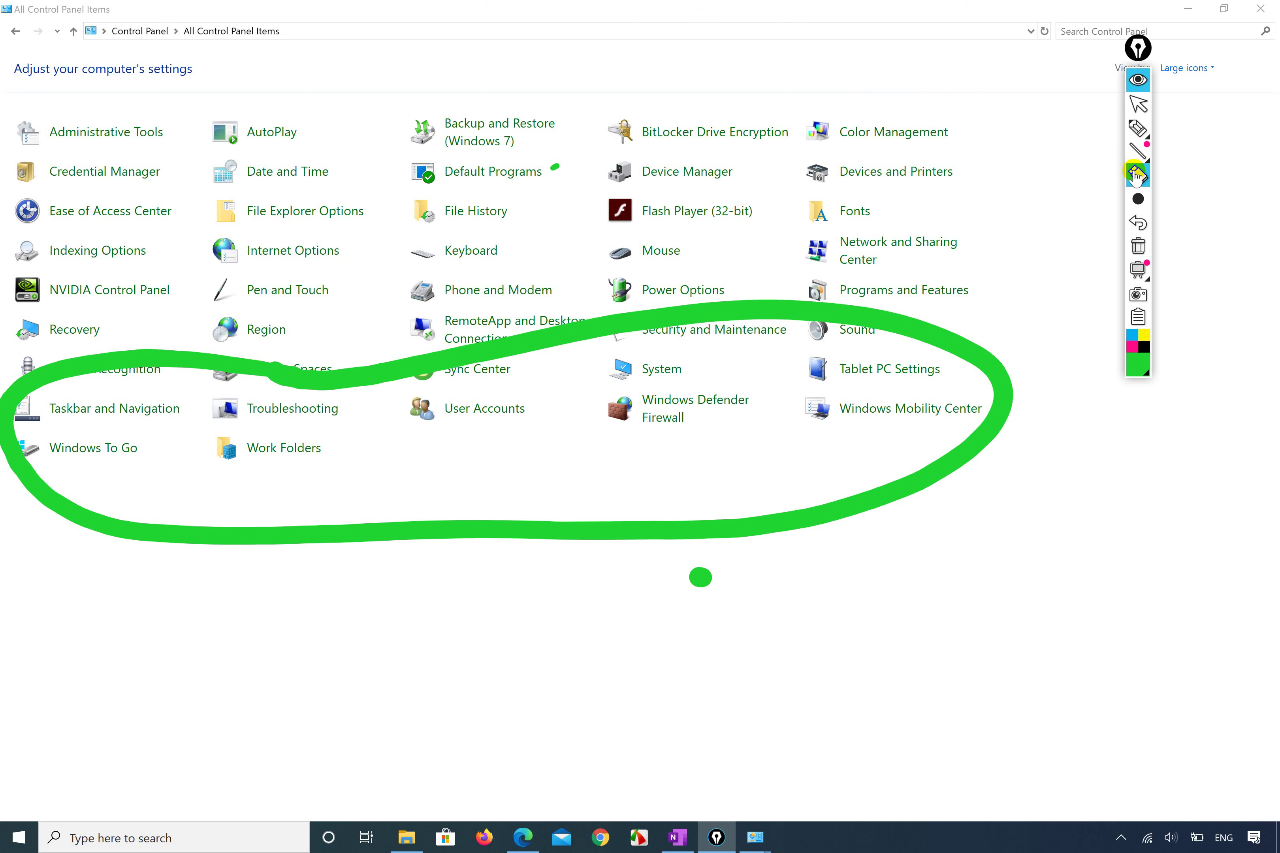
{"action": "mouse_move", "coordinate": [1138, 131]}
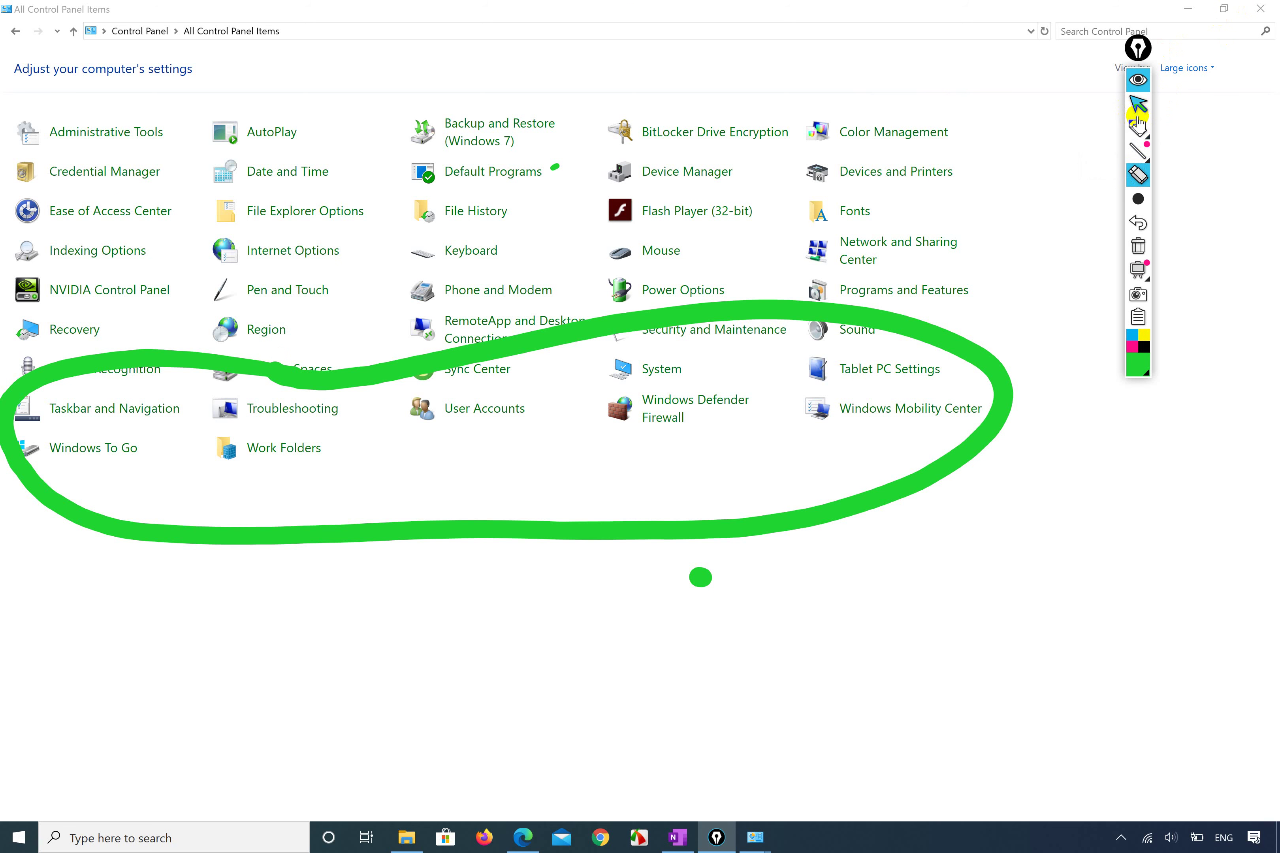
{"action": "left_click", "coordinate": [1138, 127]}
{"action": "left_click", "coordinate": [1163, 128]}
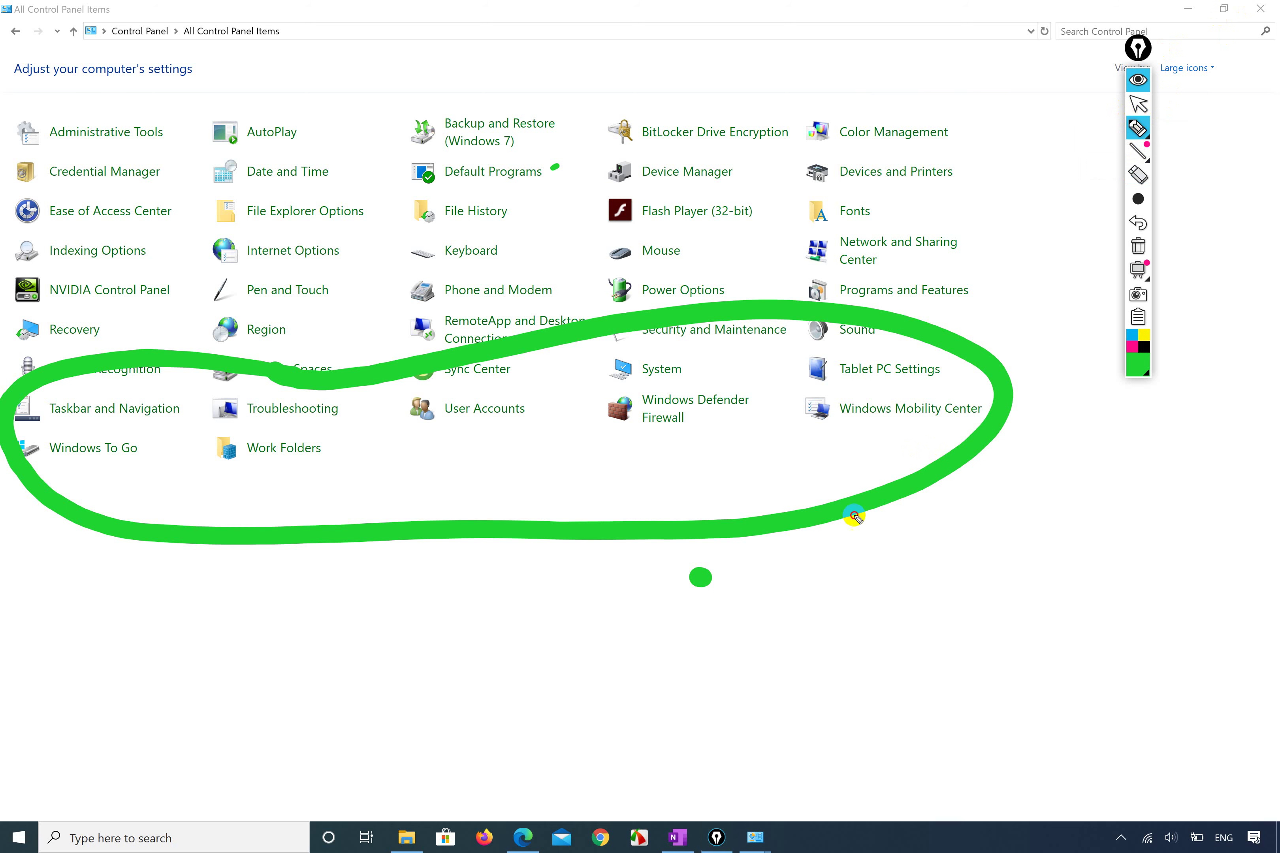
{"action": "left_click", "coordinate": [851, 514]}
{"action": "left_click", "coordinate": [701, 577]}
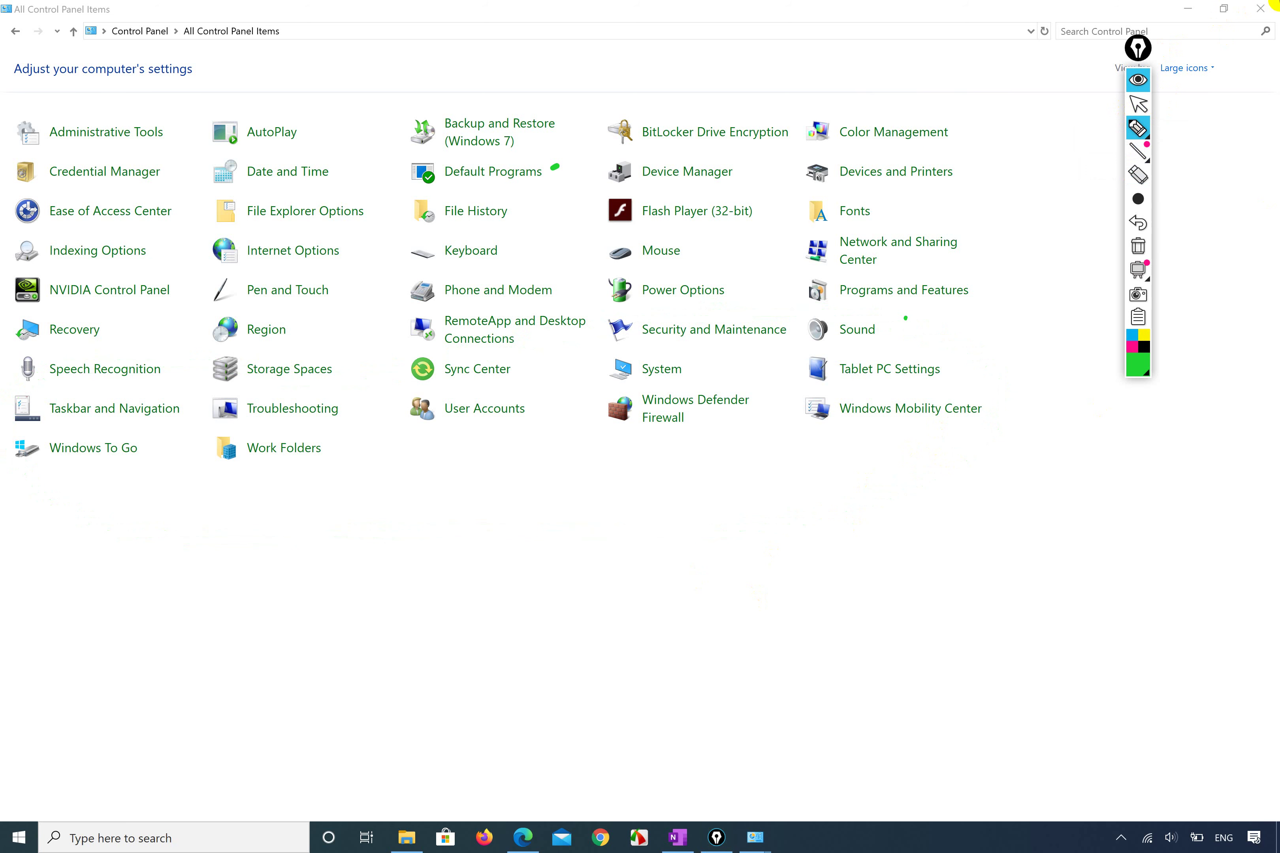
Switch to the Windows 10 final syllabus PDF in Edge and go to topics 1.10 to 1.25 on page 1.
{"action": "left_click", "coordinate": [1144, 106]}
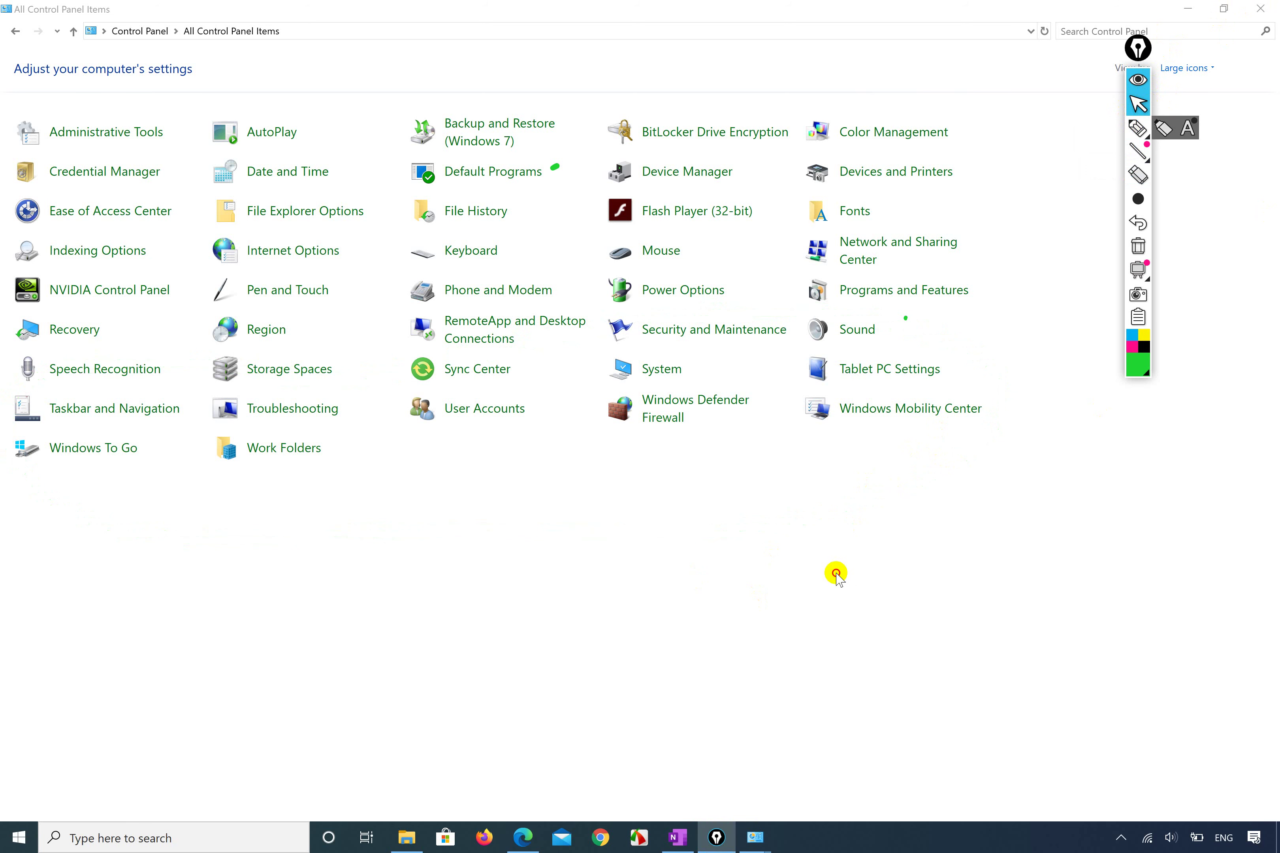
{"action": "left_click", "coordinate": [518, 840]}
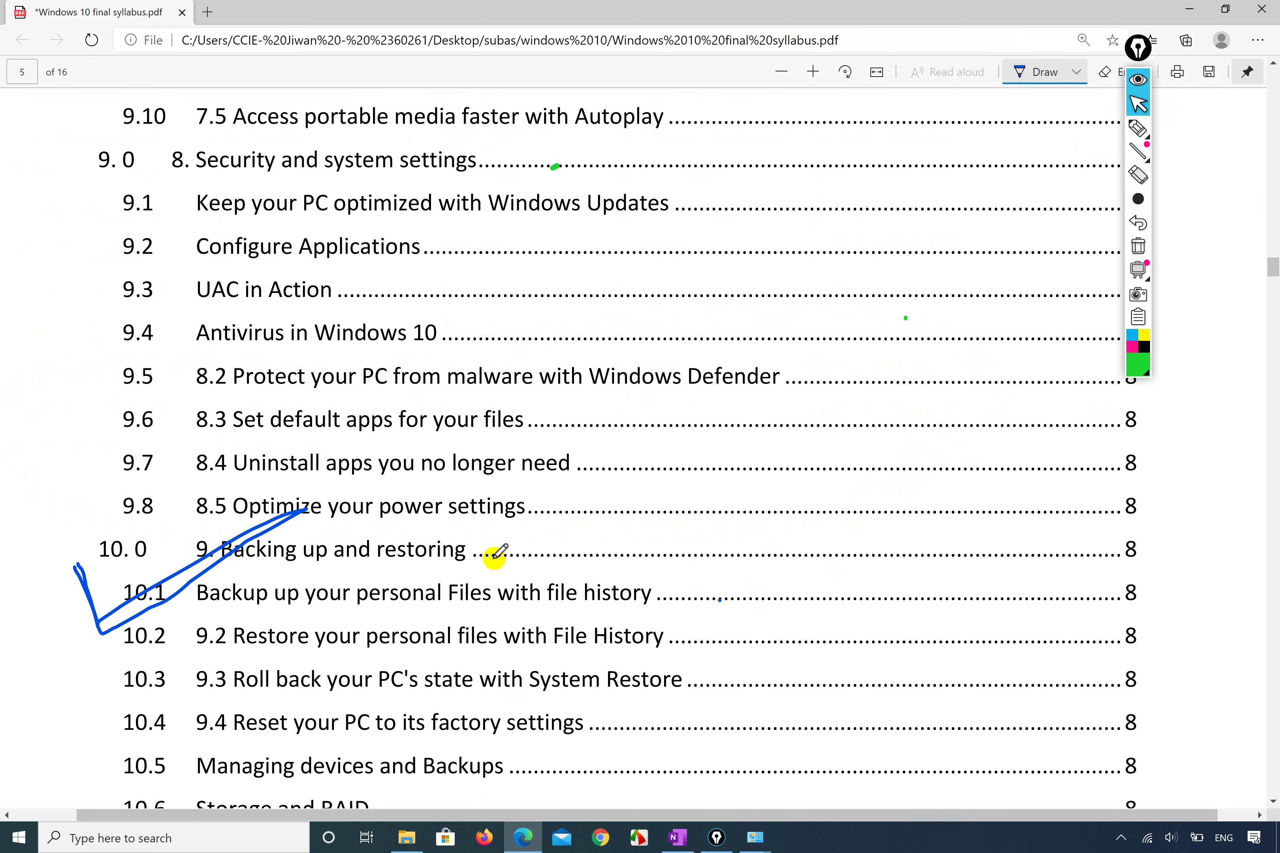
{"action": "scroll", "coordinate": [404, 416], "scroll_direction": "up", "scroll_amount": 15}
{"action": "scroll", "coordinate": [404, 416], "scroll_direction": "up", "scroll_amount": 20}
{"action": "scroll", "coordinate": [404, 415], "scroll_direction": "up", "scroll_amount": 15}
{"action": "scroll", "coordinate": [405, 414], "scroll_direction": "down", "scroll_amount": 3}
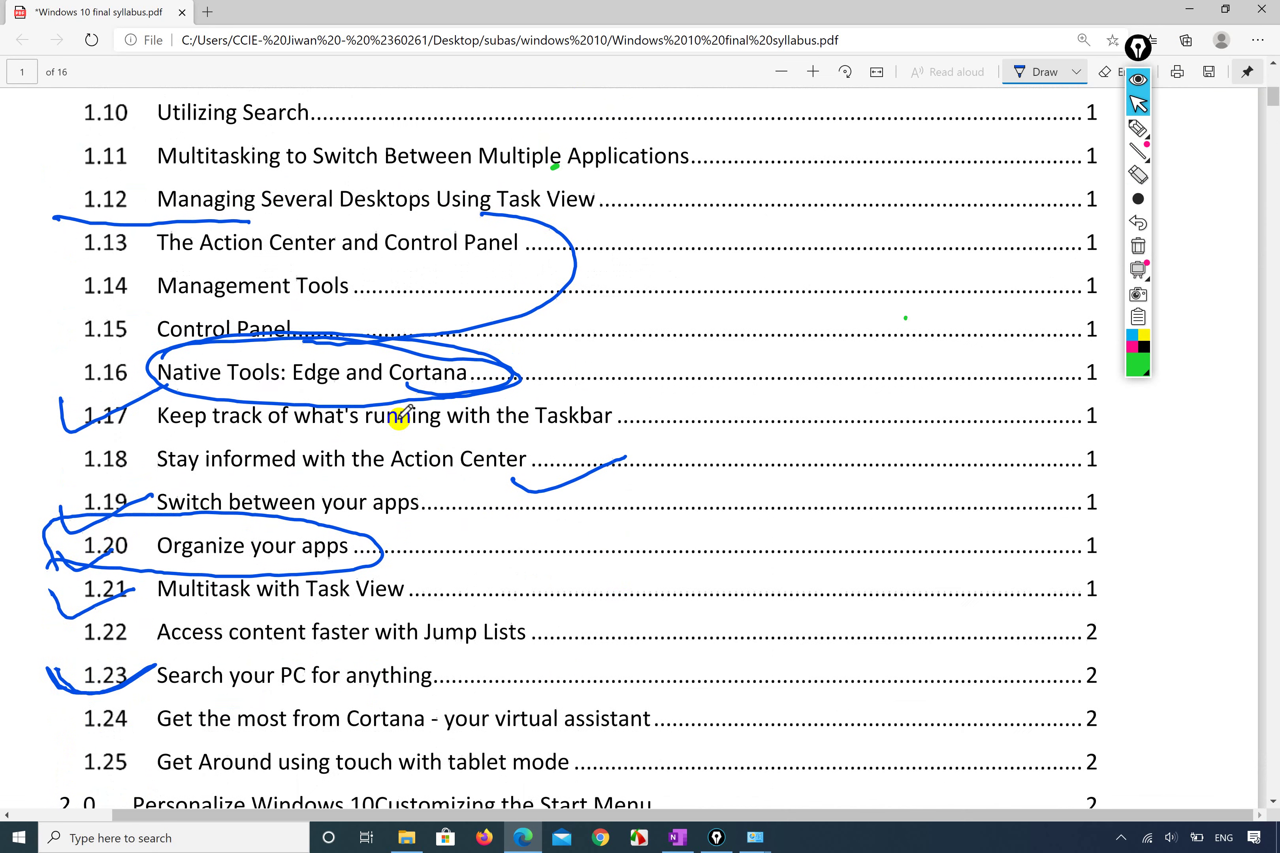
{"action": "scroll", "coordinate": [405, 414], "scroll_direction": "down", "scroll_amount": 1}
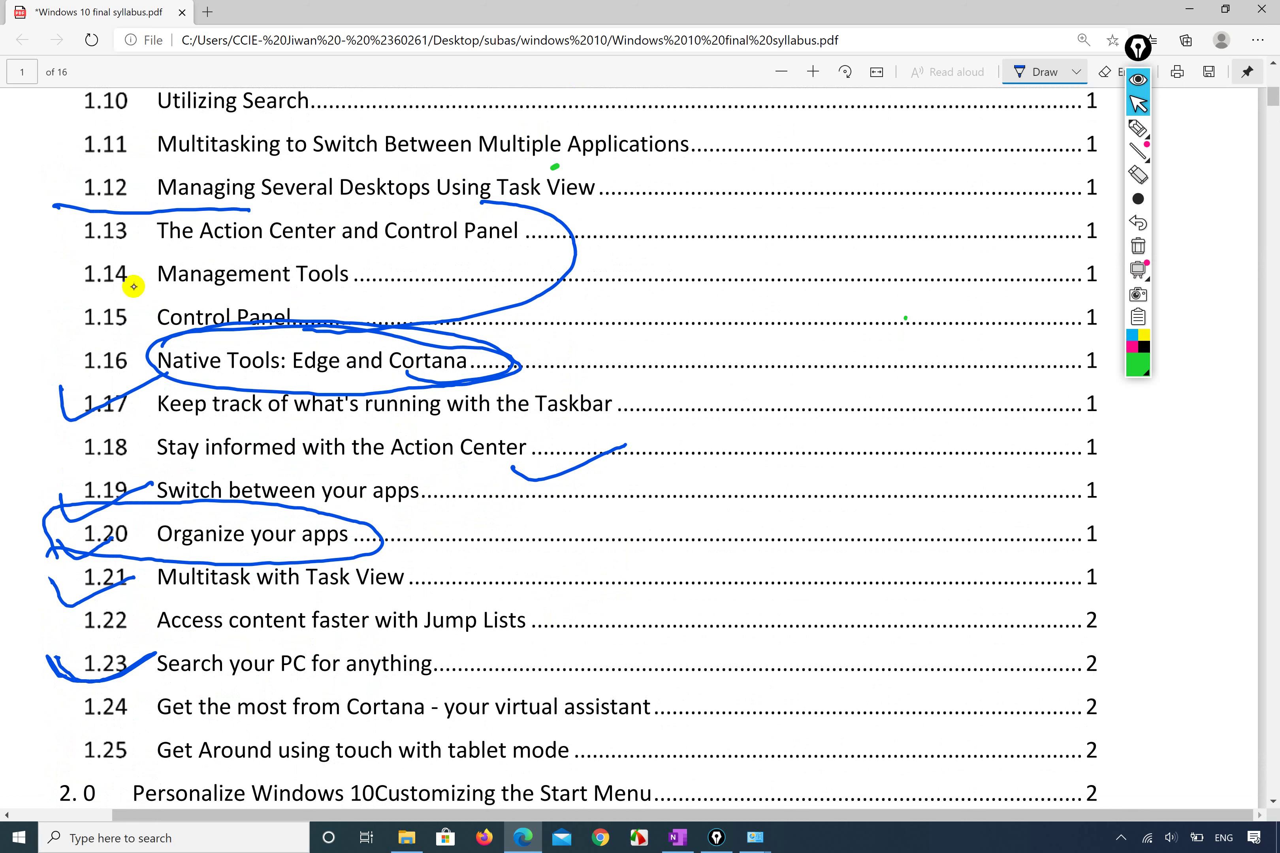
Undo the blue pen marks around topics 1.12 to 1.15 and circle The Action Center in topic 1.13 in blue.
{"action": "mouse_move", "coordinate": [133, 288]}
{"action": "left_mouse_down"}
{"action": "mouse_move", "coordinate": [372, 297]}
{"action": "mouse_move", "coordinate": [523, 269]}
{"action": "mouse_move", "coordinate": [374, 188]}
{"action": "mouse_move", "coordinate": [55, 206]}
{"action": "left_mouse_up"}
{"action": "key", "text": "ctrl+z"}
{"action": "key", "text": "ctrl+z"}
{"action": "key", "text": "ctrl+z"}
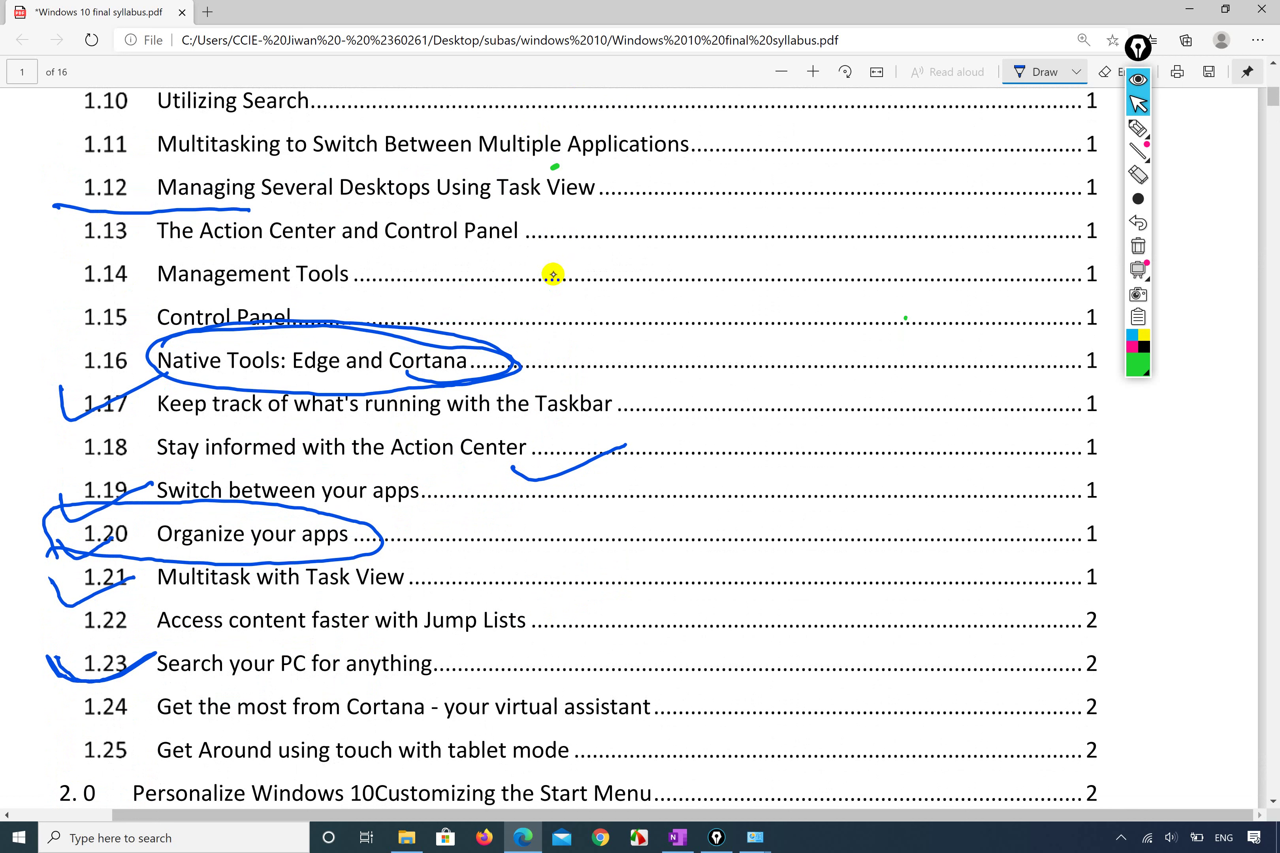
{"action": "key", "text": "ctrl+z"}
{"action": "left_click_drag", "start_coordinate": [138, 238], "coordinate": [264, 254]}
{"action": "left_click_drag", "start_coordinate": [148, 242], "coordinate": [165, 199]}
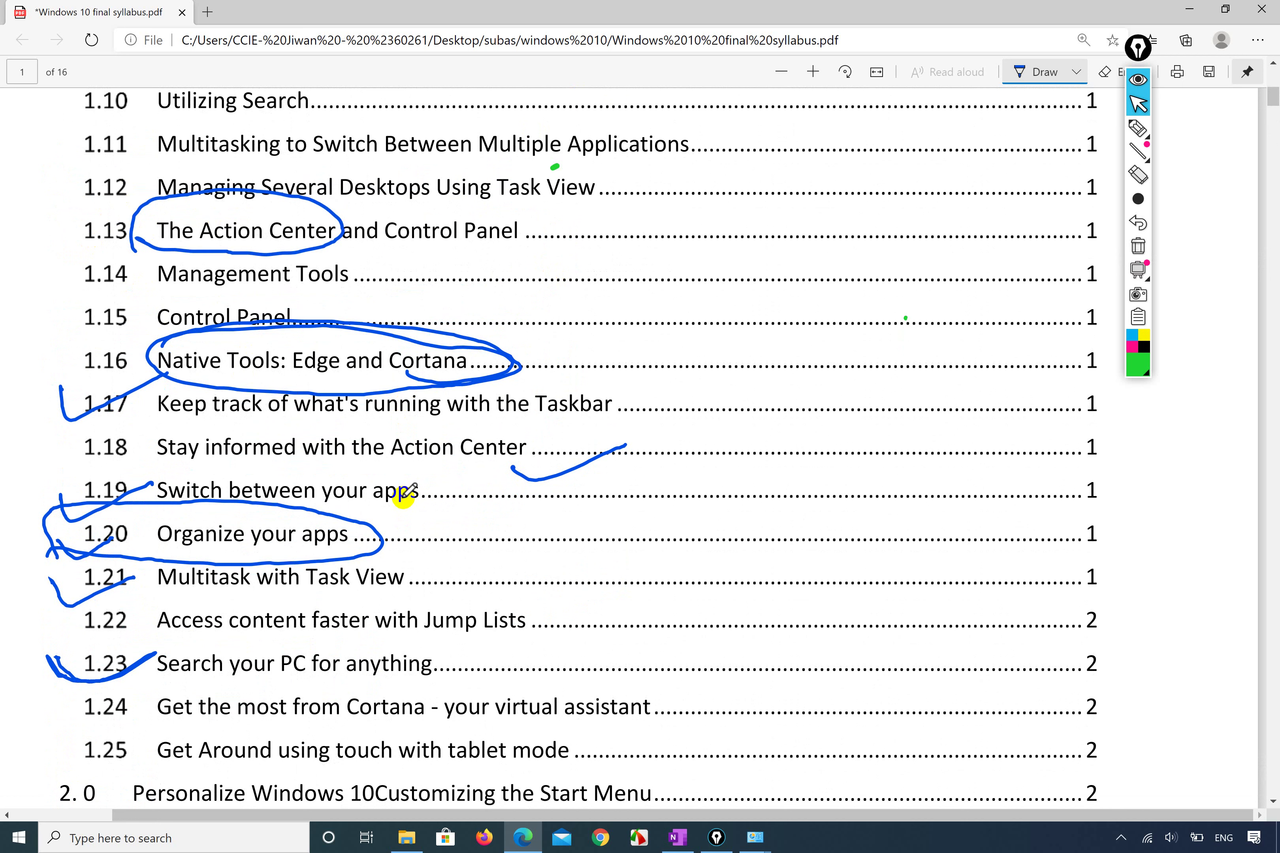
Switch to the All Control Panel Items window, move the annotation toolbar off the View by setting, and circle that setting in green.
{"action": "left_click", "coordinate": [754, 837]}
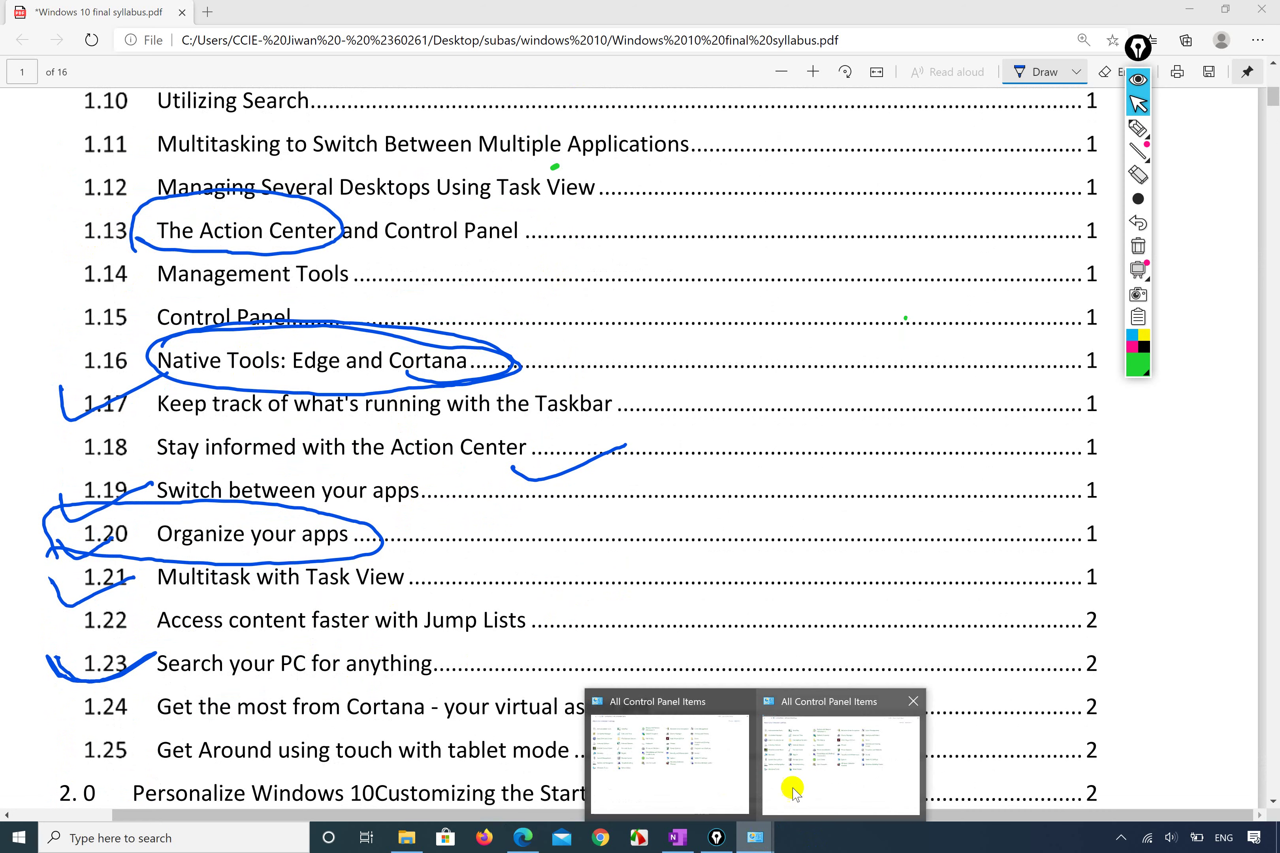
{"action": "left_click", "coordinate": [818, 759]}
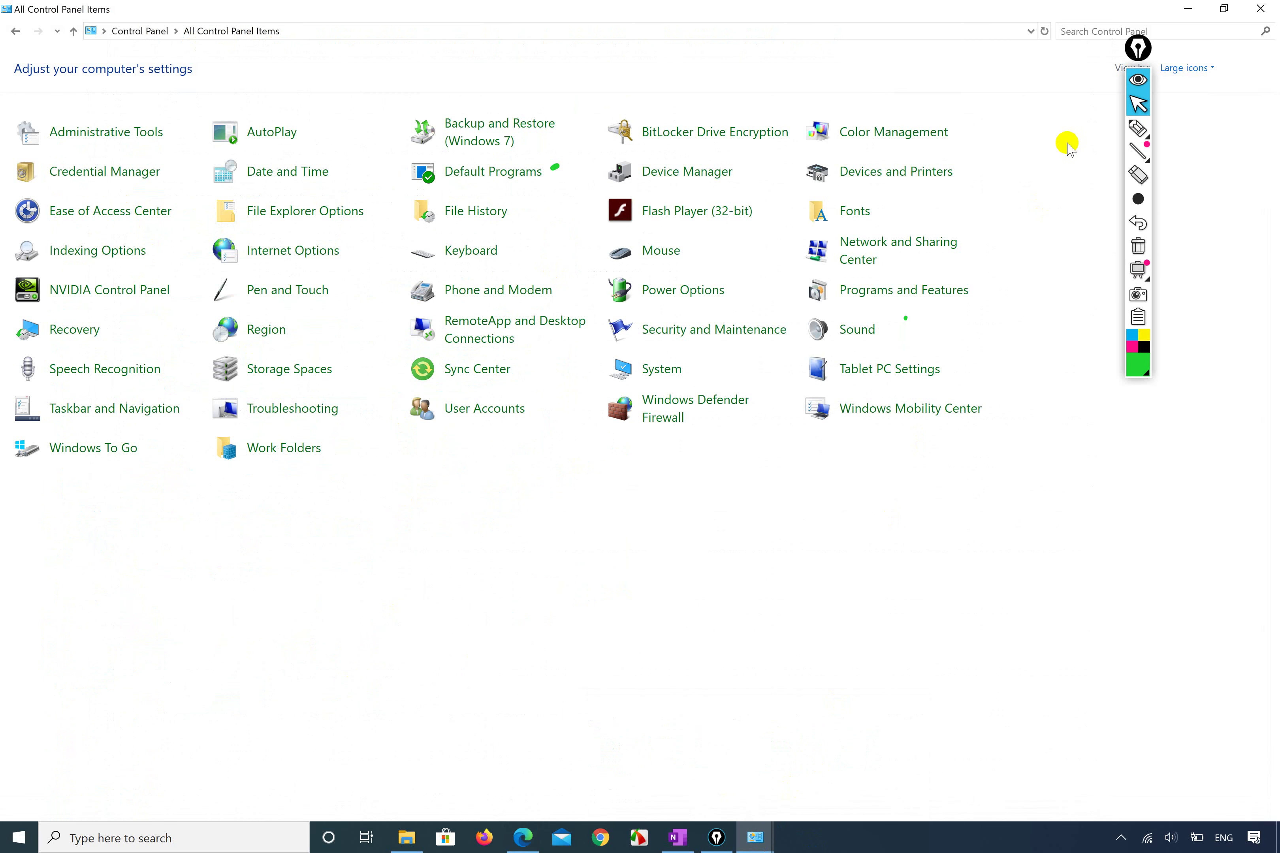
{"action": "left_click_drag", "start_coordinate": [1138, 47], "coordinate": [1128, 238]}
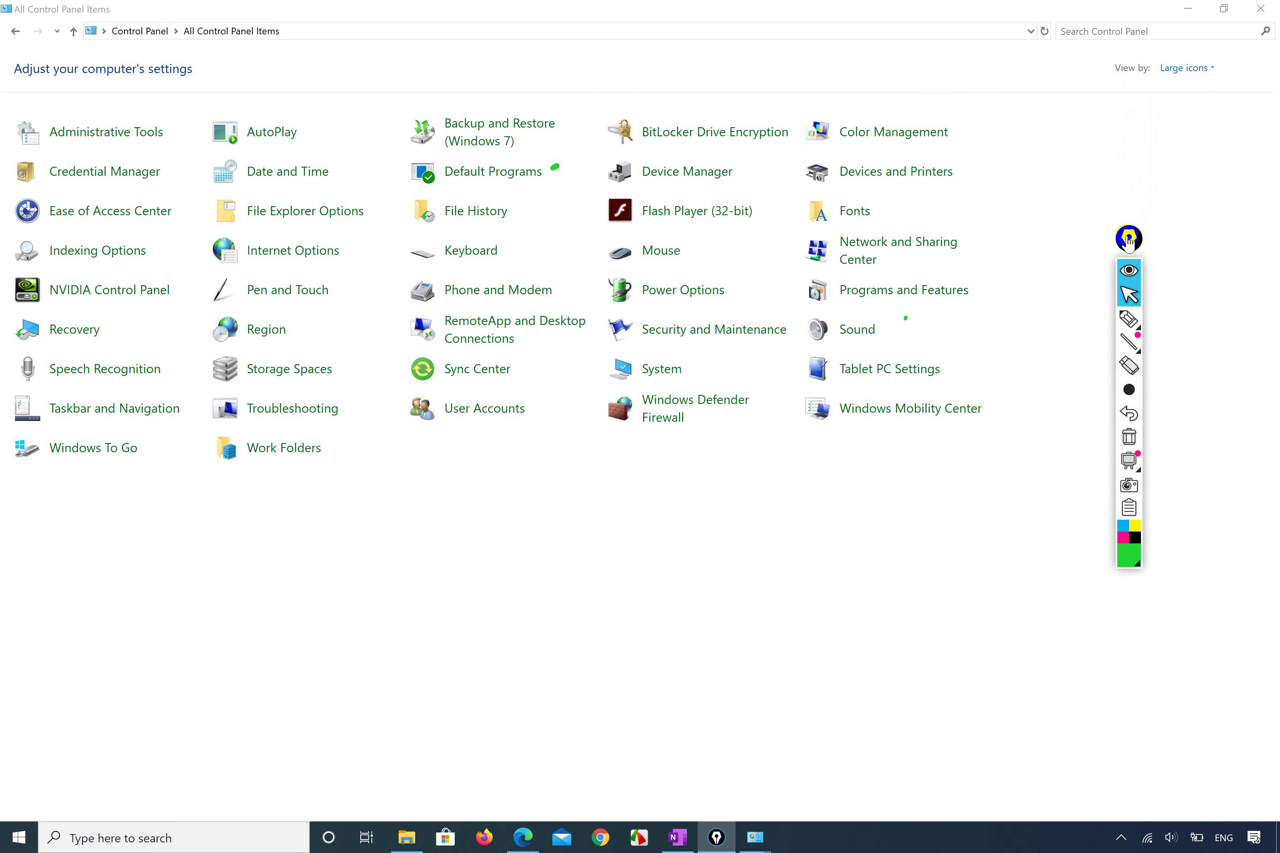
{"action": "left_click", "coordinate": [1129, 318]}
{"action": "mouse_move", "coordinate": [1160, 104]}
{"action": "left_mouse_down"}
{"action": "mouse_move", "coordinate": [1217, 107]}
{"action": "mouse_move", "coordinate": [1179, 15]}
{"action": "mouse_move", "coordinate": [1136, 110]}
{"action": "mouse_move", "coordinate": [1239, 81]}
{"action": "mouse_move", "coordinate": [1124, 36]}
{"action": "mouse_move", "coordinate": [1104, 65]}
{"action": "left_mouse_up"}
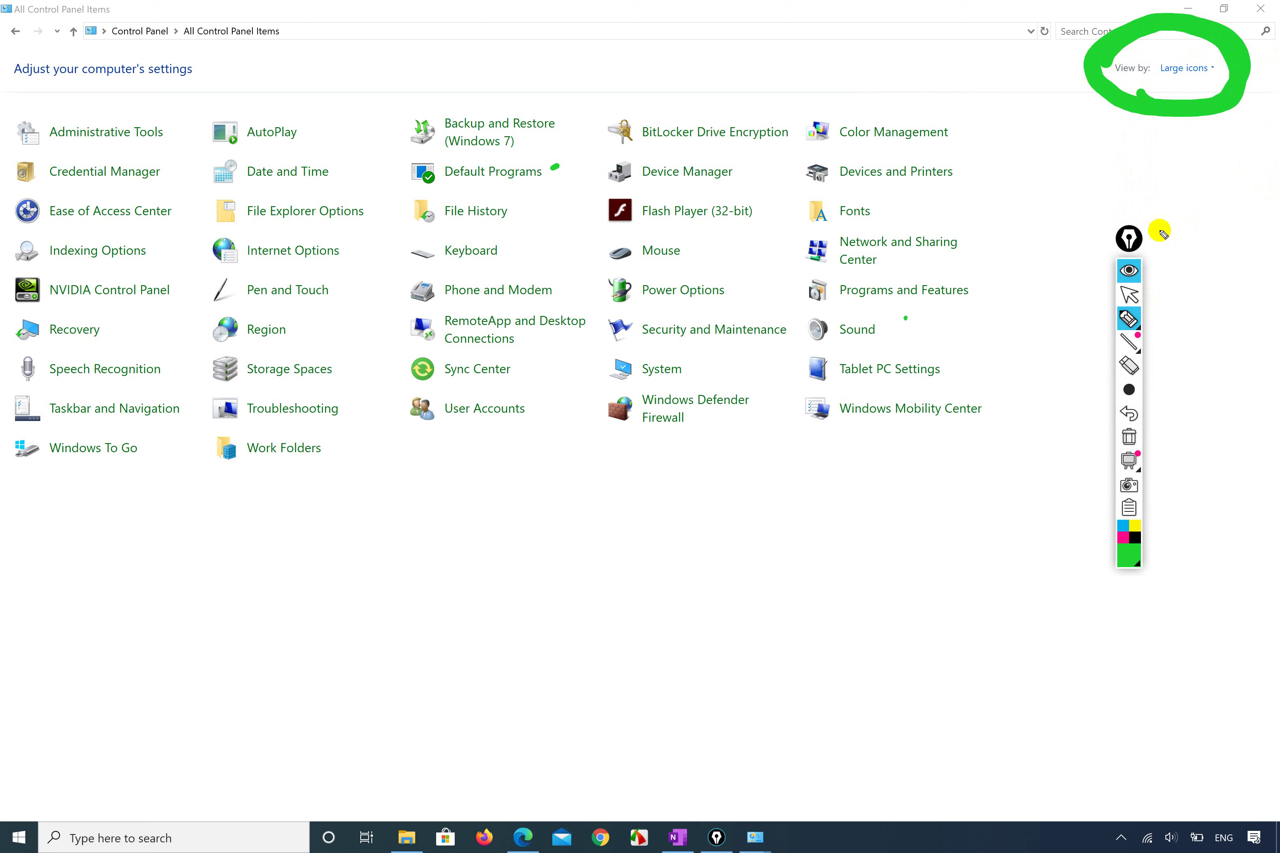
Change the Control Panel view to Category and back to Large icons, twice.
{"action": "left_click", "coordinate": [1129, 295]}
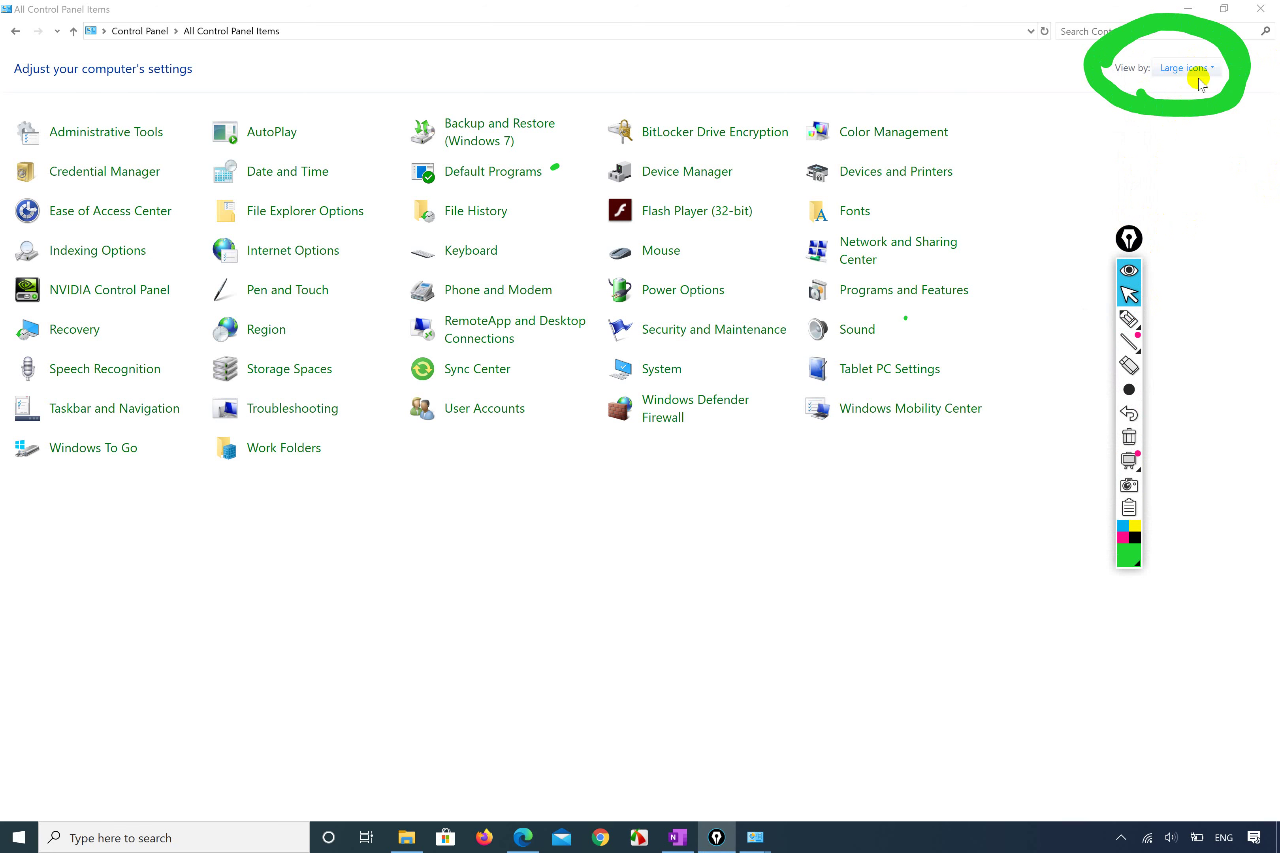
{"action": "left_click", "coordinate": [1192, 68]}
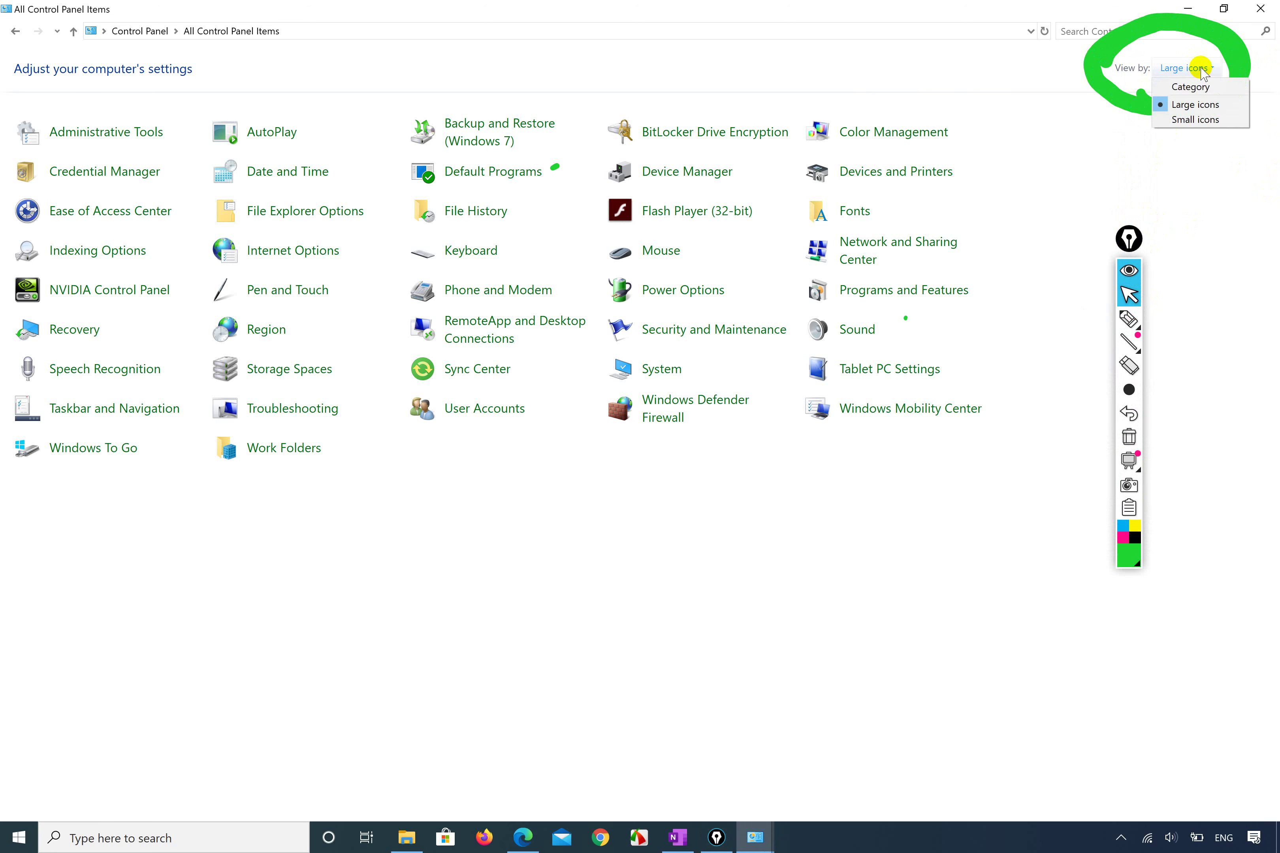
{"action": "left_click", "coordinate": [1191, 86]}
{"action": "left_click", "coordinate": [888, 69]}
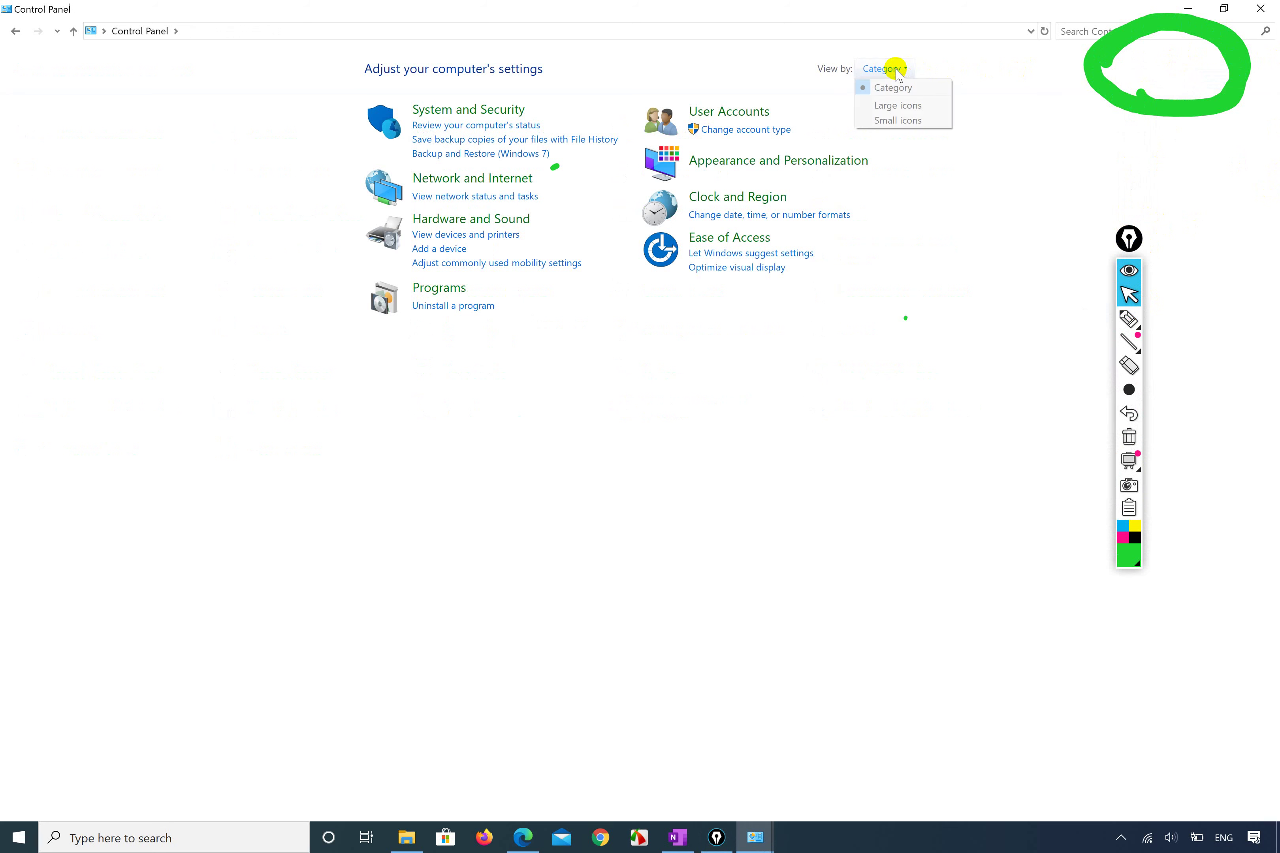
{"action": "left_click", "coordinate": [899, 106]}
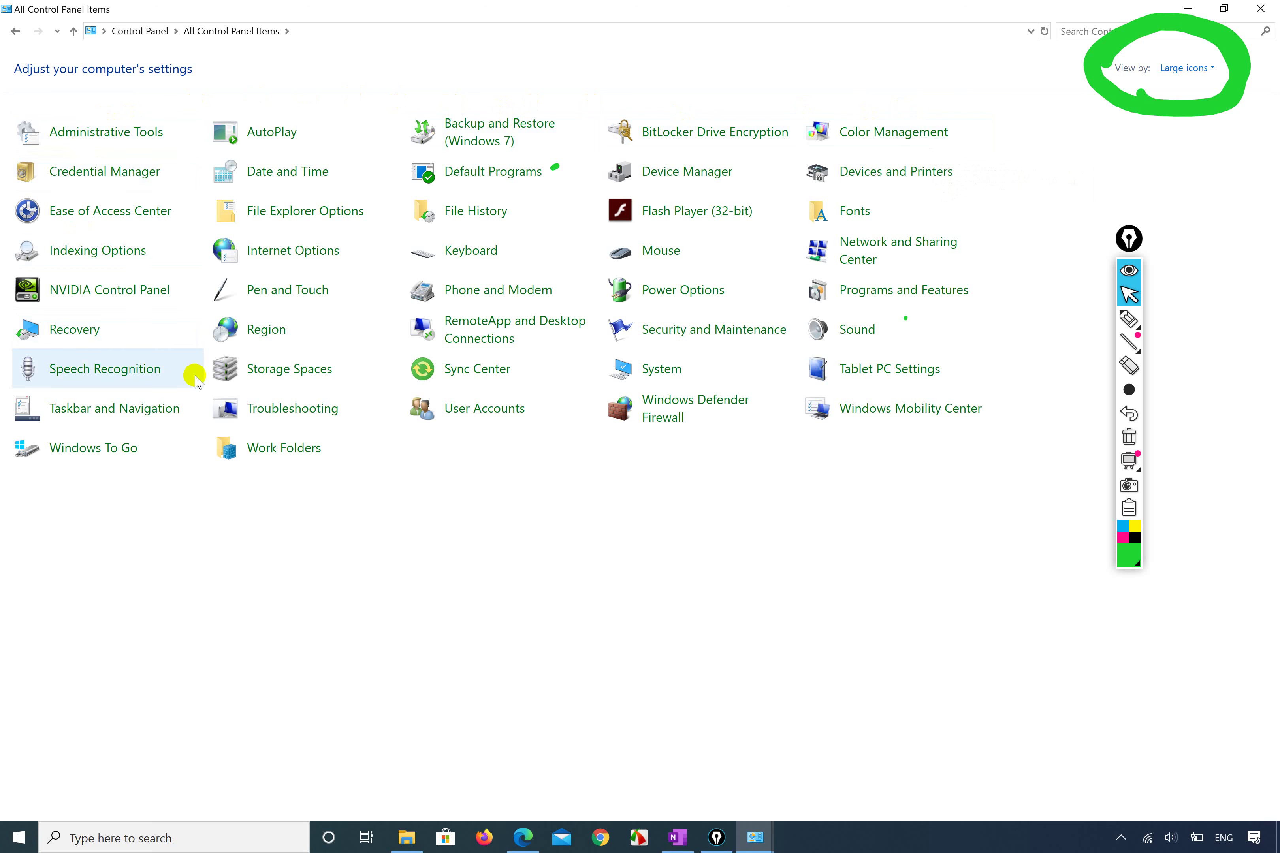
{"action": "left_click", "coordinate": [1197, 69]}
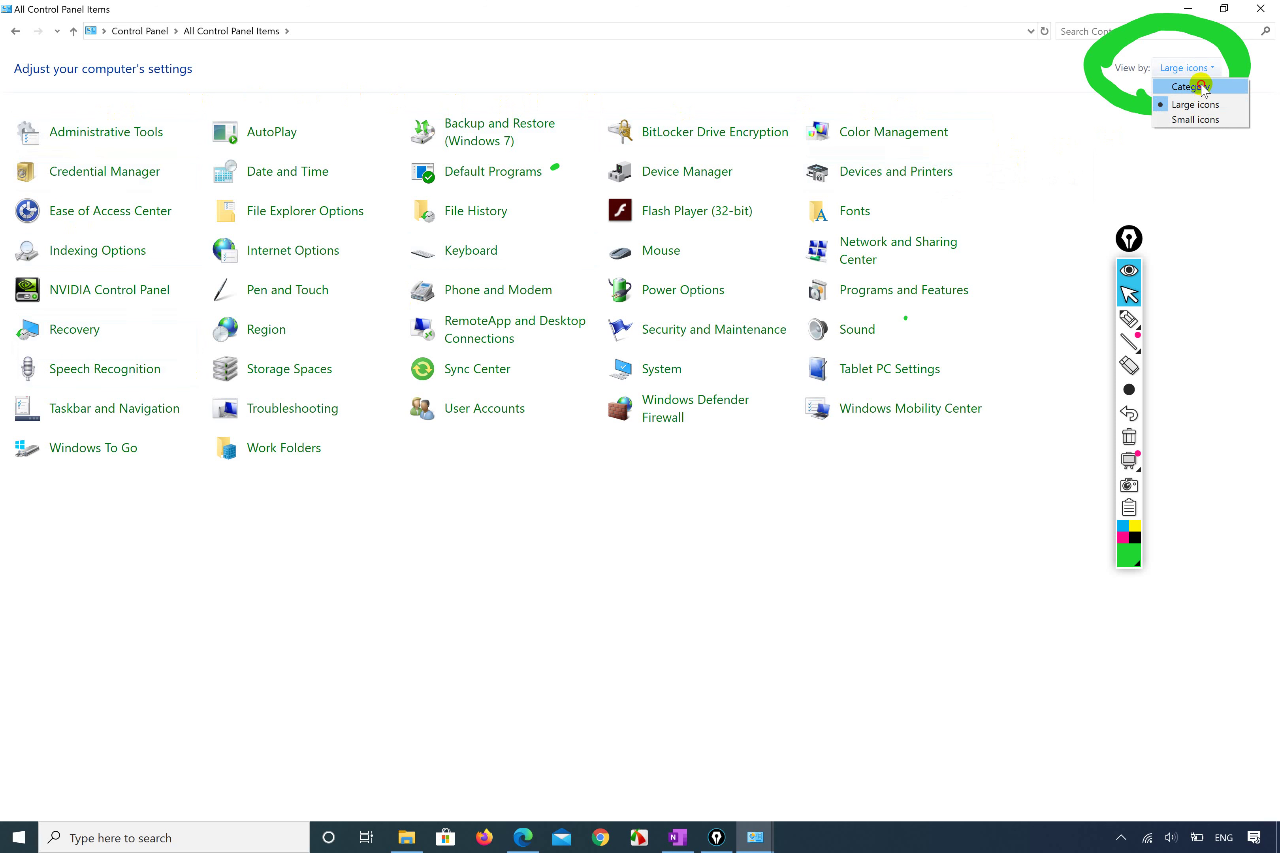
{"action": "left_click", "coordinate": [1202, 88]}
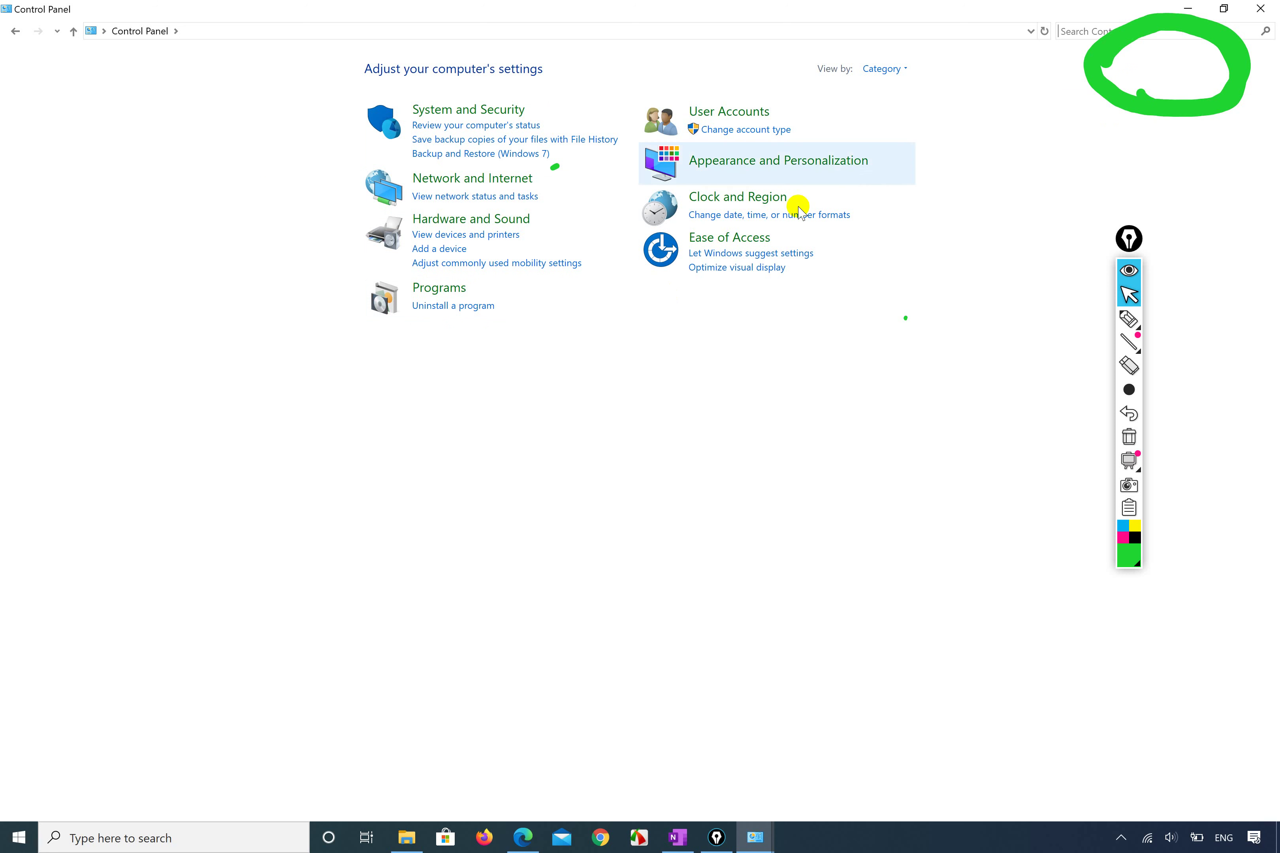
{"action": "left_click", "coordinate": [887, 68]}
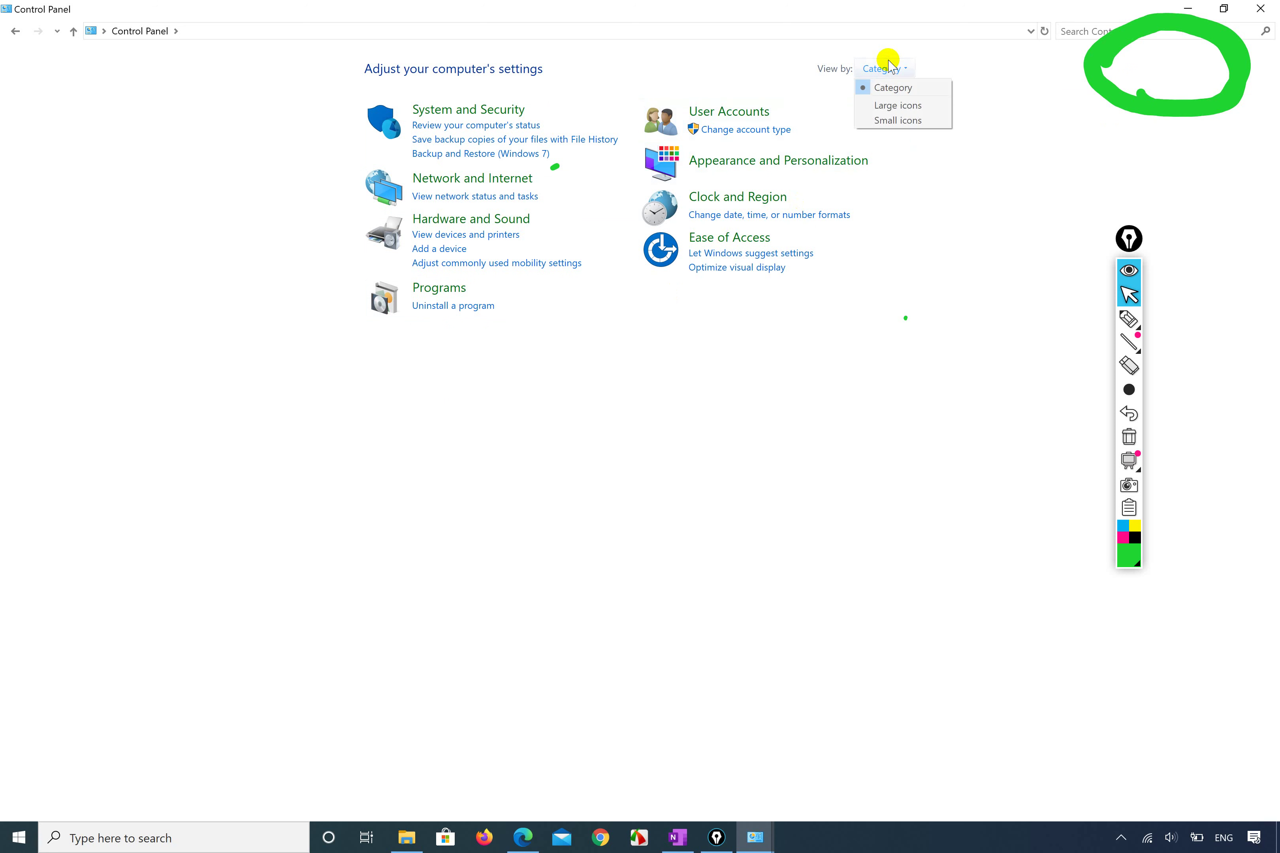
{"action": "left_click", "coordinate": [906, 105]}
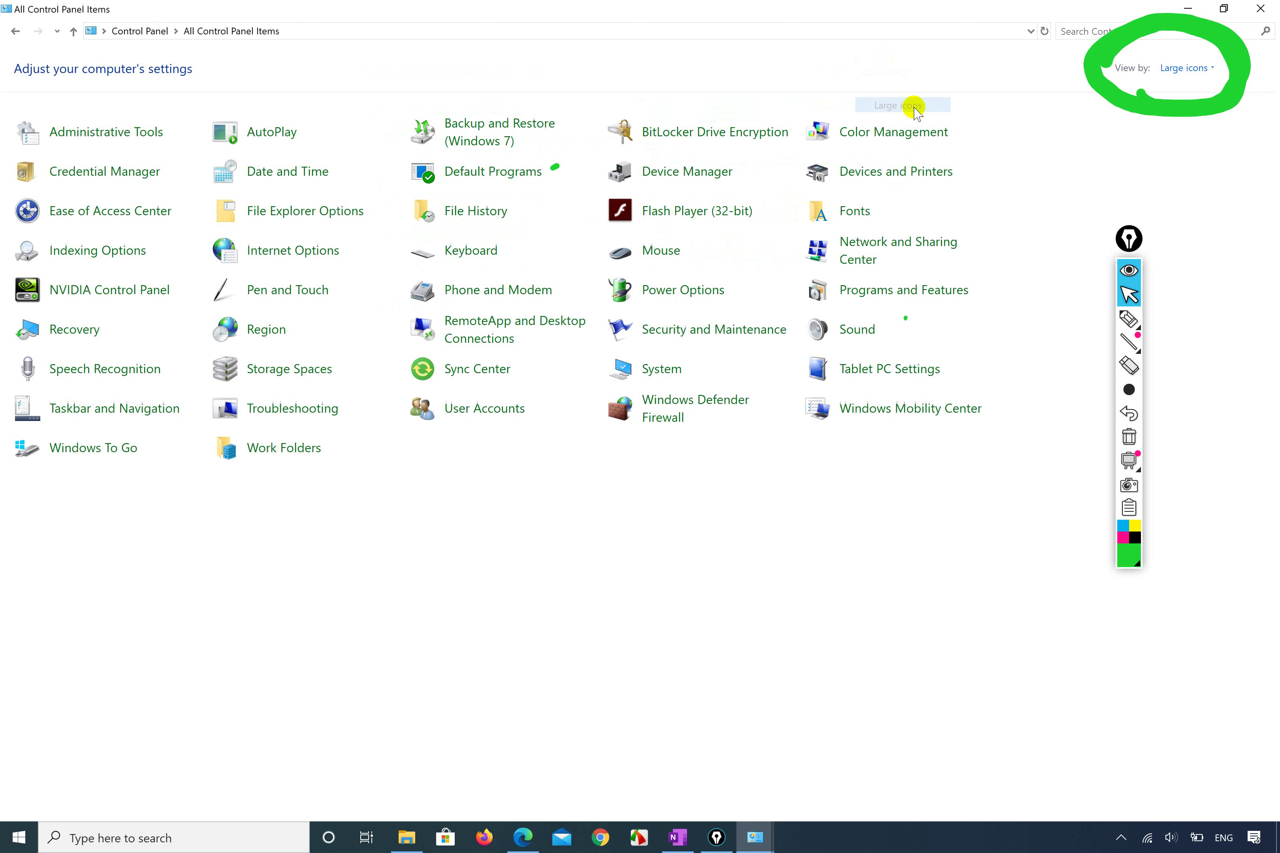
Open Administrative Tools in a maximized window and select Computer Management.
{"action": "left_click", "coordinate": [127, 133]}
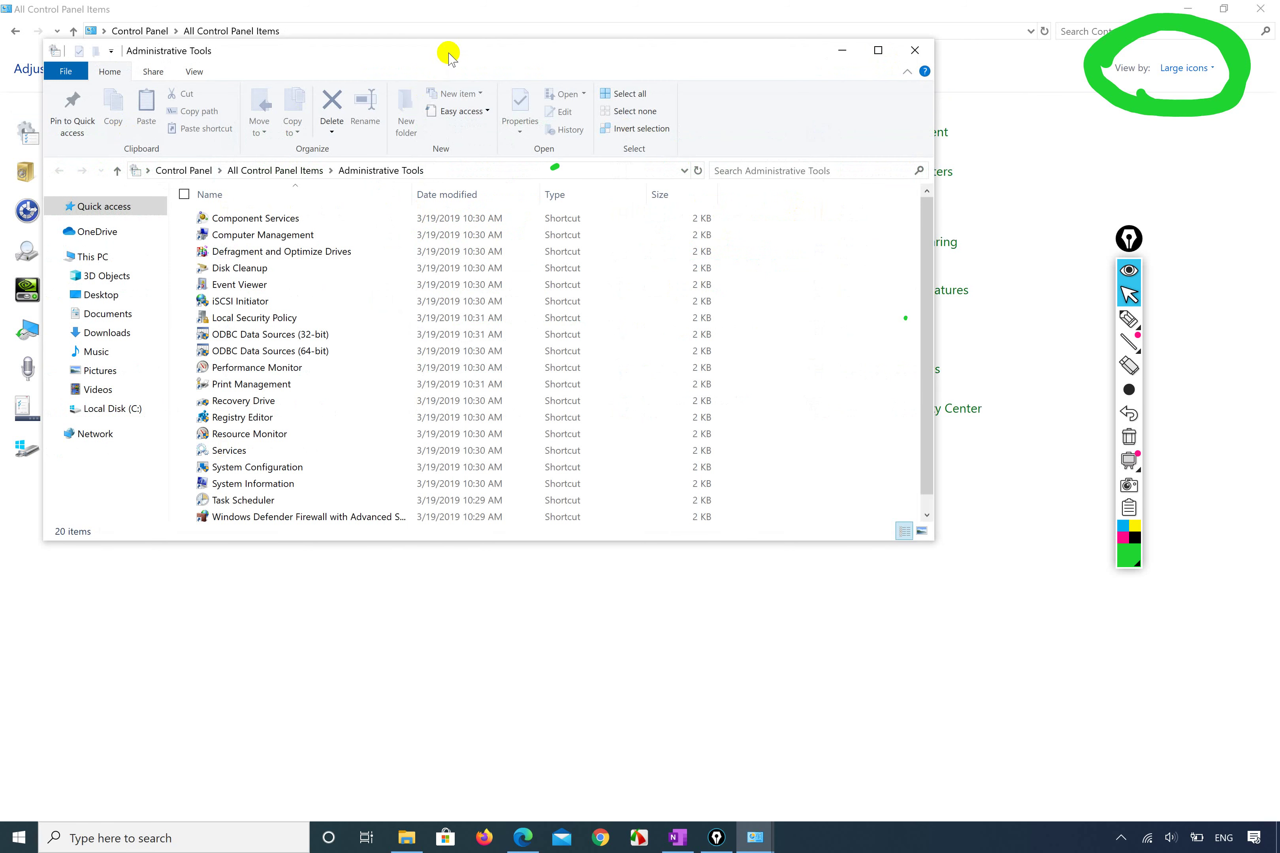
{"action": "double_click", "coordinate": [448, 54]}
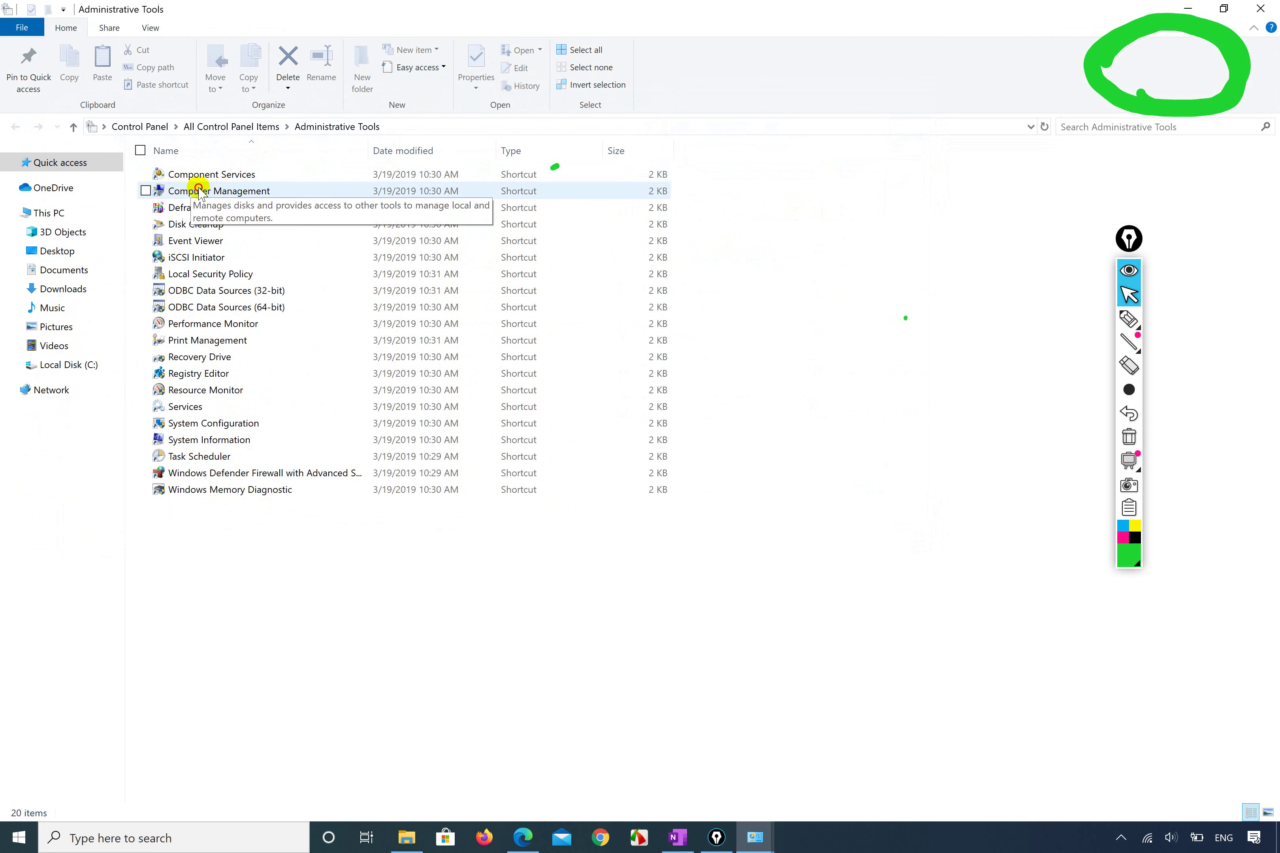
{"action": "left_click", "coordinate": [200, 192]}
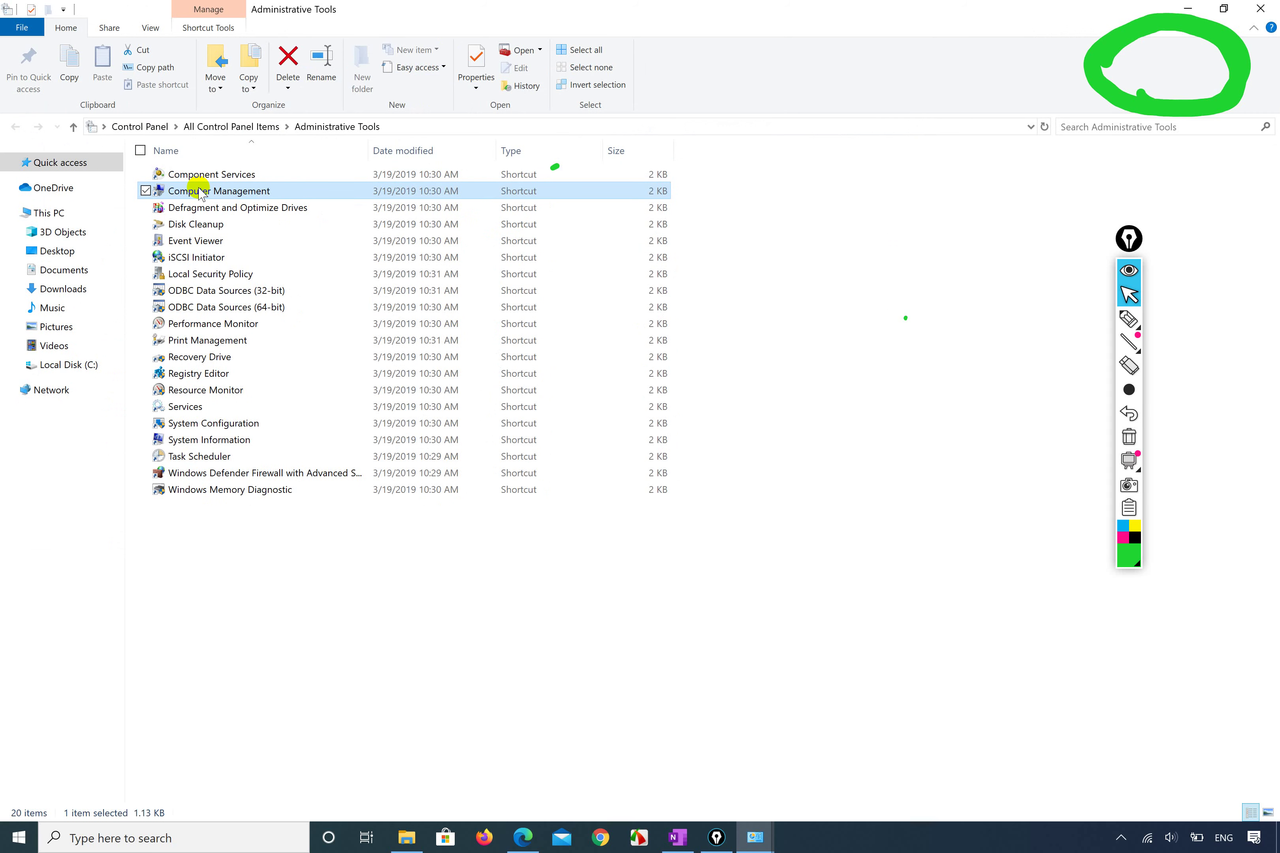
Sketch a green face with a round outline, two eyes and a nose in the empty area below the tools list.
{"action": "left_click", "coordinate": [1128, 318]}
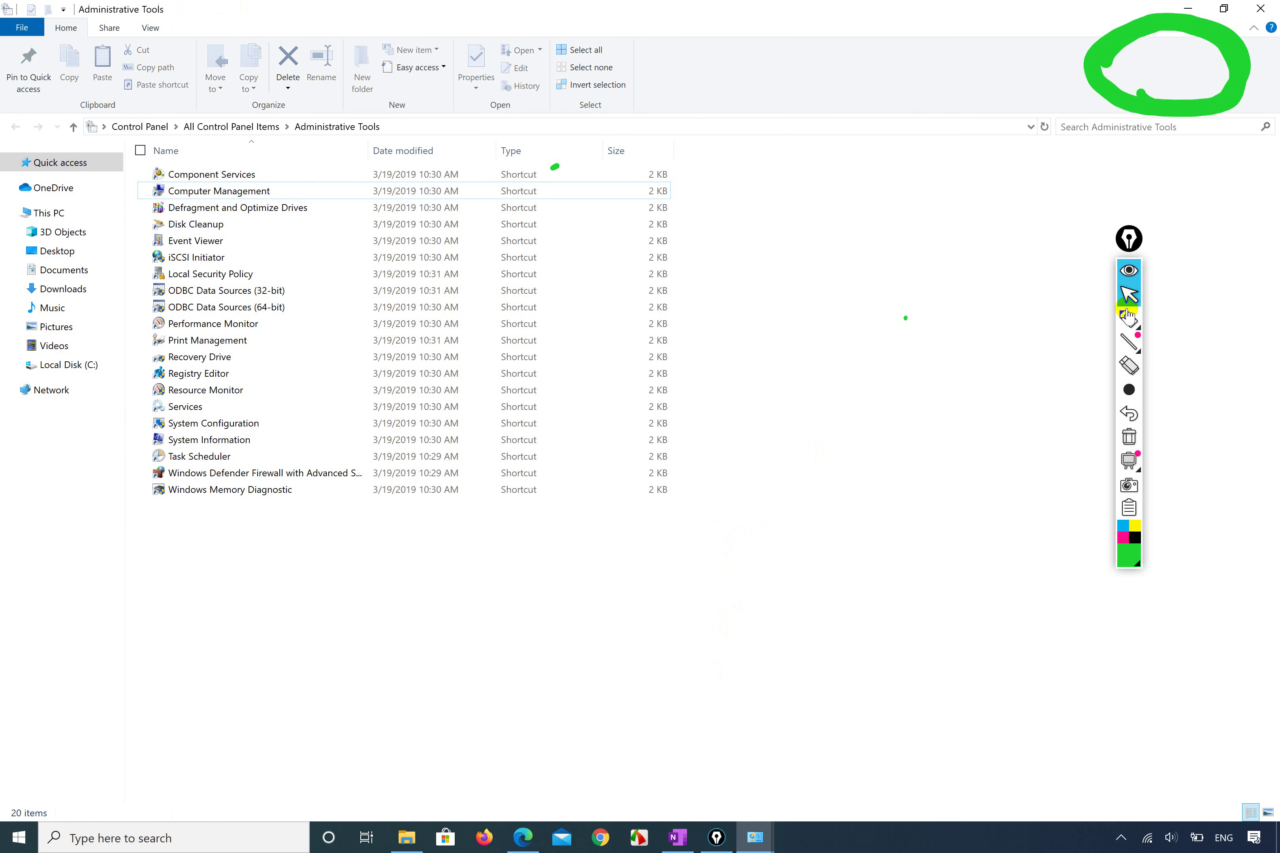
{"action": "mouse_move", "coordinate": [680, 526]}
{"action": "left_mouse_down"}
{"action": "mouse_move", "coordinate": [684, 666]}
{"action": "mouse_move", "coordinate": [880, 488]}
{"action": "mouse_move", "coordinate": [749, 691]}
{"action": "mouse_move", "coordinate": [713, 695]}
{"action": "left_mouse_up"}
{"action": "left_click_drag", "start_coordinate": [791, 521], "coordinate": [814, 520]}
{"action": "mouse_move", "coordinate": [709, 514]}
{"action": "left_mouse_down"}
{"action": "mouse_move", "coordinate": [709, 691]}
{"action": "mouse_move", "coordinate": [987, 569]}
{"action": "mouse_move", "coordinate": [710, 480]}
{"action": "mouse_move", "coordinate": [688, 573]}
{"action": "left_mouse_up"}
{"action": "mouse_move", "coordinate": [760, 496]}
{"action": "left_mouse_down"}
{"action": "mouse_move", "coordinate": [738, 573]}
{"action": "mouse_move", "coordinate": [741, 540]}
{"action": "left_mouse_up"}
{"action": "mouse_move", "coordinate": [887, 499]}
{"action": "left_mouse_down"}
{"action": "mouse_move", "coordinate": [894, 514]}
{"action": "mouse_move", "coordinate": [891, 474]}
{"action": "mouse_move", "coordinate": [866, 494]}
{"action": "left_mouse_up"}
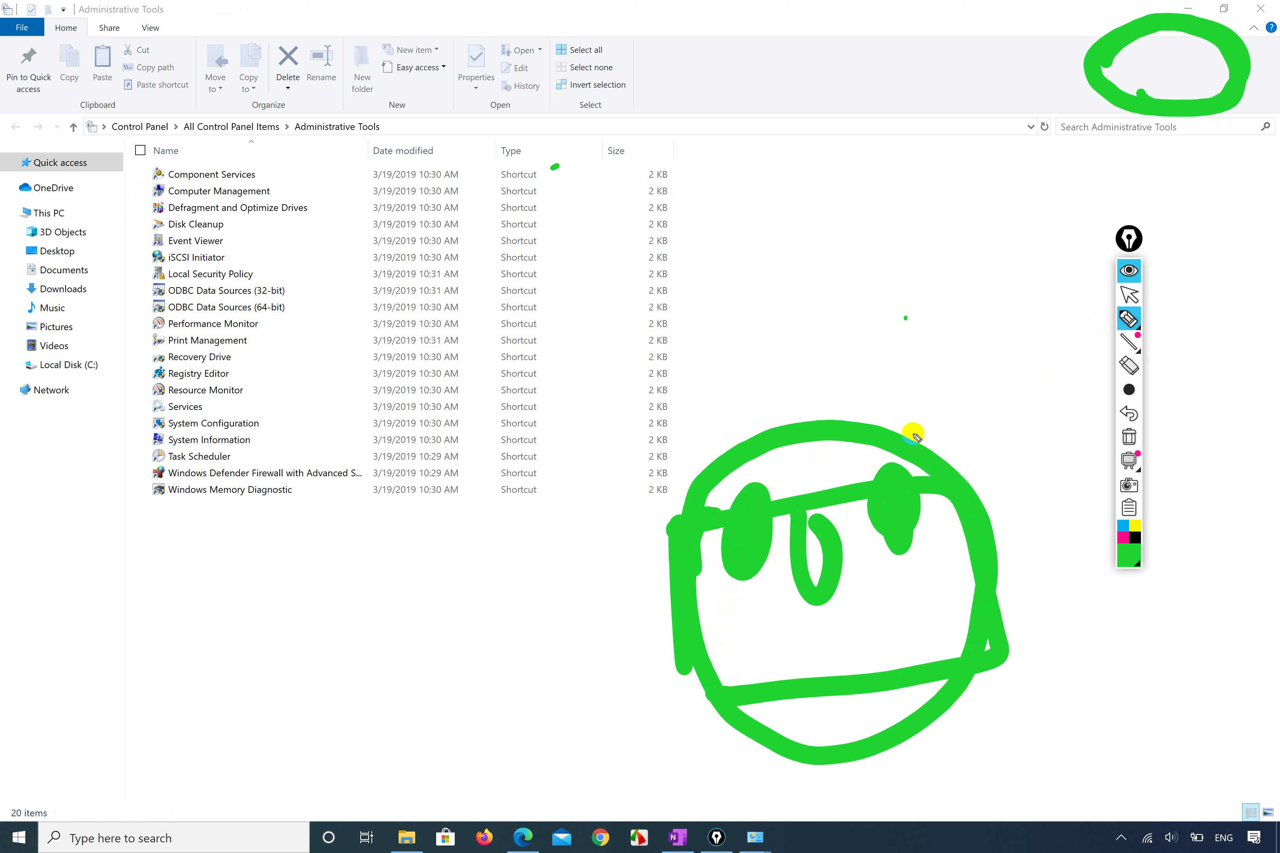
Set the pen colour to dark blue and add strokes over and beside the green face.
{"action": "left_click", "coordinate": [1130, 557]}
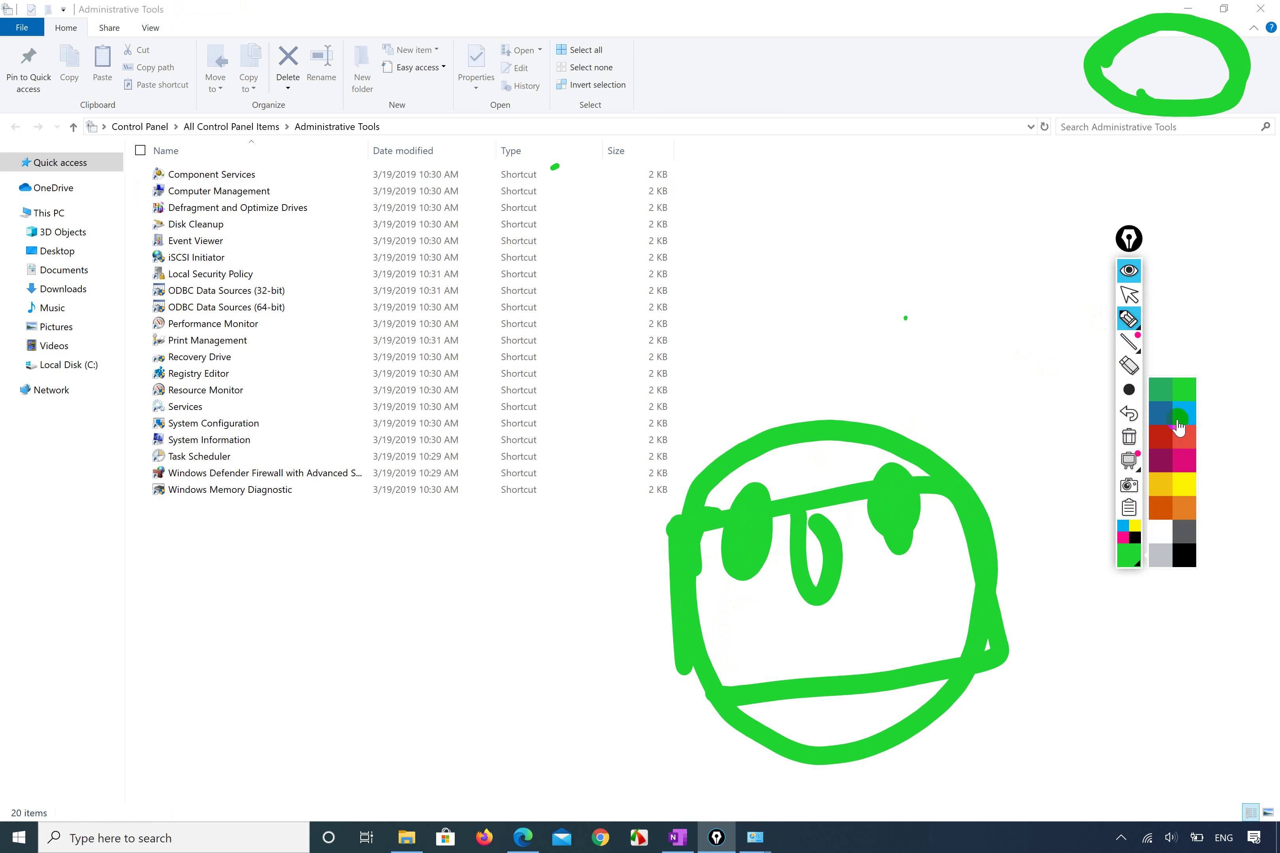
{"action": "left_click", "coordinate": [1162, 430]}
{"action": "mouse_move", "coordinate": [689, 518]}
{"action": "left_mouse_down"}
{"action": "mouse_move", "coordinate": [792, 452]}
{"action": "mouse_move", "coordinate": [716, 532]}
{"action": "mouse_move", "coordinate": [801, 443]}
{"action": "mouse_move", "coordinate": [730, 531]}
{"action": "mouse_move", "coordinate": [695, 506]}
{"action": "left_mouse_up"}
{"action": "mouse_move", "coordinate": [543, 645]}
{"action": "left_mouse_down"}
{"action": "mouse_move", "coordinate": [563, 595]}
{"action": "mouse_move", "coordinate": [563, 674]}
{"action": "mouse_move", "coordinate": [603, 644]}
{"action": "left_mouse_up"}
{"action": "left_click", "coordinate": [568, 732]}
{"action": "mouse_move", "coordinate": [567, 737]}
{"action": "left_mouse_down"}
{"action": "mouse_move", "coordinate": [644, 754]}
{"action": "mouse_move", "coordinate": [593, 732]}
{"action": "left_mouse_up"}
Undo the blue strokes and the strokes of the green face one after another.
{"action": "key", "text": "ctrl+z"}
{"action": "key", "text": "ctrl+z"}
{"action": "key", "text": "ctrl+z"}
{"action": "key", "text": "ctrl+z"}
{"action": "key", "text": "ctrl+z"}
{"action": "key", "text": "ctrl+z"}
{"action": "key", "text": "ctrl+z"}
{"action": "key", "text": "ctrl+z"}
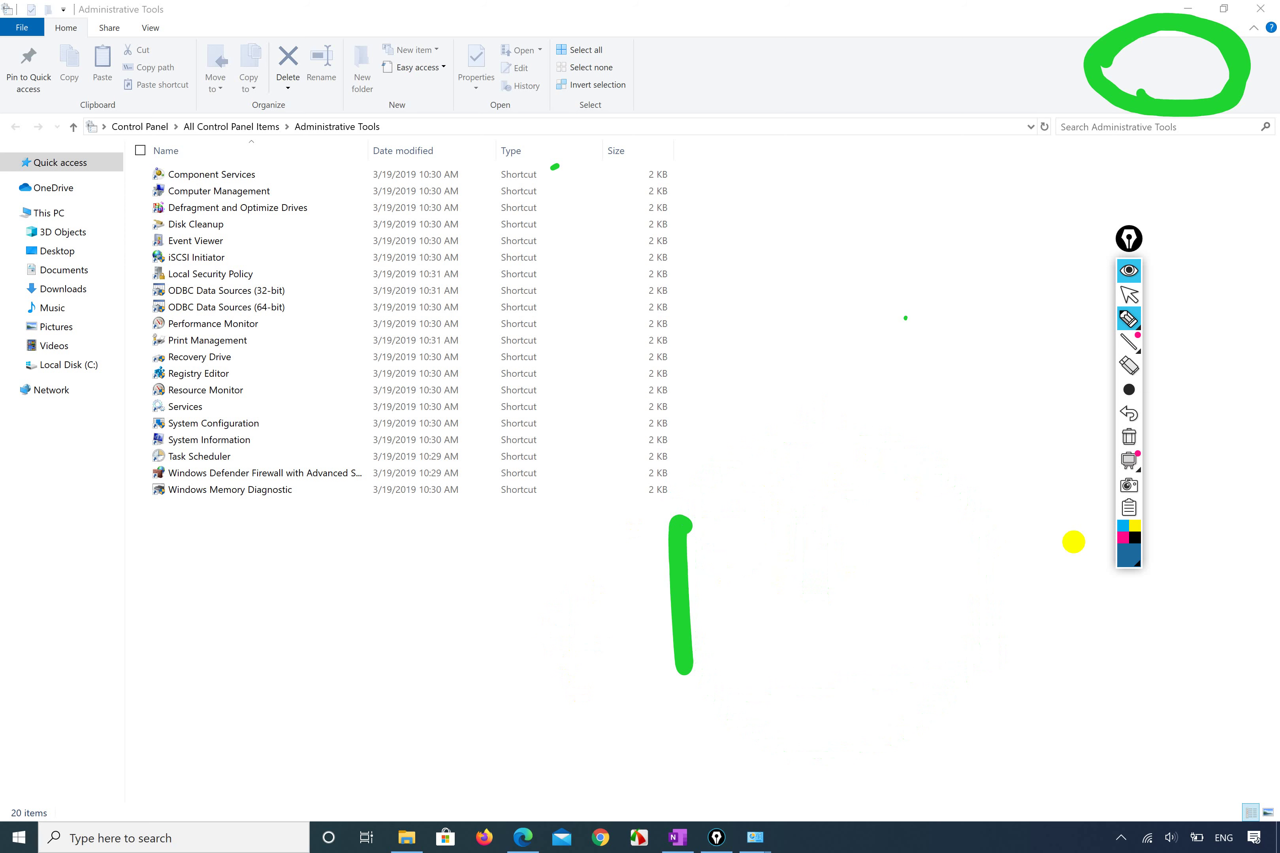
Leave pen mode and open Computer Management from Administrative Tools in a maximized window.
{"action": "left_click", "coordinate": [1133, 296]}
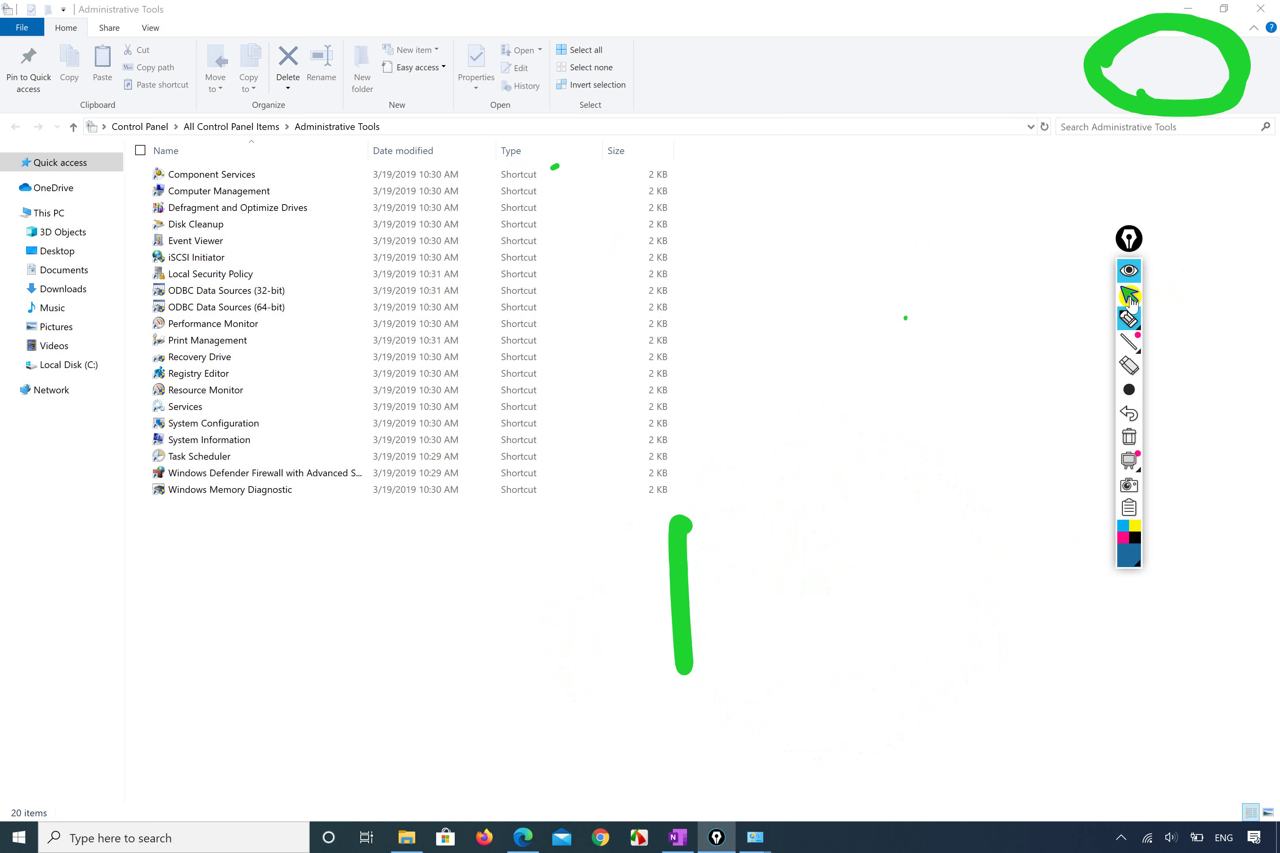
{"action": "left_click", "coordinate": [227, 194]}
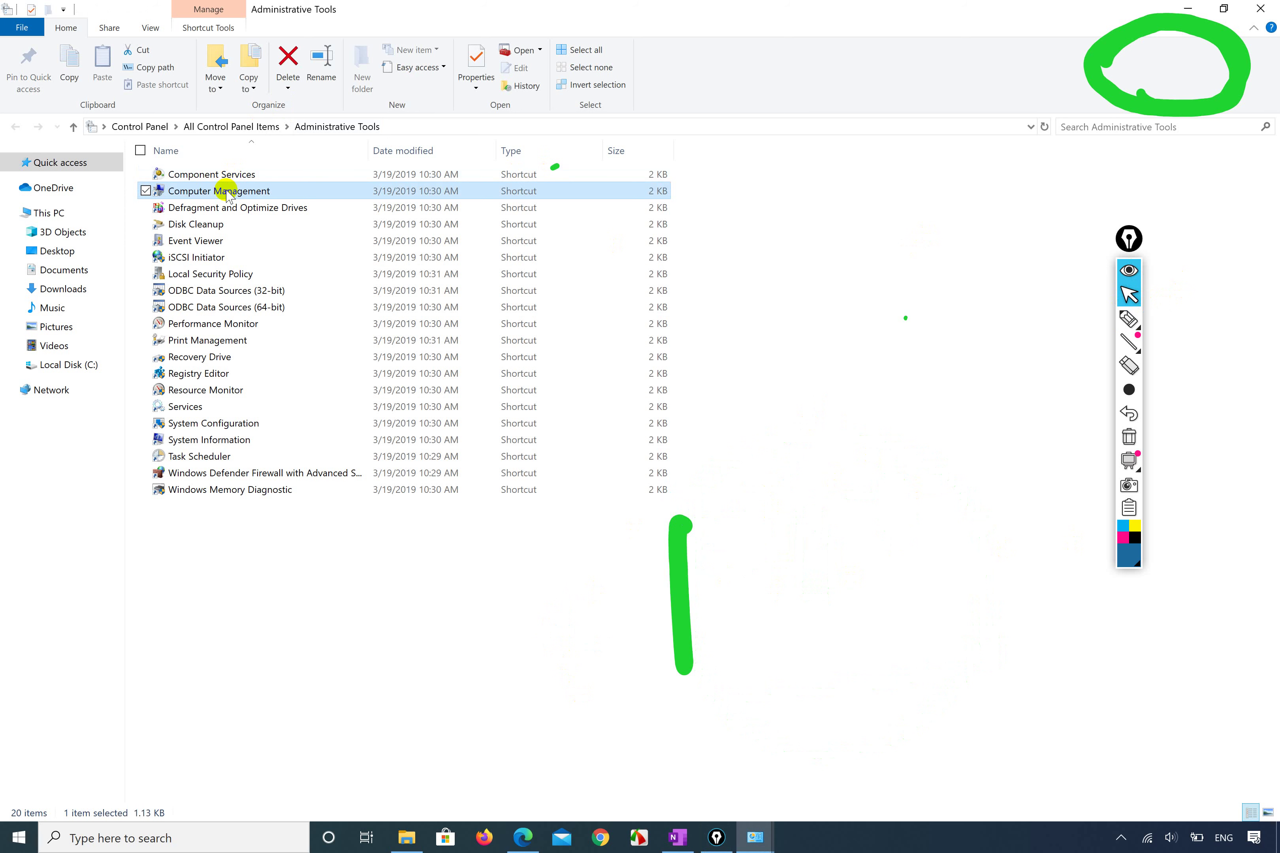
{"action": "double_click", "coordinate": [228, 194]}
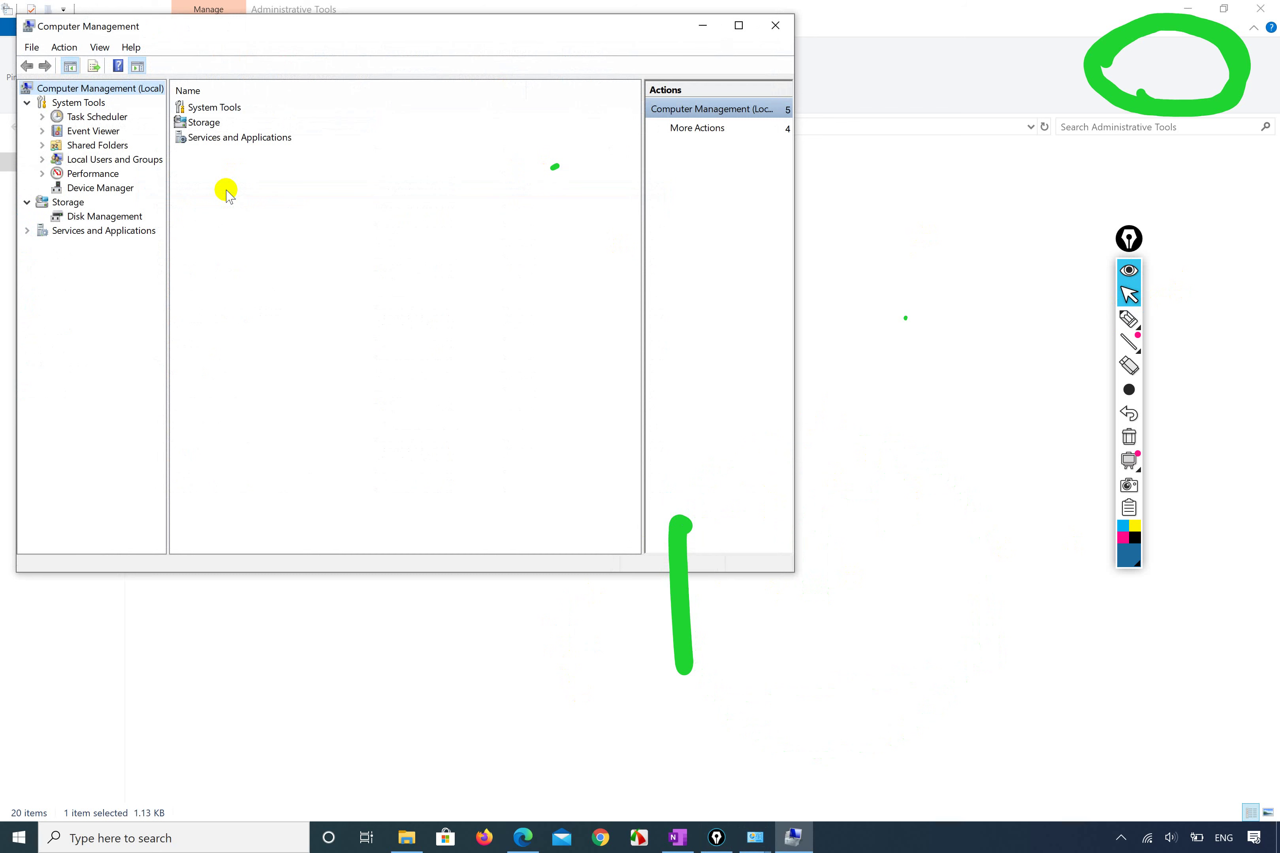
{"action": "double_click", "coordinate": [382, 25]}
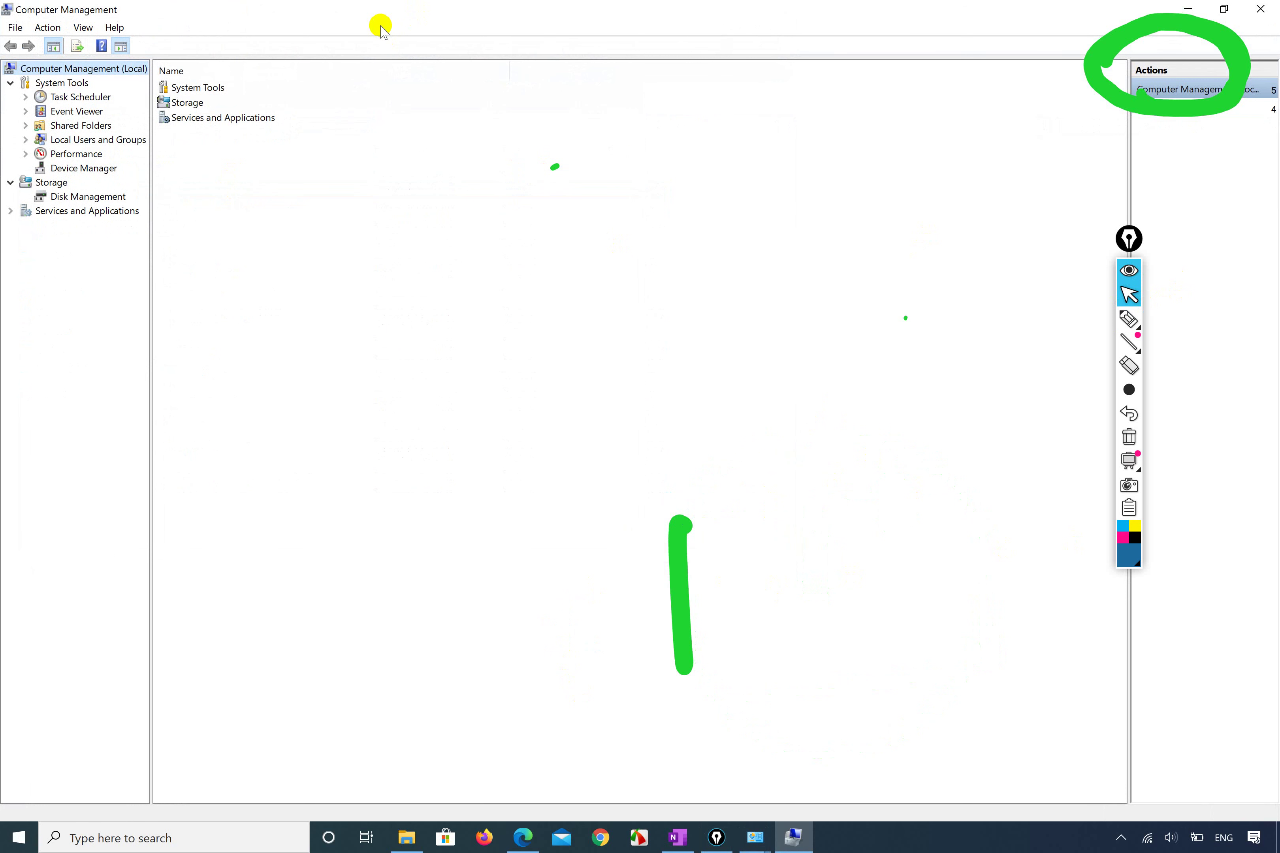
Draw a blue circle around the Computer Management console tree and a tick beside Disk Management.
{"action": "left_click", "coordinate": [1128, 318]}
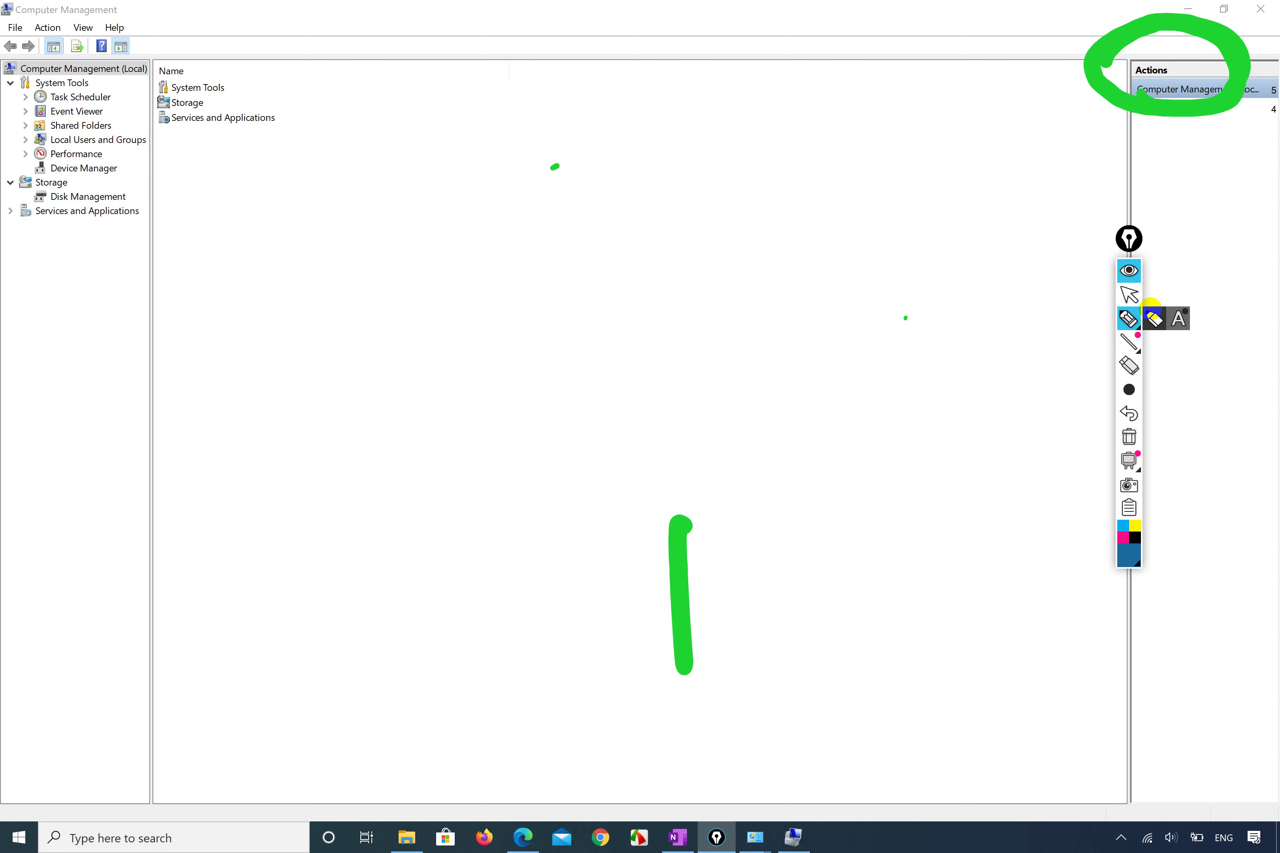
{"action": "left_click", "coordinate": [1151, 309]}
{"action": "mouse_move", "coordinate": [3, 251]}
{"action": "left_mouse_down"}
{"action": "mouse_move", "coordinate": [91, 280]}
{"action": "mouse_move", "coordinate": [206, 46]}
{"action": "mouse_move", "coordinate": [1, 22]}
{"action": "mouse_move", "coordinate": [26, 284]}
{"action": "left_mouse_up"}
{"action": "mouse_move", "coordinate": [136, 192]}
{"action": "left_mouse_down"}
{"action": "mouse_move", "coordinate": [153, 218]}
{"action": "mouse_move", "coordinate": [237, 157]}
{"action": "left_mouse_up"}
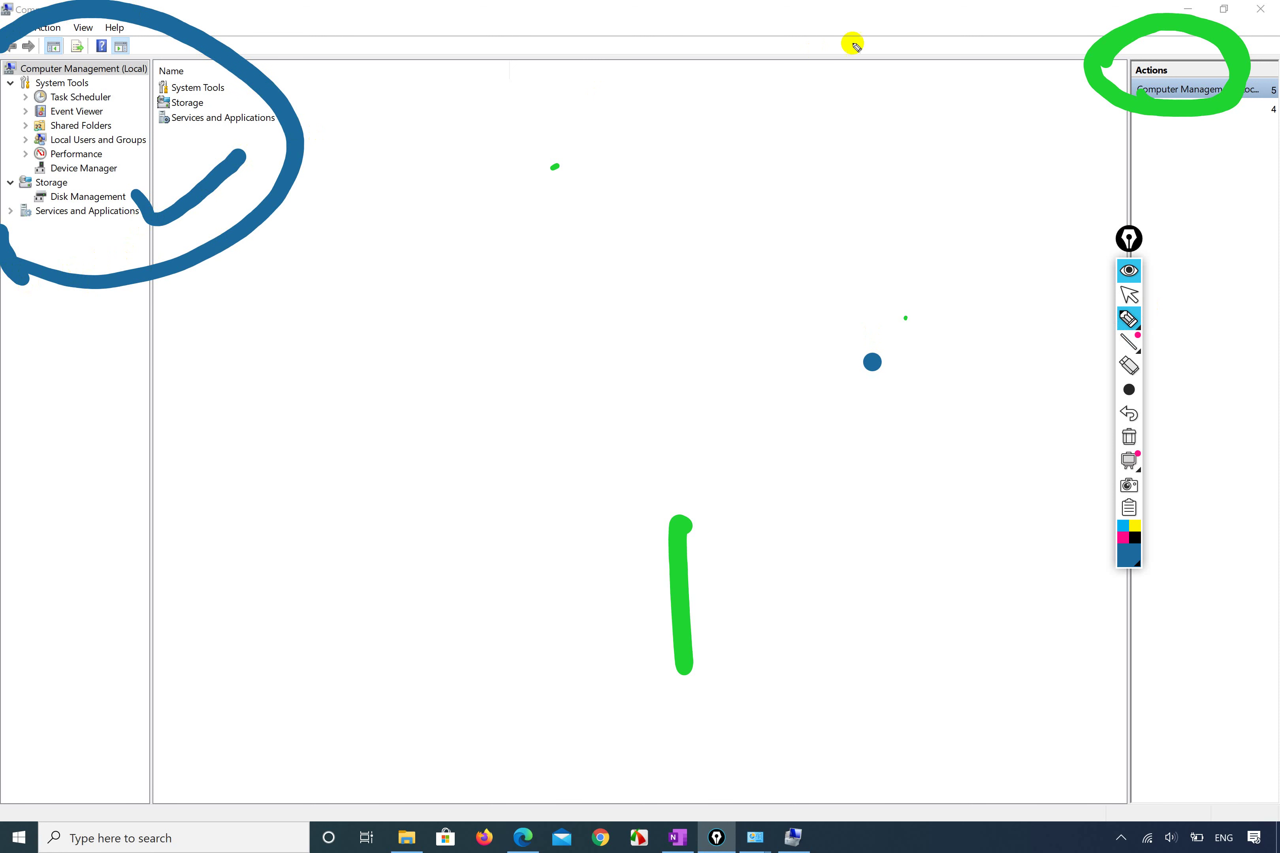
{"action": "left_click", "coordinate": [1129, 296]}
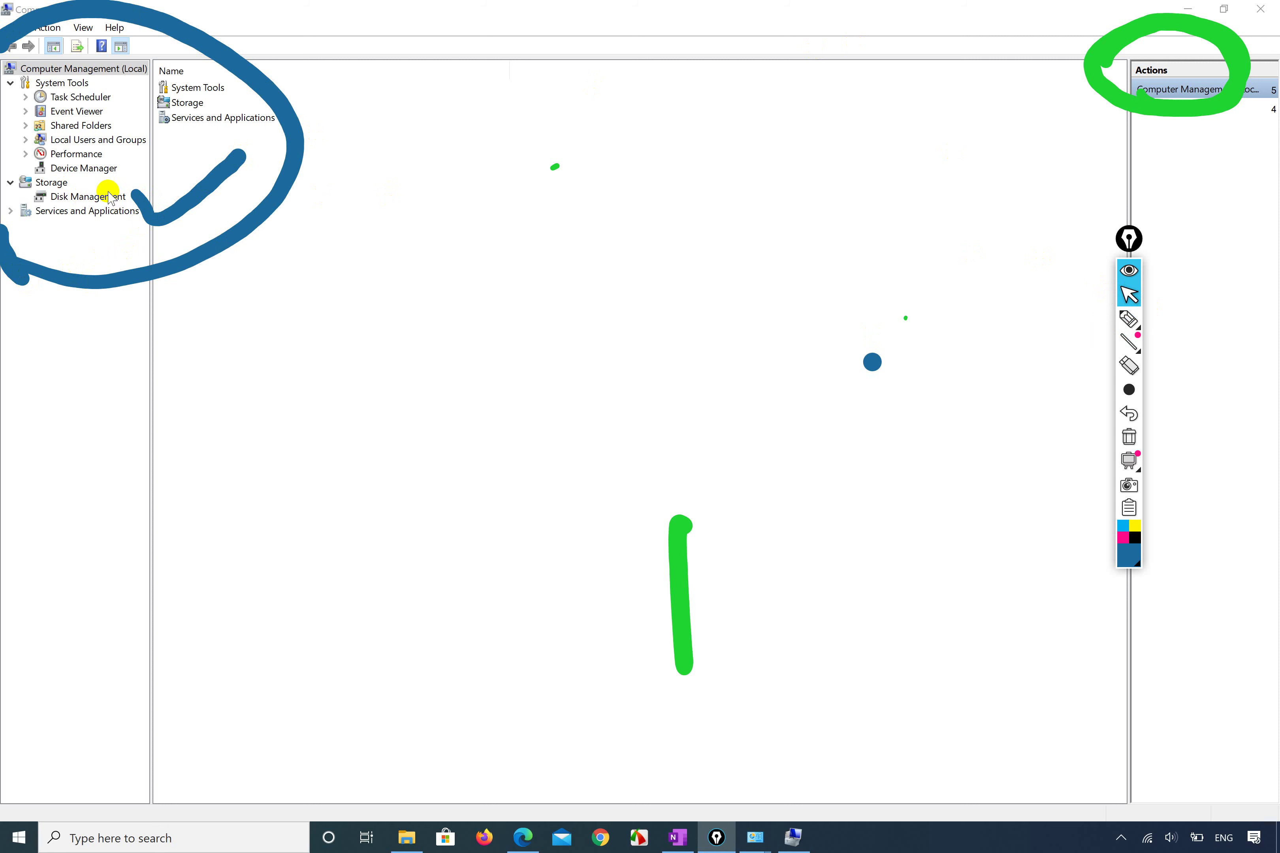
View the Device Manager, expand Sensors and look at the available actions for HID Sensor Collection V2.
{"action": "left_click", "coordinate": [68, 167]}
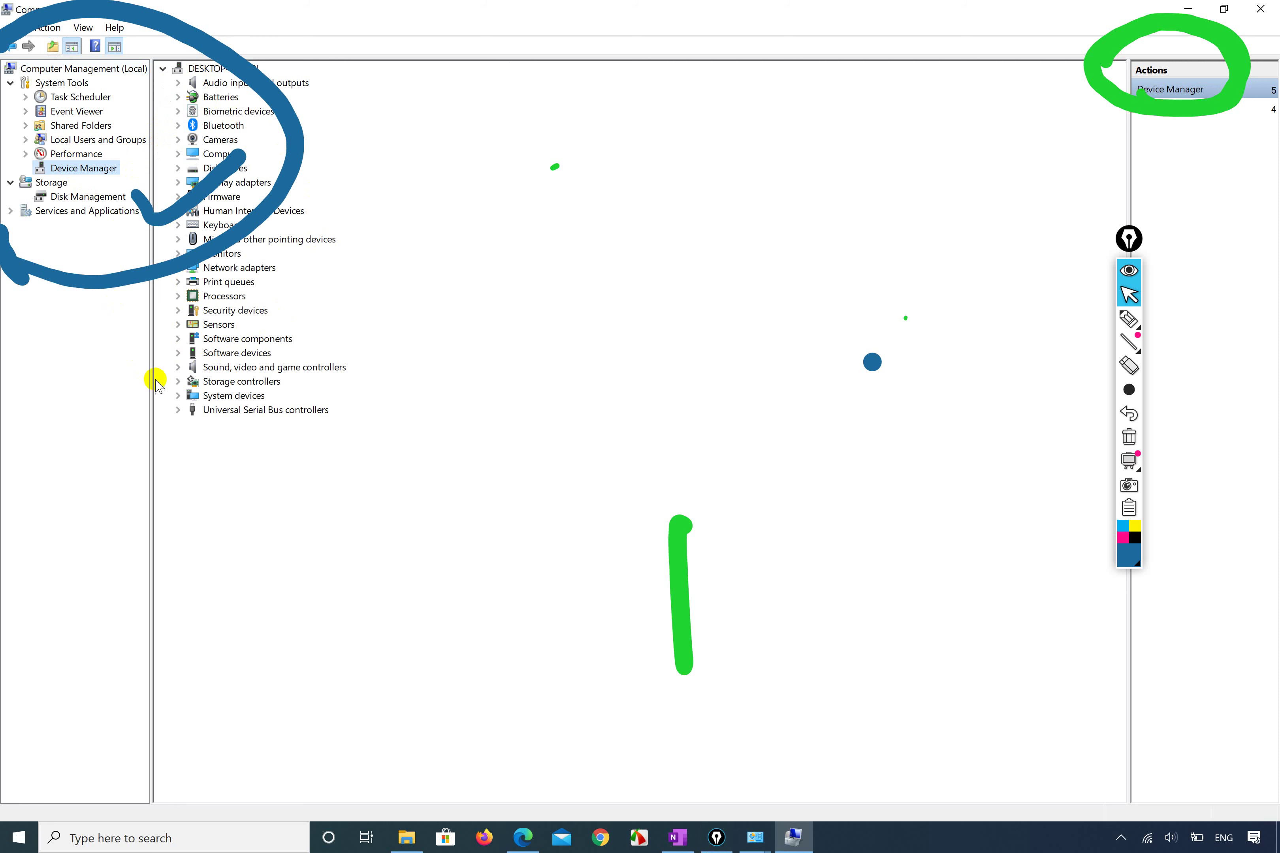
{"action": "left_click", "coordinate": [177, 325]}
{"action": "left_click", "coordinate": [261, 339]}
{"action": "right_click", "coordinate": [261, 339]}
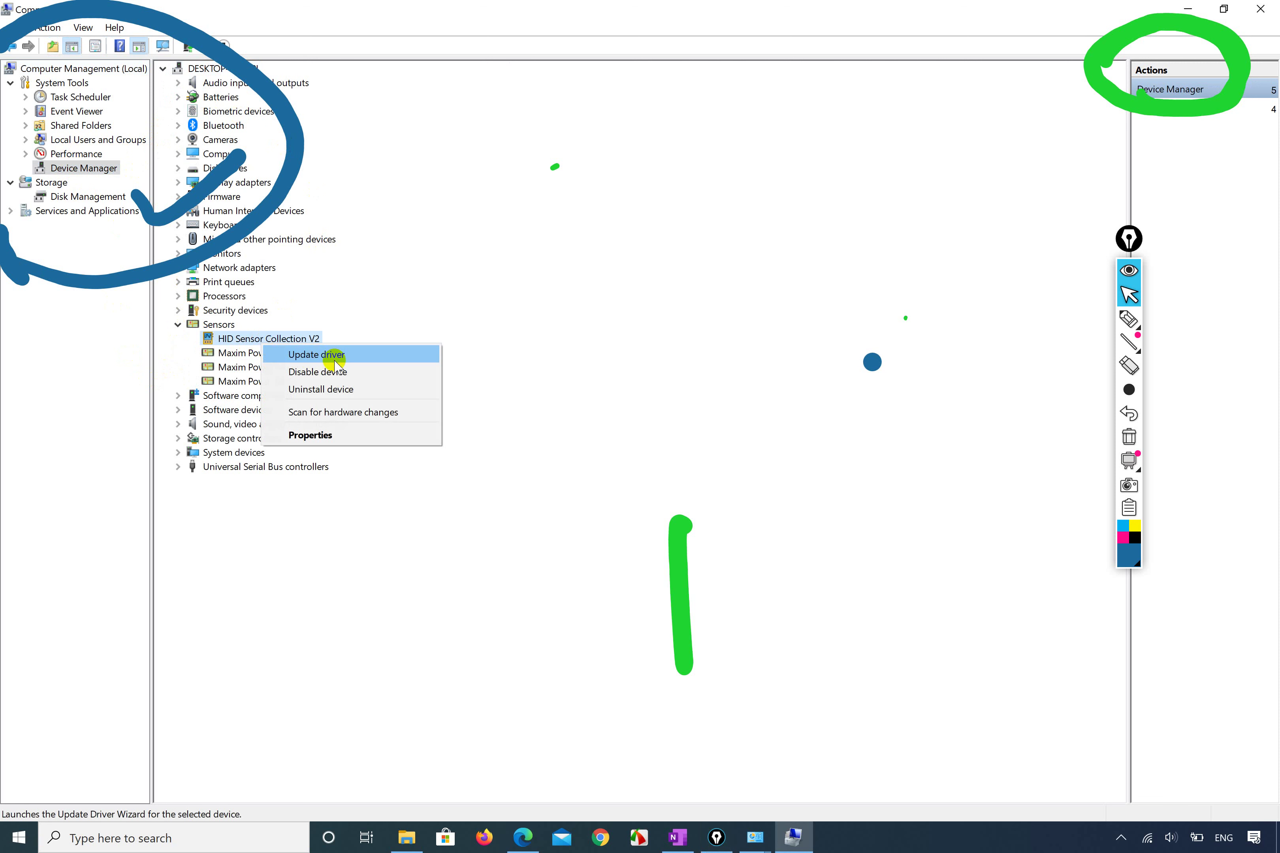
{"action": "left_click", "coordinate": [112, 362]}
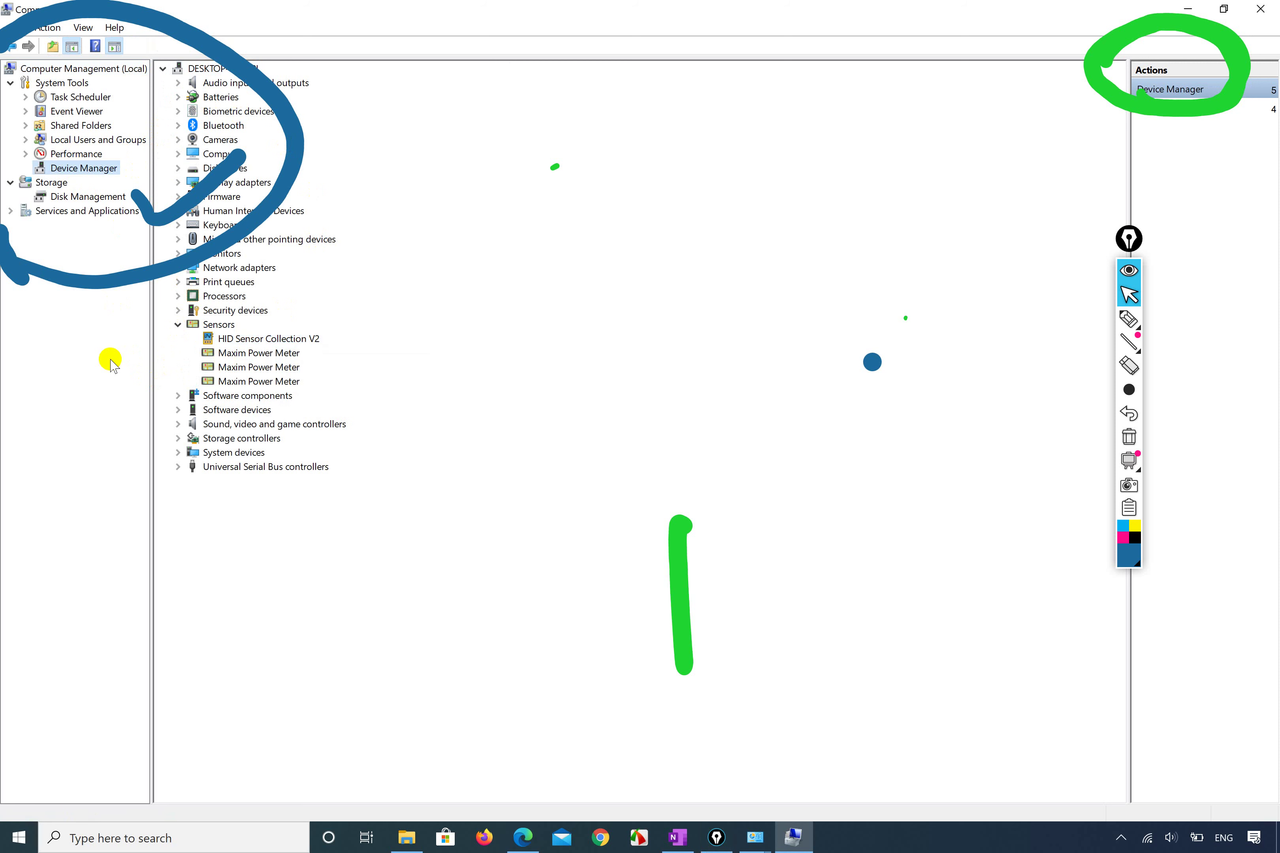
Look through the Performance branch, including Data Collector Sets, and collapse it.
{"action": "left_click", "coordinate": [25, 155]}
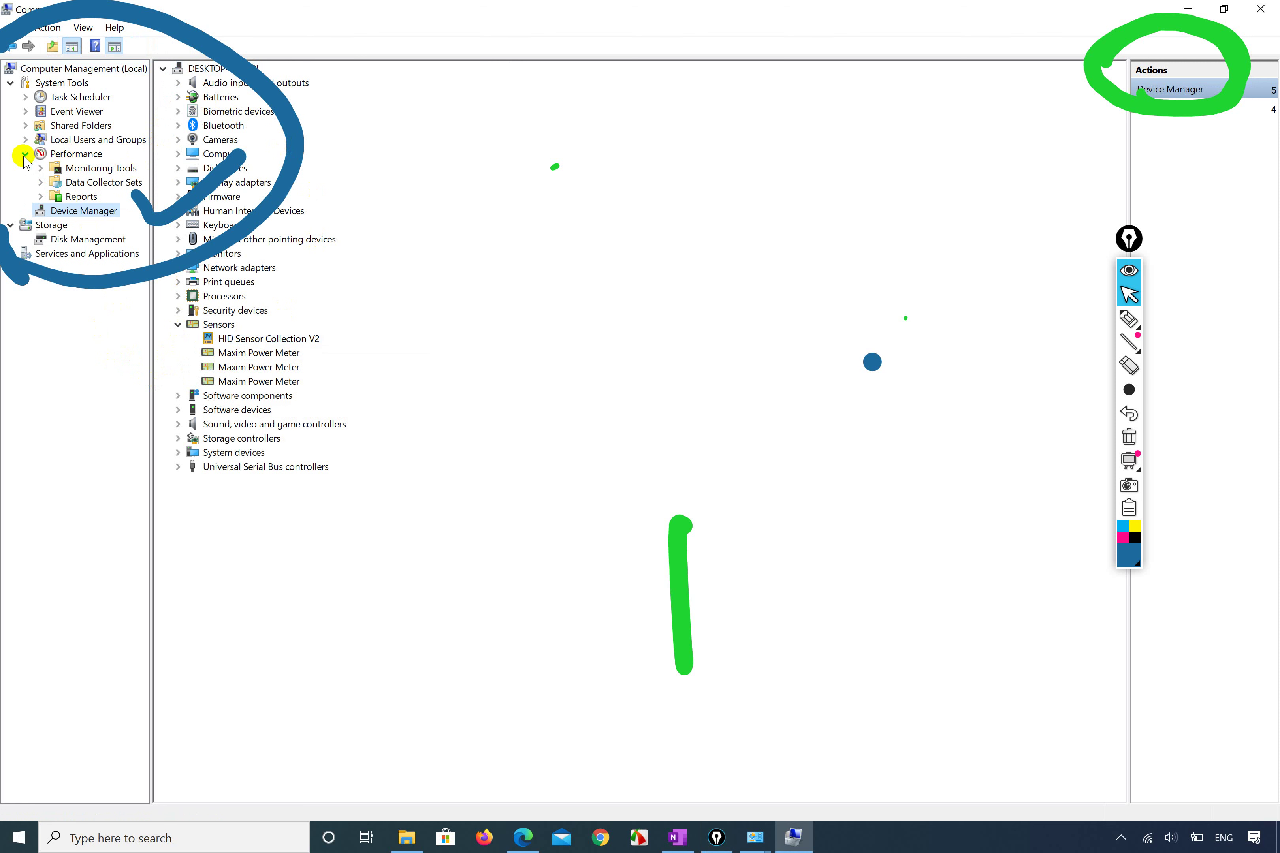
{"action": "left_click", "coordinate": [73, 172]}
{"action": "left_click", "coordinate": [71, 183]}
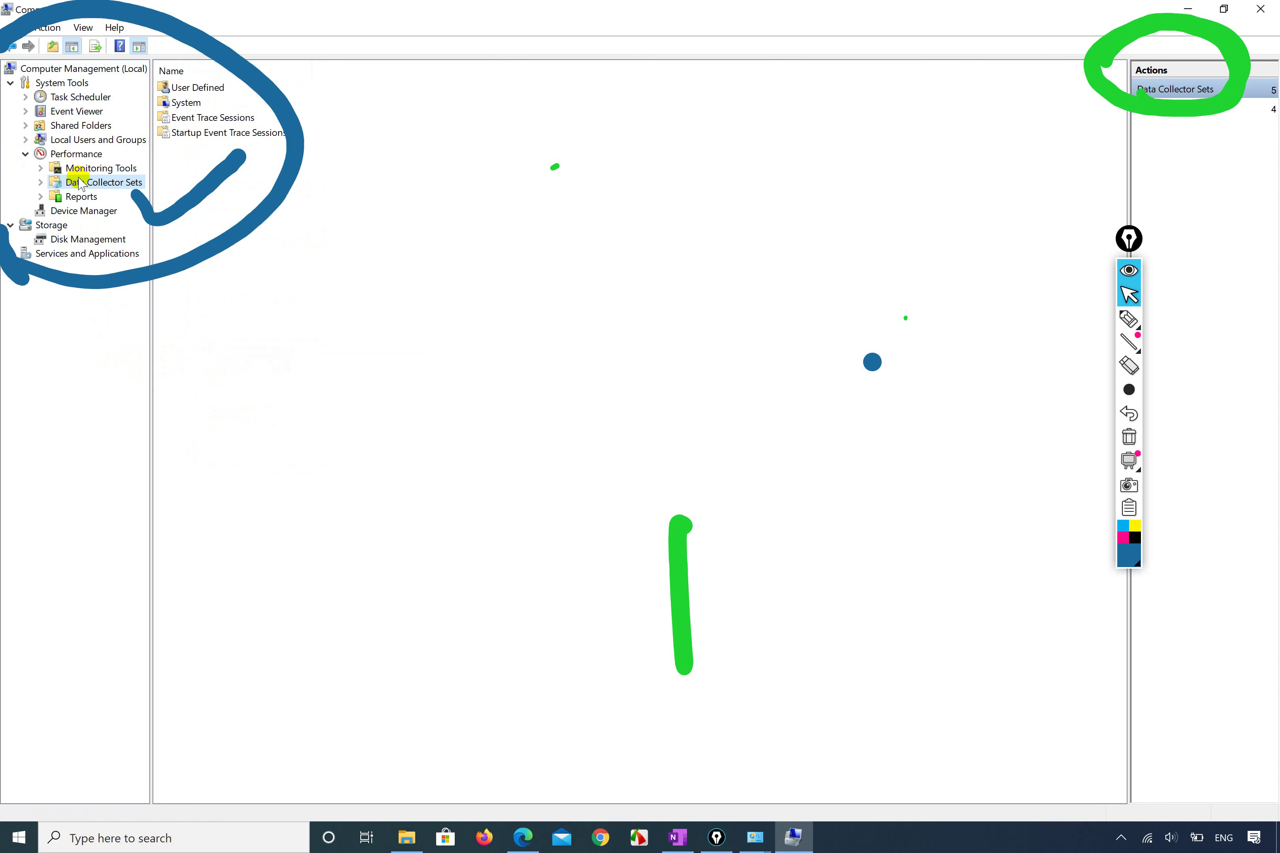
{"action": "left_click", "coordinate": [24, 155]}
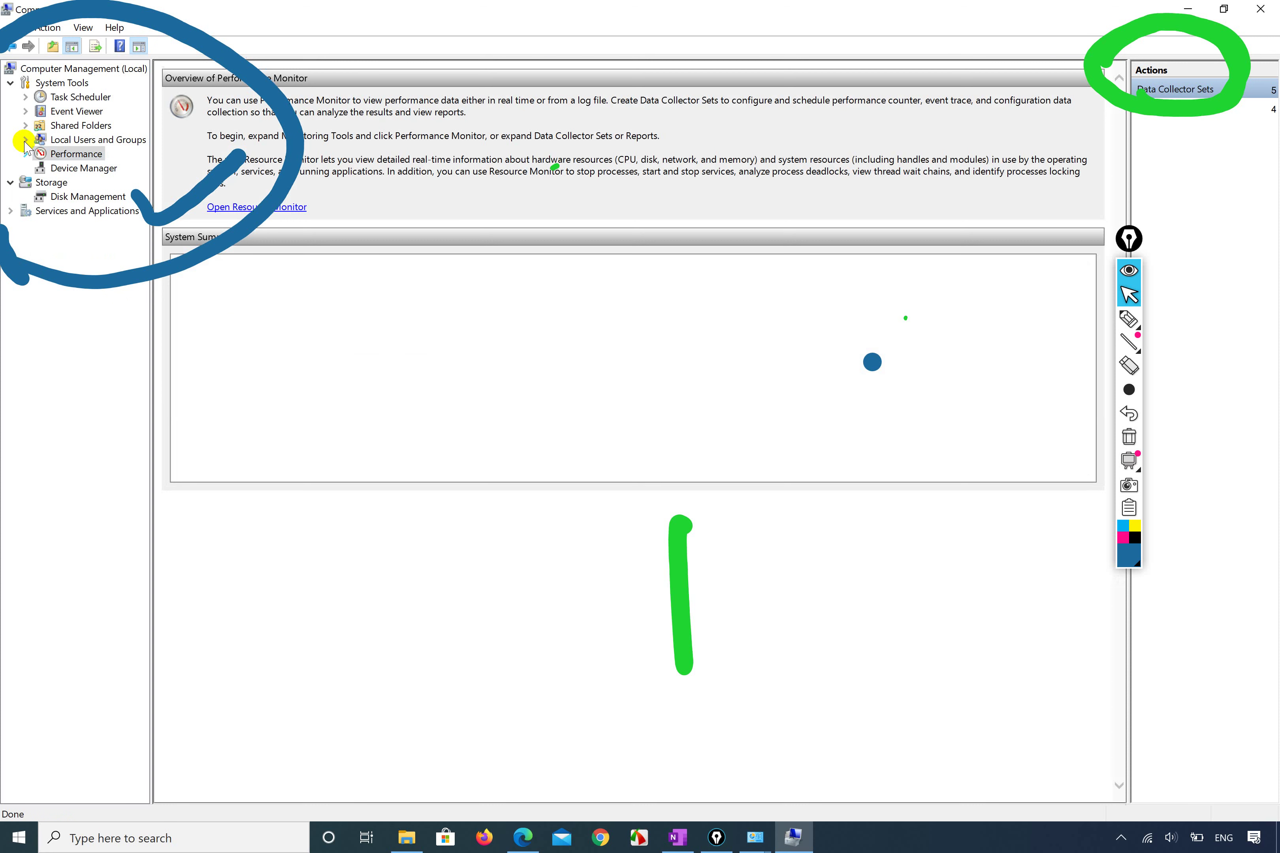
Look at the entries under Local Users and Groups and under Shared Folders, collapsing each branch again.
{"action": "left_click", "coordinate": [25, 140]}
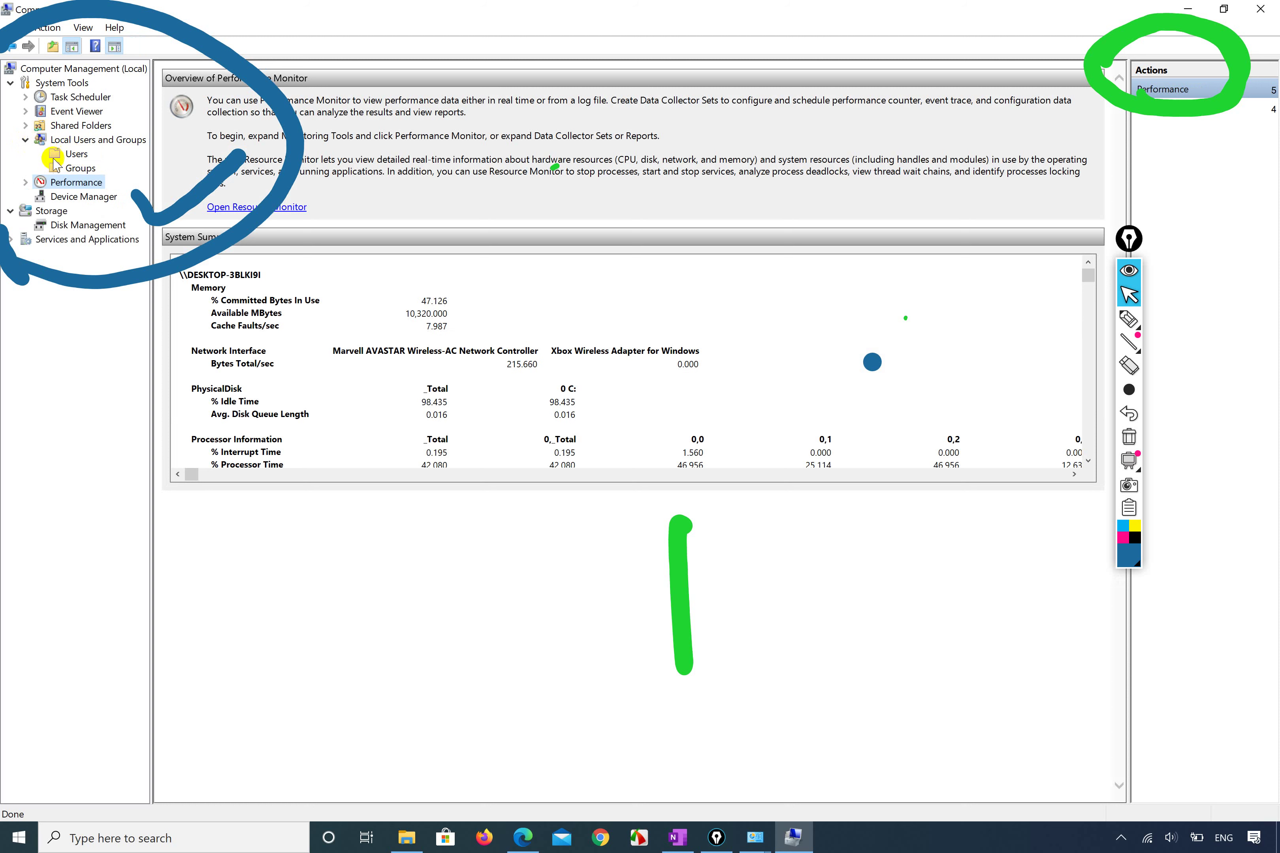
{"action": "left_click", "coordinate": [25, 139]}
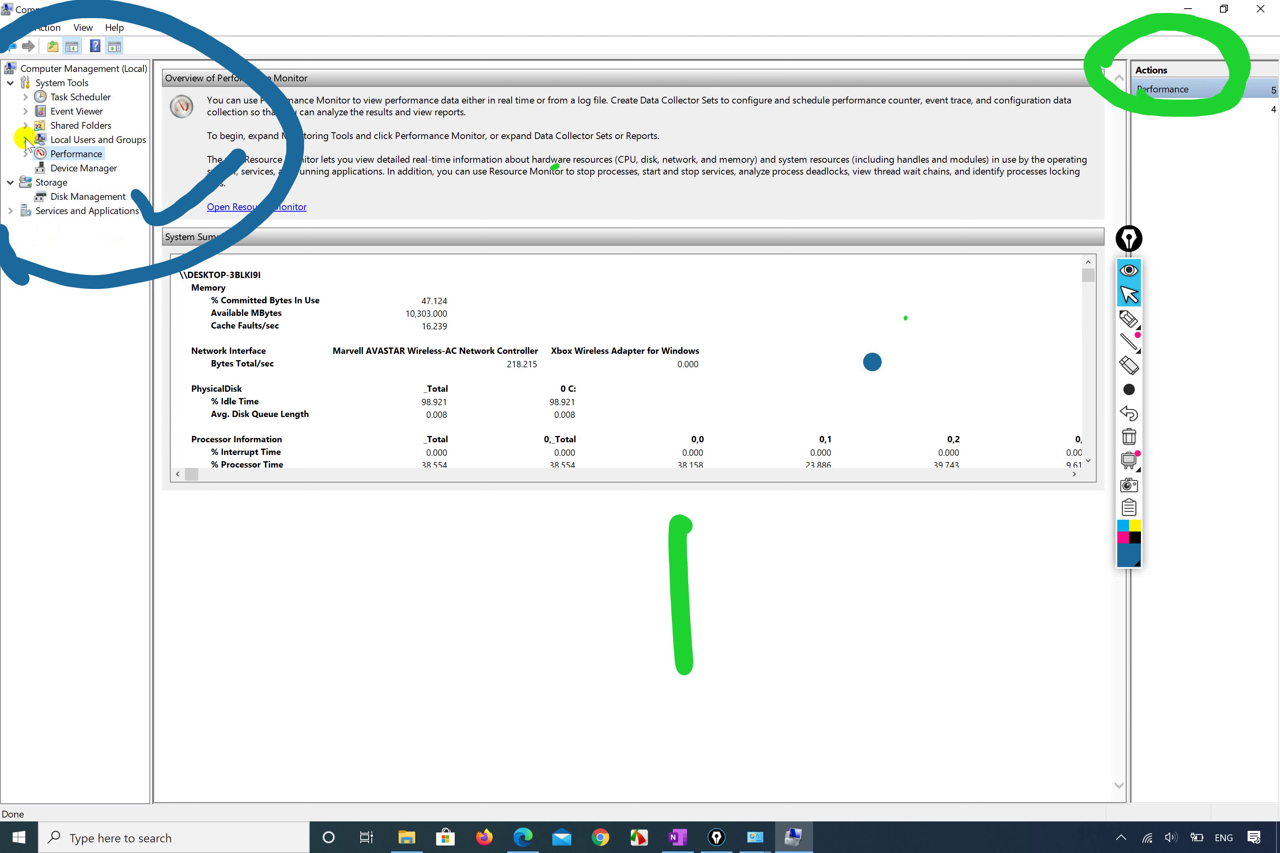
{"action": "left_click", "coordinate": [26, 125]}
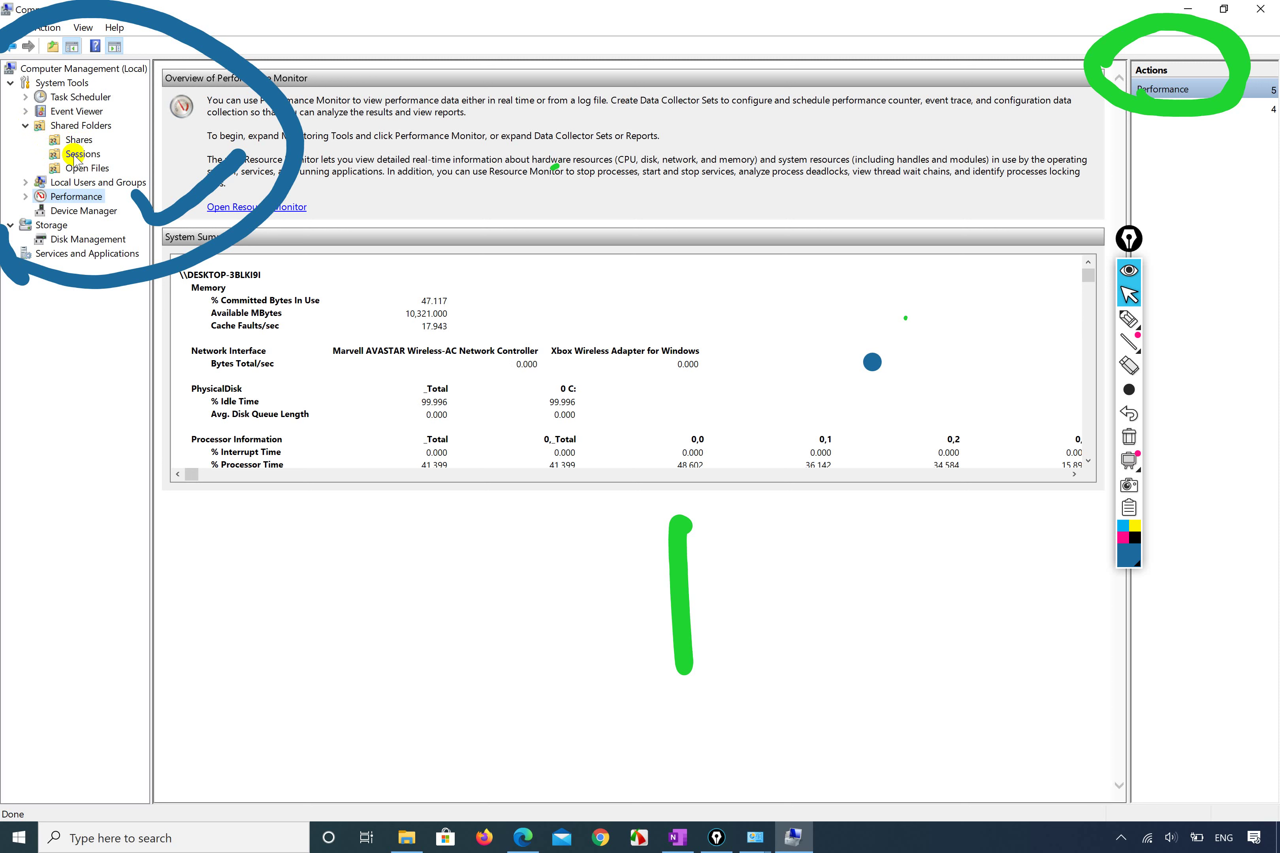
{"action": "left_click", "coordinate": [22, 125]}
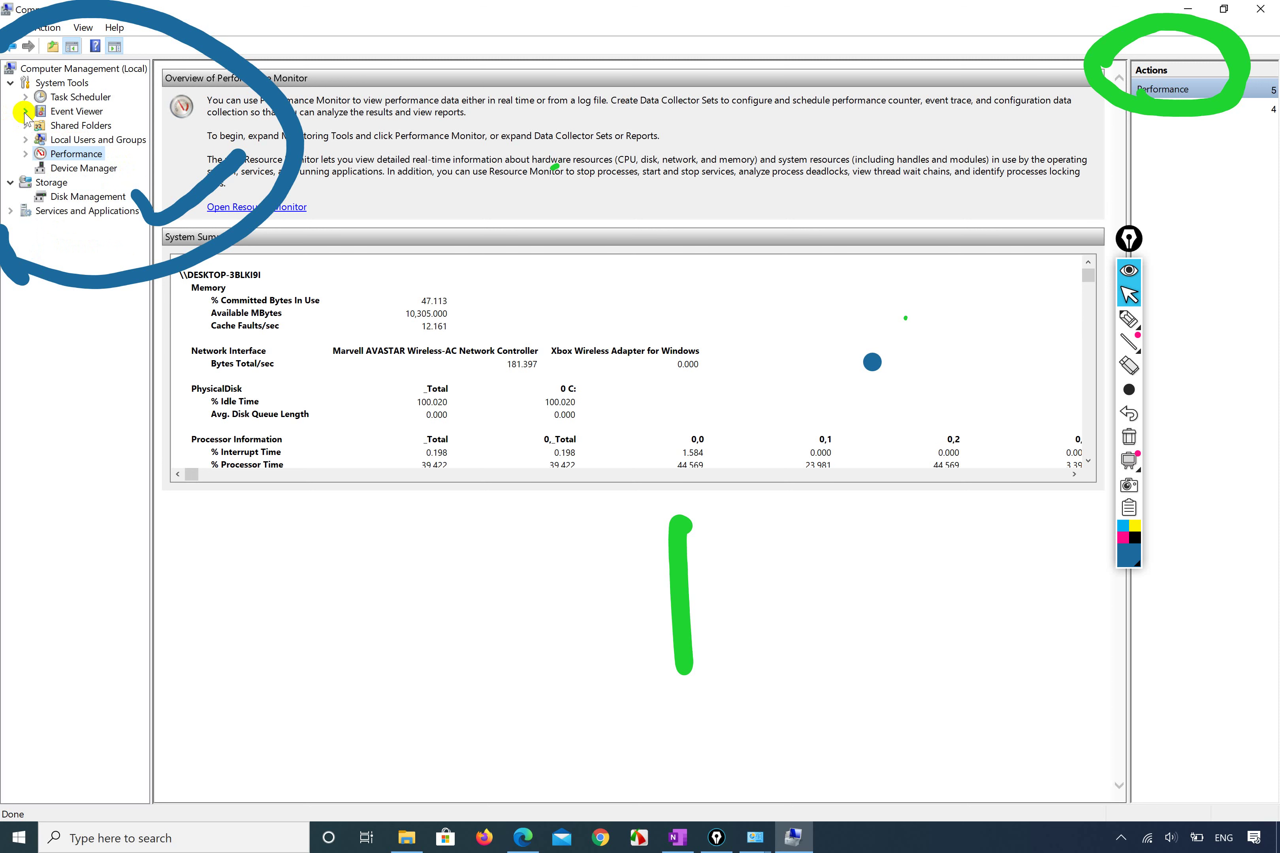
View Administrative Events and the Application log under Windows Logs in the Event Viewer, and collapse the branch.
{"action": "left_click", "coordinate": [25, 112]}
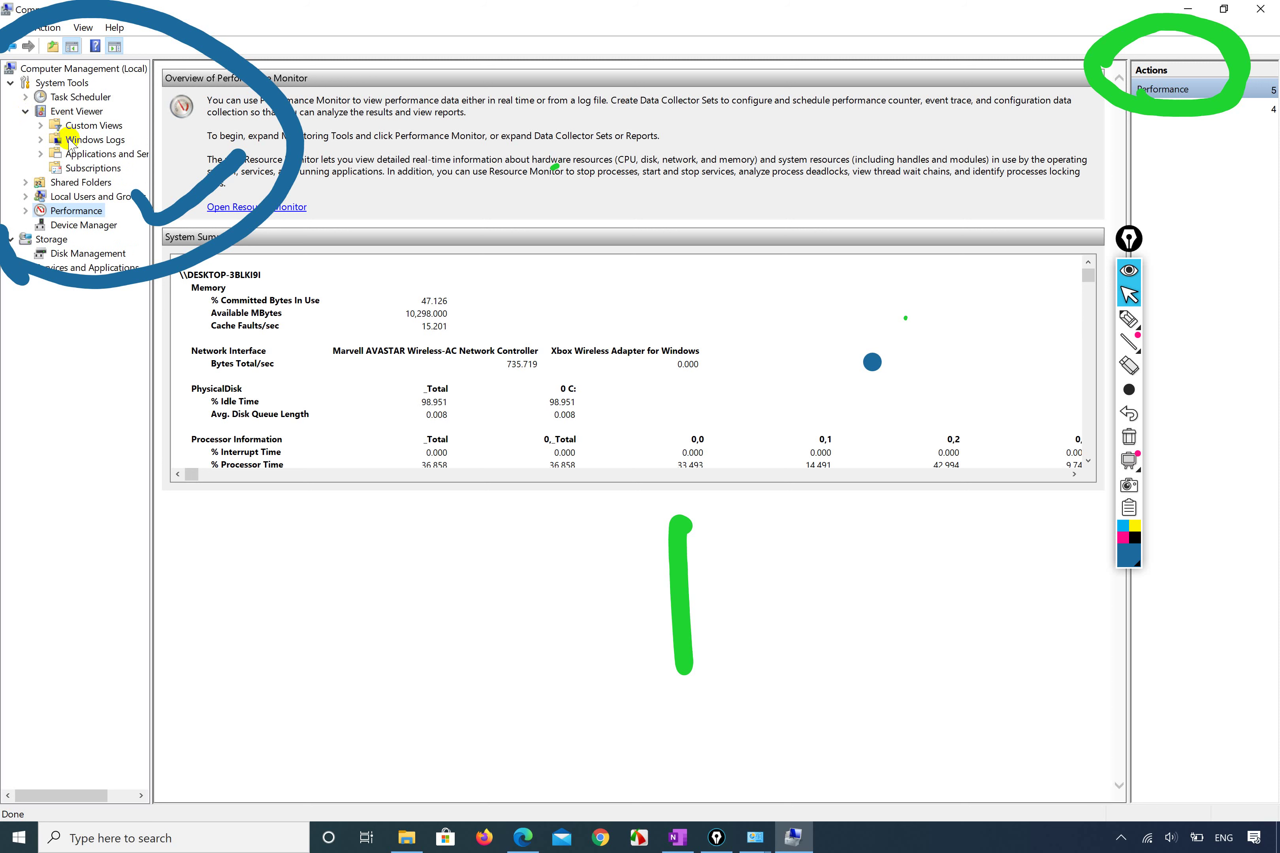
{"action": "left_click", "coordinate": [41, 124]}
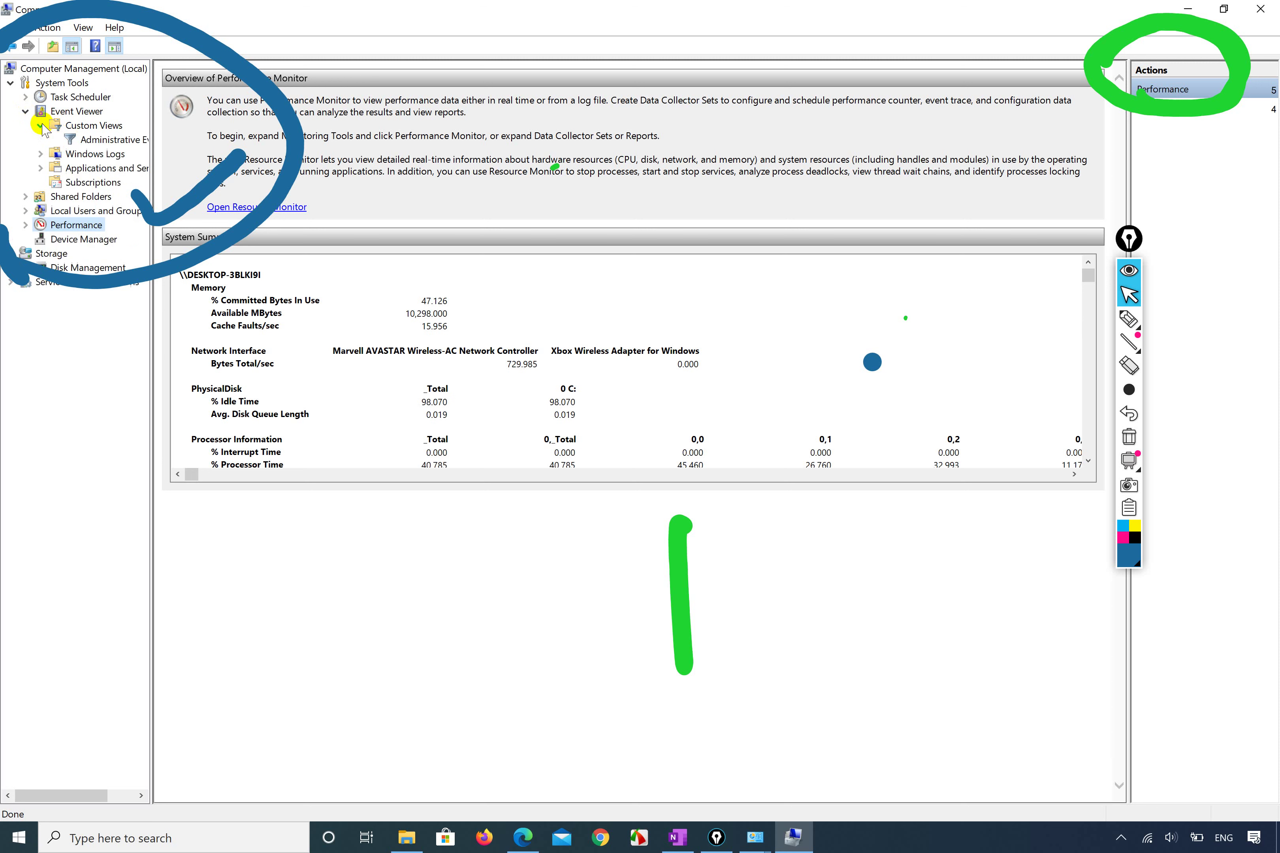
{"action": "left_click", "coordinate": [95, 143]}
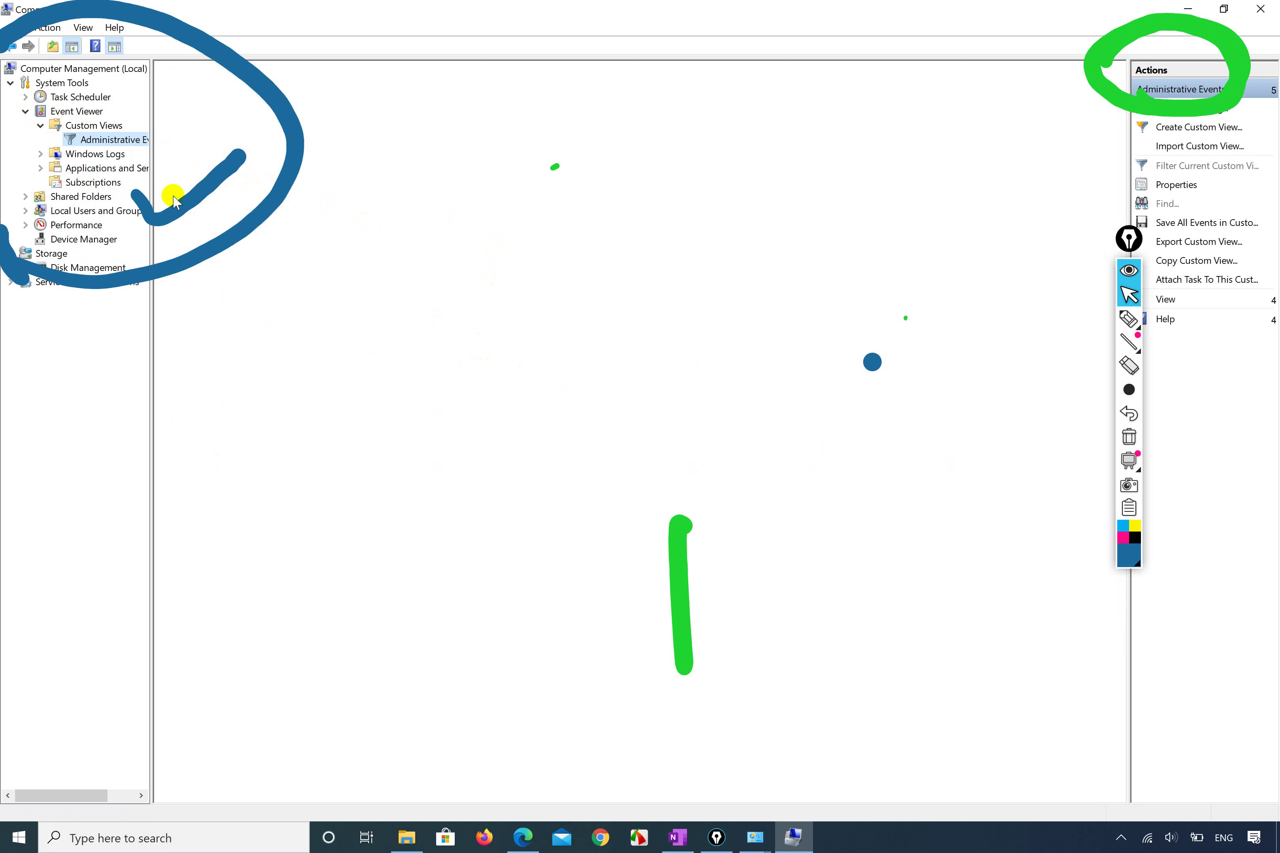
{"action": "left_click", "coordinate": [41, 154]}
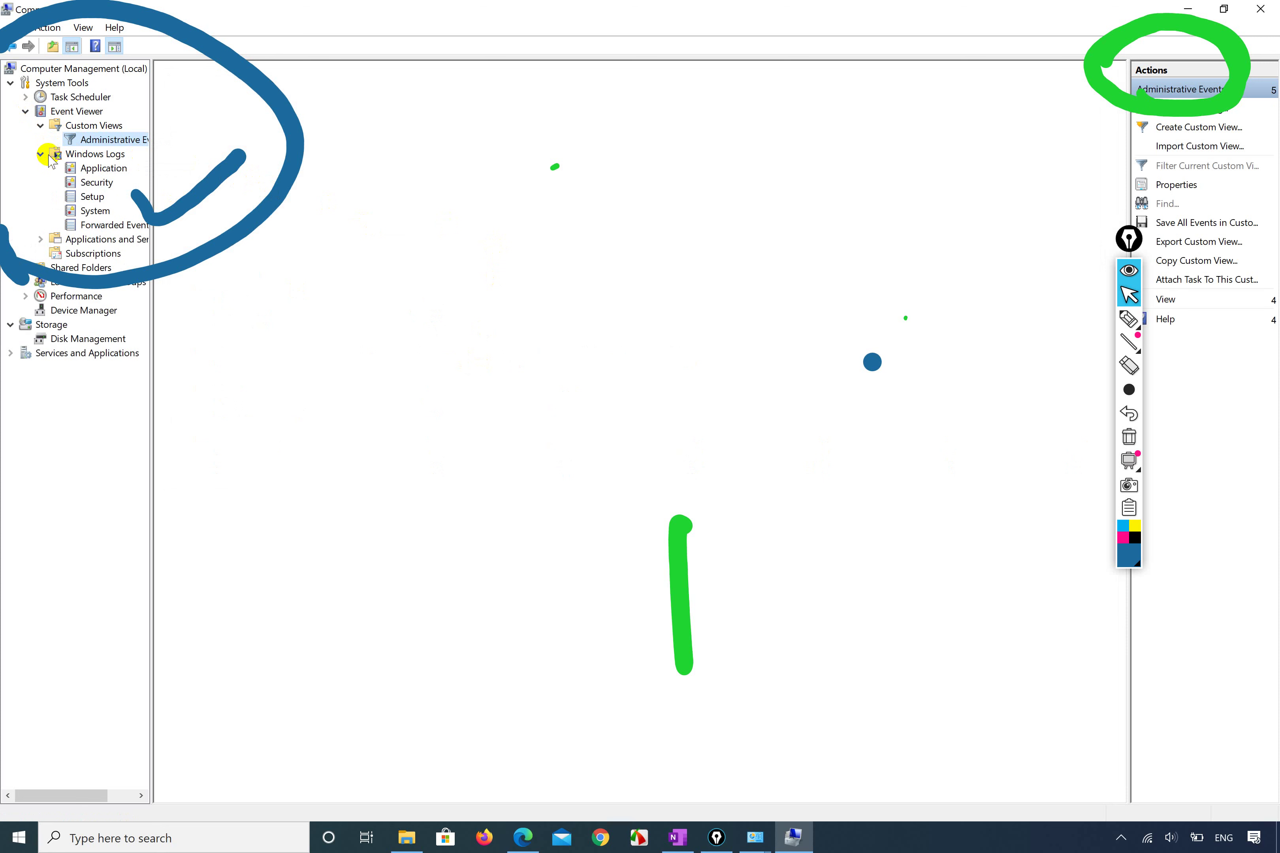
{"action": "left_click", "coordinate": [113, 172]}
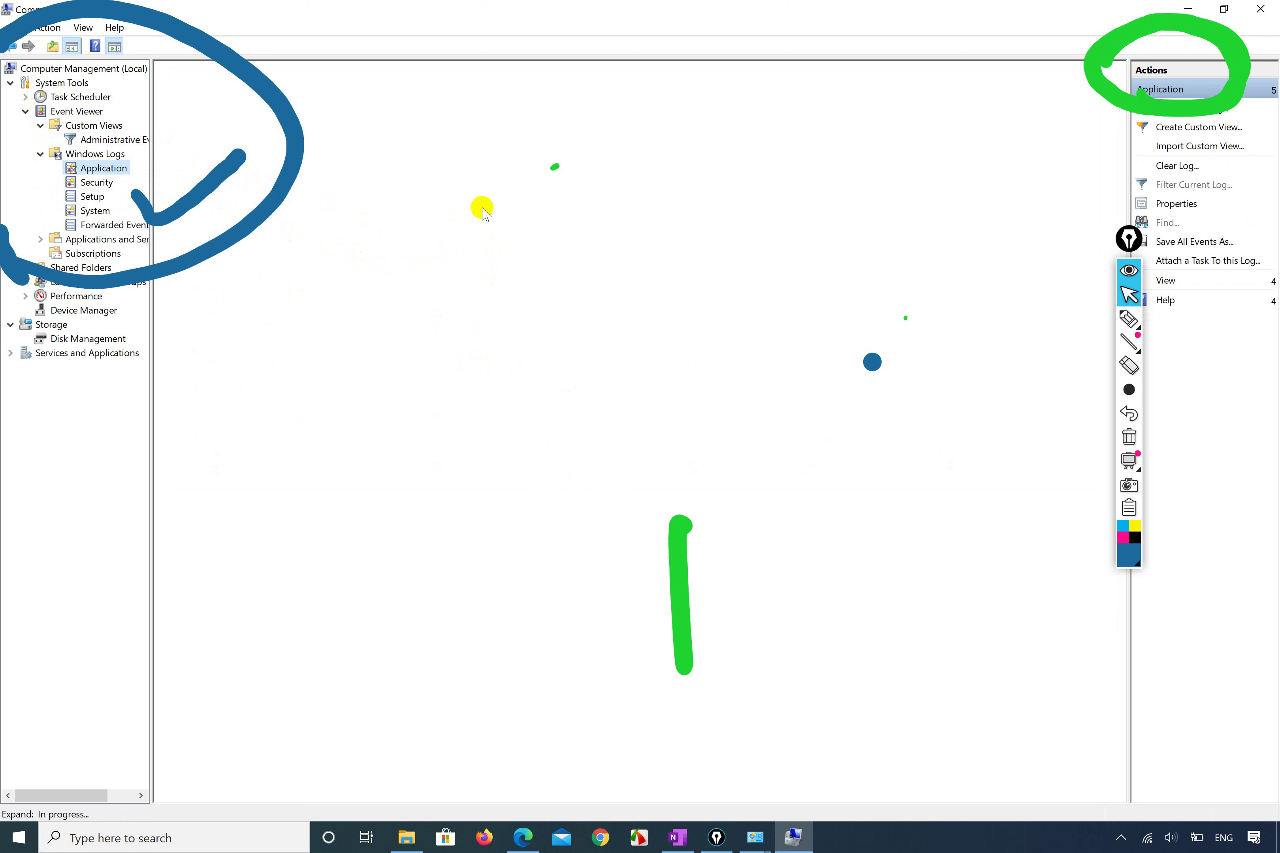
{"action": "left_click", "coordinate": [25, 111]}
Show the Task Scheduler Library and view the details of the npcapwatchdog task.
{"action": "left_click", "coordinate": [26, 98]}
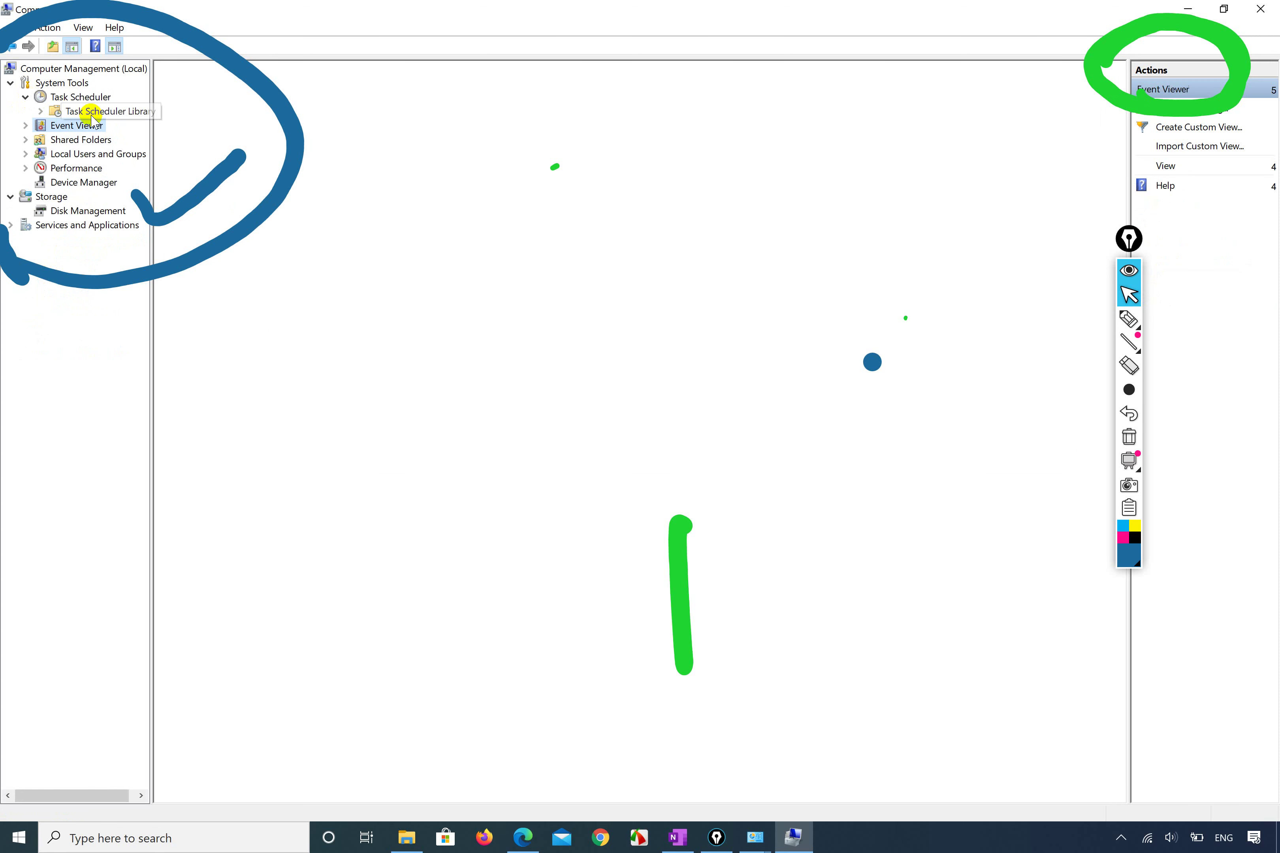
{"action": "left_click", "coordinate": [98, 112]}
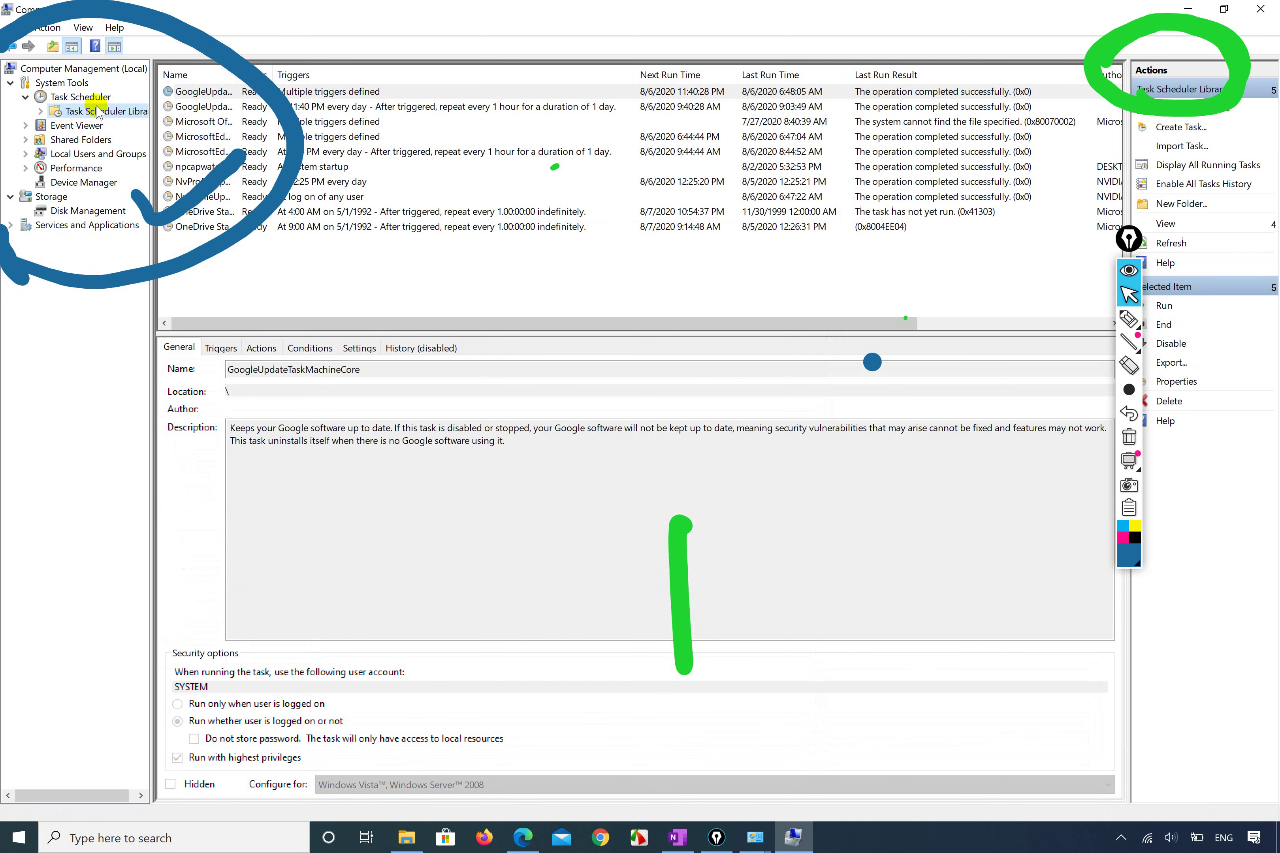
{"action": "left_click", "coordinate": [214, 168]}
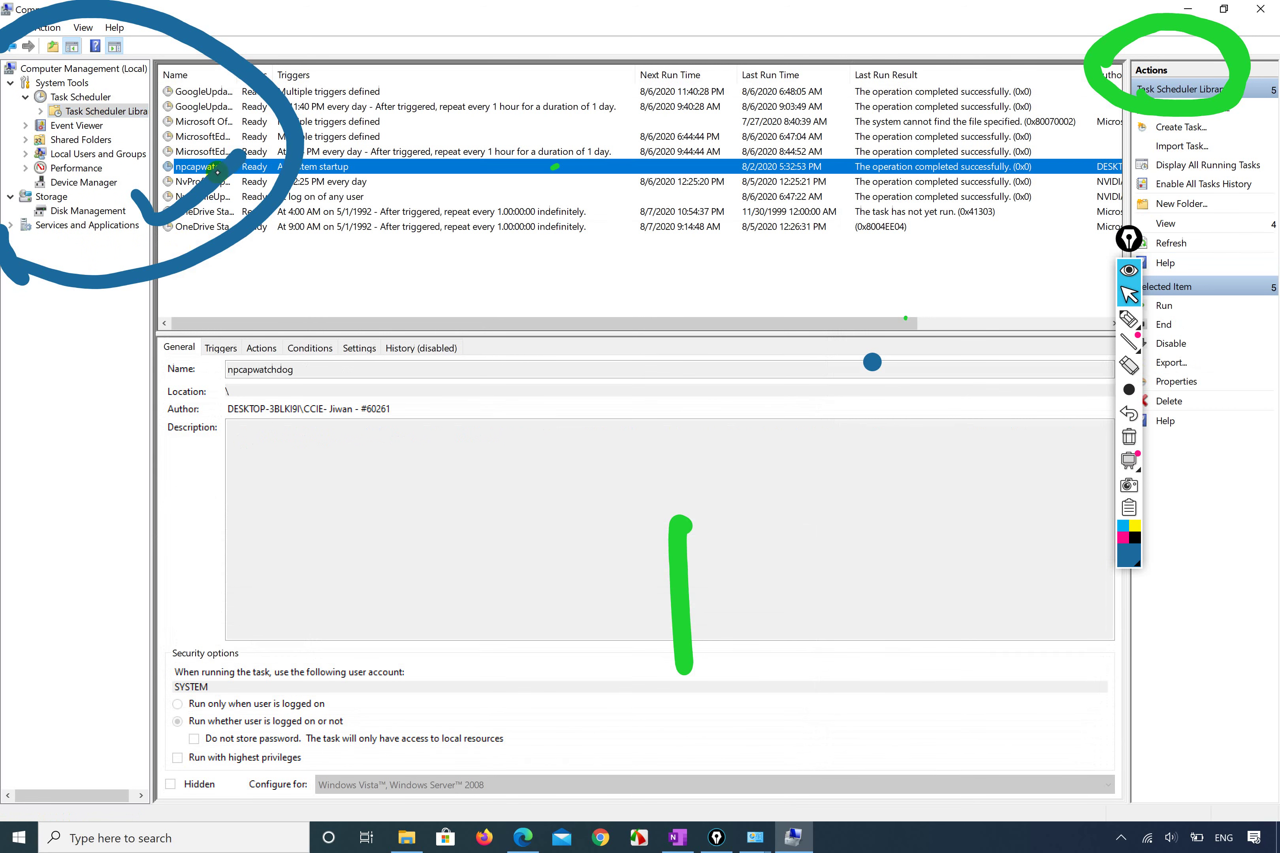
Remove the blue circle and tick from over the console tree, and close Computer Management.
{"action": "left_click", "coordinate": [1129, 318]}
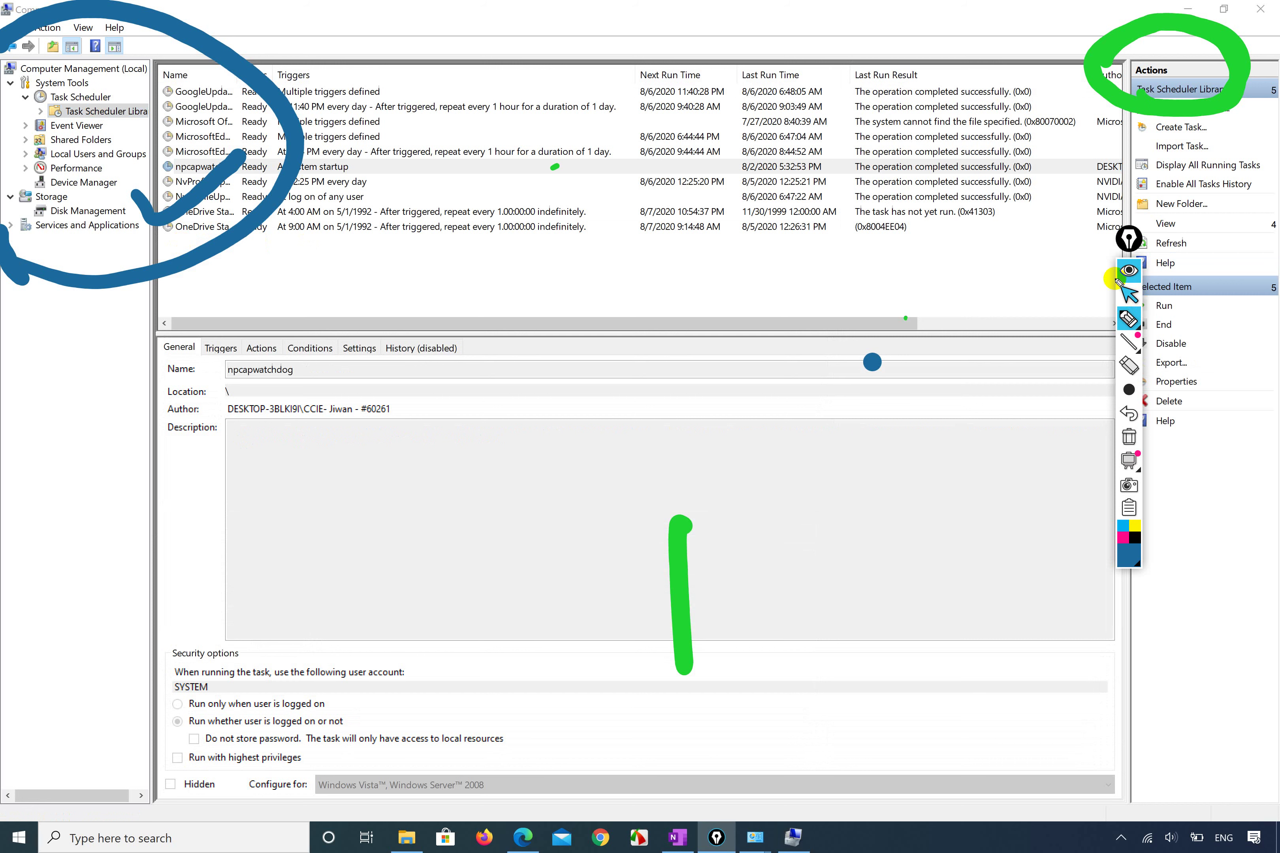
{"action": "left_click_drag", "start_coordinate": [248, 243], "coordinate": [128, 236]}
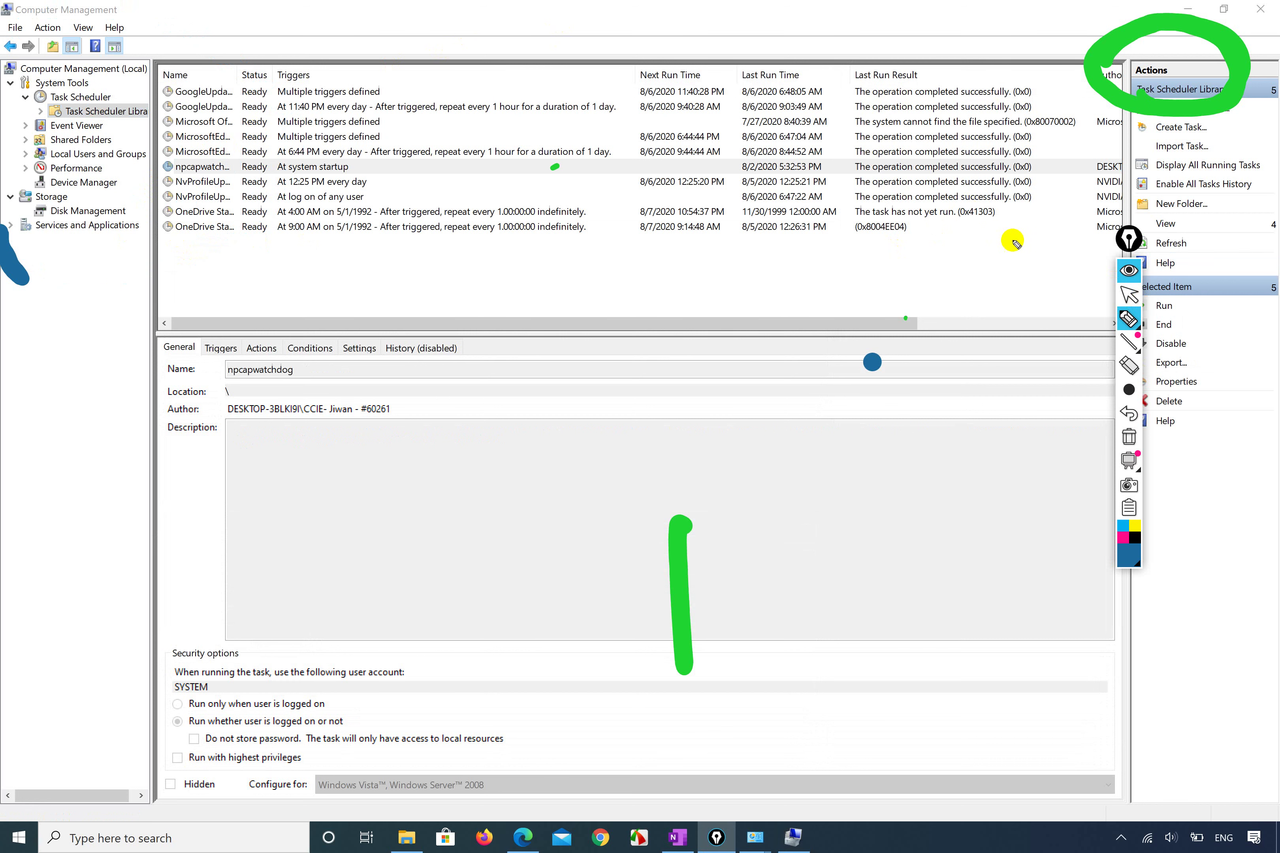
{"action": "left_click", "coordinate": [1131, 297]}
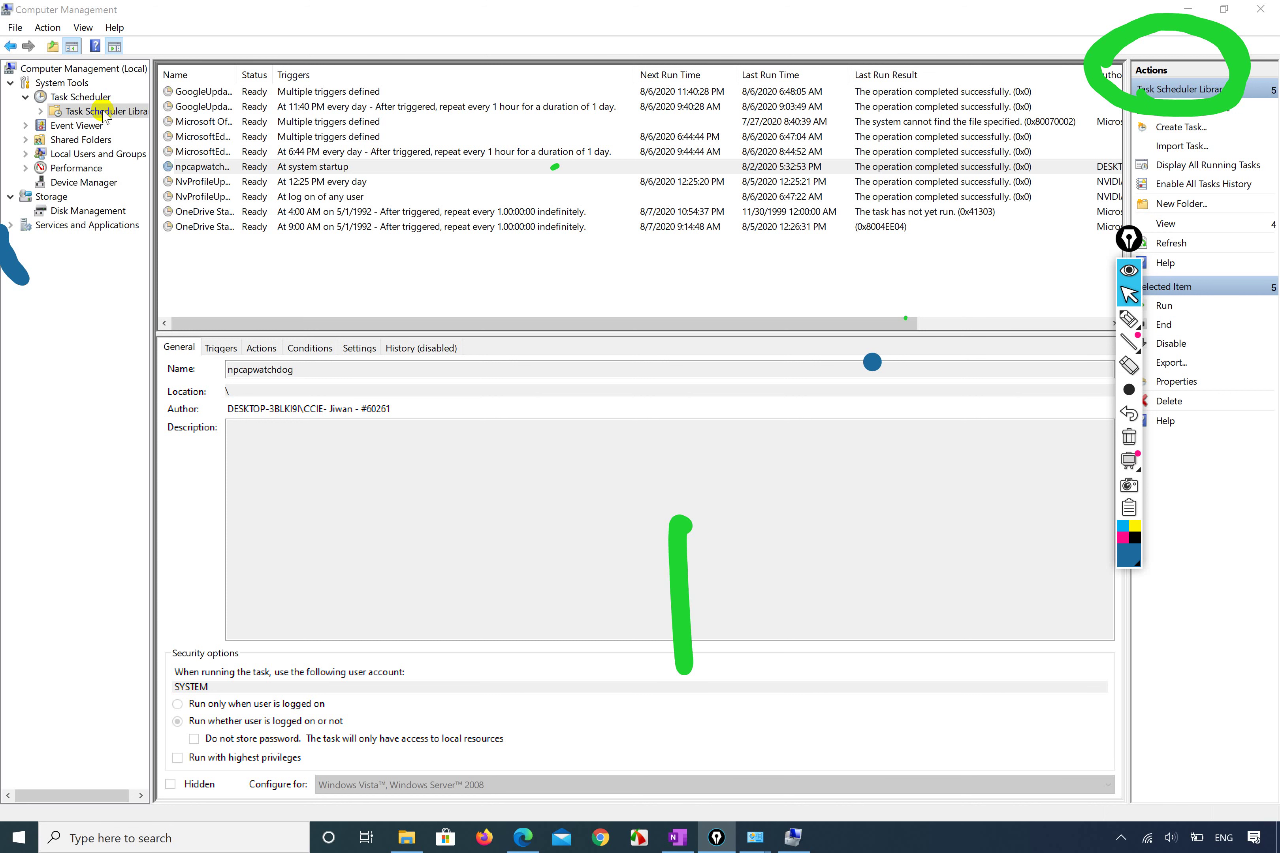
{"action": "left_click", "coordinate": [26, 98]}
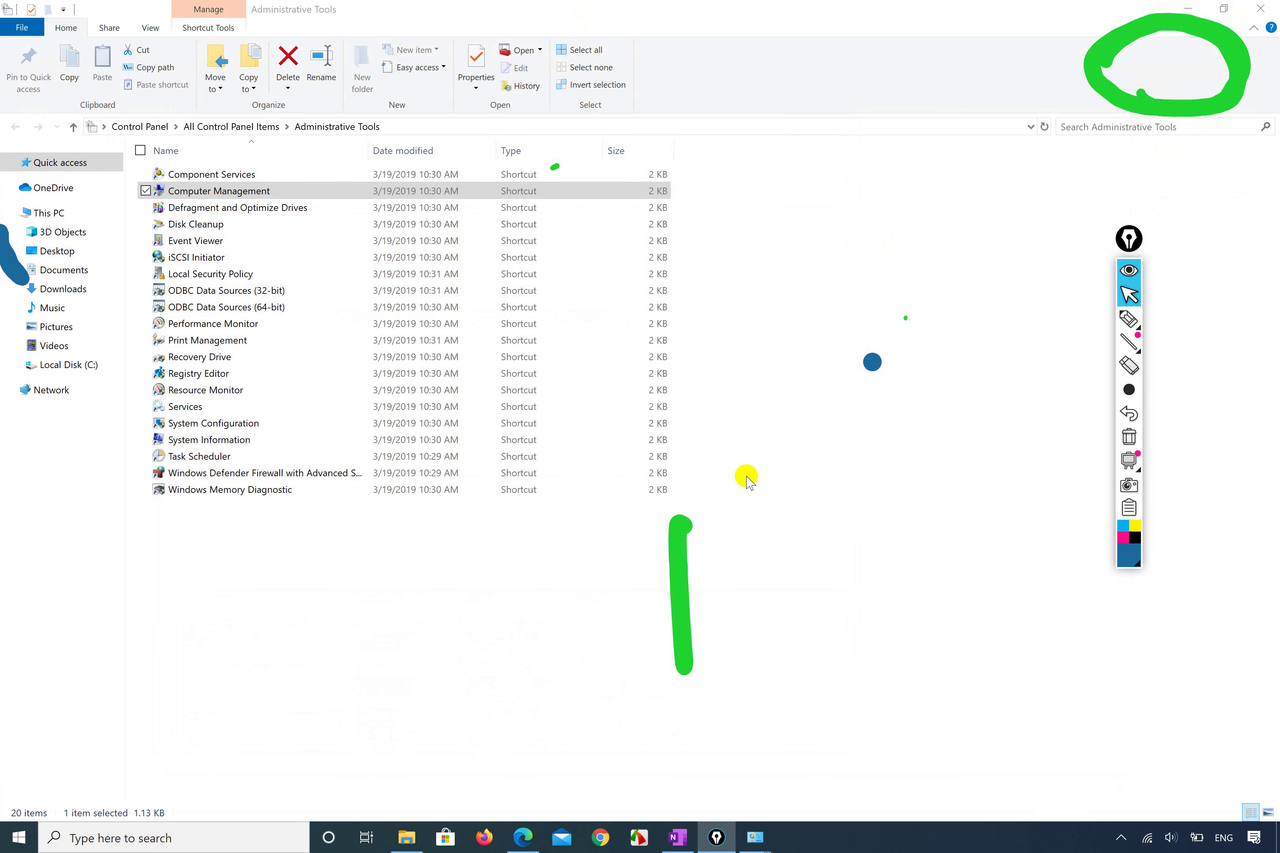
Switch to the syllabus PDF in Microsoft Edge, draw a tick over entry 1.13, and undo it and the Action Center circle.
{"action": "left_click", "coordinate": [521, 840]}
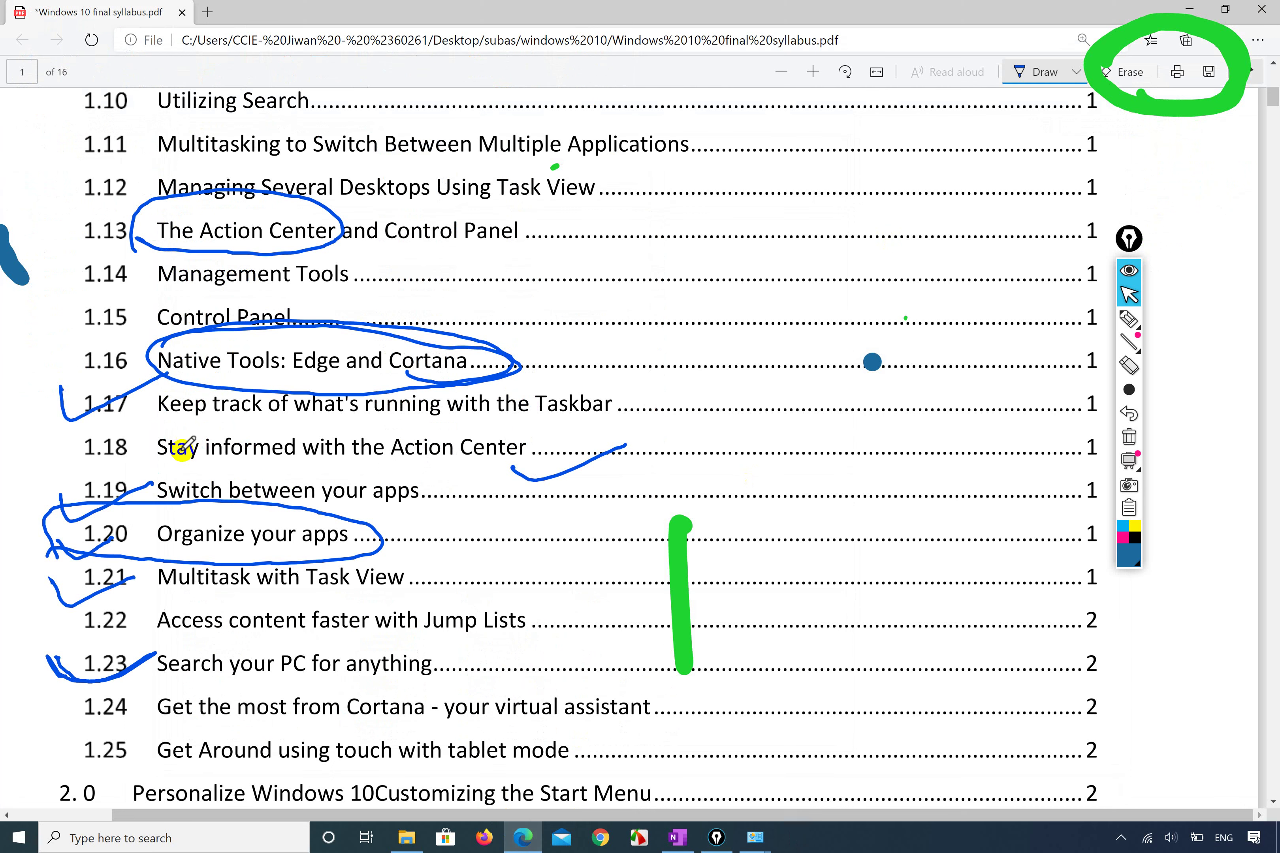
{"action": "mouse_move", "coordinate": [129, 219]}
{"action": "left_mouse_down"}
{"action": "mouse_move", "coordinate": [241, 275]}
{"action": "mouse_move", "coordinate": [374, 186]}
{"action": "left_mouse_up"}
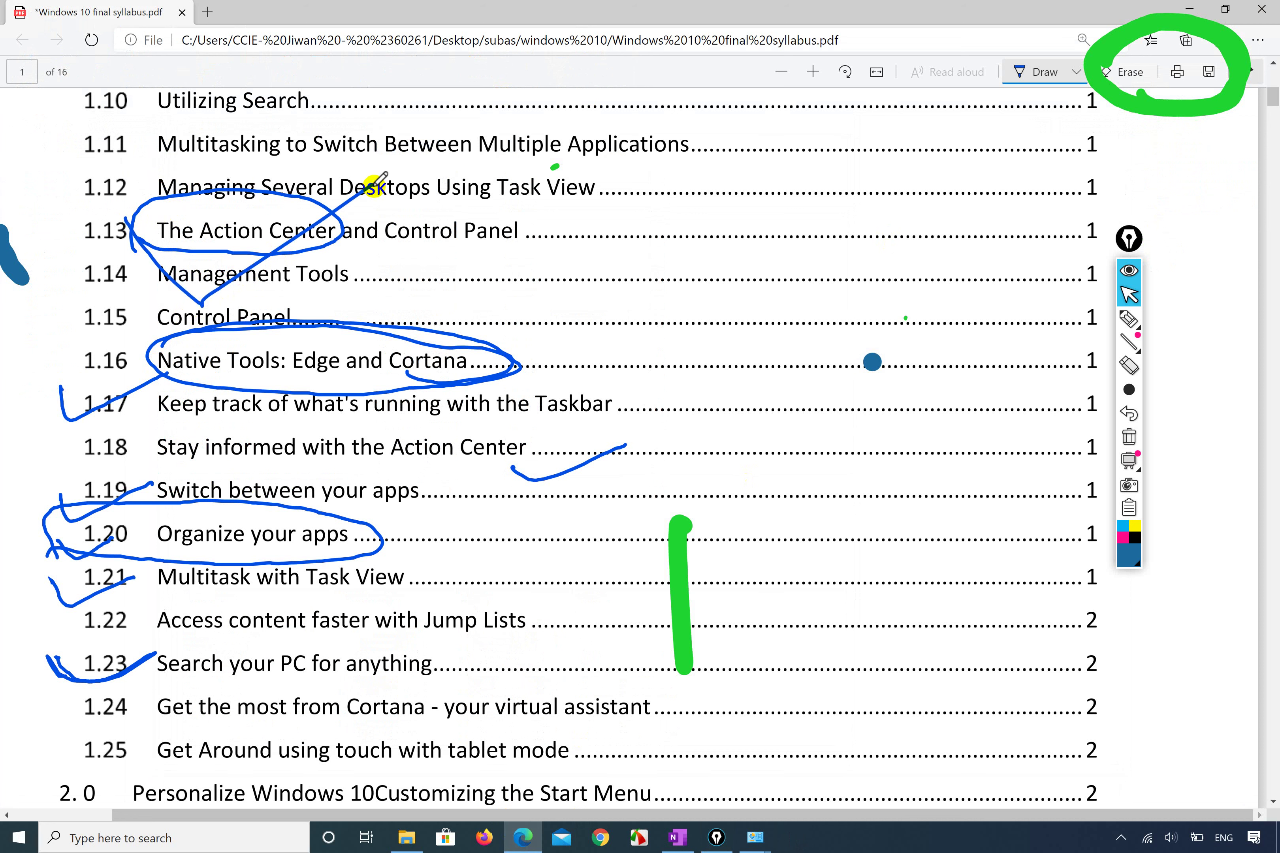
{"action": "key", "text": "ctrl+z"}
{"action": "key", "text": "ctrl+z"}
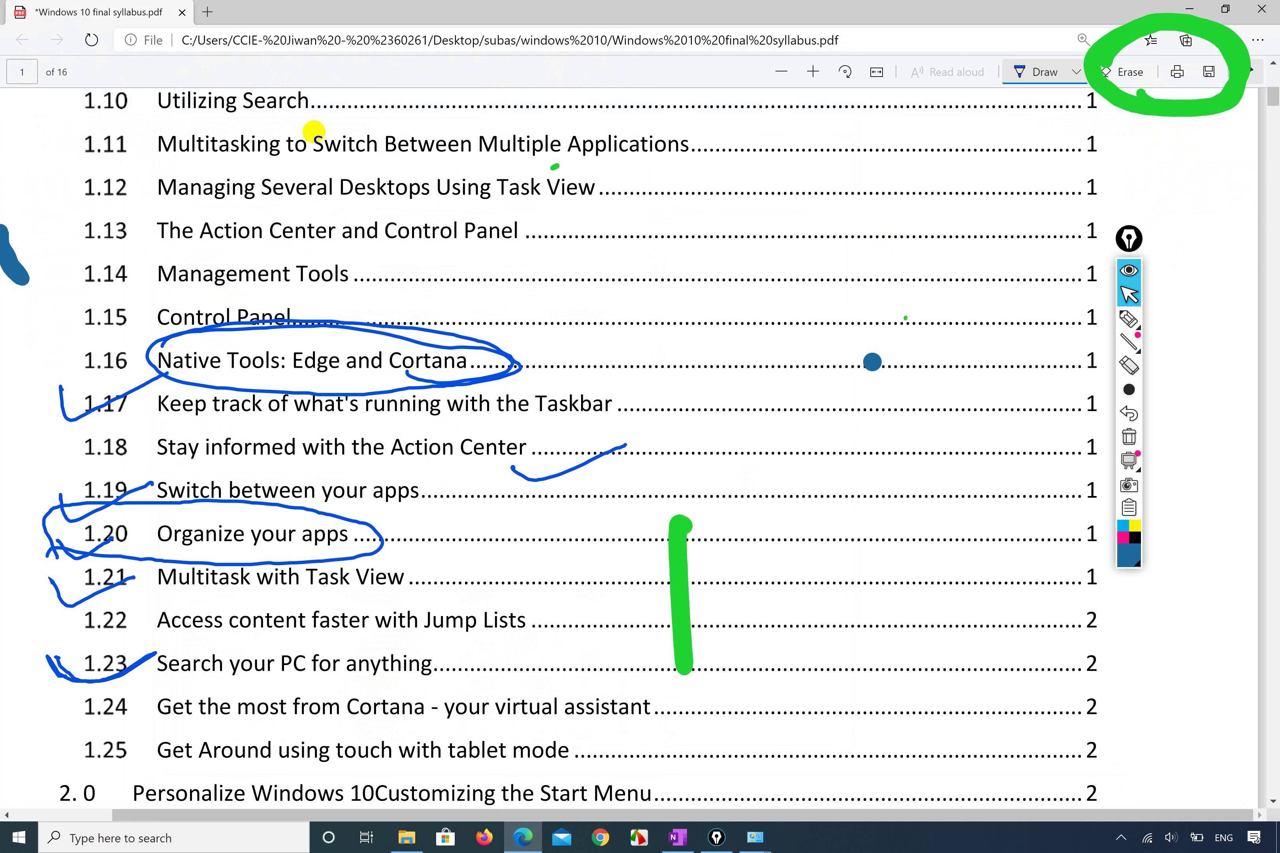
Circle Control Panel in entry 1.13 and Management Tools, and undo these circles and the marks on entries 1.16 to 1.18.
{"action": "mouse_move", "coordinate": [385, 260]}
{"action": "left_mouse_down"}
{"action": "mouse_move", "coordinate": [504, 264]}
{"action": "mouse_move", "coordinate": [492, 195]}
{"action": "mouse_move", "coordinate": [215, 256]}
{"action": "mouse_move", "coordinate": [198, 314]}
{"action": "mouse_move", "coordinate": [385, 270]}
{"action": "mouse_move", "coordinate": [396, 252]}
{"action": "left_mouse_up"}
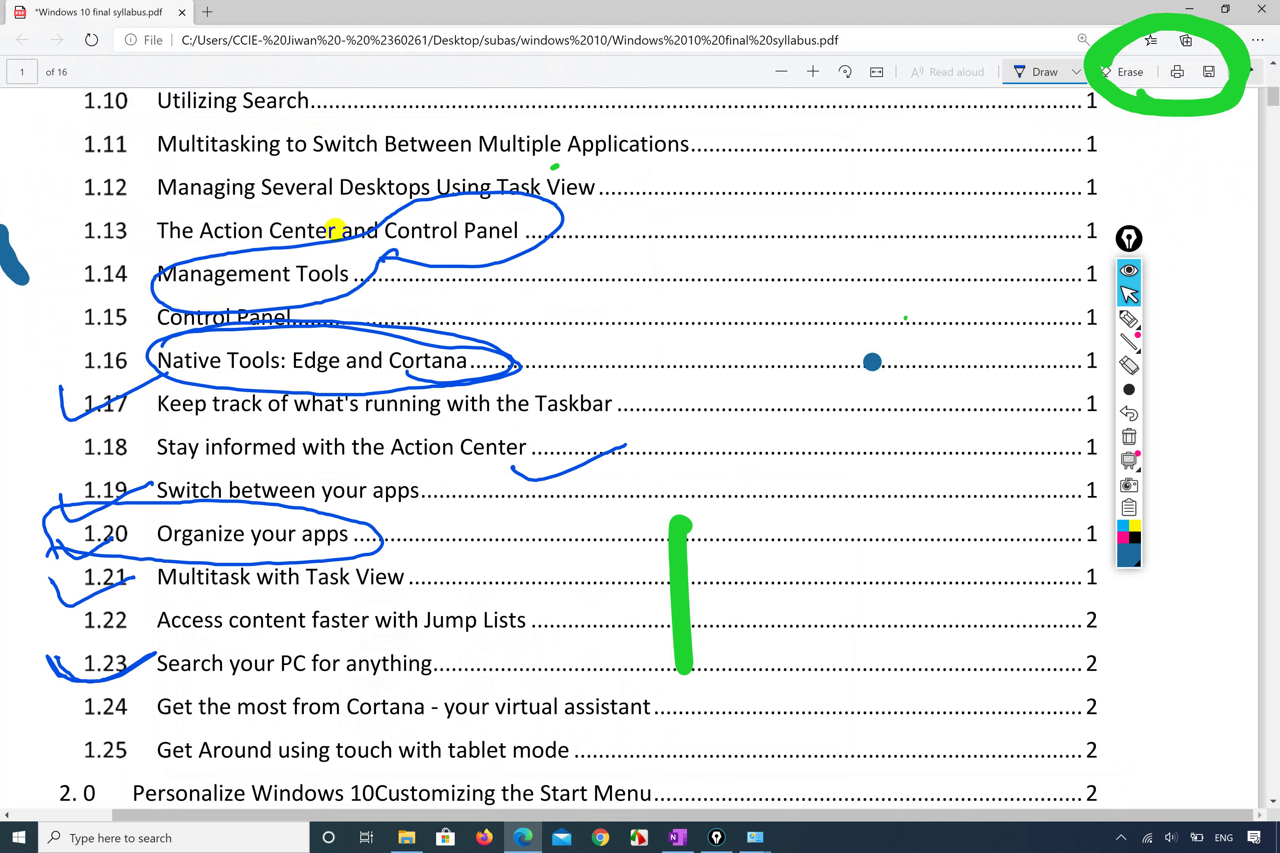
{"action": "key", "text": "ctrl+z"}
{"action": "key", "text": "ctrl+z"}
{"action": "key", "text": "ctrl+z"}
{"action": "key", "text": "ctrl+z"}
Circle The Action Center in syllabus entry 1.13 and show the desktop.
{"action": "mouse_move", "coordinate": [148, 246]}
{"action": "left_mouse_down"}
{"action": "mouse_move", "coordinate": [242, 256]}
{"action": "mouse_move", "coordinate": [337, 223]}
{"action": "mouse_move", "coordinate": [193, 197]}
{"action": "mouse_move", "coordinate": [171, 240]}
{"action": "left_mouse_up"}
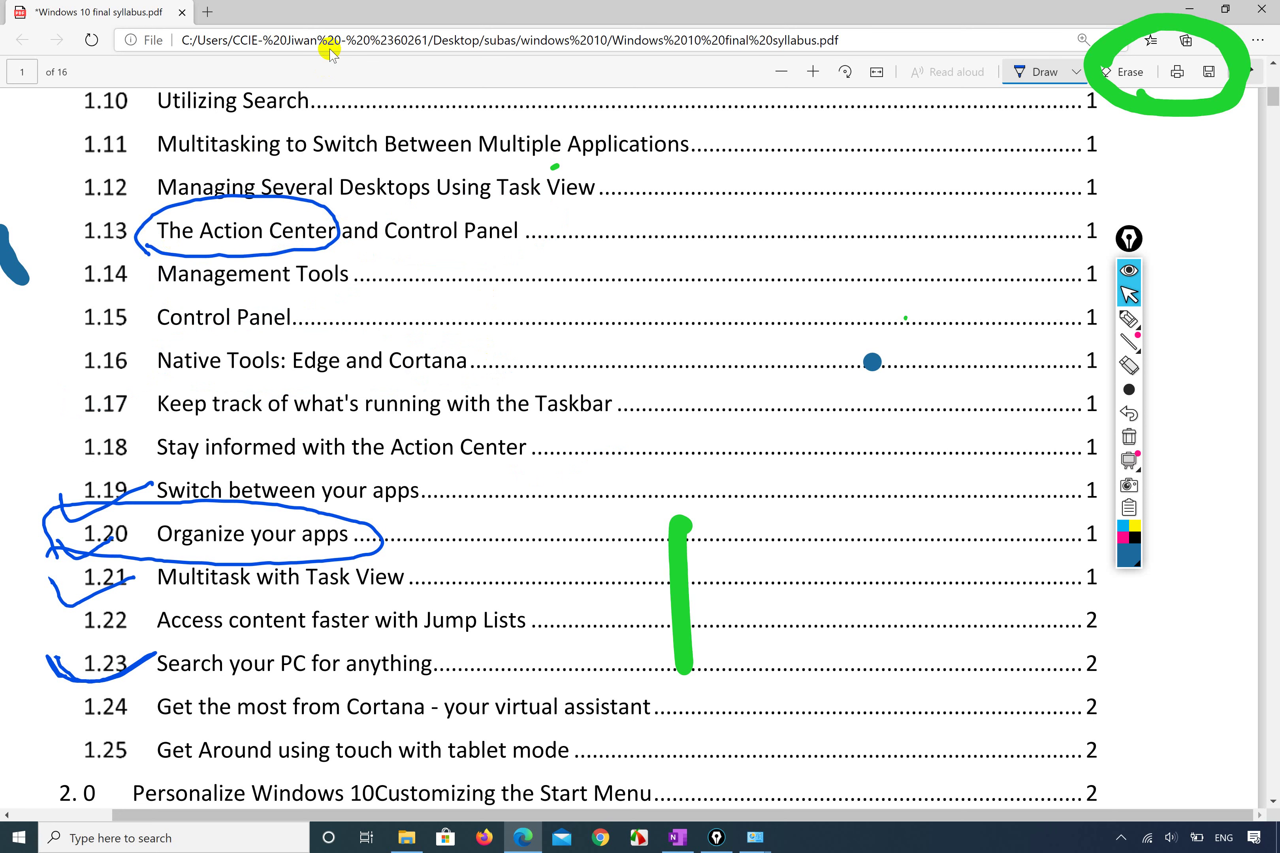
{"action": "key", "text": "super+d"}
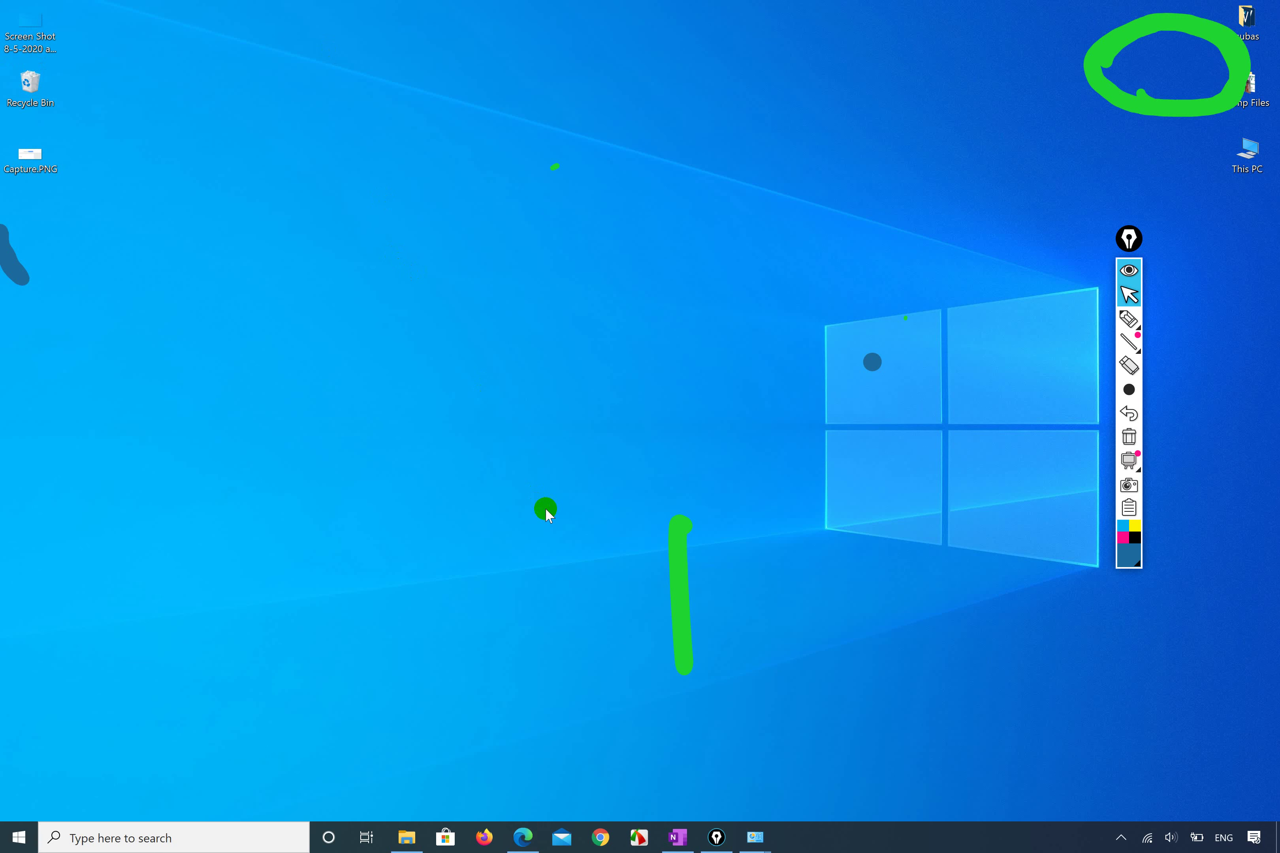
Open the Action Center, dismiss the Cortana, Windows Security and OneDrive notifications, and close it.
{"action": "key", "text": "super+a"}
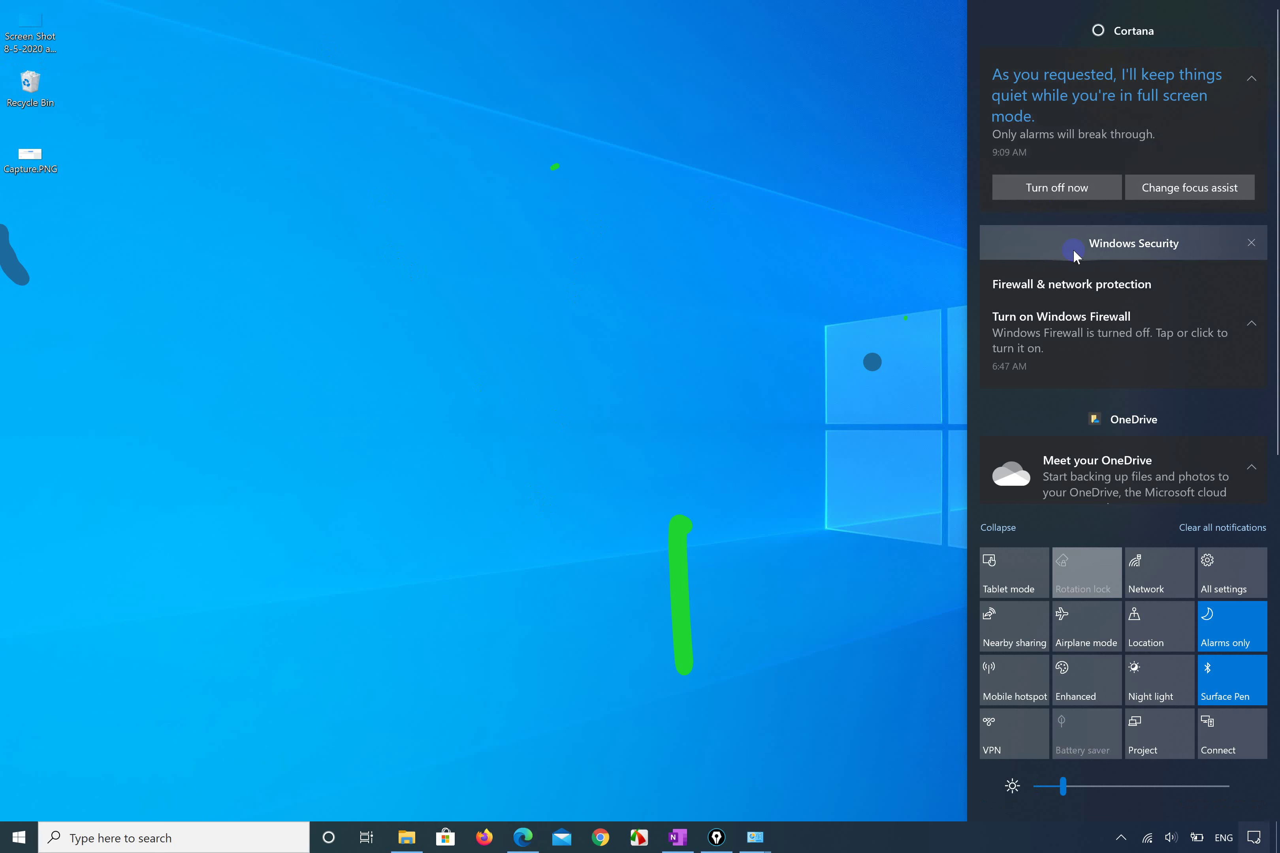
{"action": "scroll", "coordinate": [1075, 253], "scroll_direction": "down", "scroll_amount": 2}
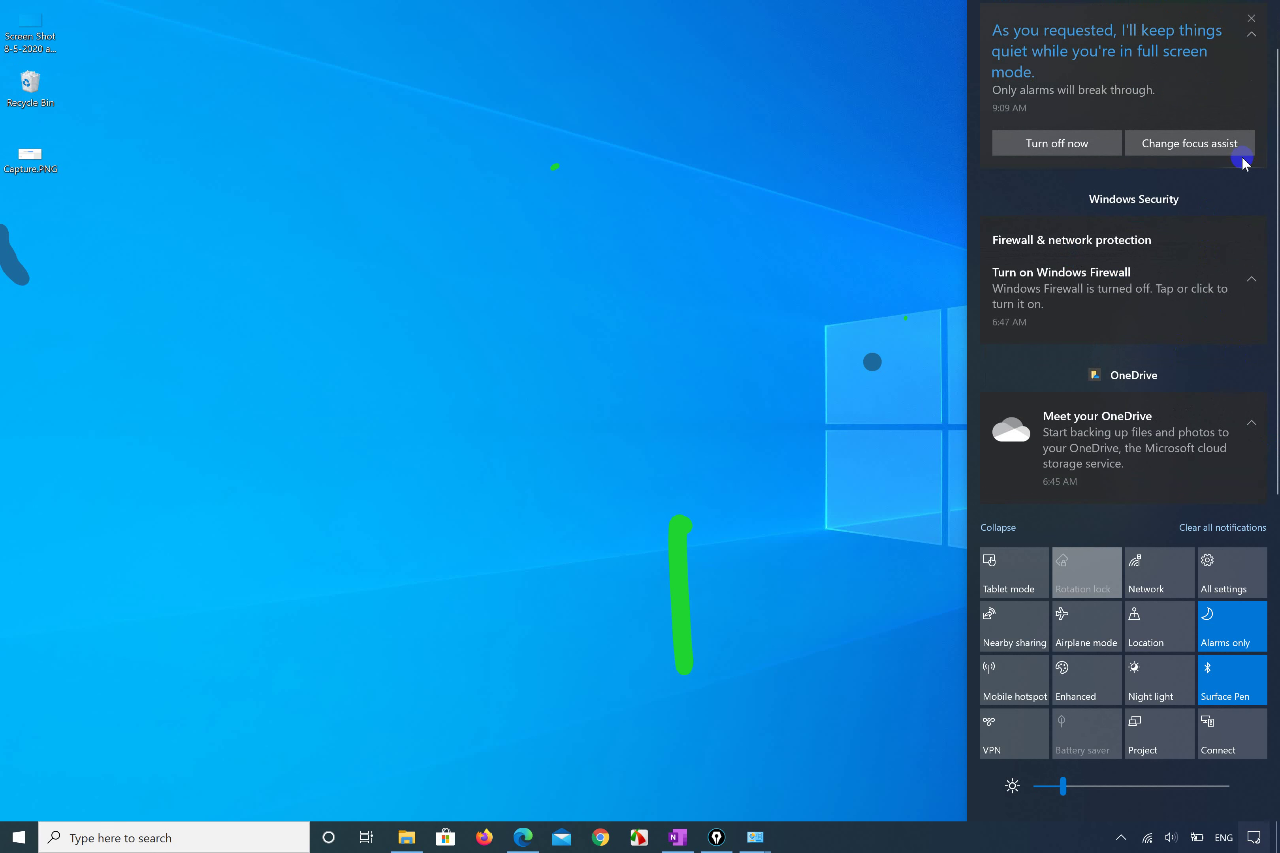
{"action": "left_click", "coordinate": [1251, 18]}
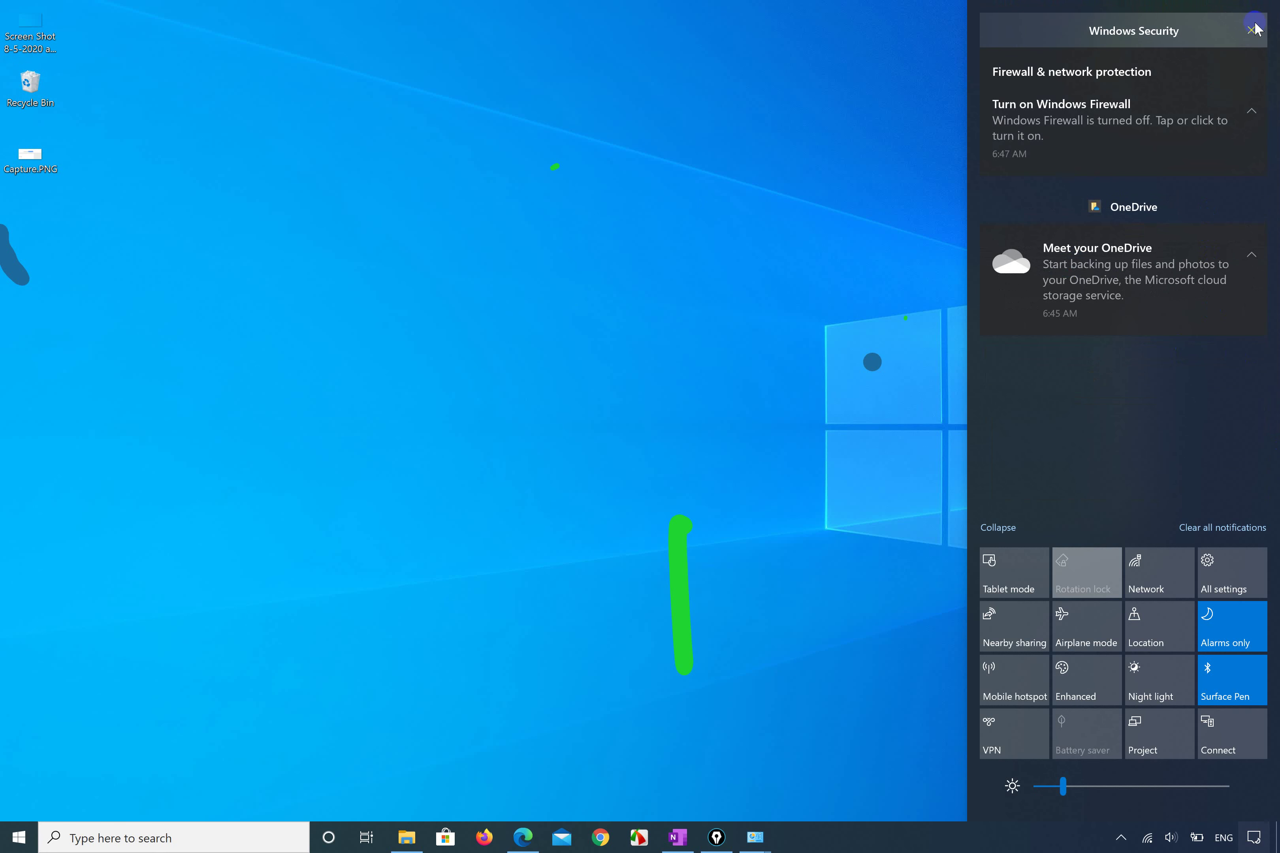
{"action": "left_click", "coordinate": [1256, 32]}
{"action": "left_click", "coordinate": [1257, 60]}
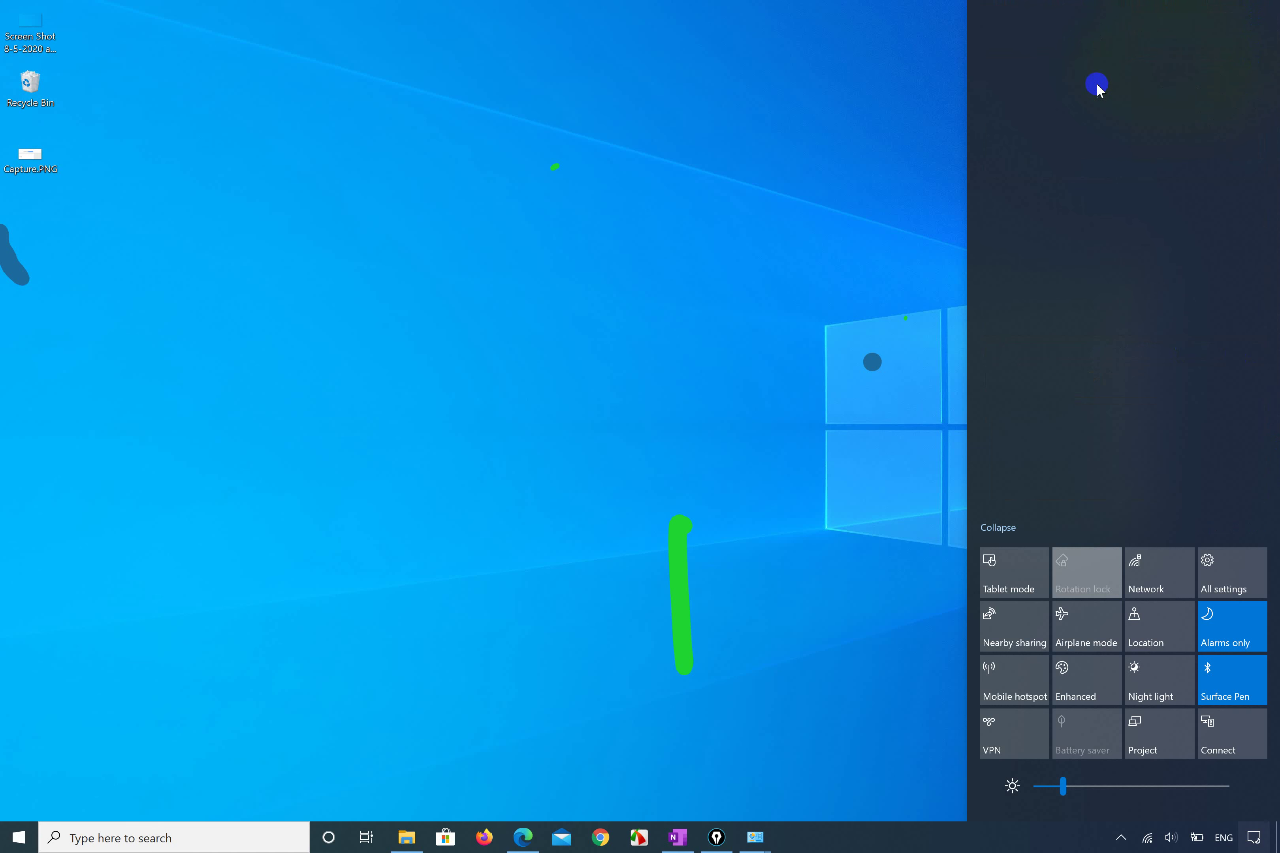
{"action": "left_click", "coordinate": [558, 231]}
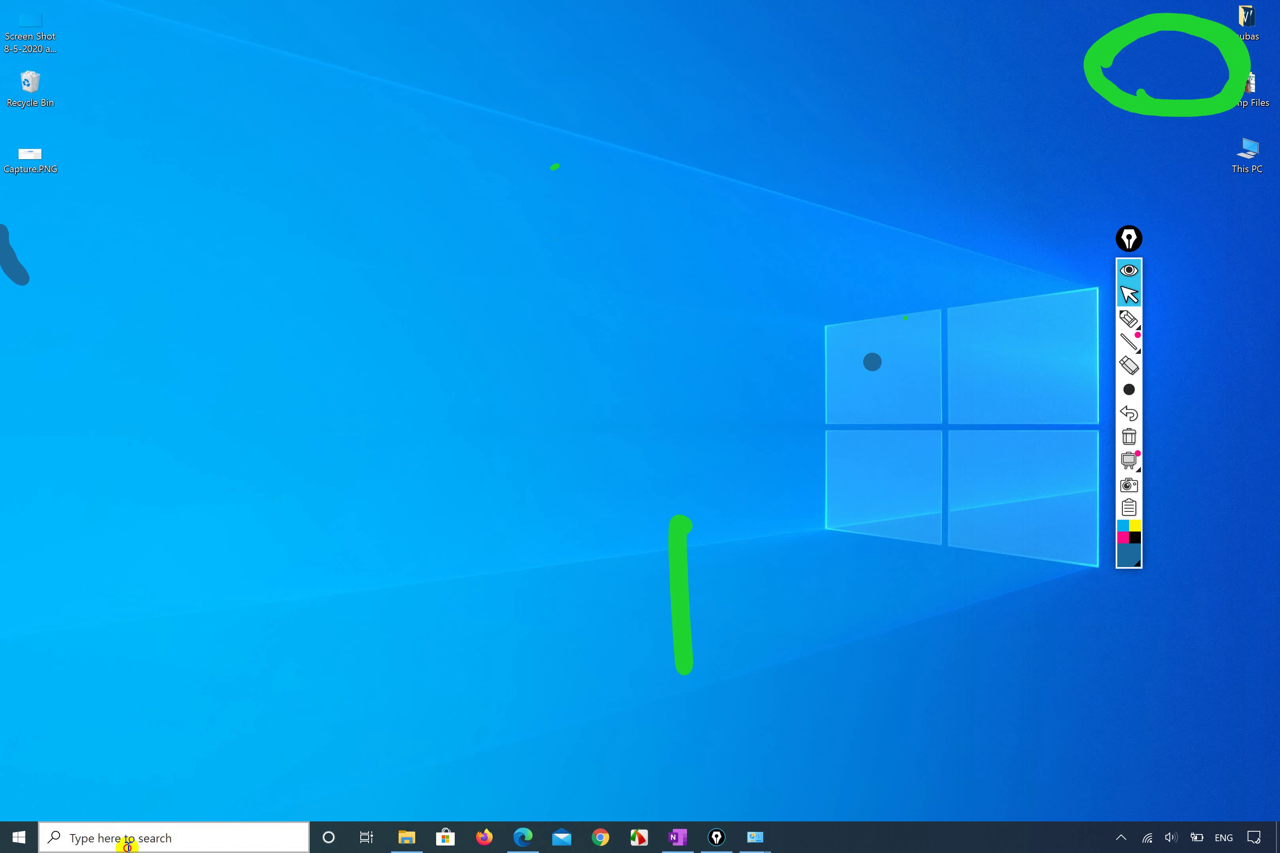
Search for "scre", launch the On-Screen Keyboard, indicate its Windows and A keys, and move it clear of the Action Center.
{"action": "left_click", "coordinate": [128, 842]}
{"action": "type", "text": "scre"}
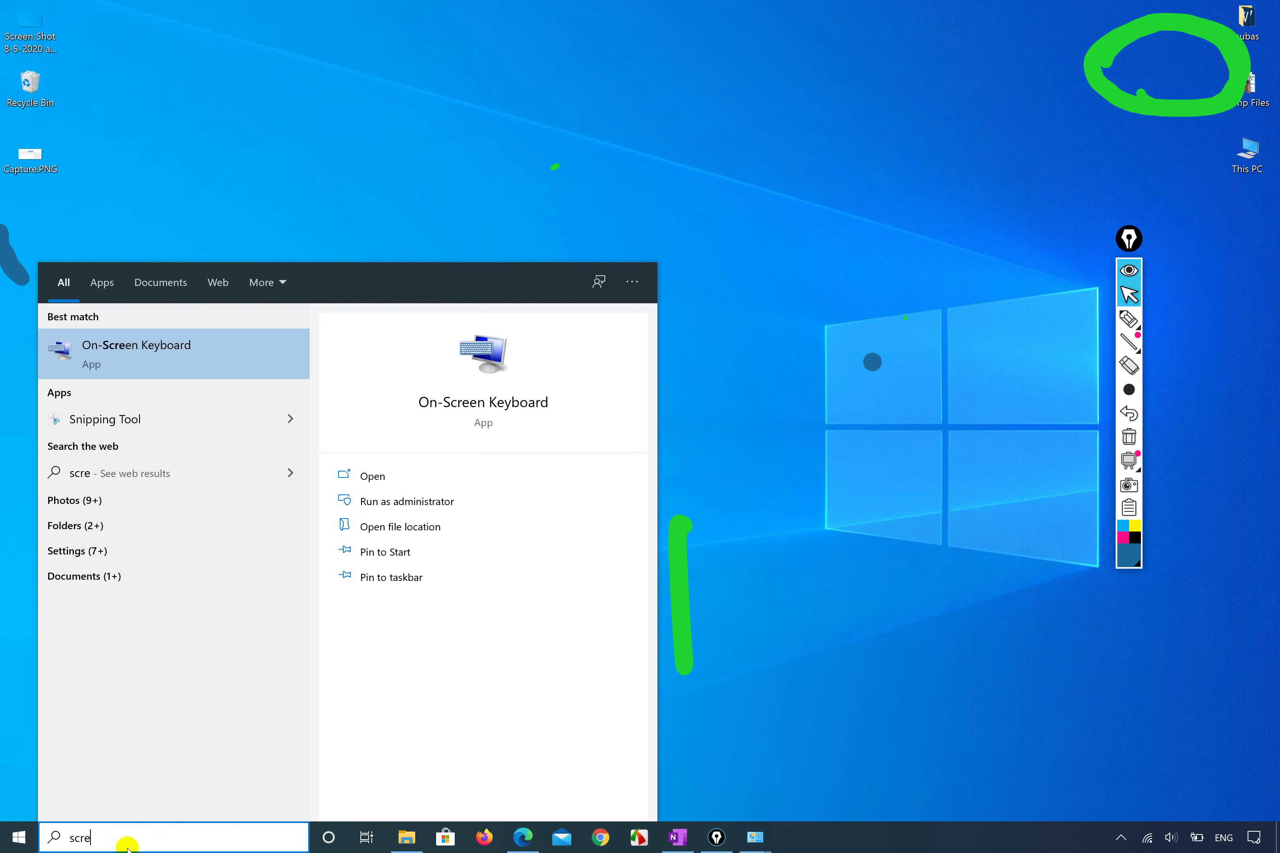
{"action": "left_click", "coordinate": [373, 475]}
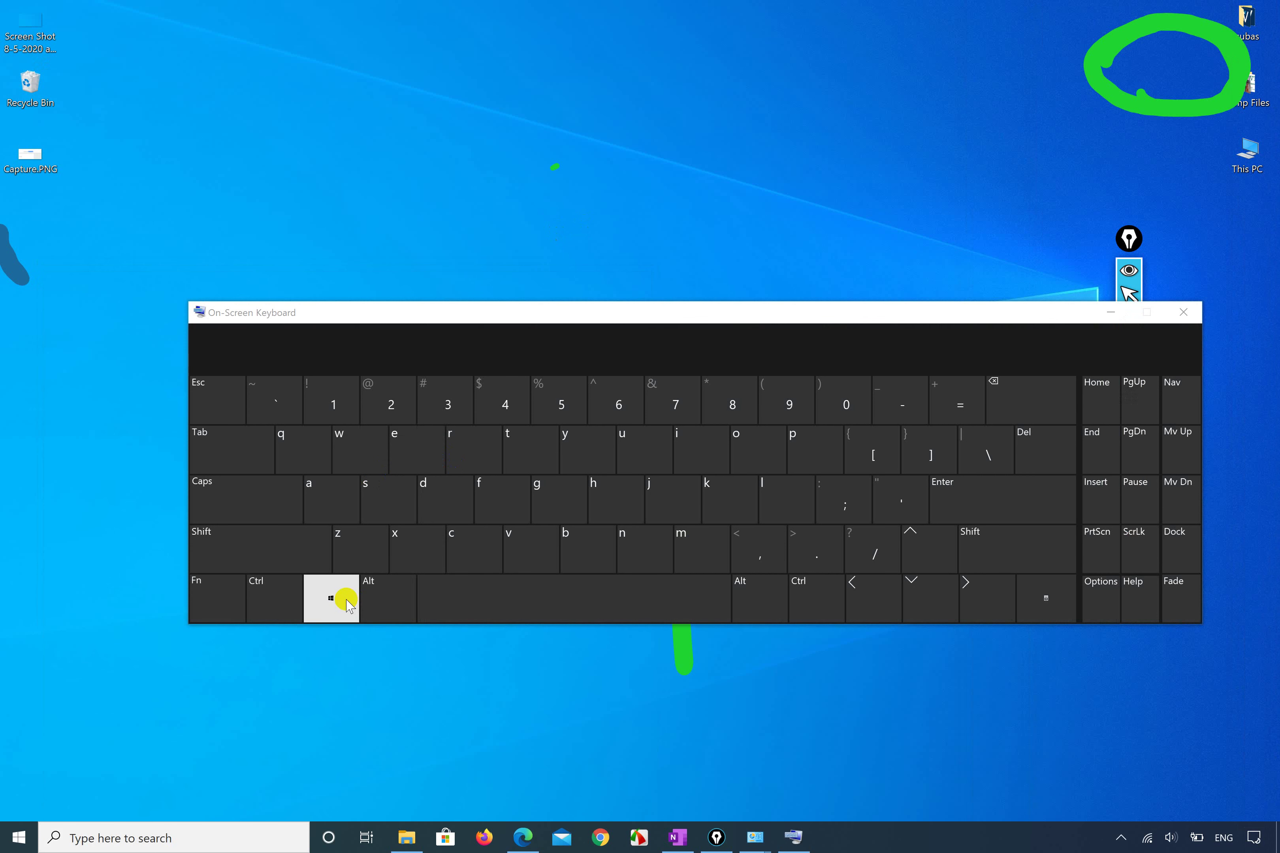
{"action": "left_click", "coordinate": [345, 599]}
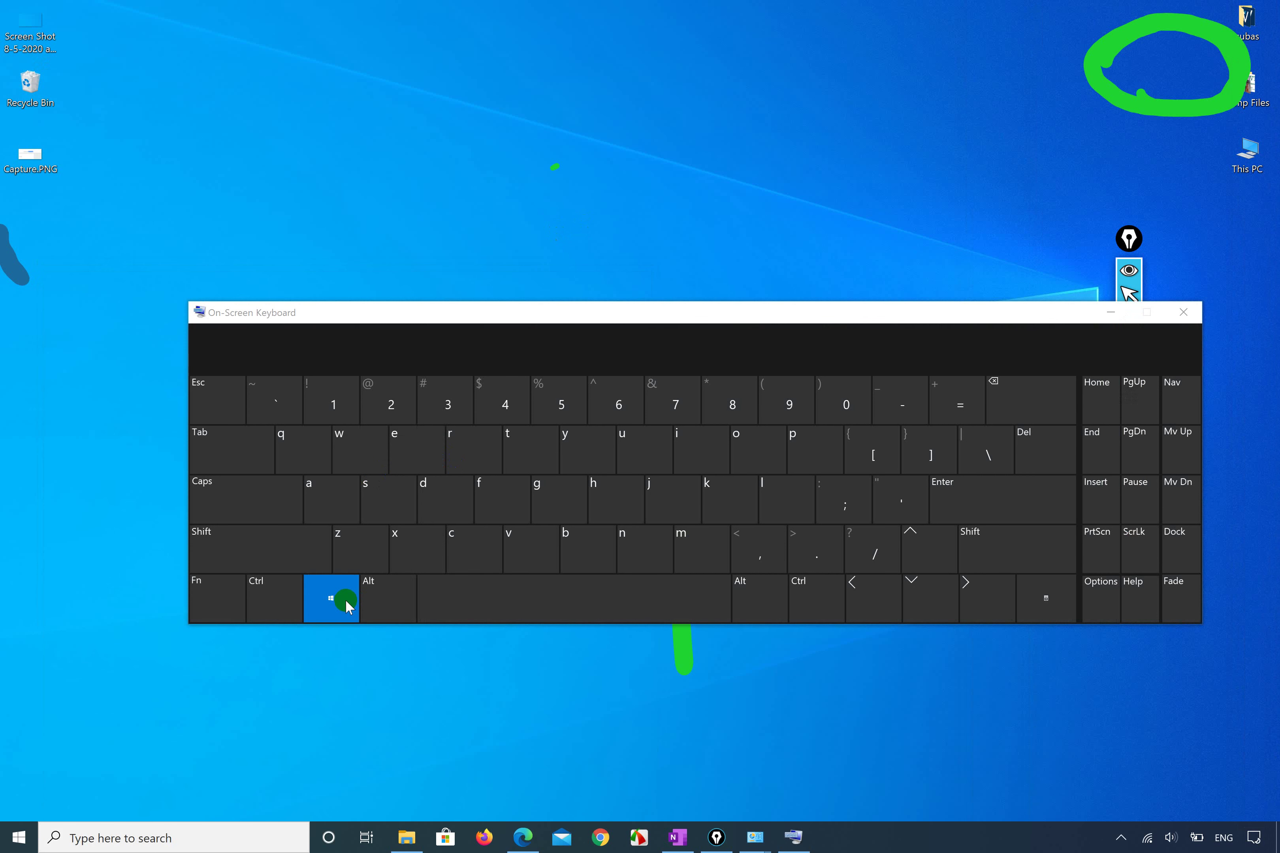
{"action": "left_click", "coordinate": [350, 498]}
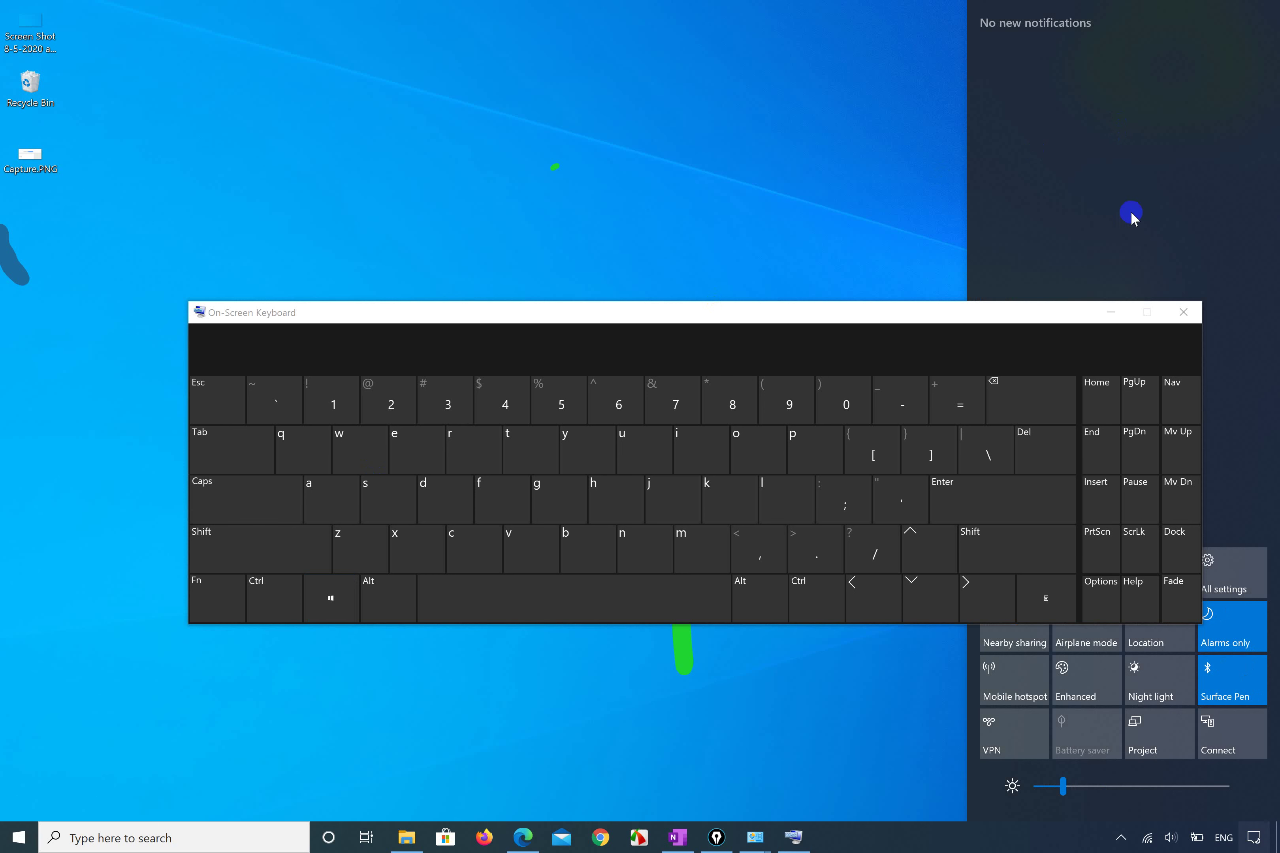
{"action": "left_click_drag", "start_coordinate": [1067, 314], "coordinate": [890, 289]}
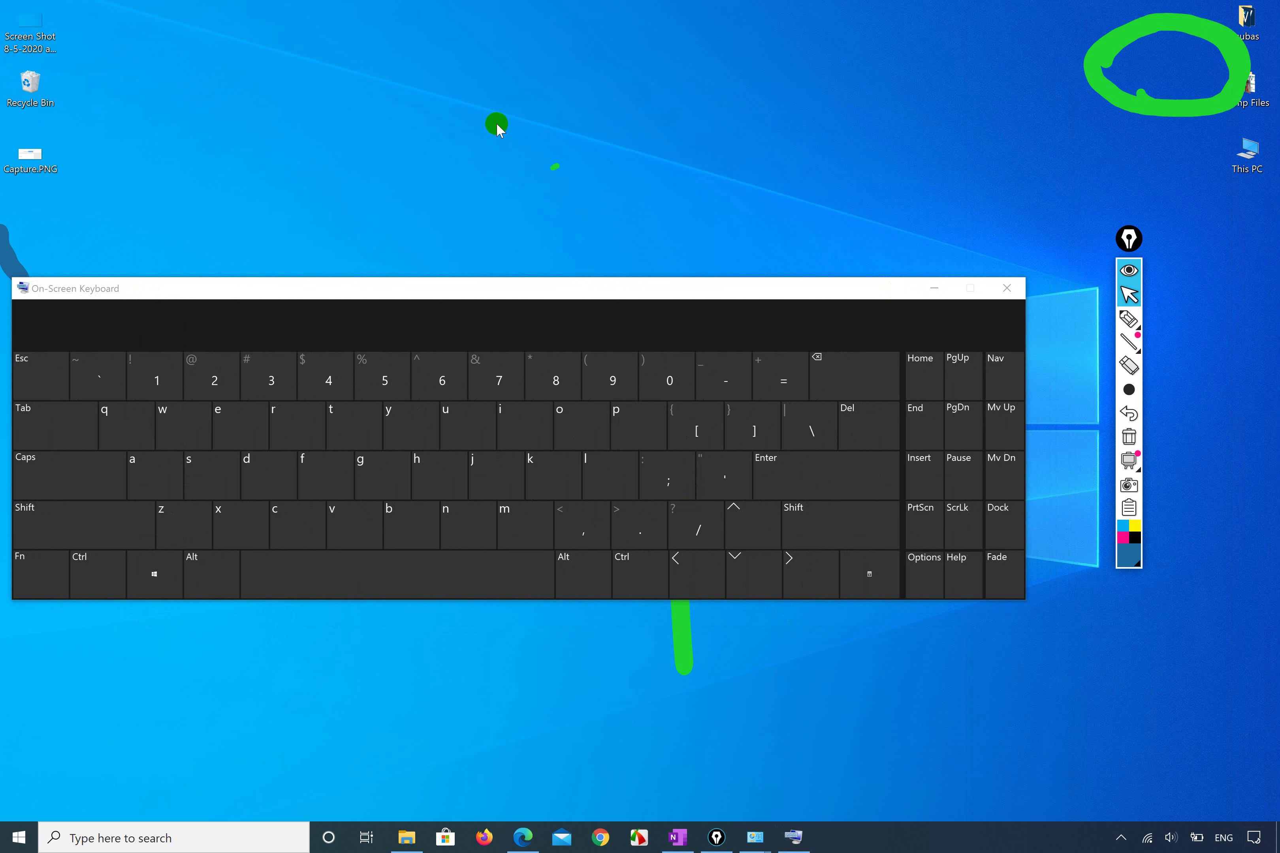
Demonstrate the Windows+A shortcut by showing and hiding the Action Center repeatedly.
{"action": "key", "text": "super+a"}
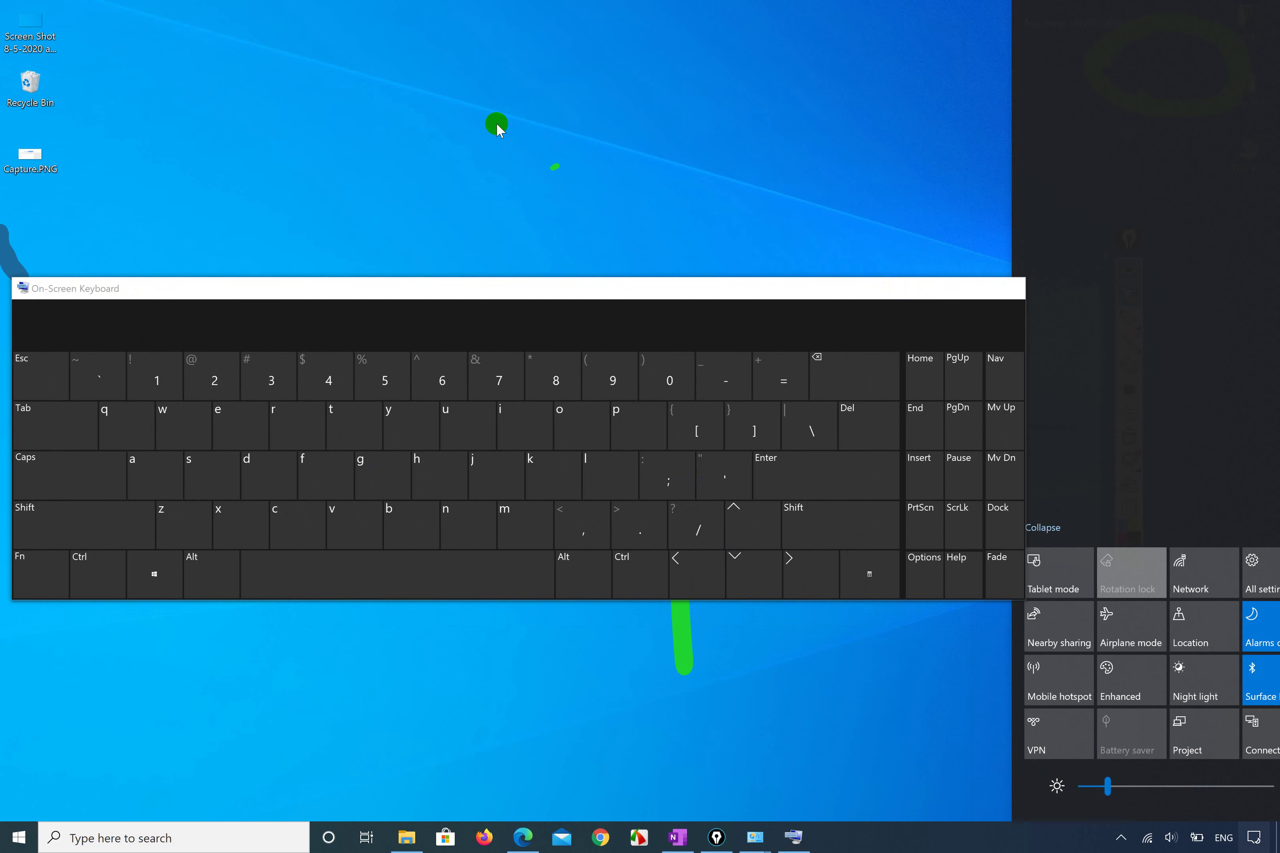
{"action": "right_click", "coordinate": [496, 122]}
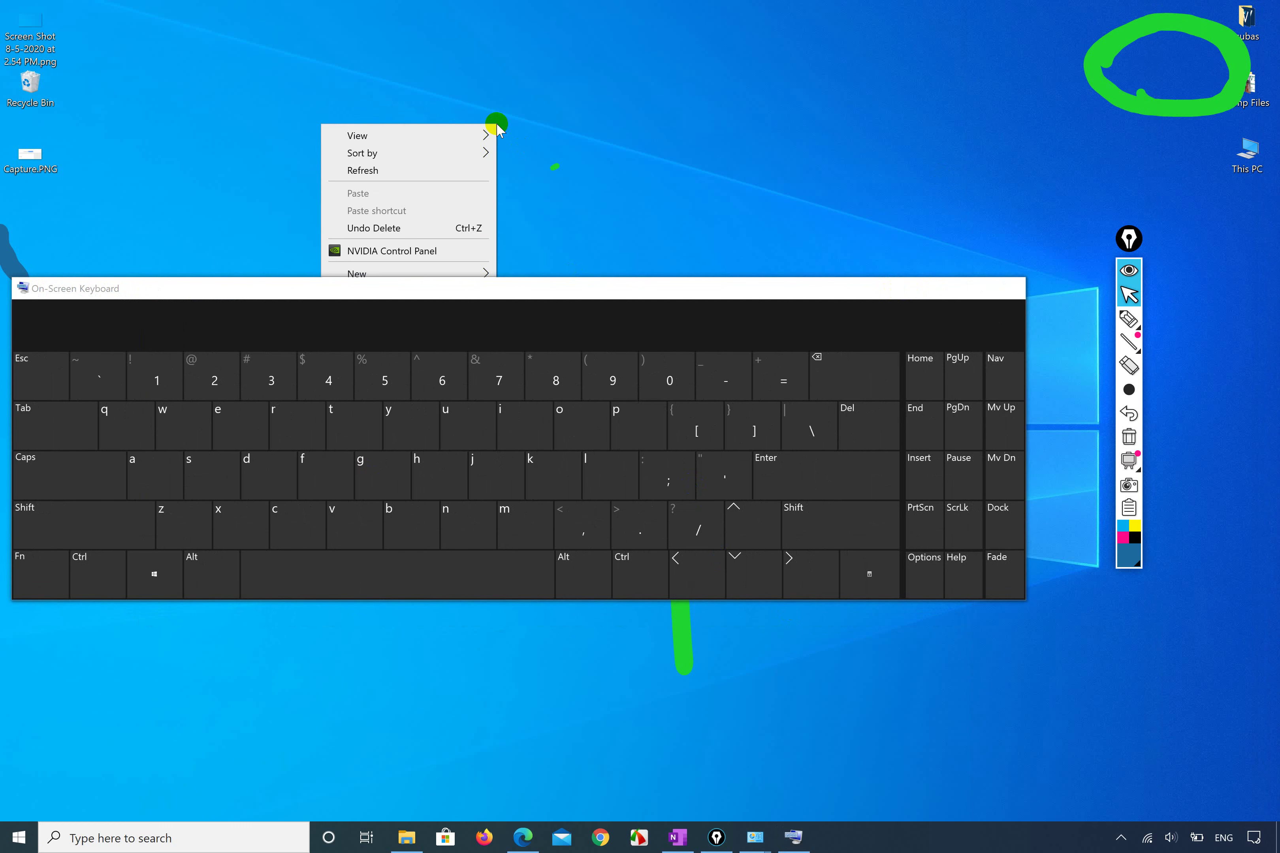
{"action": "left_click", "coordinate": [616, 126]}
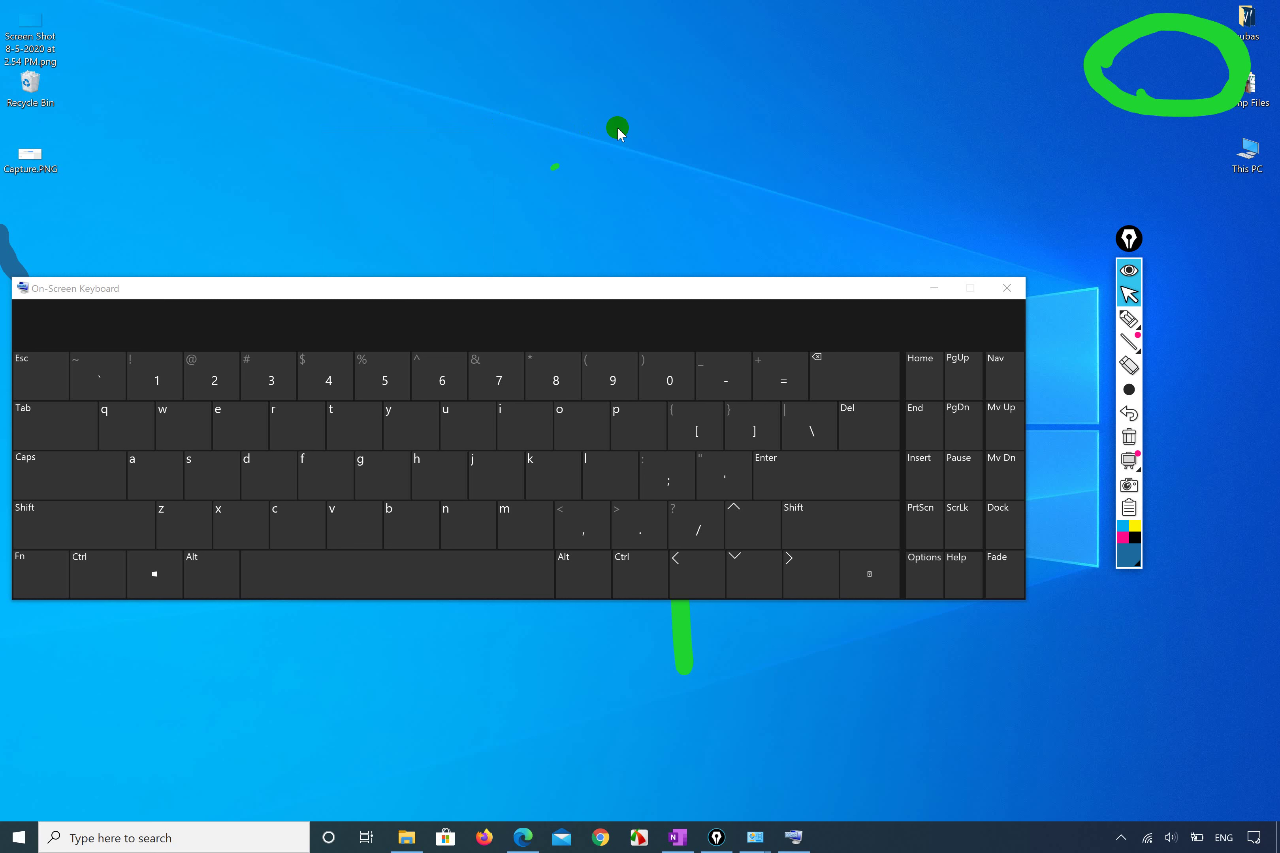
{"action": "key", "text": "super+a"}
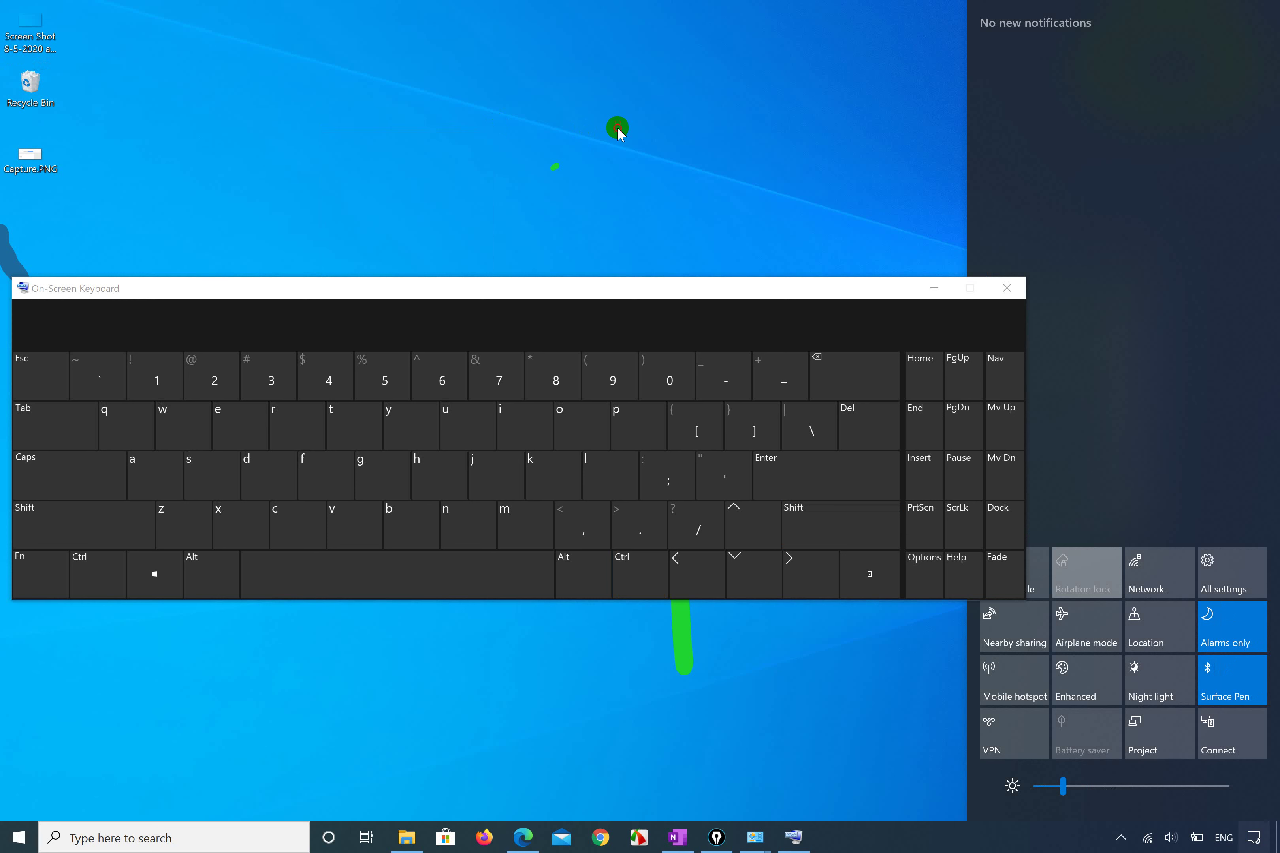
{"action": "key", "text": "super+a"}
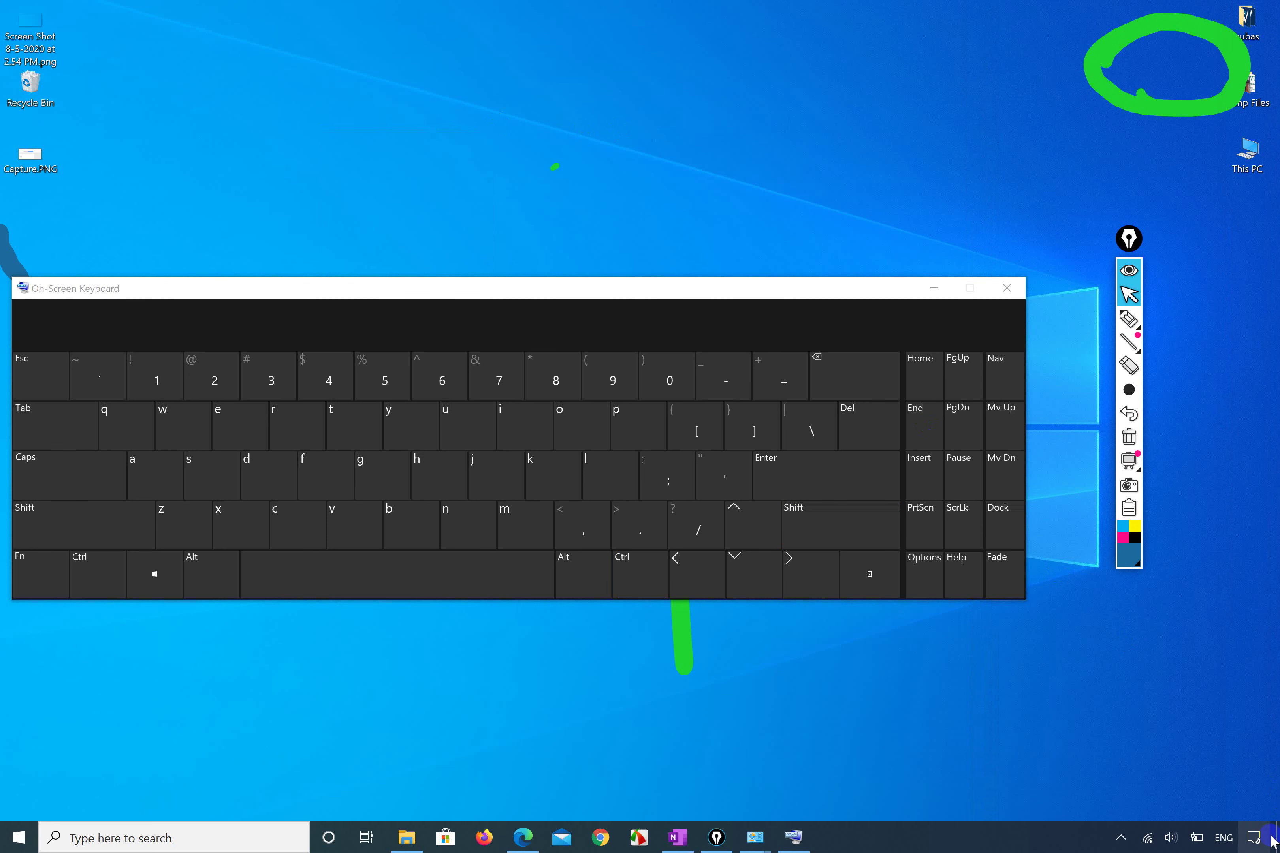
Change the on-screen pen colour to green and circle the notification area around the Action Center icon.
{"action": "left_click", "coordinate": [1129, 318]}
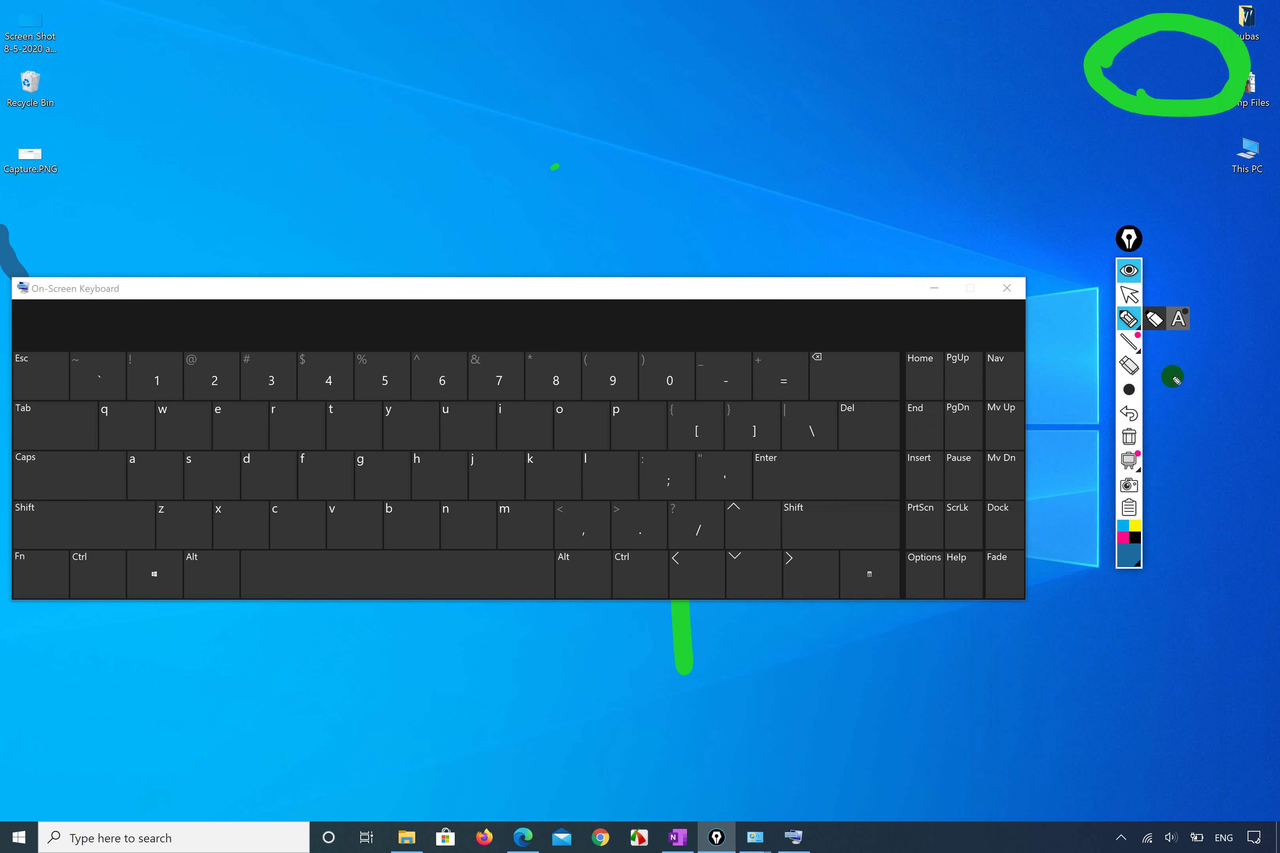
{"action": "left_click", "coordinate": [1203, 537]}
{"action": "left_click_drag", "start_coordinate": [1264, 719], "coordinate": [1178, 820]}
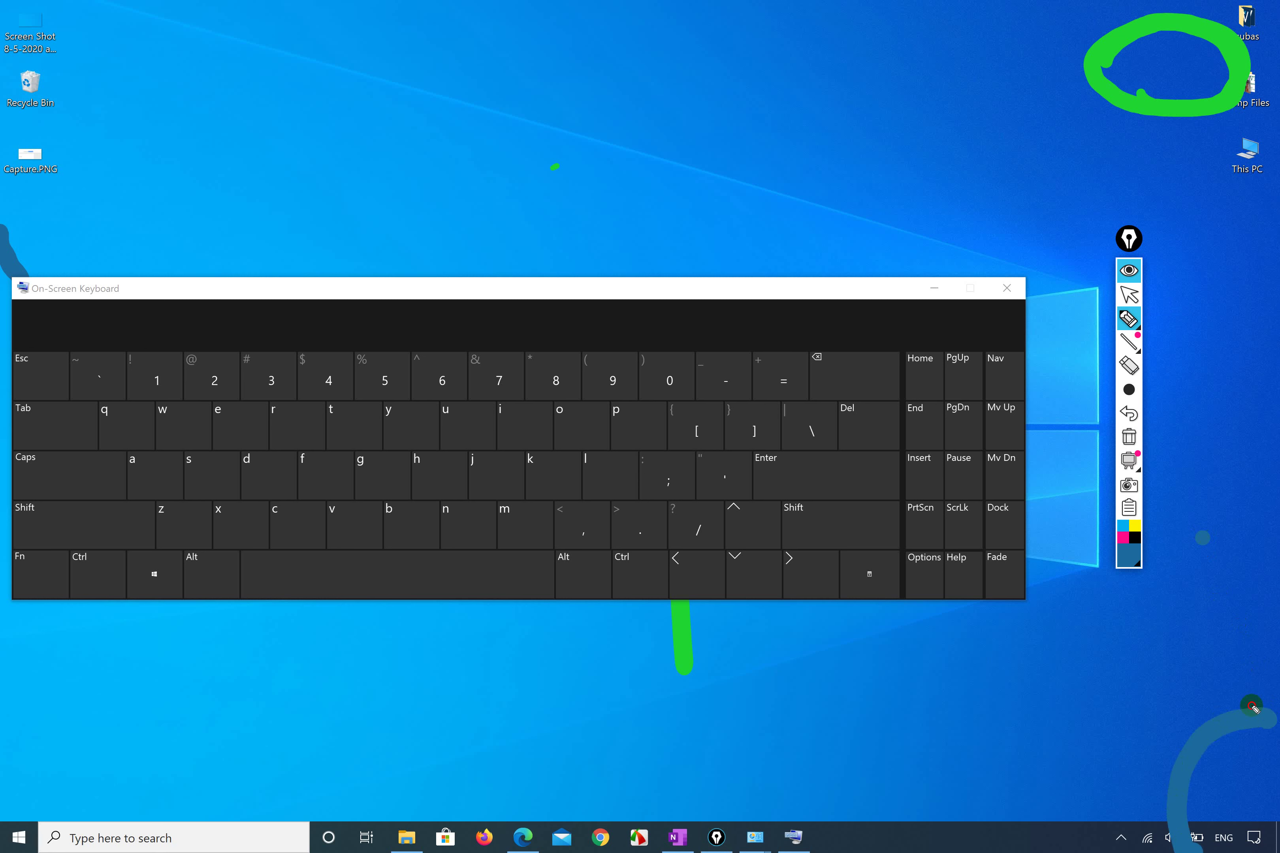
{"action": "left_click", "coordinate": [1130, 555]}
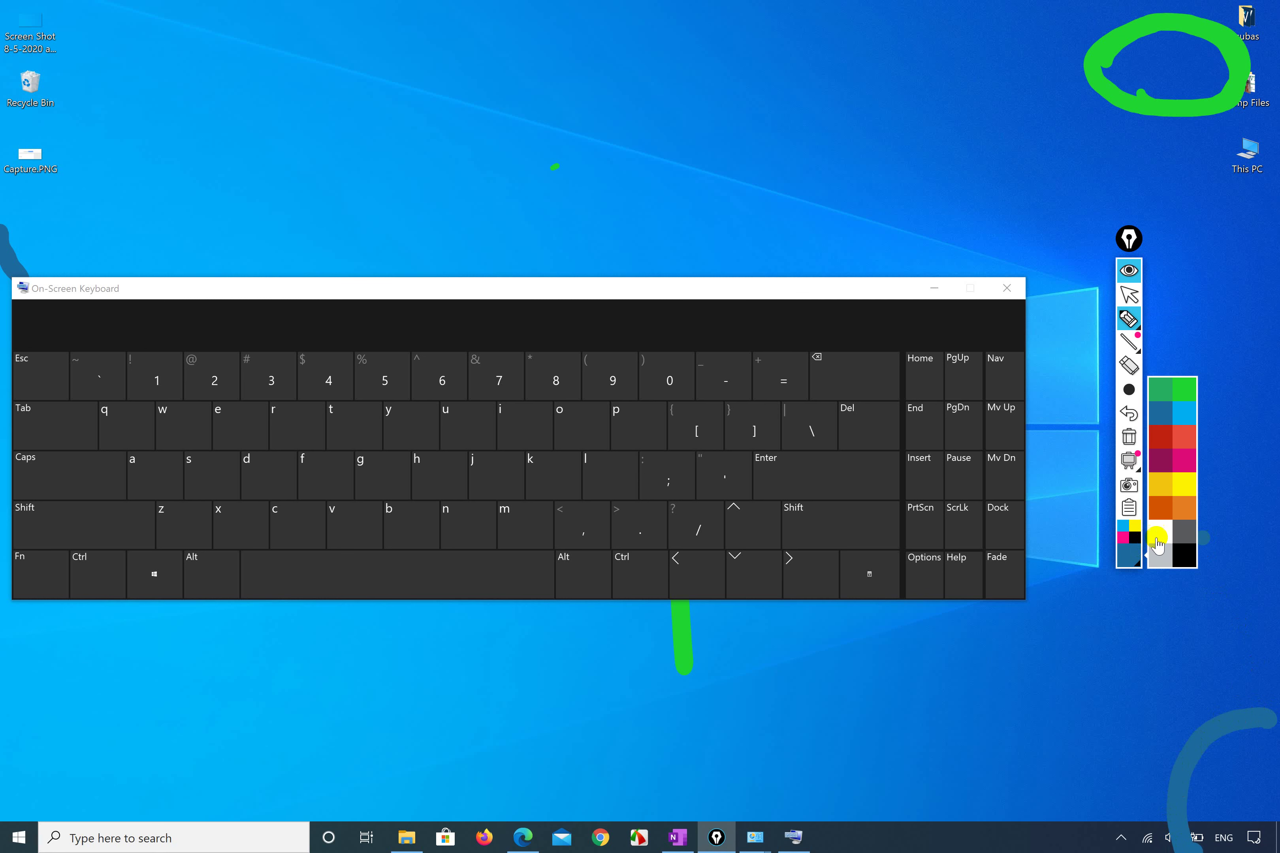
{"action": "left_click", "coordinate": [1184, 401]}
{"action": "left_click", "coordinate": [1246, 637]}
{"action": "left_click_drag", "start_coordinate": [1267, 709], "coordinate": [1174, 847]}
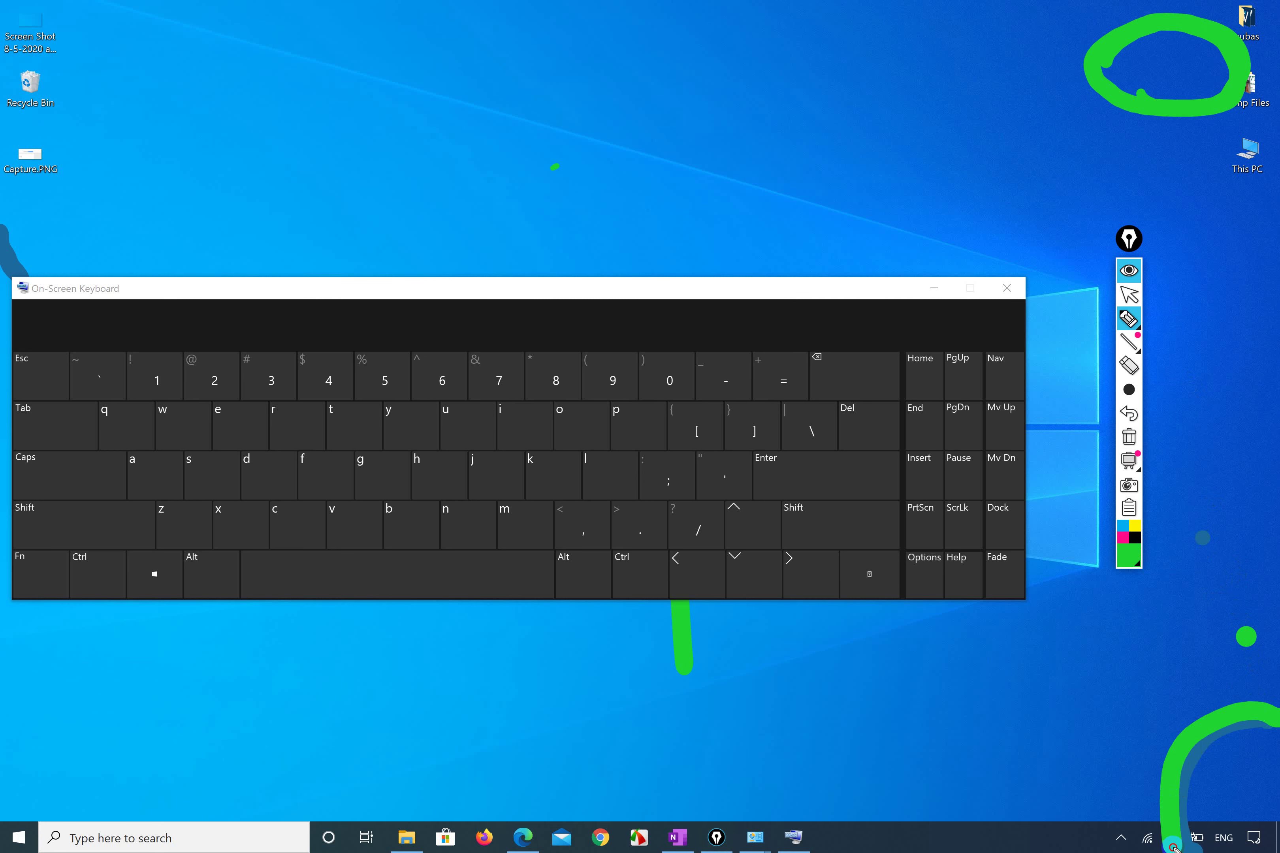
{"action": "mouse_move", "coordinate": [1262, 697]}
{"action": "left_mouse_down"}
{"action": "mouse_move", "coordinate": [1217, 851]}
{"action": "mouse_move", "coordinate": [1234, 850]}
{"action": "left_mouse_up"}
{"action": "left_click_drag", "start_coordinate": [1223, 724], "coordinate": [1228, 826]}
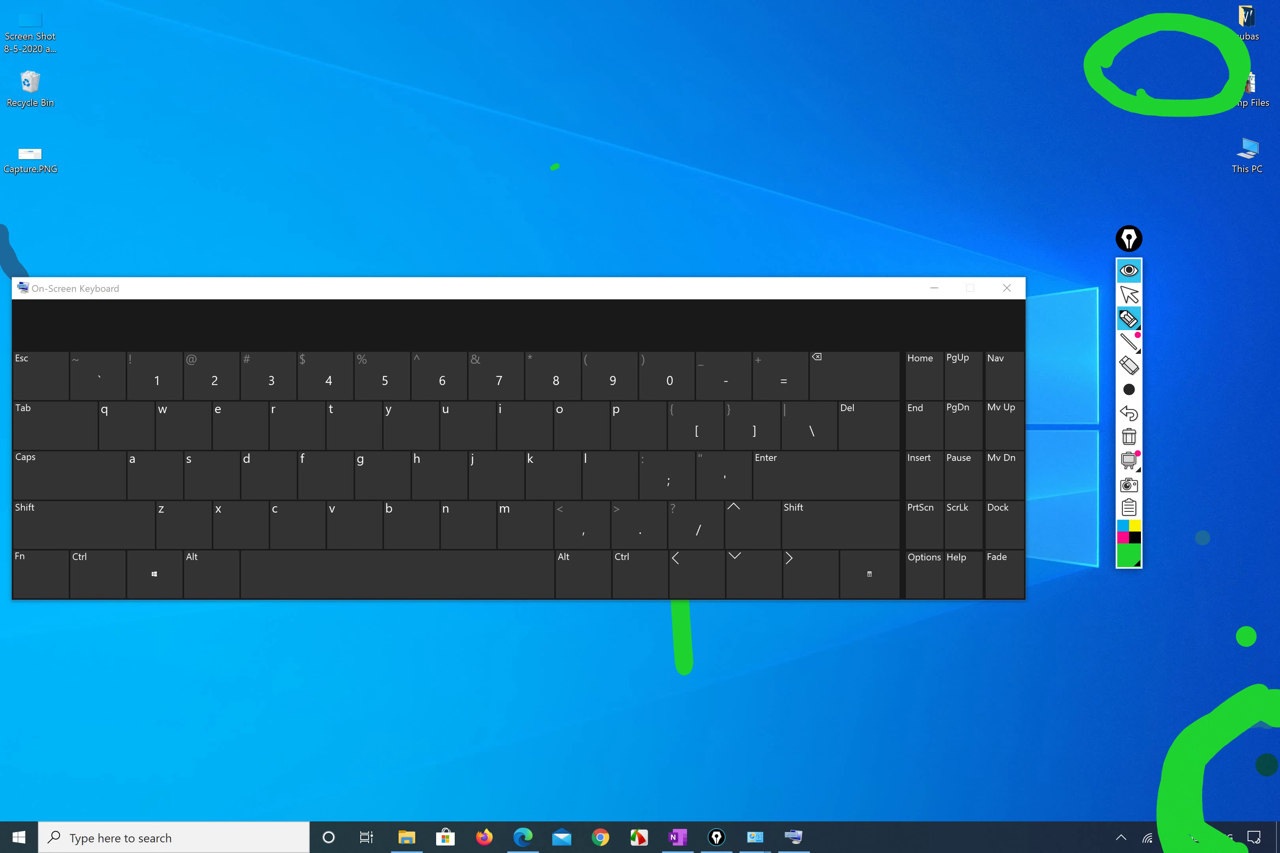
Return to the normal pointer, open the Action Center from the taskbar, and minimize the On-Screen Keyboard.
{"action": "left_click", "coordinate": [1129, 296]}
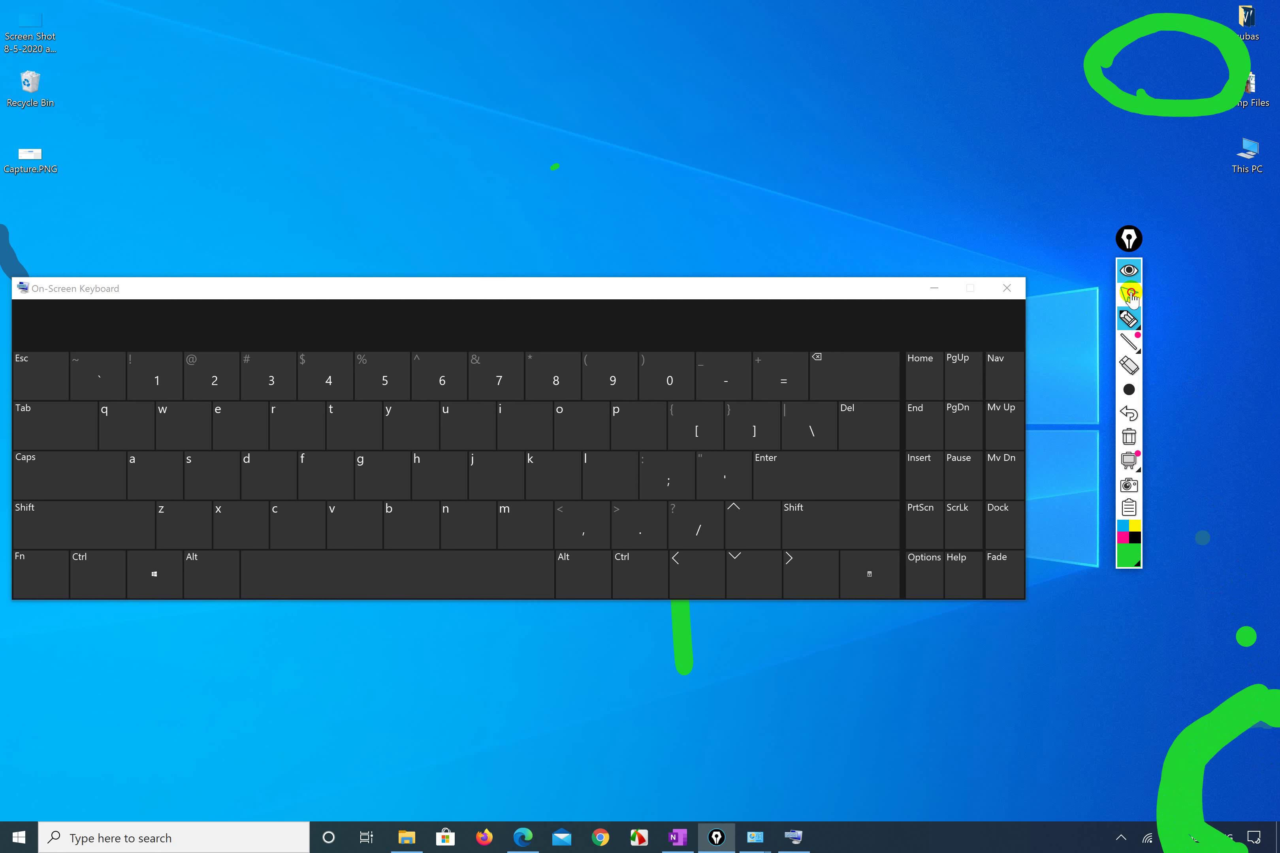
{"action": "left_click", "coordinate": [1256, 837]}
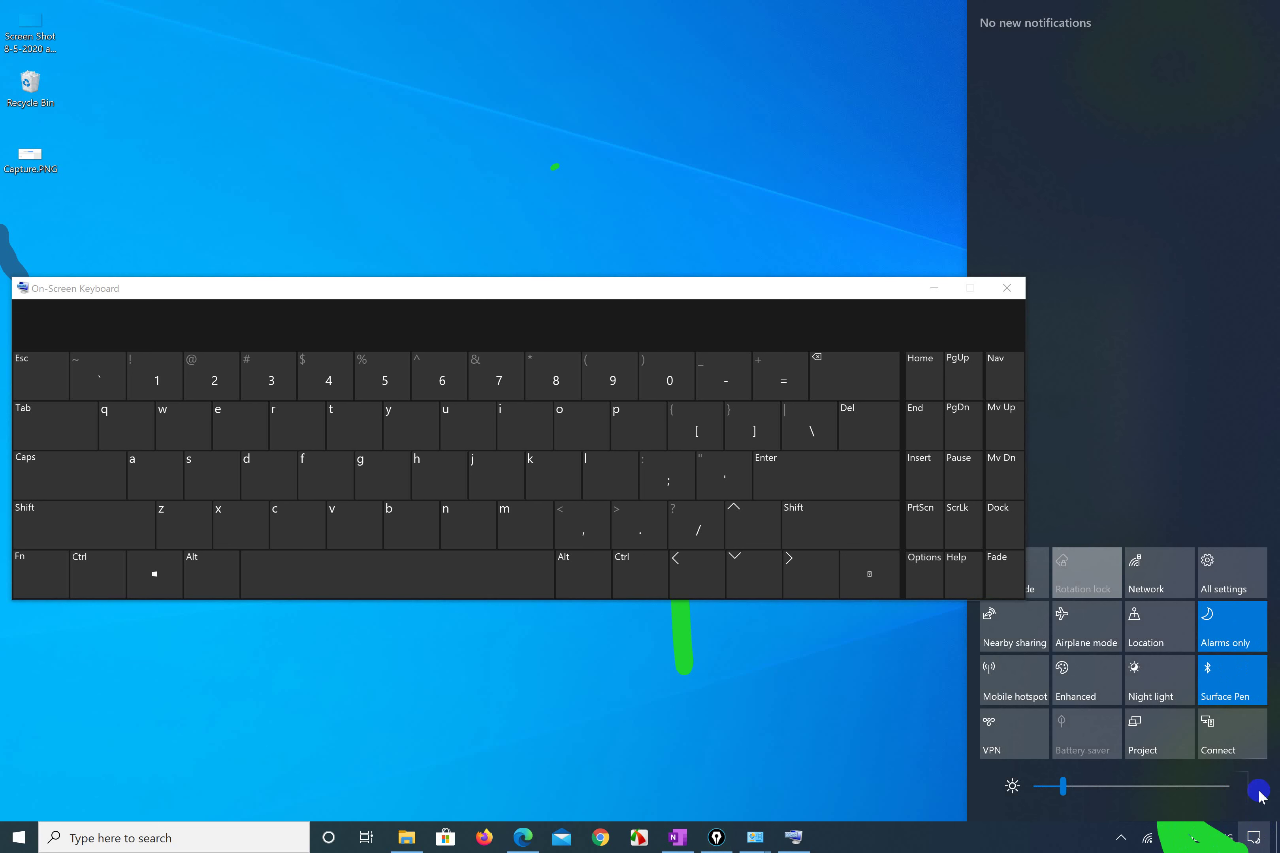
{"action": "left_click", "coordinate": [939, 288]}
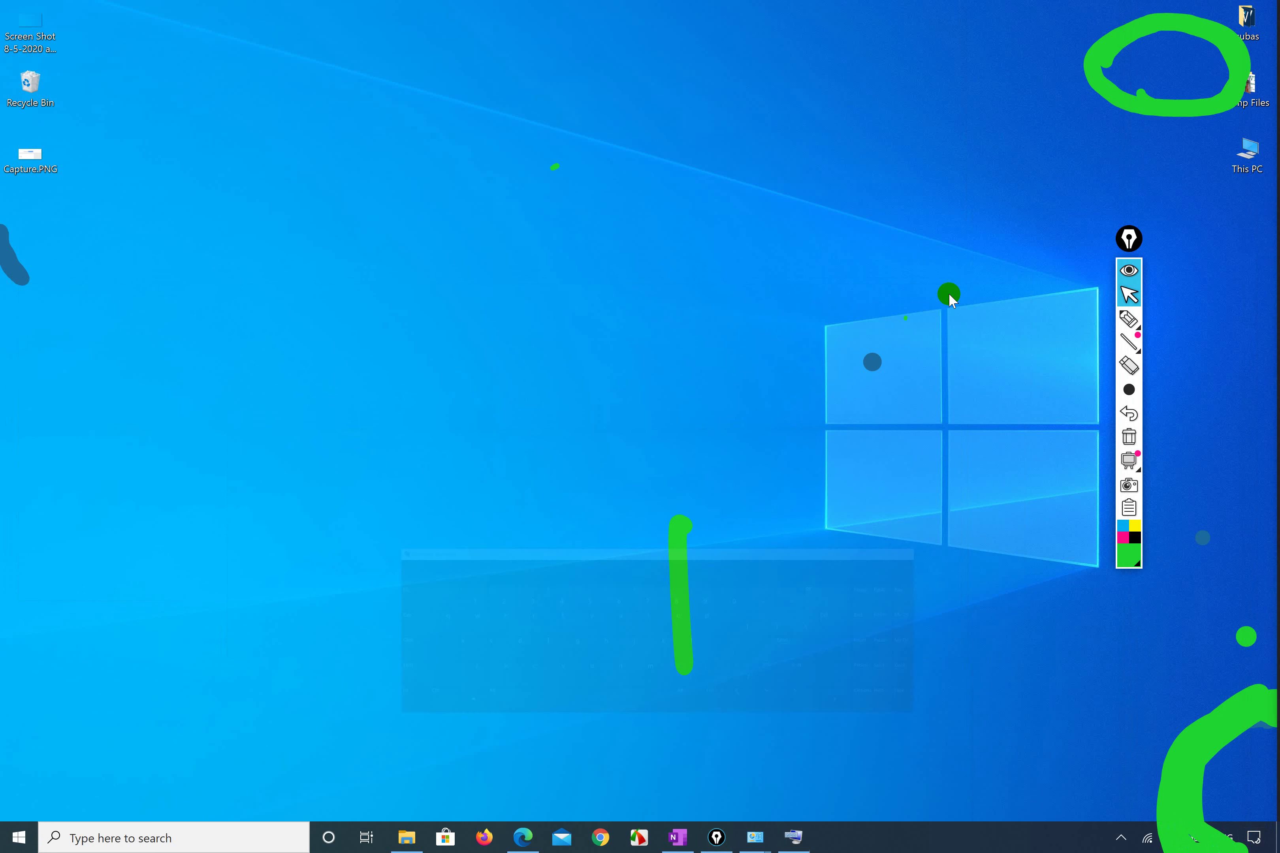
Toggle Battery saver on and off in the Action Center, and raise the screen brightness to about three quarters.
{"action": "left_click", "coordinate": [1254, 837]}
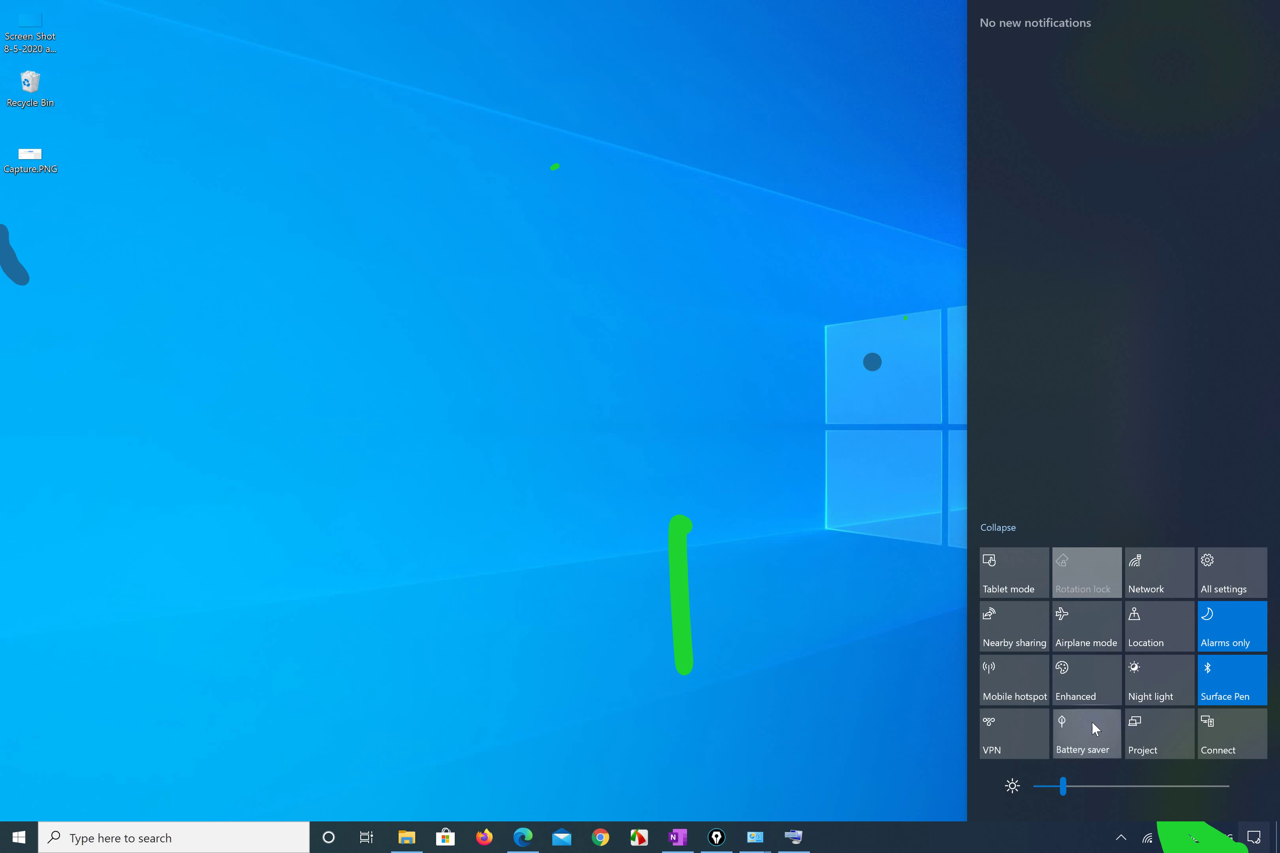
{"action": "left_click", "coordinate": [1092, 723]}
{"action": "left_click", "coordinate": [1093, 721]}
{"action": "left_click", "coordinate": [1064, 786]}
{"action": "left_click_drag", "start_coordinate": [1068, 788], "coordinate": [1096, 788]}
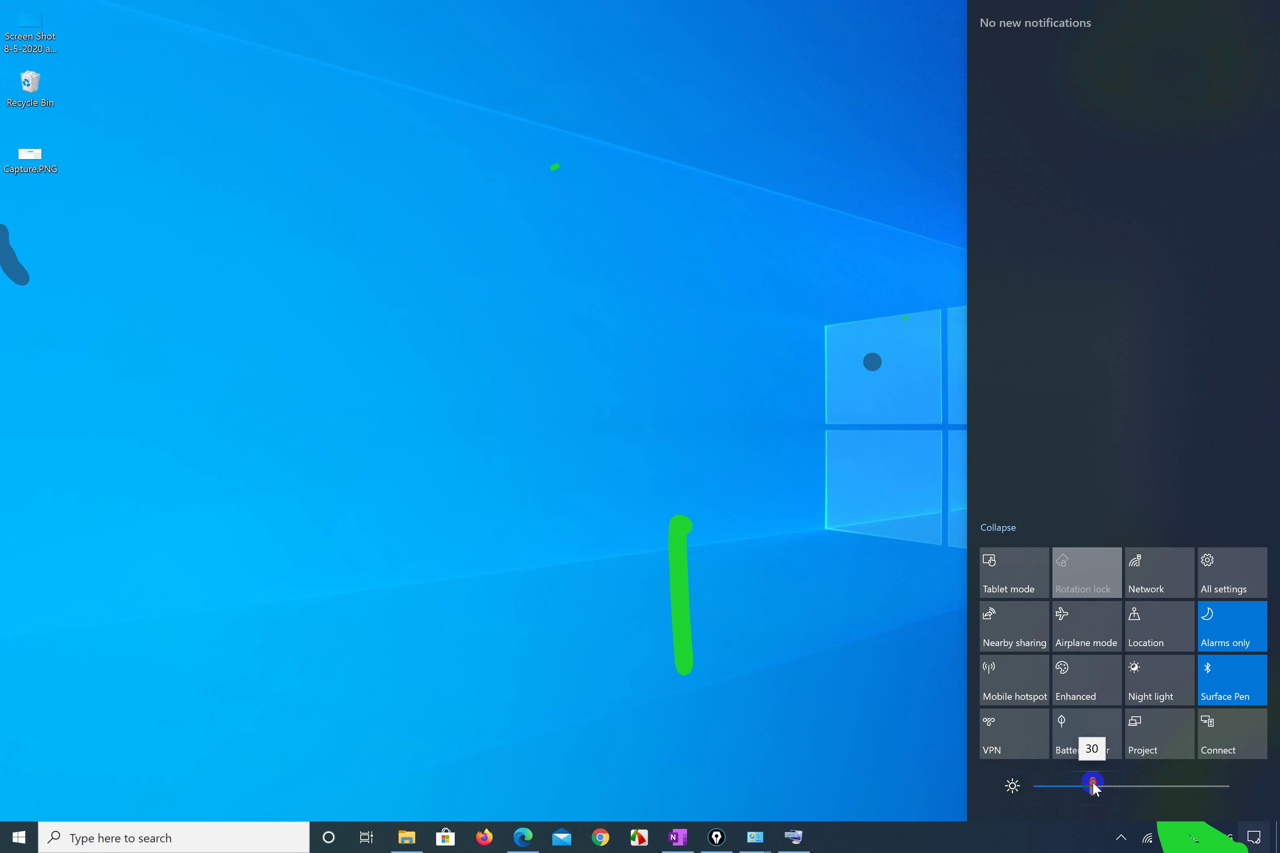
{"action": "left_click_drag", "start_coordinate": [1093, 783], "coordinate": [1179, 796]}
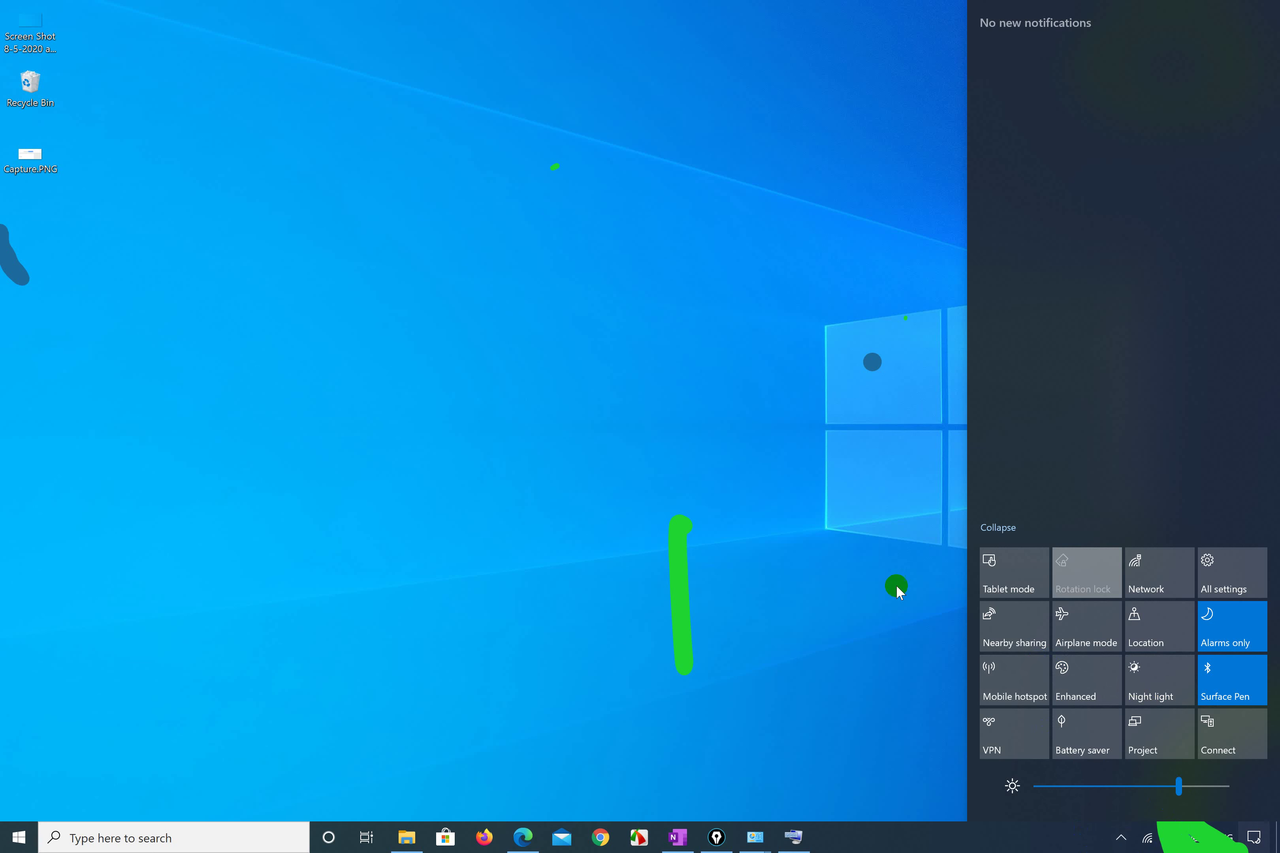
{"action": "left_click", "coordinate": [830, 476]}
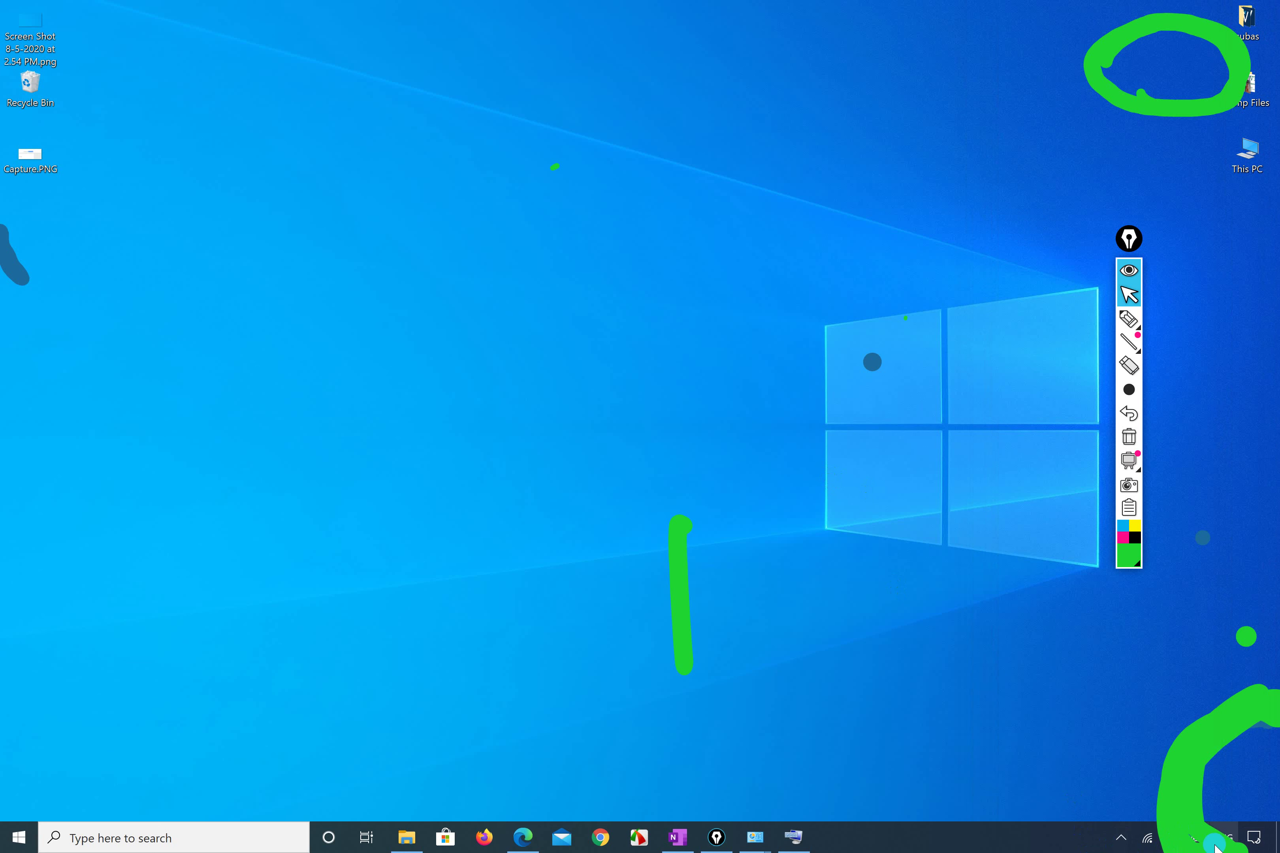
{"action": "left_click", "coordinate": [1256, 836]}
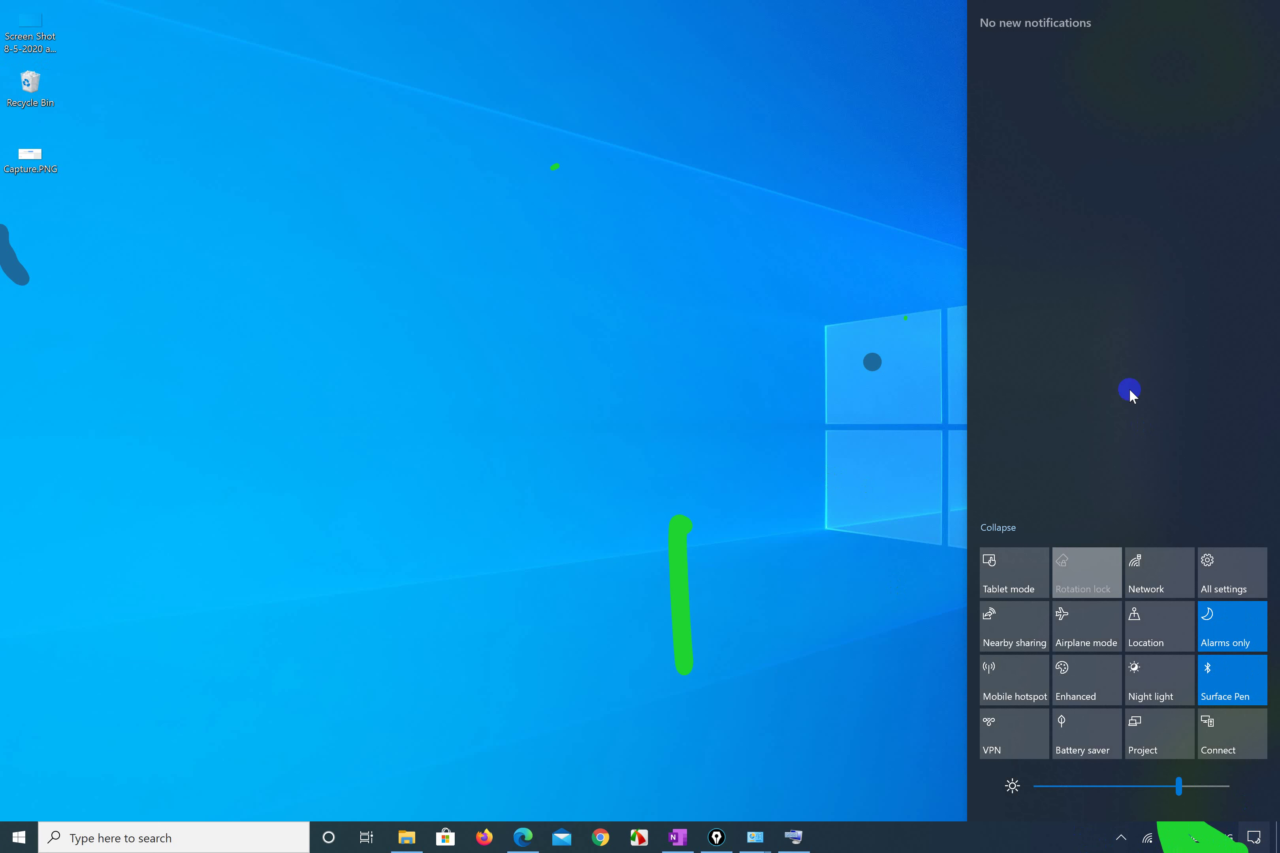
{"action": "left_click", "coordinate": [692, 379]}
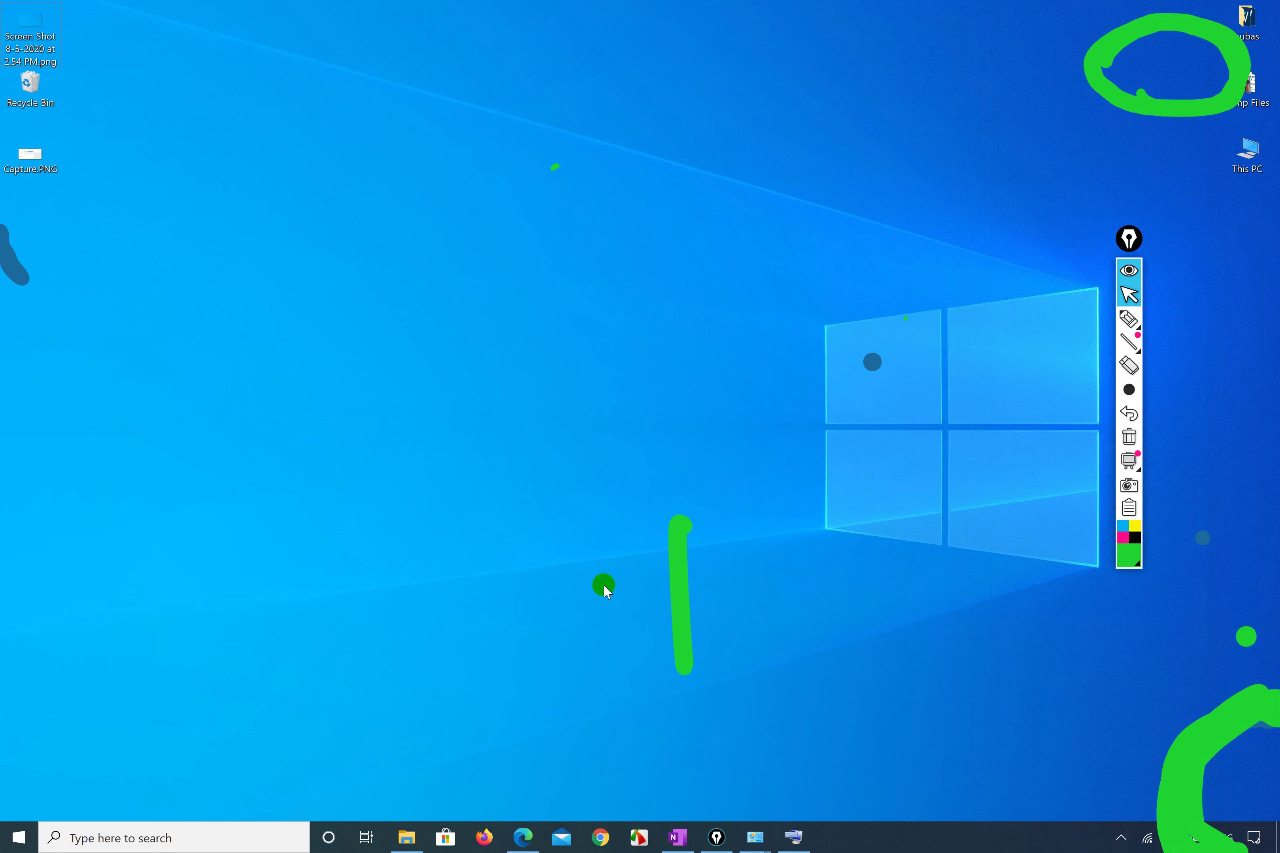
Switch to the OneNote course page, highlight Jump list in the heading, clear the selection, and show the desktop.
{"action": "mouse_move", "coordinate": [522, 836]}
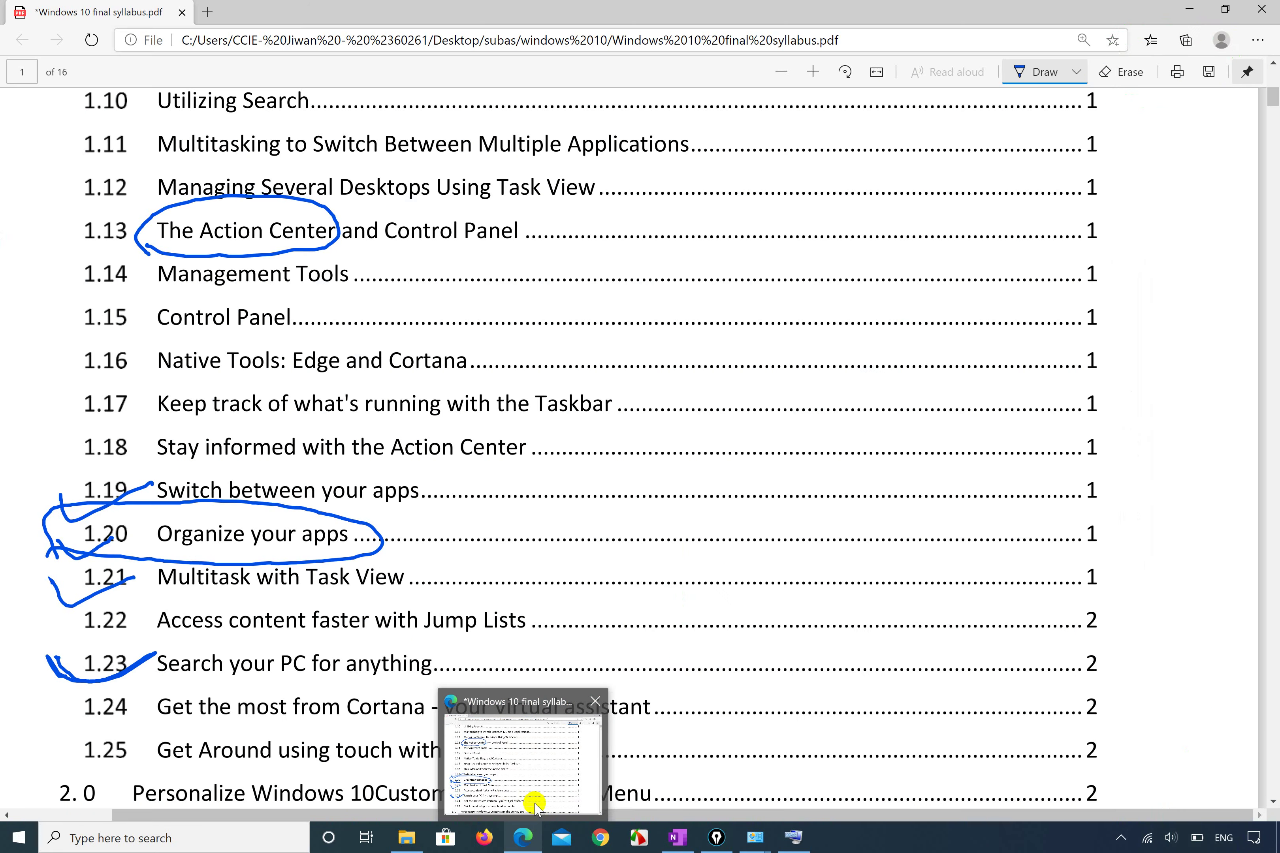
{"action": "mouse_move", "coordinate": [676, 845]}
{"action": "left_click", "coordinate": [677, 847]}
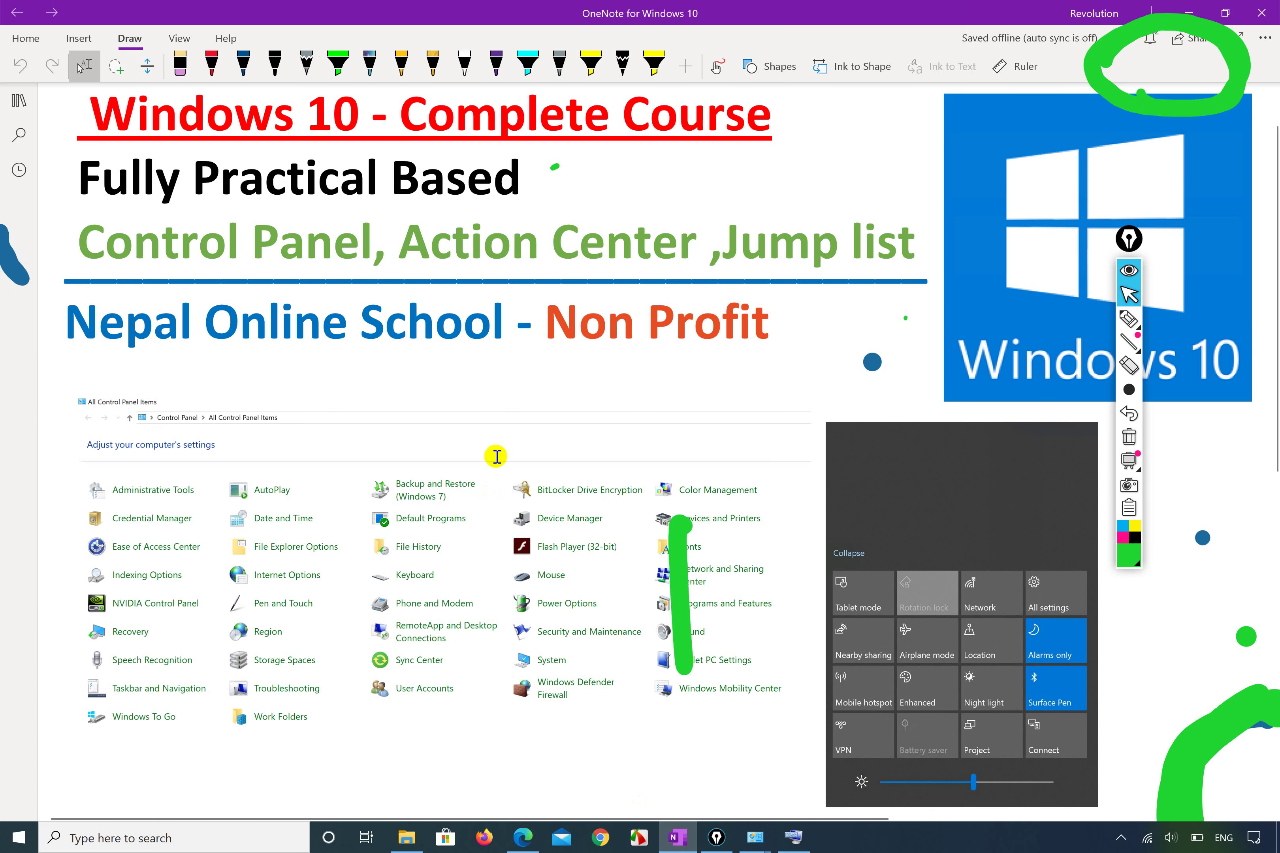
{"action": "left_click_drag", "start_coordinate": [722, 248], "coordinate": [781, 246]}
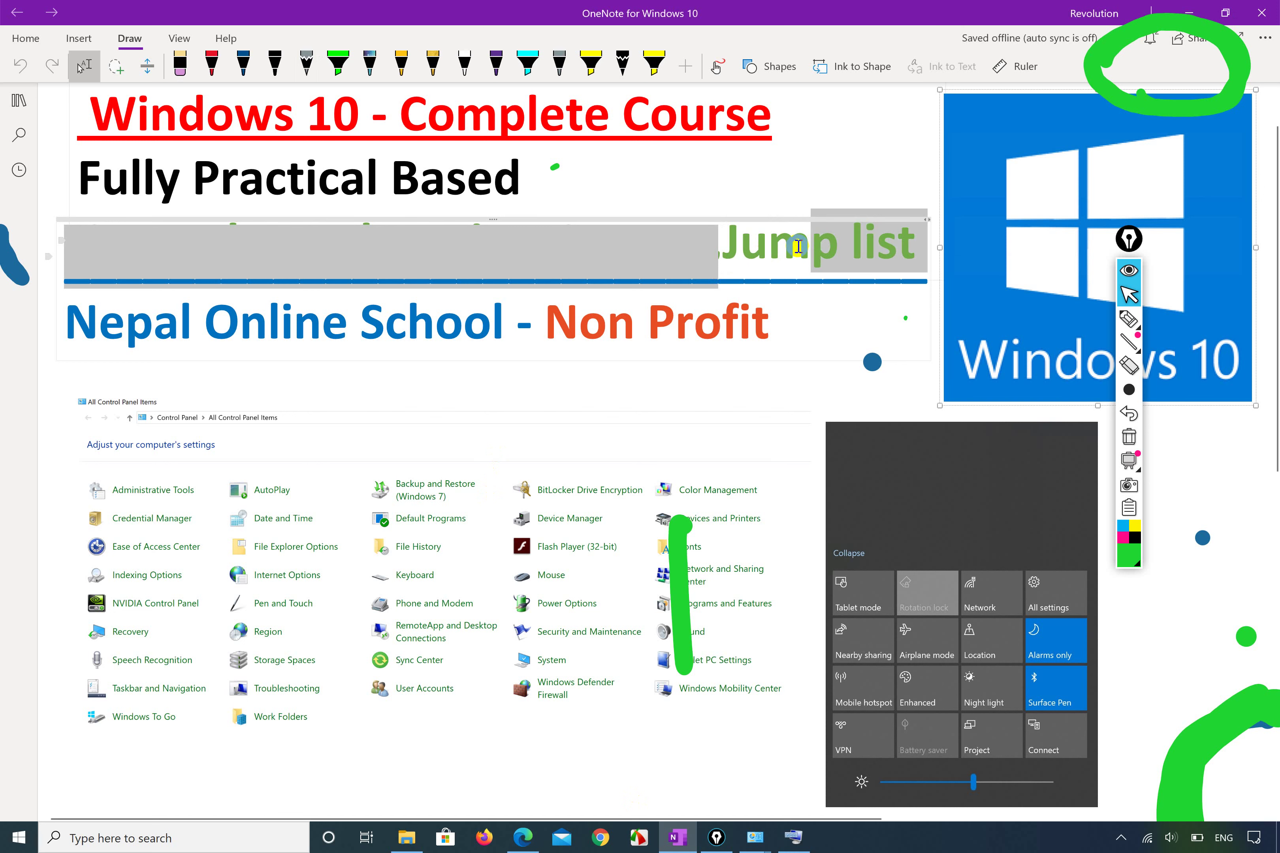
{"action": "left_click", "coordinate": [788, 168]}
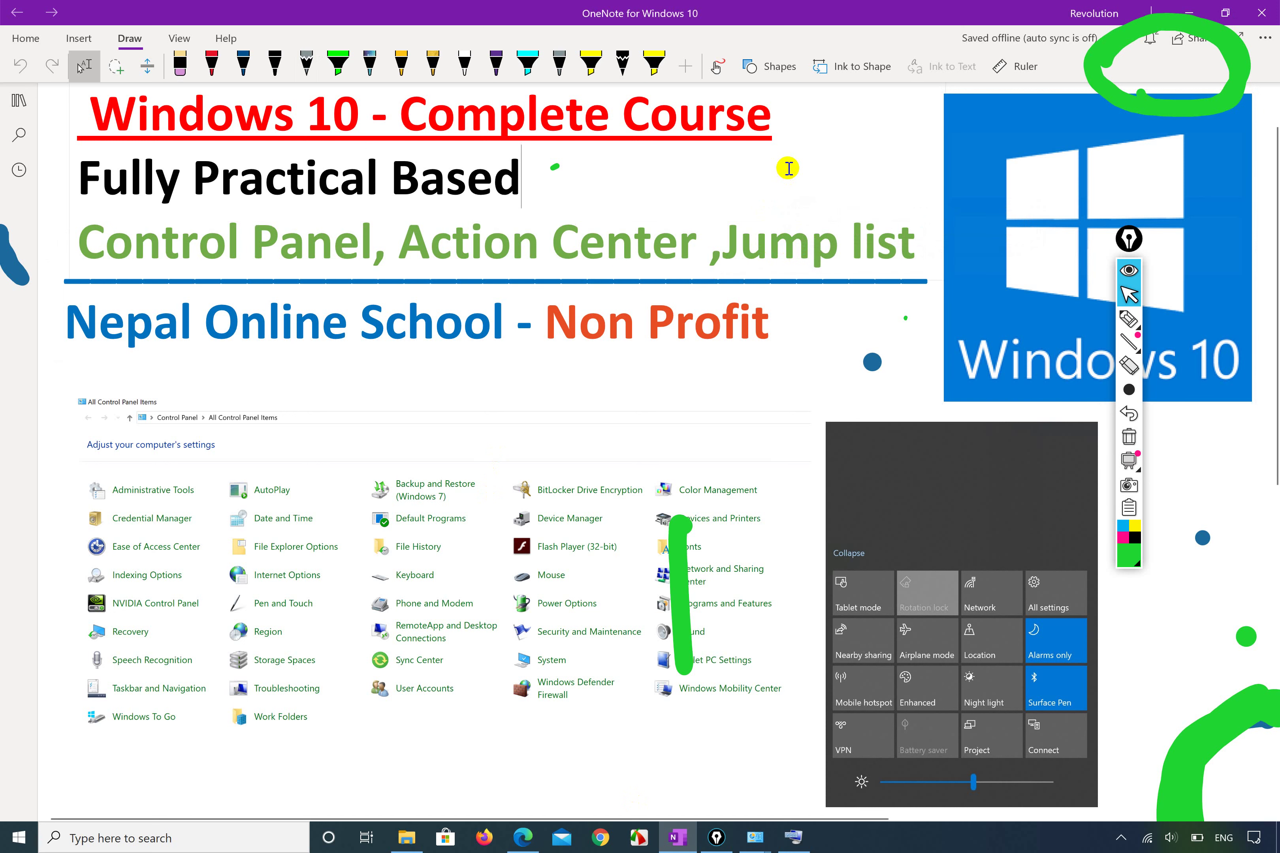
{"action": "key", "text": "super+d"}
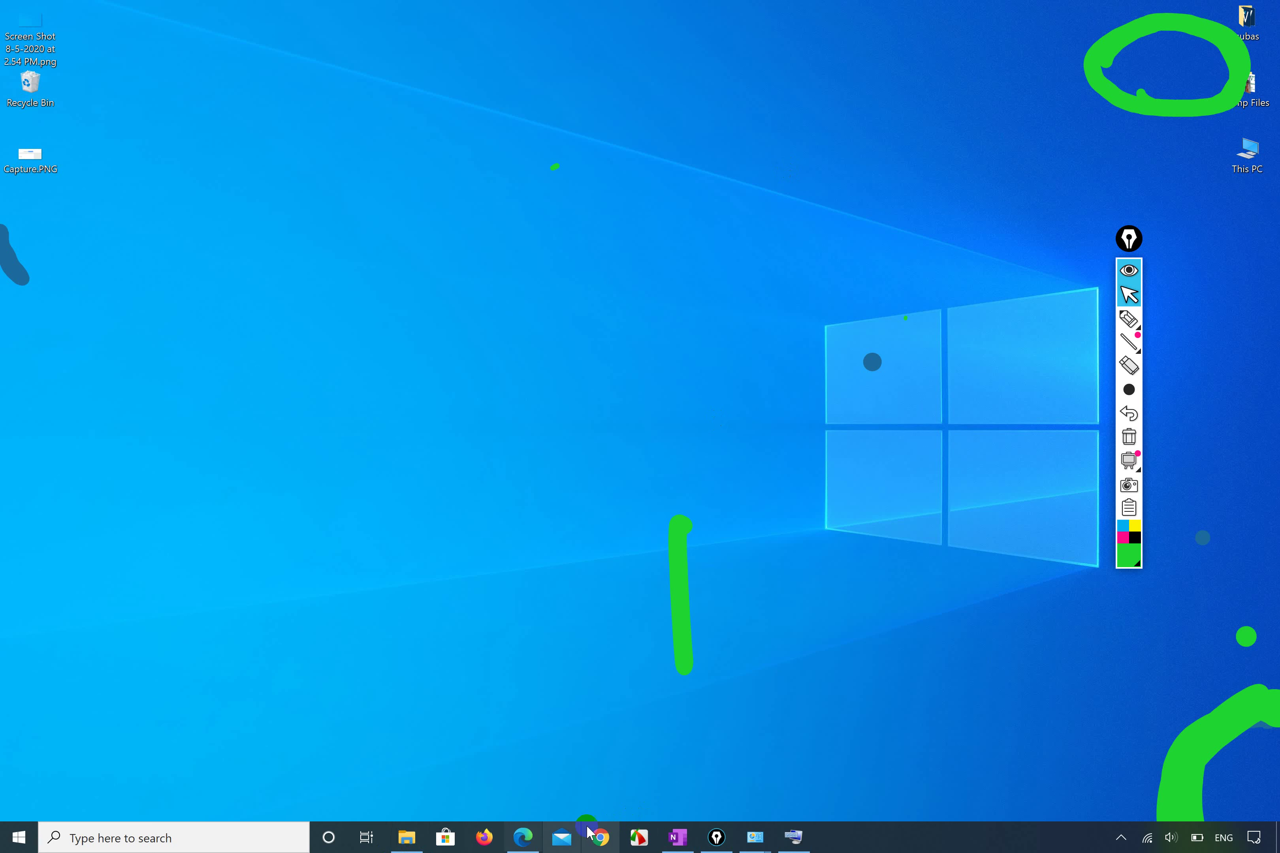
{"action": "mouse_move", "coordinate": [408, 843]}
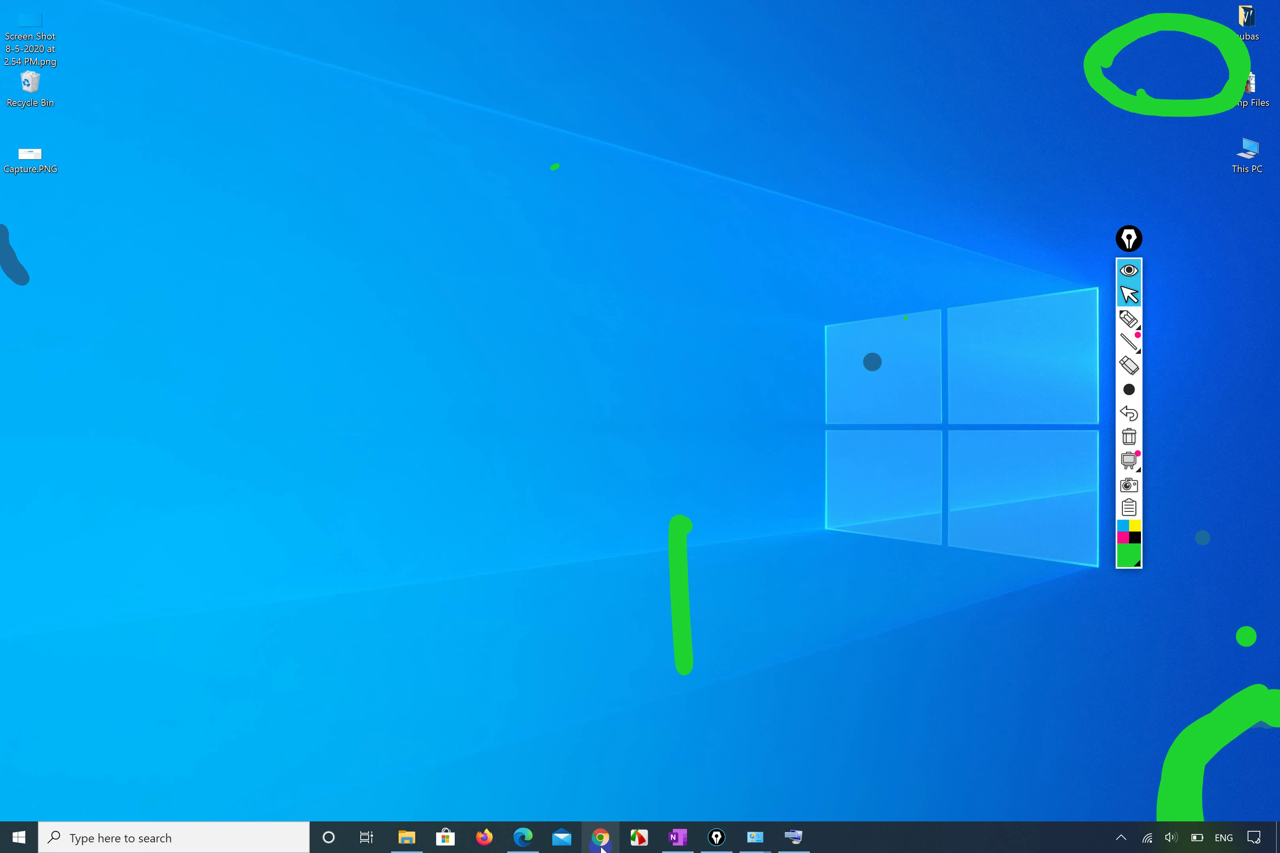
Draw a green mouse diagram on the desktop, mark its right button with a check mark, and return to the normal pointer.
{"action": "left_click", "coordinate": [1128, 318]}
{"action": "mouse_move", "coordinate": [523, 199]}
{"action": "left_mouse_down"}
{"action": "mouse_move", "coordinate": [520, 447]}
{"action": "mouse_move", "coordinate": [932, 274]}
{"action": "mouse_move", "coordinate": [663, 440]}
{"action": "mouse_move", "coordinate": [534, 360]}
{"action": "mouse_move", "coordinate": [911, 337]}
{"action": "left_mouse_up"}
{"action": "left_click_drag", "start_coordinate": [717, 358], "coordinate": [723, 449]}
{"action": "mouse_move", "coordinate": [825, 392]}
{"action": "left_mouse_down"}
{"action": "mouse_move", "coordinate": [849, 420]}
{"action": "mouse_move", "coordinate": [961, 329]}
{"action": "left_mouse_up"}
{"action": "left_click_drag", "start_coordinate": [845, 430], "coordinate": [978, 300]}
{"action": "left_click_drag", "start_coordinate": [804, 426], "coordinate": [805, 364]}
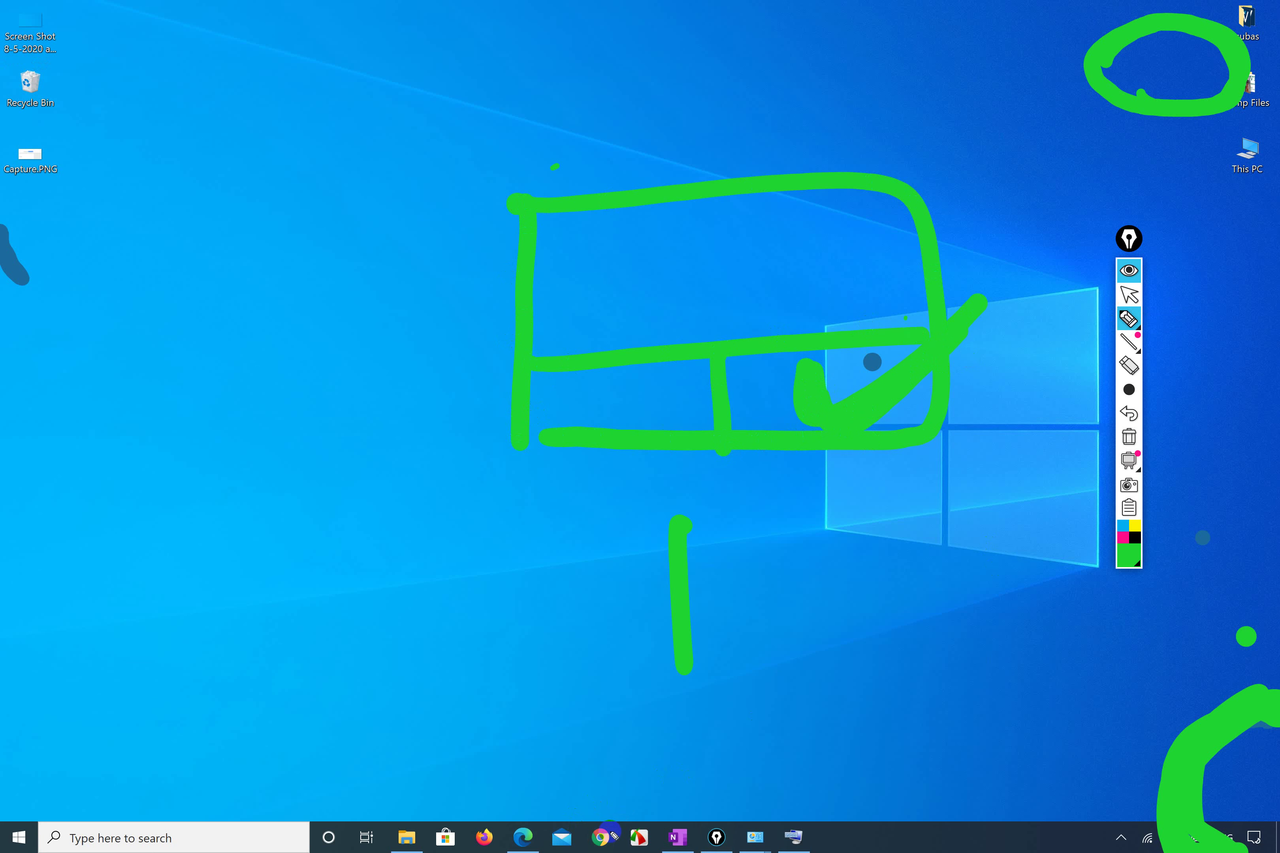
{"action": "left_click", "coordinate": [1129, 295]}
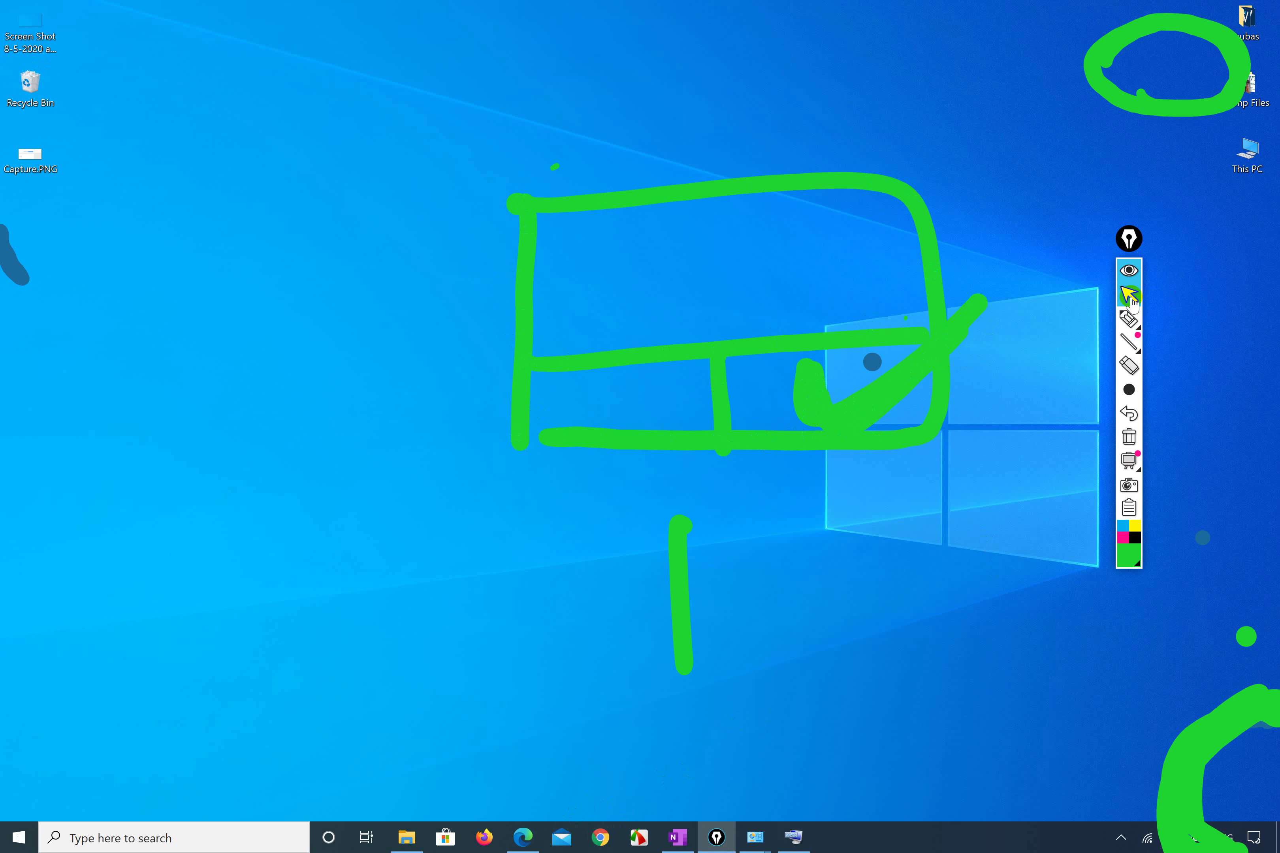
Show Google Chrome's jump list, then search Windows for "chrome" to view the same entries and close the search.
{"action": "right_click", "coordinate": [598, 838]}
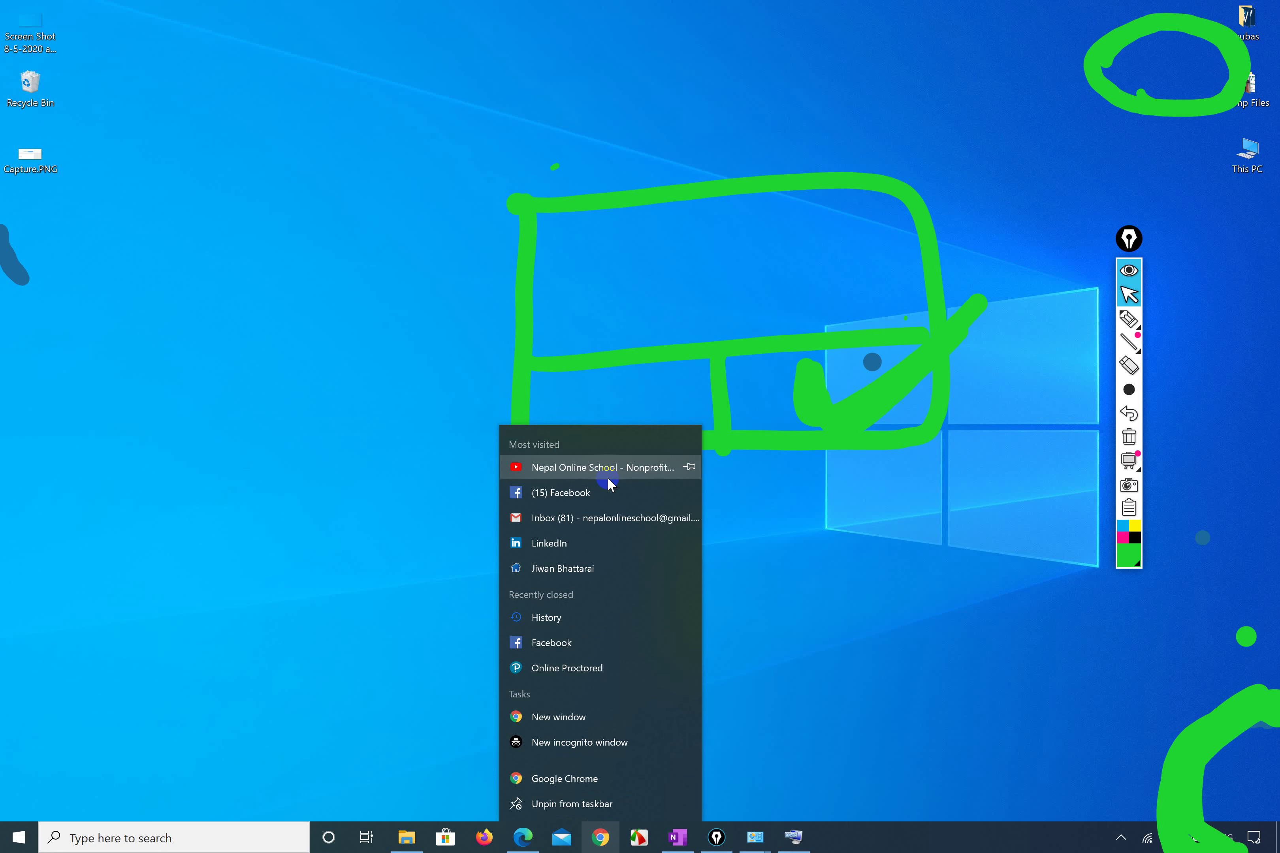
{"action": "left_click_drag", "start_coordinate": [681, 522], "coordinate": [685, 669]}
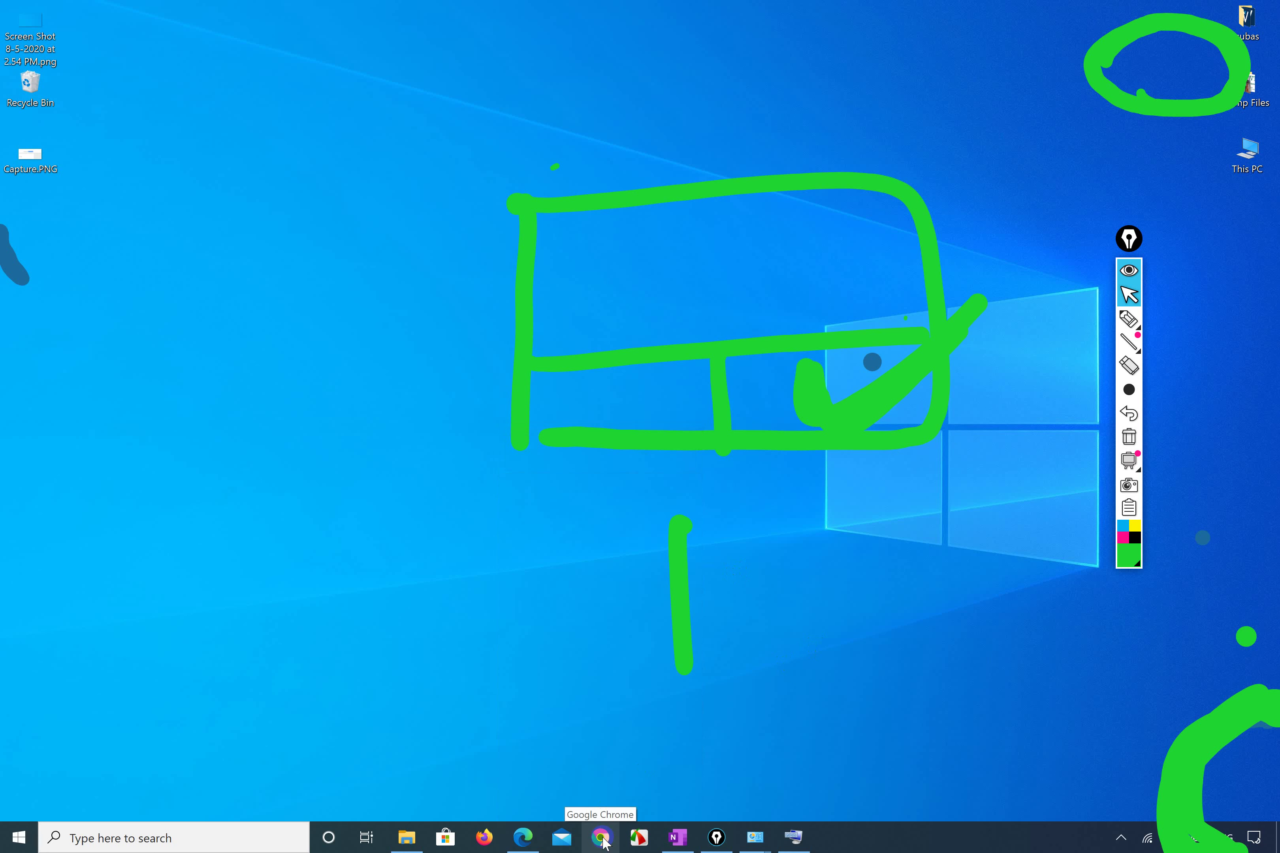
{"action": "left_click", "coordinate": [94, 840]}
{"action": "type", "text": "chrome"}
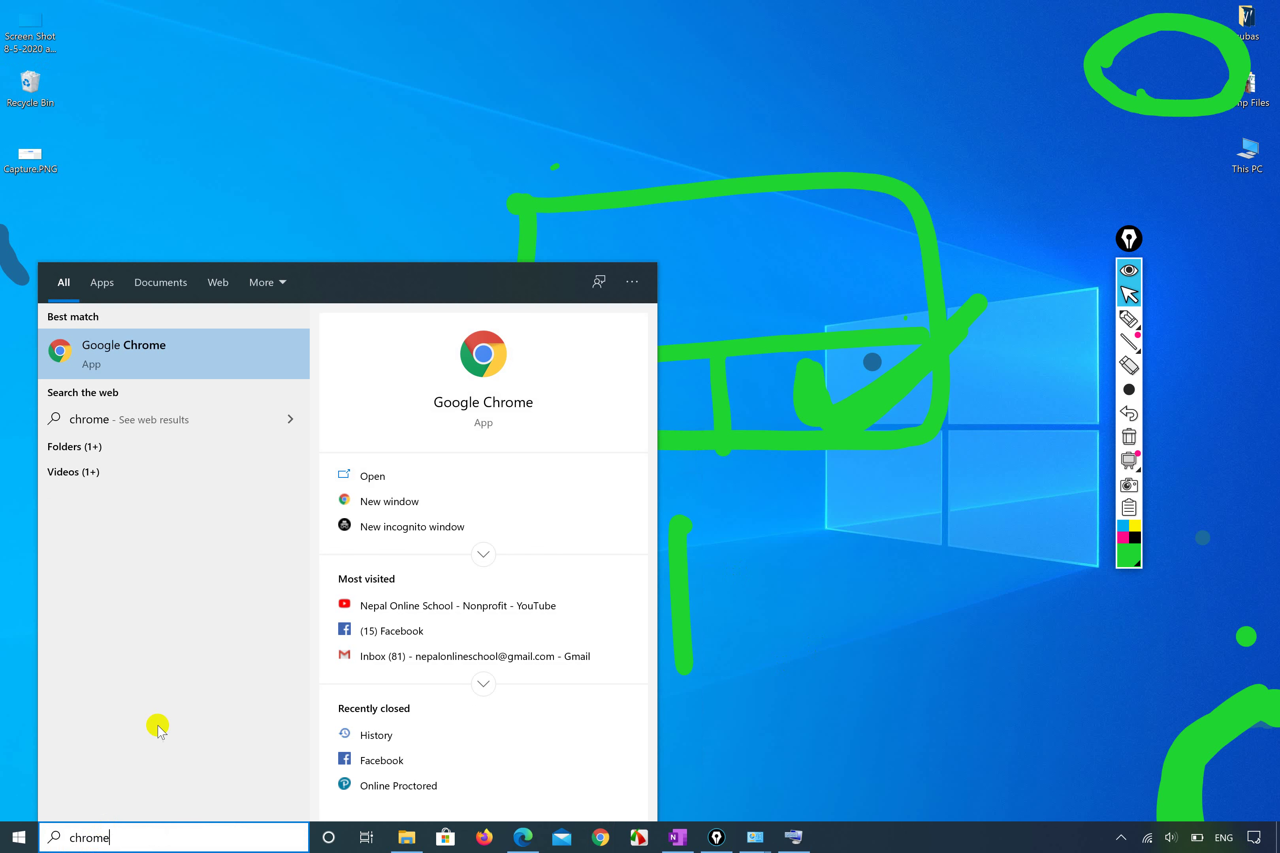
{"action": "left_click", "coordinate": [271, 110]}
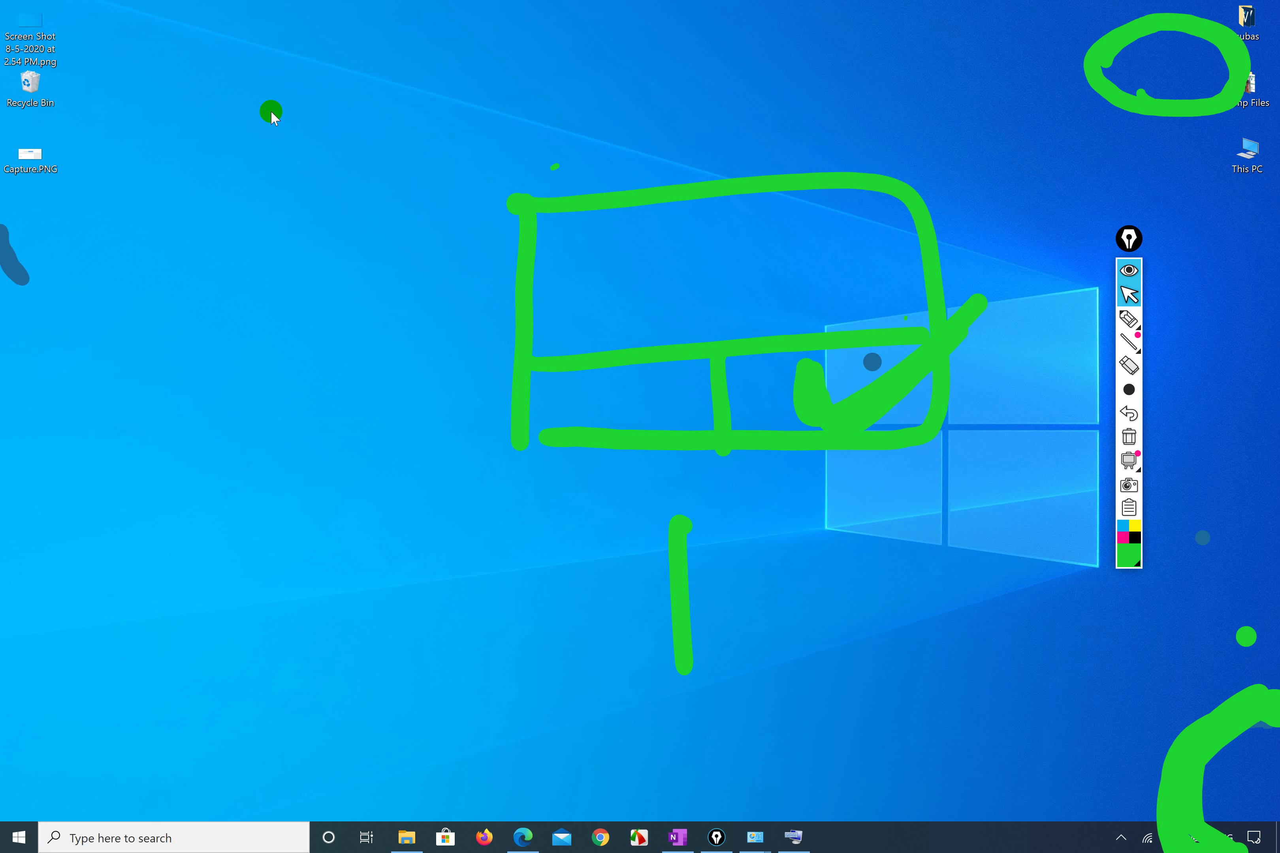
Pin the Gmail inbox and LinkedIn entries in the Google Chrome jump list and check its pinned section.
{"action": "right_click", "coordinate": [603, 843]}
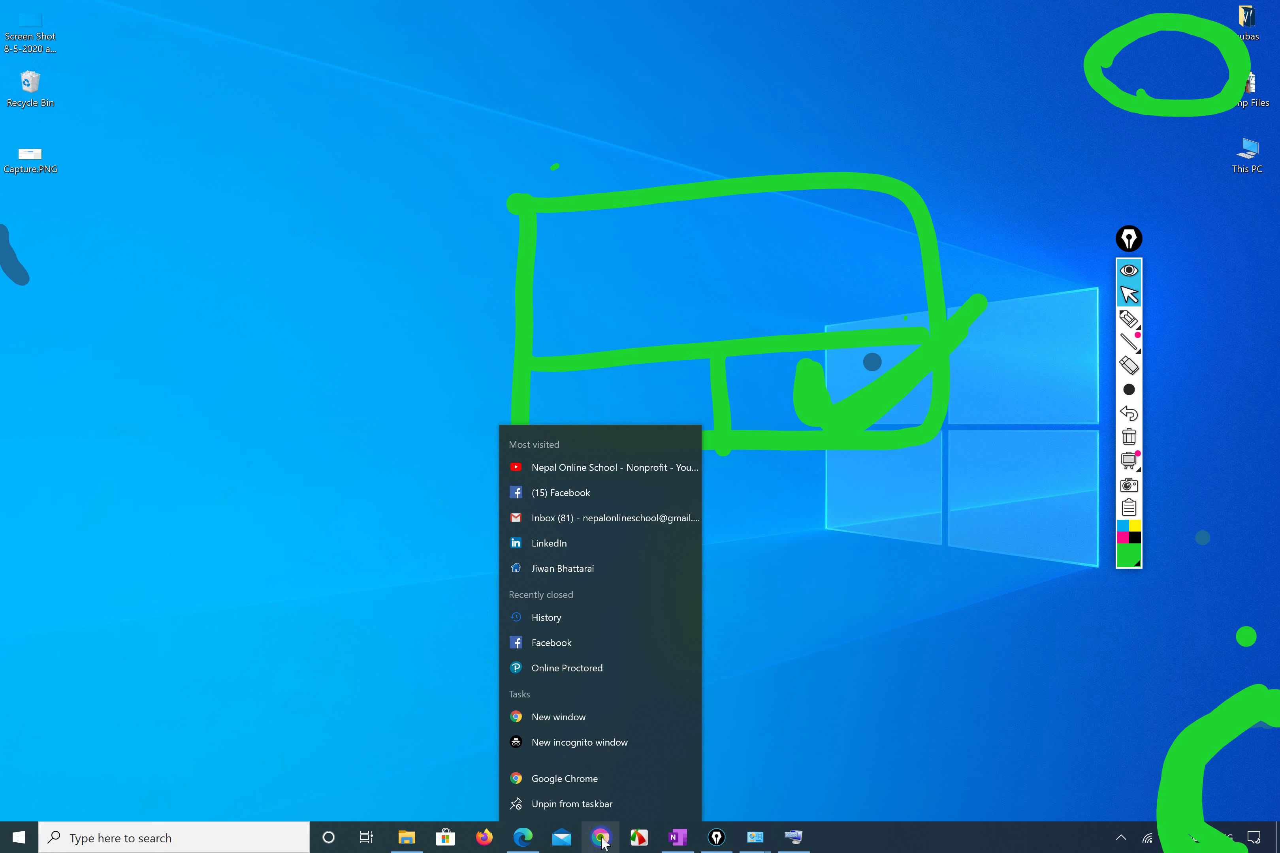
{"action": "right_click", "coordinate": [595, 523]}
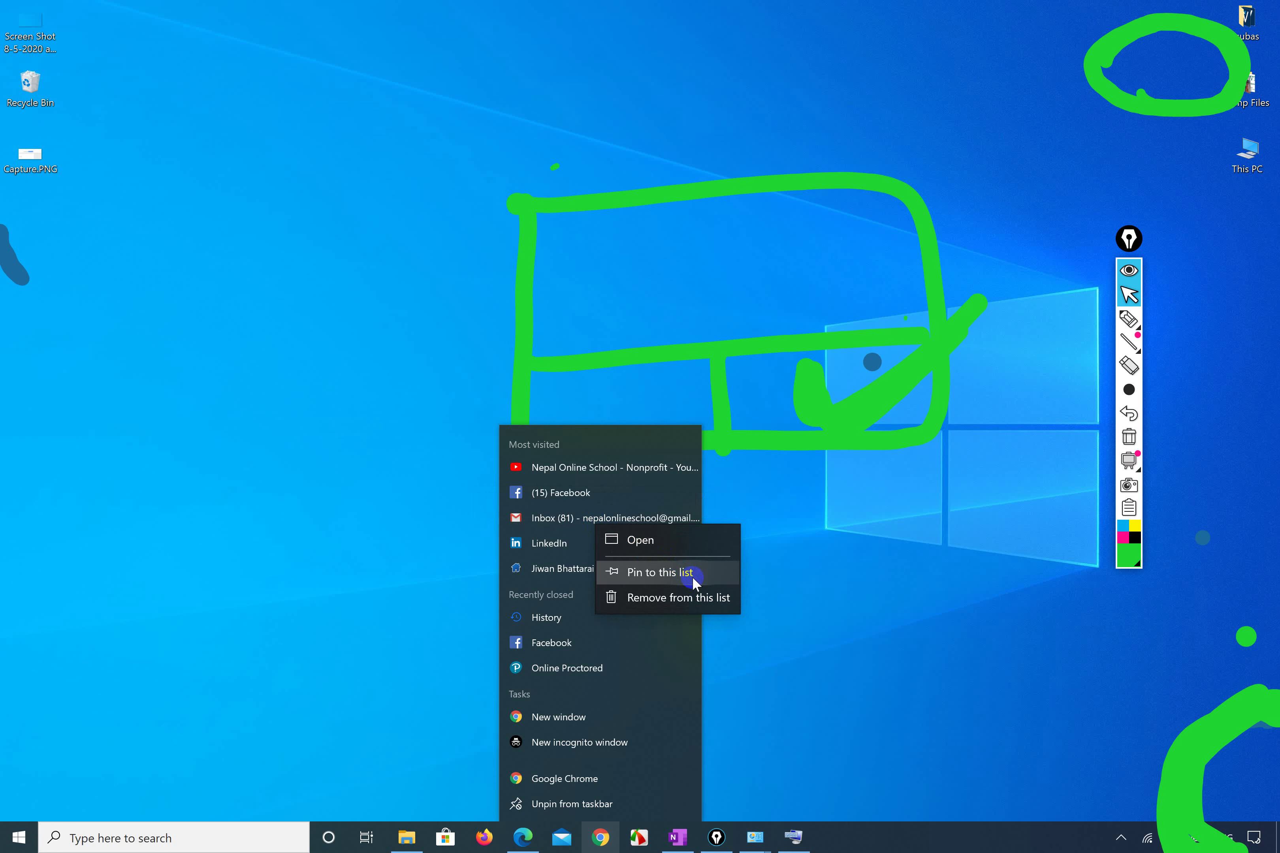
{"action": "left_click", "coordinate": [666, 572]}
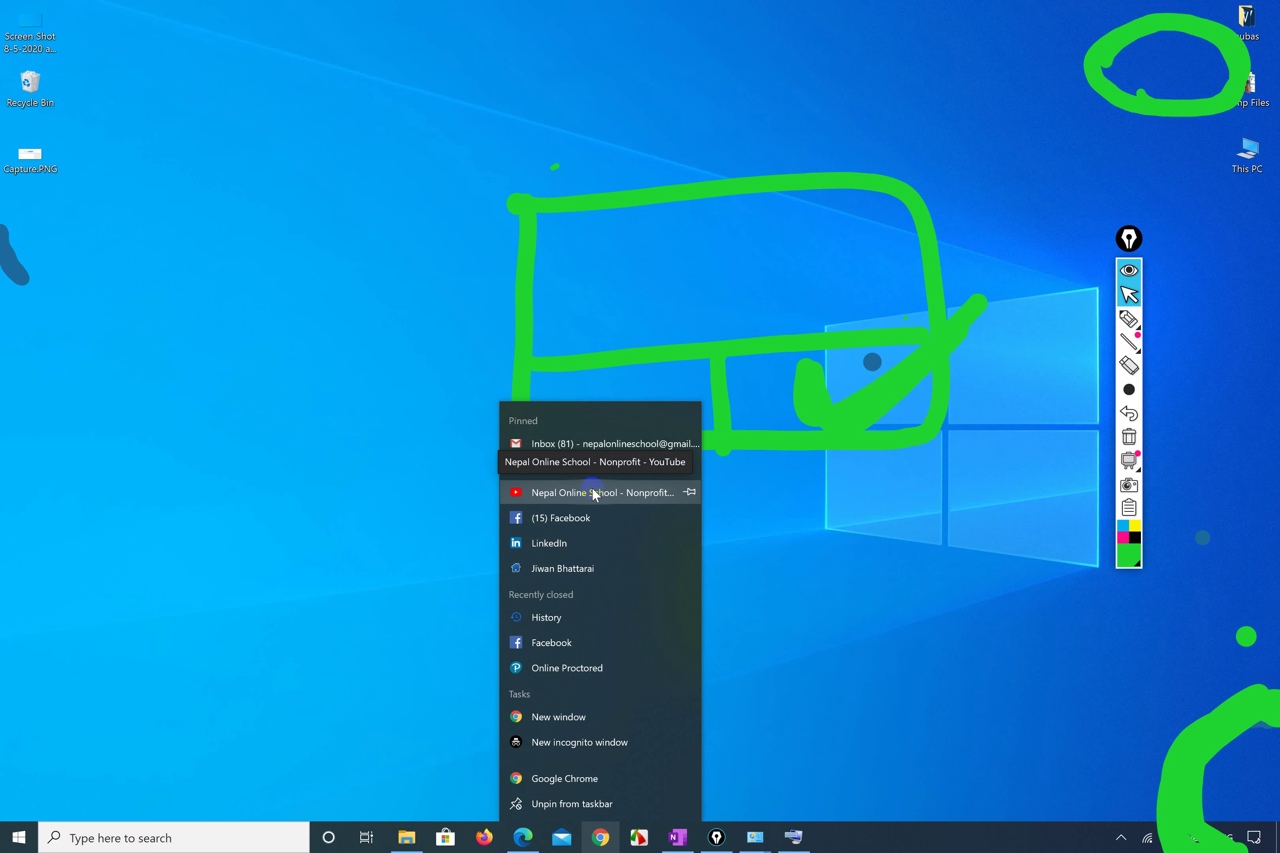
{"action": "right_click", "coordinate": [572, 537]}
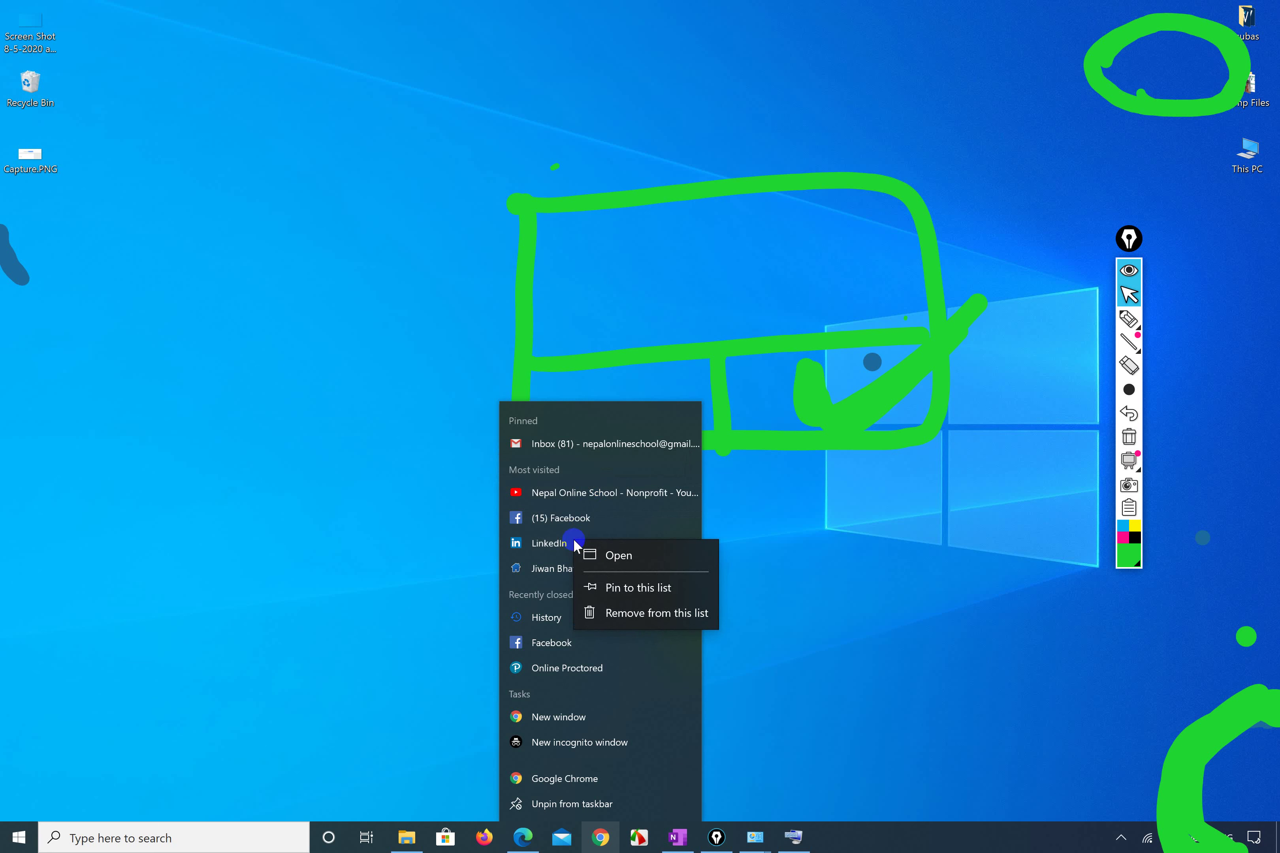
{"action": "left_click", "coordinate": [632, 585]}
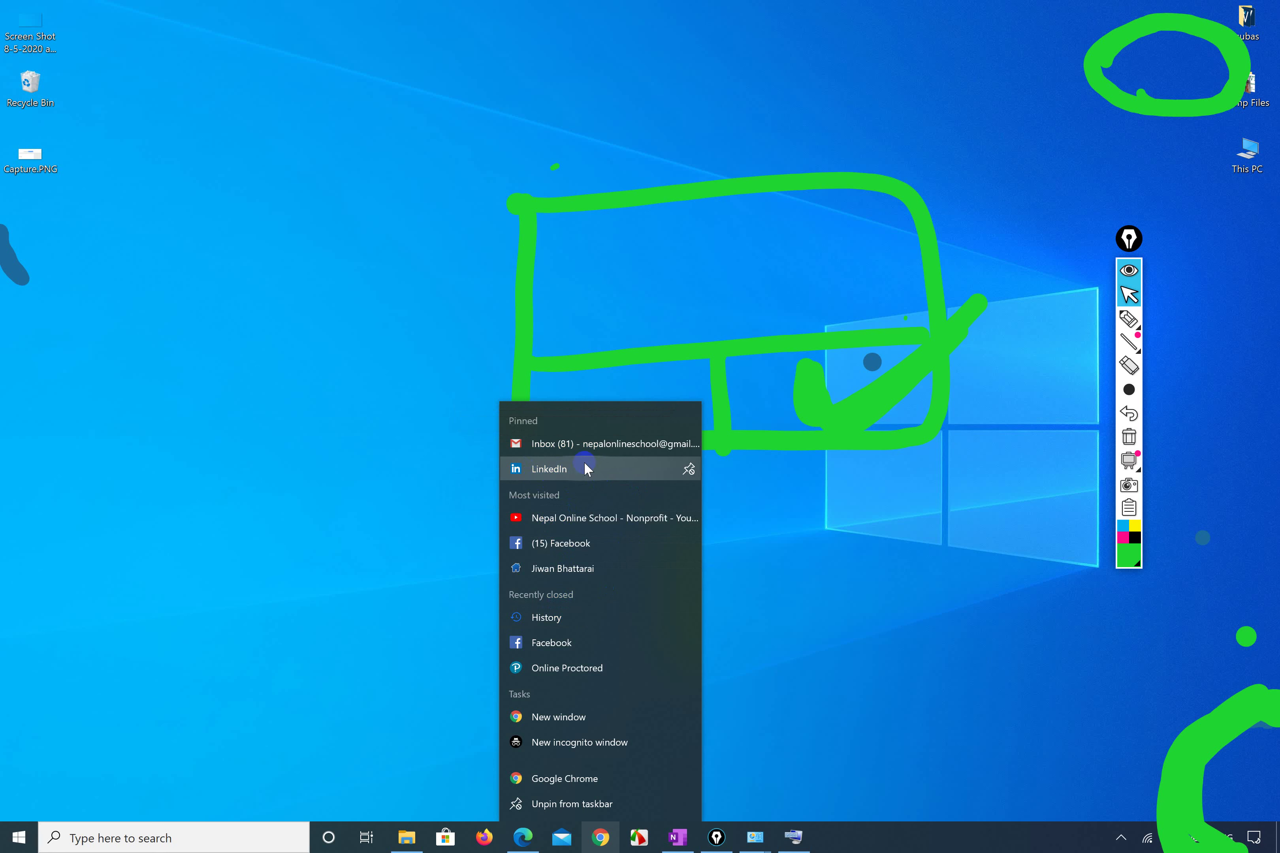
{"action": "left_click", "coordinate": [425, 439]}
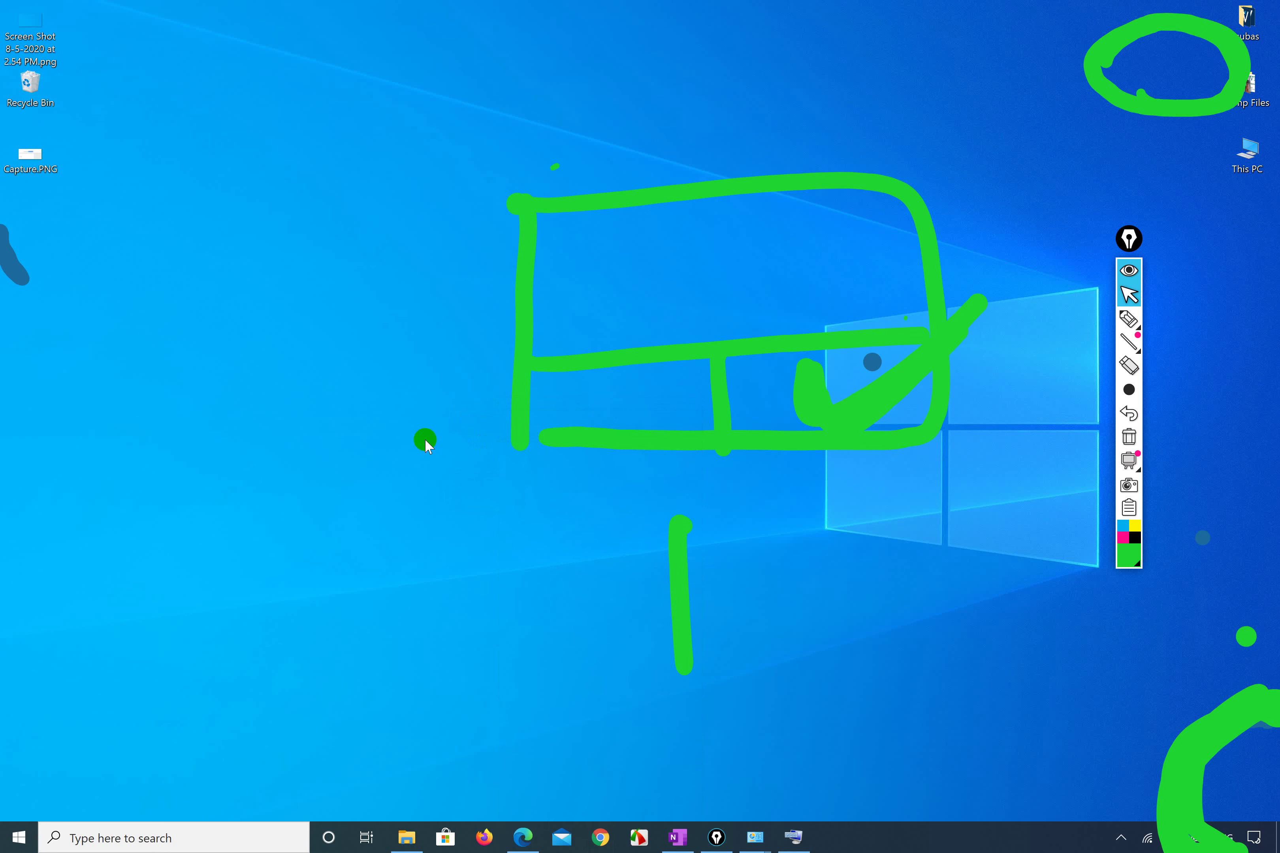
{"action": "right_click", "coordinate": [598, 838]}
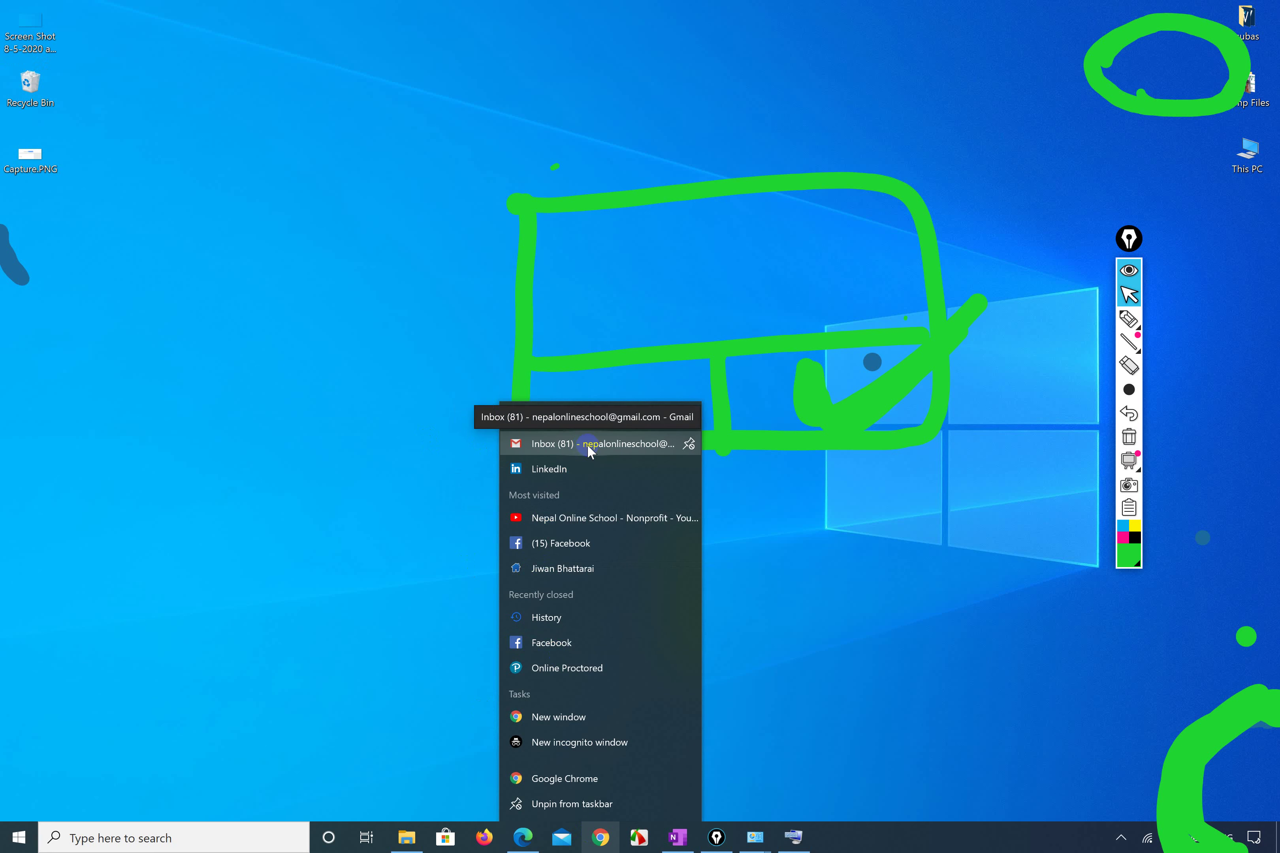
{"action": "left_click", "coordinate": [372, 455]}
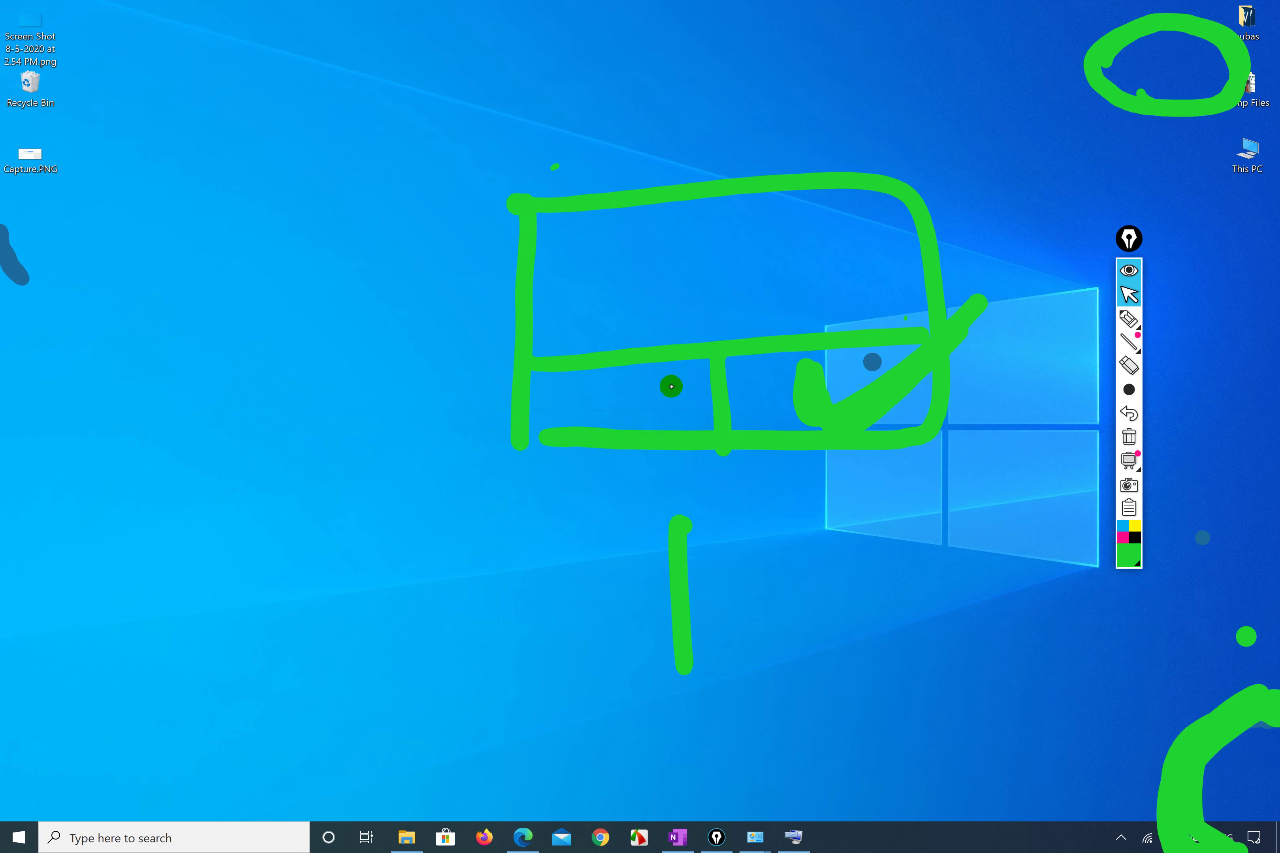
Change the on-screen pen colour to dark red, tick the diagram's left mouse button and write "open" beside it.
{"action": "left_click", "coordinate": [1129, 318]}
{"action": "left_click", "coordinate": [1130, 553]}
{"action": "left_click", "coordinate": [1160, 434]}
{"action": "left_click_drag", "start_coordinate": [466, 392], "coordinate": [689, 276]}
{"action": "left_click_drag", "start_coordinate": [485, 427], "coordinate": [441, 390]}
{"action": "mouse_move", "coordinate": [281, 388]}
{"action": "left_mouse_down"}
{"action": "mouse_move", "coordinate": [354, 346]}
{"action": "mouse_move", "coordinate": [391, 288]}
{"action": "mouse_move", "coordinate": [460, 311]}
{"action": "left_mouse_up"}
Draw a red arrow from the diagram's right mouse button, label it "option", and return to the normal pointer.
{"action": "left_click_drag", "start_coordinate": [871, 402], "coordinate": [930, 530]}
{"action": "left_click_drag", "start_coordinate": [882, 484], "coordinate": [958, 501]}
{"action": "mouse_move", "coordinate": [931, 564]}
{"action": "left_mouse_down"}
{"action": "mouse_move", "coordinate": [943, 605]}
{"action": "mouse_move", "coordinate": [931, 564]}
{"action": "left_mouse_up"}
{"action": "mouse_move", "coordinate": [956, 562]}
{"action": "left_mouse_down"}
{"action": "mouse_move", "coordinate": [978, 654]}
{"action": "mouse_move", "coordinate": [989, 570]}
{"action": "left_mouse_up"}
{"action": "left_click_drag", "start_coordinate": [991, 487], "coordinate": [1000, 597]}
{"action": "left_click_drag", "start_coordinate": [1028, 528], "coordinate": [1052, 576]}
{"action": "left_click_drag", "start_coordinate": [1030, 498], "coordinate": [1046, 500]}
{"action": "left_click_drag", "start_coordinate": [1049, 575], "coordinate": [1112, 483]}
{"action": "left_click", "coordinate": [1129, 319]}
{"action": "left_click", "coordinate": [1129, 295]}
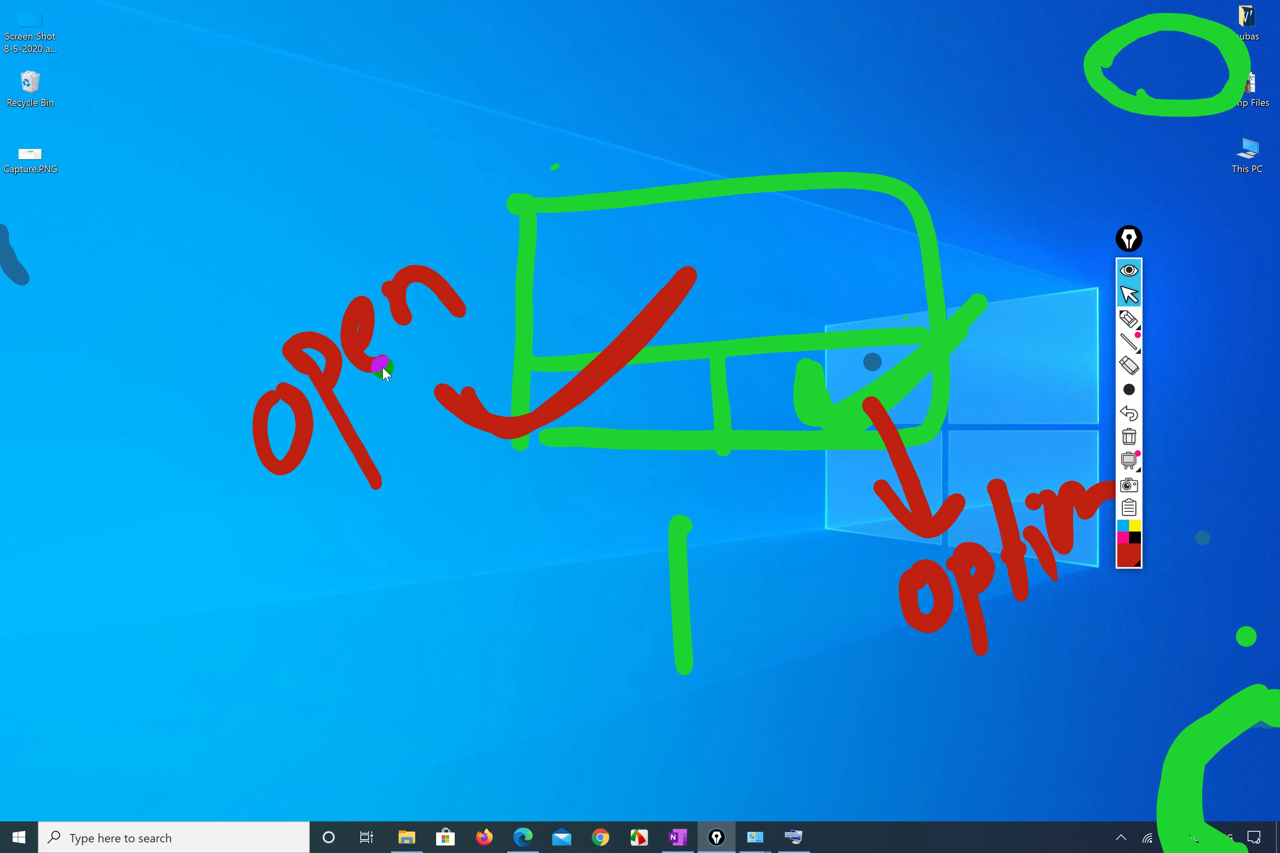
Launch Google Chrome directly from the taskbar and close its window.
{"action": "left_click_drag", "start_coordinate": [380, 200], "coordinate": [510, 588]}
{"action": "left_click", "coordinate": [601, 837]}
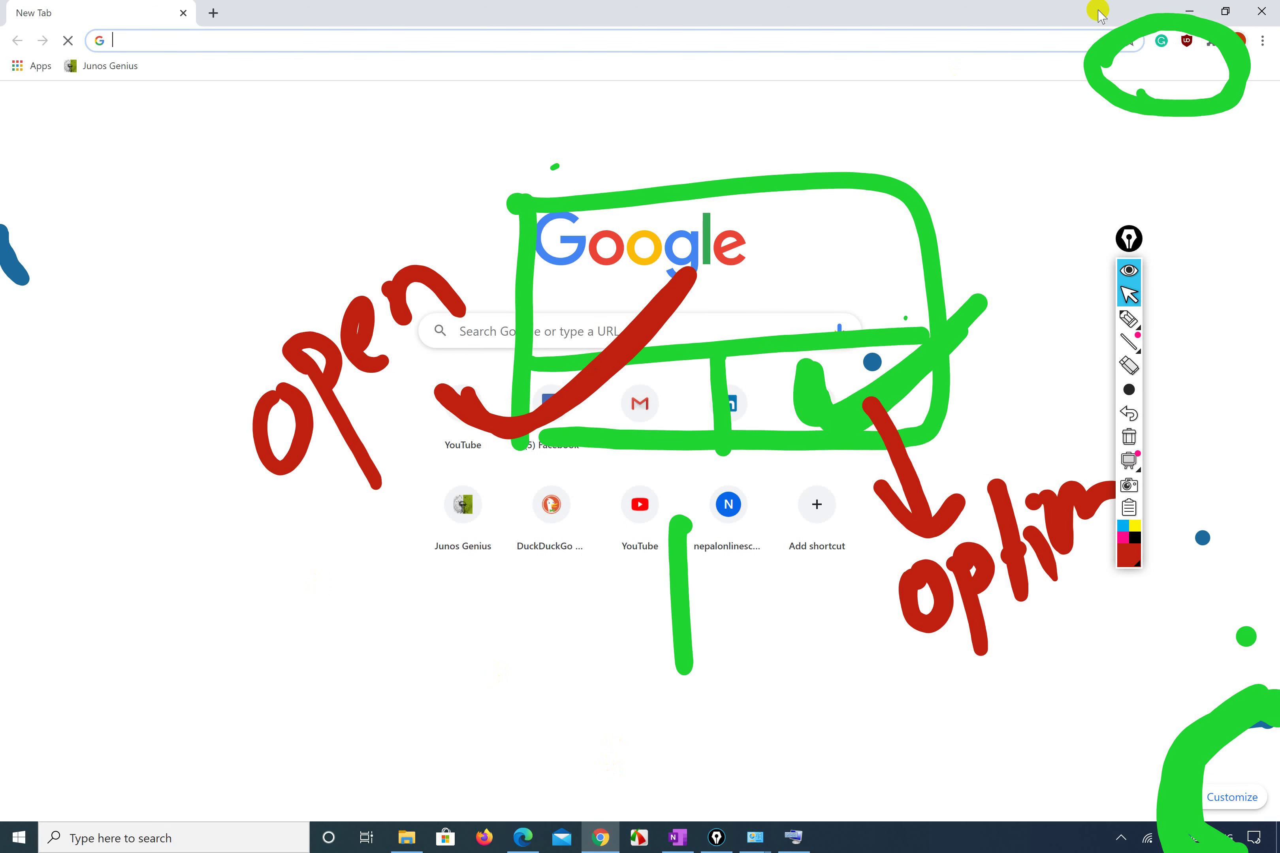
{"action": "left_click", "coordinate": [1261, 11]}
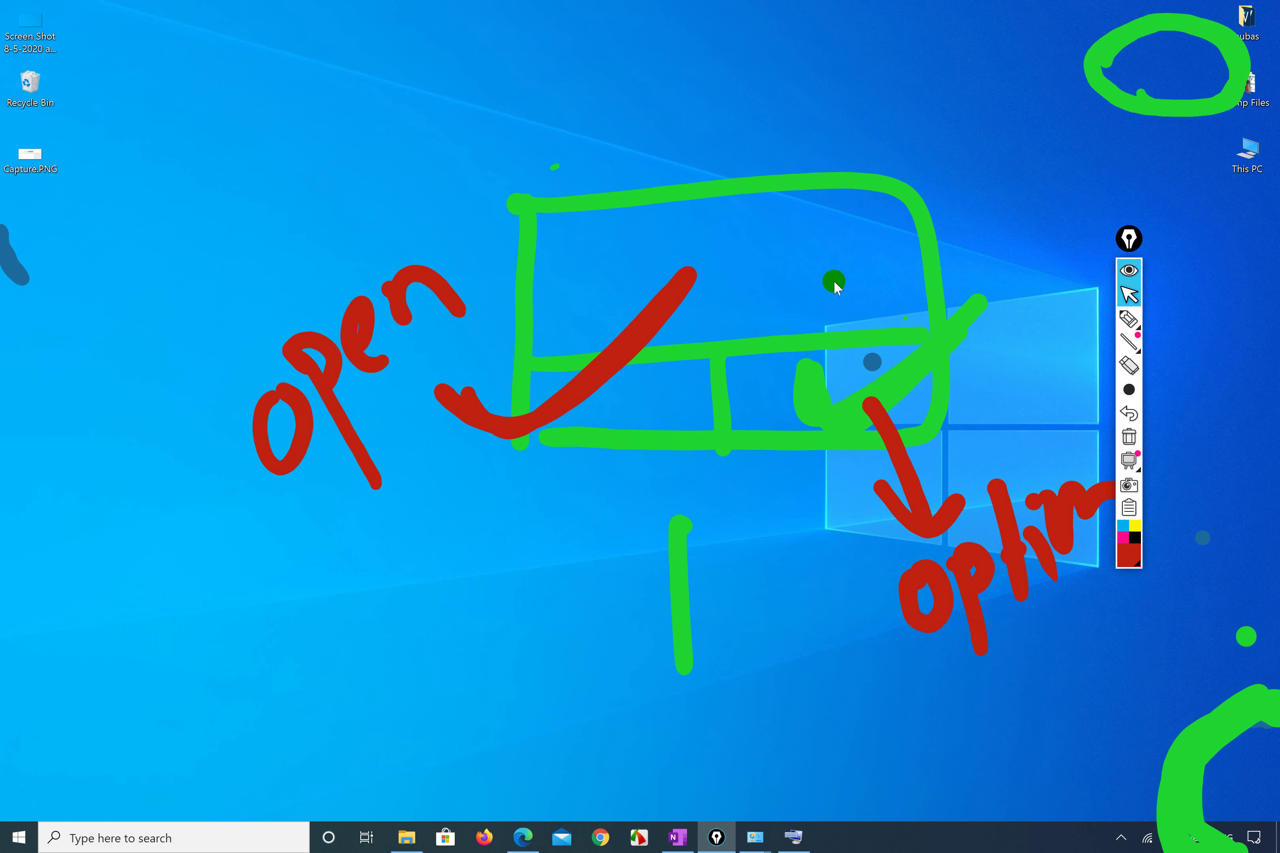
Open the pinned Gmail inbox through its options in the Chrome jump list, then close its tab.
{"action": "right_click", "coordinate": [606, 837]}
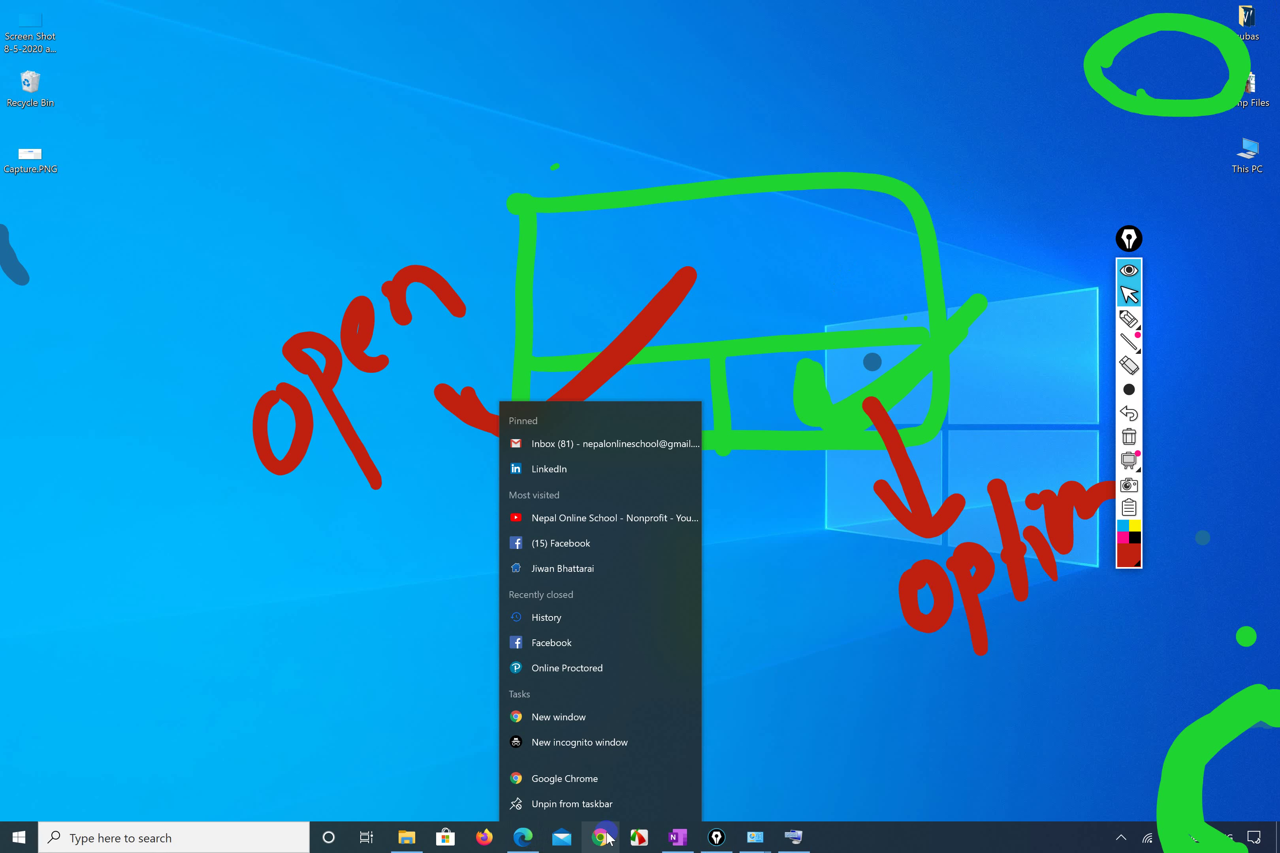
{"action": "right_click", "coordinate": [554, 444]}
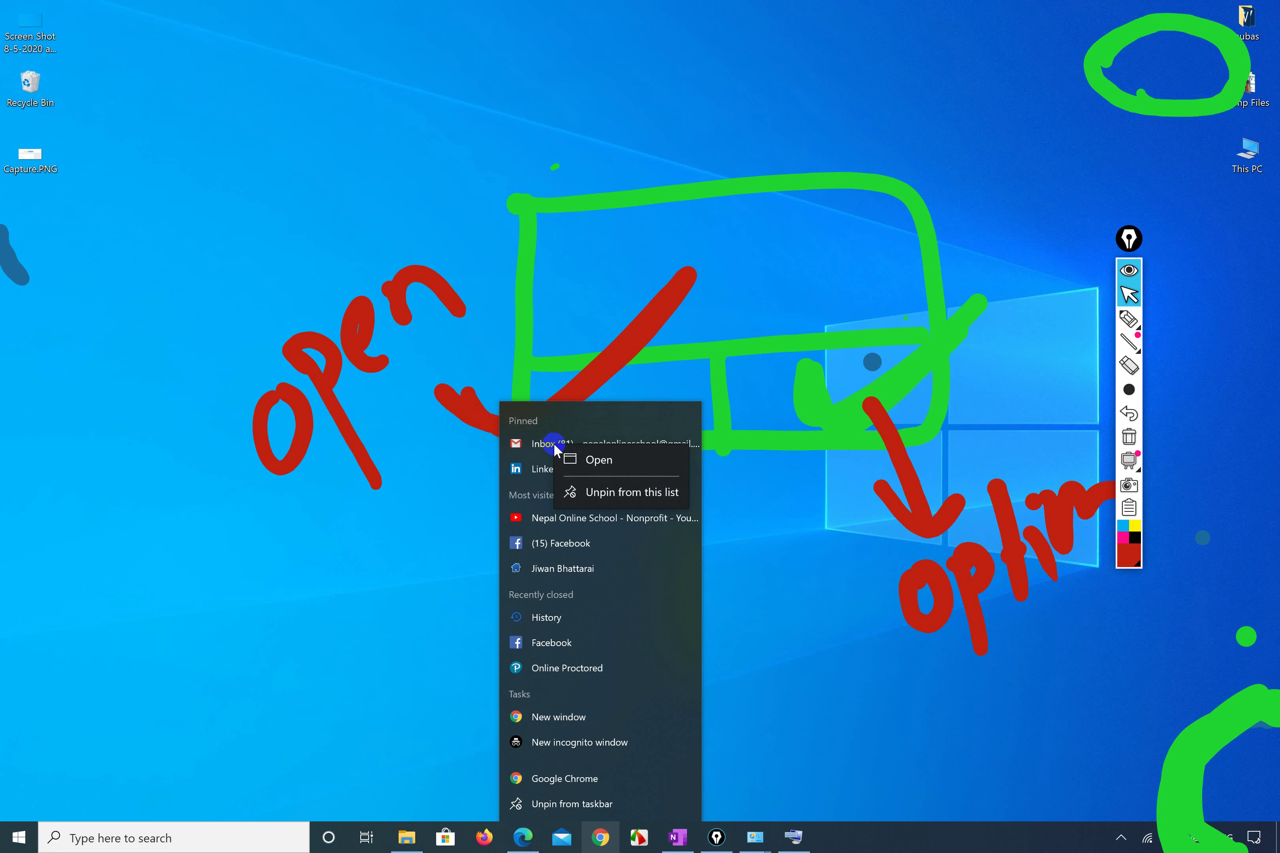
{"action": "left_click", "coordinate": [579, 460]}
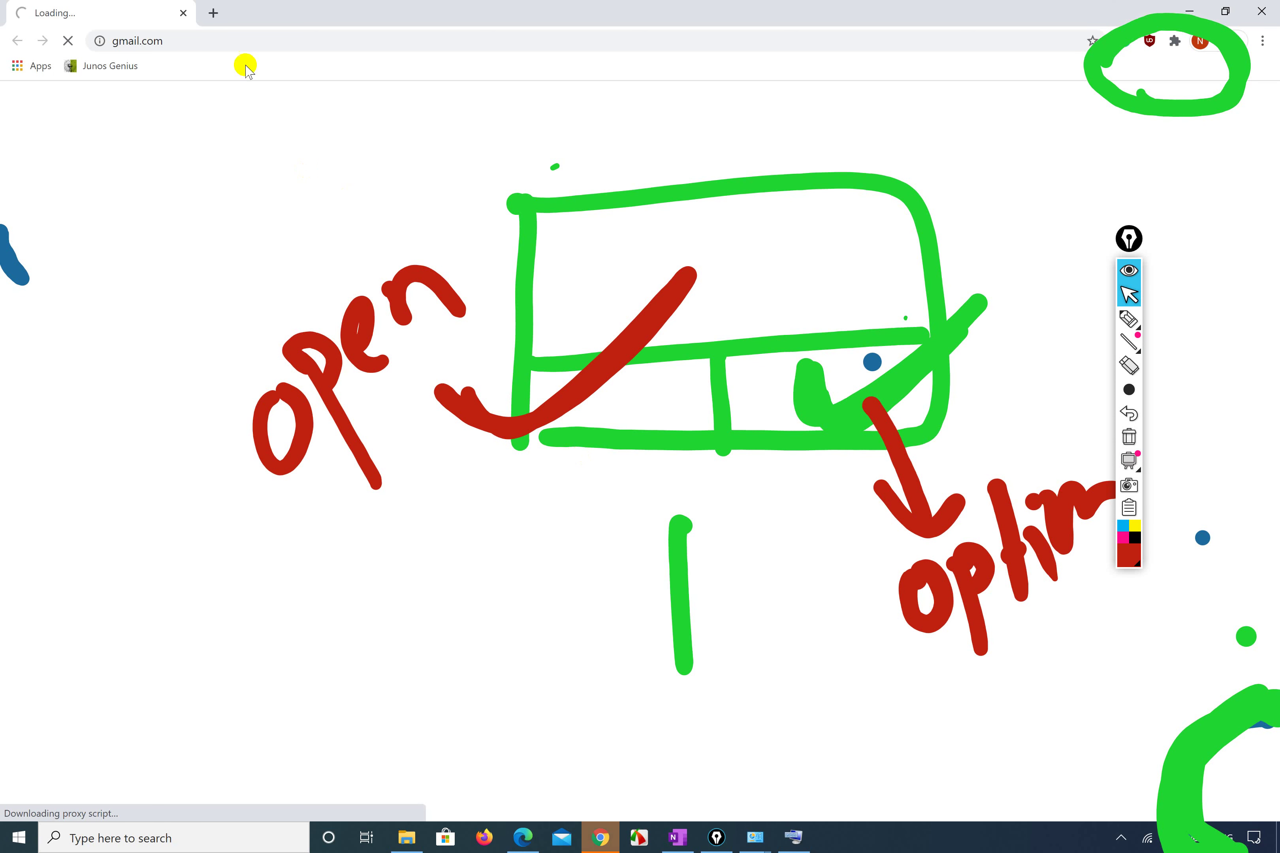
{"action": "left_click", "coordinate": [184, 13]}
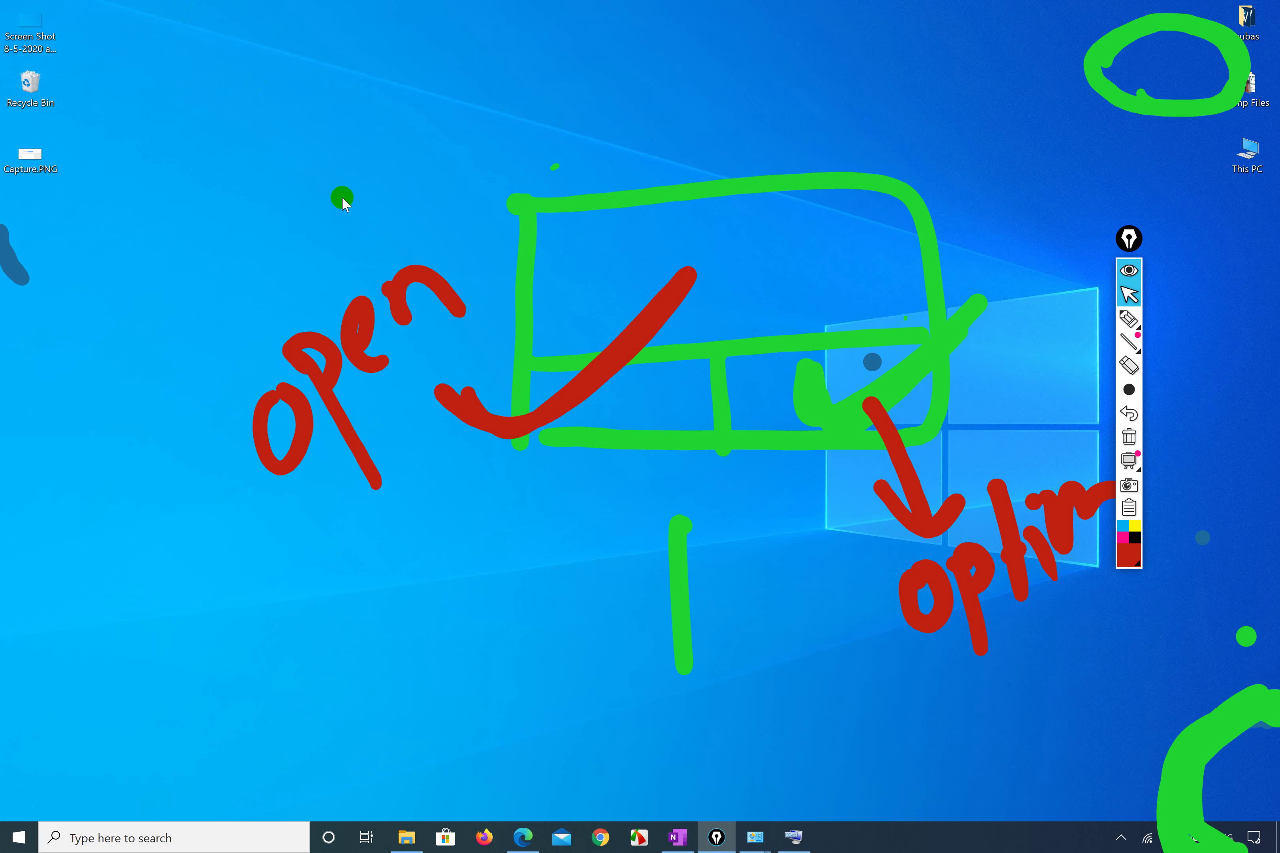
Show the Chrome jump list, dismiss it, and display the context menu of an empty desktop area.
{"action": "right_click", "coordinate": [600, 843]}
{"action": "left_click", "coordinate": [821, 689]}
{"action": "right_click", "coordinate": [1087, 650]}
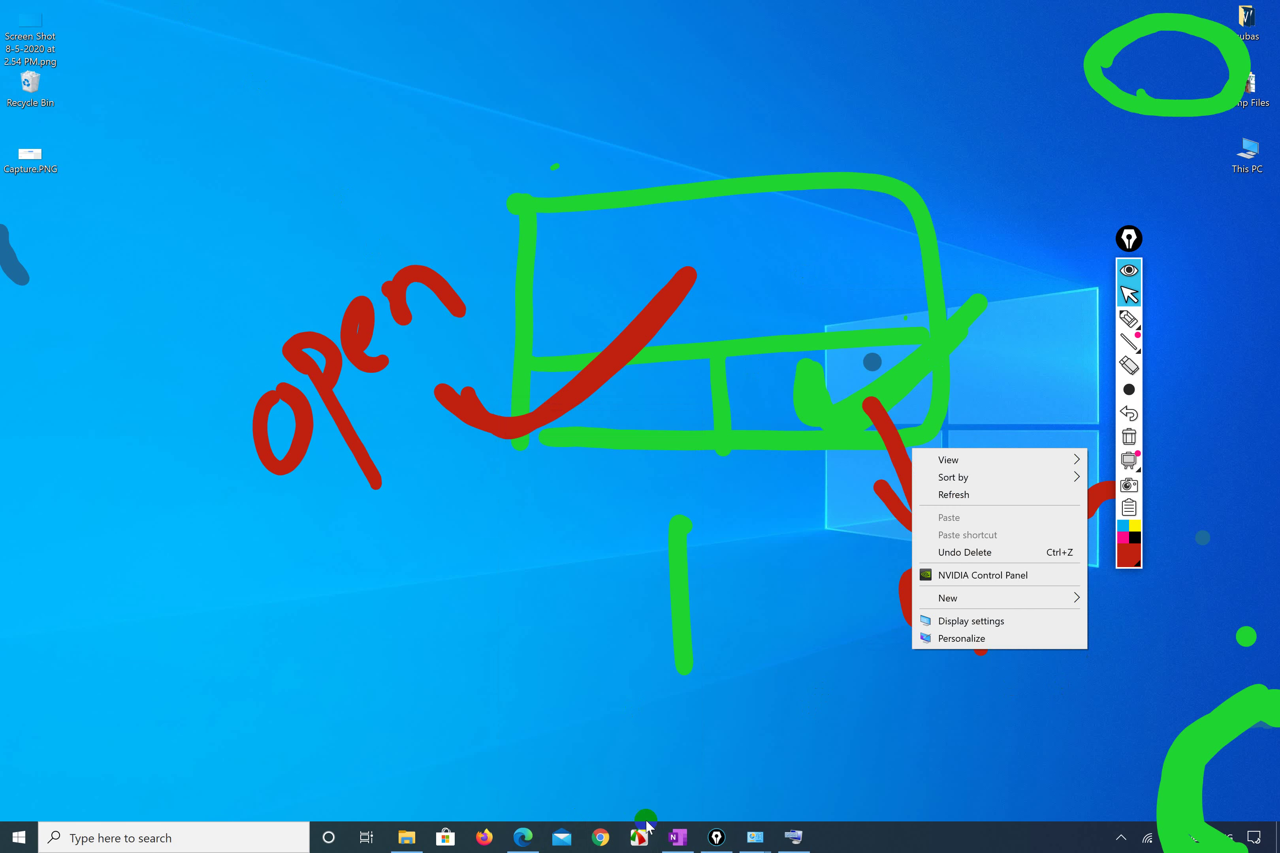
Open the personal website entry from Chrome's most visited sites in the jump list, then minimize the browser.
{"action": "right_click", "coordinate": [599, 842]}
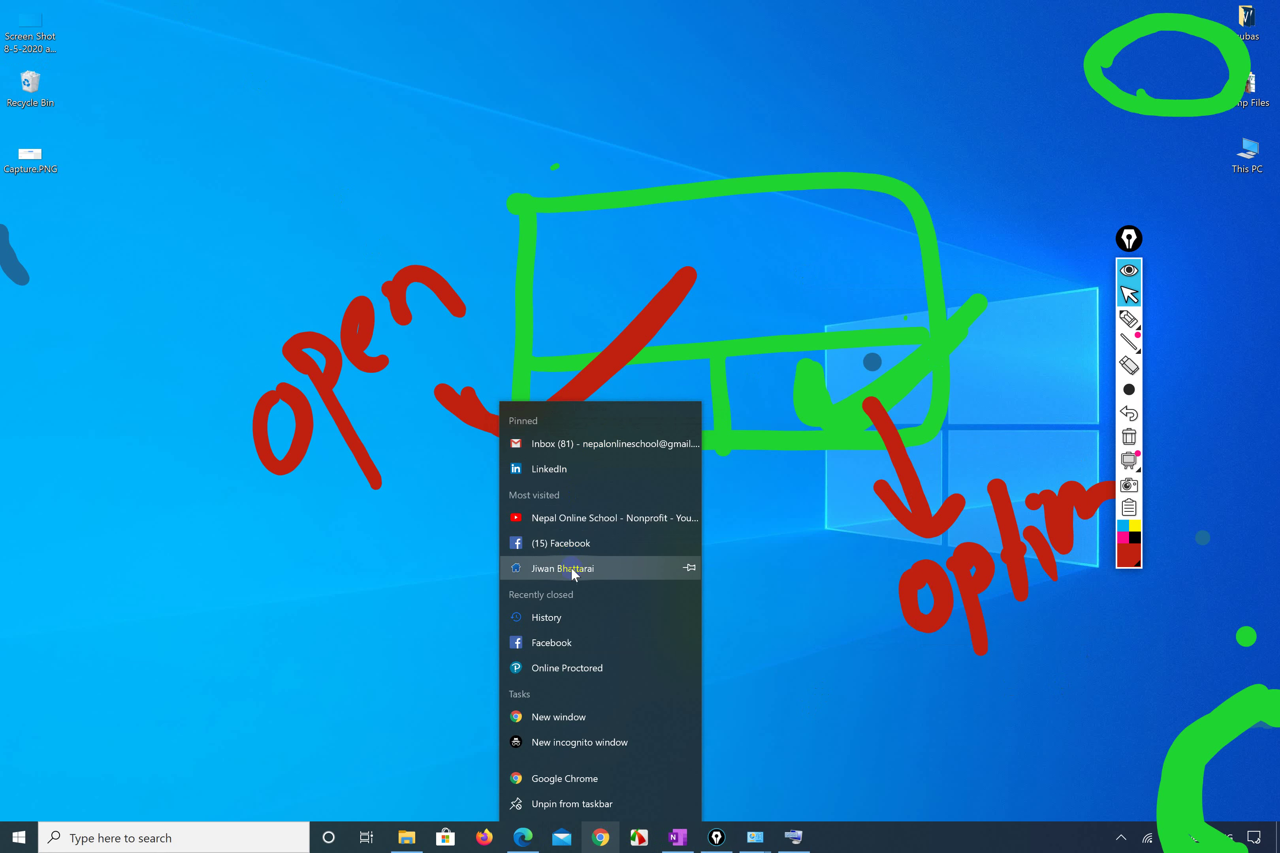
{"action": "left_click", "coordinate": [562, 568]}
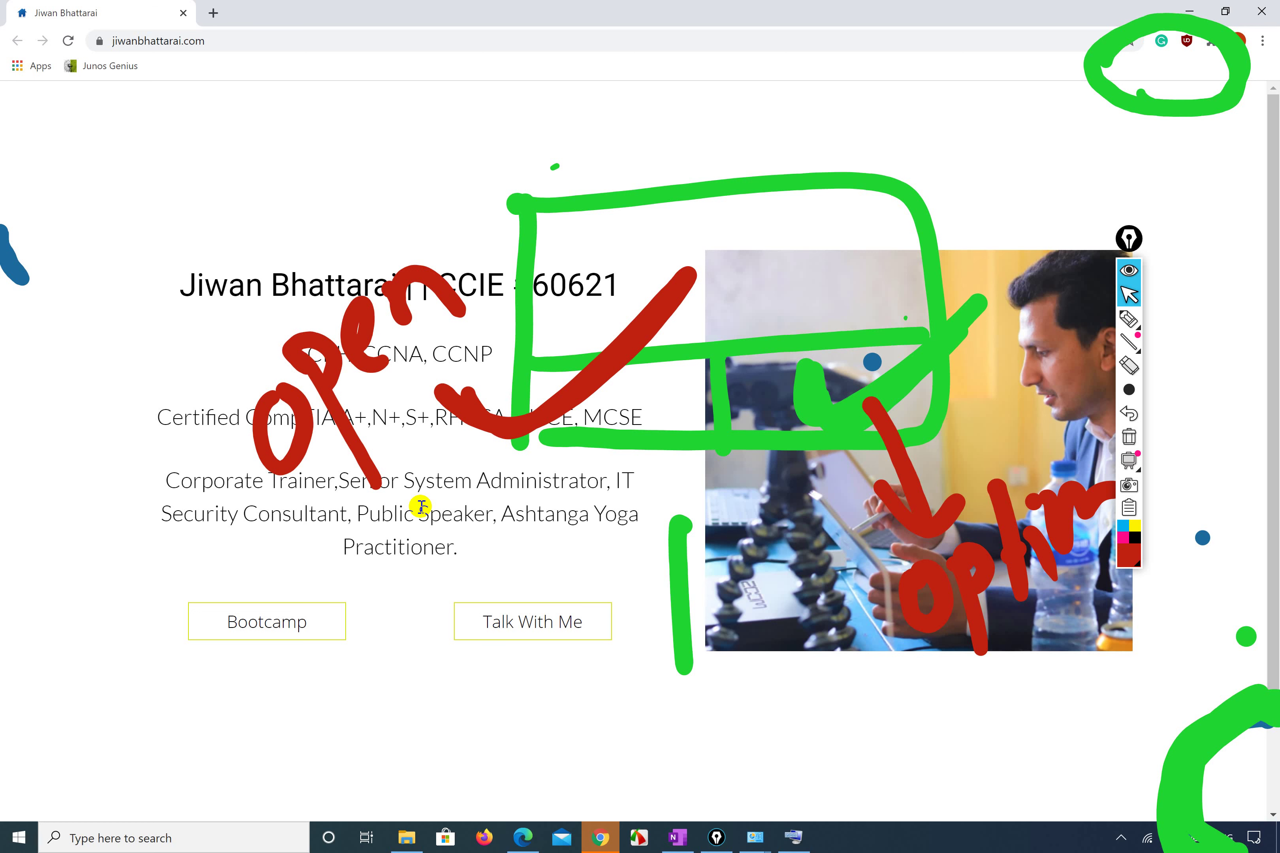
{"action": "left_click", "coordinate": [1190, 8]}
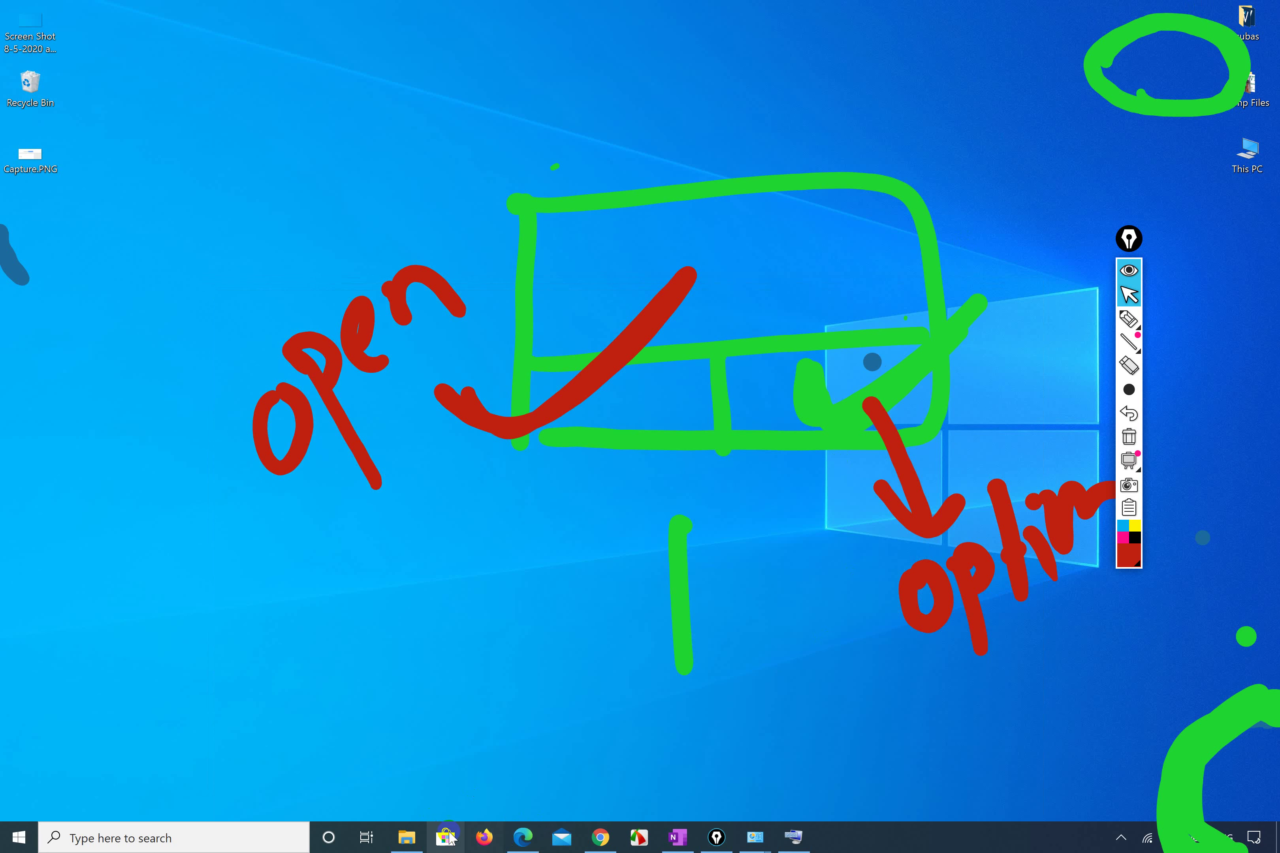
View File Explorer's jump list, then move the This PC icon near Capture.PNG on the desktop and open it.
{"action": "right_click", "coordinate": [404, 840]}
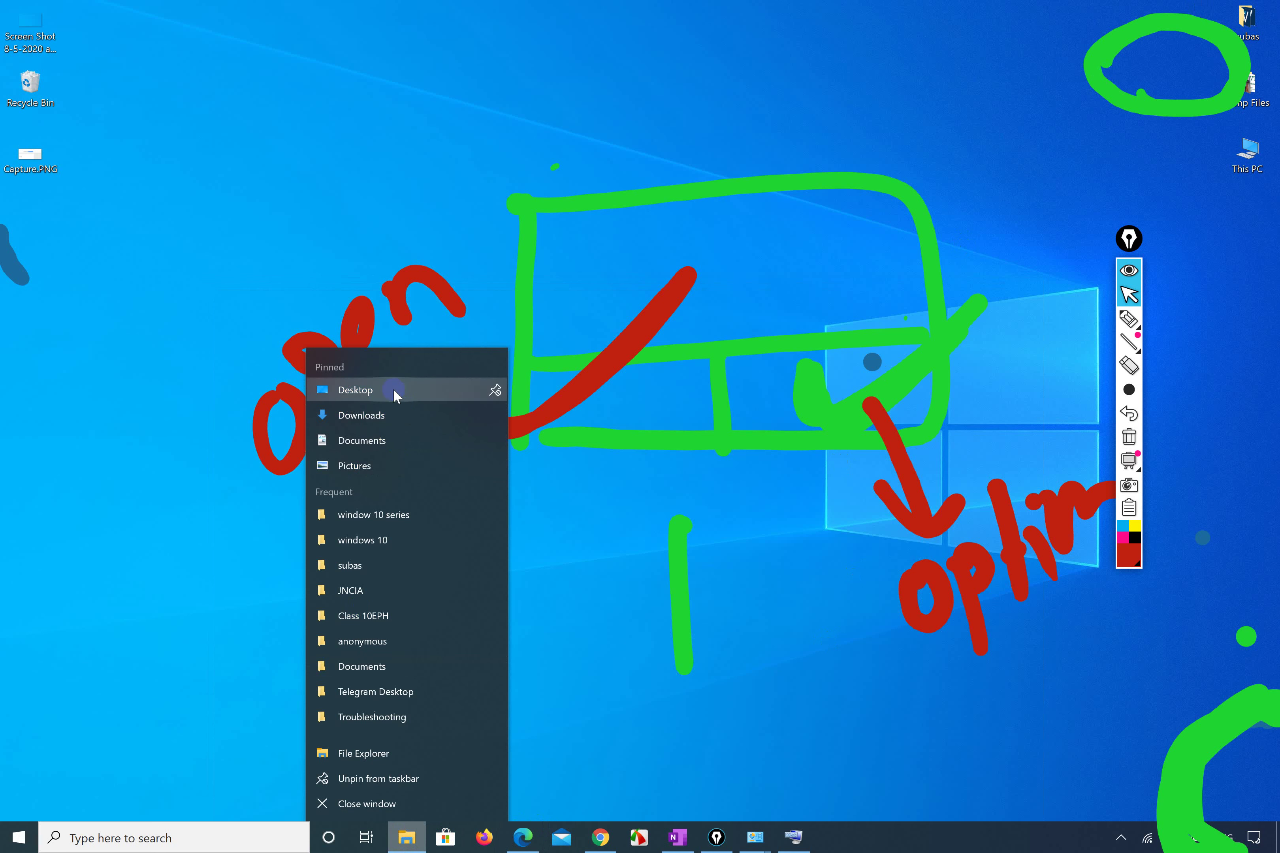
{"action": "left_click", "coordinate": [158, 225]}
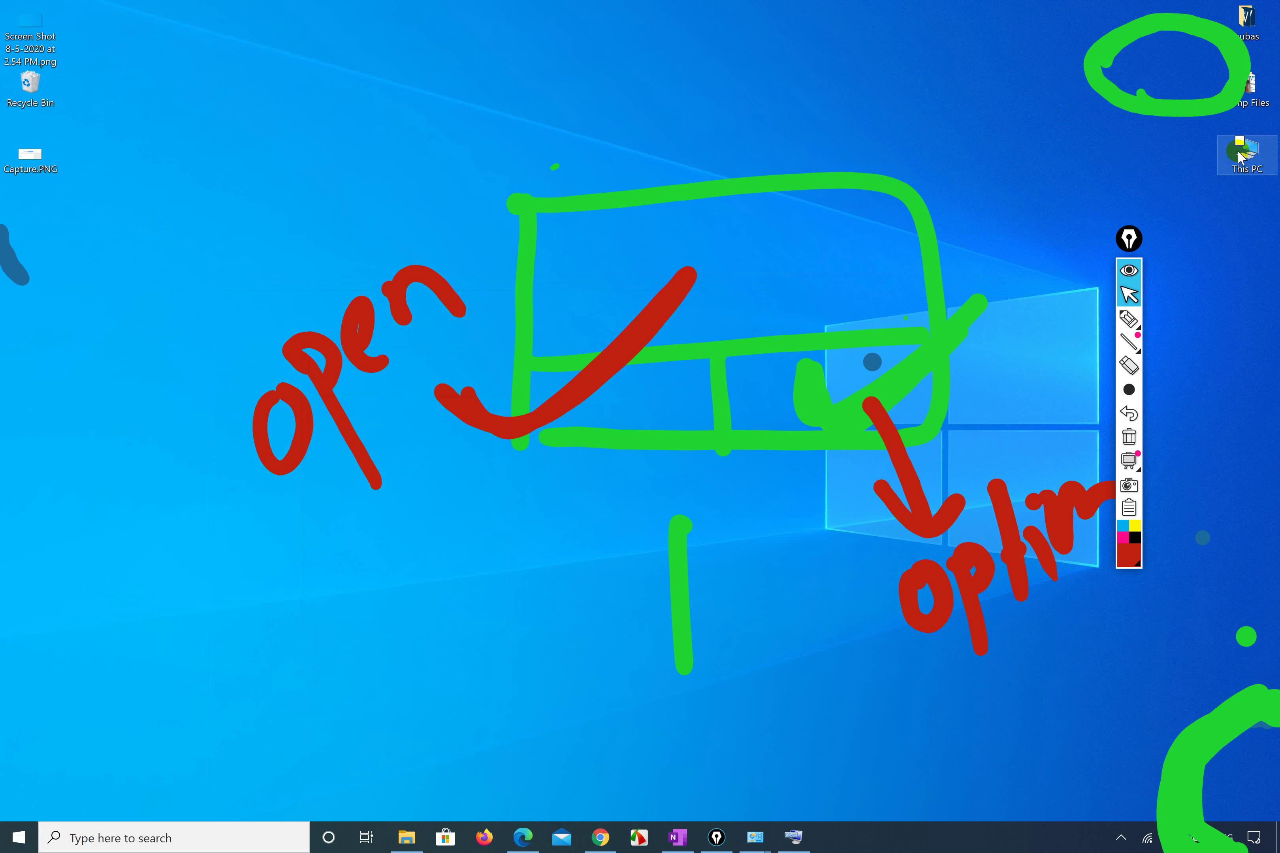
{"action": "left_click_drag", "start_coordinate": [1244, 161], "coordinate": [220, 162]}
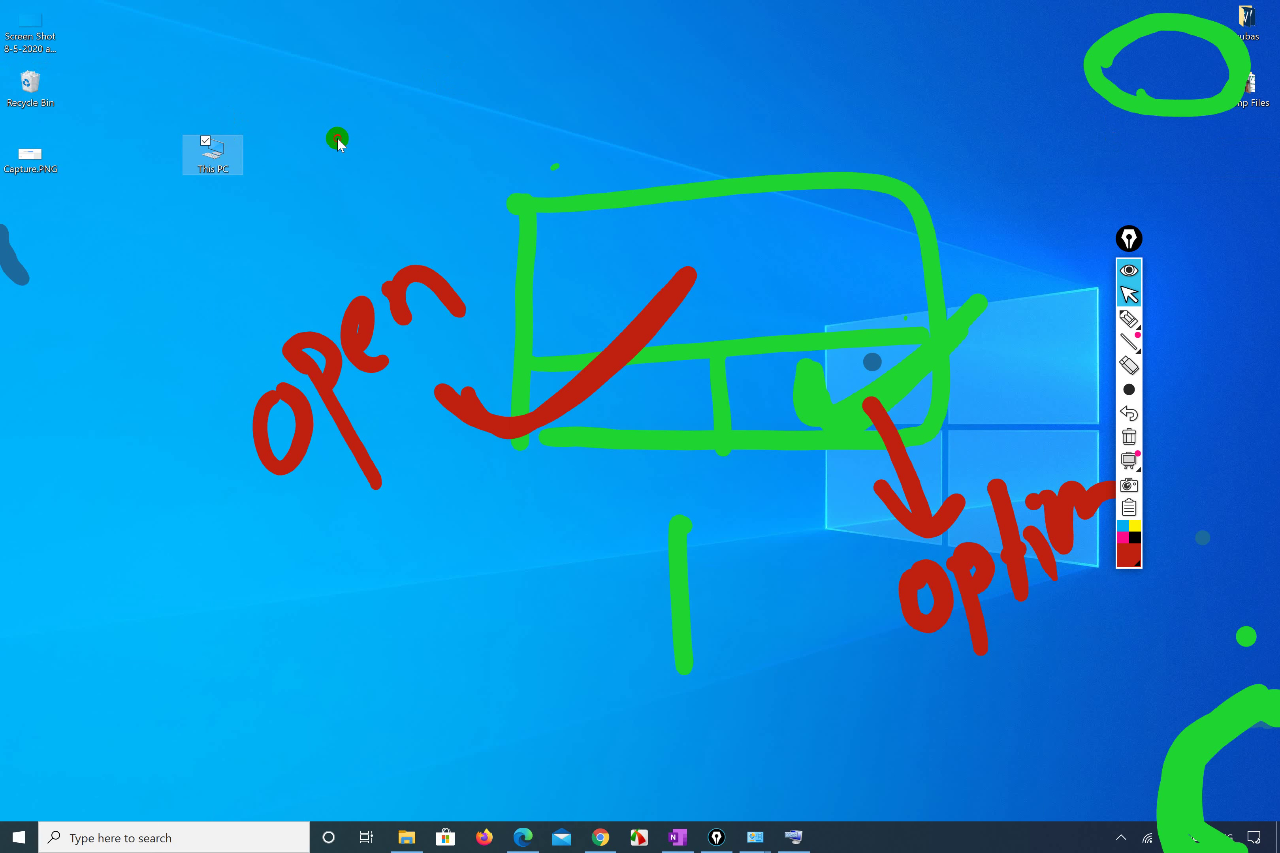
{"action": "double_click", "coordinate": [223, 166]}
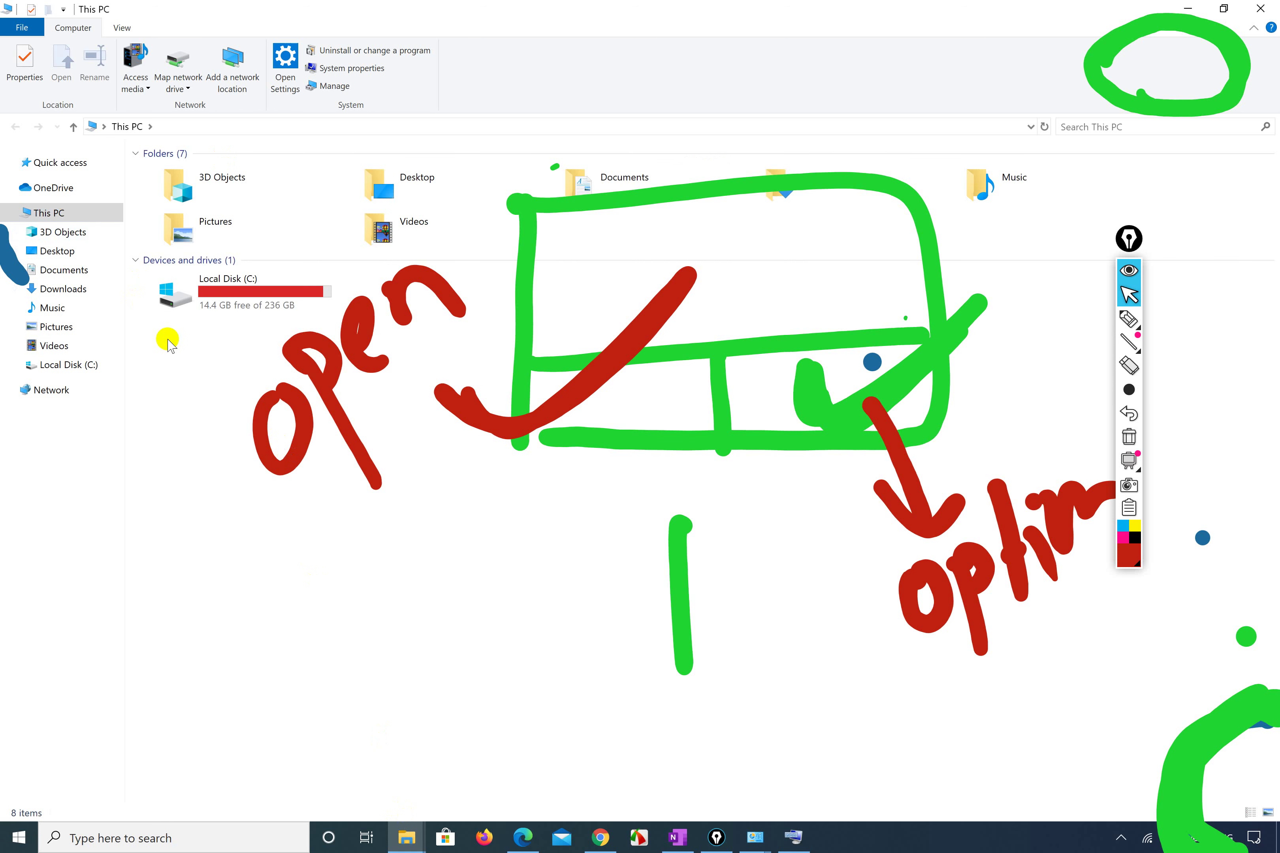
Erase most of the mouse diagram and its labels, circle the navigation pane folders in red, and return to the pointer.
{"action": "left_click", "coordinate": [1129, 319]}
{"action": "mouse_move", "coordinate": [760, 199]}
{"action": "left_mouse_down"}
{"action": "mouse_move", "coordinate": [620, 238]}
{"action": "mouse_move", "coordinate": [425, 217]}
{"action": "mouse_move", "coordinate": [609, 522]}
{"action": "mouse_move", "coordinate": [589, 556]}
{"action": "mouse_move", "coordinate": [888, 585]}
{"action": "mouse_move", "coordinate": [604, 383]}
{"action": "mouse_move", "coordinate": [6, 343]}
{"action": "left_mouse_up"}
{"action": "left_click_drag", "start_coordinate": [876, 449], "coordinate": [1075, 537]}
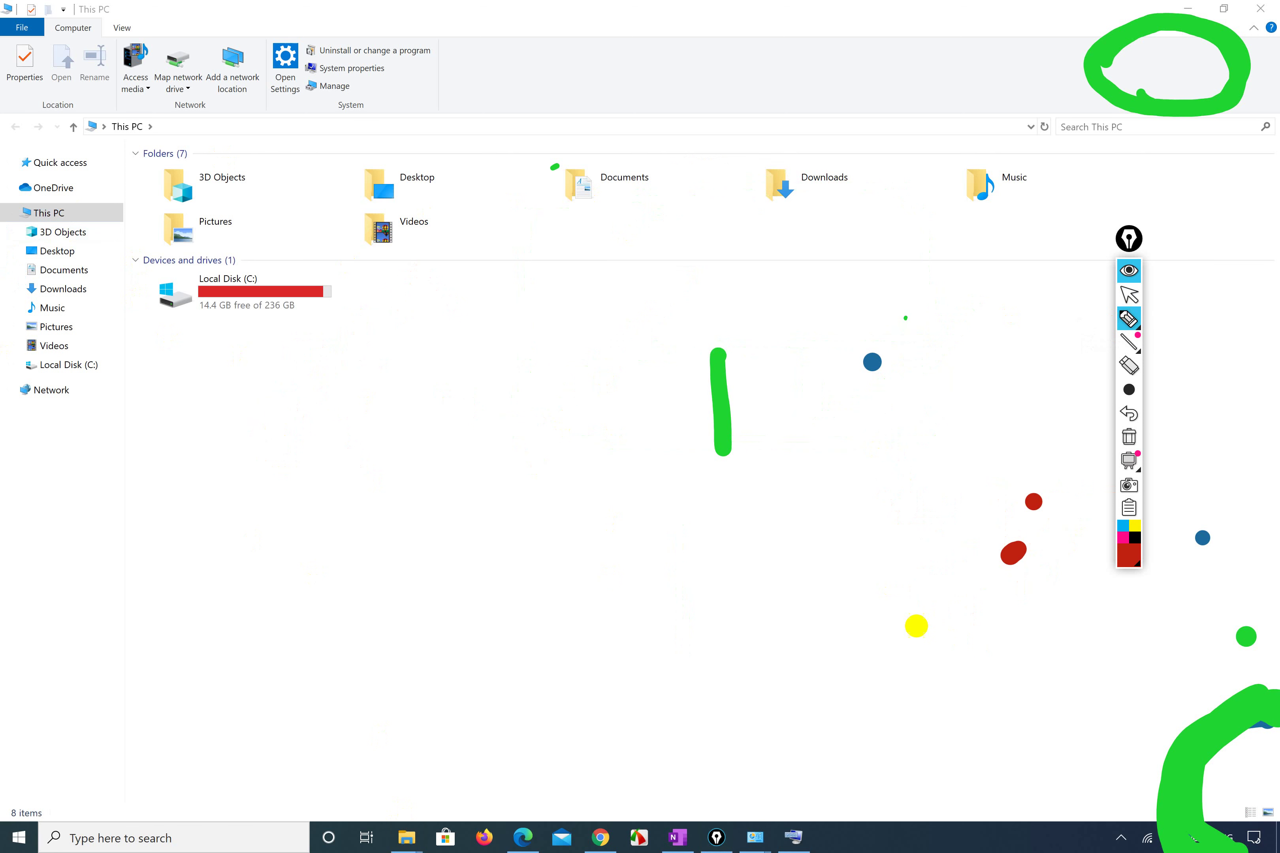
{"action": "left_click", "coordinate": [1126, 533]}
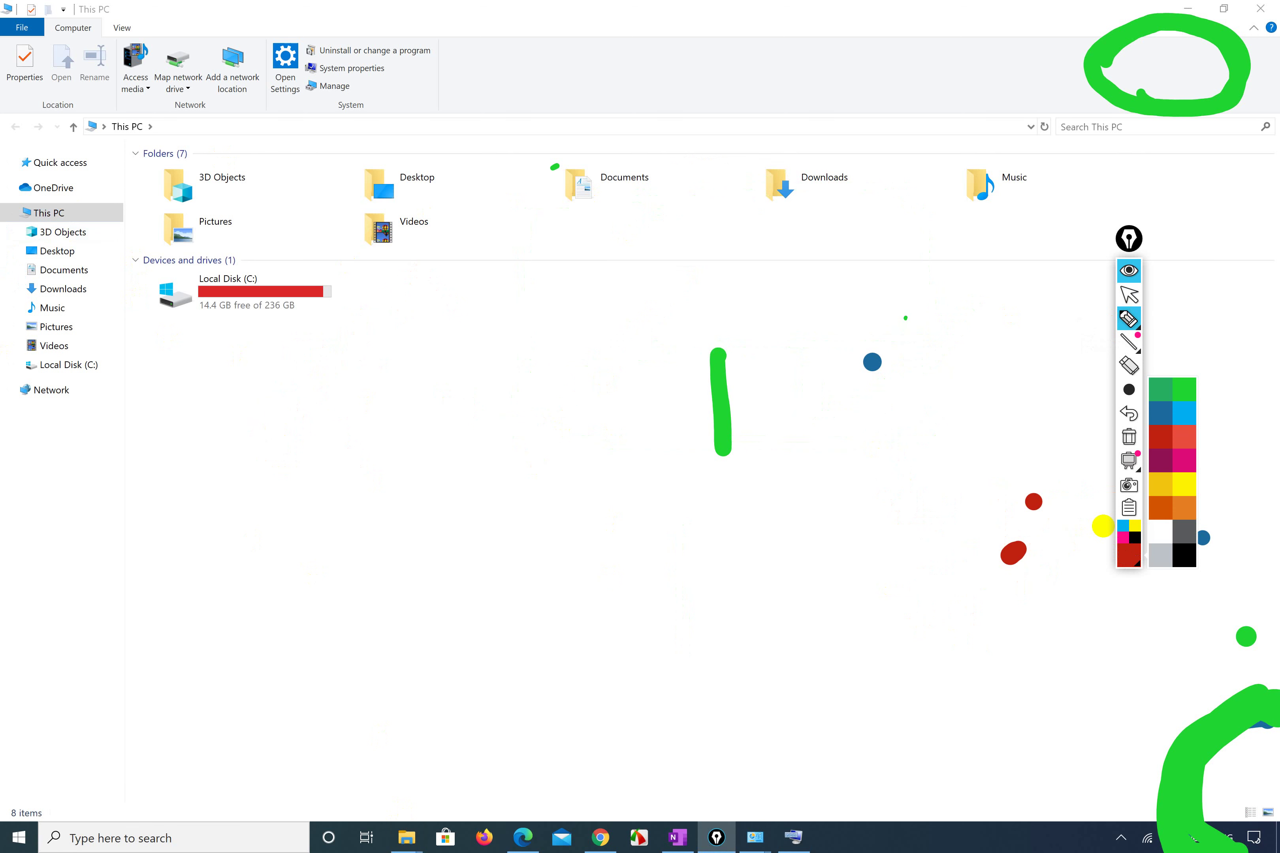
{"action": "mouse_move", "coordinate": [80, 208]}
{"action": "left_mouse_down"}
{"action": "mouse_move", "coordinate": [11, 306]}
{"action": "mouse_move", "coordinate": [60, 344]}
{"action": "mouse_move", "coordinate": [115, 348]}
{"action": "mouse_move", "coordinate": [66, 192]}
{"action": "mouse_move", "coordinate": [19, 350]}
{"action": "mouse_move", "coordinate": [103, 207]}
{"action": "mouse_move", "coordinate": [17, 340]}
{"action": "mouse_move", "coordinate": [128, 279]}
{"action": "mouse_move", "coordinate": [23, 249]}
{"action": "left_mouse_up"}
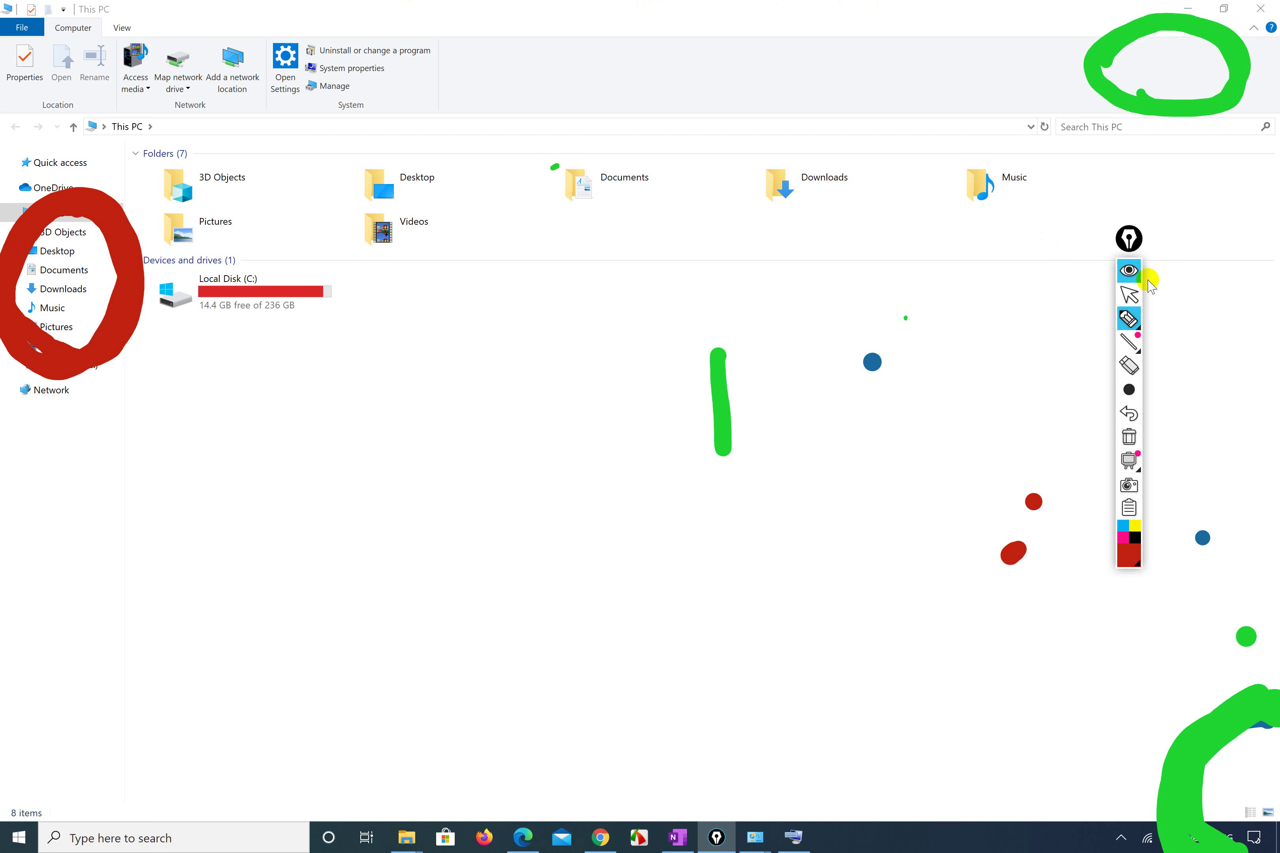
{"action": "left_click", "coordinate": [1128, 294]}
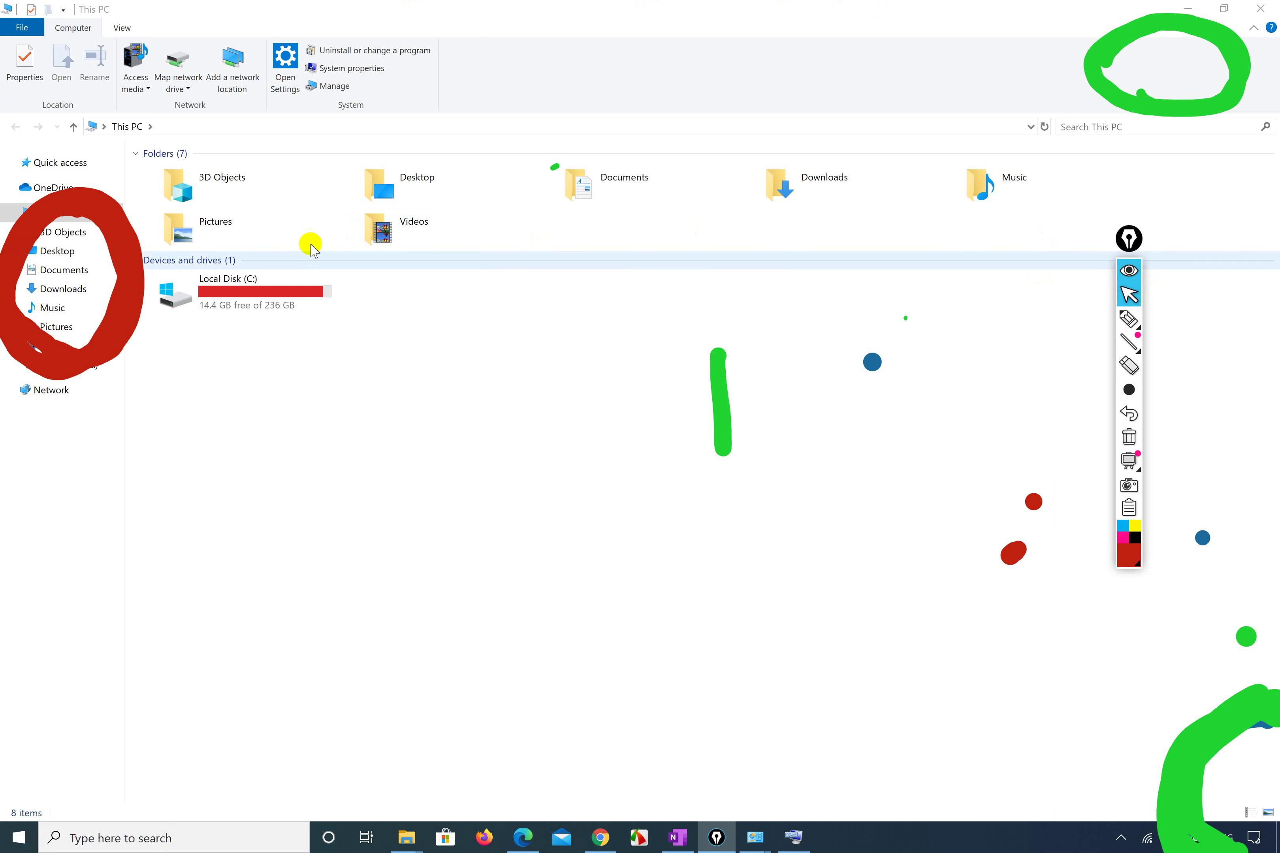
Browse through Local Disk (C:) and Users into the current user's profile folder.
{"action": "left_click", "coordinate": [267, 287]}
{"action": "double_click", "coordinate": [267, 288]}
{"action": "double_click", "coordinate": [175, 242]}
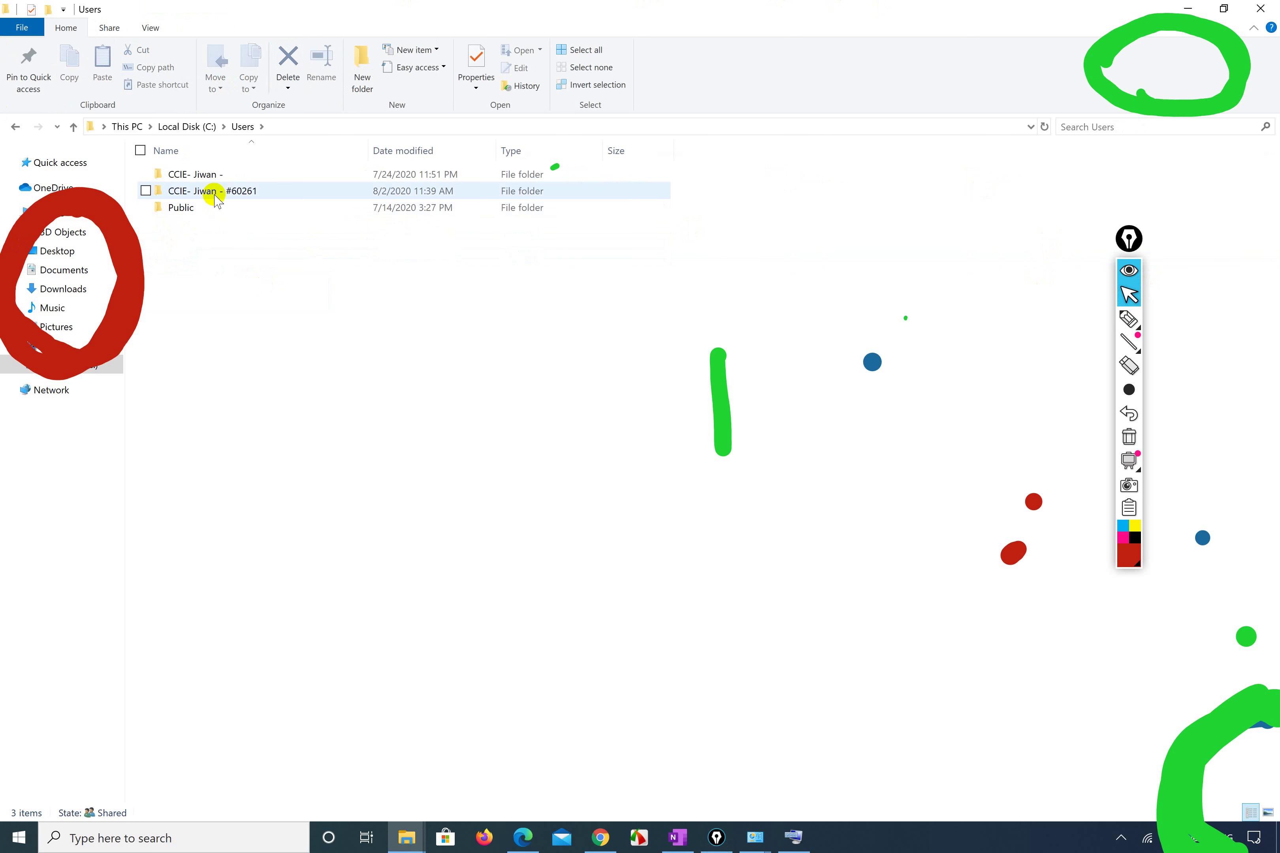
{"action": "double_click", "coordinate": [233, 191]}
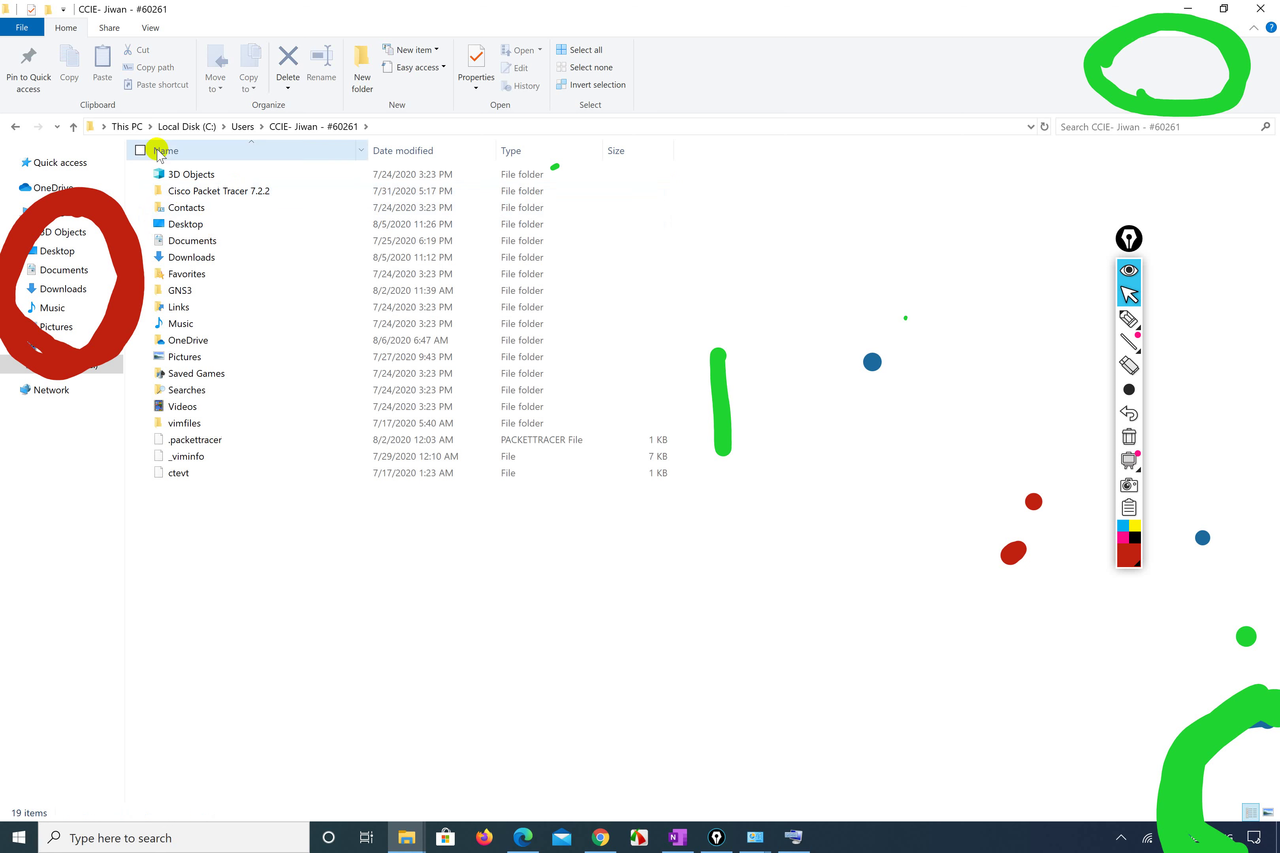
Return to This PC, erase the red circle from the navigation pane folders, and switch back to the pointer.
{"action": "left_click", "coordinate": [126, 128]}
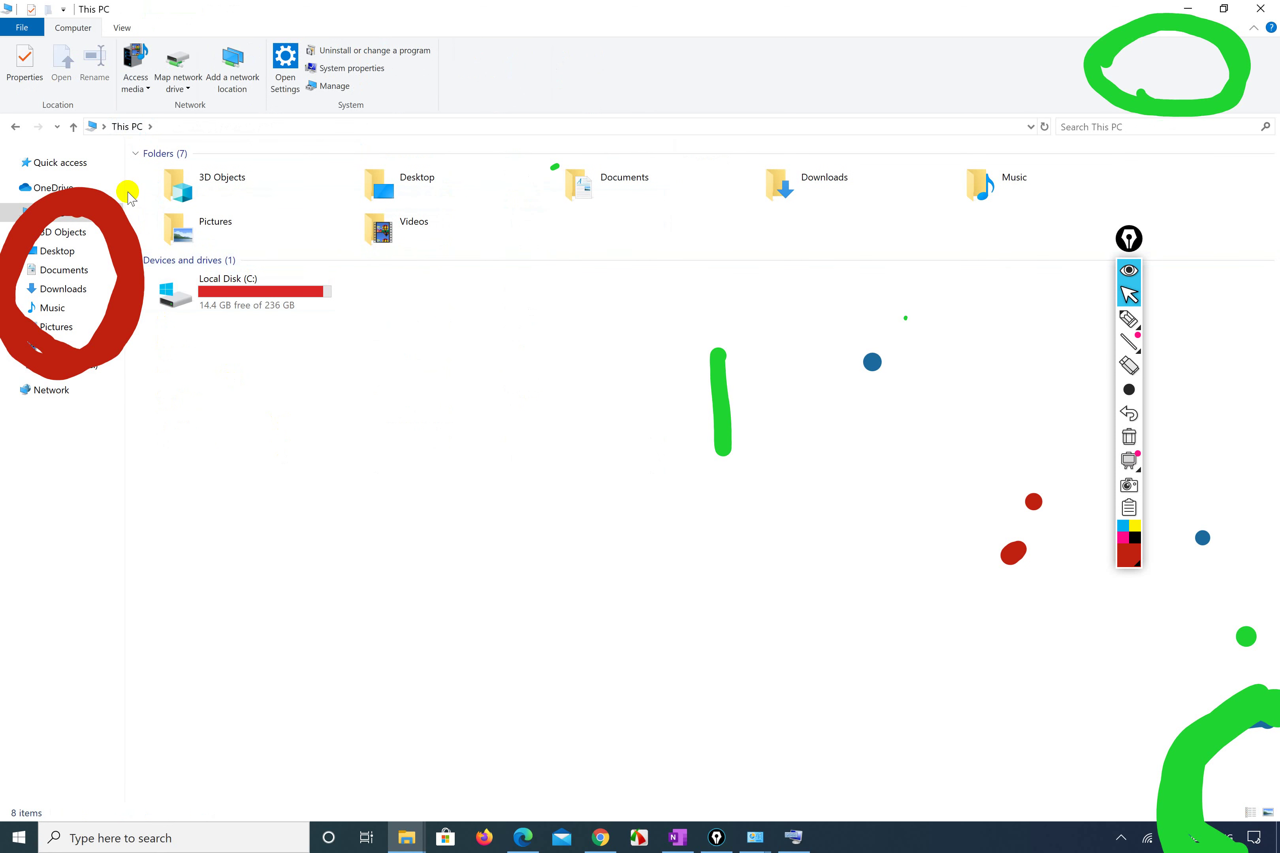
{"action": "left_click", "coordinate": [1129, 318]}
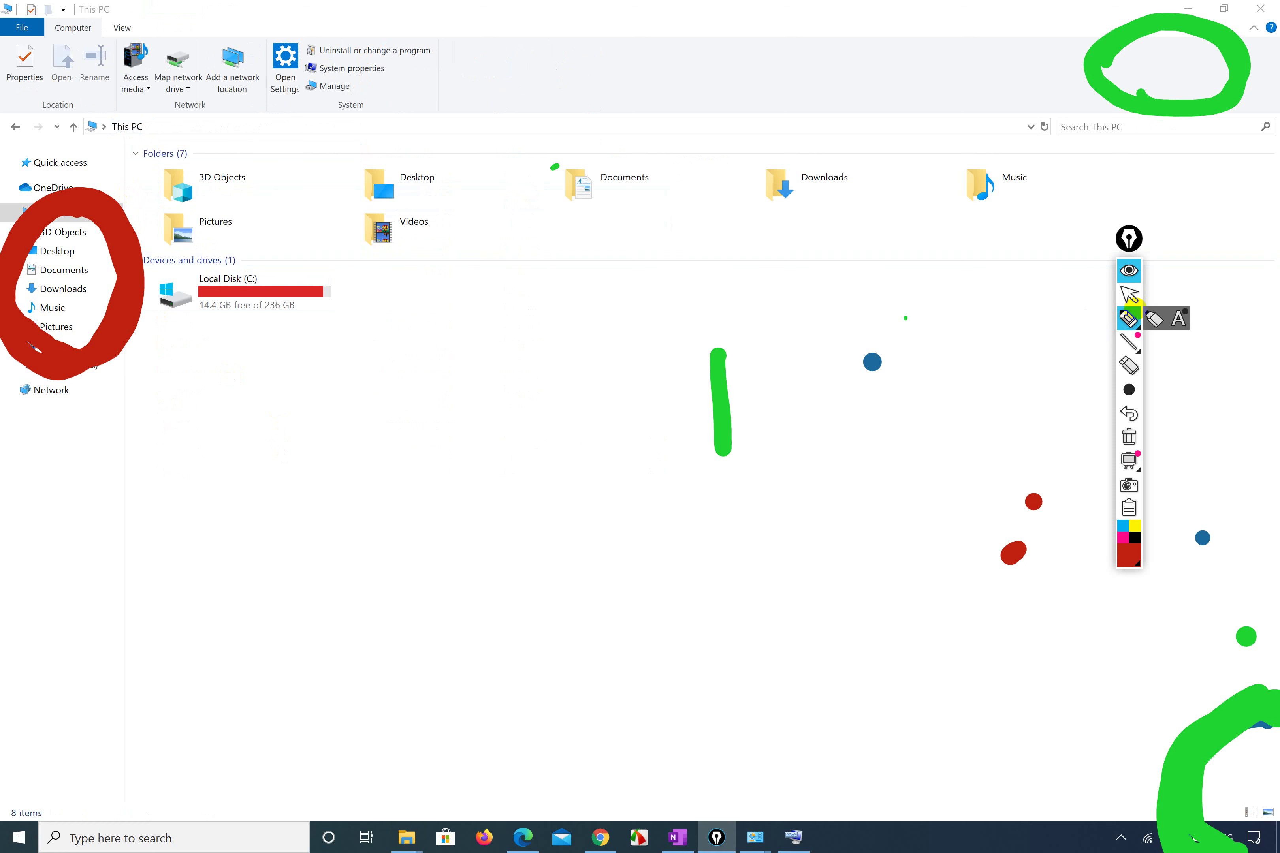
{"action": "left_click_drag", "start_coordinate": [106, 385], "coordinate": [112, 216]}
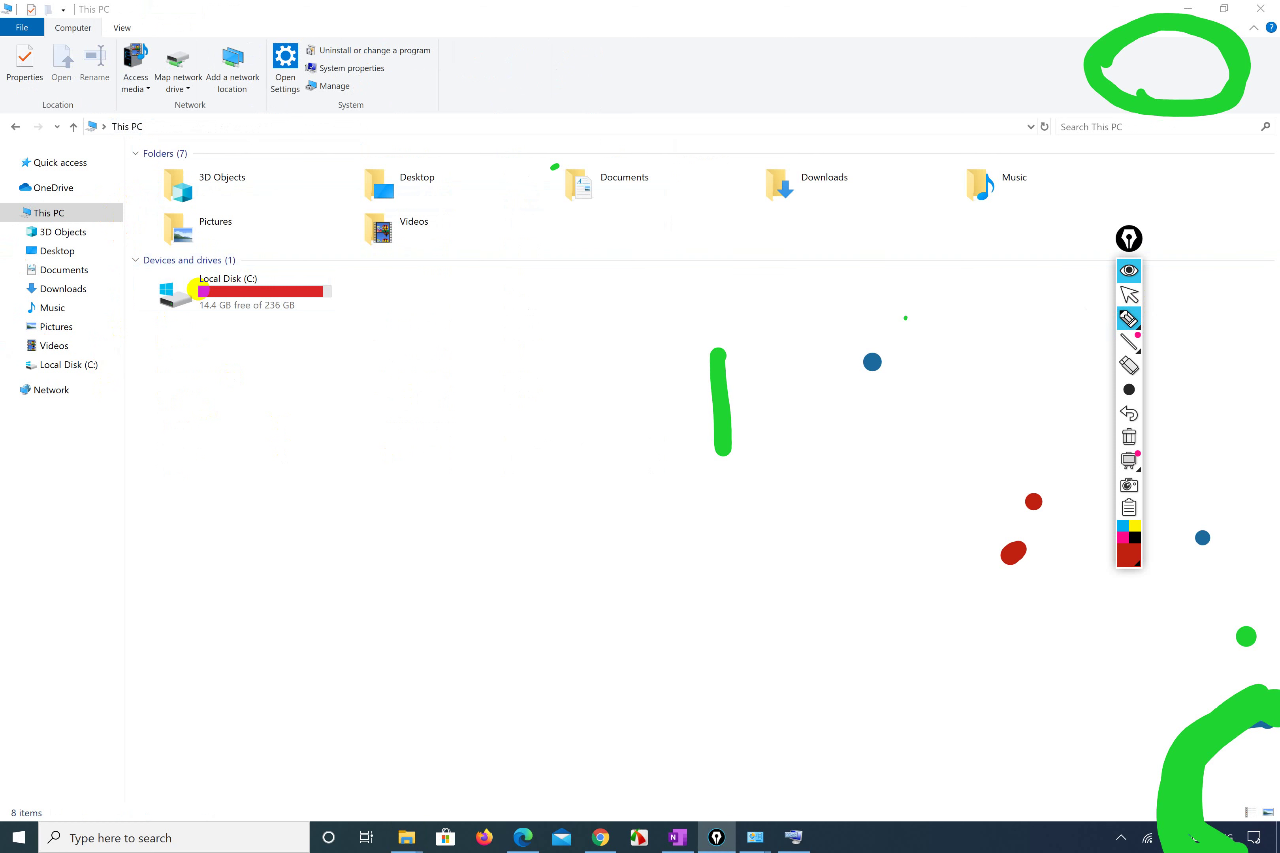
{"action": "left_click", "coordinate": [1129, 295]}
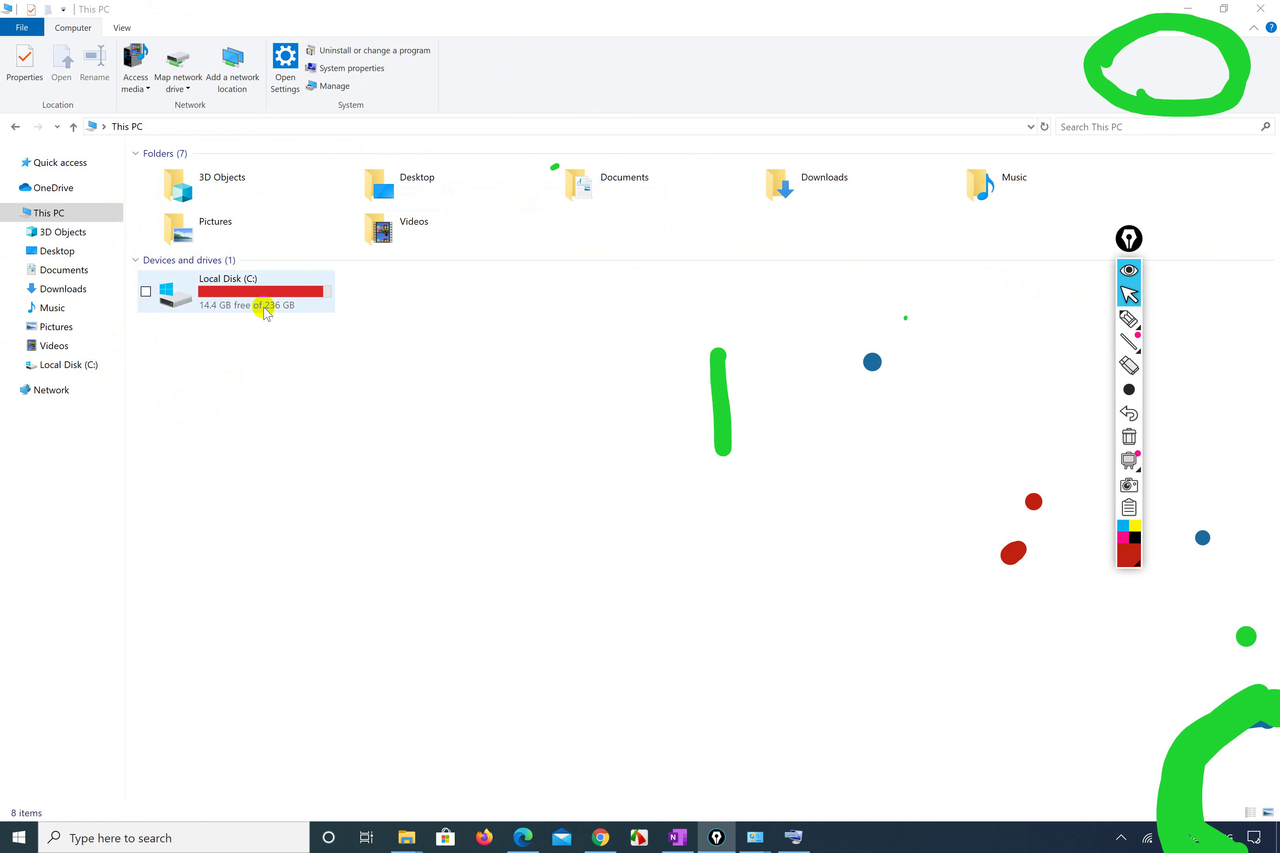
Open the Desktop folder from the navigation pane and select the personal folder stored in it.
{"action": "left_click", "coordinate": [55, 251]}
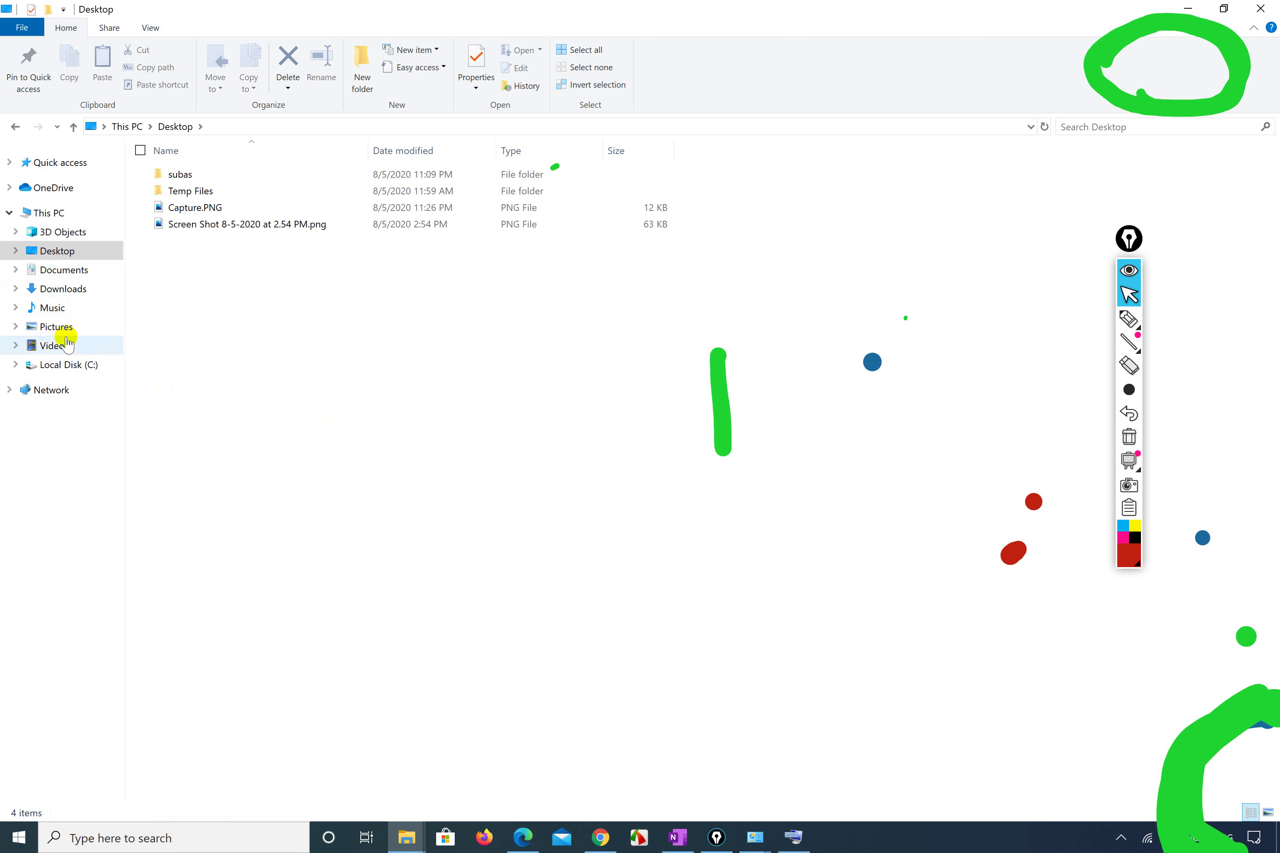
{"action": "left_click", "coordinate": [261, 341]}
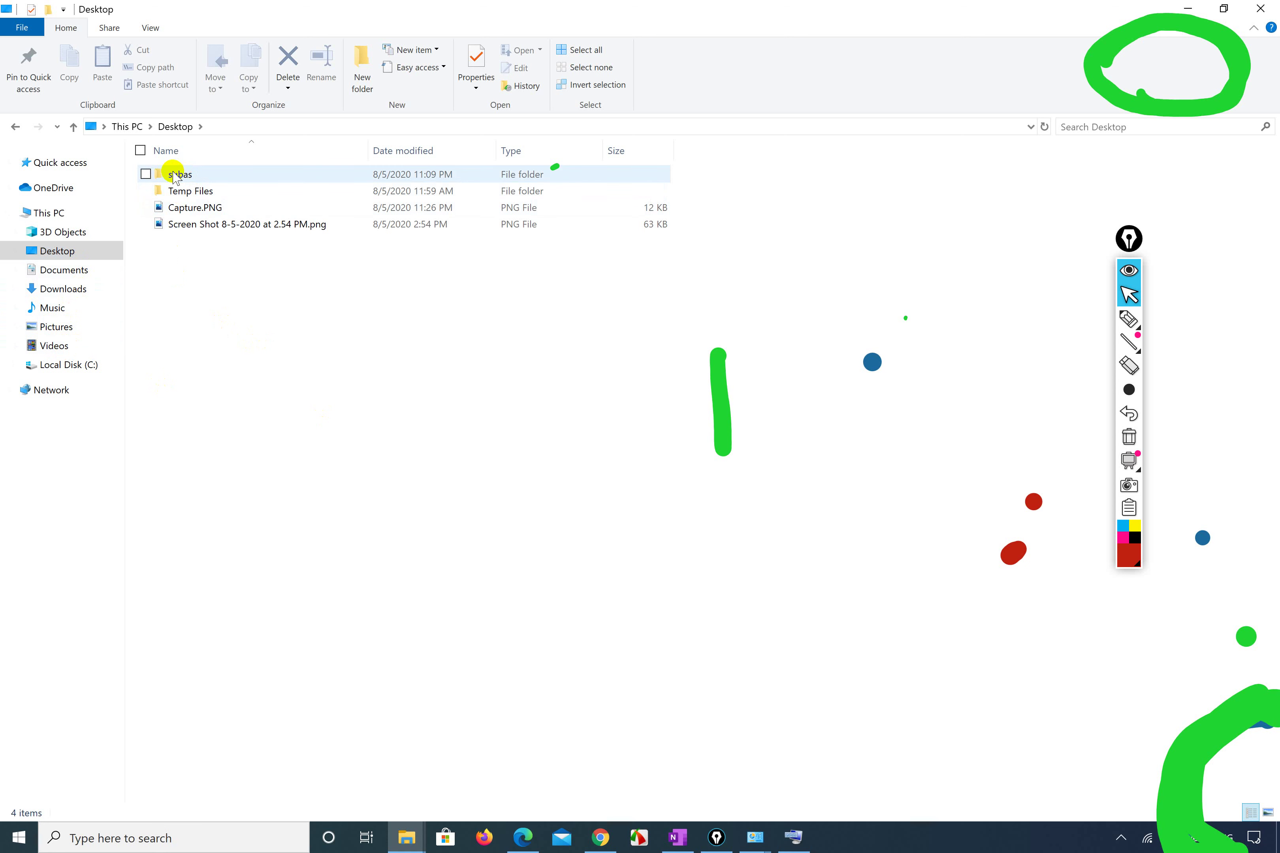
{"action": "left_click", "coordinate": [175, 175]}
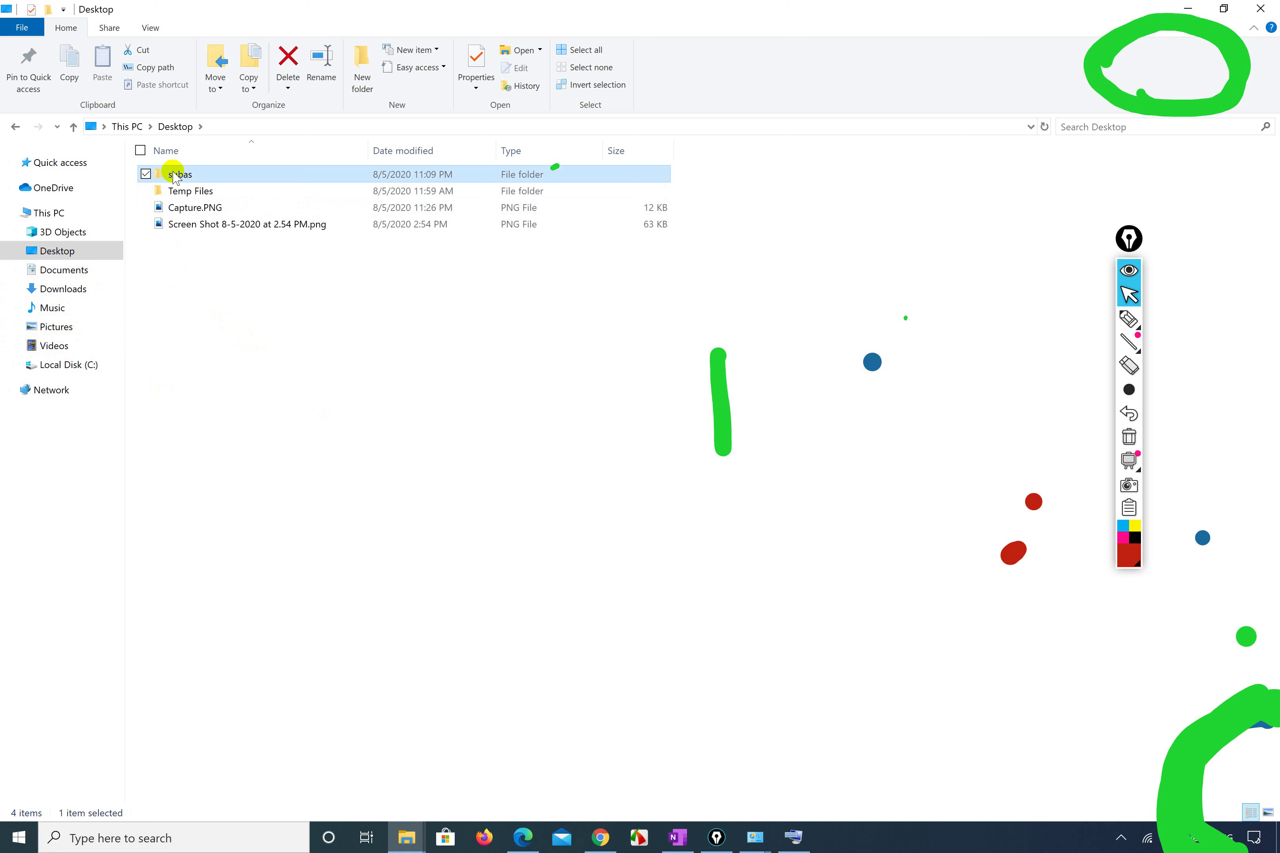
{"action": "left_click_drag", "start_coordinate": [175, 175], "coordinate": [276, 259]}
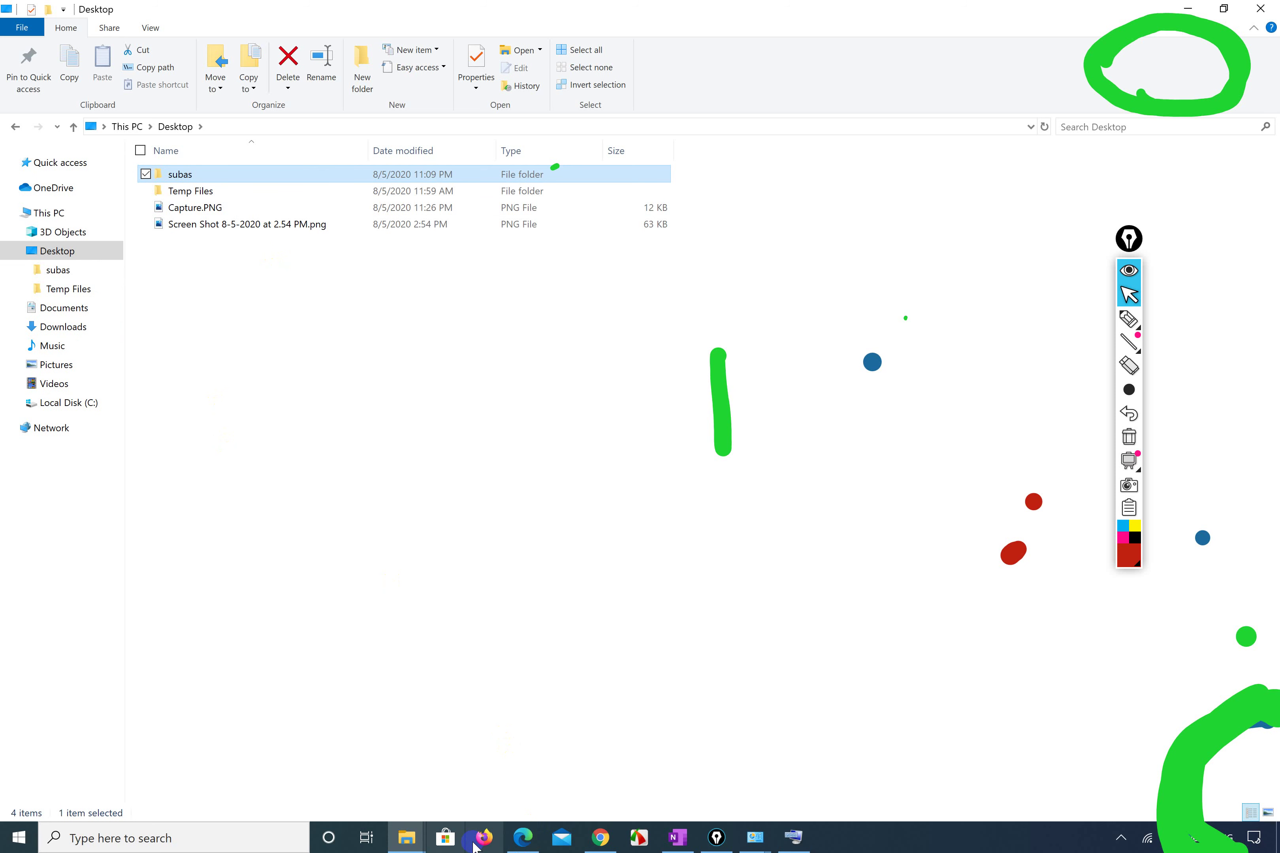
Close the Desktop folder window and the remaining File Explorer window showing window 10 series.
{"action": "left_click", "coordinate": [1267, 8]}
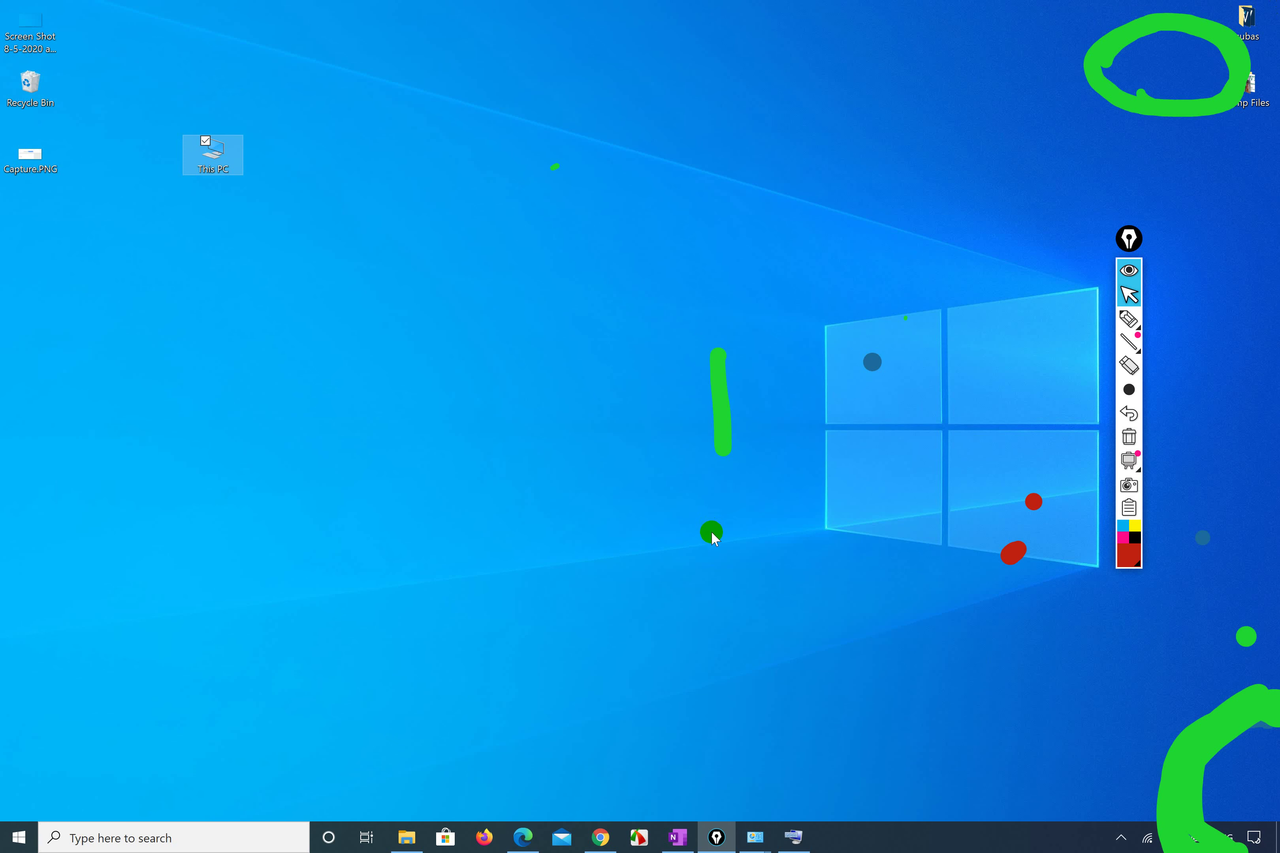
{"action": "left_click", "coordinate": [416, 836]}
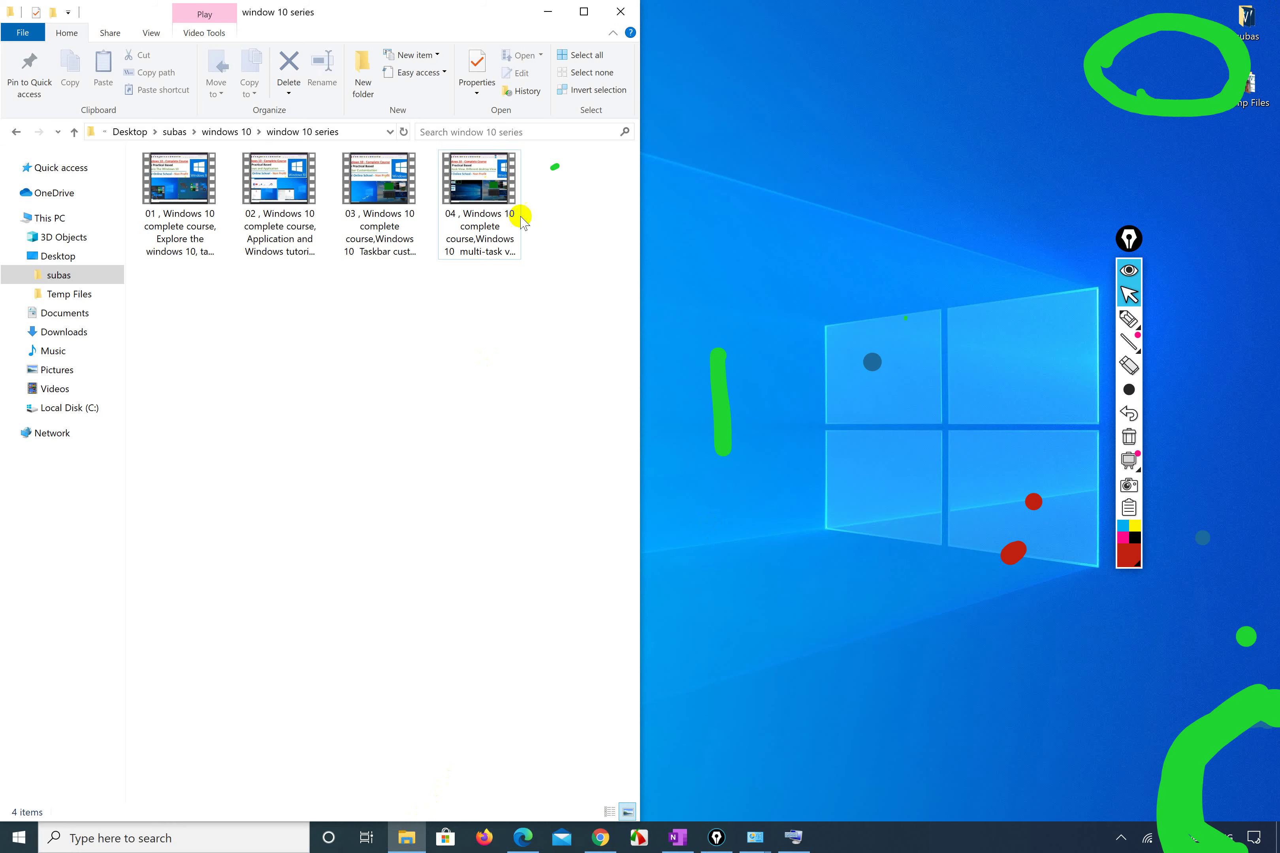
{"action": "left_click", "coordinate": [632, 8]}
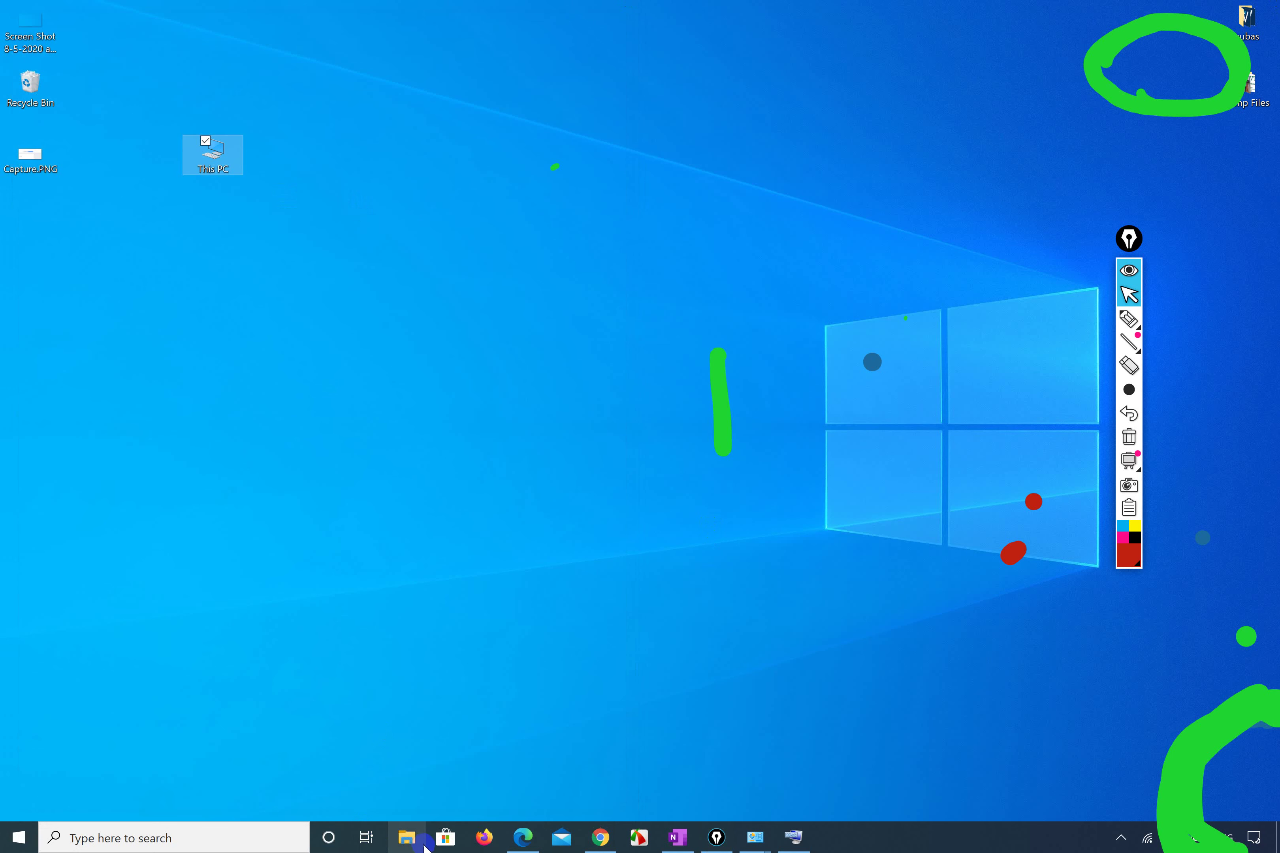
Pin the desktop's personal folder in File Explorer's jump list, then dismiss the list.
{"action": "right_click", "coordinate": [409, 844]}
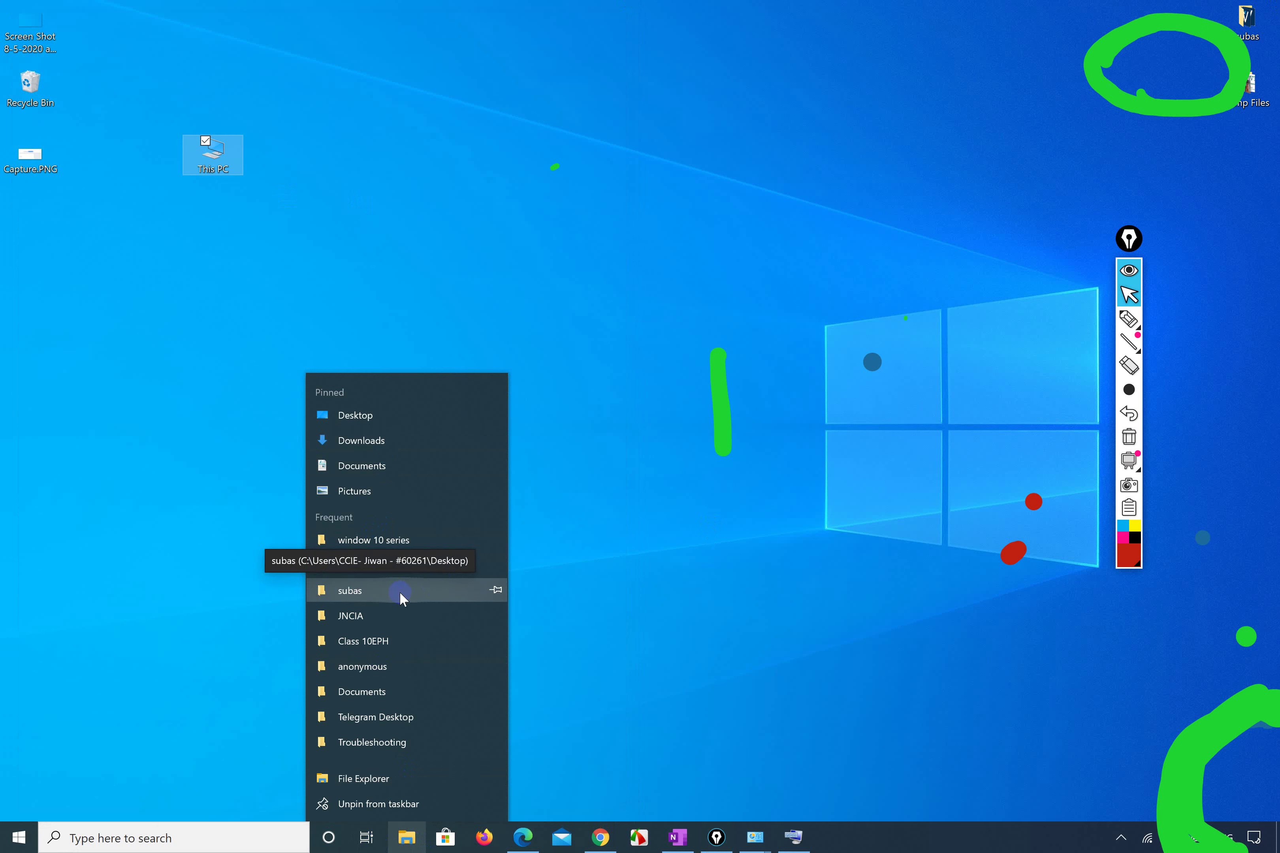
{"action": "left_click", "coordinate": [499, 588]}
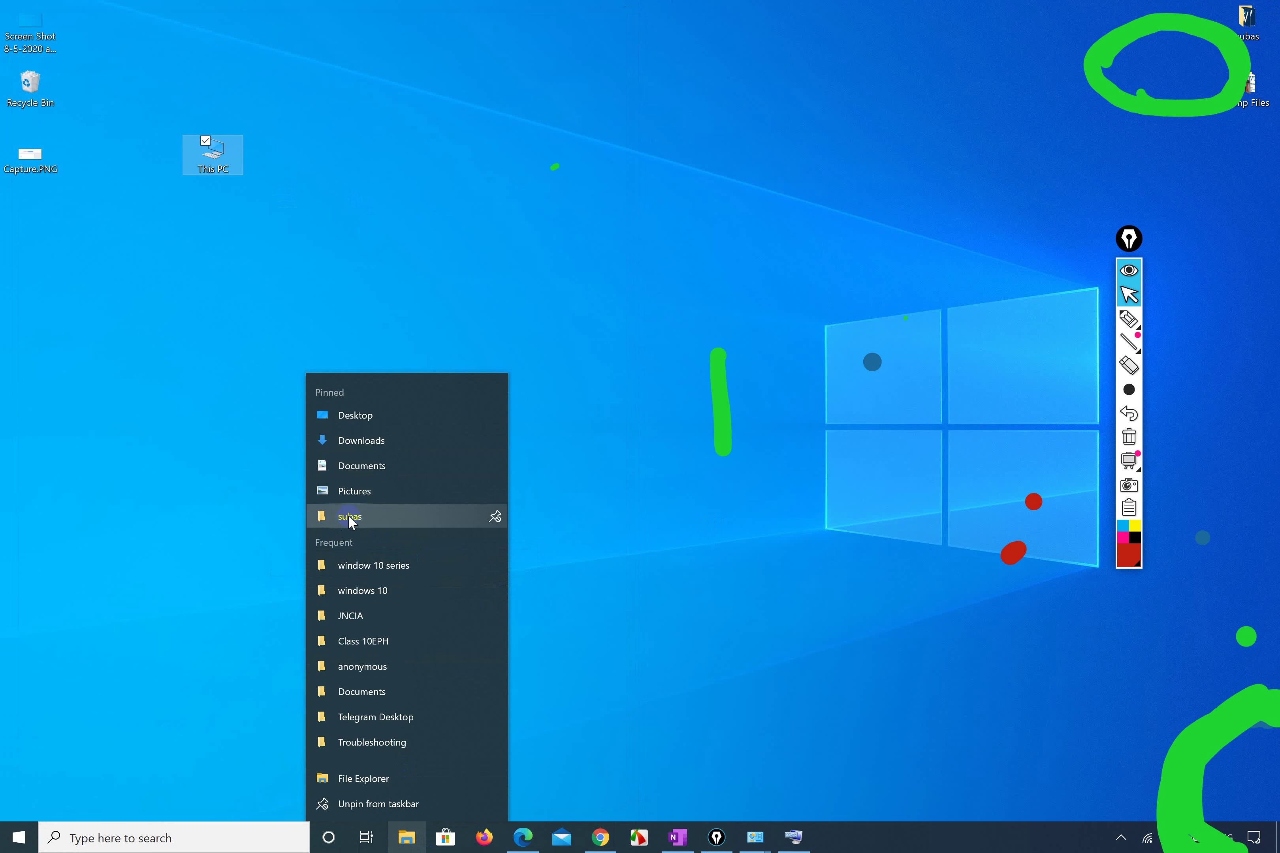
{"action": "left_click", "coordinate": [151, 316]}
{"action": "left_click", "coordinate": [151, 316]}
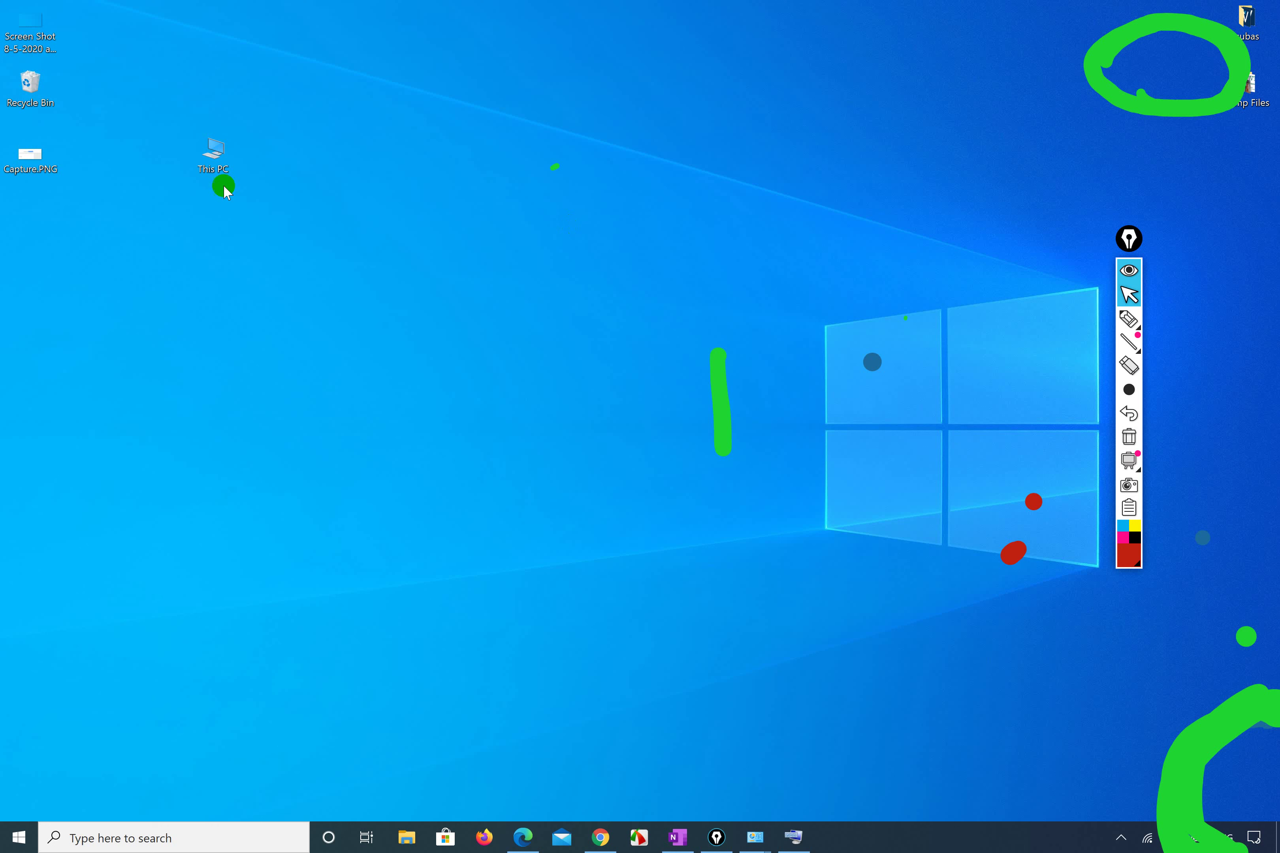
Open This PC maximized, collapse its entry in the navigation pane, and close the window.
{"action": "double_click", "coordinate": [221, 154]}
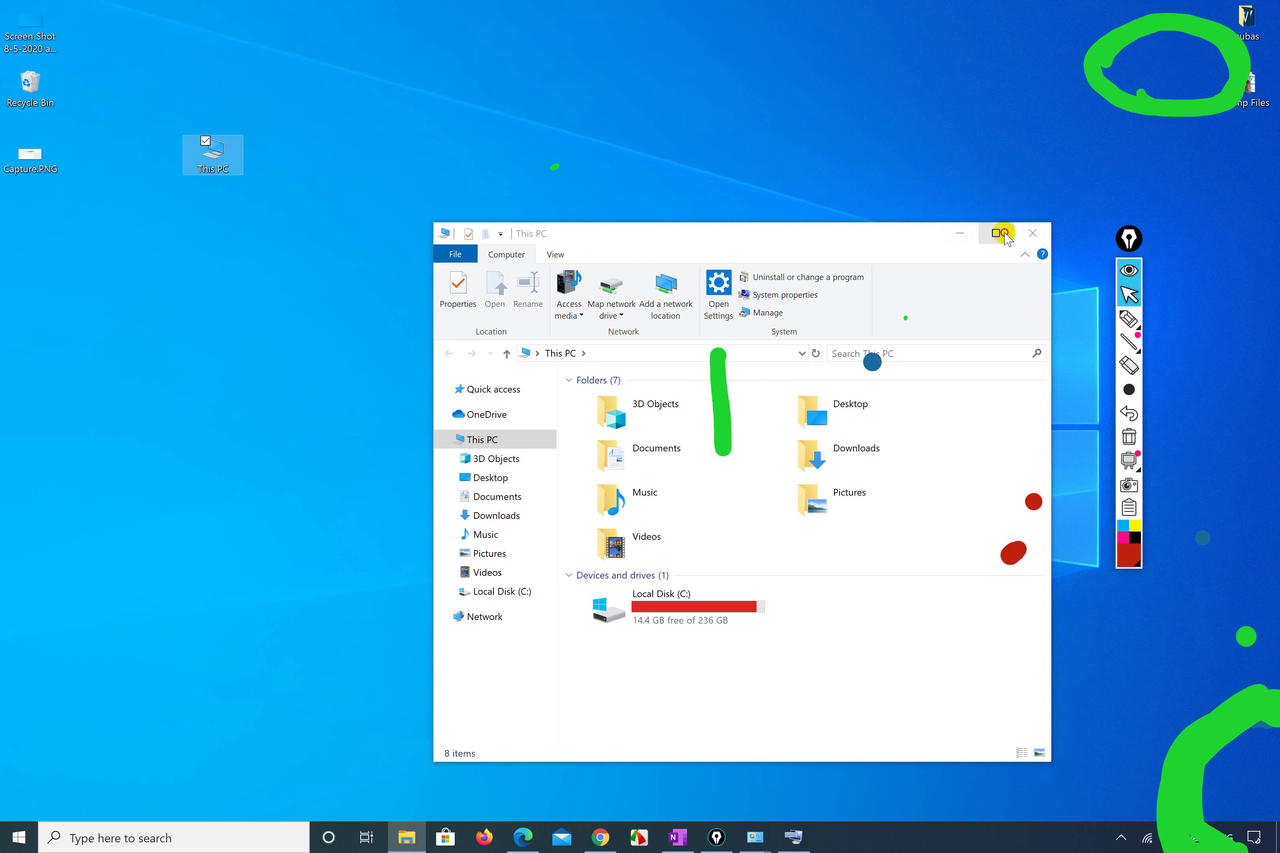
{"action": "left_click", "coordinate": [997, 234]}
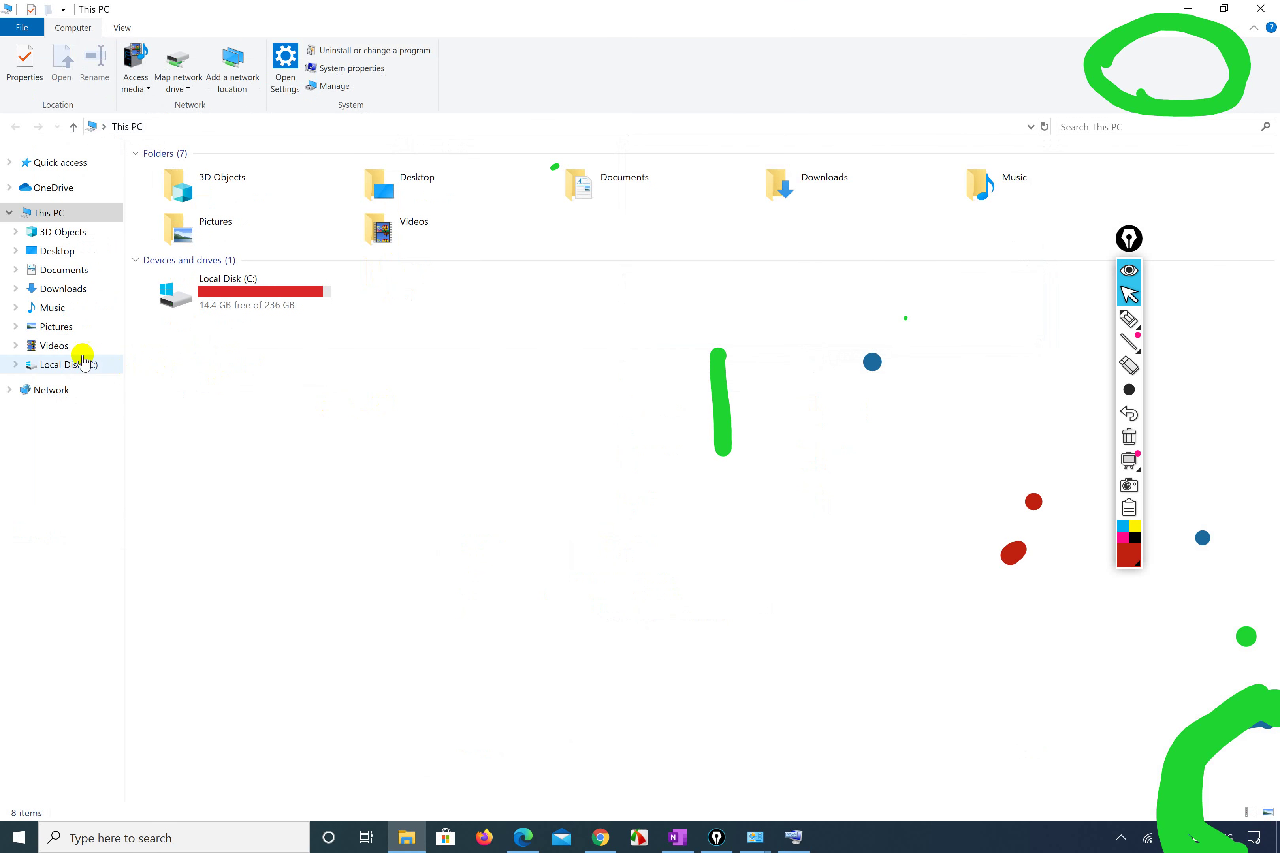
{"action": "left_click", "coordinate": [247, 375]}
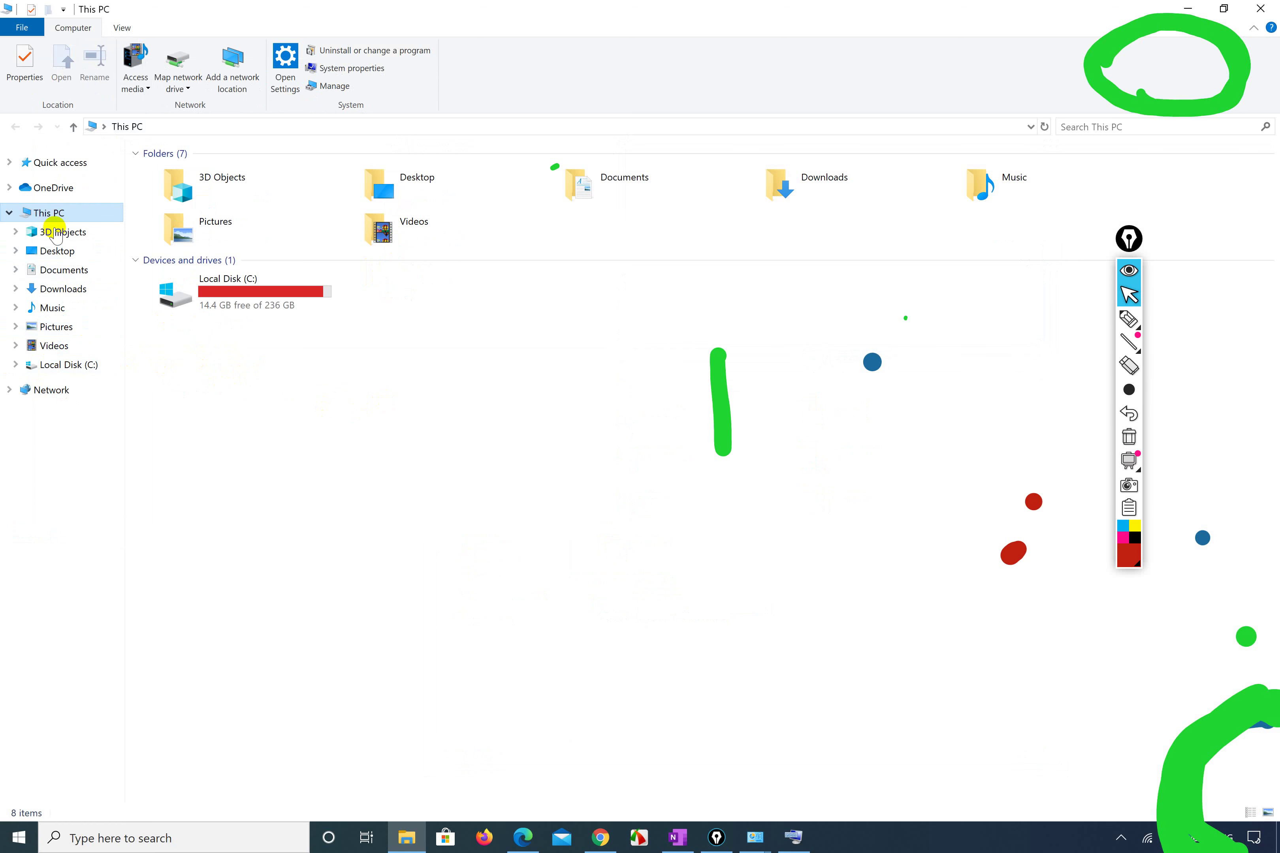
{"action": "left_click", "coordinate": [10, 213]}
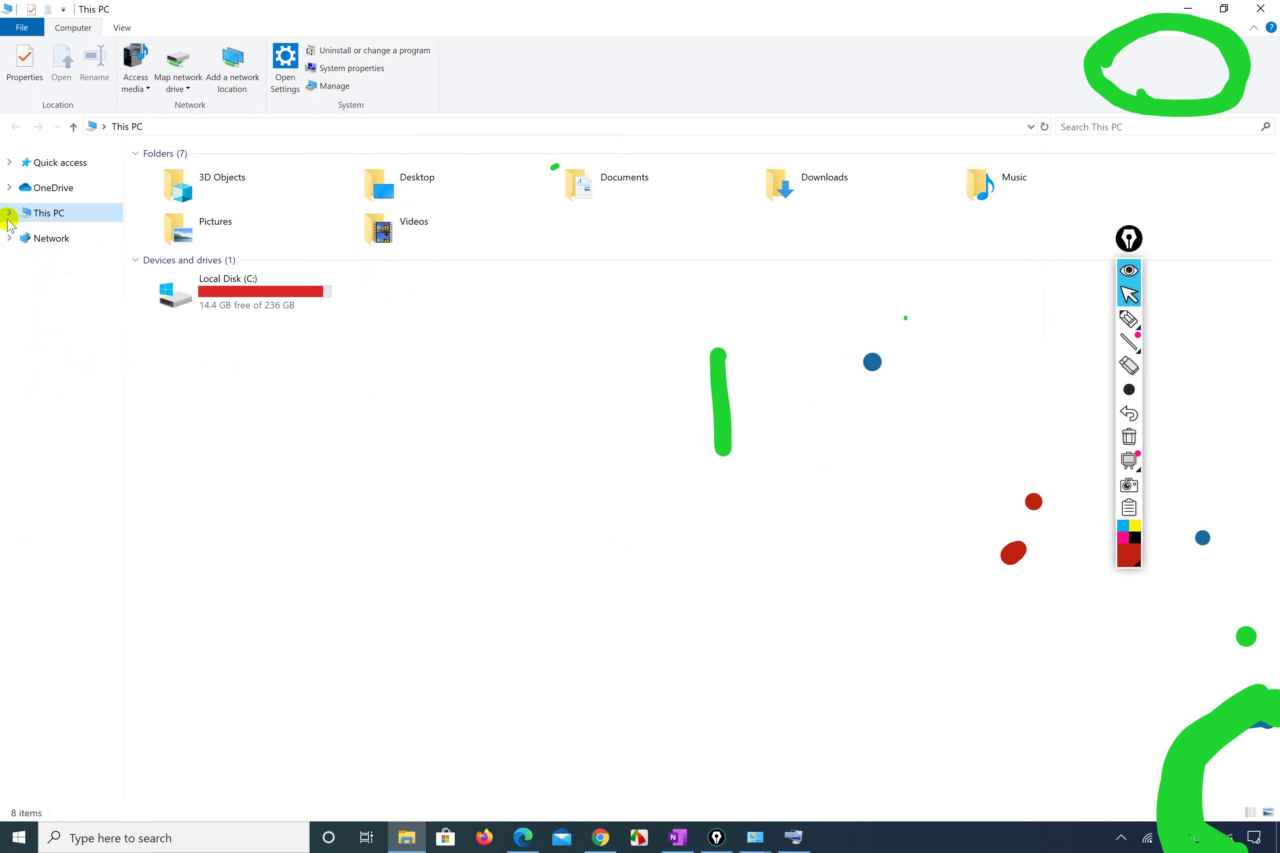
{"action": "left_click", "coordinate": [1260, 8]}
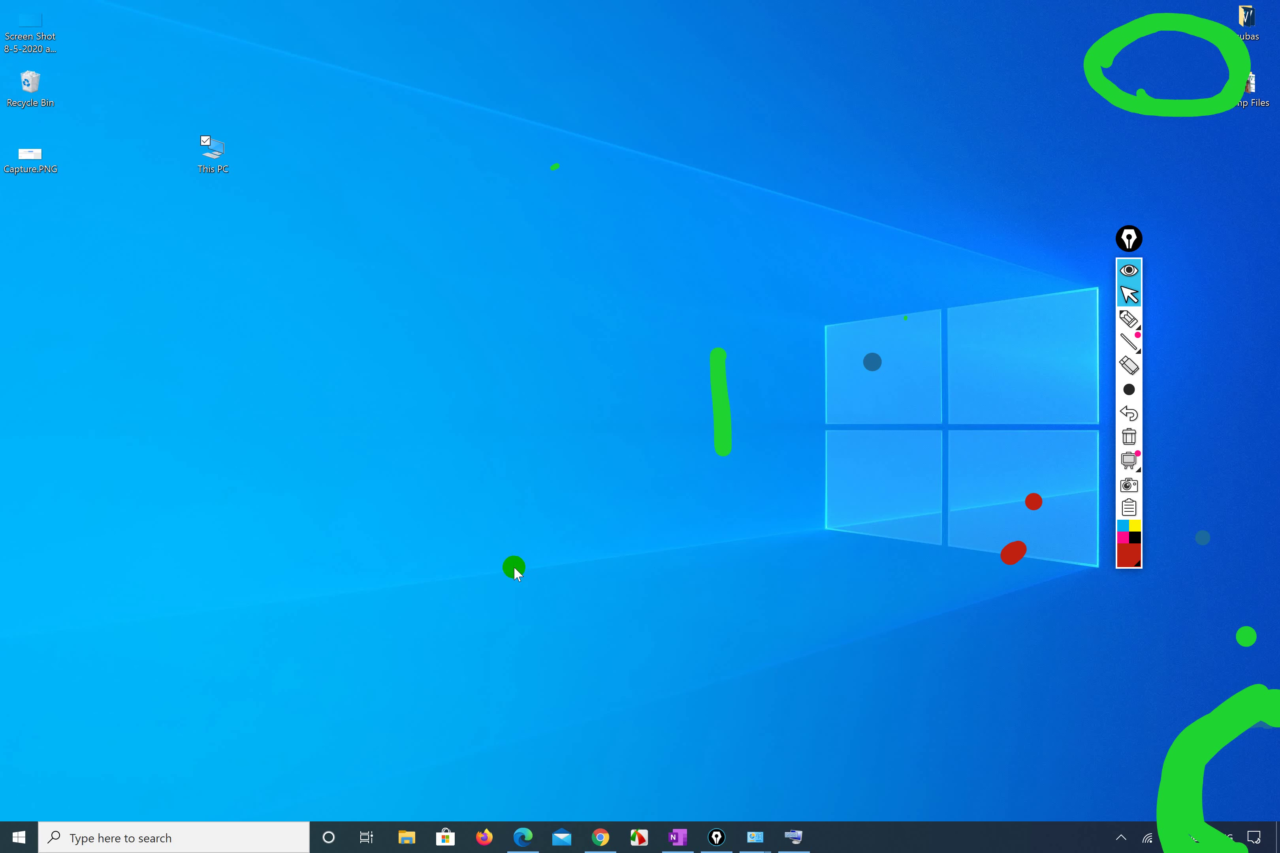
Open the pinned personal folder from File Explorer's jump list, then close its window.
{"action": "right_click", "coordinate": [414, 828]}
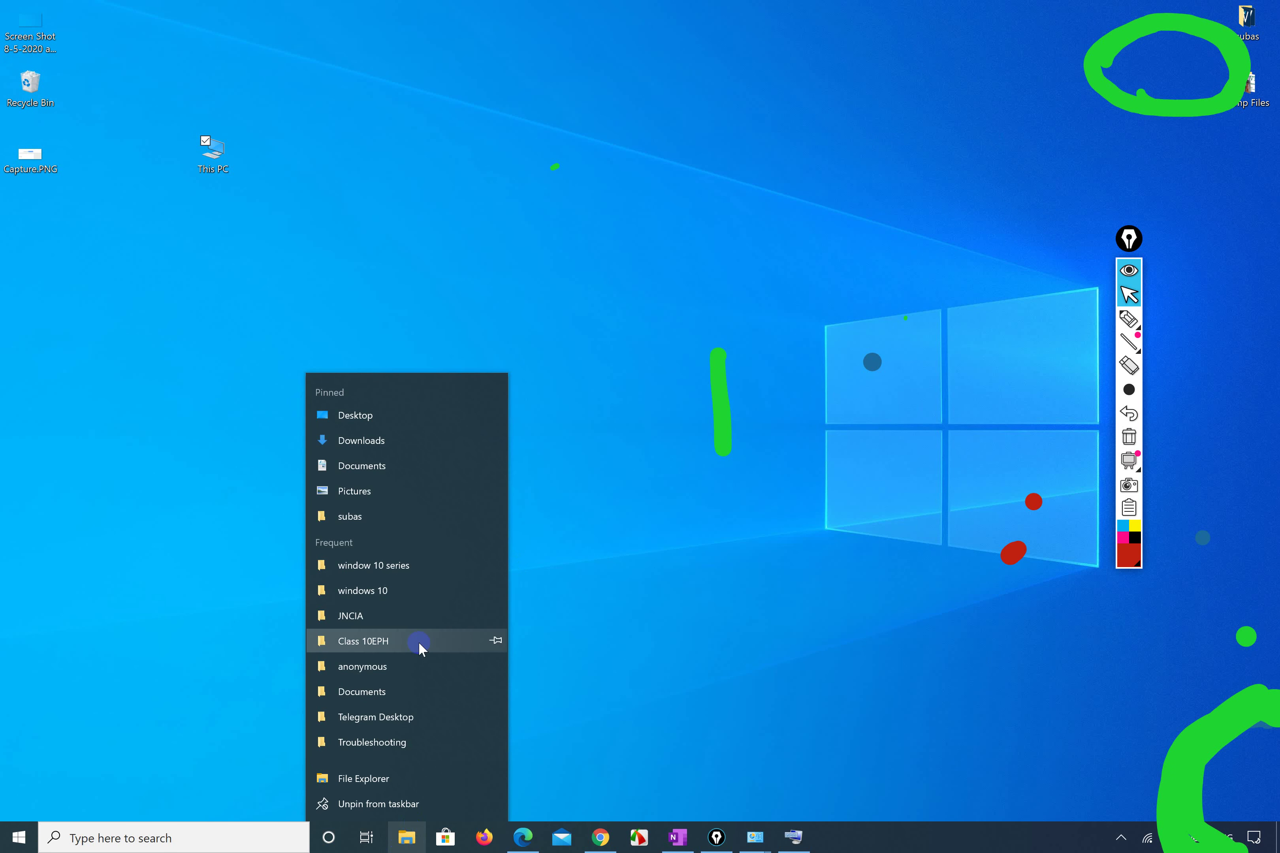
{"action": "left_click", "coordinate": [361, 515]}
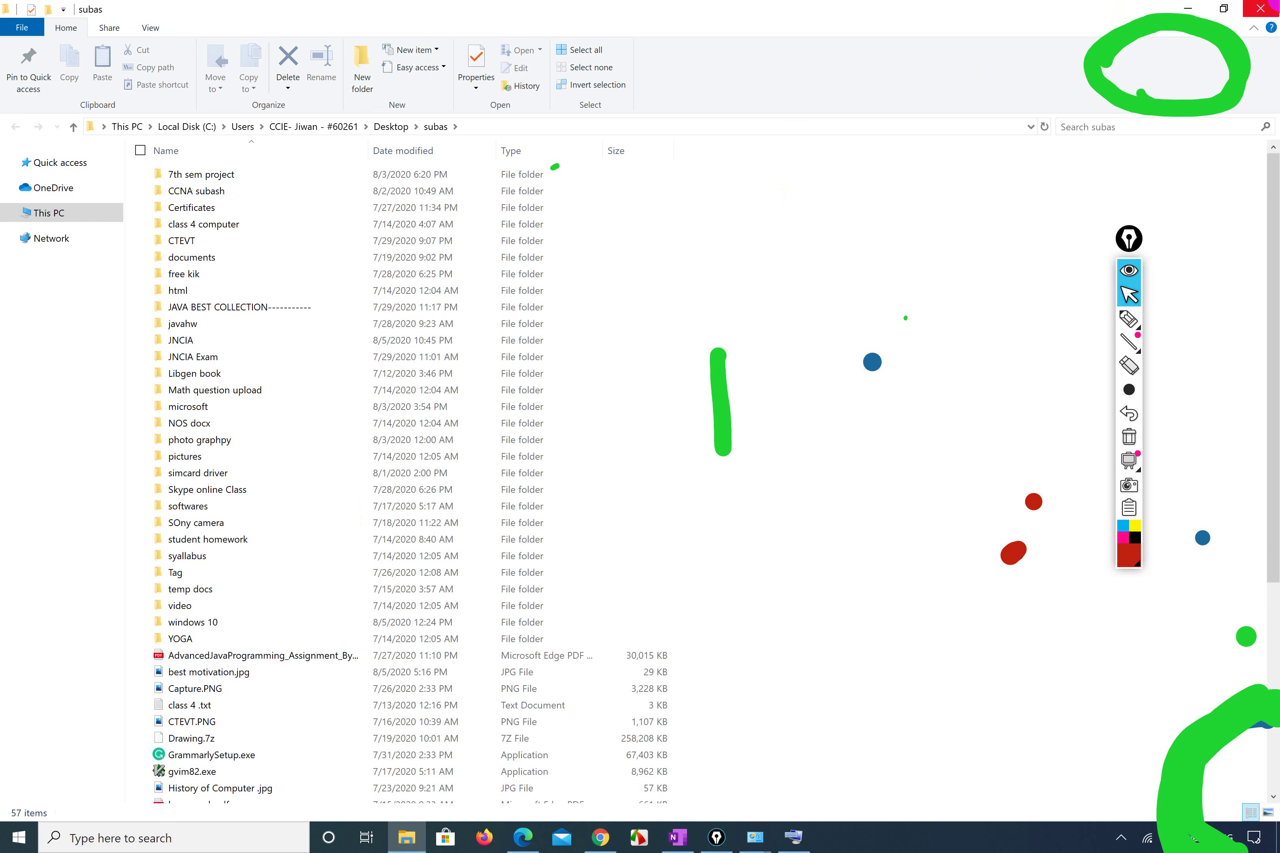
{"action": "left_click", "coordinate": [1260, 8]}
Browse from This PC through Local Disk (C:) and Windows into the en-US folder.
{"action": "left_click", "coordinate": [211, 142]}
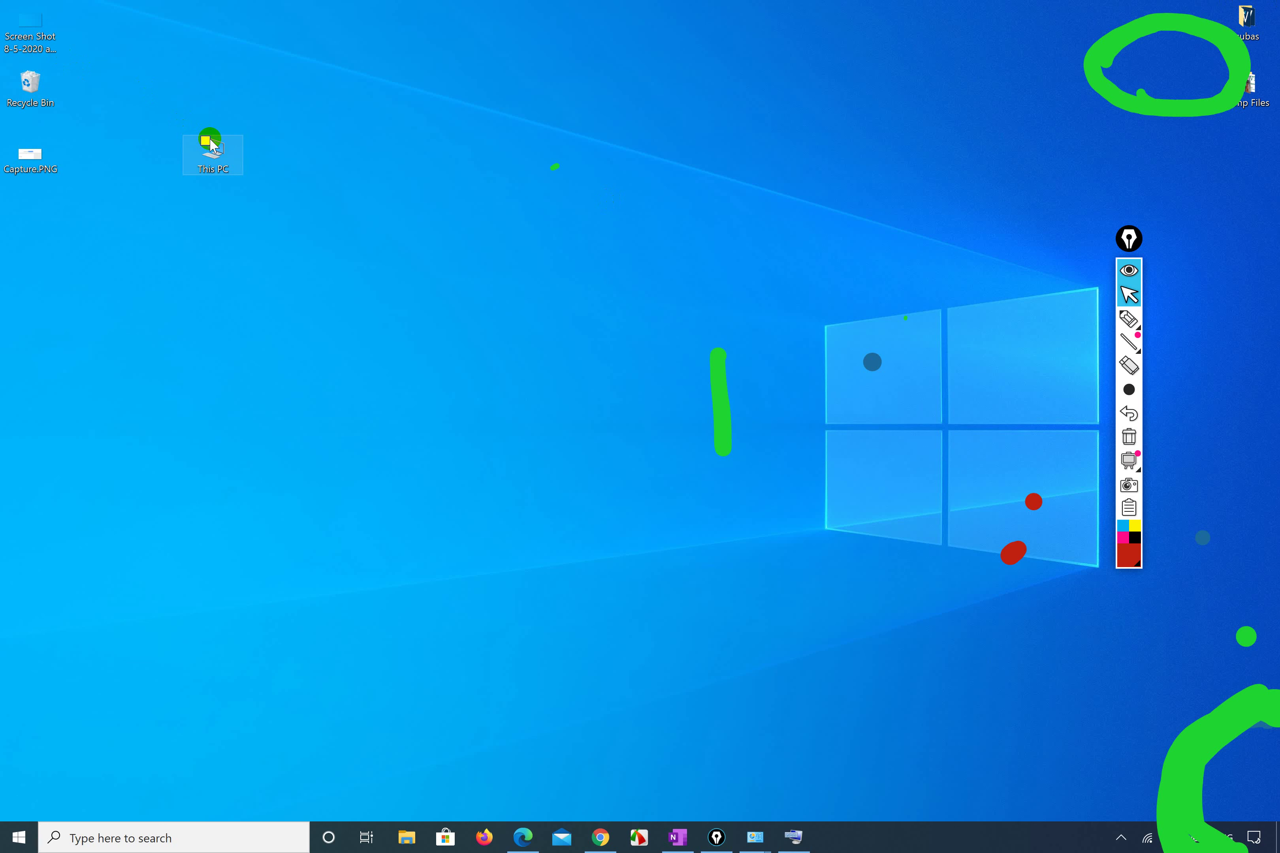
{"action": "double_click", "coordinate": [218, 147]}
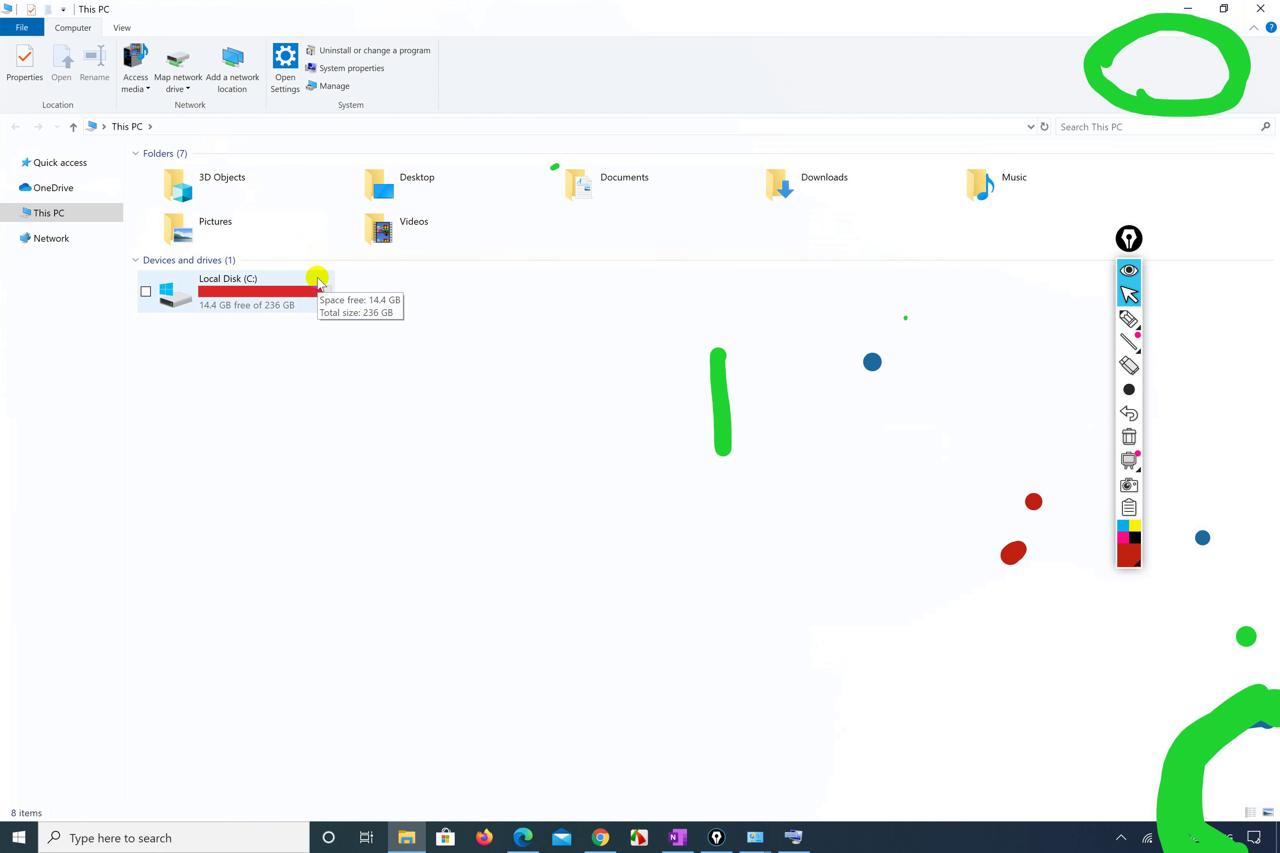
{"action": "double_click", "coordinate": [289, 294]}
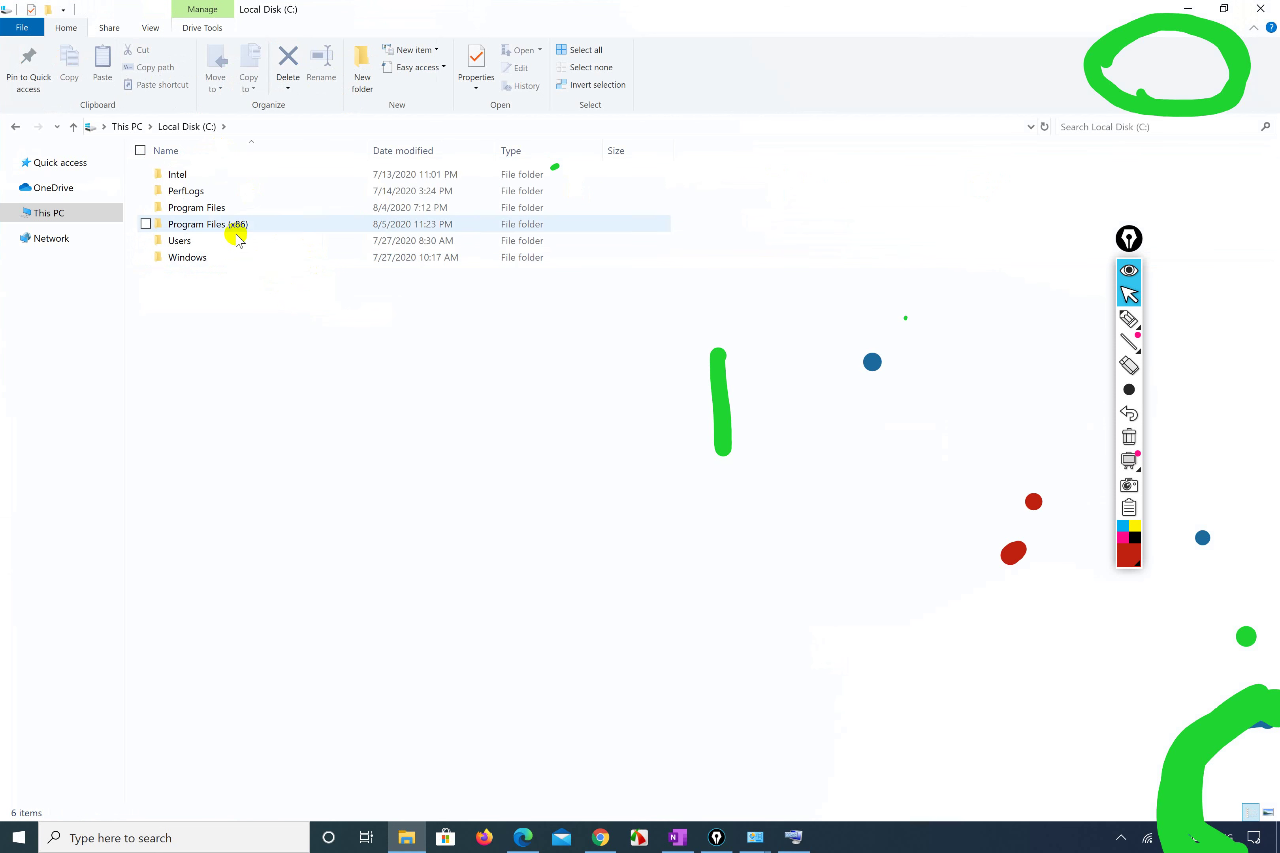
{"action": "double_click", "coordinate": [188, 257]}
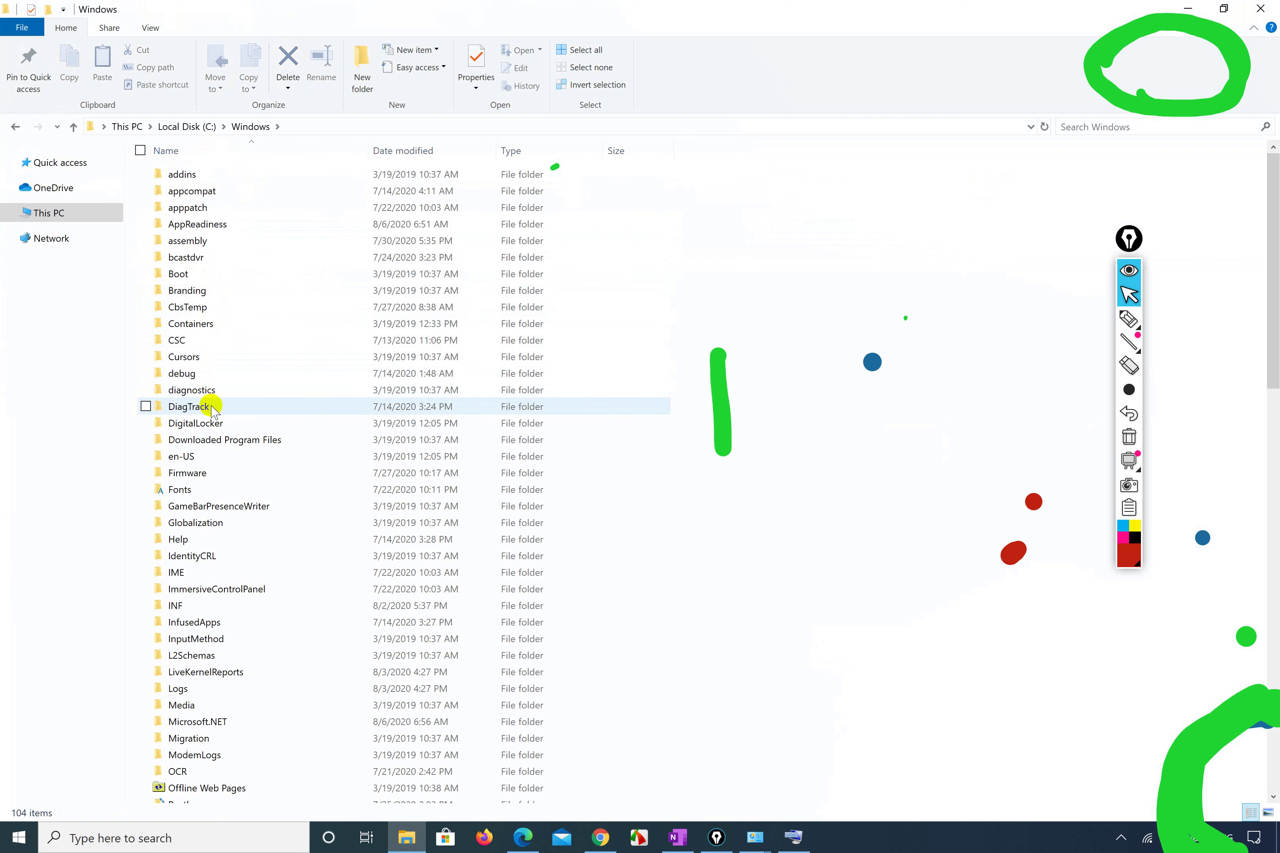
{"action": "left_click", "coordinate": [205, 457]}
{"action": "double_click", "coordinate": [205, 457]}
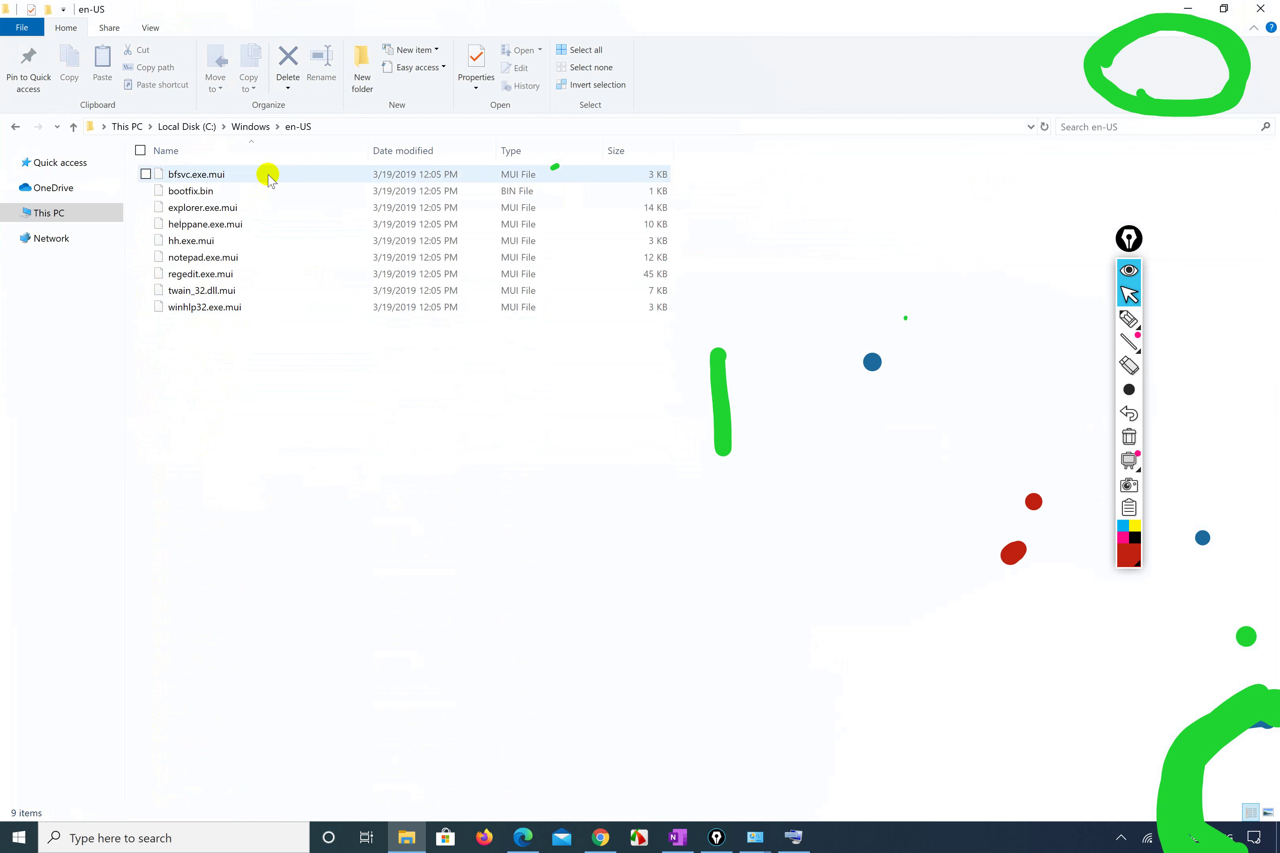
Return to the Windows folder and open its Help subfolder.
{"action": "left_click", "coordinate": [257, 132]}
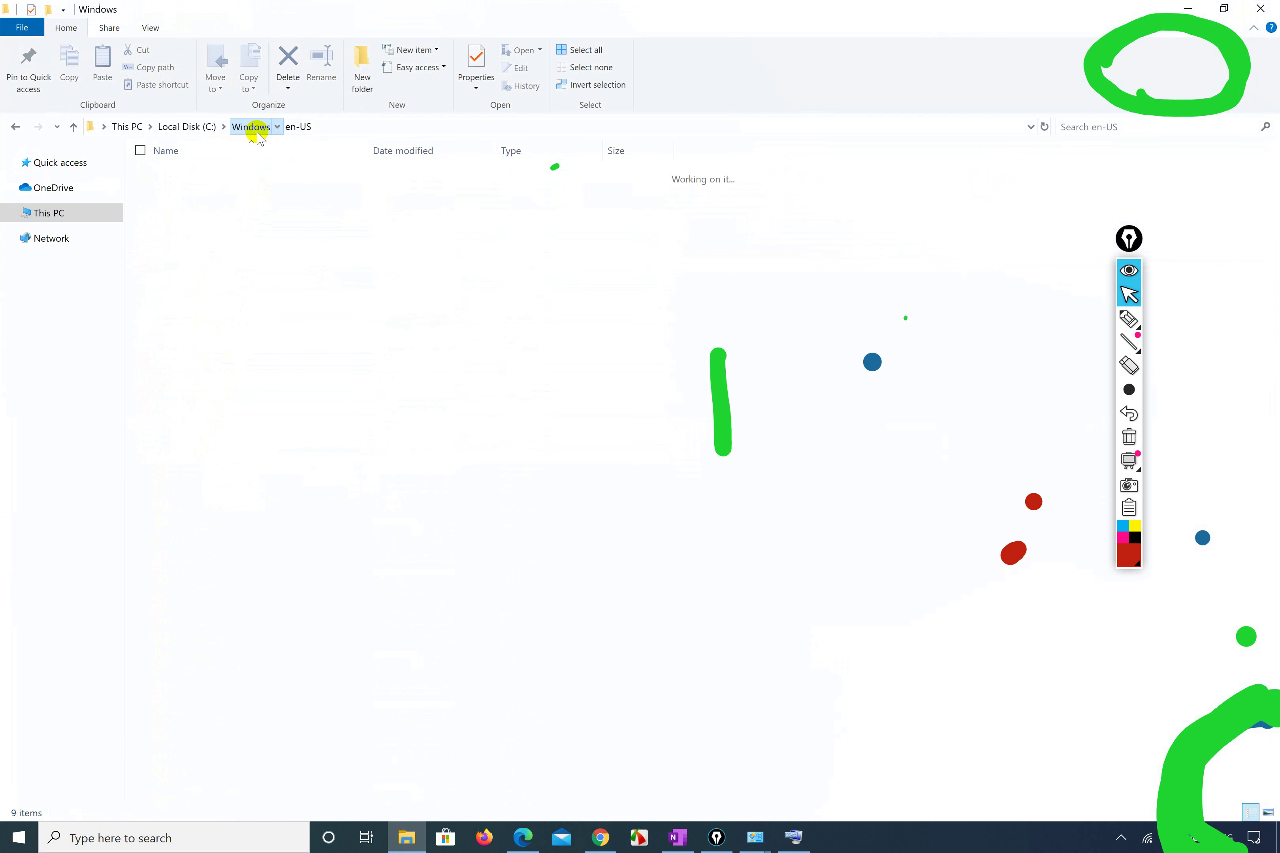
{"action": "left_click", "coordinate": [207, 424]}
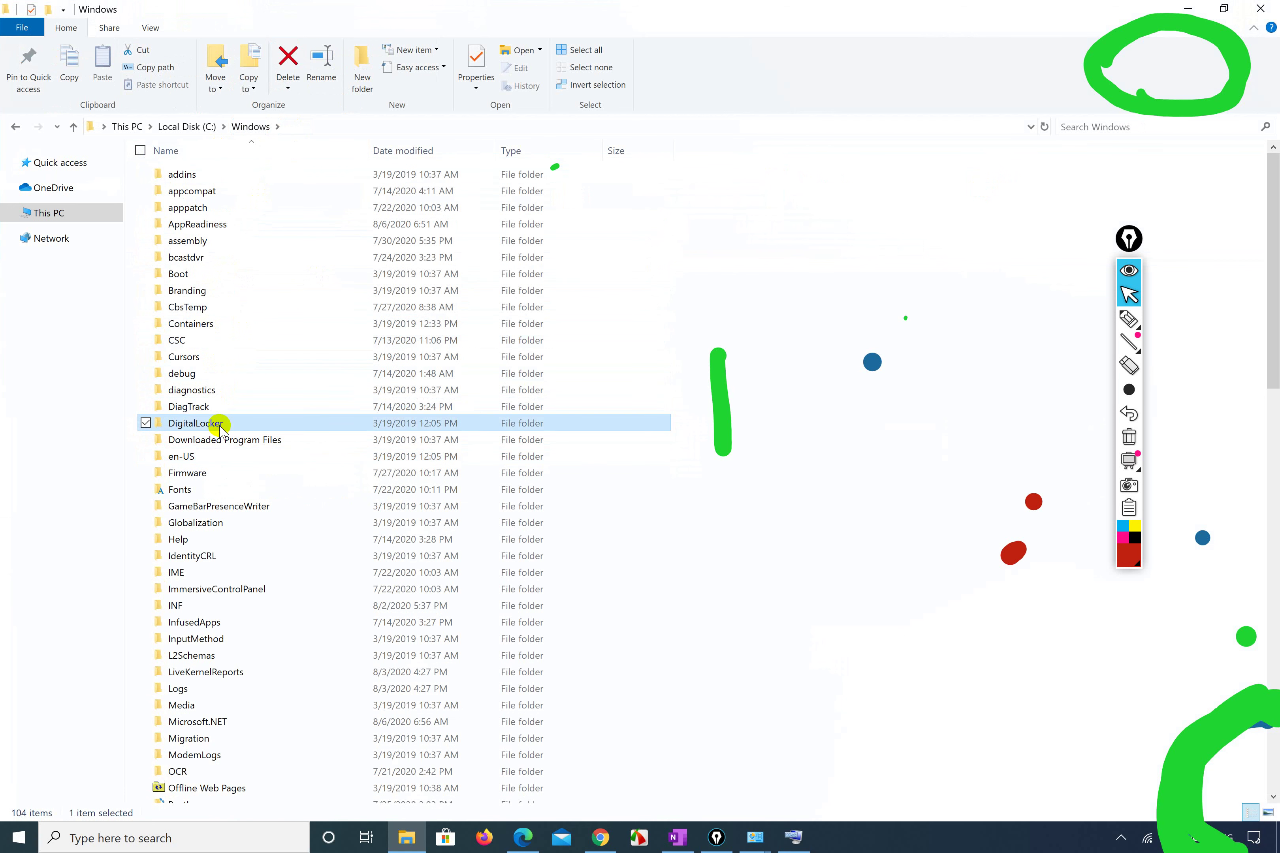
{"action": "double_click", "coordinate": [194, 537]}
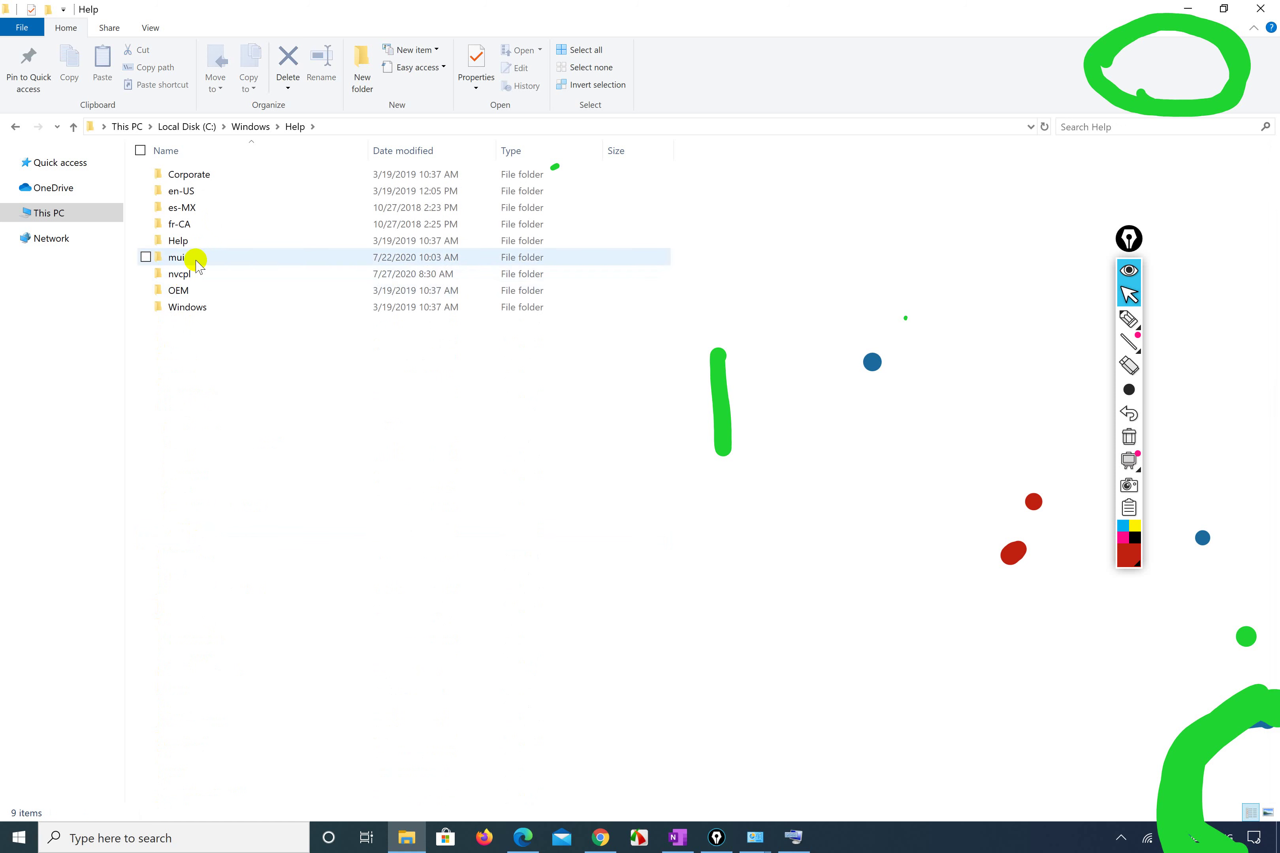
View File Explorer's jump list, then open the OEM folder inside Help.
{"action": "left_click", "coordinate": [192, 293]}
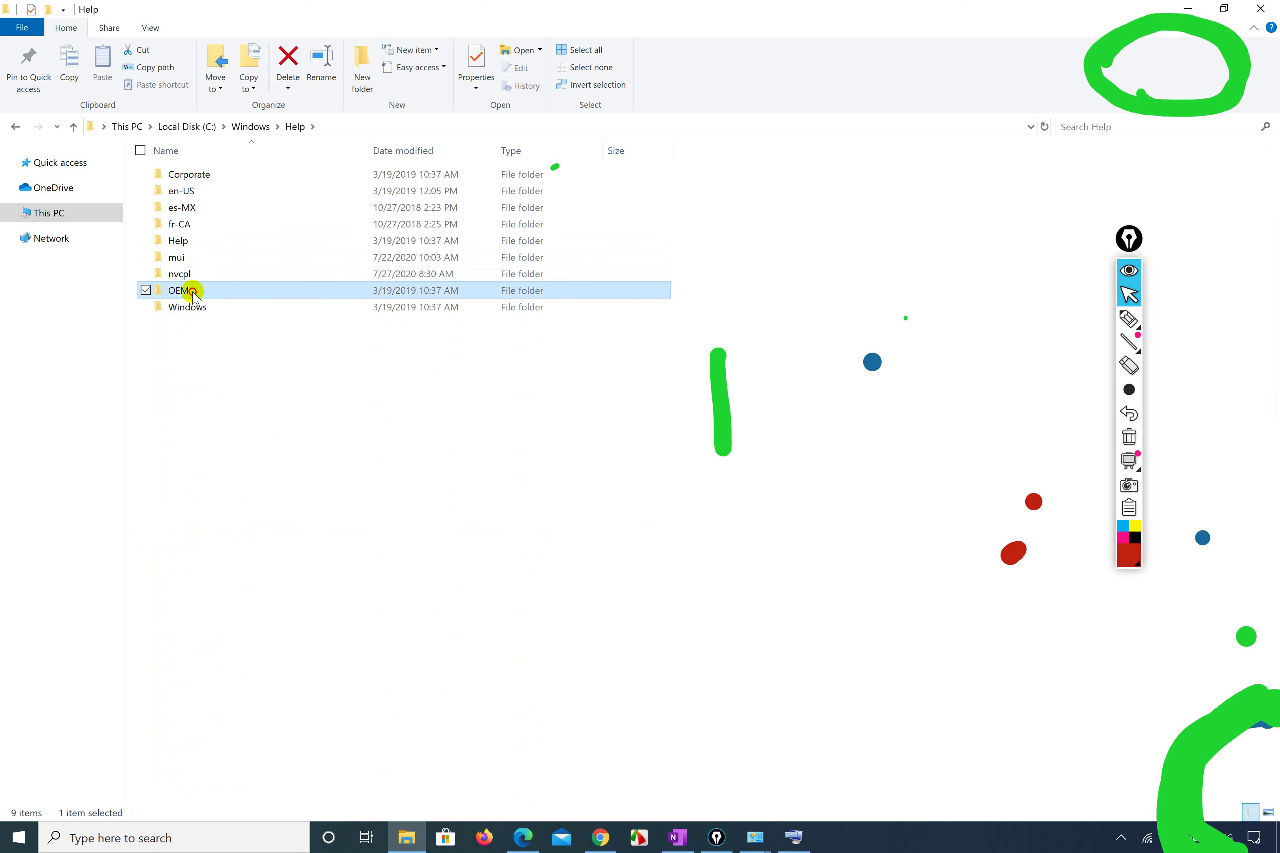
{"action": "left_click", "coordinate": [194, 292]}
{"action": "left_click", "coordinate": [197, 366]}
{"action": "mouse_move", "coordinate": [230, 296]}
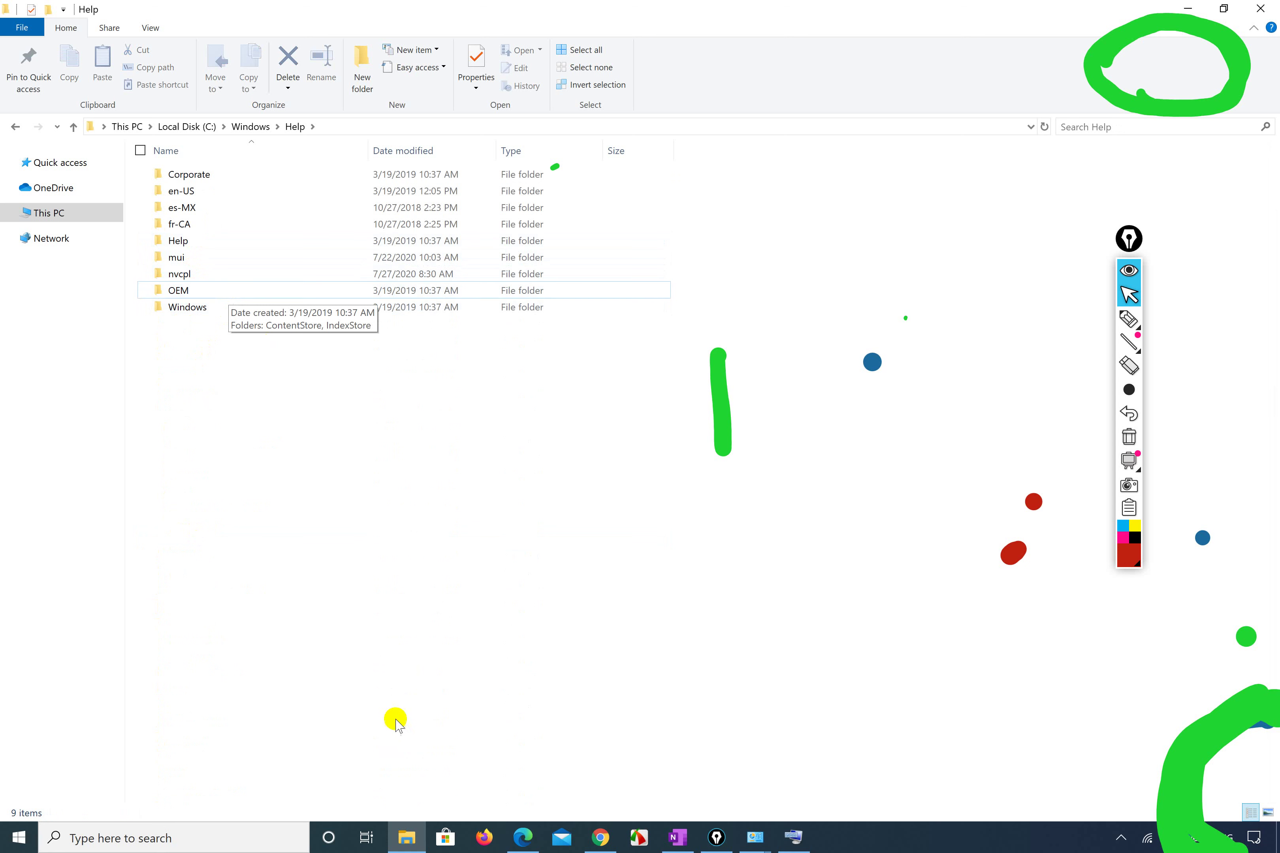
{"action": "right_click", "coordinate": [405, 845]}
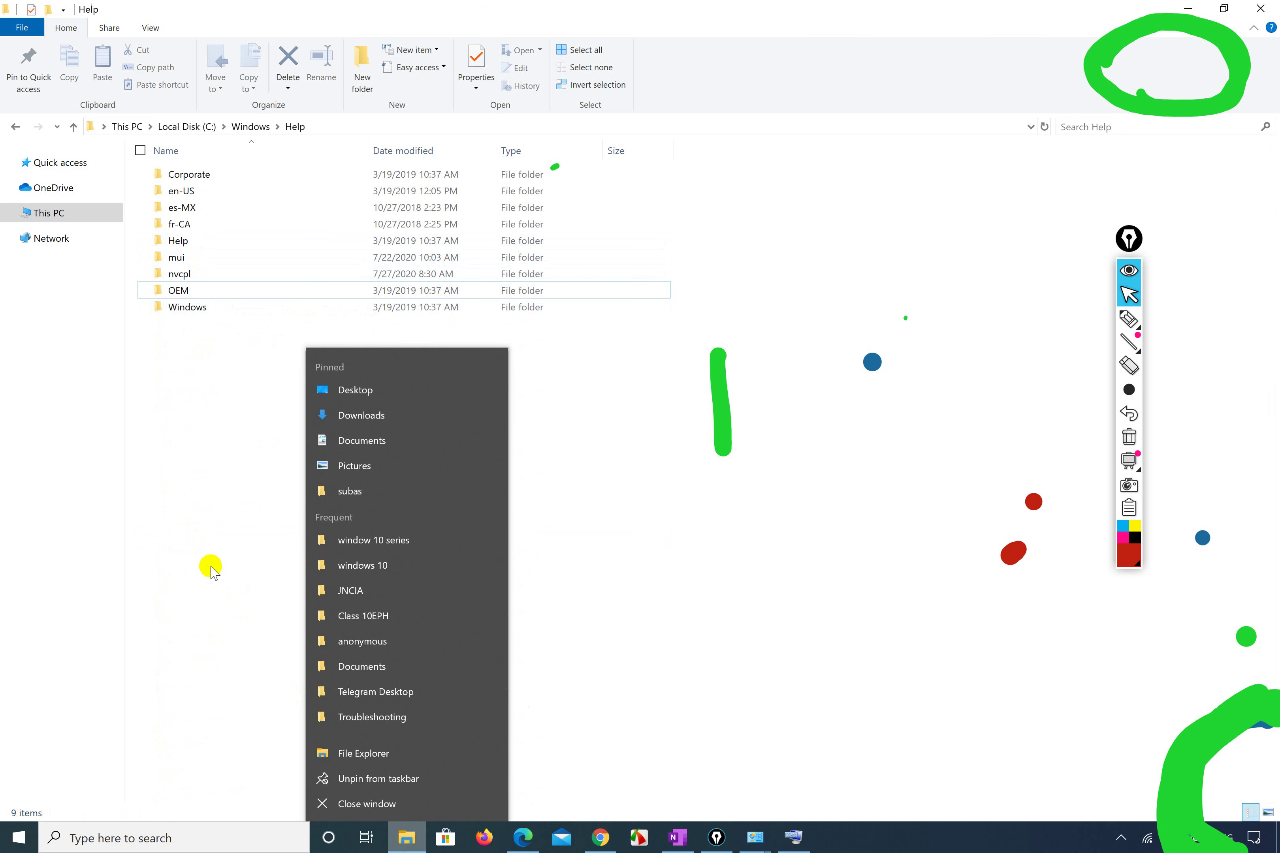
{"action": "left_click", "coordinate": [207, 566]}
{"action": "double_click", "coordinate": [227, 292]}
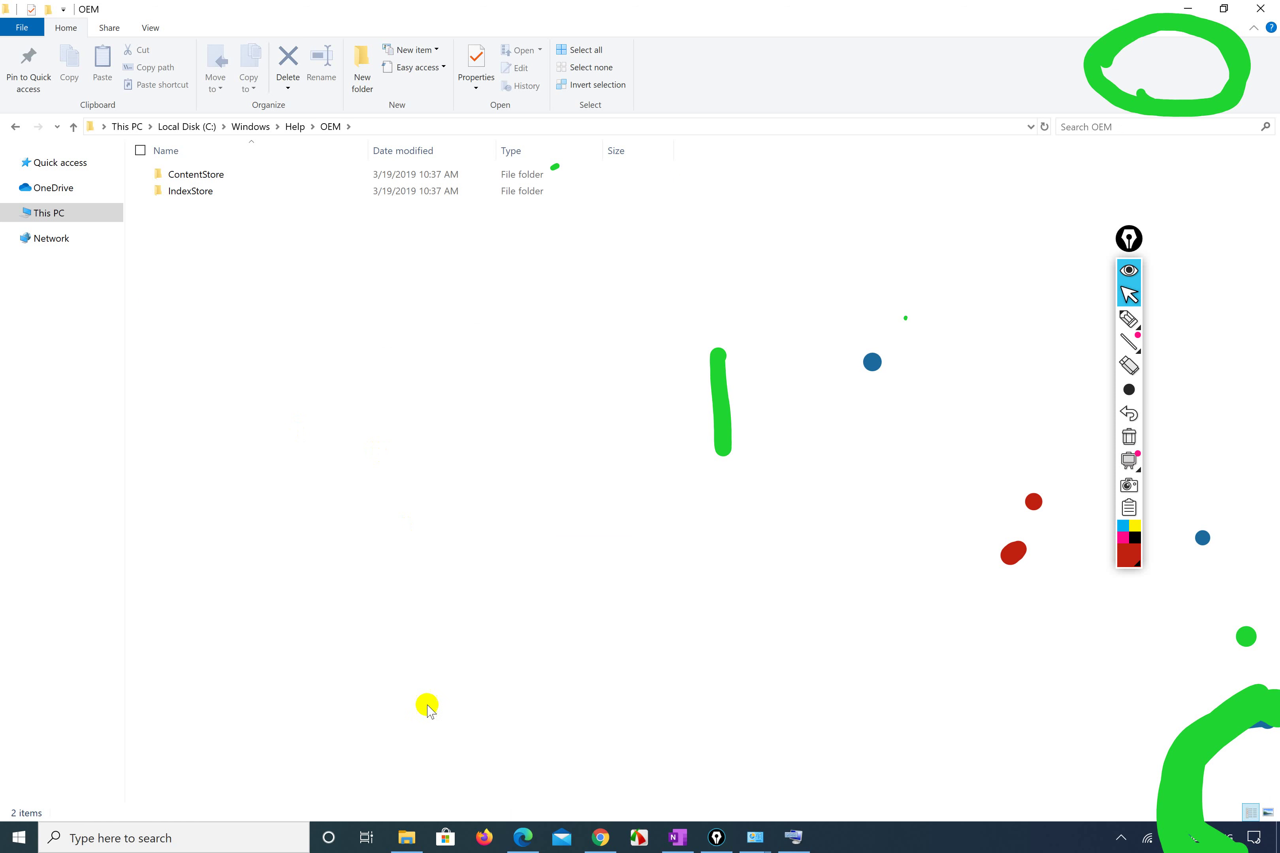
Show File Explorer's jump list over the open OEM folder to compare it with the deep folder path.
{"action": "left_click", "coordinate": [405, 839]}
{"action": "right_click", "coordinate": [405, 840]}
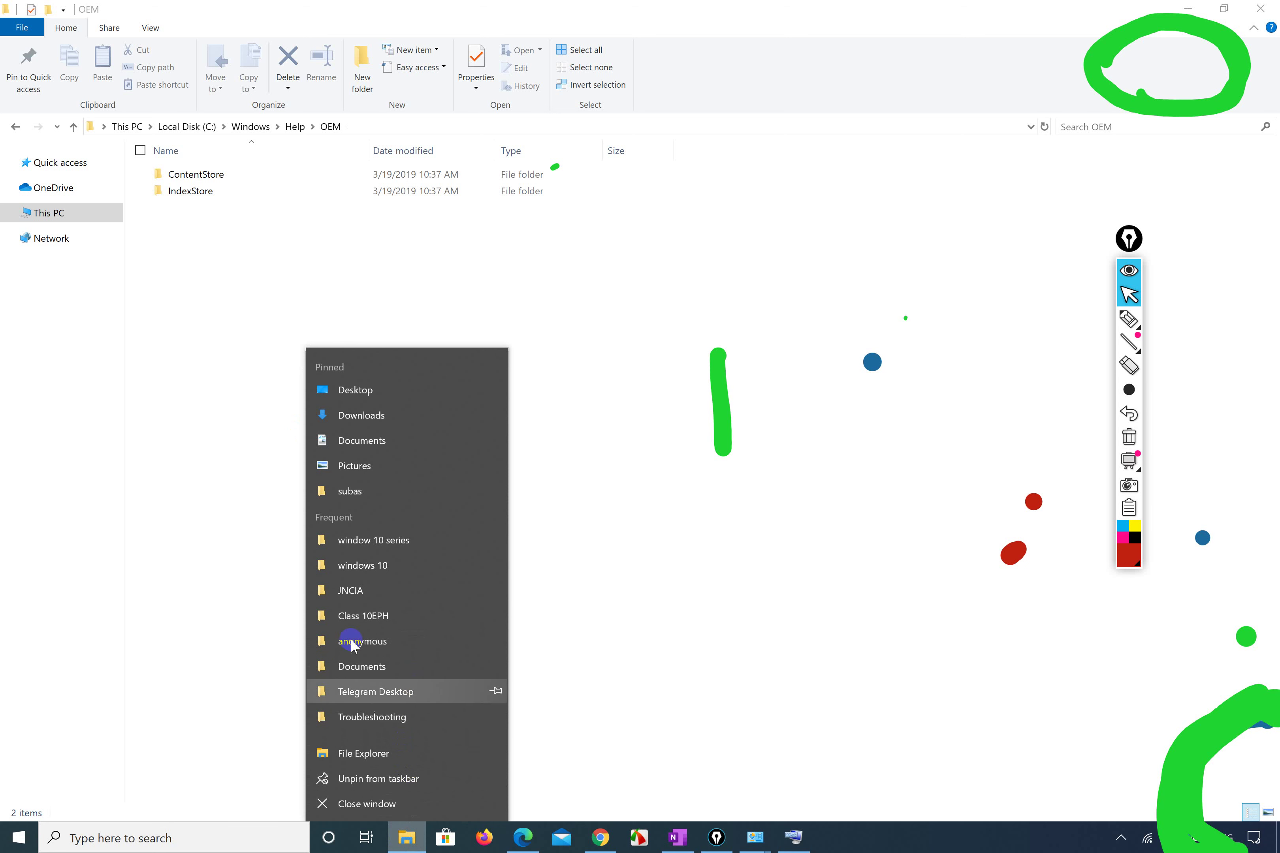
{"action": "left_click_drag", "start_coordinate": [186, 193], "coordinate": [404, 535]}
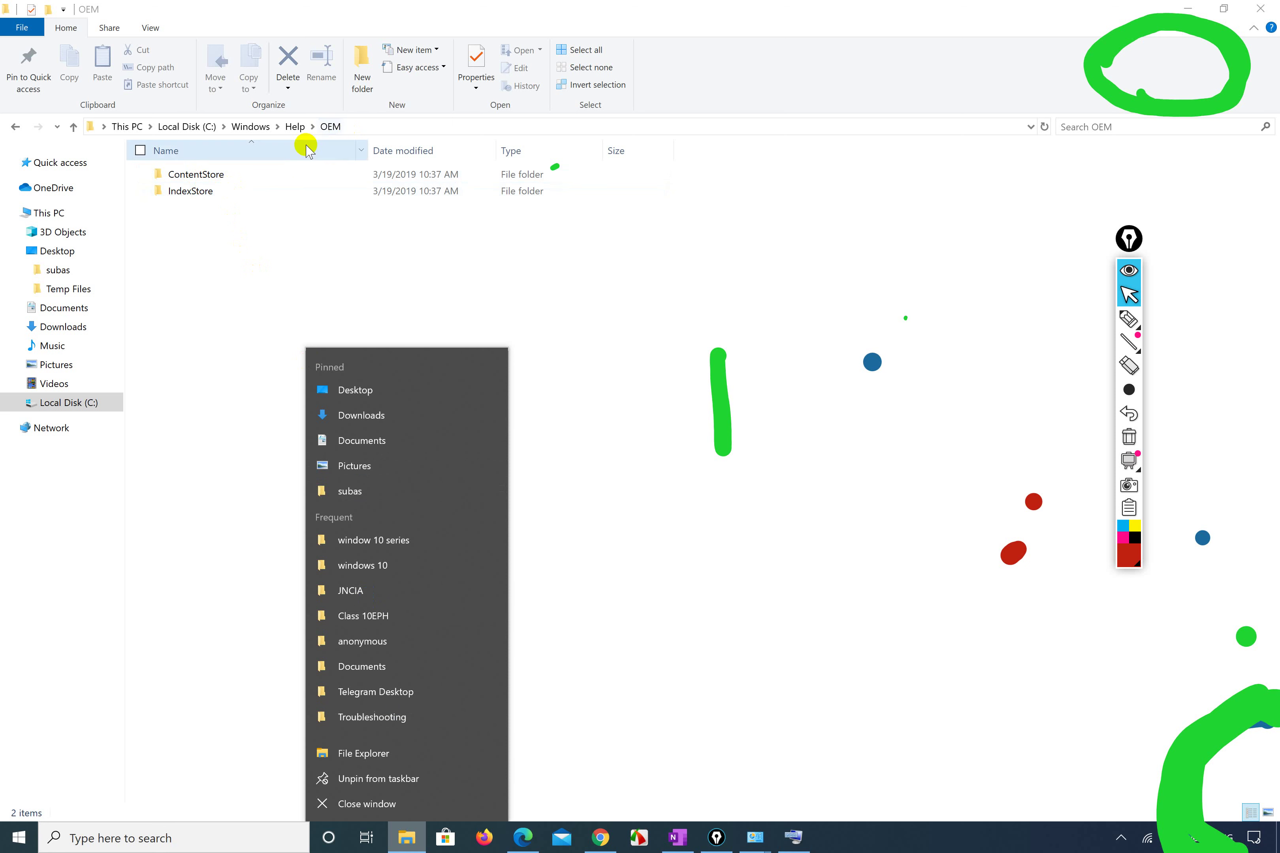
Dismiss the jump list and place the OEM window side by side with a new File Explorer window showing Quick access.
{"action": "left_click", "coordinate": [243, 252]}
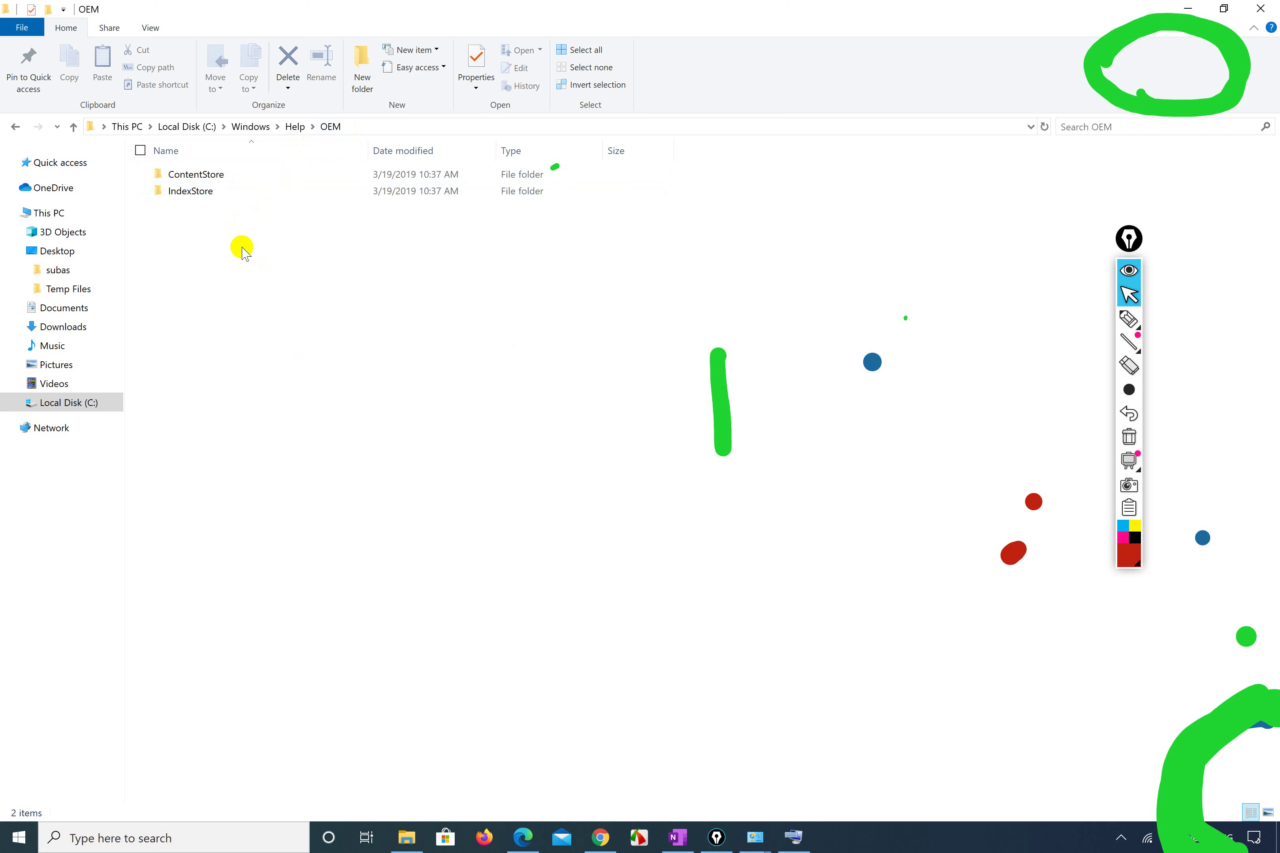
{"action": "key", "text": "super+Left"}
{"action": "left_click", "coordinate": [265, 329]}
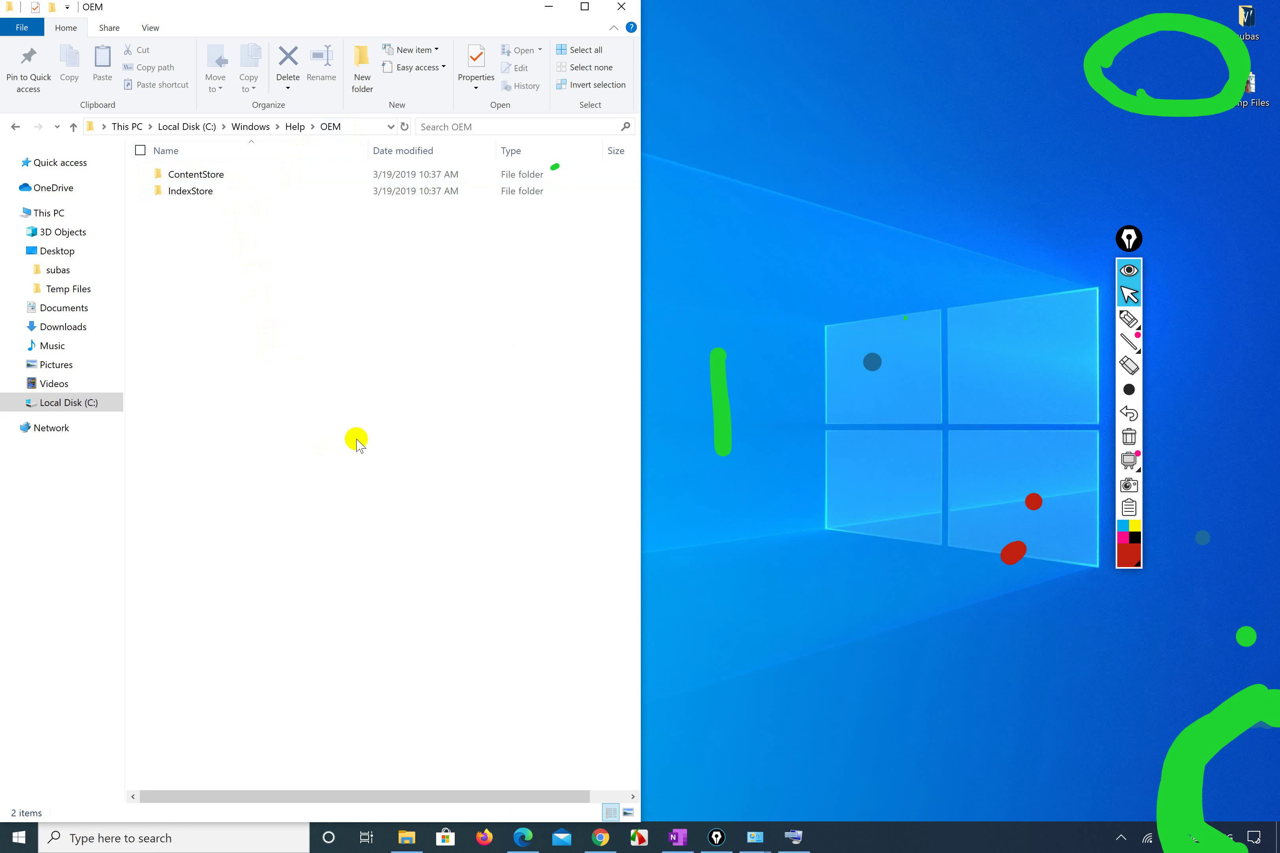
{"action": "key", "text": "ctrl+n"}
{"action": "left_click_drag", "start_coordinate": [613, 266], "coordinate": [1277, 68]}
{"action": "left_click", "coordinate": [716, 172]}
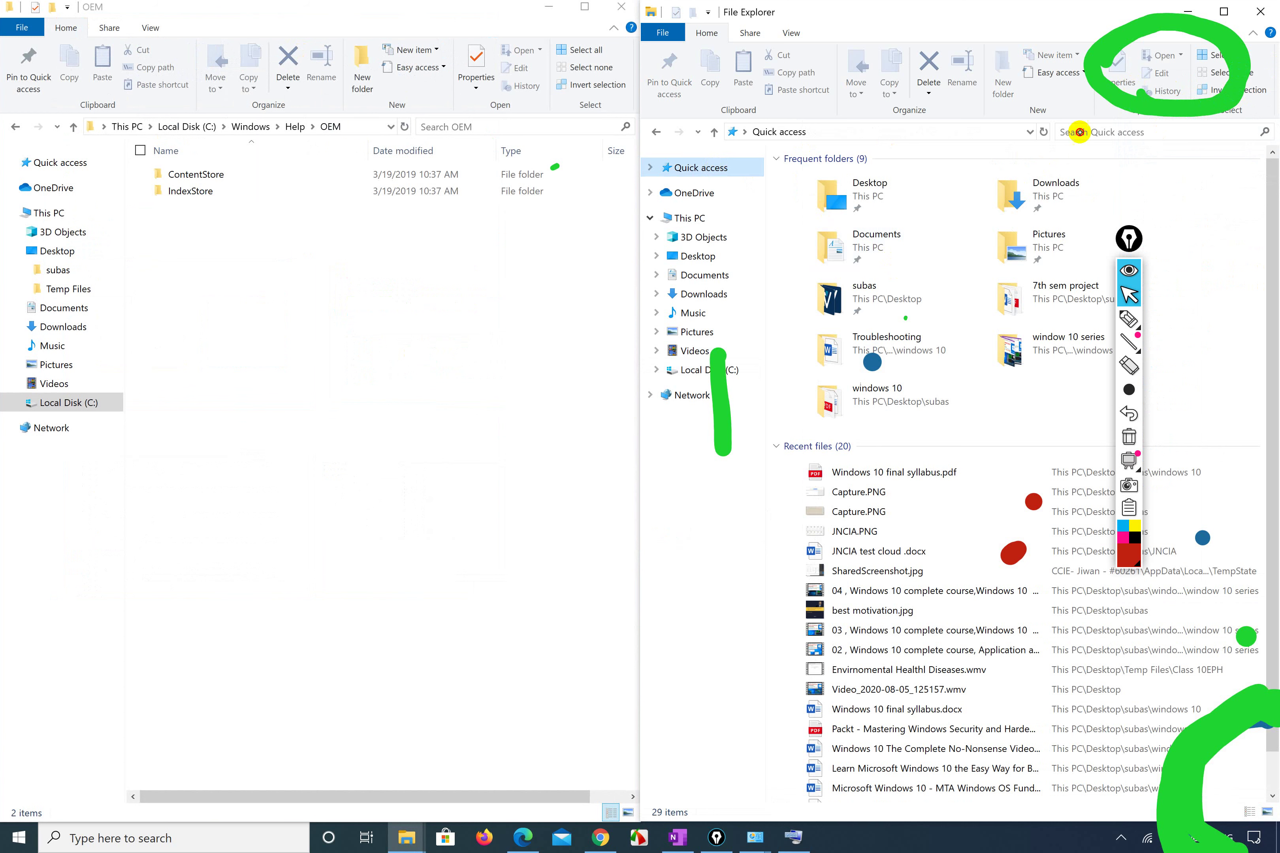
Erase the green line and circle over Quick access and mark the pinned Desktop, Downloads, Documents, Pictures and subas folders in red.
{"action": "left_click", "coordinate": [1125, 318]}
{"action": "mouse_move", "coordinate": [711, 449]}
{"action": "left_mouse_down"}
{"action": "mouse_move", "coordinate": [885, 240]}
{"action": "mouse_move", "coordinate": [1206, 66]}
{"action": "left_mouse_up"}
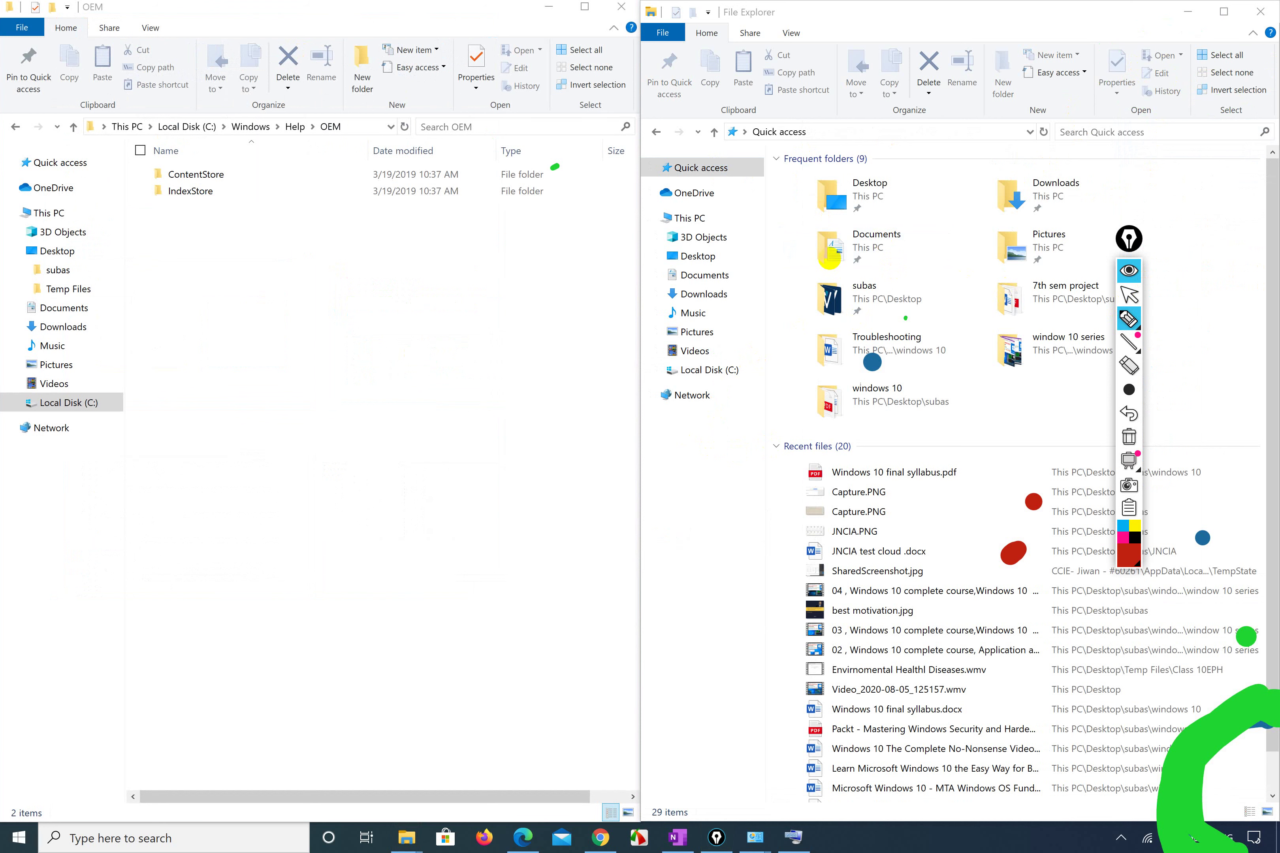
{"action": "left_click_drag", "start_coordinate": [879, 214], "coordinate": [842, 223]}
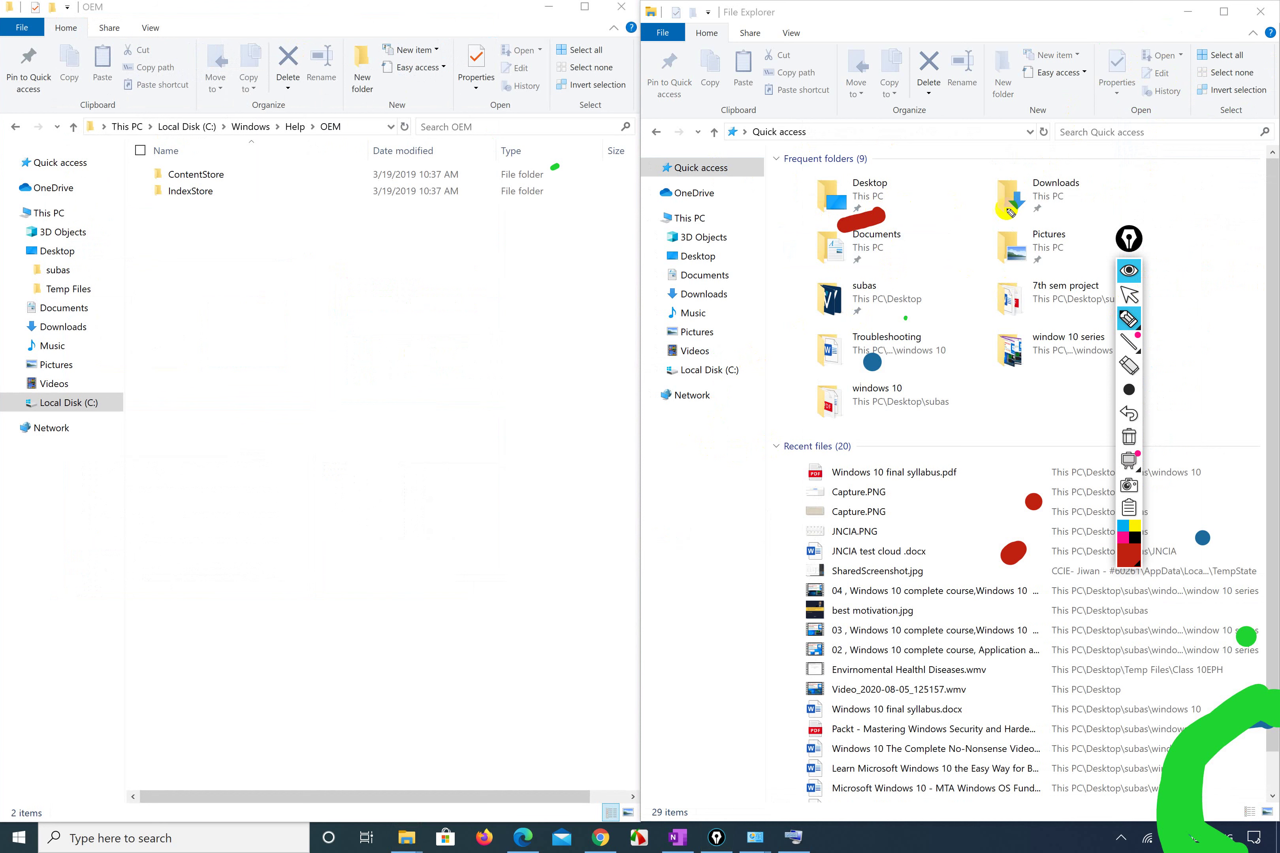
{"action": "left_click_drag", "start_coordinate": [1048, 222], "coordinate": [1053, 221]}
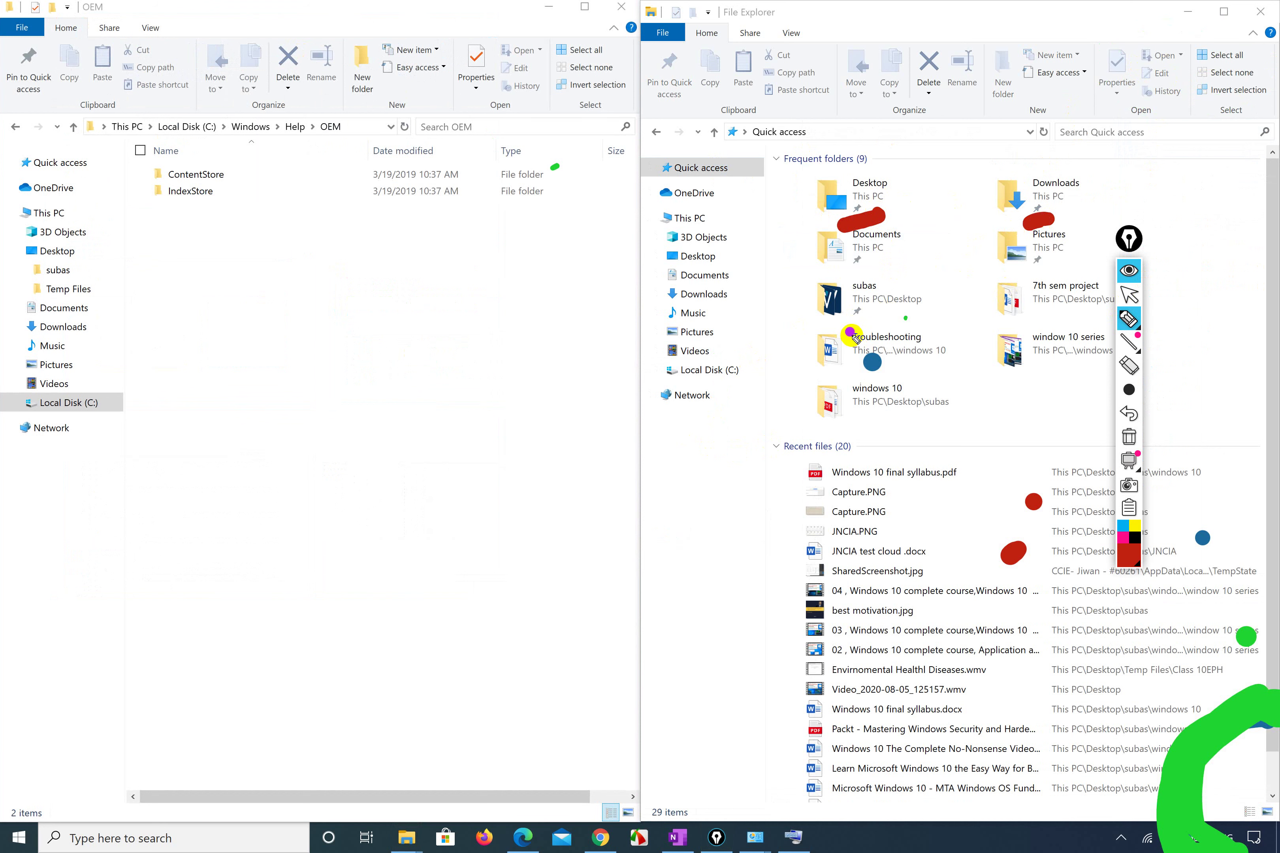
{"action": "left_click_drag", "start_coordinate": [860, 274], "coordinate": [863, 276]}
{"action": "left_click_drag", "start_coordinate": [1026, 279], "coordinate": [1056, 269]}
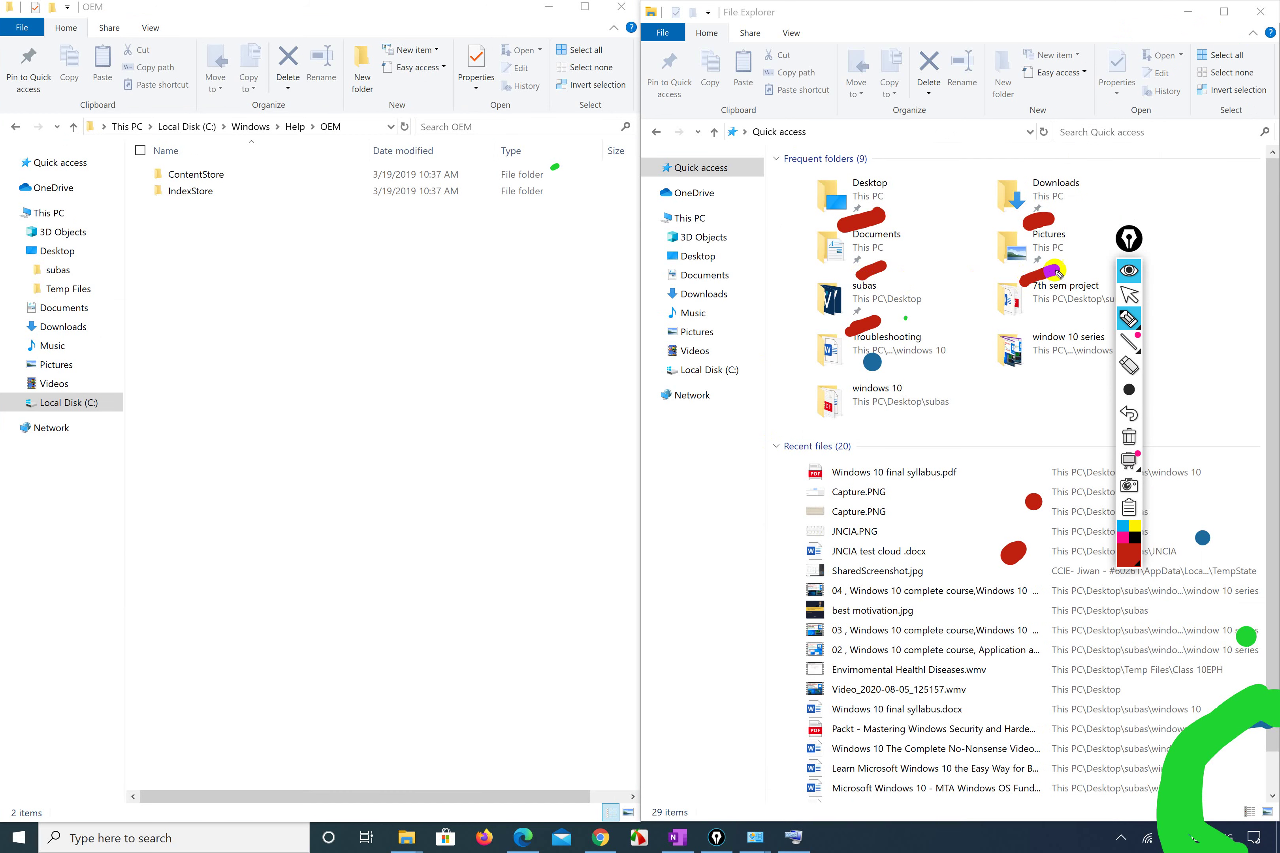
{"action": "left_click_drag", "start_coordinate": [836, 419], "coordinate": [1047, 343]}
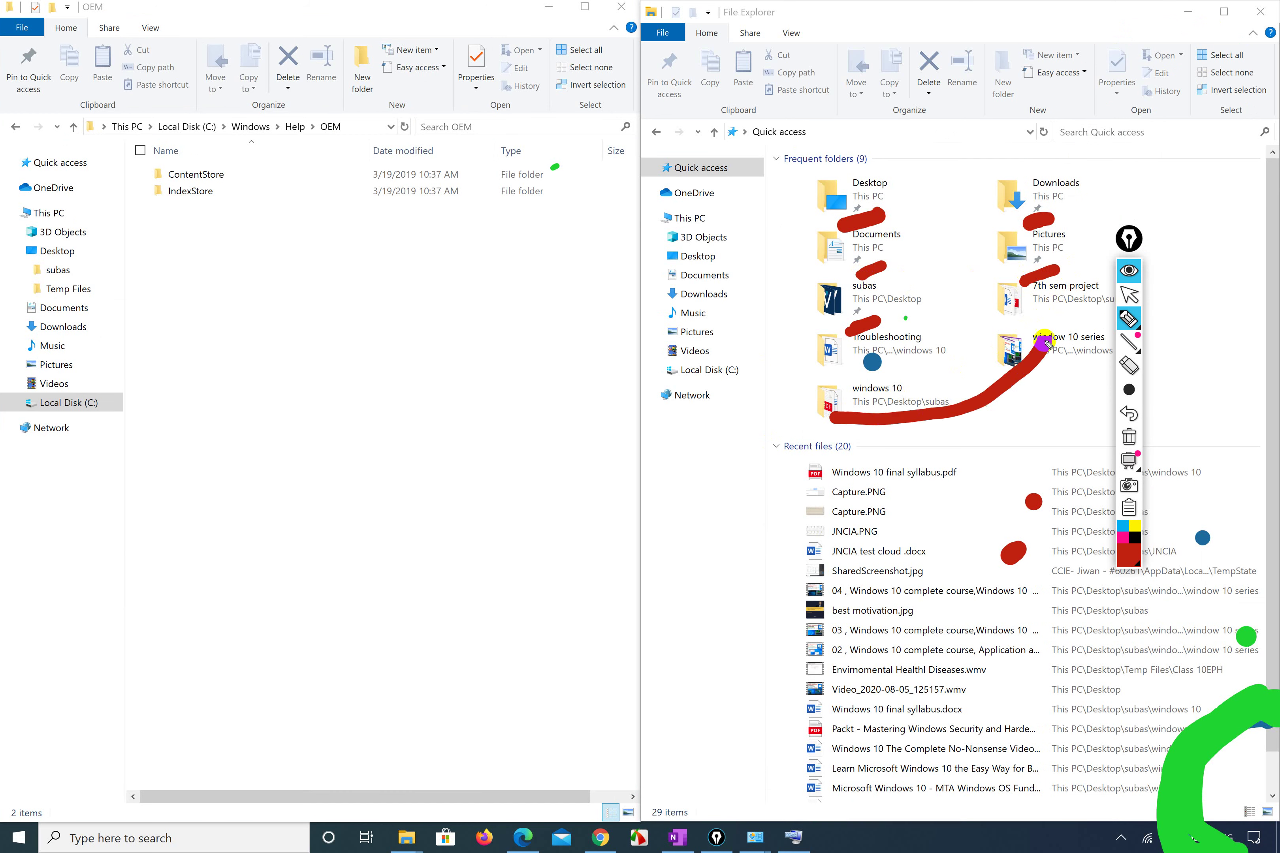
{"action": "key", "text": "ctrl+z"}
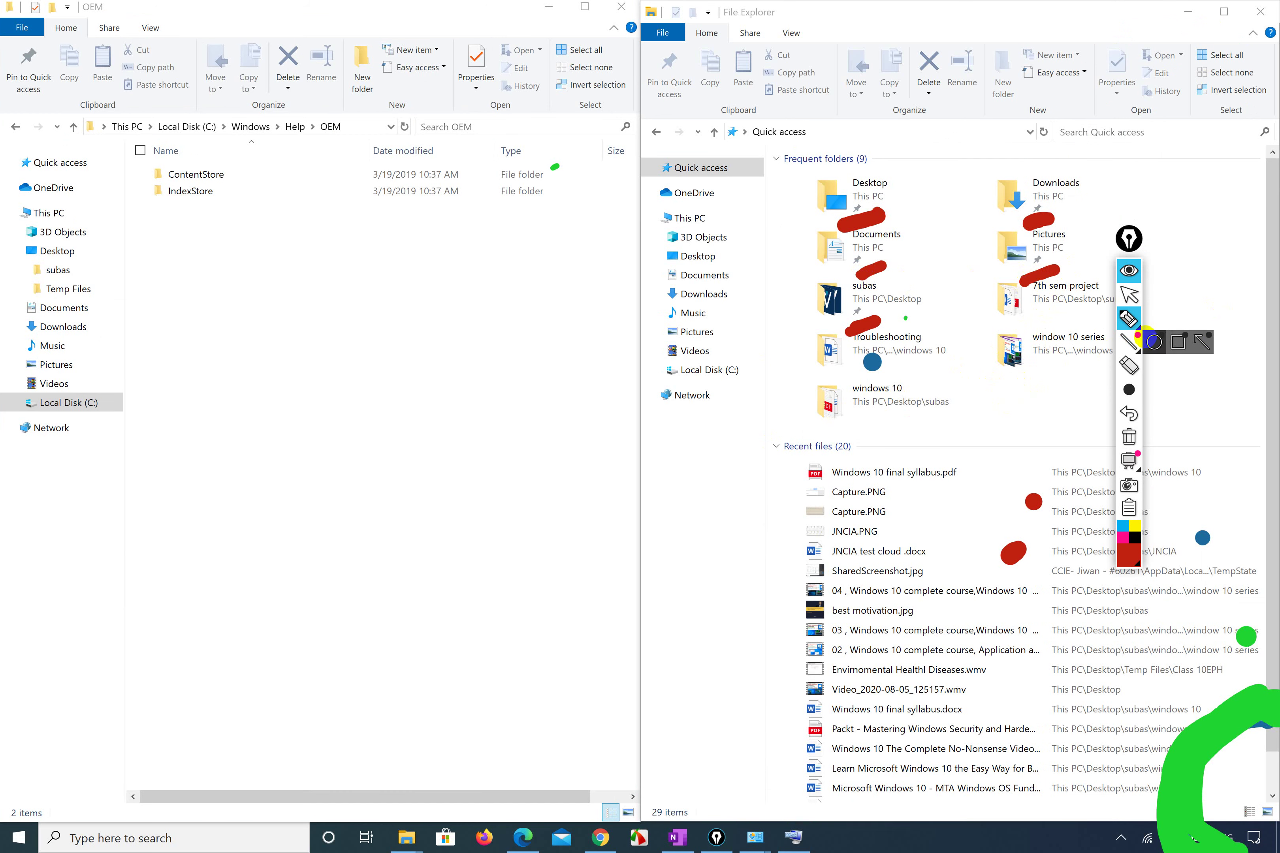
Leave pen mode and pin the IndexStore folder from OEM to Quick access in the second window.
{"action": "left_click", "coordinate": [1130, 295]}
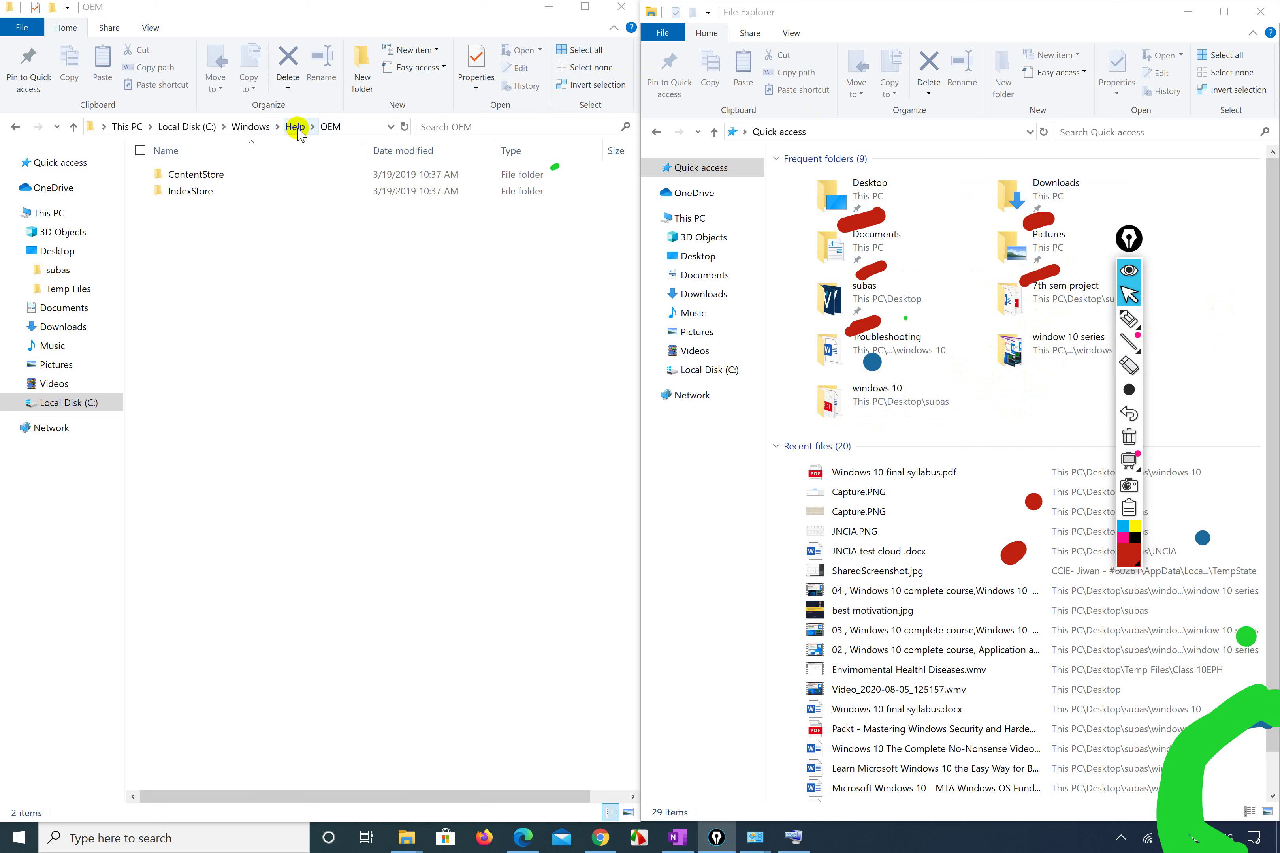
{"action": "left_click", "coordinate": [227, 192]}
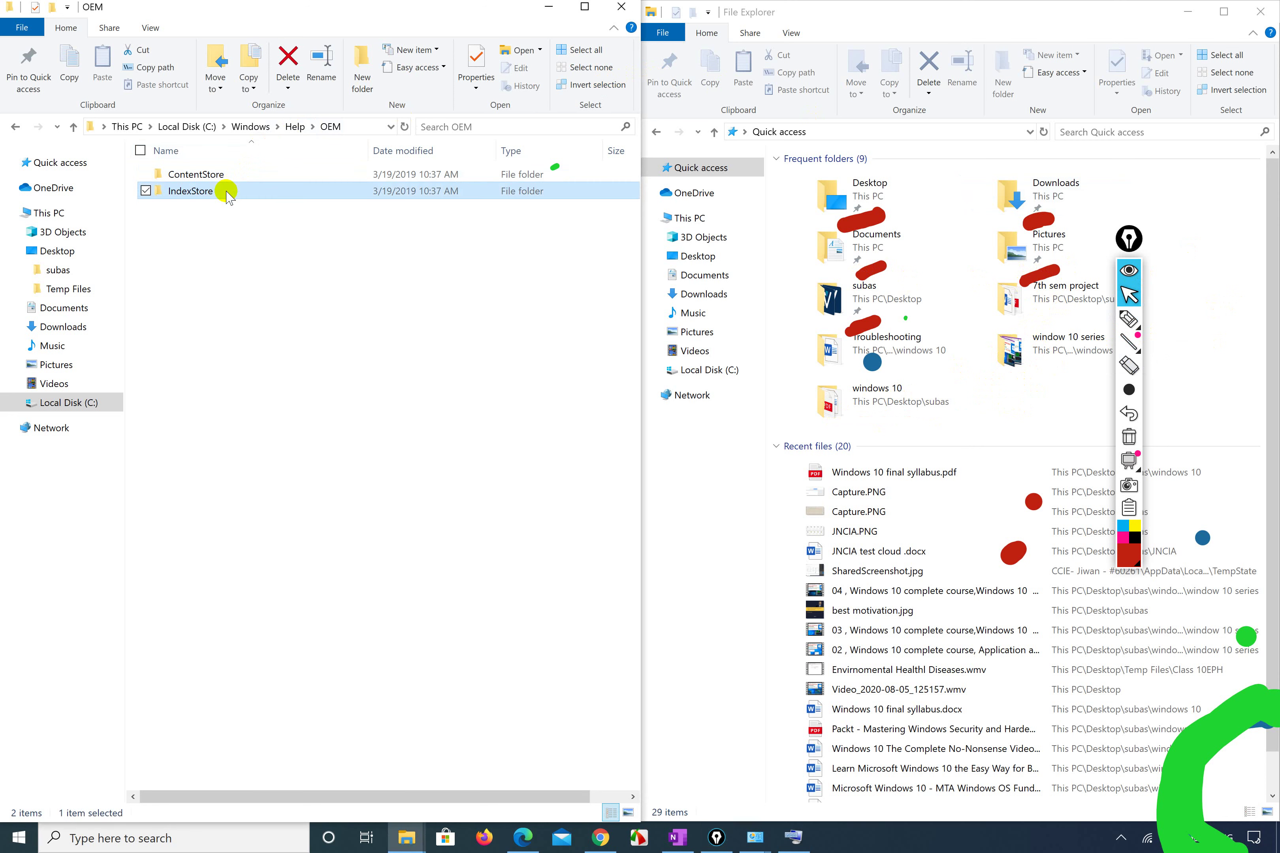
{"action": "left_click_drag", "start_coordinate": [227, 194], "coordinate": [1198, 362]}
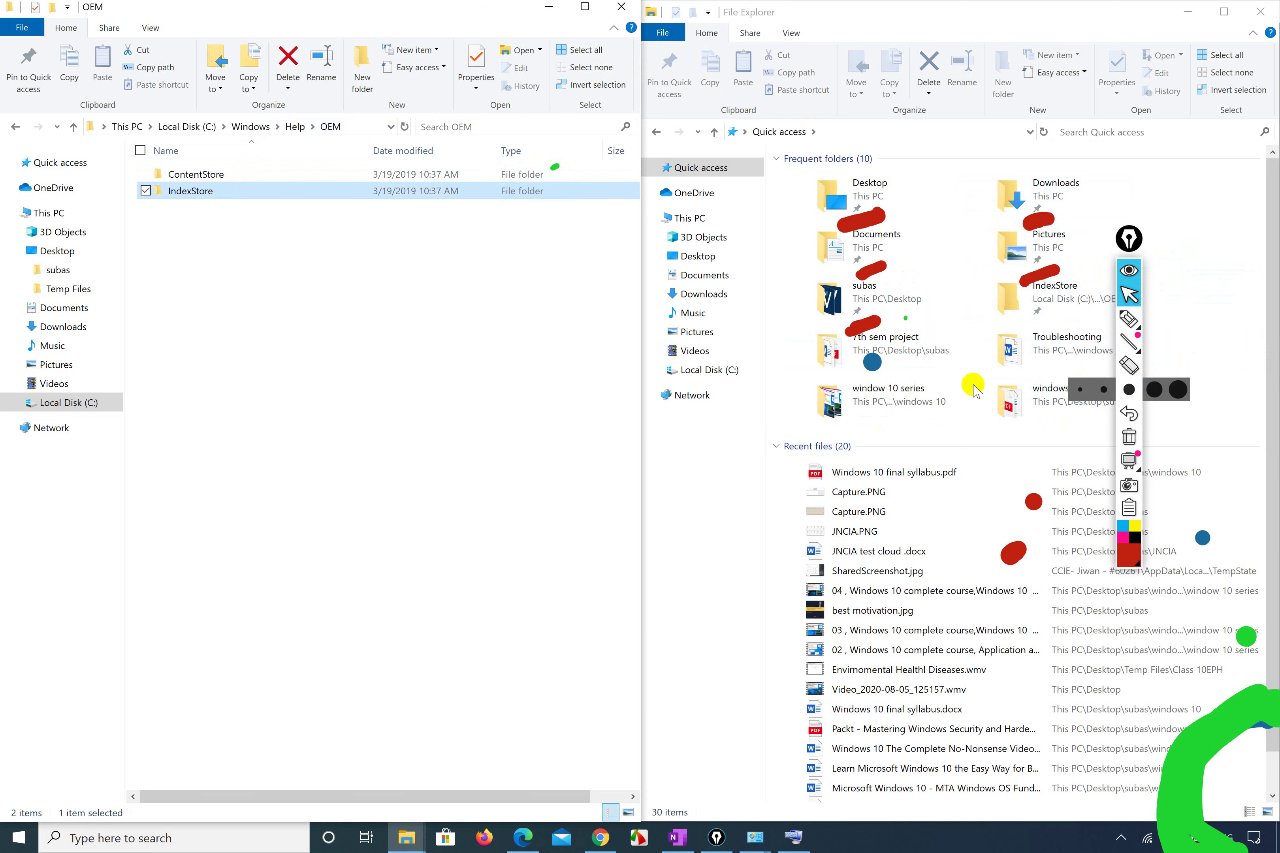
Move the pen toolbar clear of the folders, go up to Help and pin its OEM folder to Quick access.
{"action": "left_click", "coordinate": [1129, 240]}
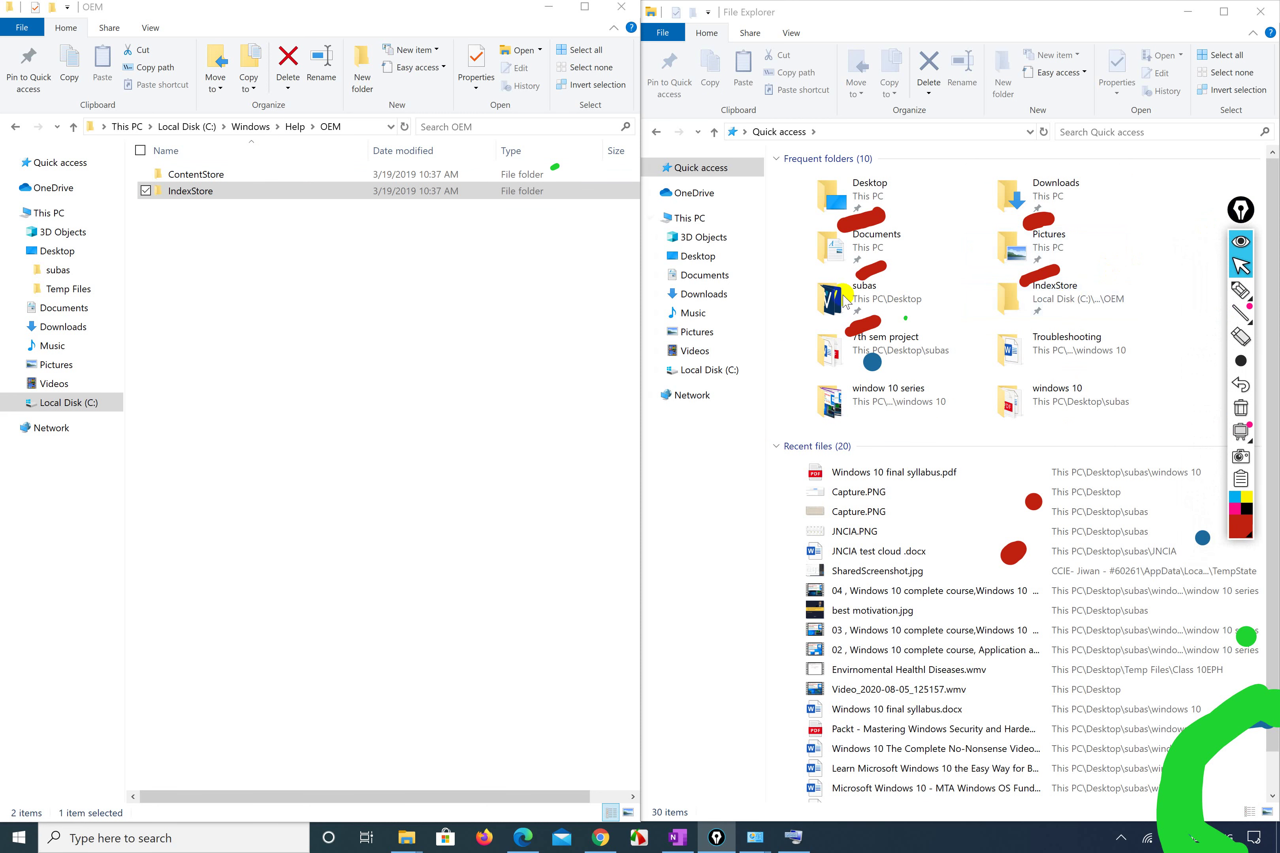
{"action": "left_click", "coordinate": [295, 127]}
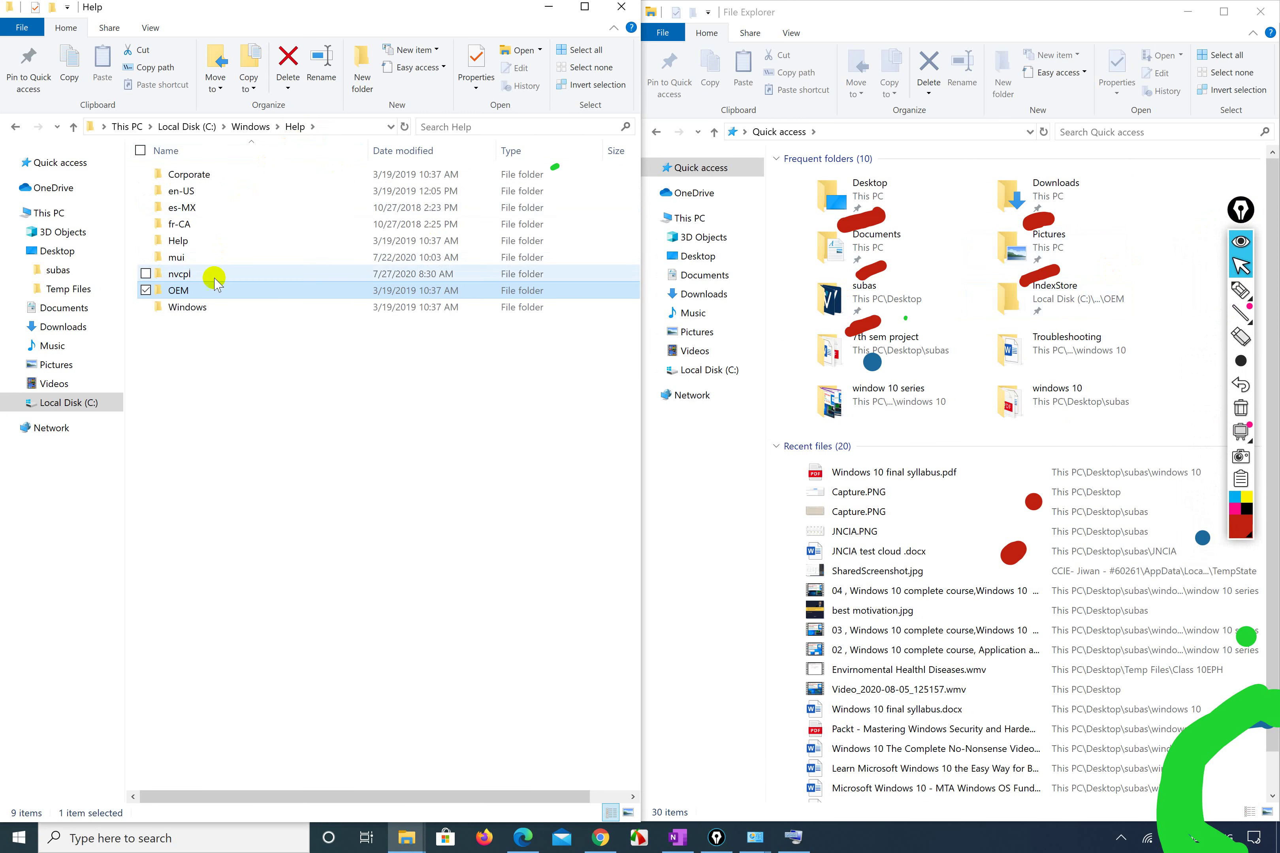
{"action": "left_click_drag", "start_coordinate": [214, 294], "coordinate": [1124, 377]}
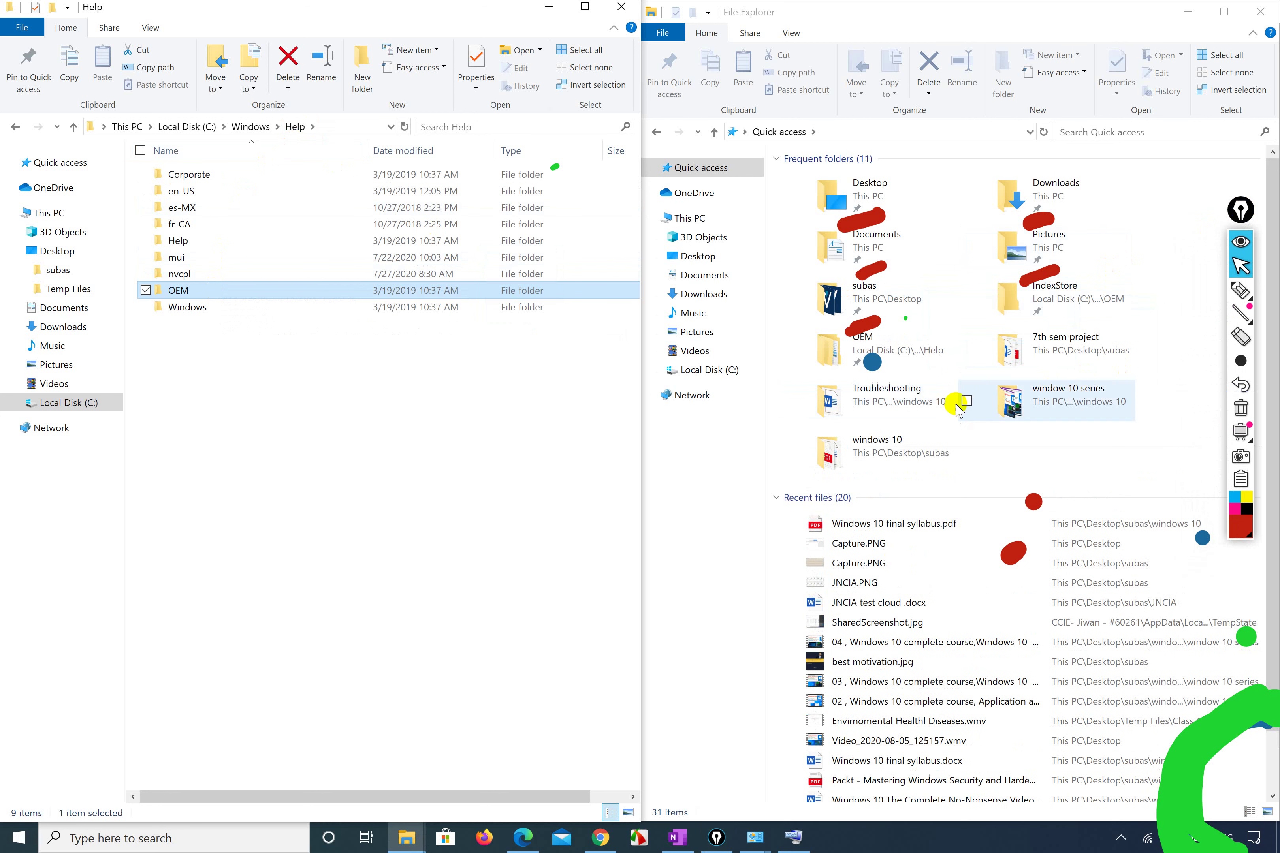
Clear the old red mark over the OEM folder in Quick access and underline its pin in red.
{"action": "scroll", "coordinate": [912, 316], "scroll_direction": "down", "scroll_amount": 2}
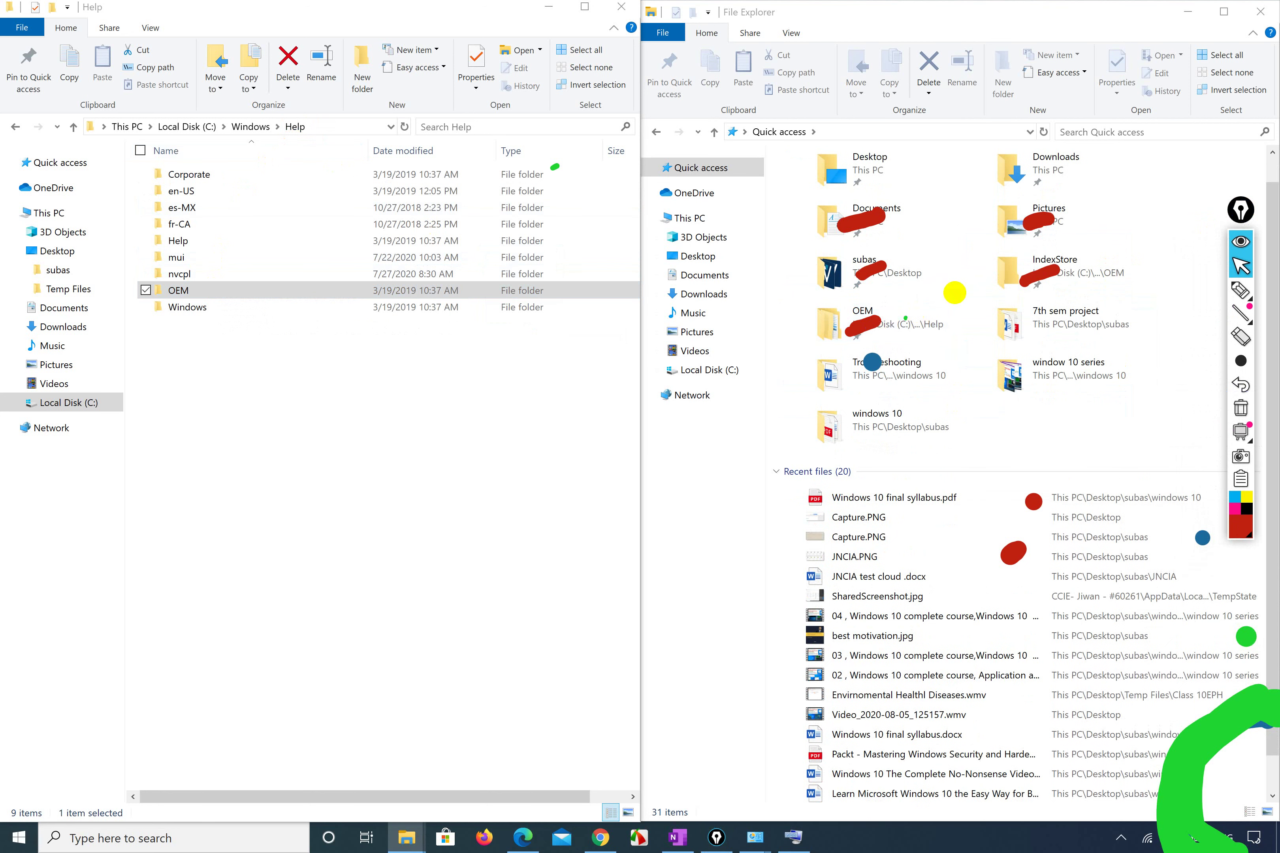
{"action": "left_click", "coordinate": [1242, 290]}
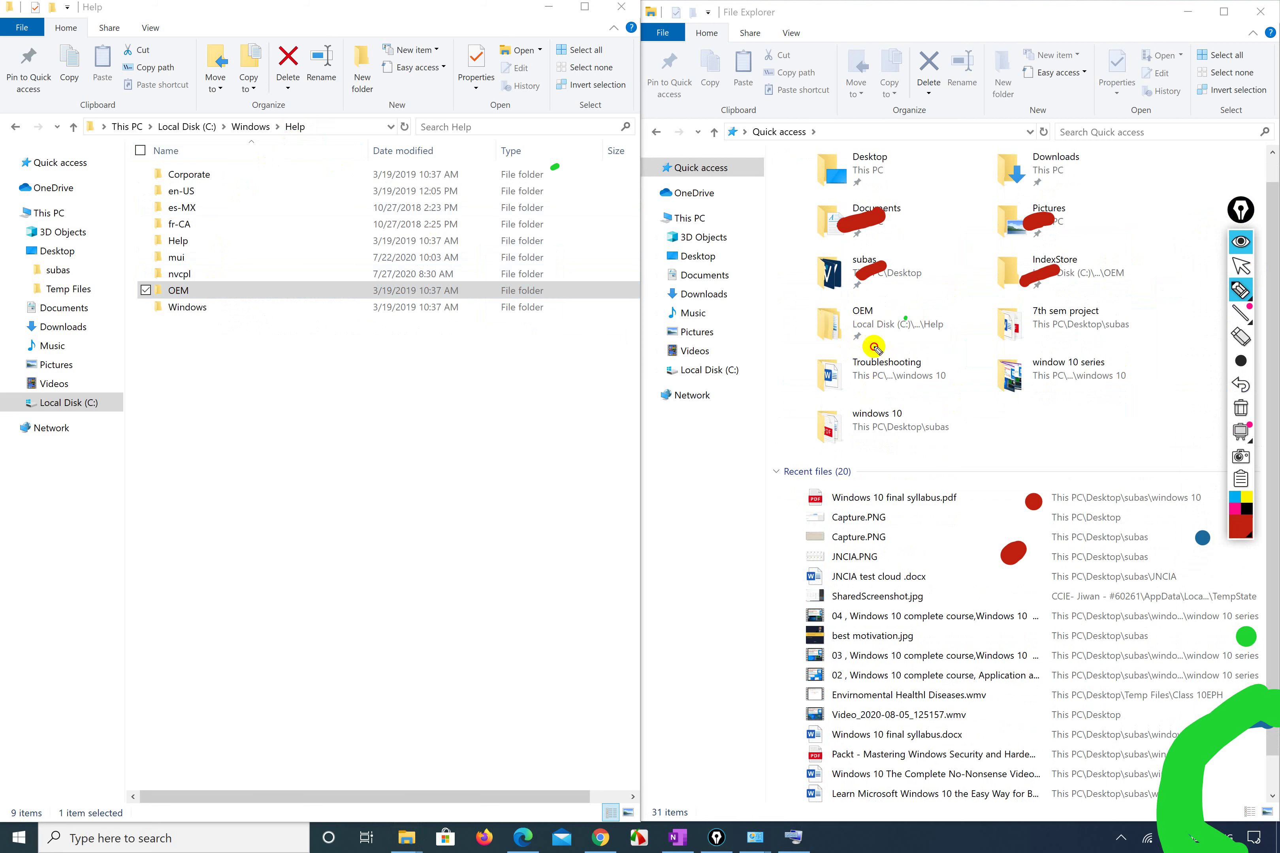
{"action": "mouse_move", "coordinate": [864, 357]}
{"action": "left_mouse_down"}
{"action": "mouse_move", "coordinate": [881, 343]}
{"action": "mouse_move", "coordinate": [869, 350]}
{"action": "left_mouse_up"}
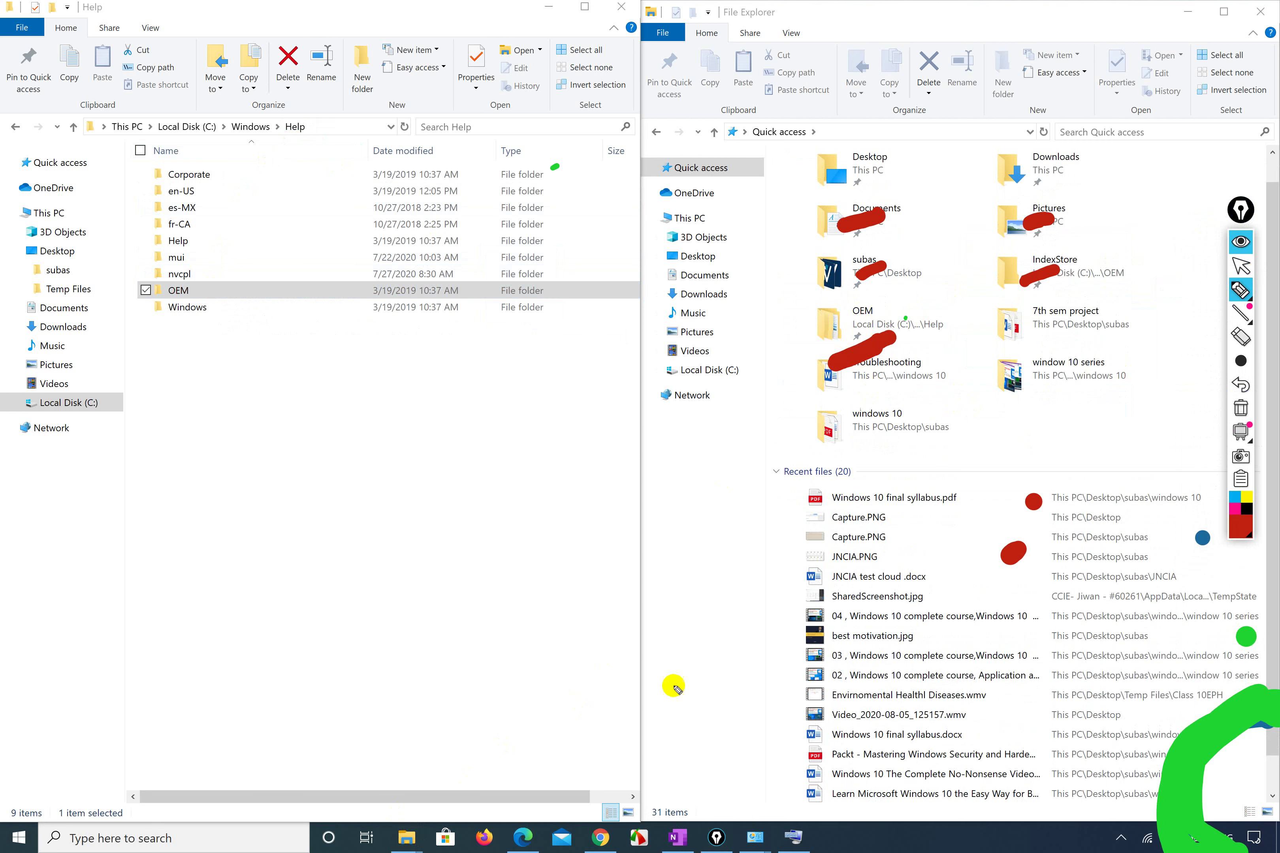
Hide the pen annotations and check File Explorer's jump list for the pinned IndexStore and OEM folders.
{"action": "left_click", "coordinate": [1244, 238]}
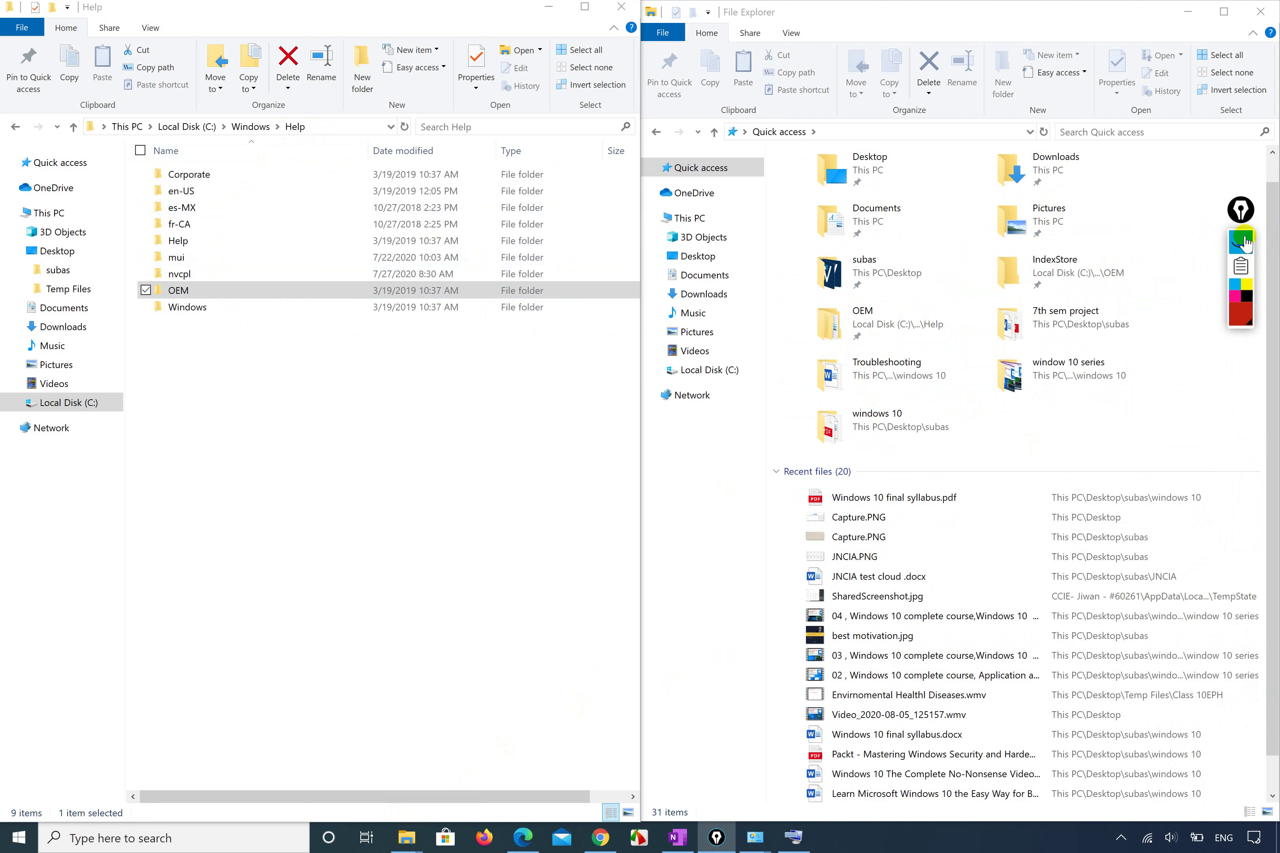
{"action": "right_click", "coordinate": [405, 840]}
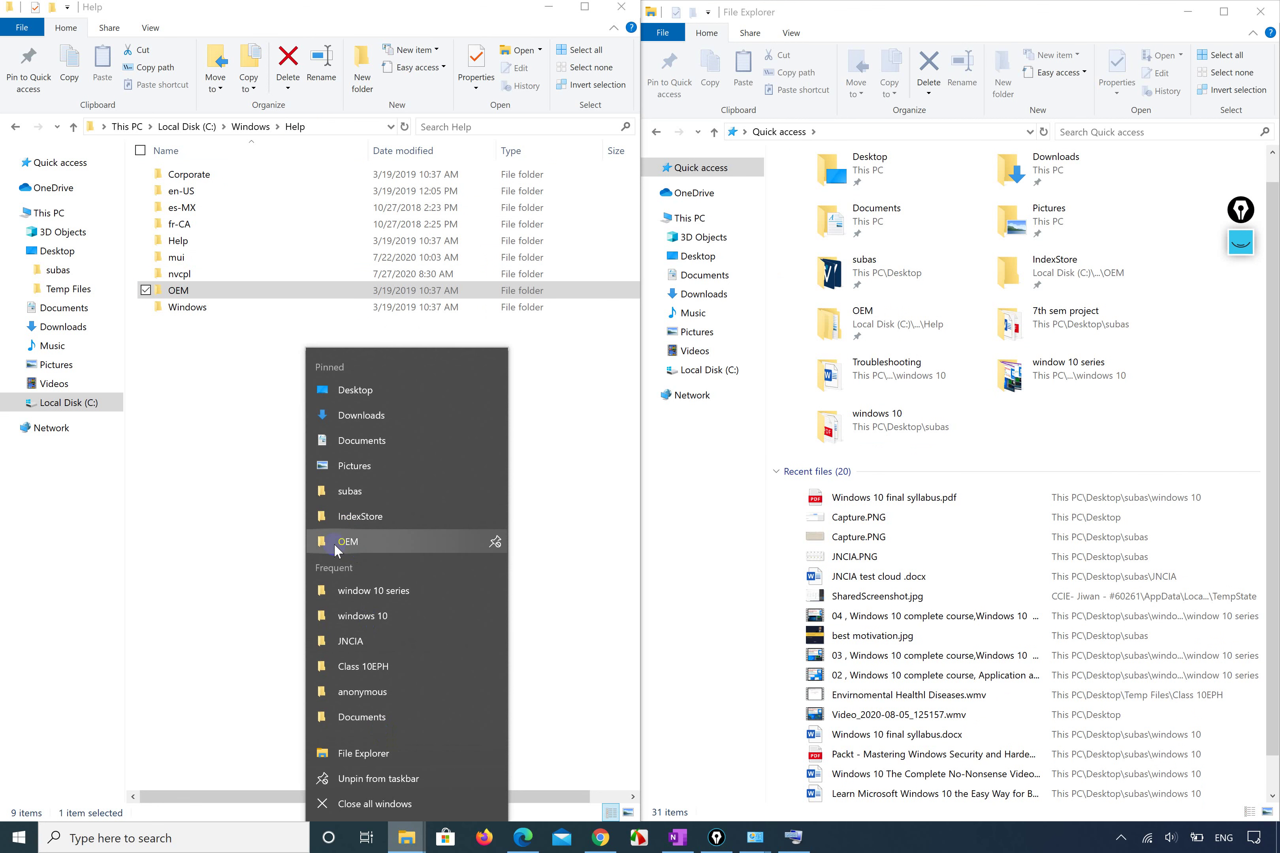
{"action": "left_click", "coordinate": [549, 481]}
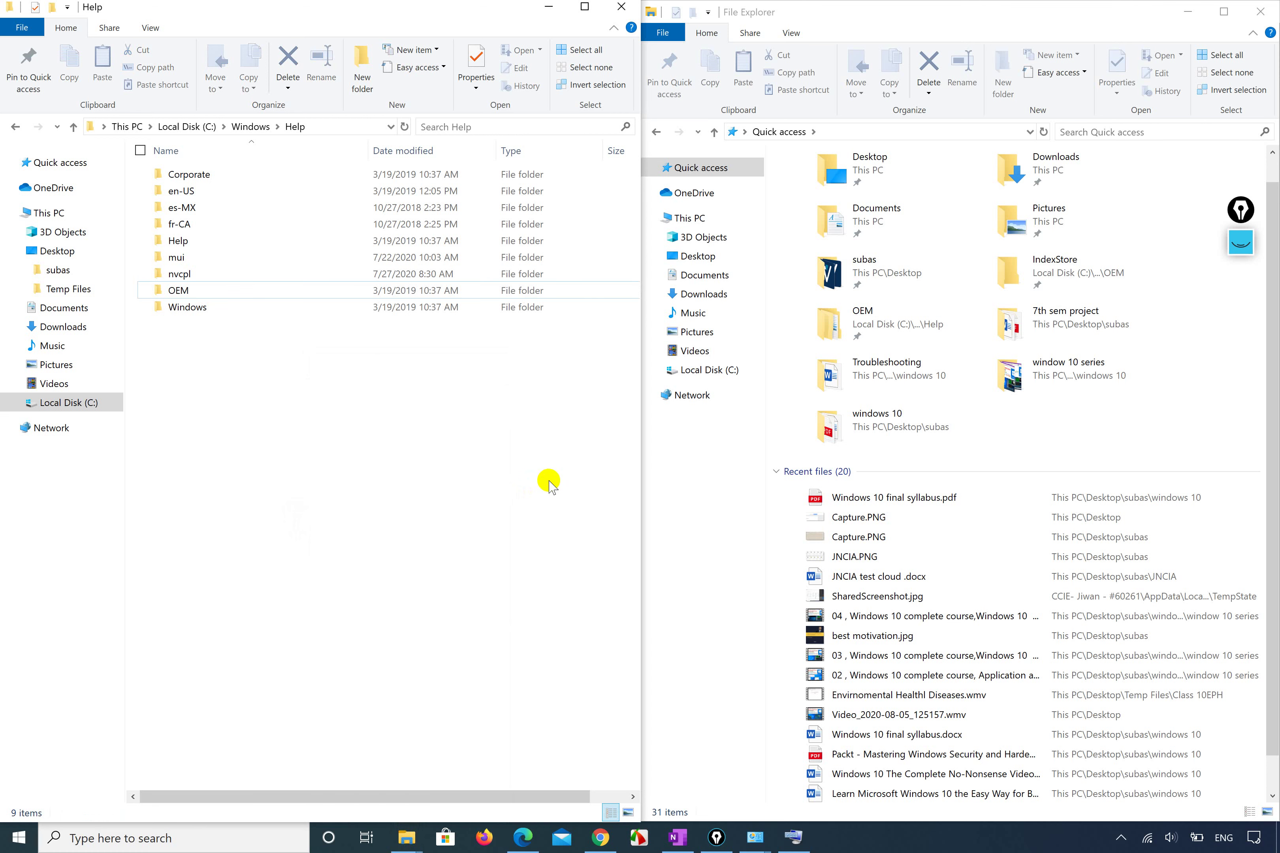
Open This PC in the second File Explorer window and return to Quick access.
{"action": "double_click", "coordinate": [703, 219]}
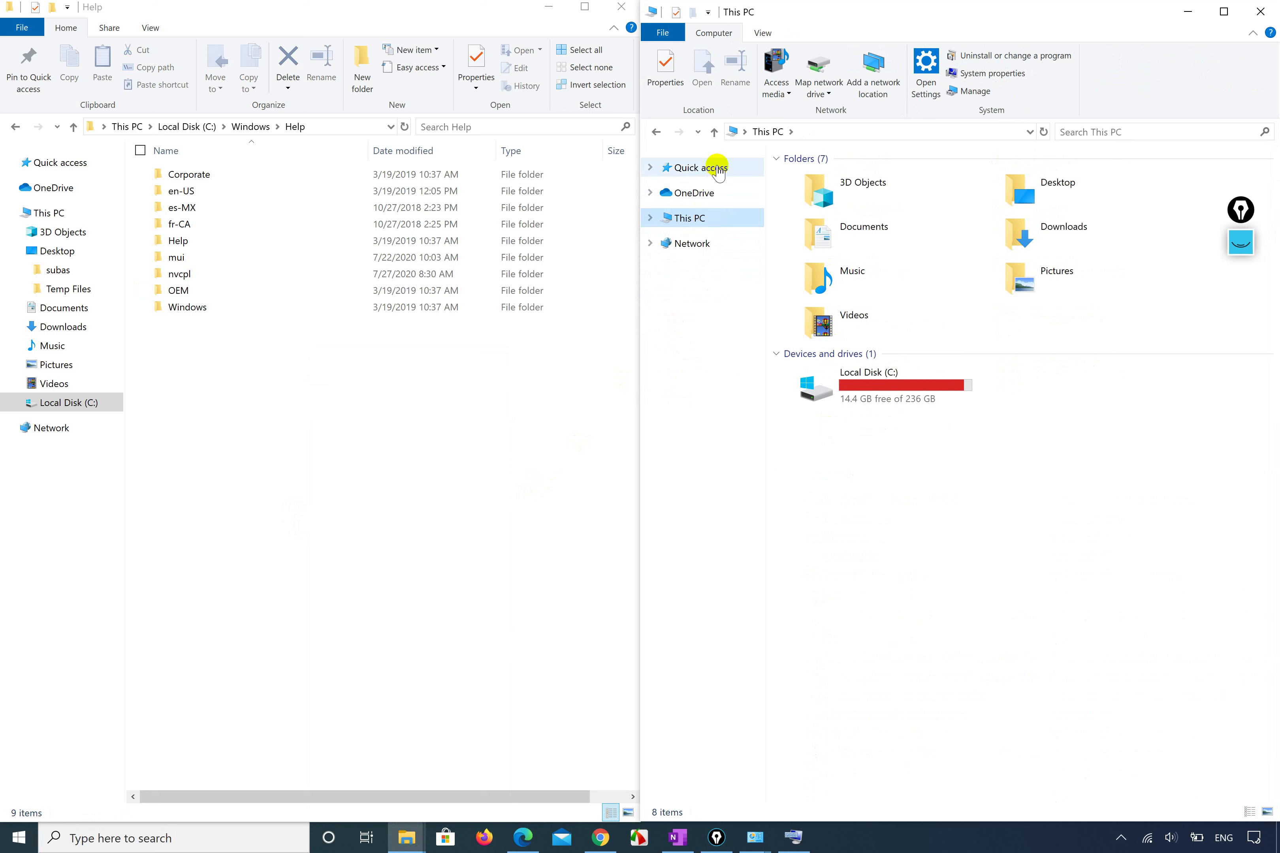
{"action": "left_click", "coordinate": [682, 172]}
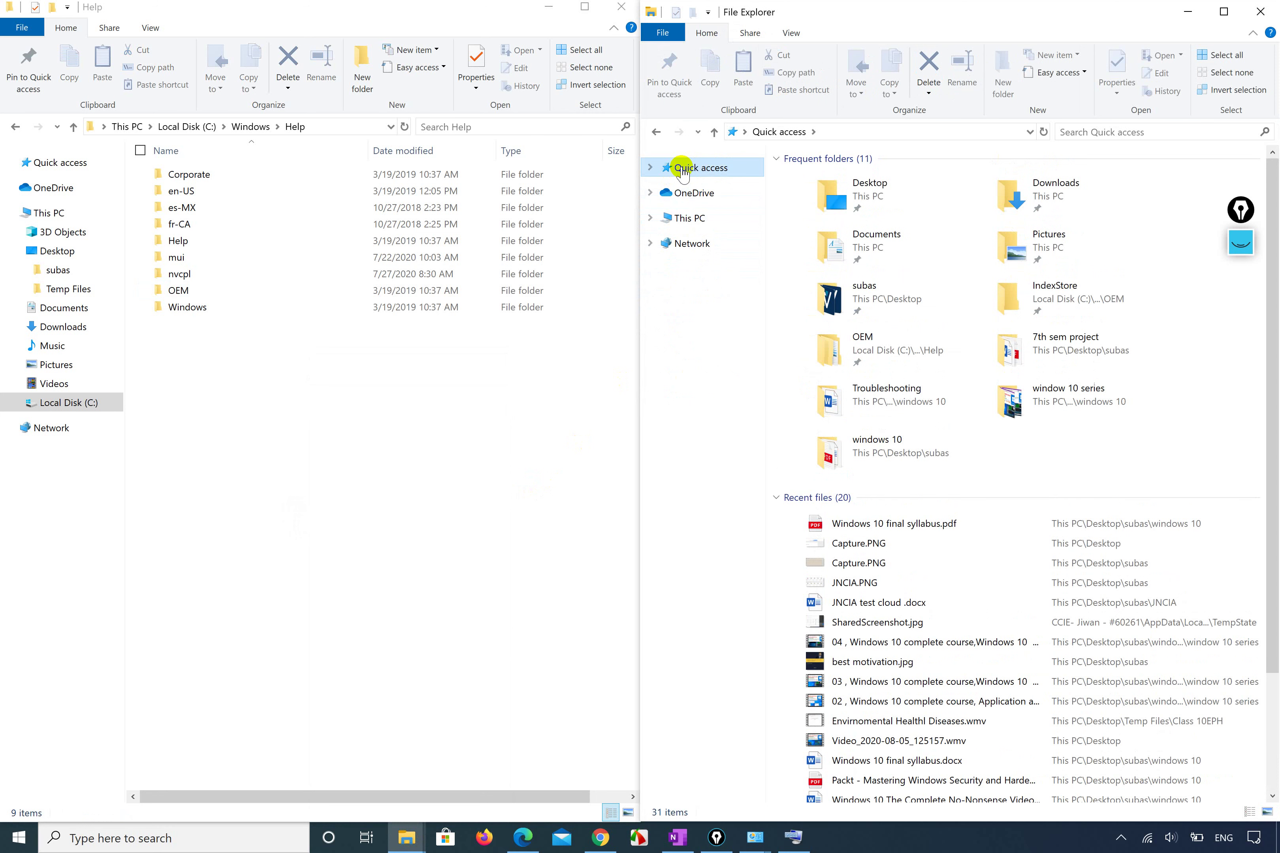
Open Temp Files in the first window and pin its VIdeos of desktop folder to Quick access.
{"action": "left_click", "coordinate": [360, 421]}
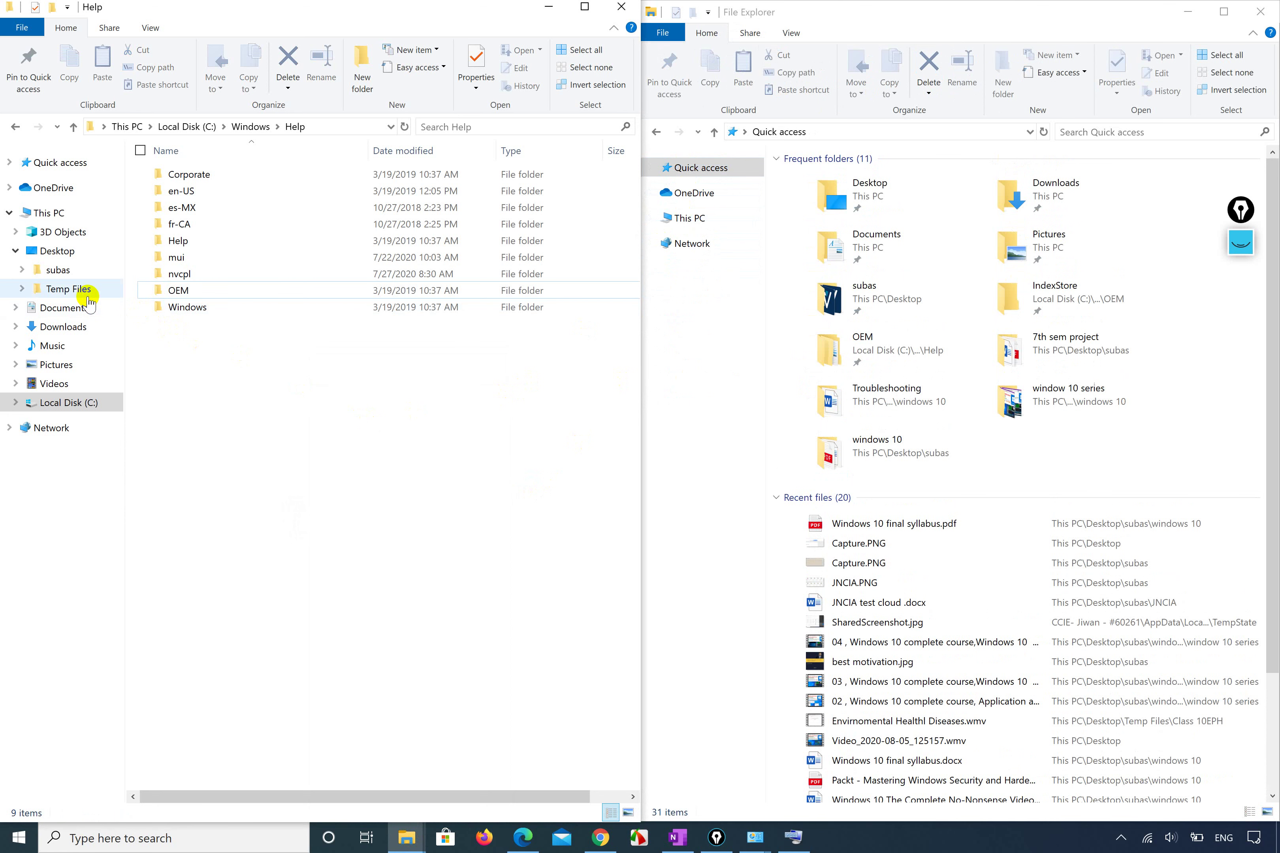
{"action": "left_click", "coordinate": [79, 287]}
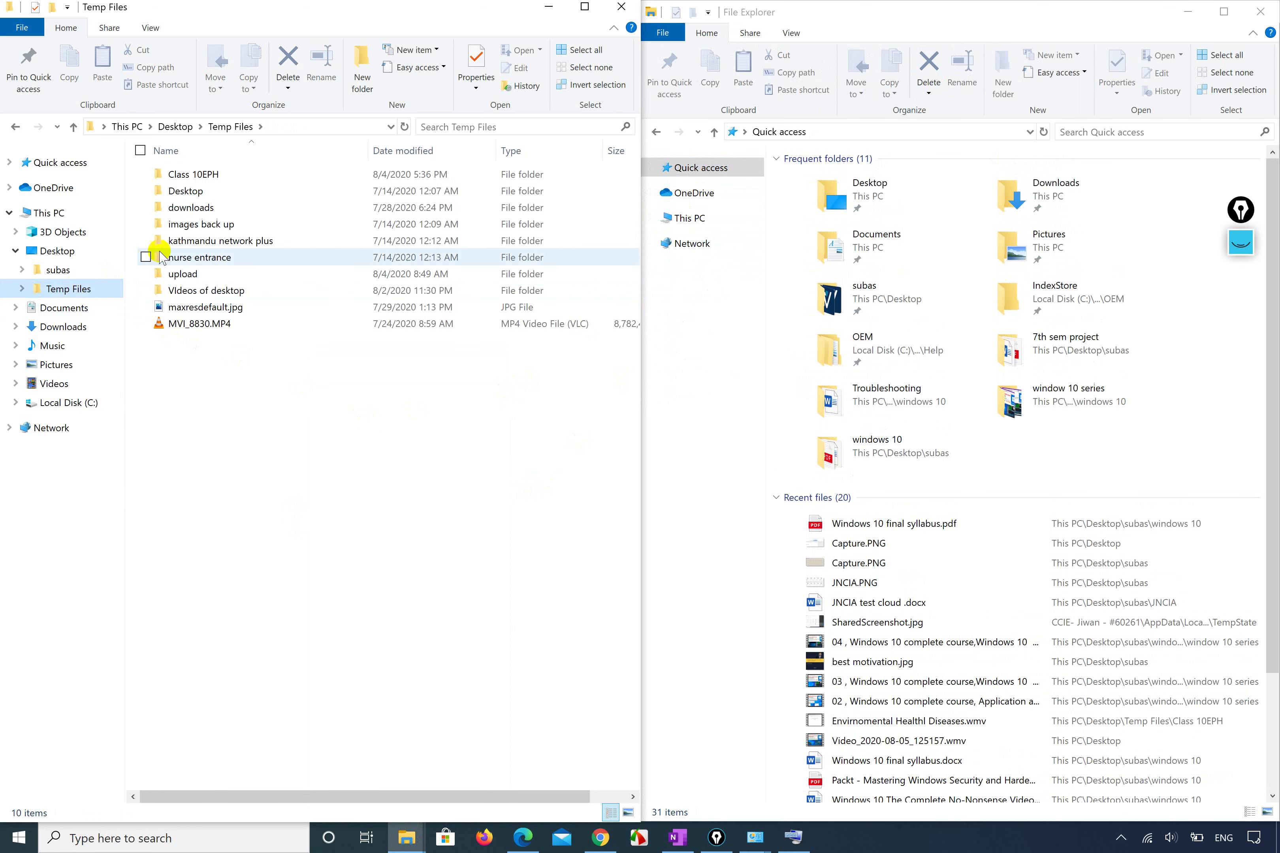
{"action": "left_click", "coordinate": [201, 292]}
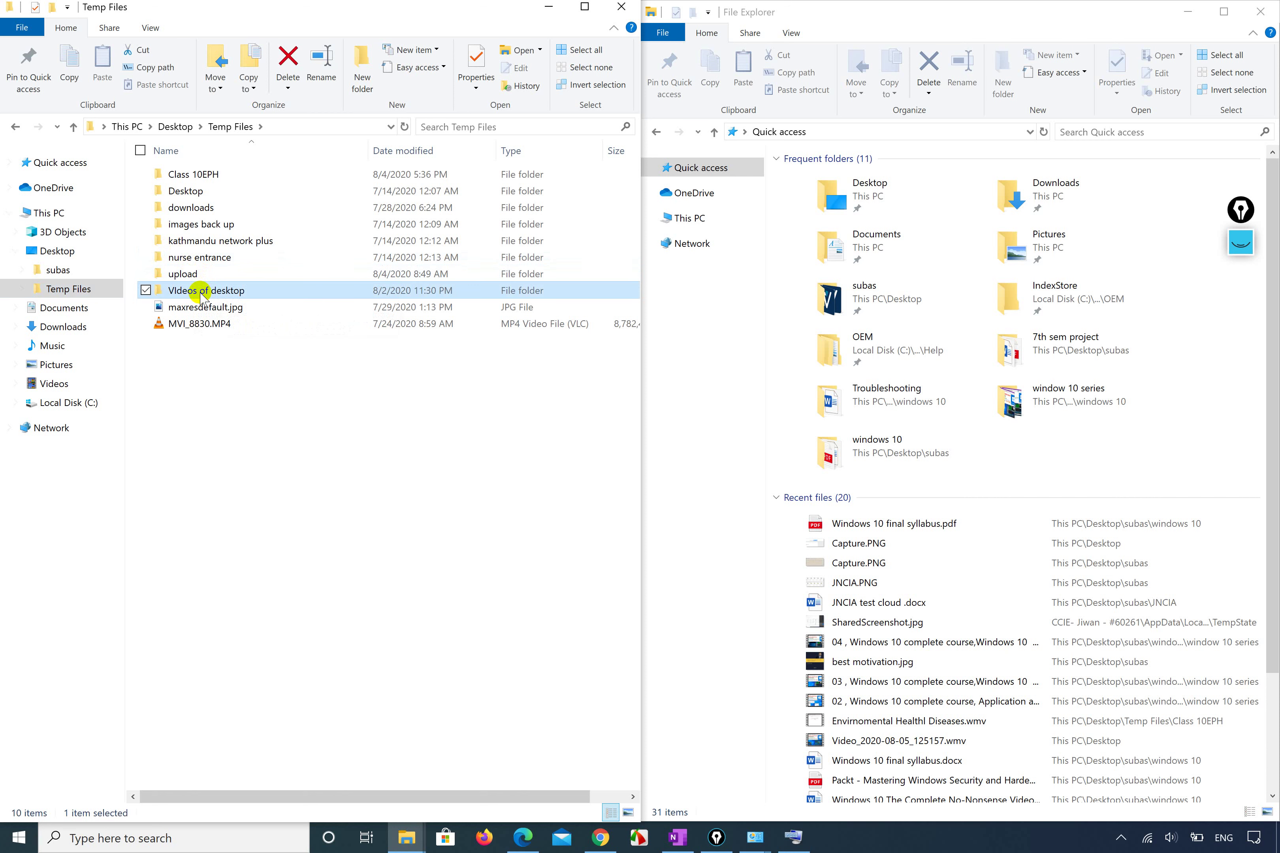
{"action": "left_click_drag", "start_coordinate": [201, 292], "coordinate": [1042, 438]}
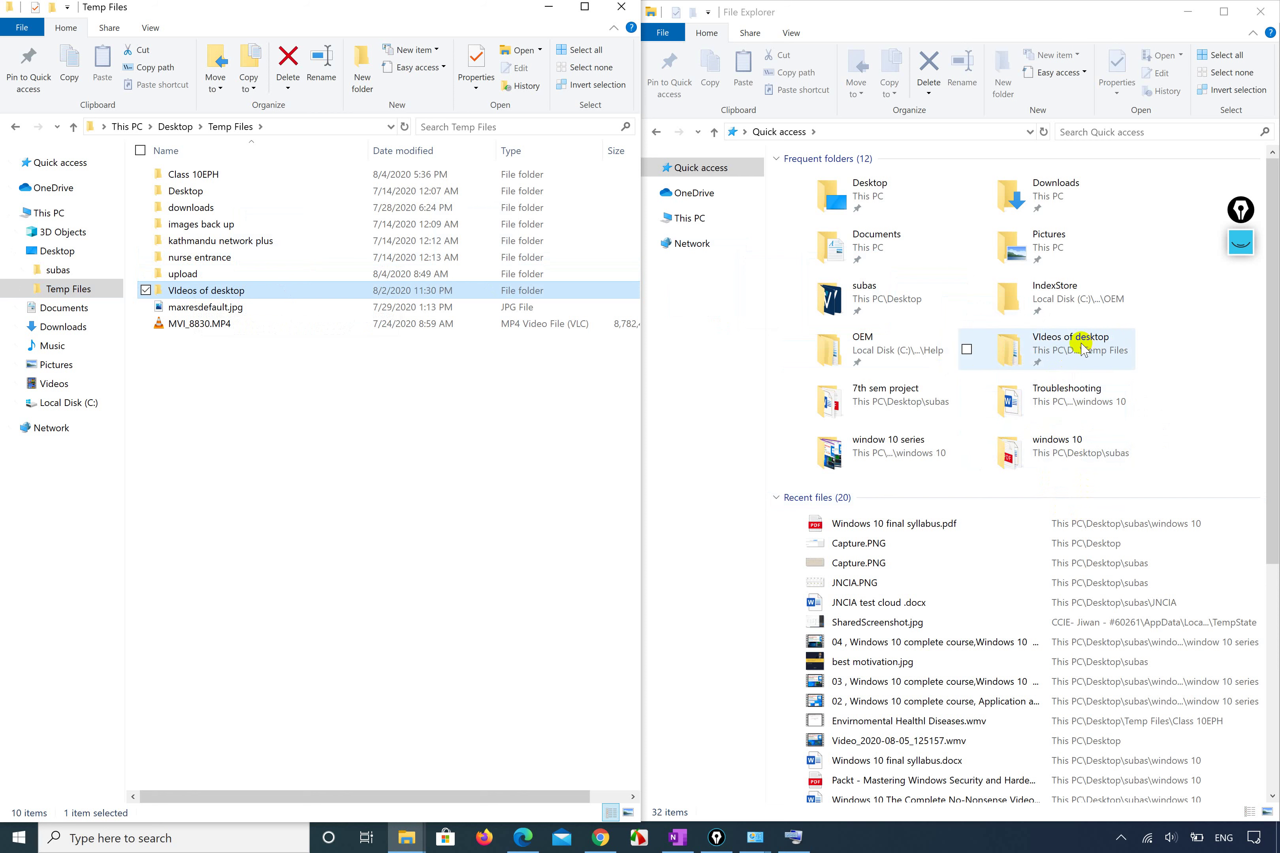
Bring back the pen annotations and underline the pinned VIdeos of desktop folder in red.
{"action": "left_click", "coordinate": [1242, 211]}
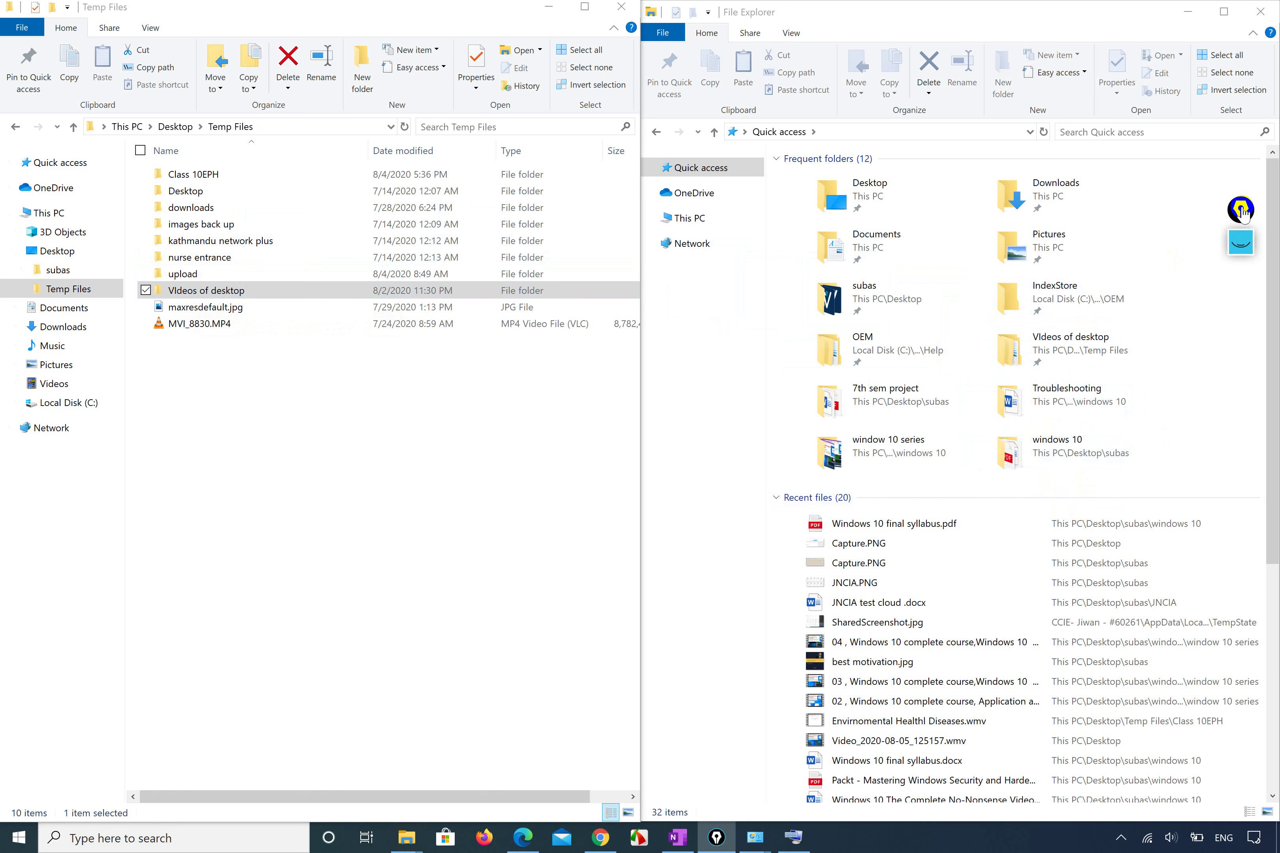
{"action": "left_click", "coordinate": [1241, 242]}
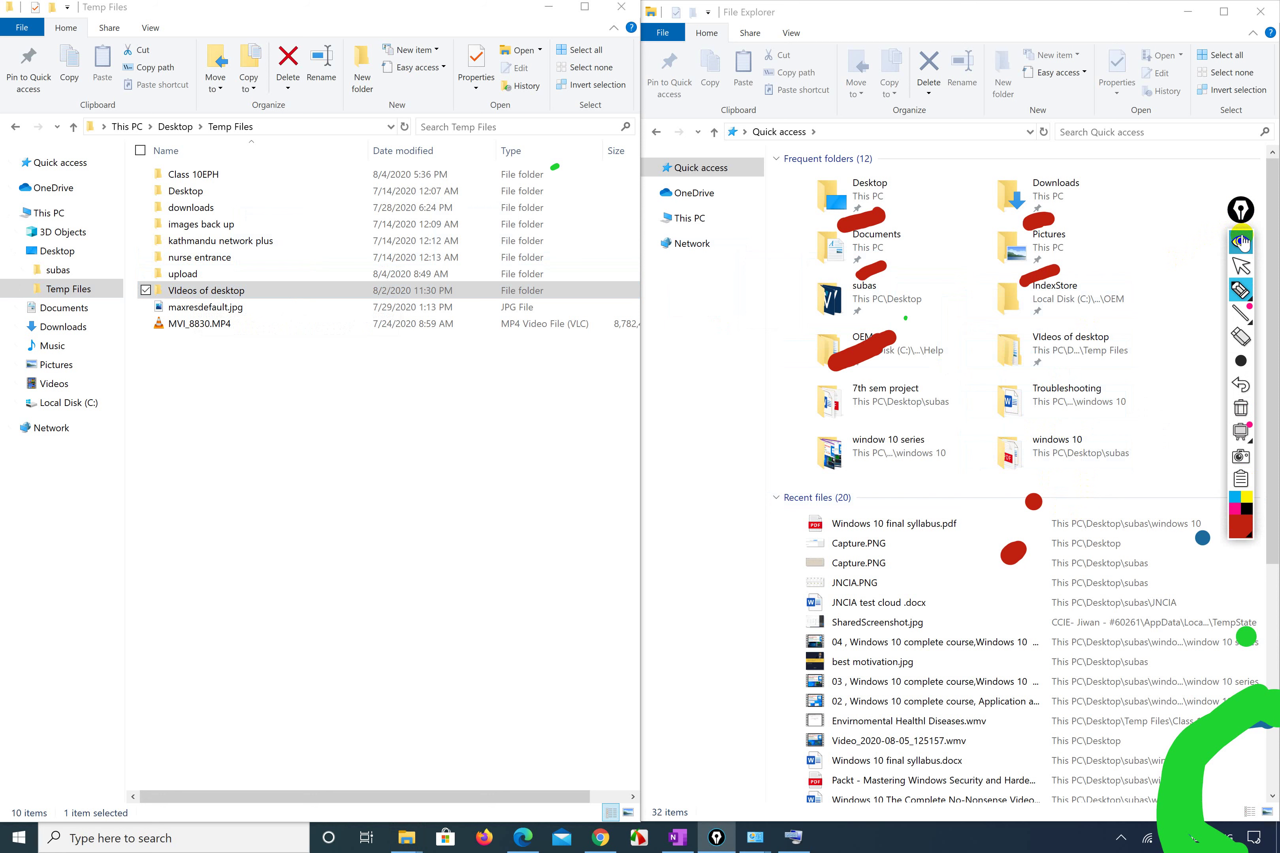
{"action": "left_click", "coordinate": [1241, 289]}
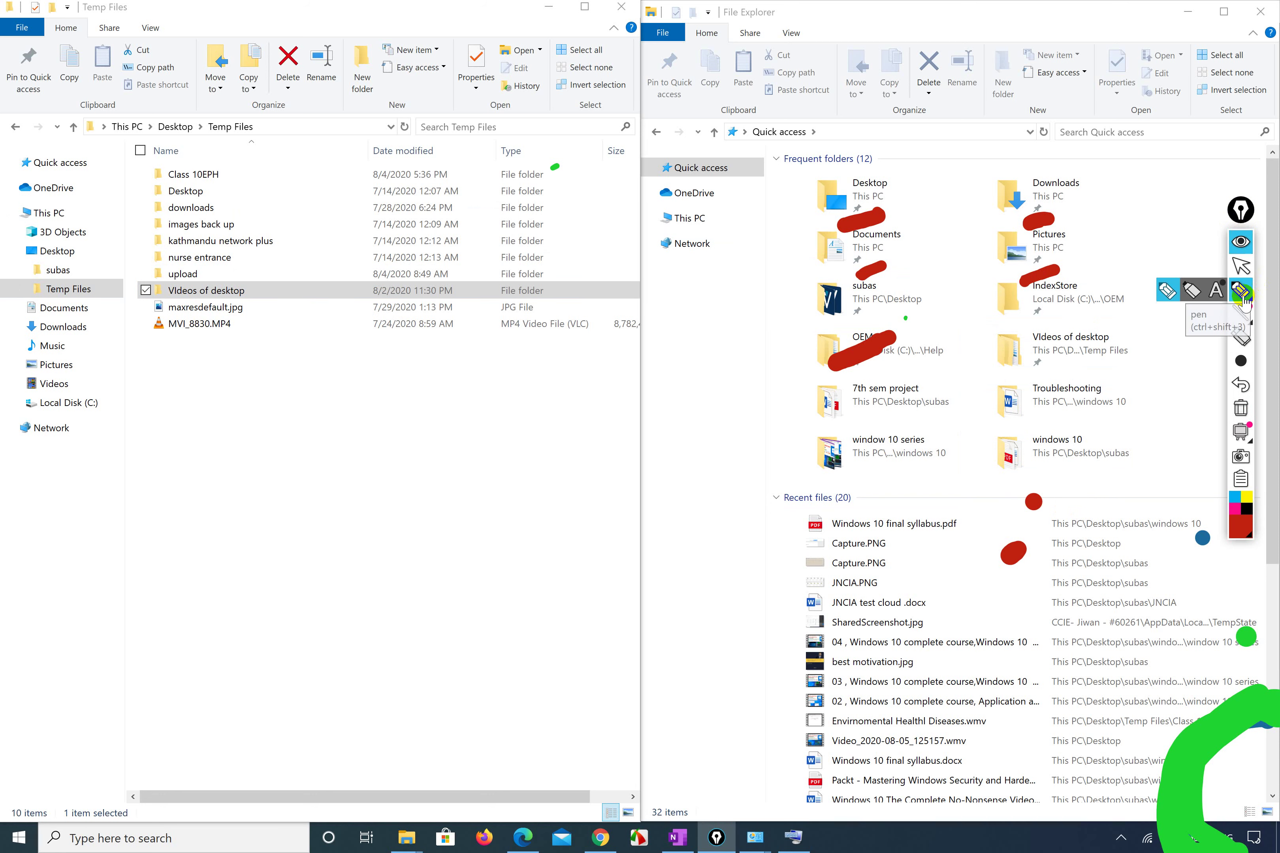
{"action": "left_click_drag", "start_coordinate": [991, 380], "coordinate": [1143, 368]}
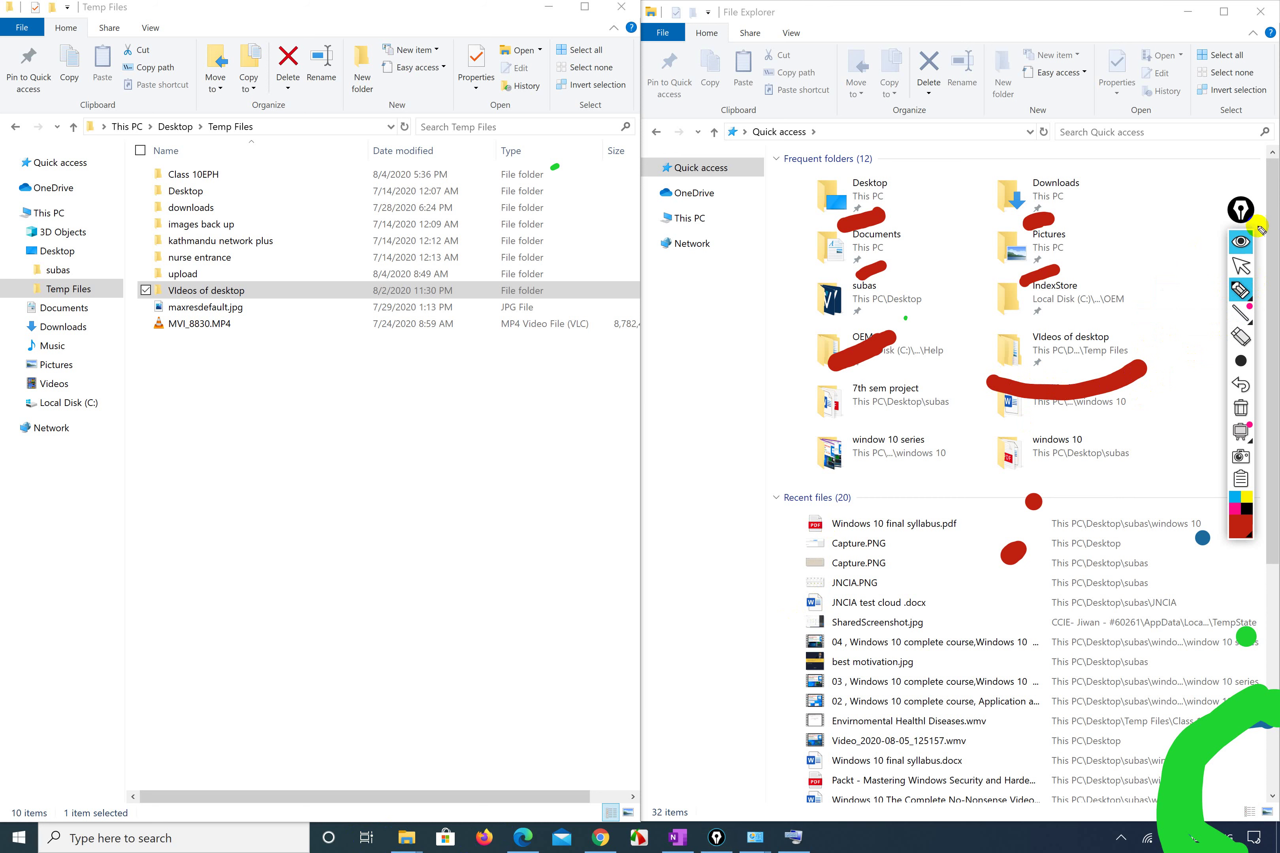
Hide the annotations and examine the pinned folders and their unpin option in File Explorer's jump list.
{"action": "left_click", "coordinate": [1246, 244]}
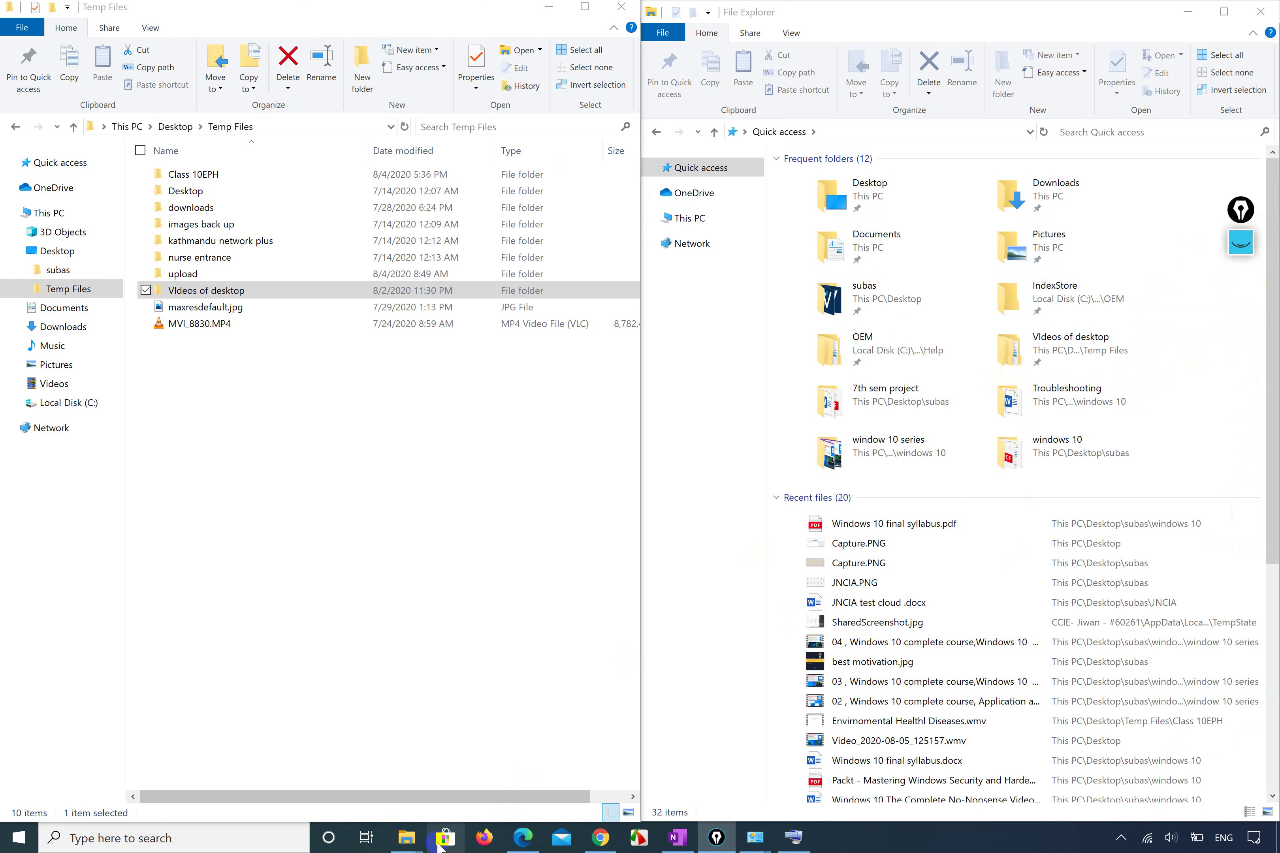
{"action": "right_click", "coordinate": [414, 846]}
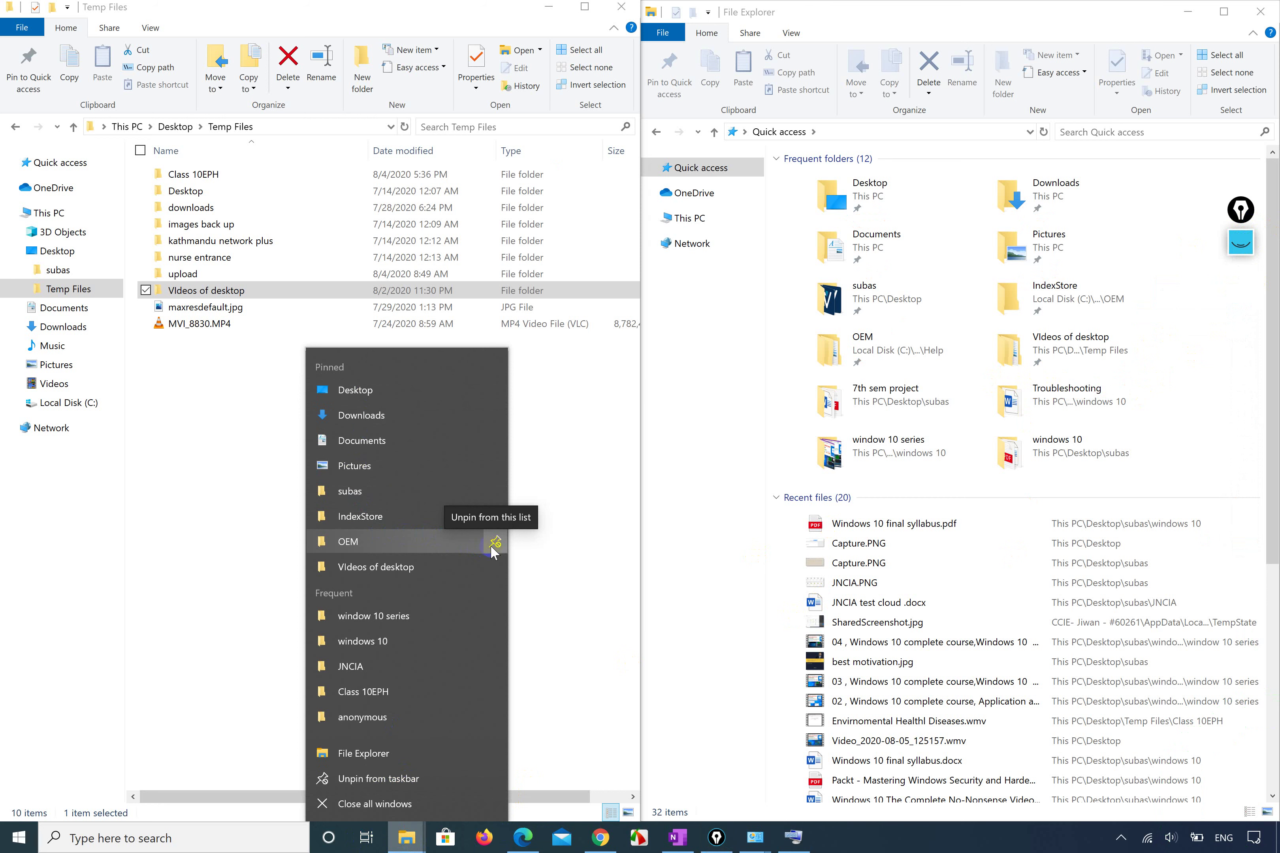
Show the pen annotations again and erase the red underlines beneath the pinned folders in Quick access.
{"action": "left_click", "coordinate": [1241, 210]}
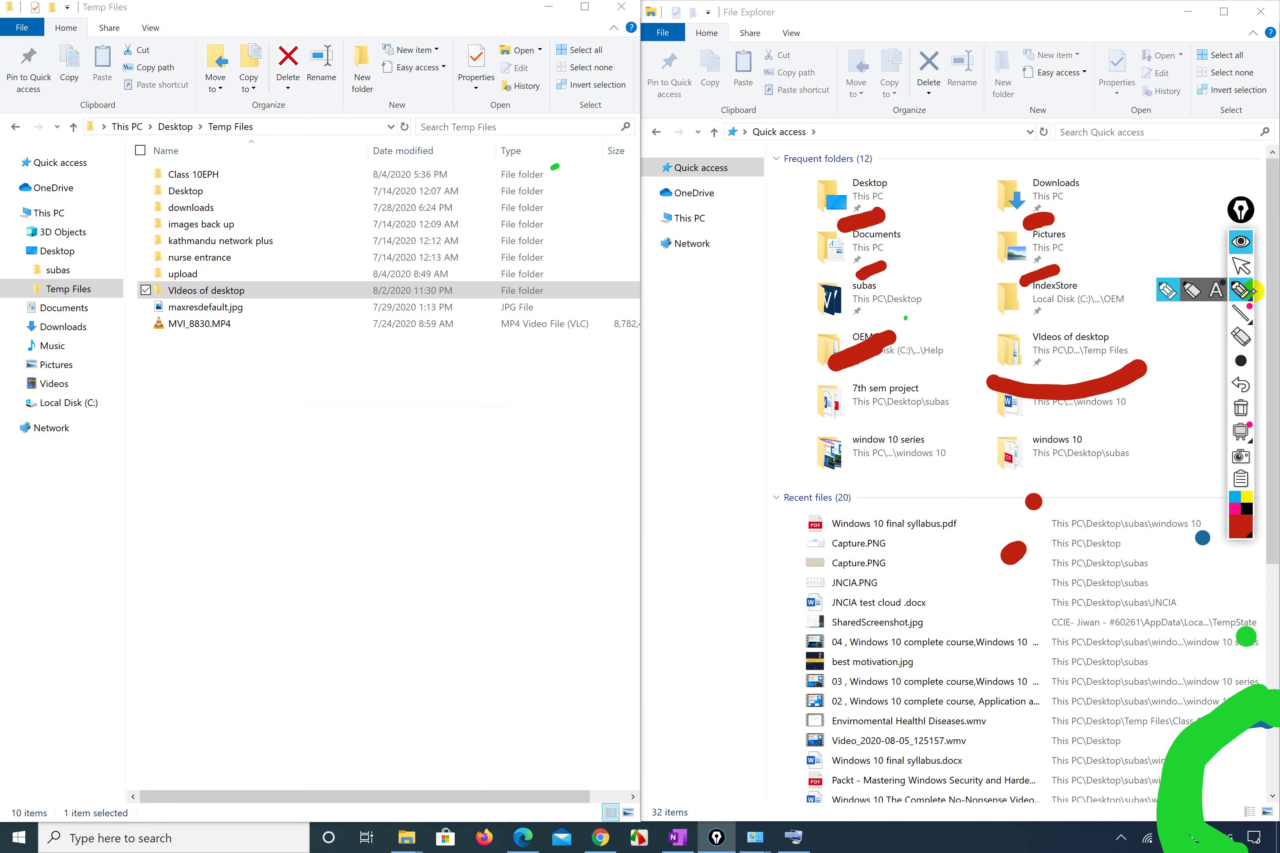
{"action": "left_click", "coordinate": [860, 348]}
{"action": "left_click", "coordinate": [861, 220]}
{"action": "left_click", "coordinate": [873, 269]}
{"action": "left_click", "coordinate": [1054, 393]}
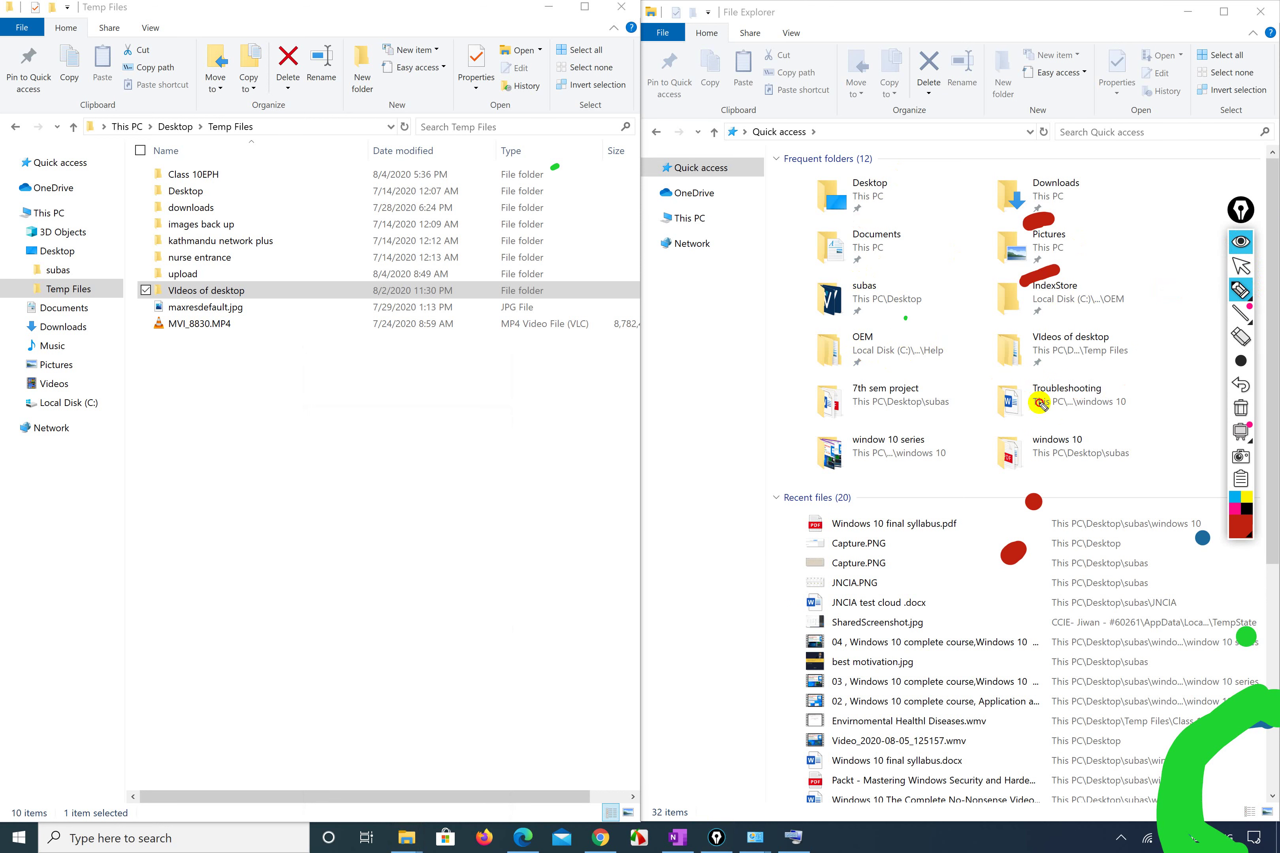
{"action": "left_click", "coordinate": [1038, 275]}
{"action": "left_click", "coordinate": [1039, 220]}
Set the pen colour to green and circle the pinned OEM folder in Quick access.
{"action": "left_click", "coordinate": [1242, 528]}
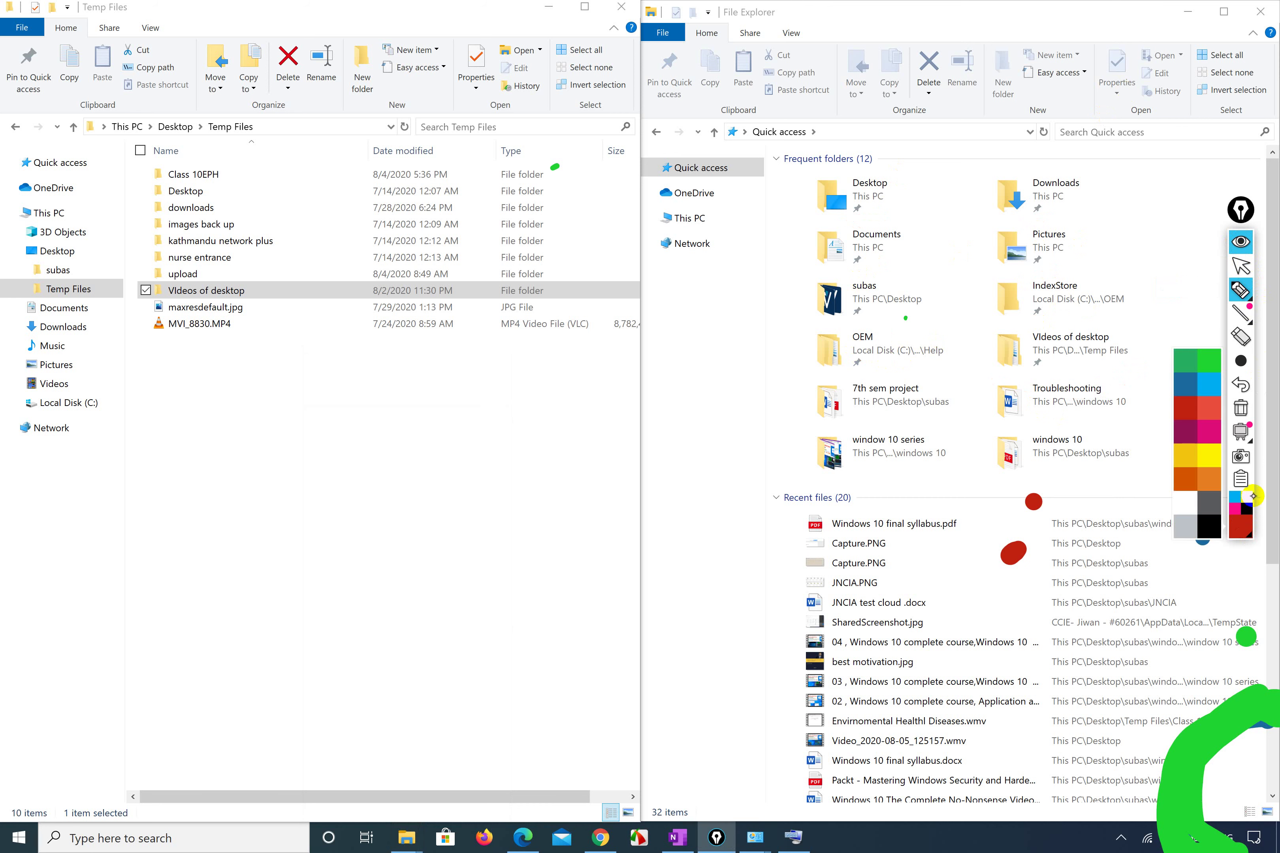
{"action": "left_click", "coordinate": [1216, 375]}
{"action": "mouse_move", "coordinate": [788, 363]}
{"action": "left_mouse_down"}
{"action": "mouse_move", "coordinate": [840, 388]}
{"action": "mouse_move", "coordinate": [859, 271]}
{"action": "mouse_move", "coordinate": [785, 378]}
{"action": "left_mouse_up"}
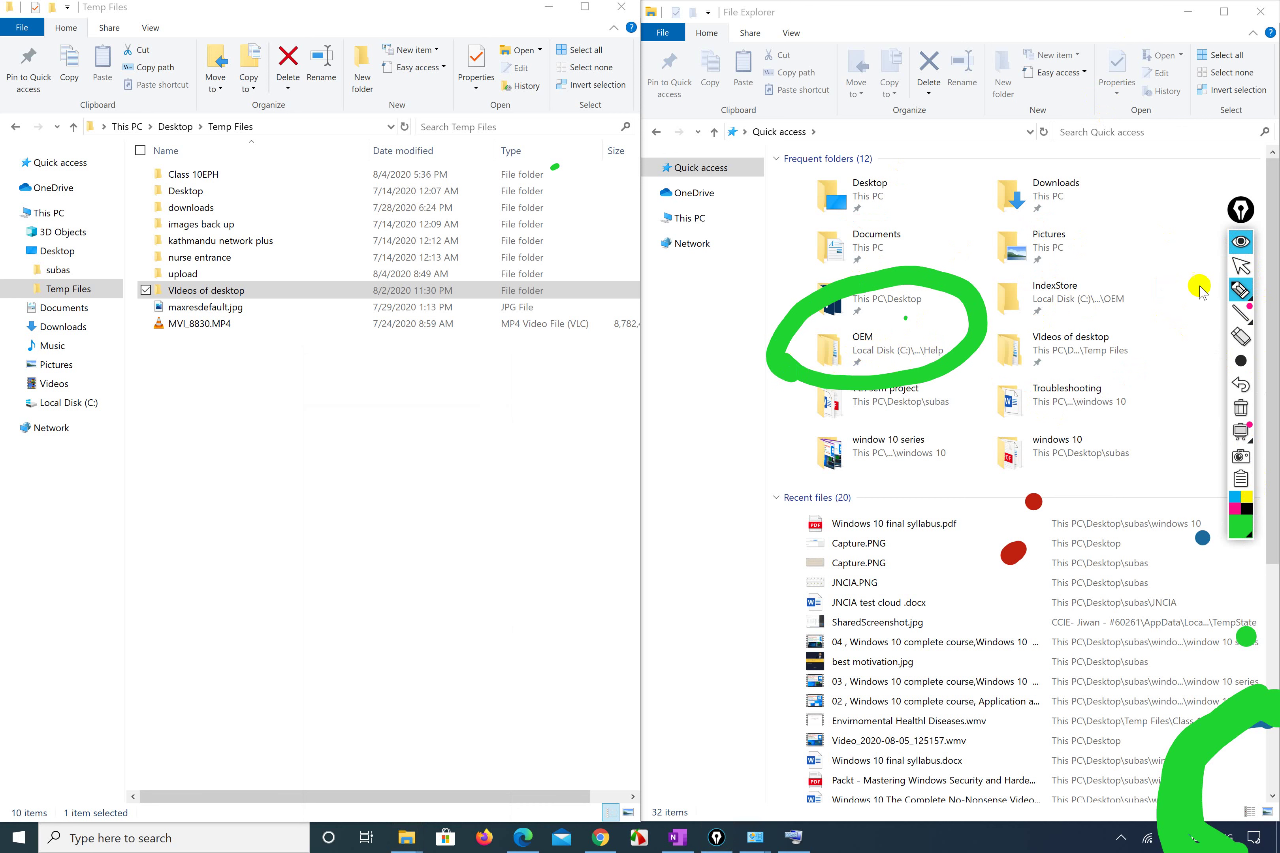
Switch from the pen to the pointer and unpin OEM from File Explorer's jump list.
{"action": "left_click", "coordinate": [1243, 266]}
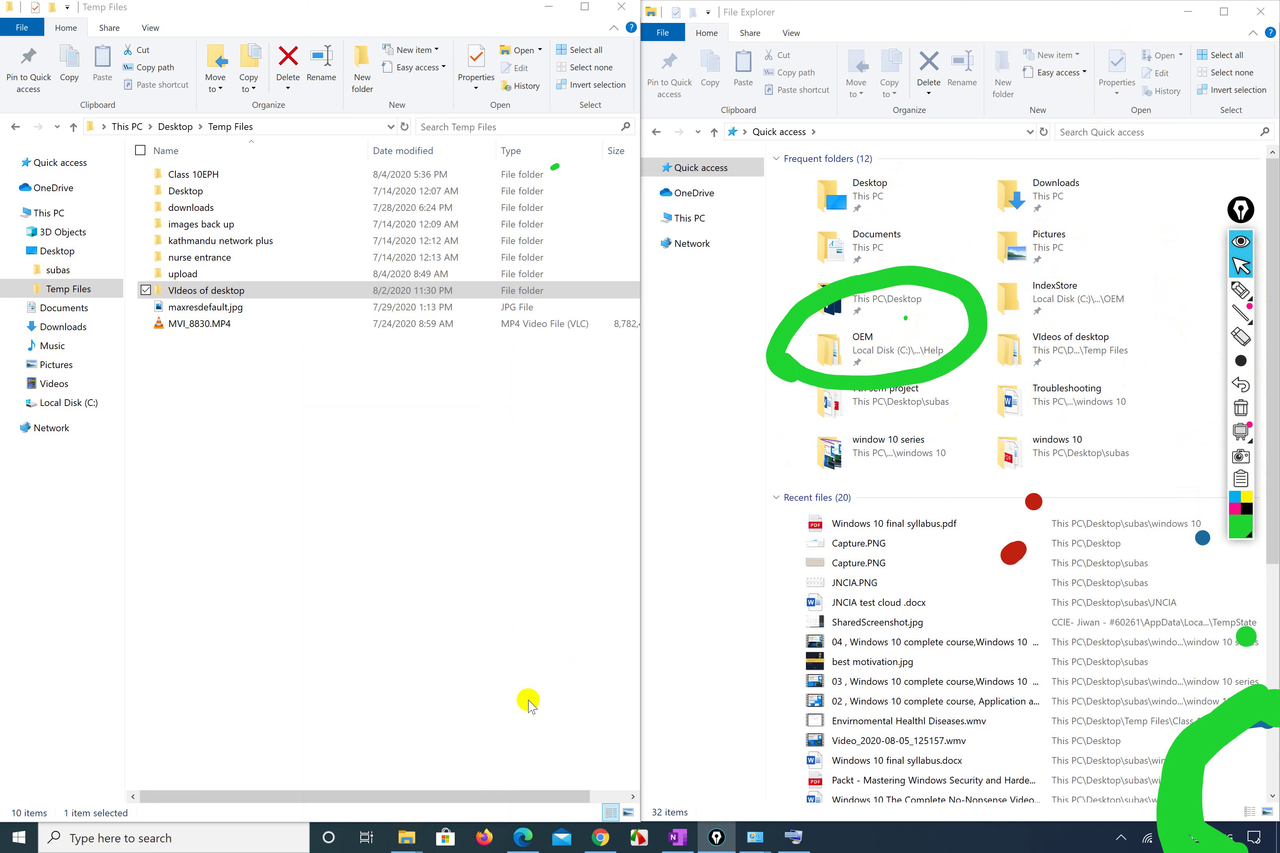
{"action": "right_click", "coordinate": [408, 842]}
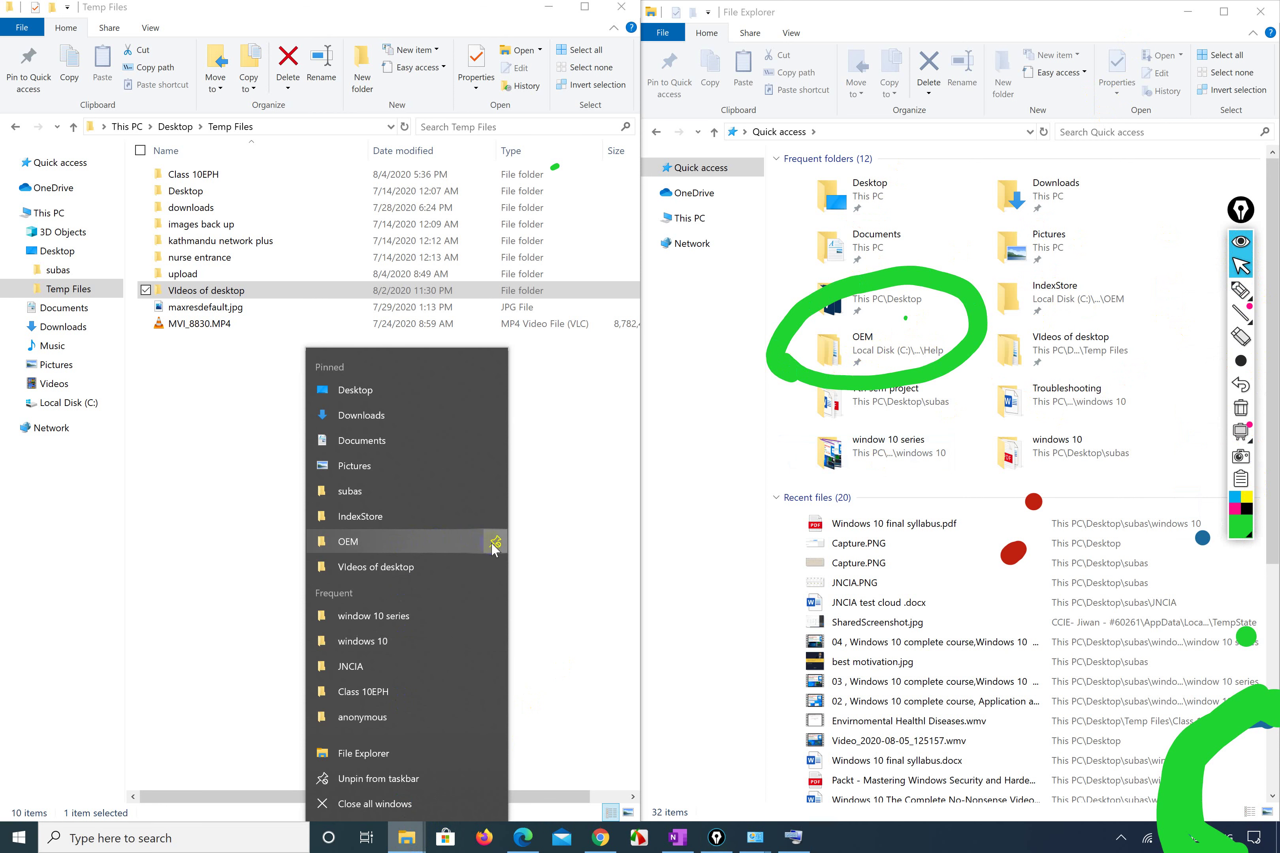
{"action": "left_click", "coordinate": [495, 544]}
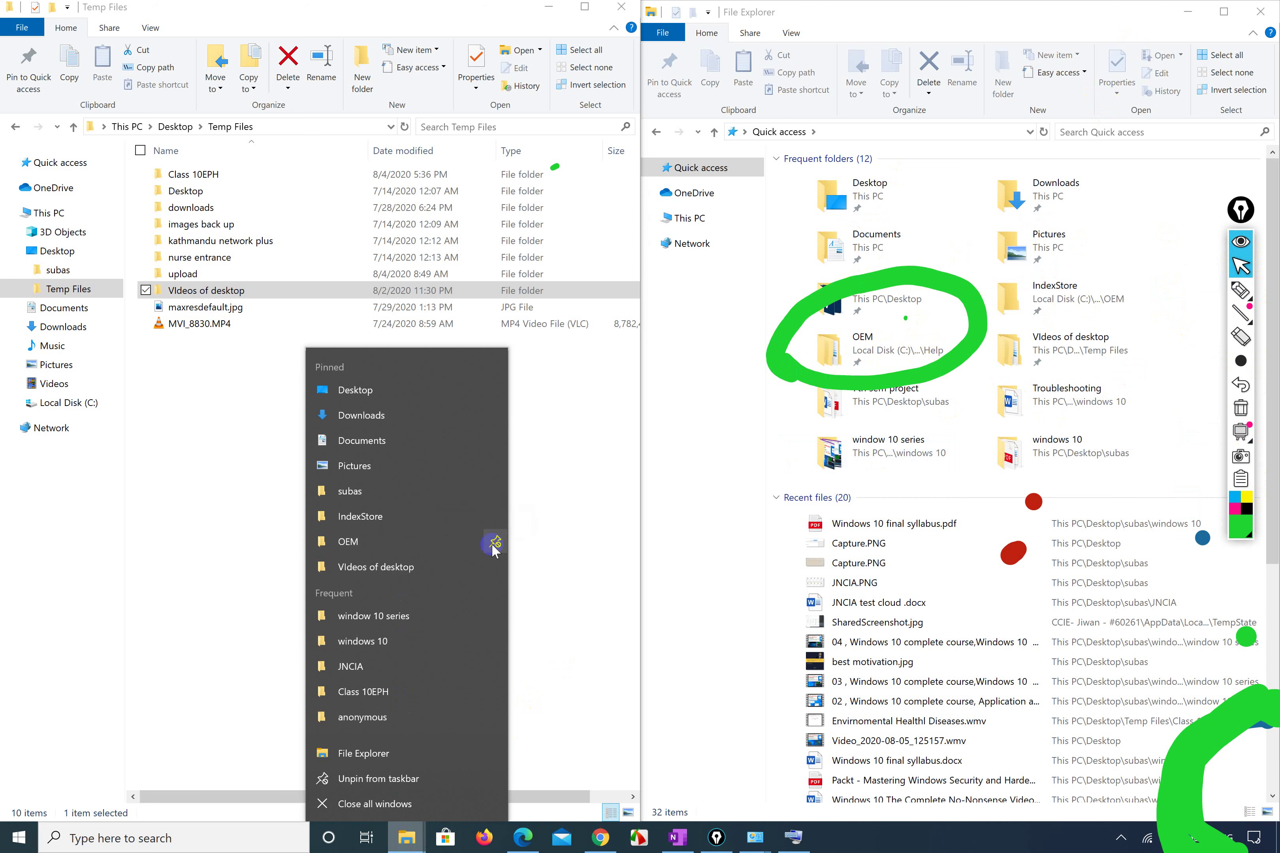
{"action": "left_click", "coordinate": [585, 531]}
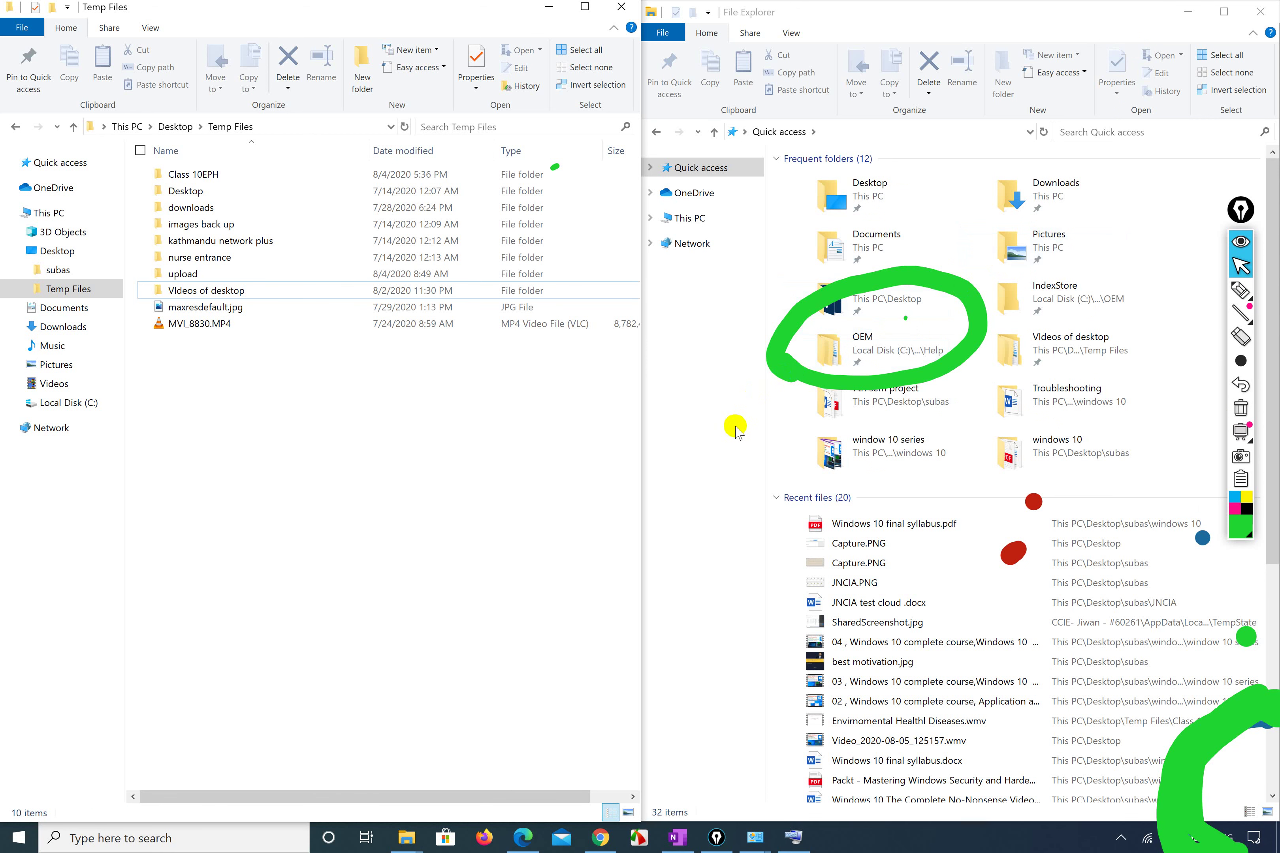
Maximize the Quick access window, refresh its folder list and snap it back to the right half of the screen.
{"action": "right_click", "coordinate": [719, 485]}
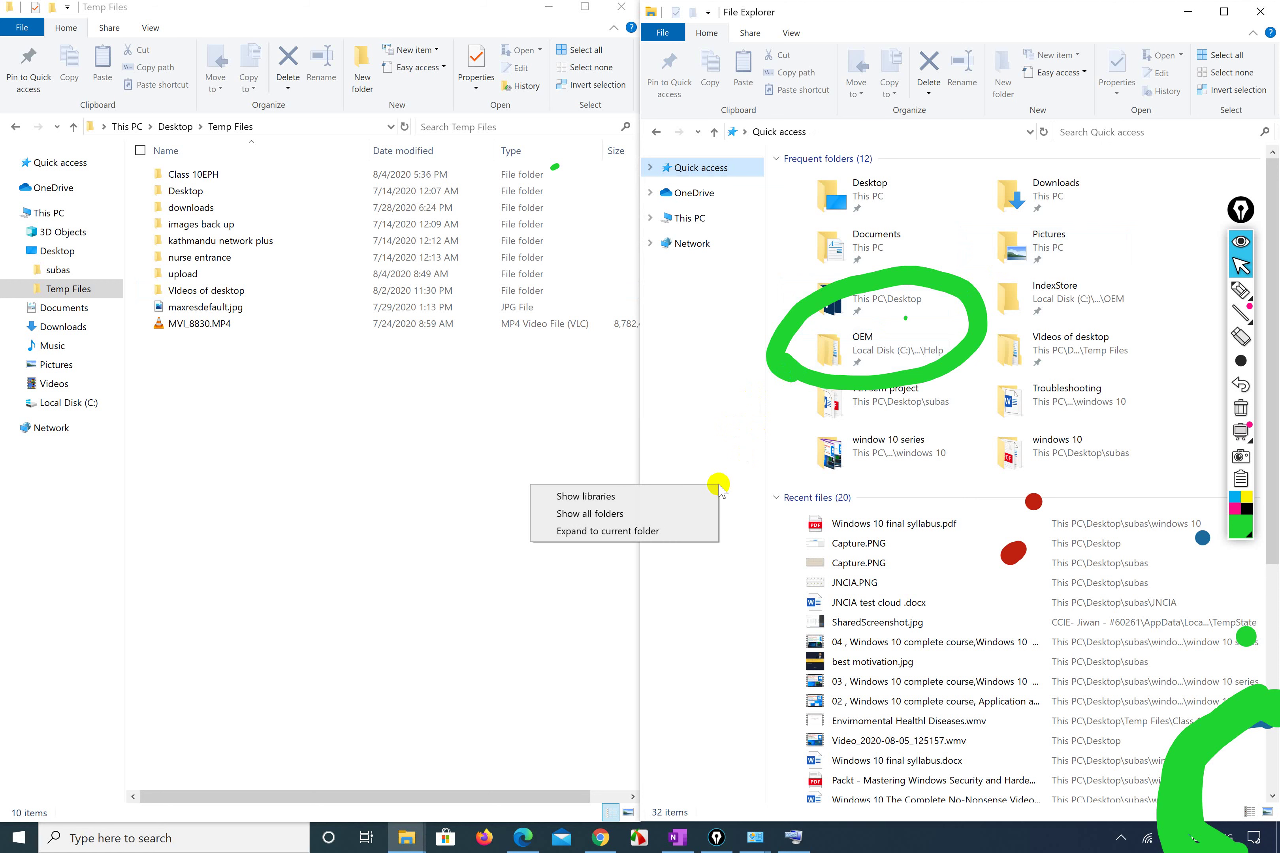
{"action": "left_click", "coordinate": [1224, 13]}
{"action": "left_click", "coordinate": [1224, 13]}
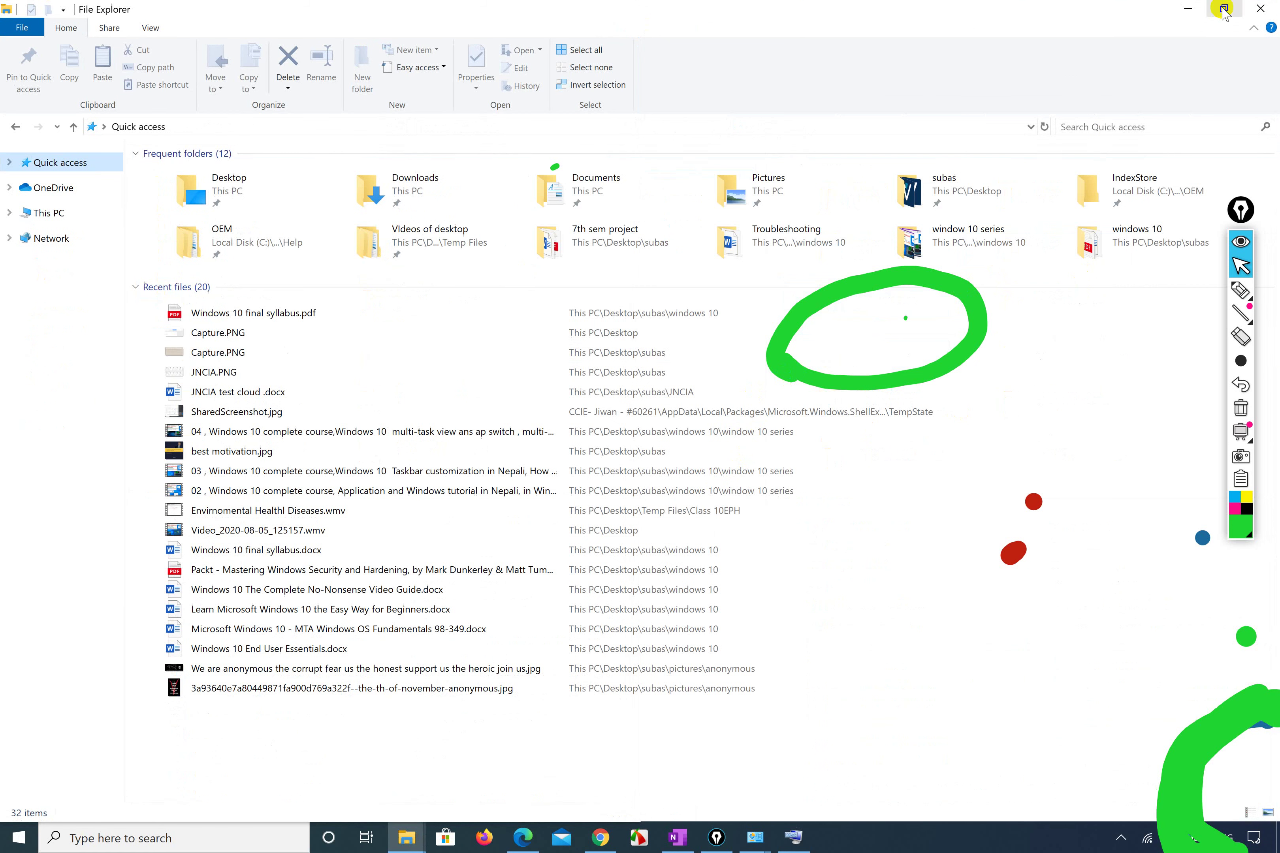
{"action": "right_click", "coordinate": [791, 753]}
{"action": "left_click", "coordinate": [691, 684]}
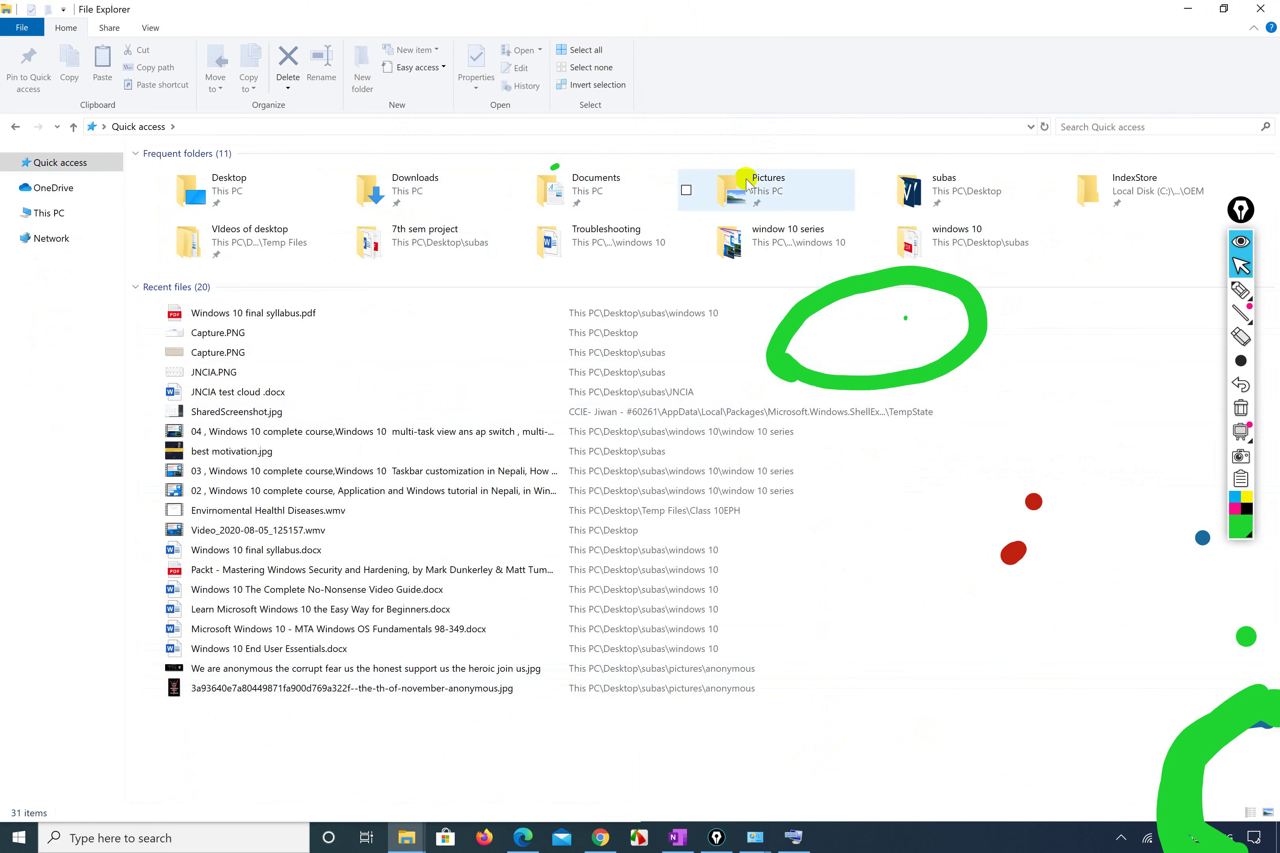
{"action": "key", "text": "super+Right"}
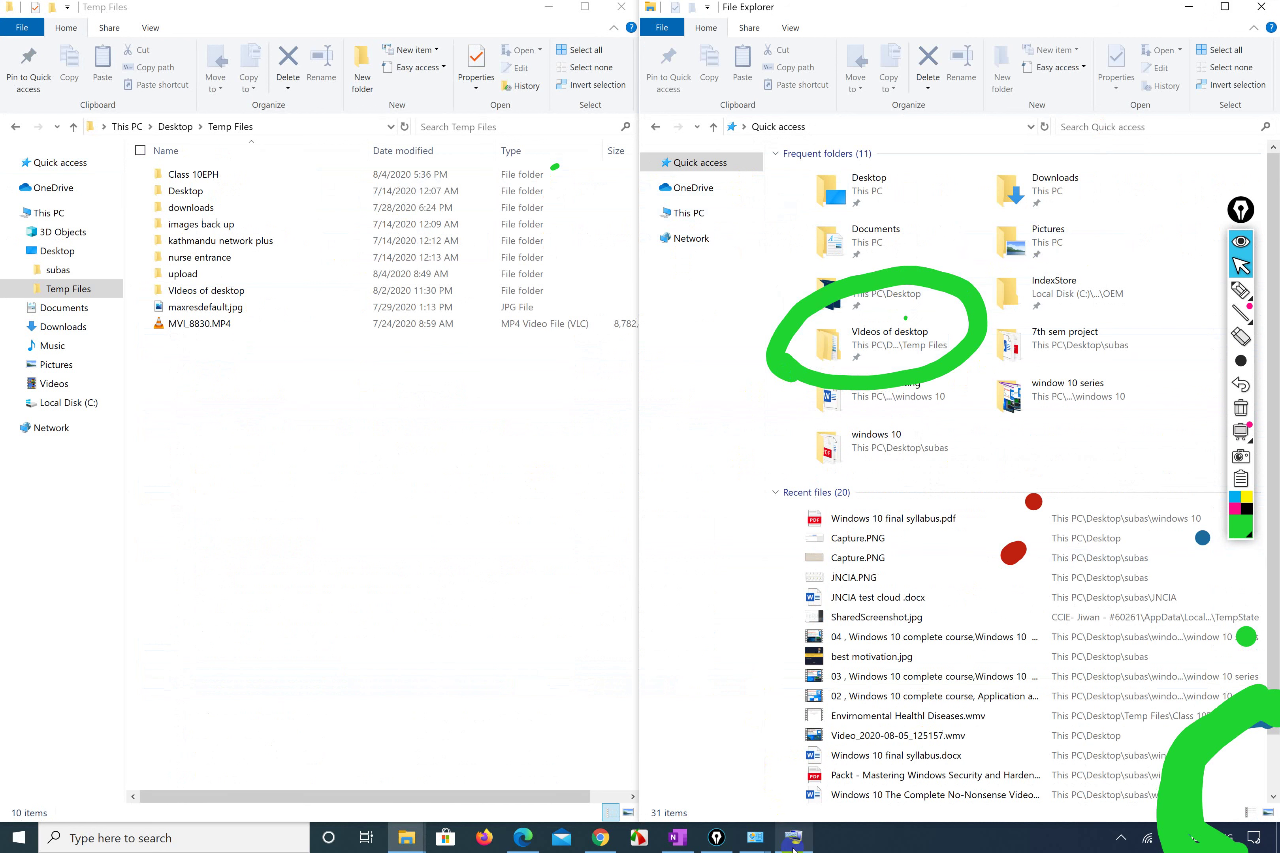
Switch to the syllabus PDF in Edge, circle "Access content faster with Jump Lists" and remove the circle around "Organize your apps".
{"action": "left_click", "coordinate": [523, 839]}
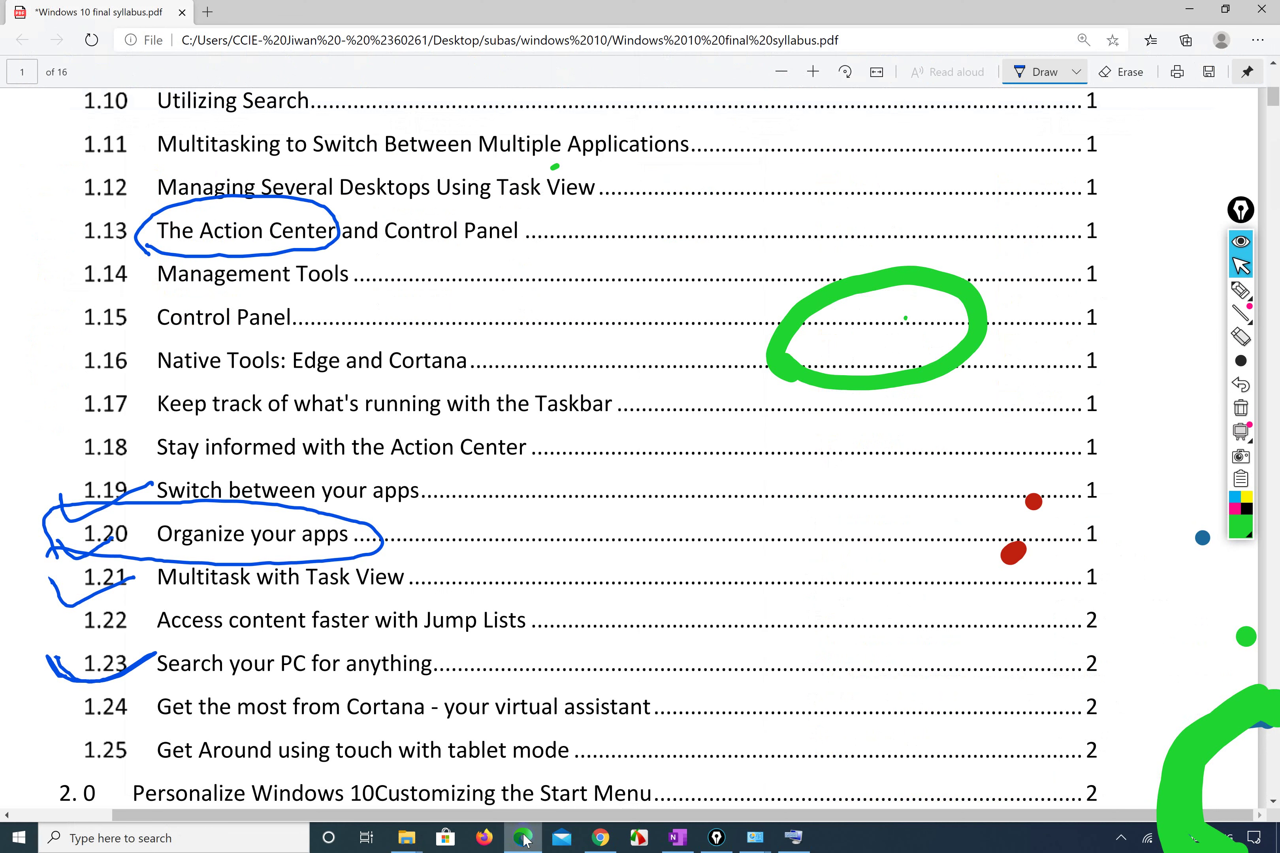
{"action": "mouse_move", "coordinate": [144, 645]}
{"action": "left_mouse_down"}
{"action": "mouse_move", "coordinate": [499, 645]}
{"action": "mouse_move", "coordinate": [485, 582]}
{"action": "mouse_move", "coordinate": [175, 595]}
{"action": "mouse_move", "coordinate": [144, 646]}
{"action": "left_mouse_up"}
{"action": "left_click", "coordinate": [301, 500]}
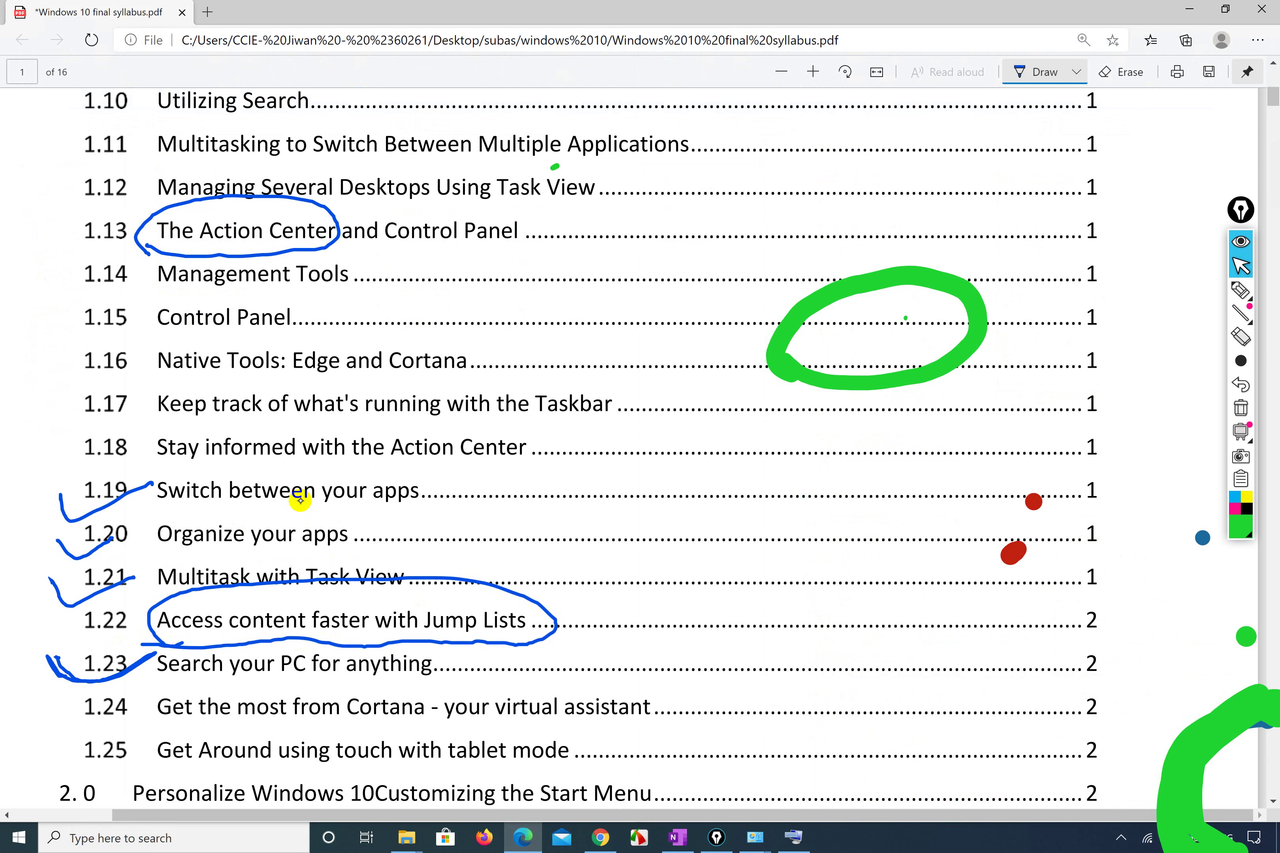
Undo the circle around syllabus item 1.22 and the tick marks at items 1.21 and 1.23.
{"action": "key", "text": "ctrl+z"}
{"action": "key", "text": "ctrl+z"}
{"action": "key", "text": "ctrl+z"}
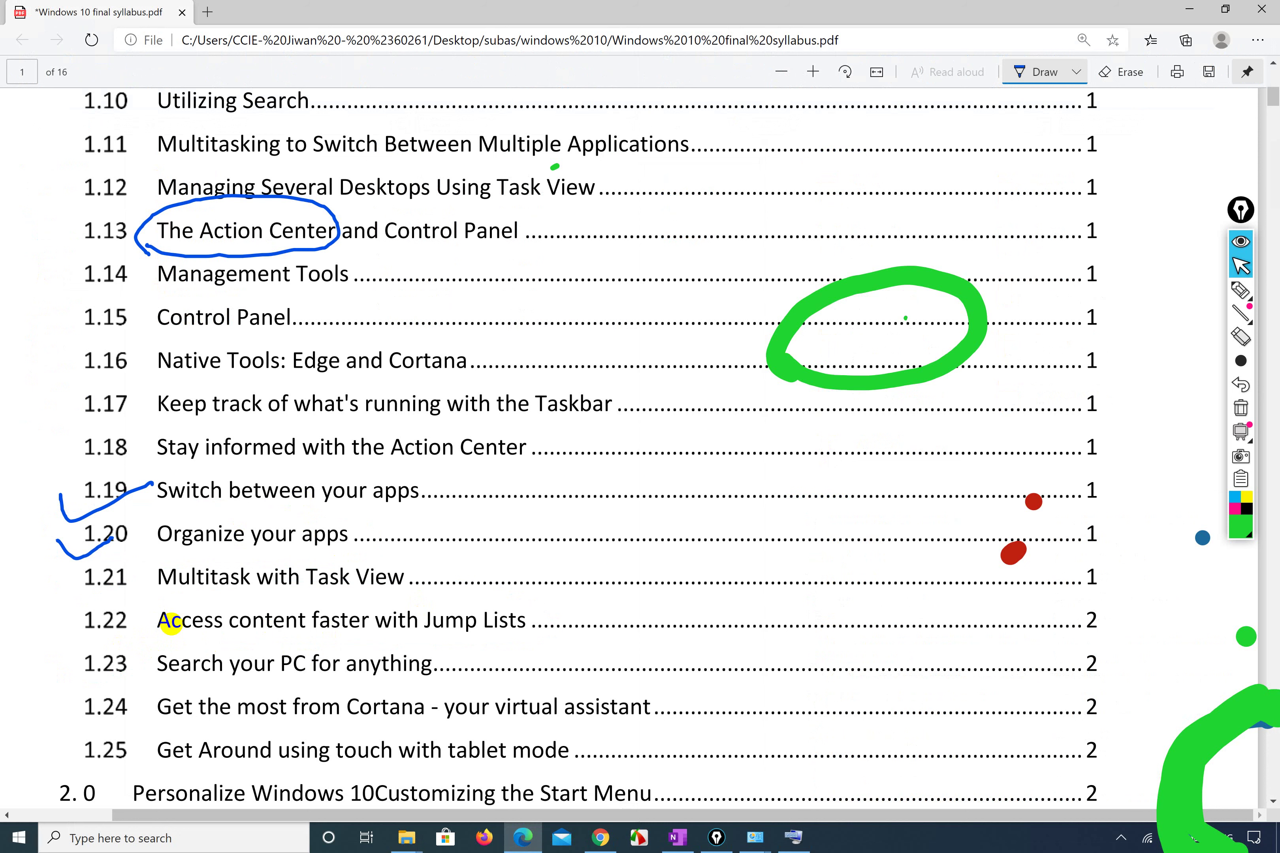
Circle "Edge and Cortana" in item 1.16, underline "with tablet mode" in item 1.25 and leave drawing mode.
{"action": "mouse_move", "coordinate": [302, 378]}
{"action": "left_mouse_down"}
{"action": "mouse_move", "coordinate": [502, 361]}
{"action": "mouse_move", "coordinate": [326, 308]}
{"action": "mouse_move", "coordinate": [274, 365]}
{"action": "left_mouse_up"}
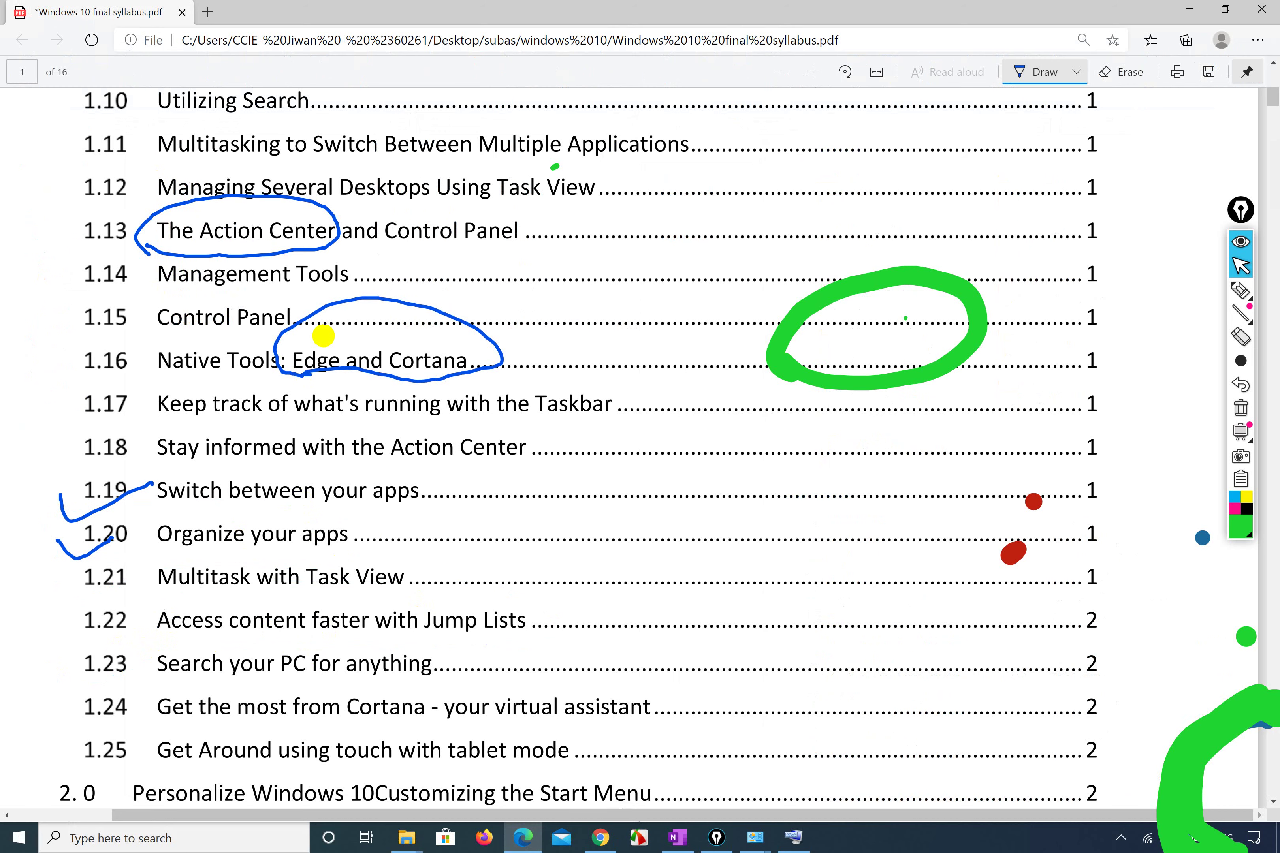
{"action": "scroll", "coordinate": [386, 401], "scroll_direction": "down", "scroll_amount": 1}
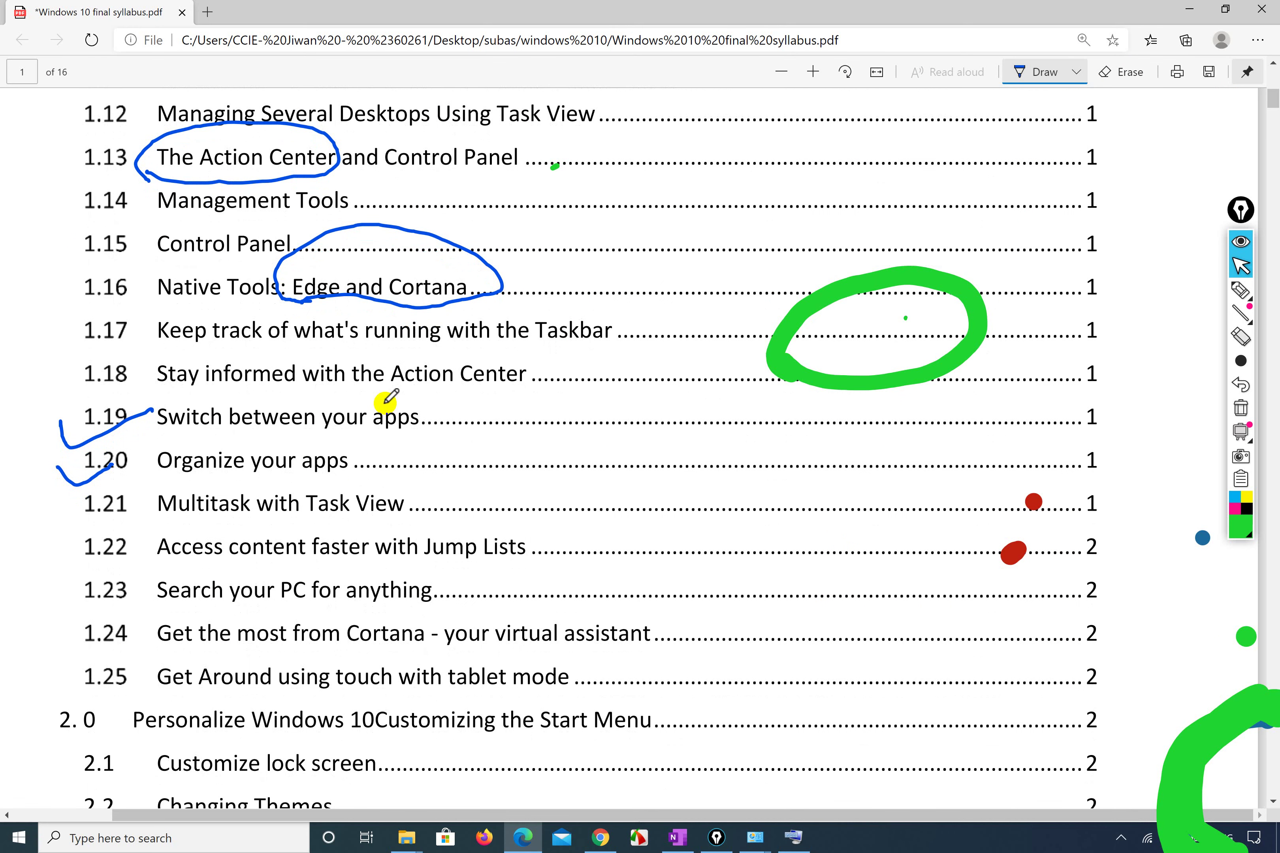
{"action": "left_click_drag", "start_coordinate": [402, 691], "coordinate": [578, 686]}
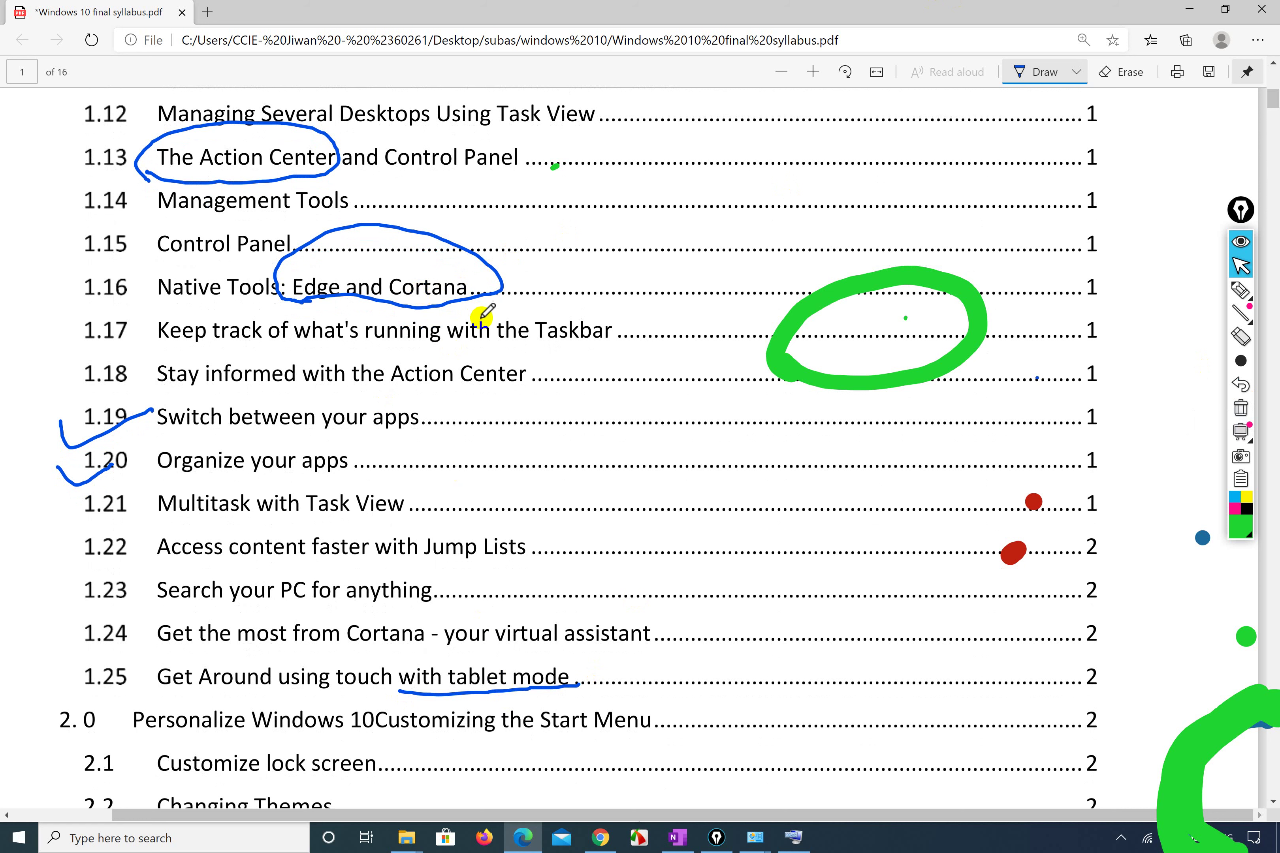
{"action": "key", "text": "Escape"}
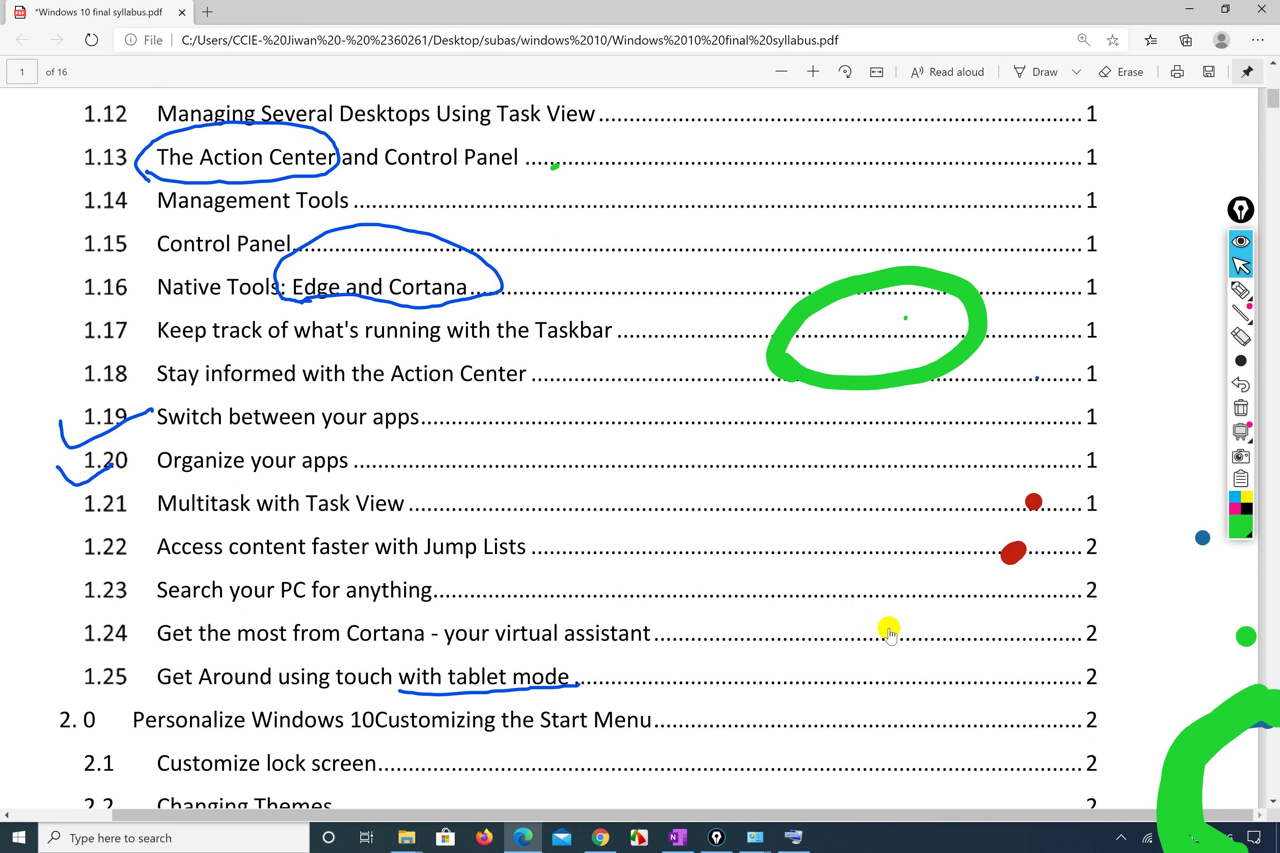
Show the desktop, turn on Tablet mode from Action Center and close the notification pane.
{"action": "key", "text": "super+d"}
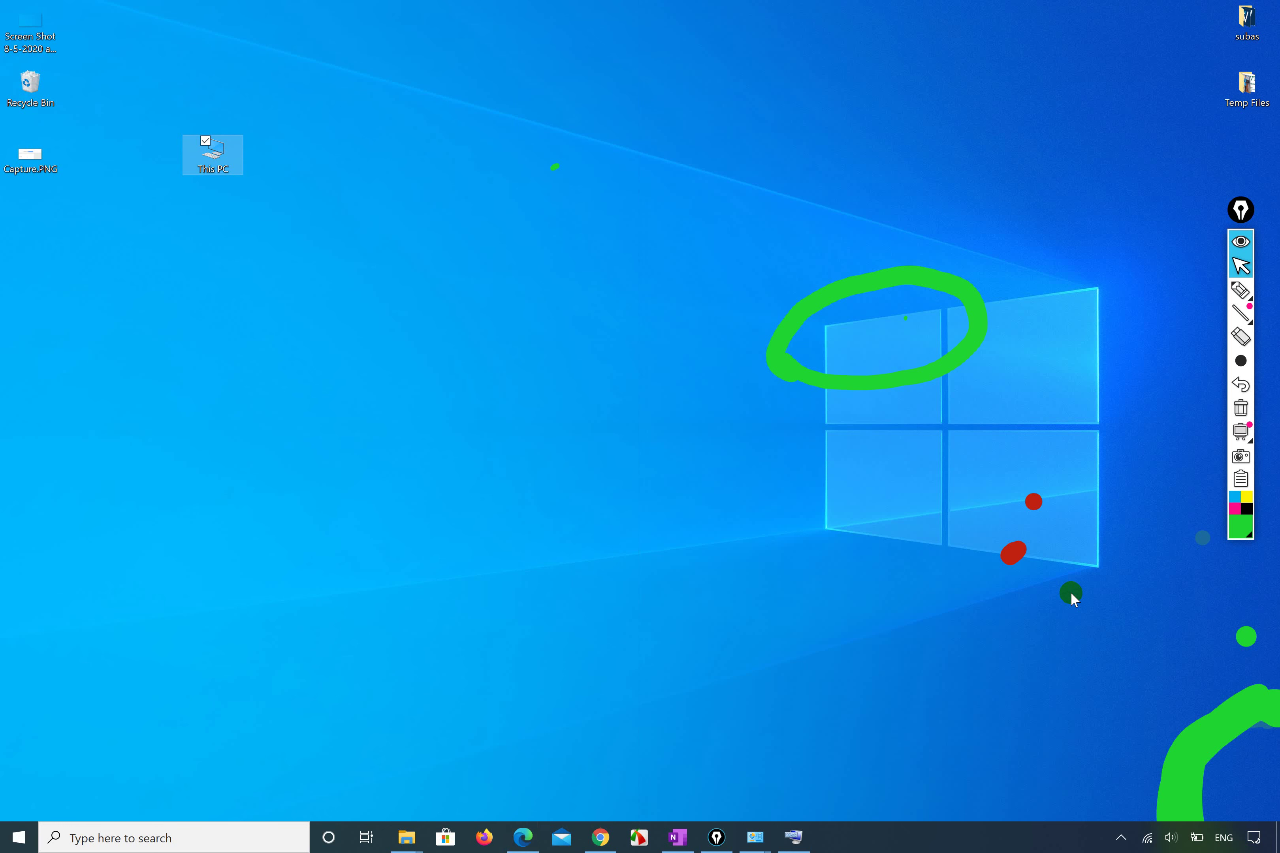
{"action": "left_click", "coordinate": [1255, 840]}
{"action": "left_click", "coordinate": [782, 438]}
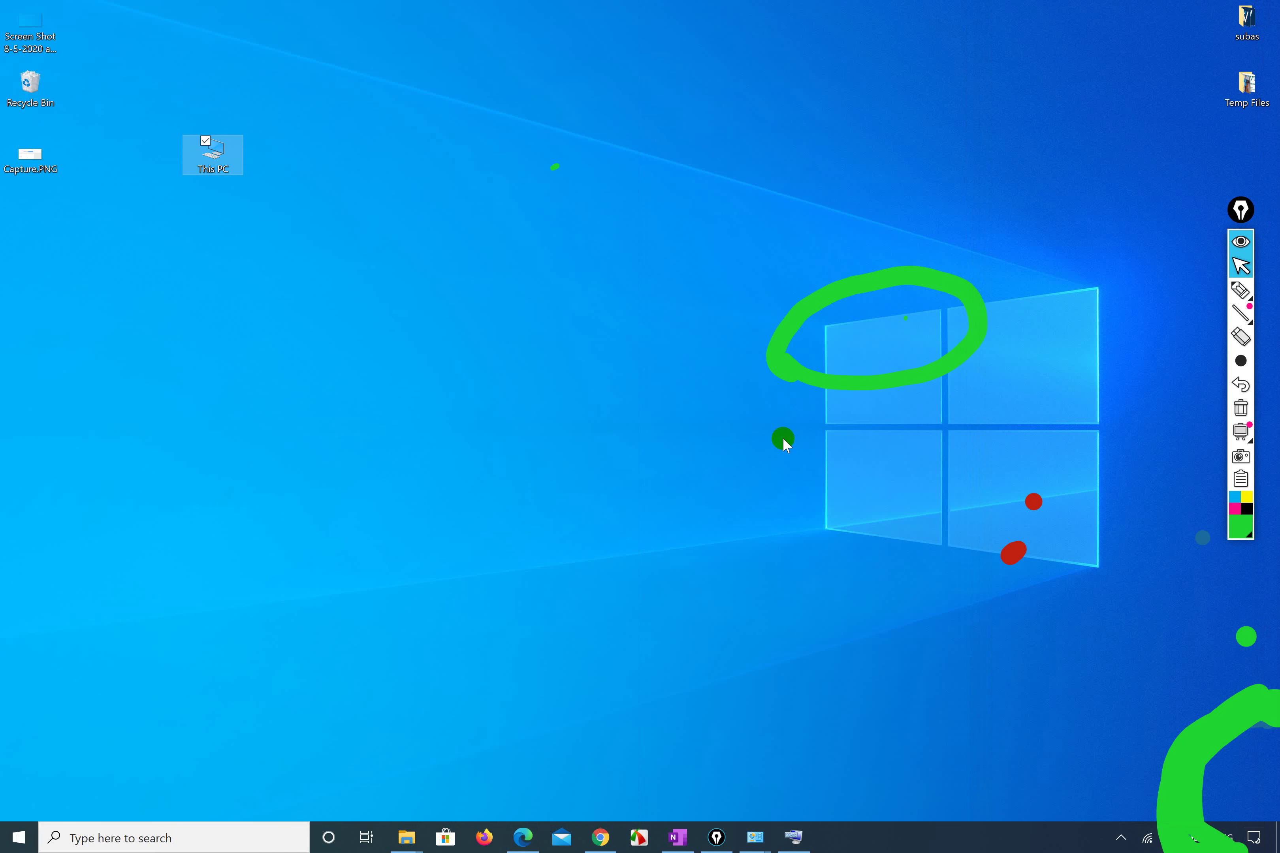
{"action": "key", "text": "super+a"}
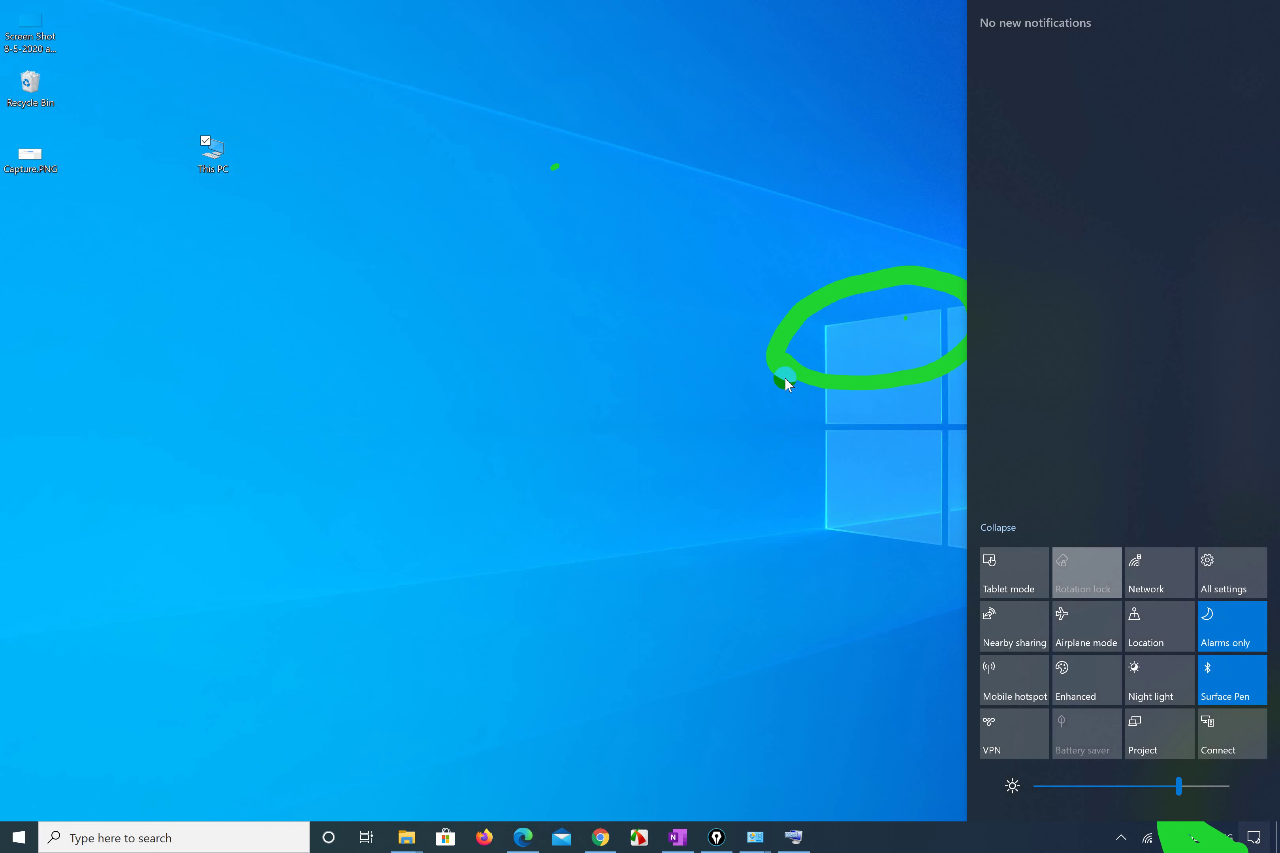
{"action": "left_click", "coordinate": [1003, 580]}
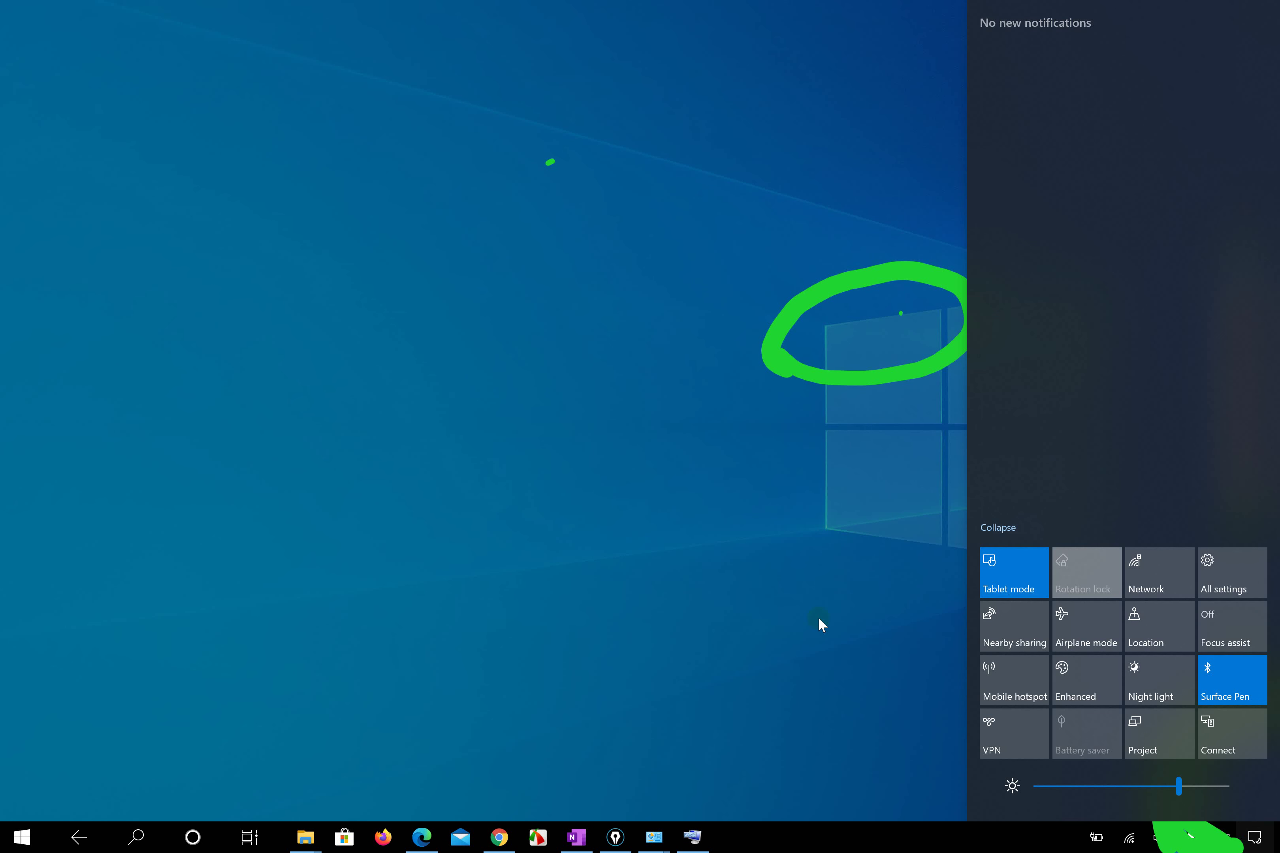
{"action": "left_click", "coordinate": [784, 657]}
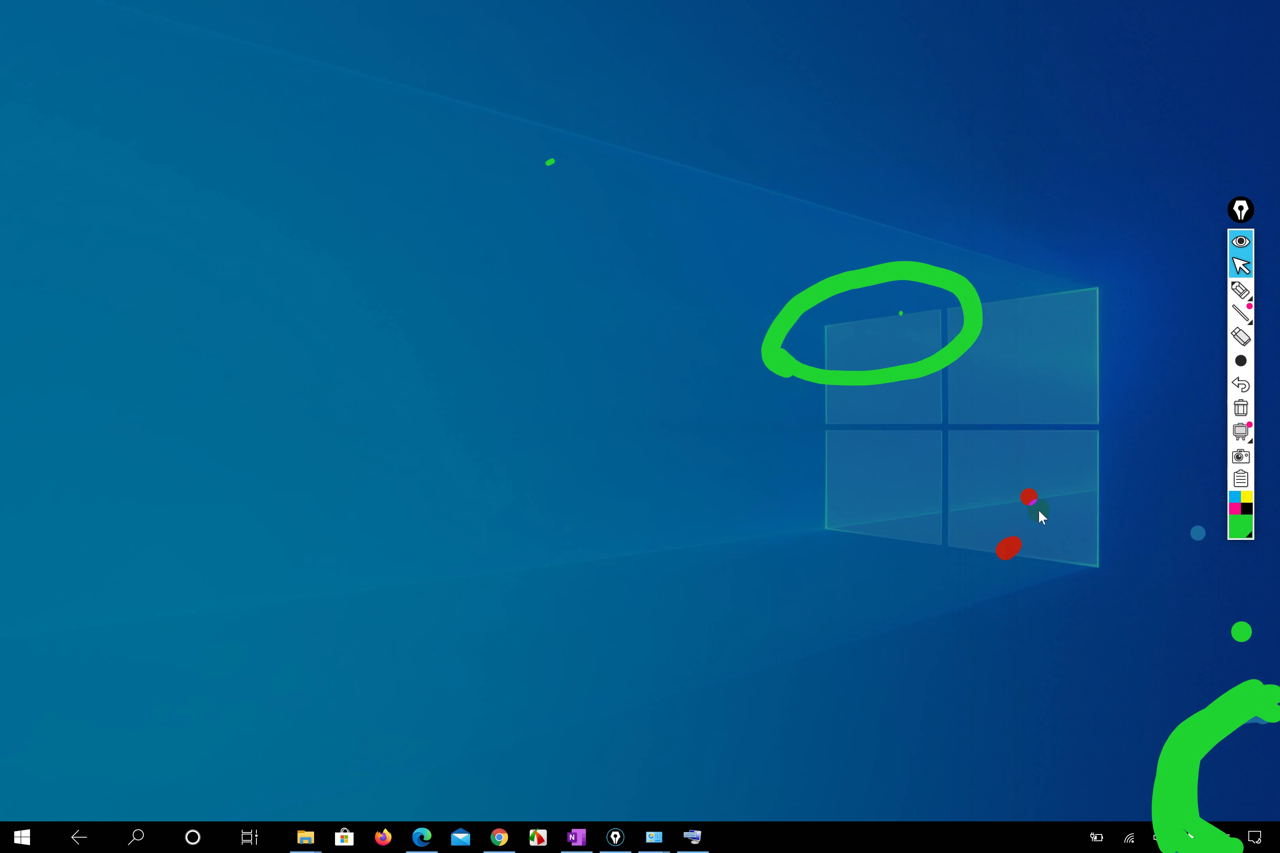
Bring up the full-screen Start and open Windows Settings from it.
{"action": "key", "text": "super"}
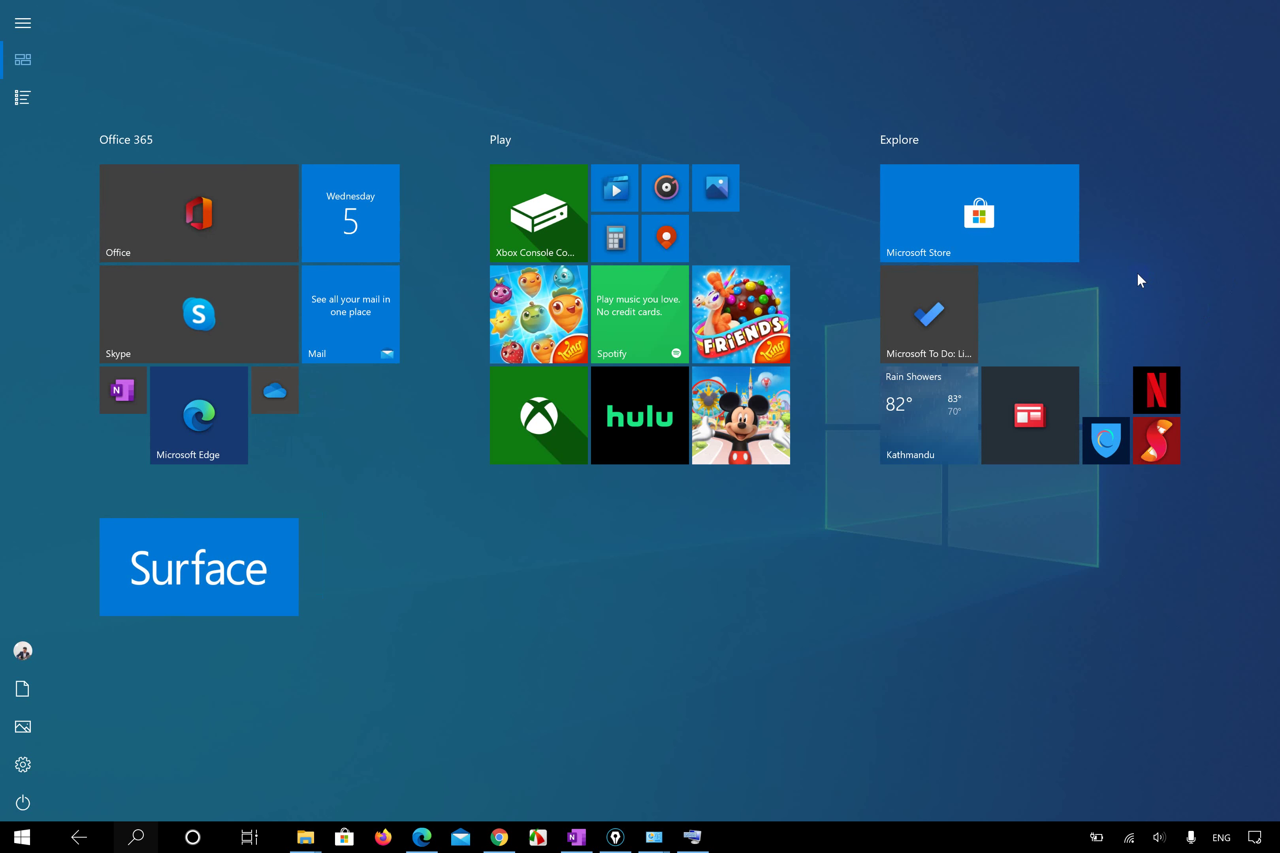
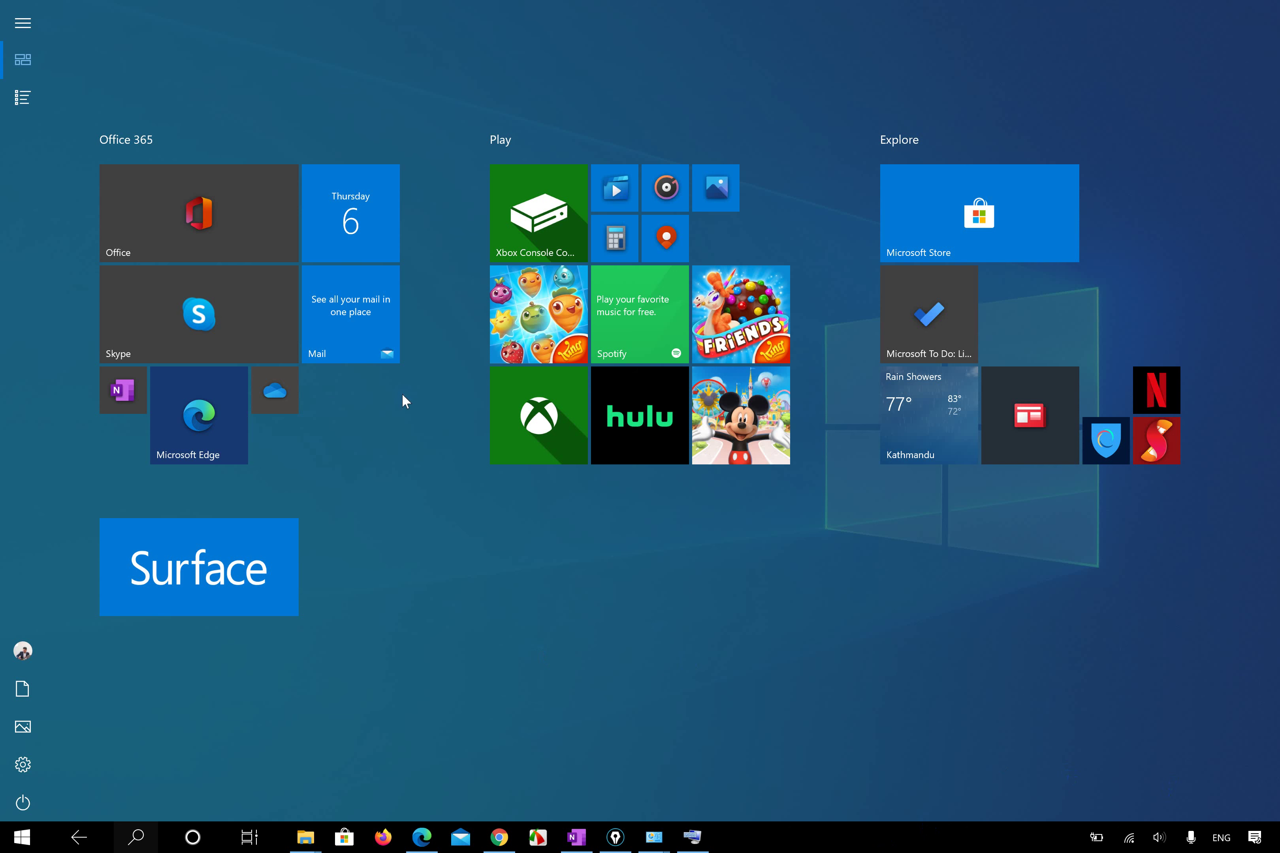
{"action": "left_click", "coordinate": [21, 764]}
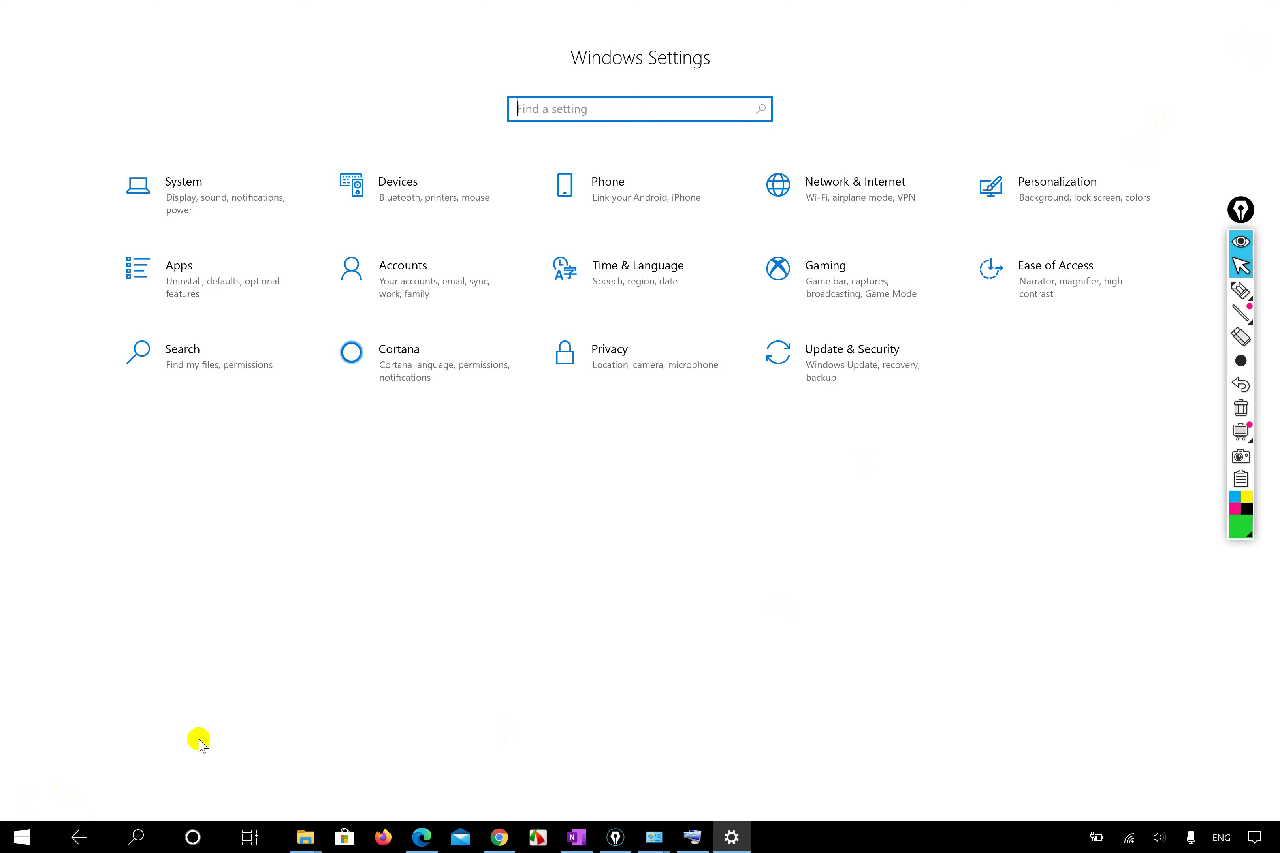
{"action": "left_click", "coordinate": [1241, 290]}
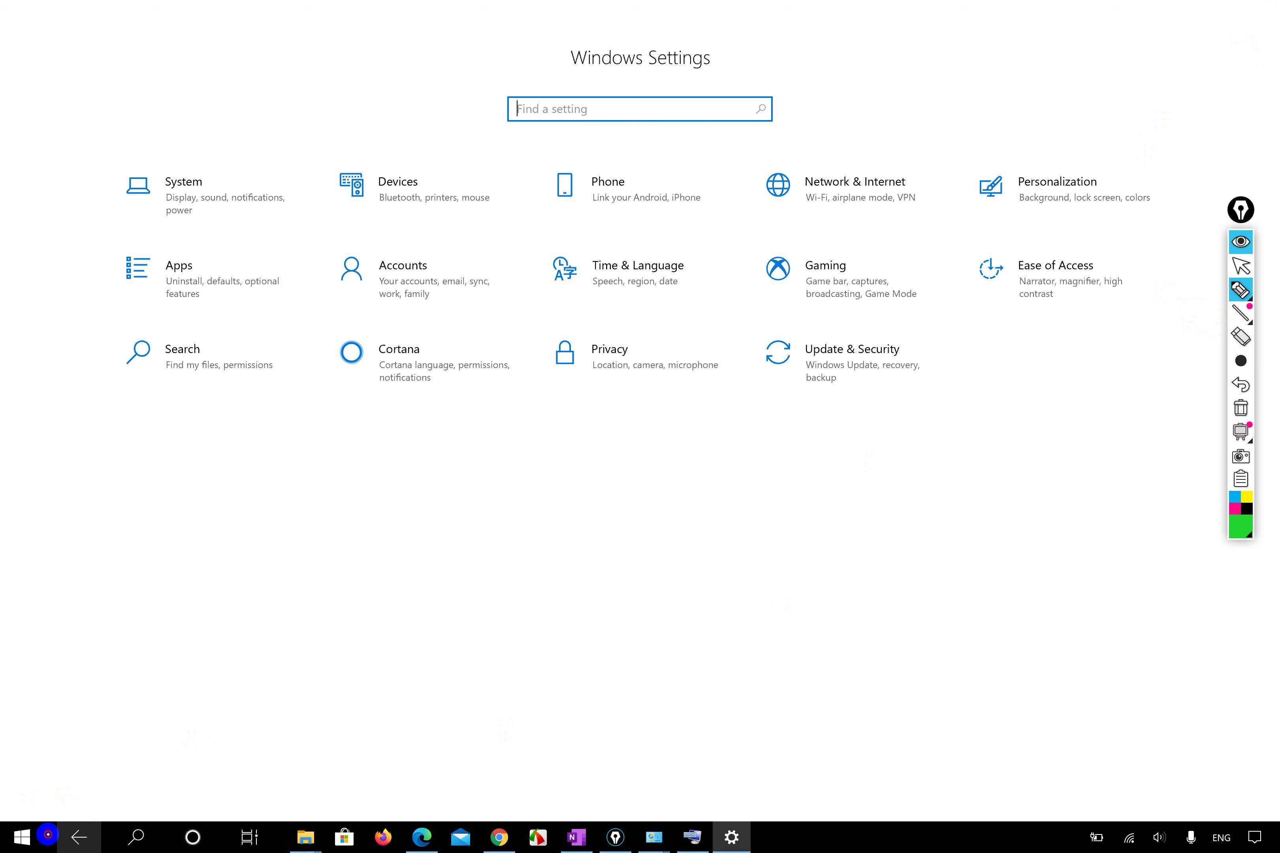
{"action": "left_click", "coordinate": [1240, 288]}
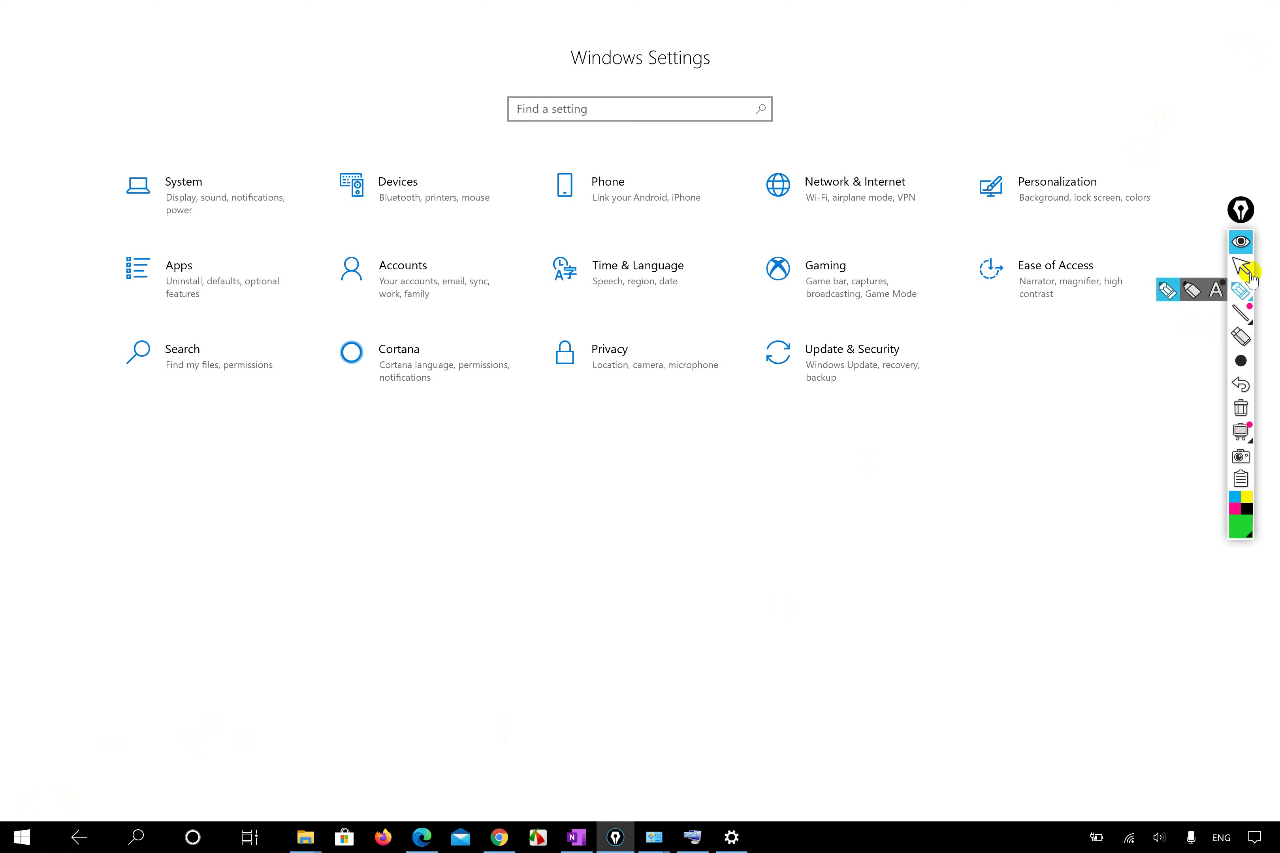
{"action": "left_click", "coordinate": [1249, 275]}
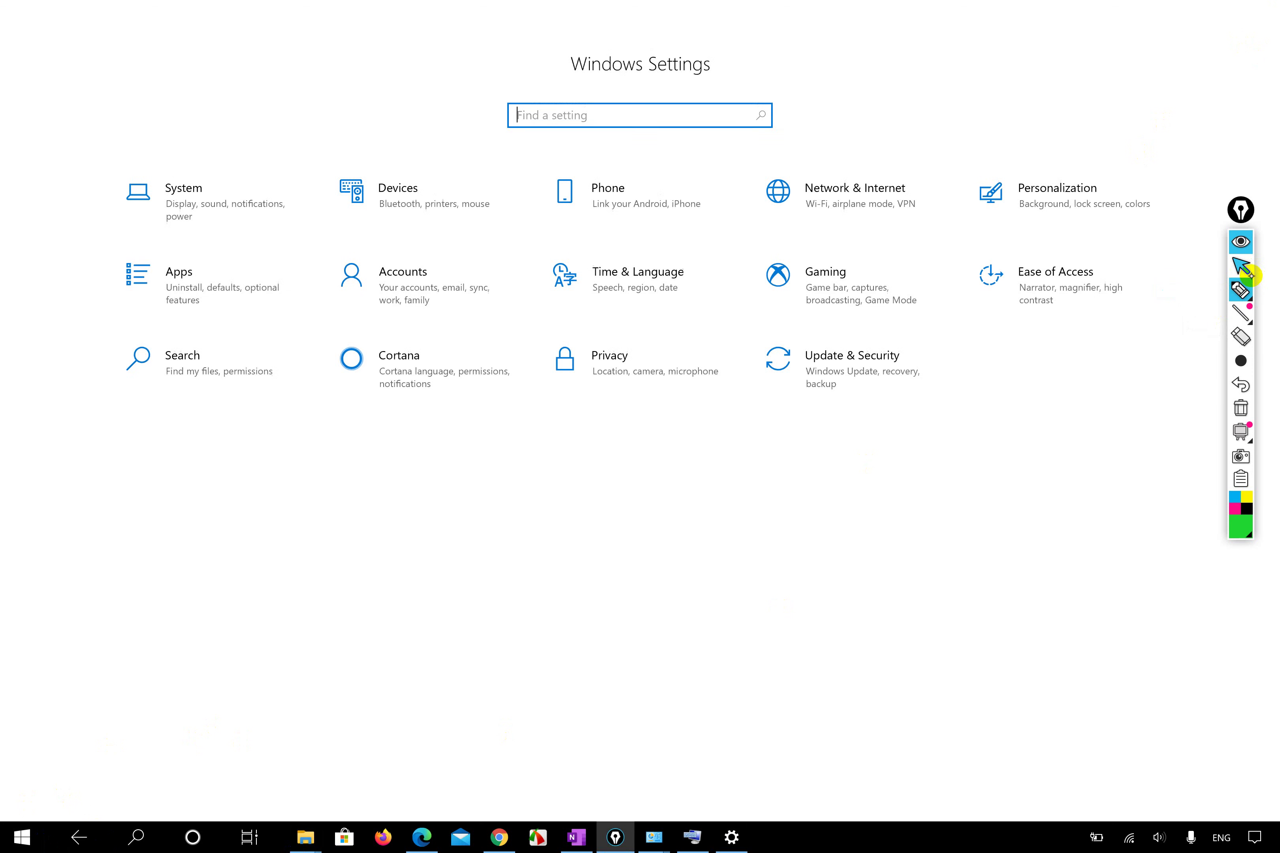
{"action": "left_click", "coordinate": [1241, 289]}
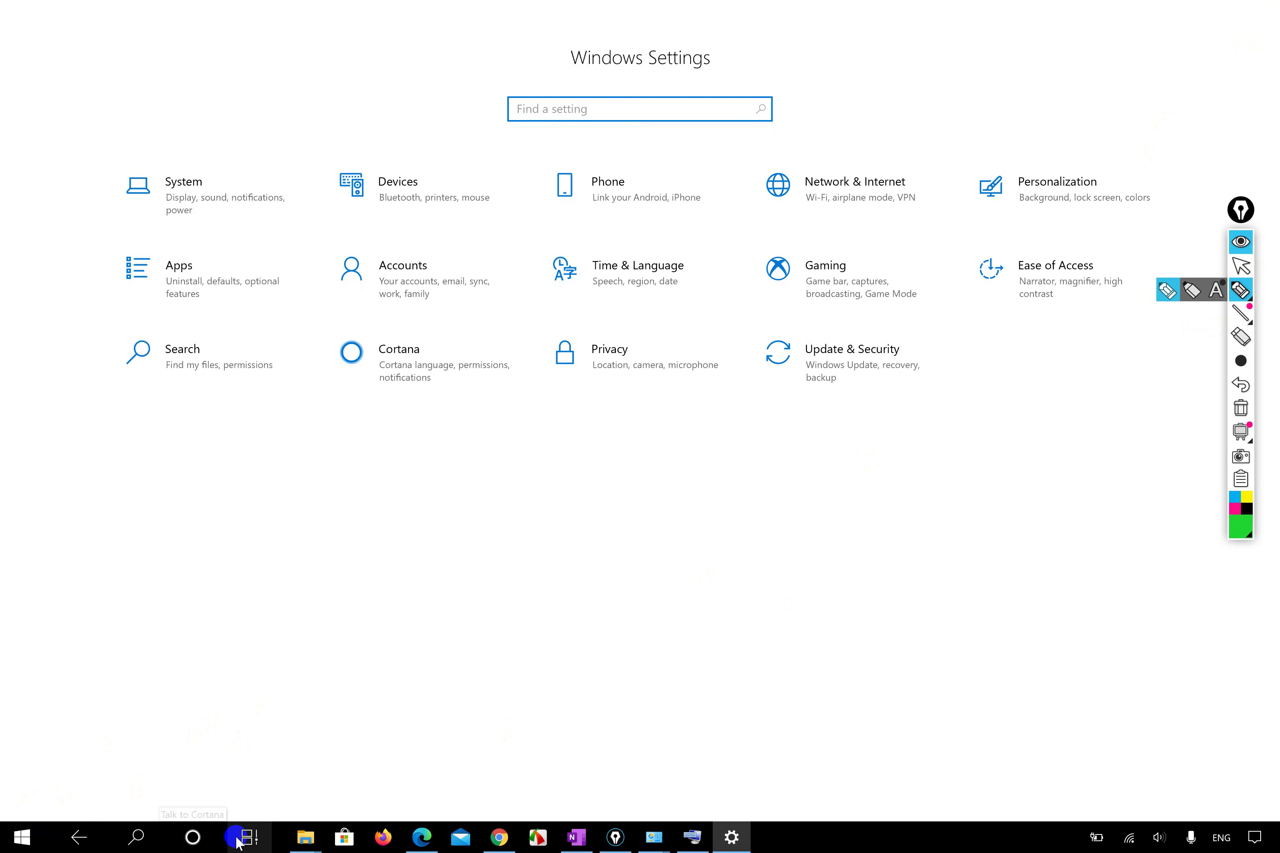
View all open windows in Task View and turn off Tablet mode from Action Center.
{"action": "left_click", "coordinate": [249, 840]}
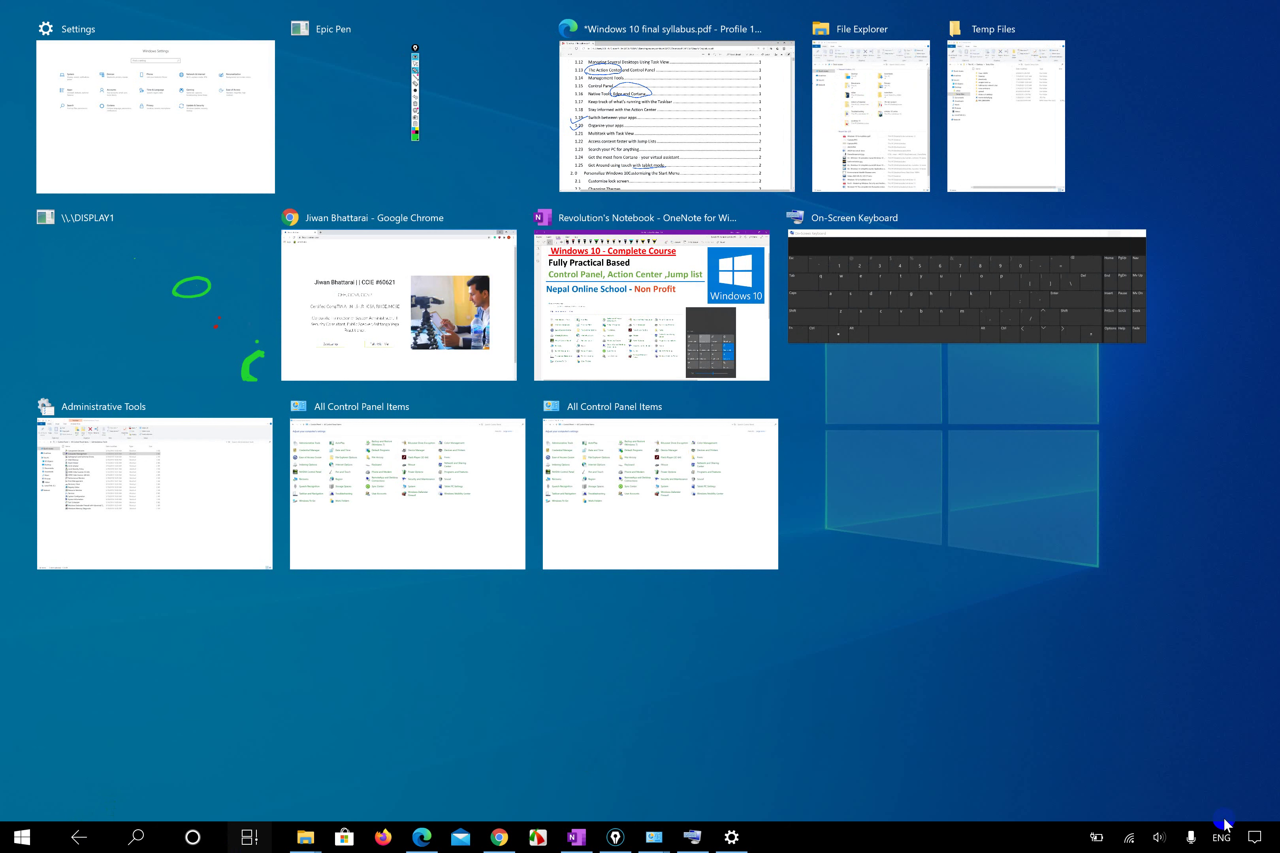
{"action": "left_click", "coordinate": [1272, 834]}
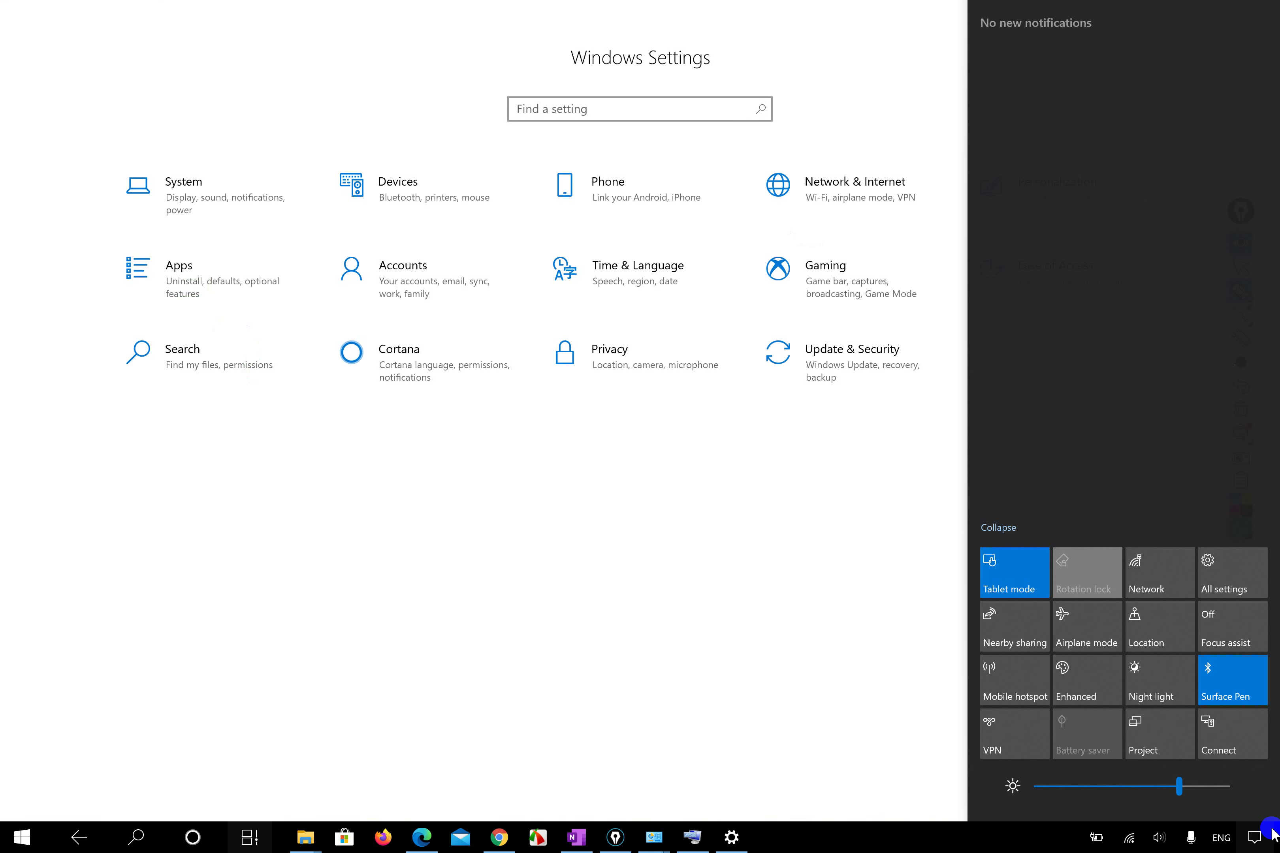
{"action": "left_click", "coordinate": [1019, 573]}
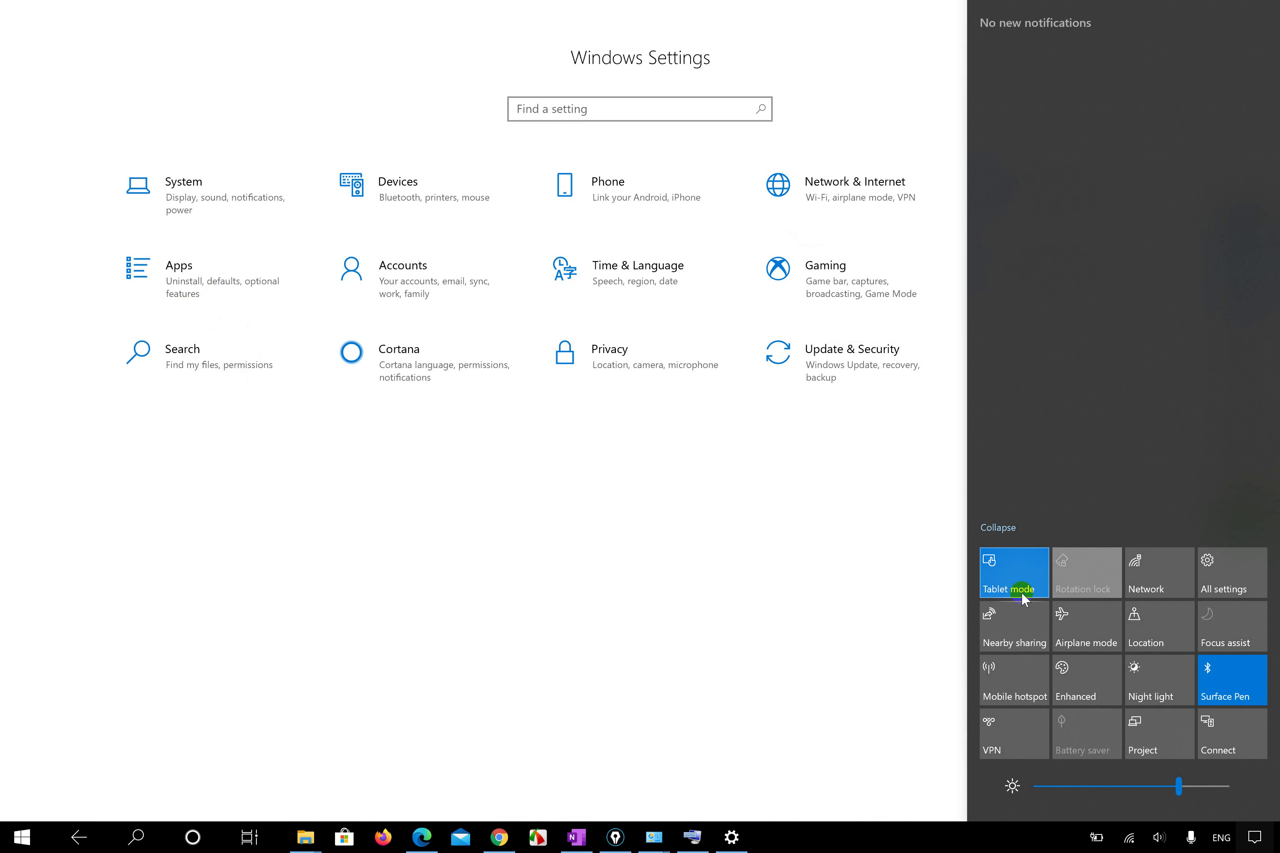
{"action": "left_click", "coordinate": [1018, 570]}
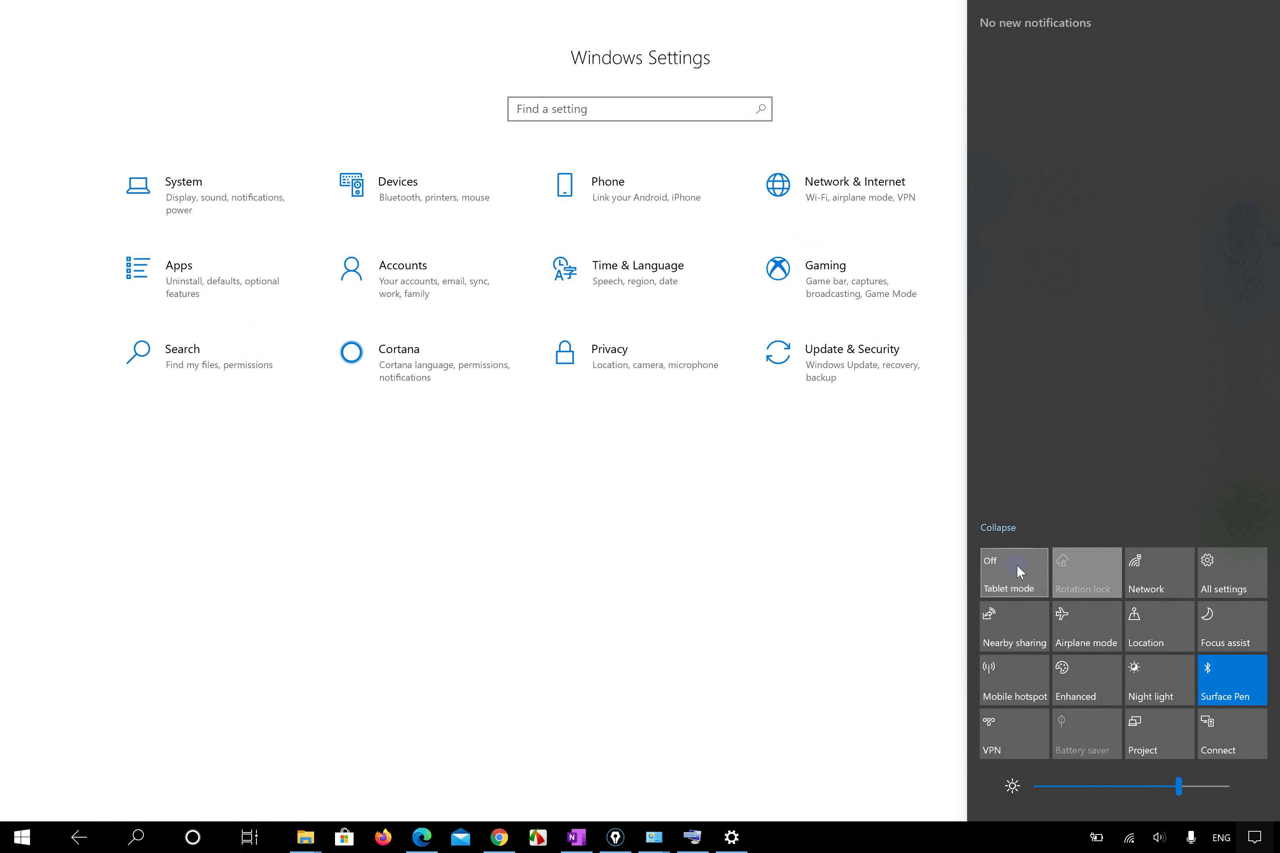
Close Action Center and Windows Settings, and check the Windows 10 syllabus PDF before returning to the desktop.
{"action": "left_click", "coordinate": [933, 581]}
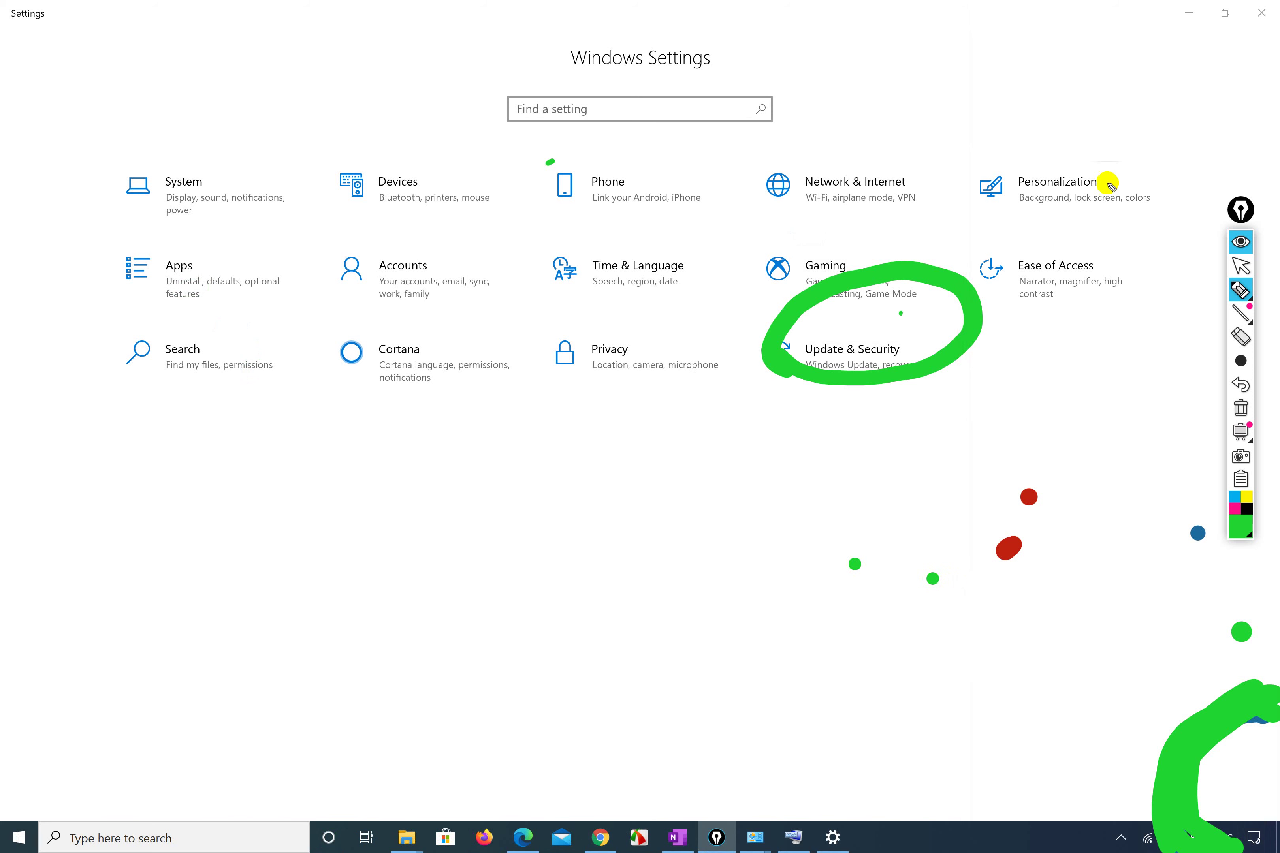
{"action": "left_click", "coordinate": [1177, 18]}
{"action": "left_click", "coordinate": [1242, 266]}
{"action": "left_click", "coordinate": [1261, 12]}
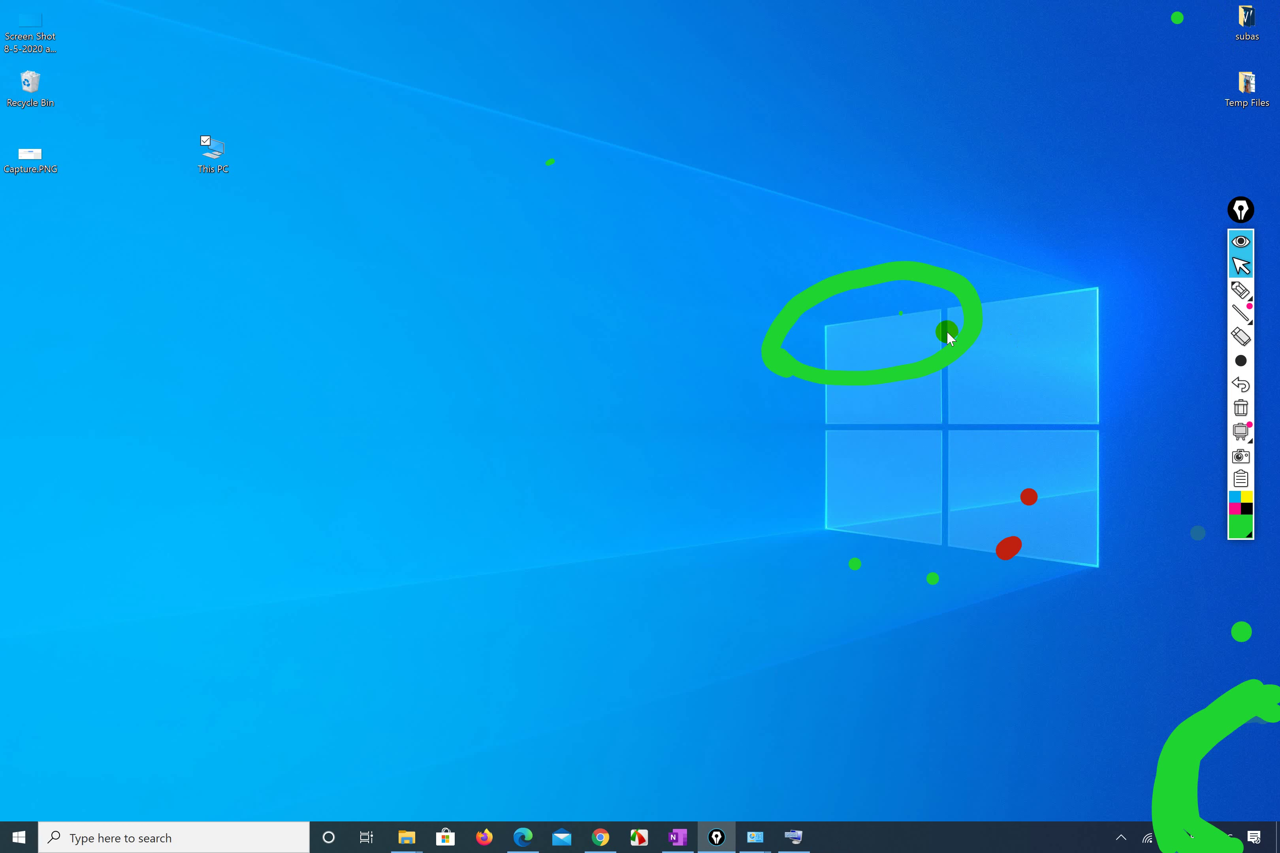
{"action": "left_click", "coordinate": [524, 835]}
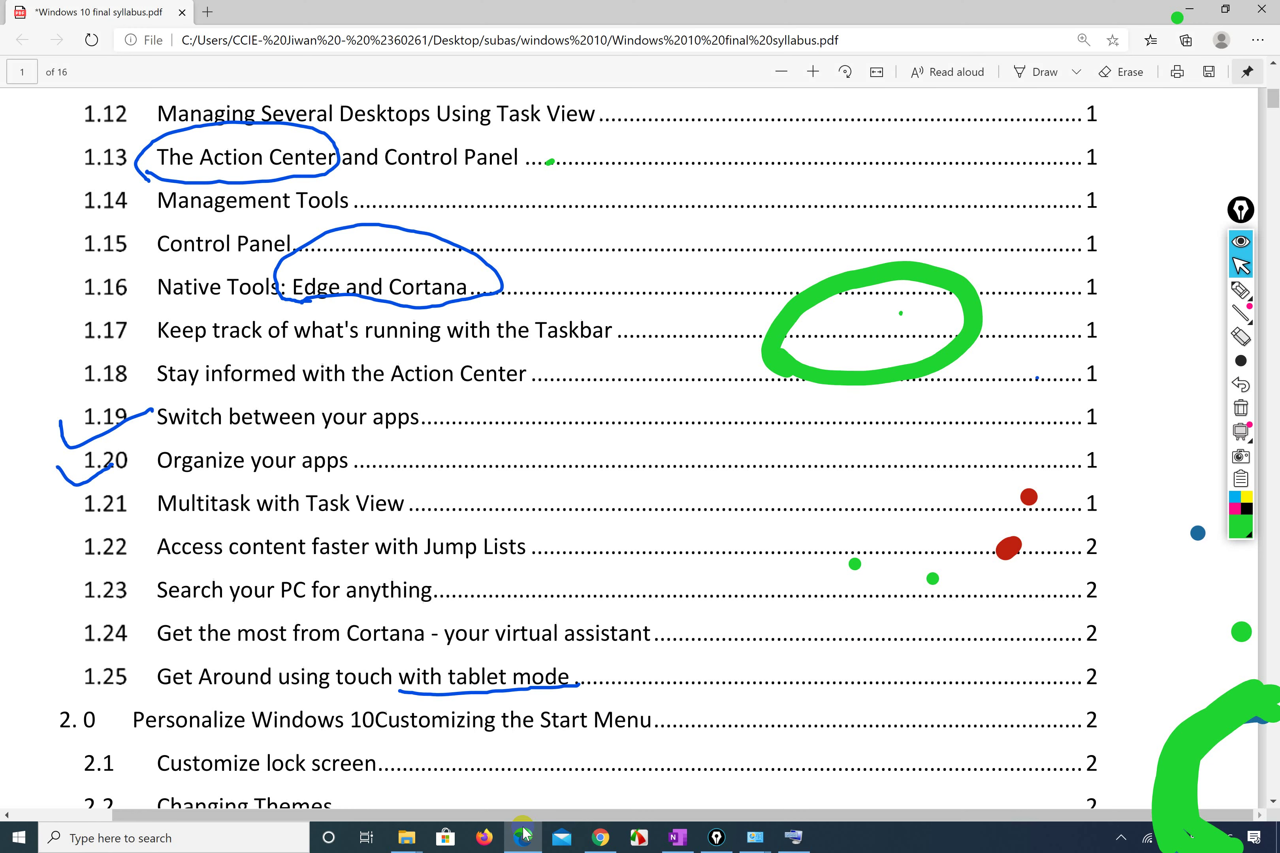
{"action": "left_click", "coordinate": [1190, 8]}
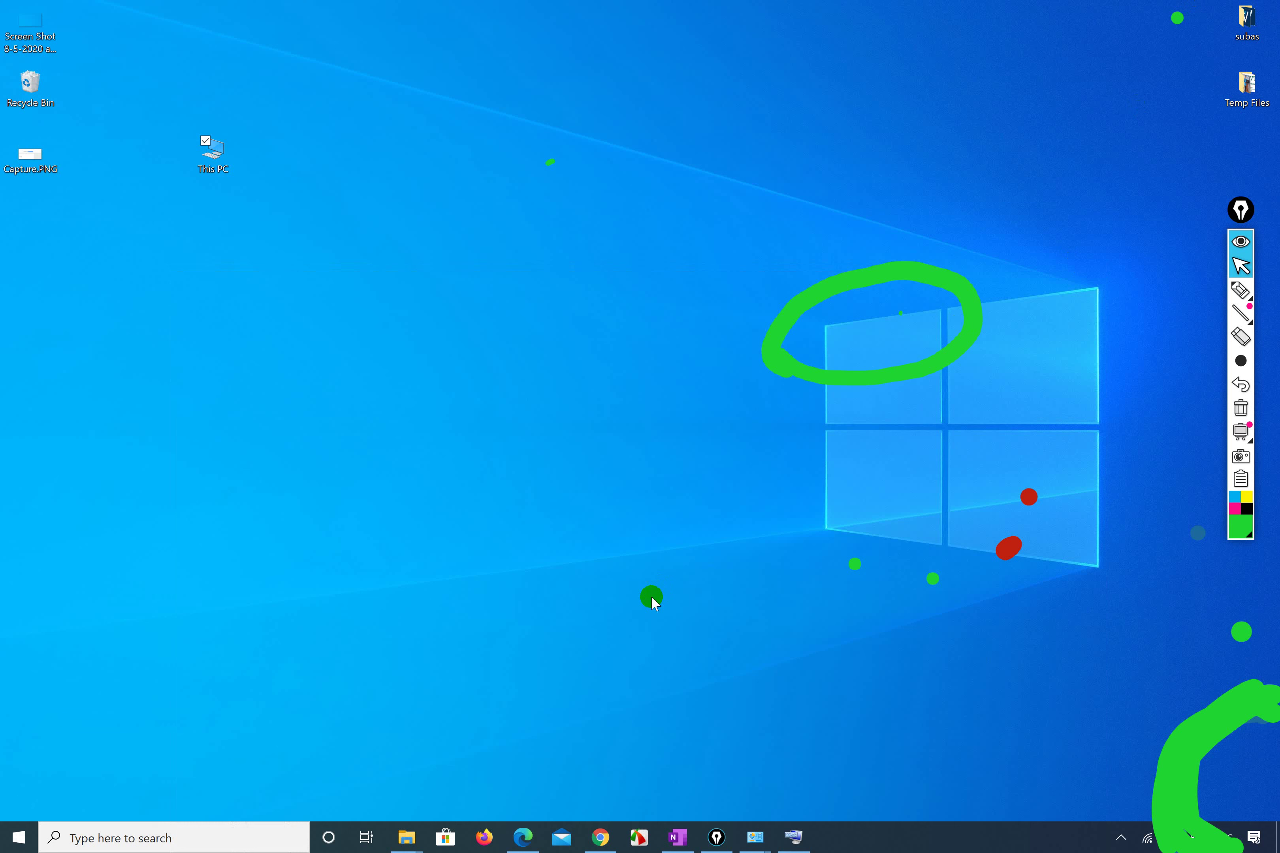
{"action": "key", "text": "super"}
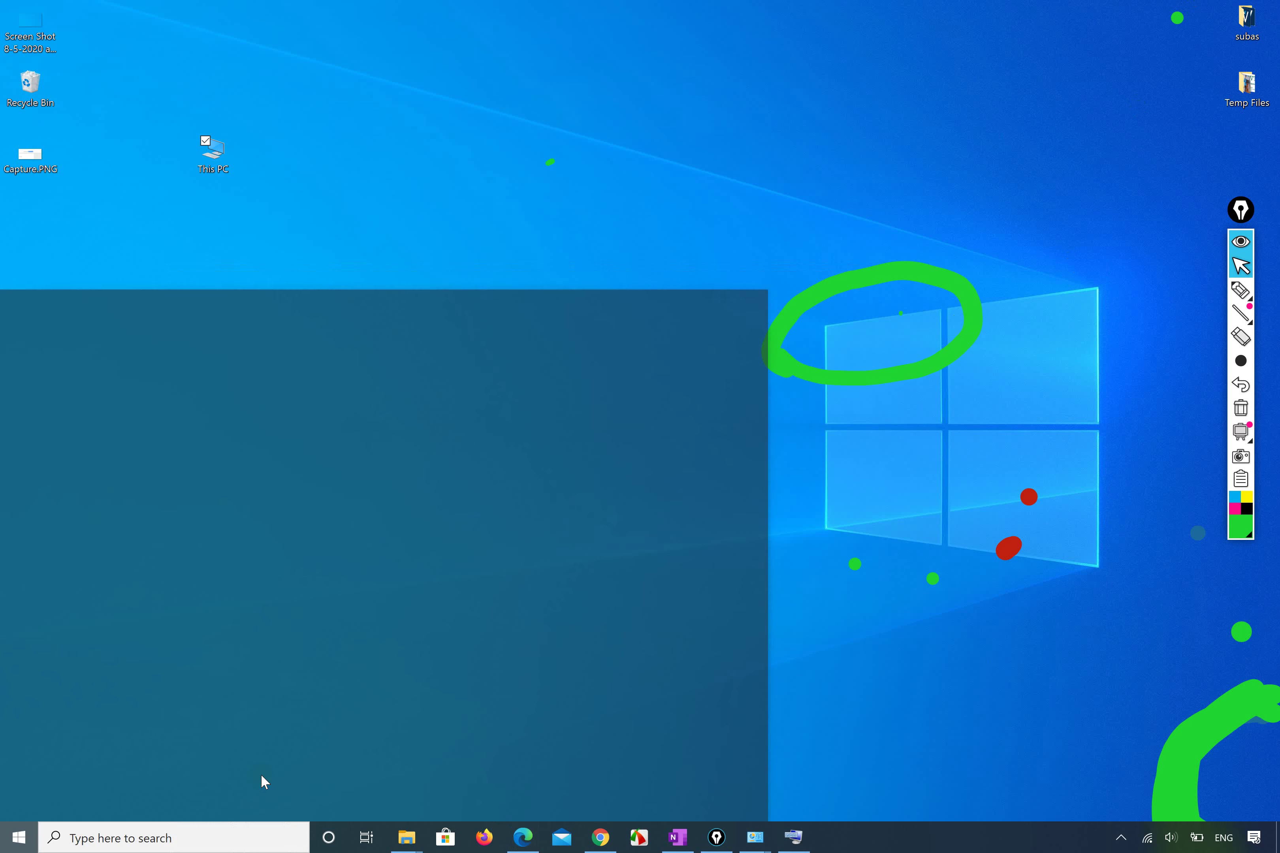
{"action": "left_click", "coordinate": [102, 839]}
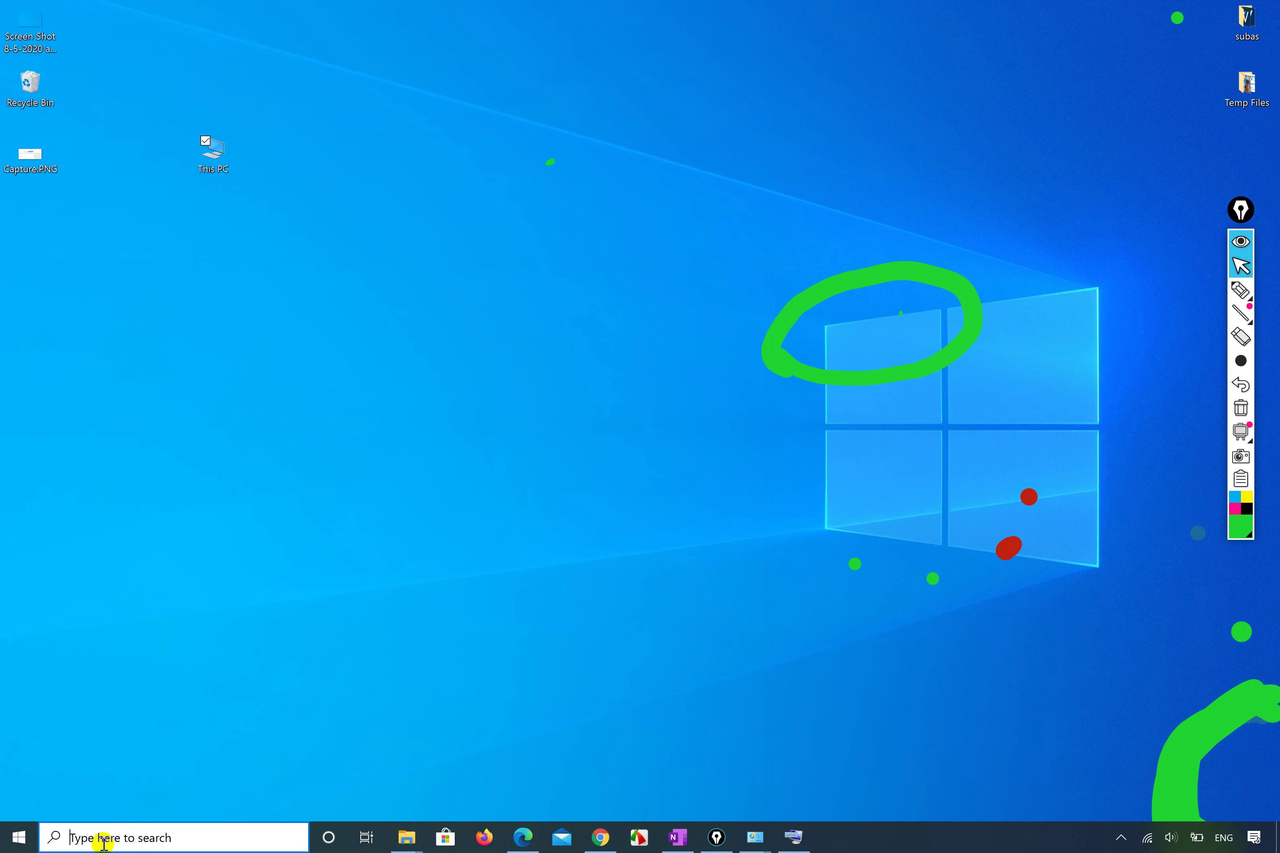
{"action": "type", "text": "ed"}
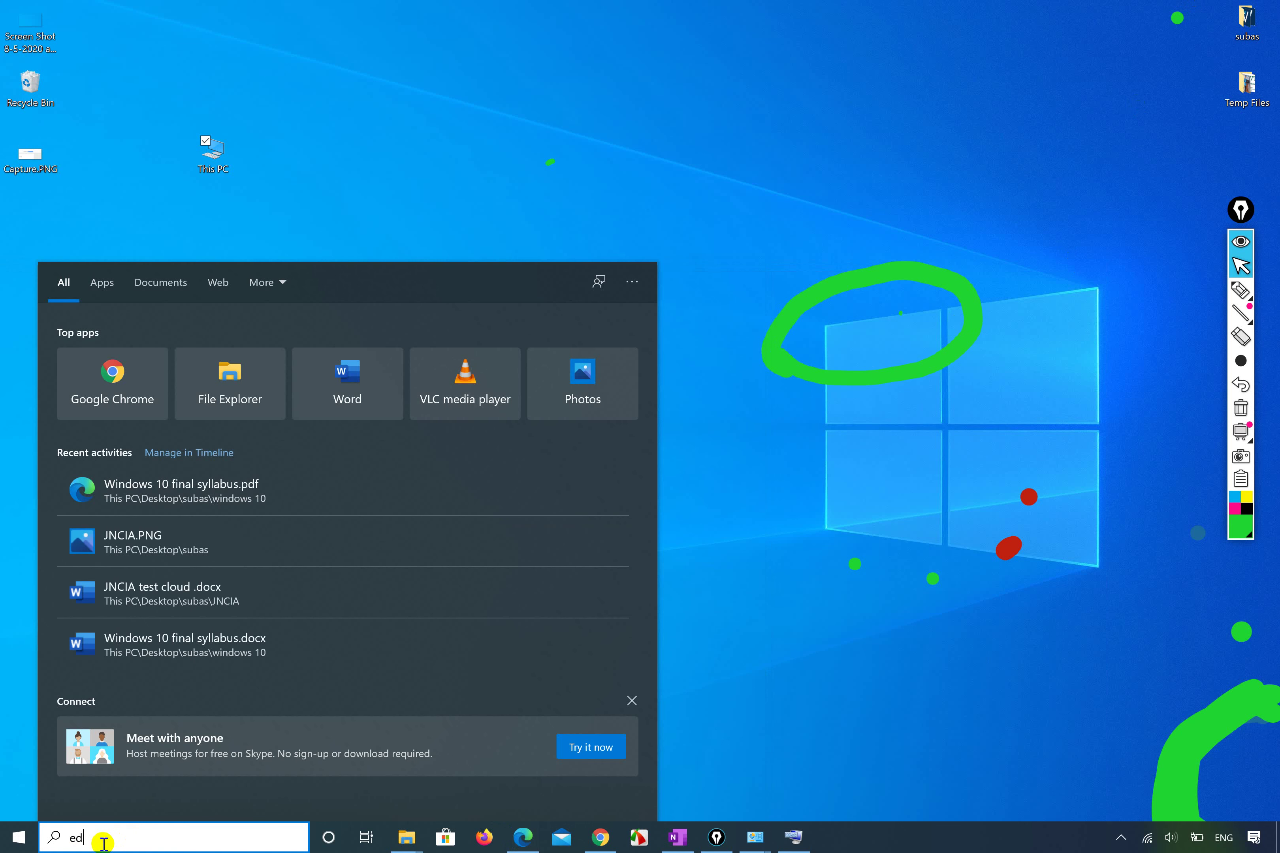
{"action": "type", "text": "ge"}
{"action": "key", "text": "BackSpace"}
{"action": "key", "text": "BackSpace"}
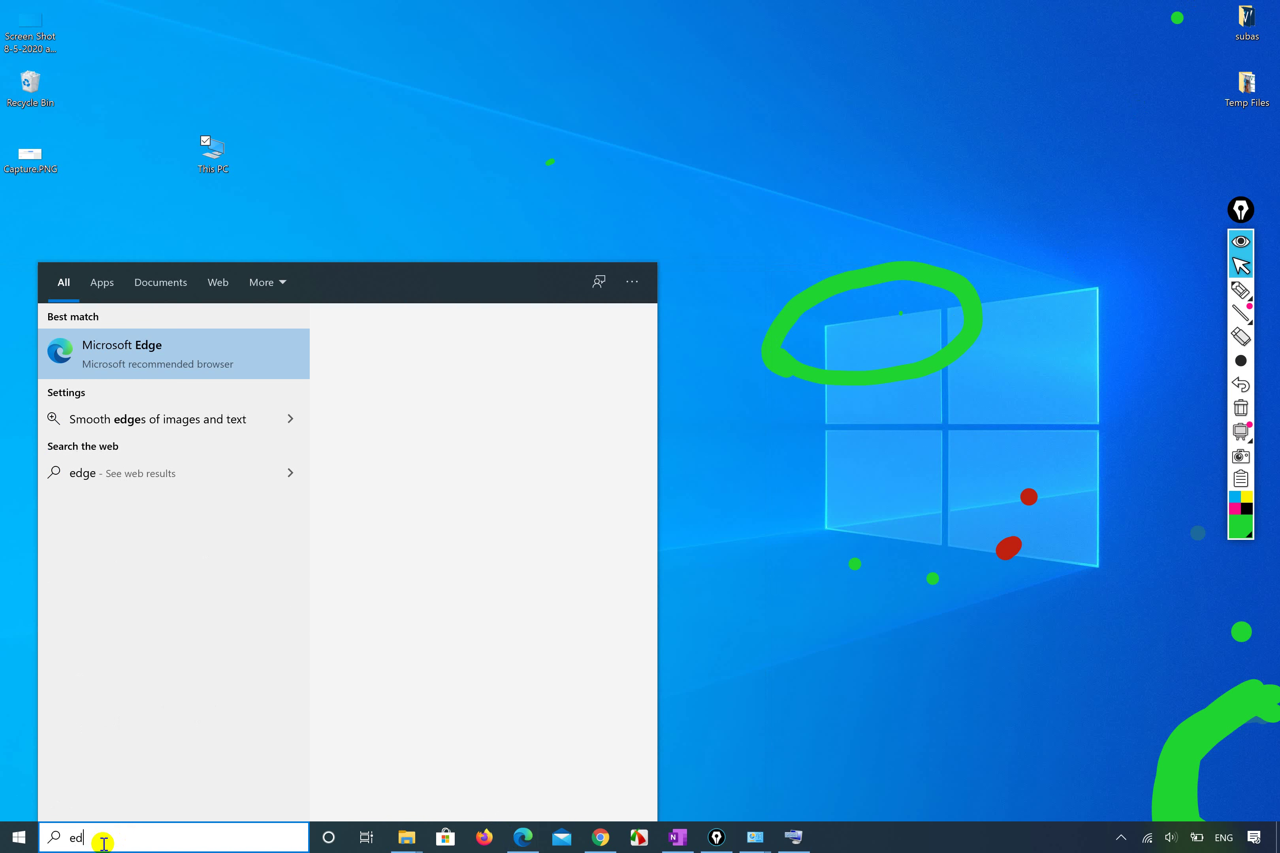
{"action": "key", "text": "BackSpace"}
{"action": "key", "text": "BackSpace"}
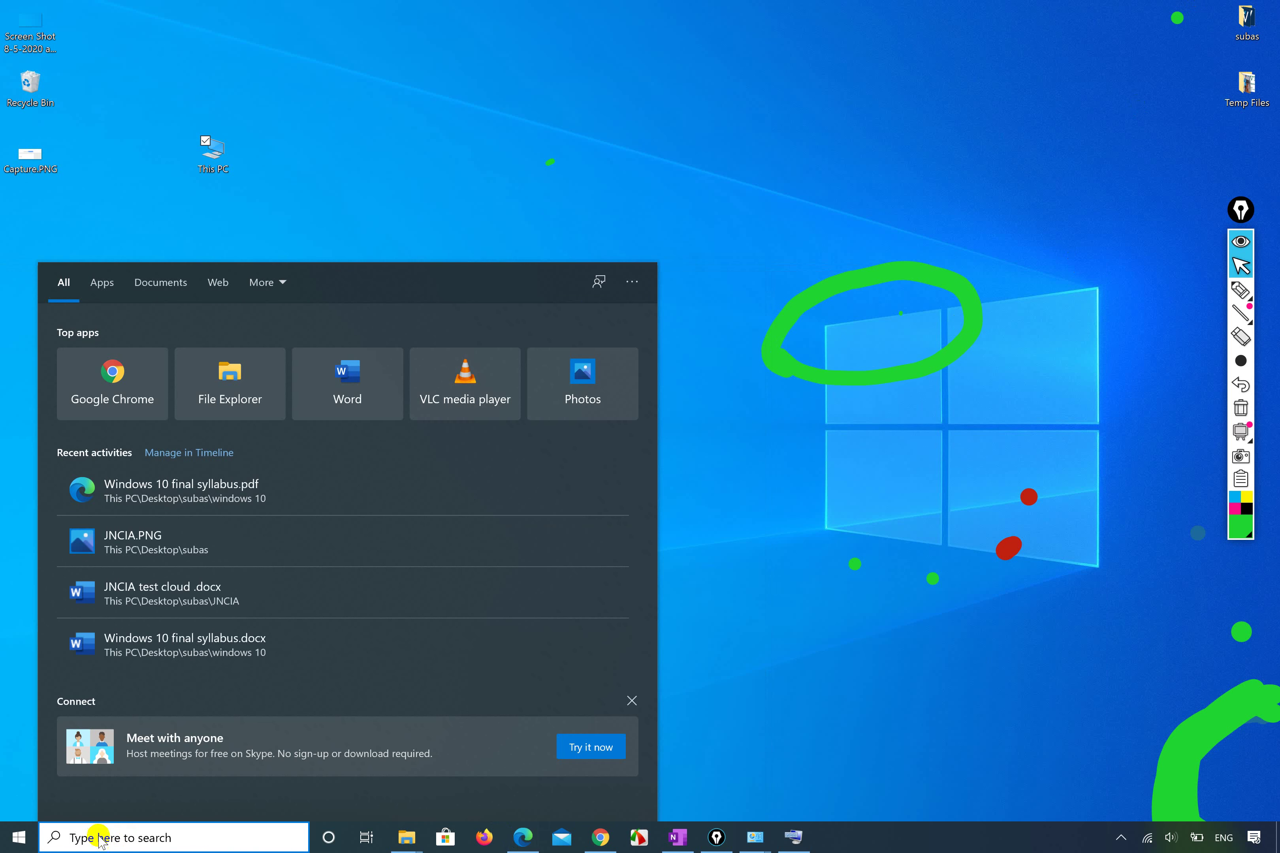
Search only within apps for "edge", open a new Microsoft Edge window and maximize it.
{"action": "left_click", "coordinate": [97, 284]}
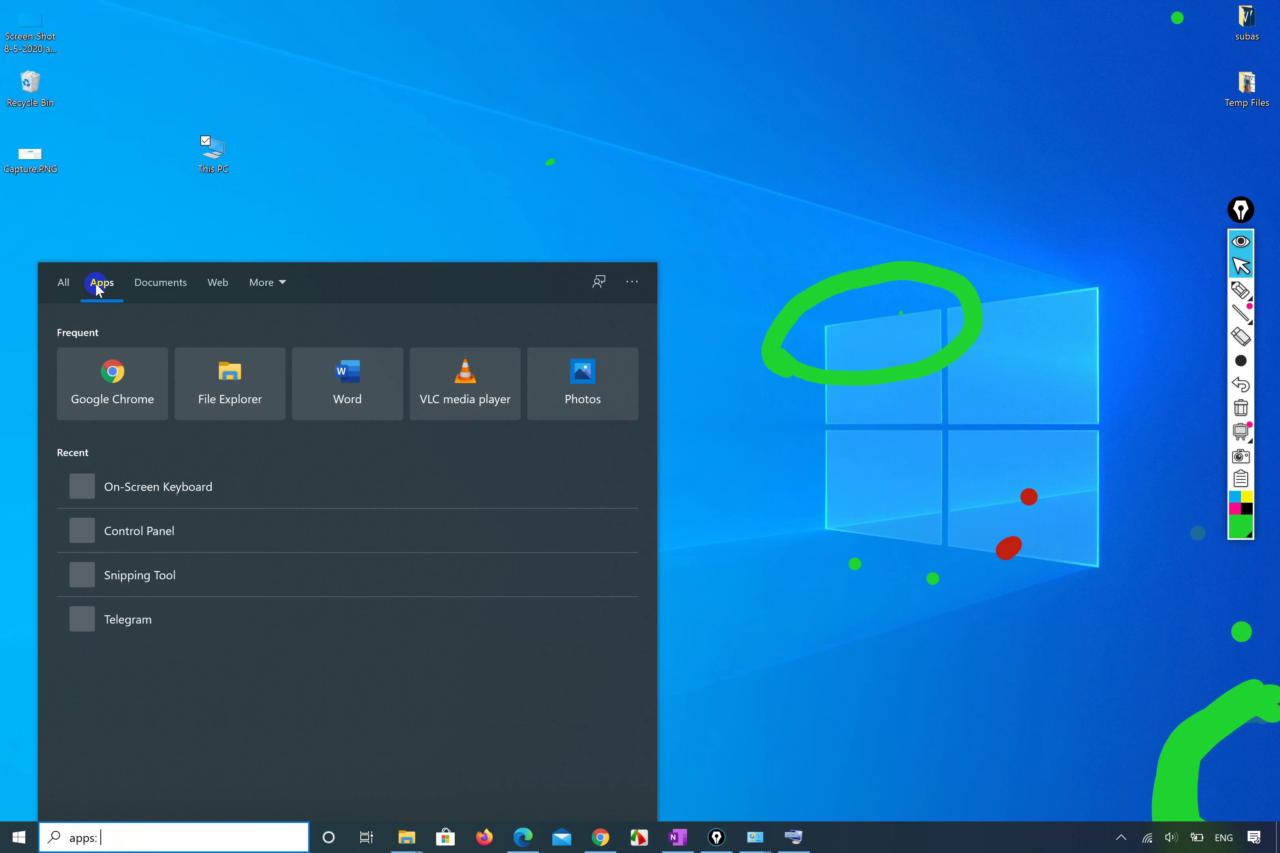
{"action": "left_click", "coordinate": [128, 831]}
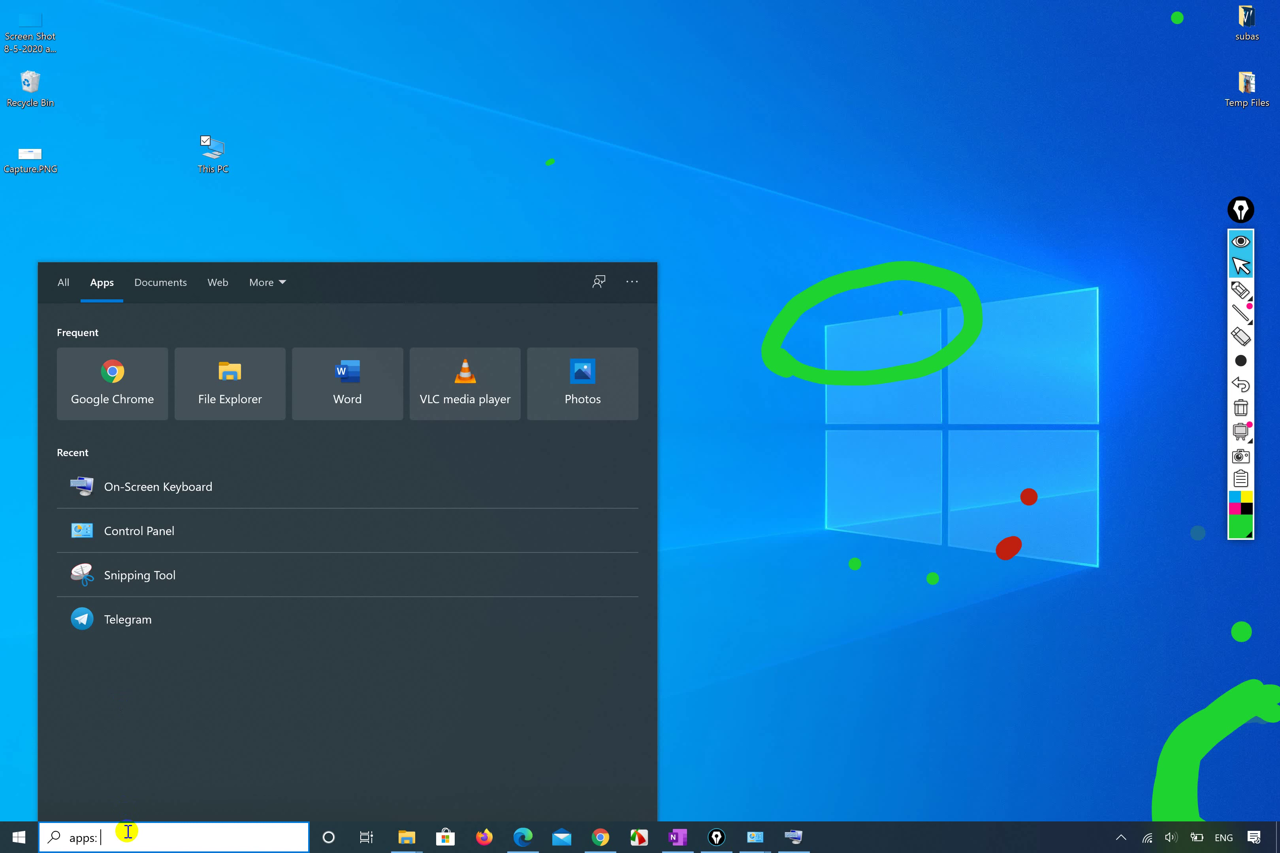
{"action": "type", "text": "edge"}
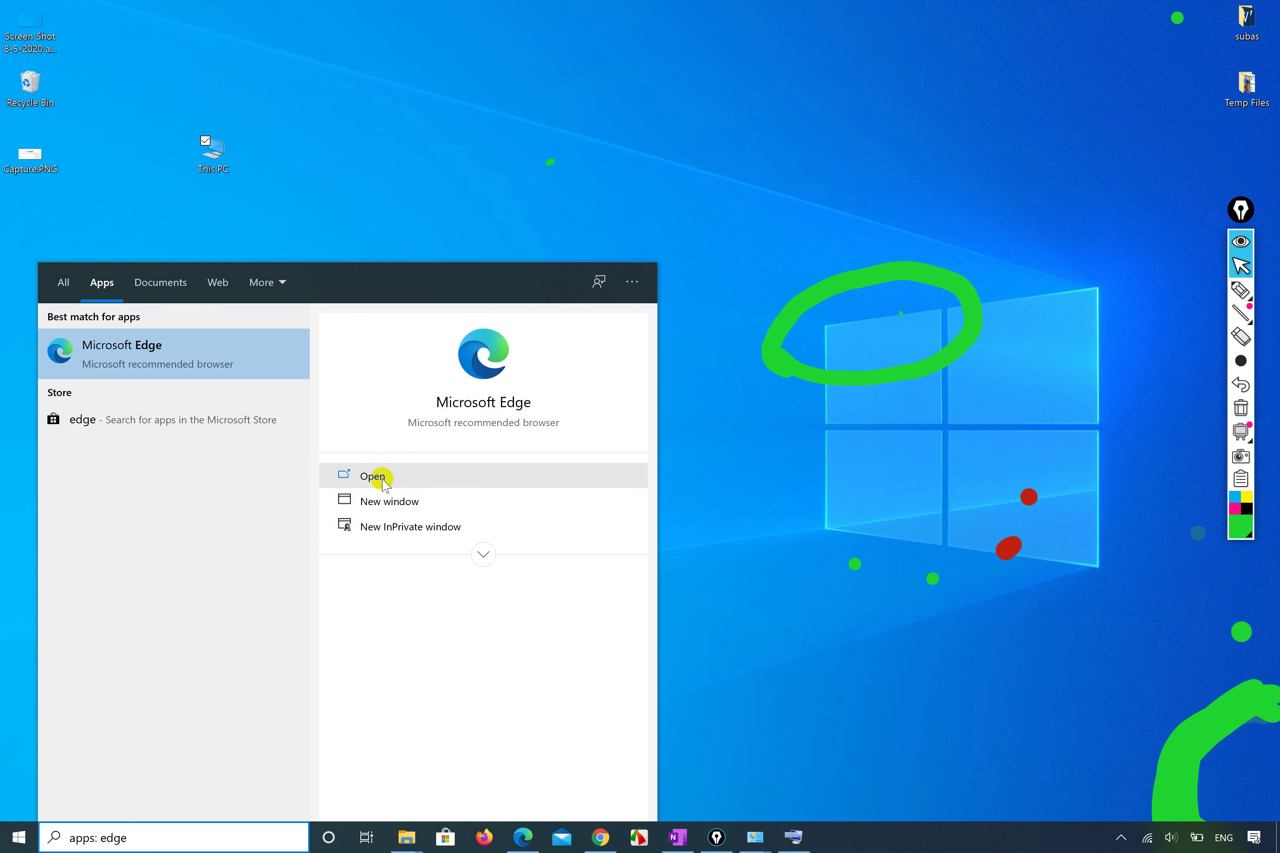
{"action": "left_click", "coordinate": [387, 502]}
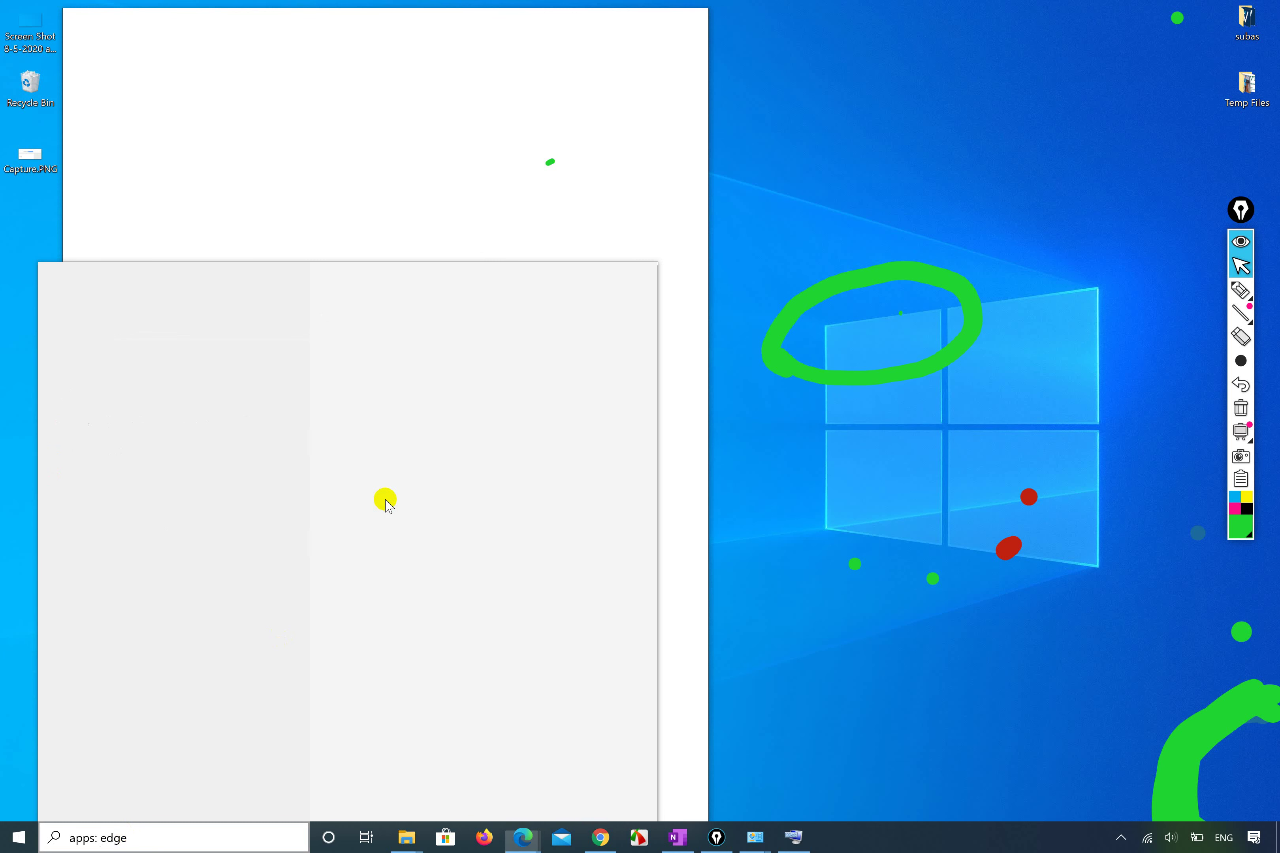
{"action": "key", "text": "super+Left"}
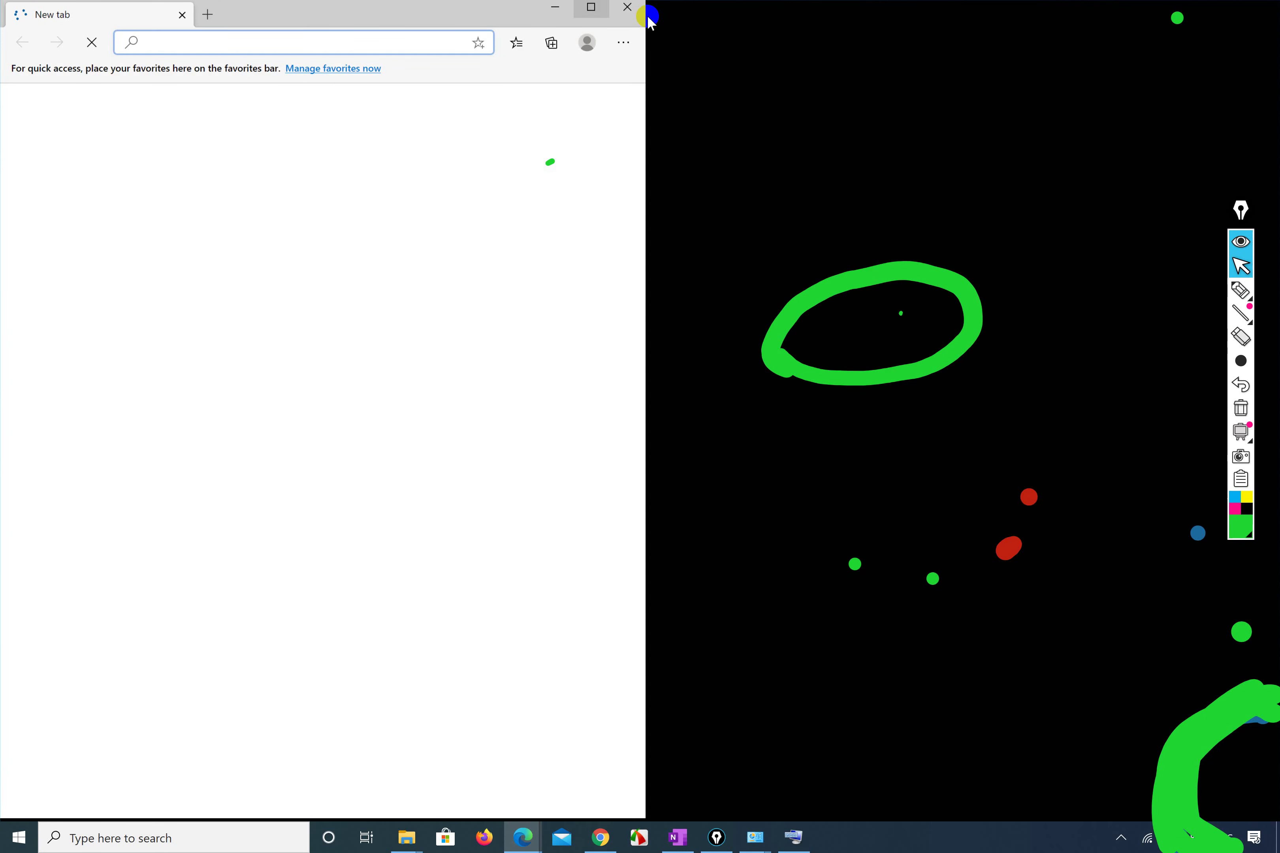
{"action": "key", "text": "super+Up"}
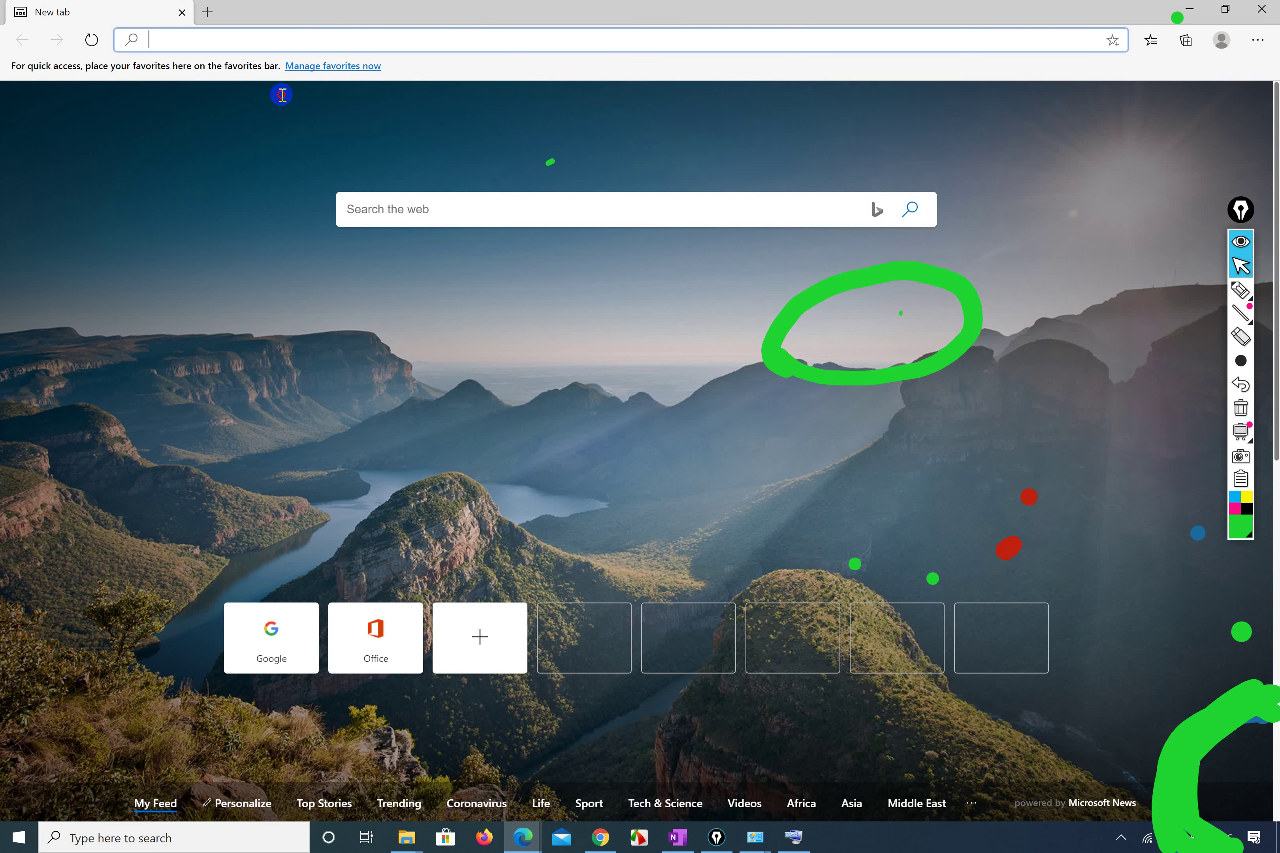
Search the web for "youtube" from the new tab page.
{"action": "left_click", "coordinate": [401, 213]}
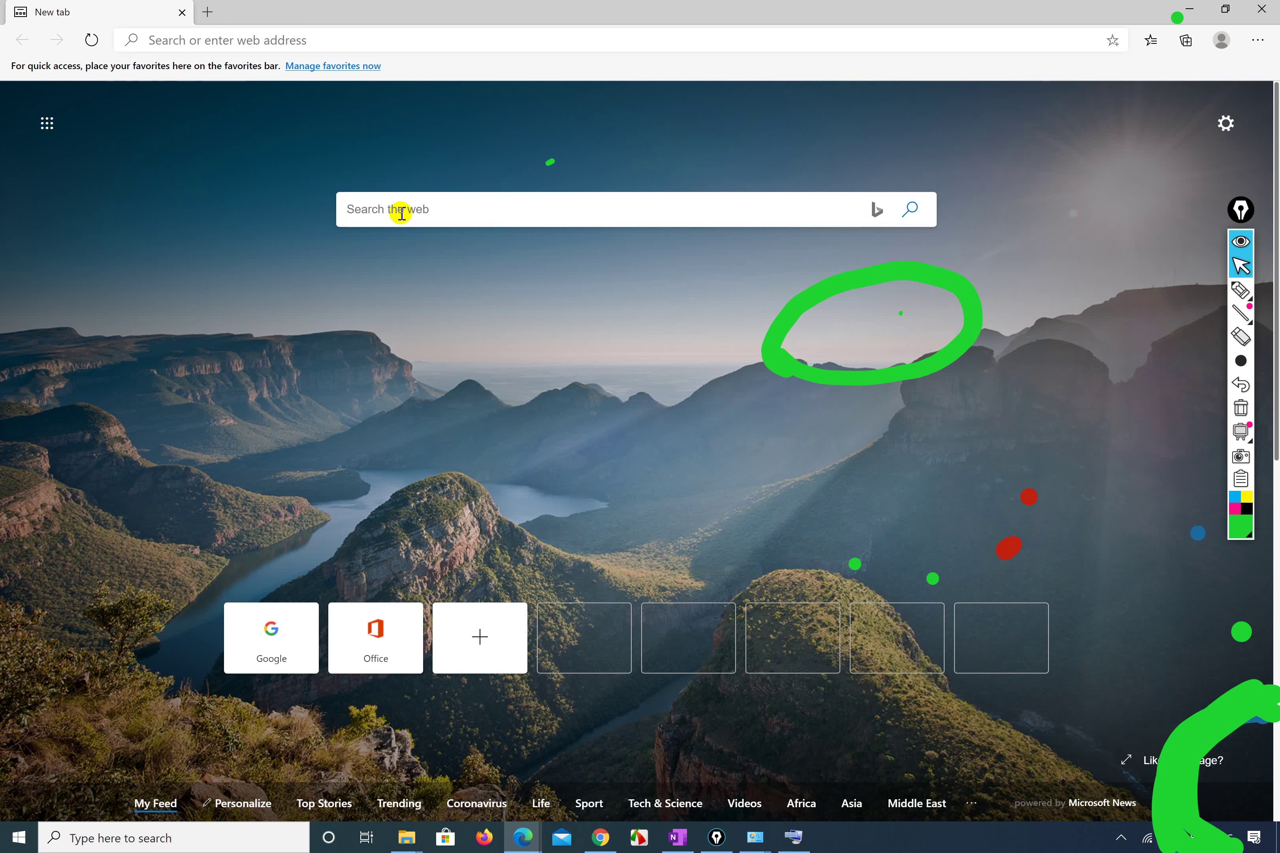
{"action": "type", "text": "youtube"}
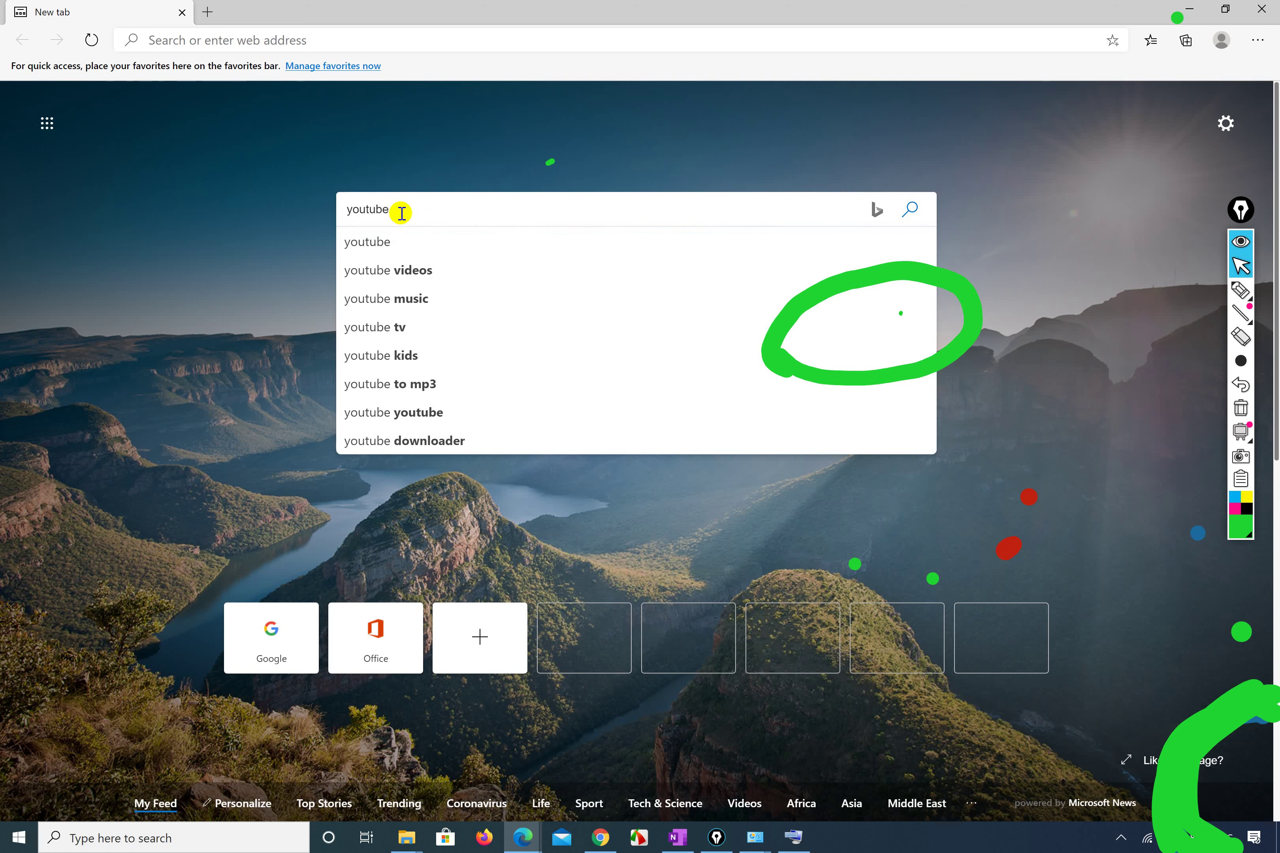
{"action": "left_click", "coordinate": [373, 240]}
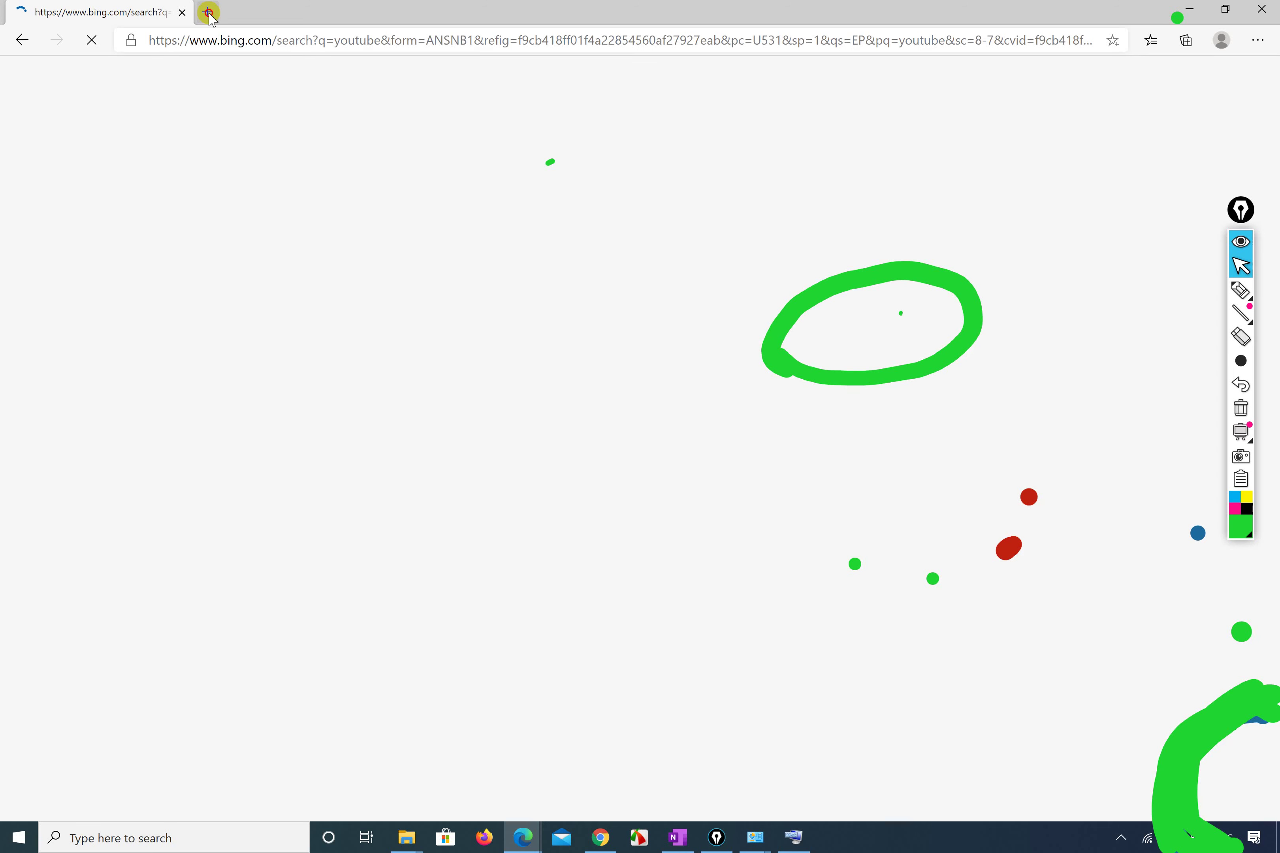
Open a second browser tab and search the web for "google chrome download" in it.
{"action": "left_click", "coordinate": [209, 12]}
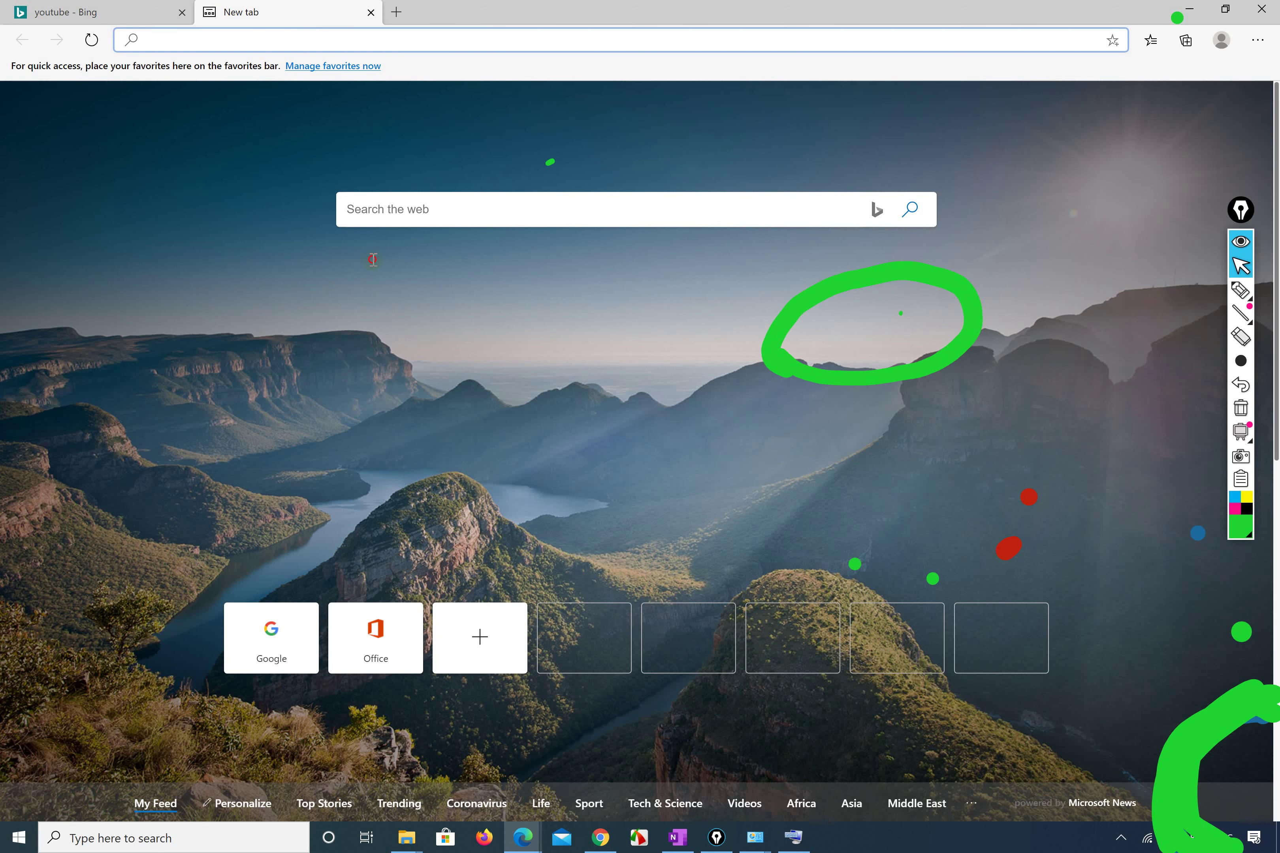
{"action": "left_click", "coordinate": [391, 208]}
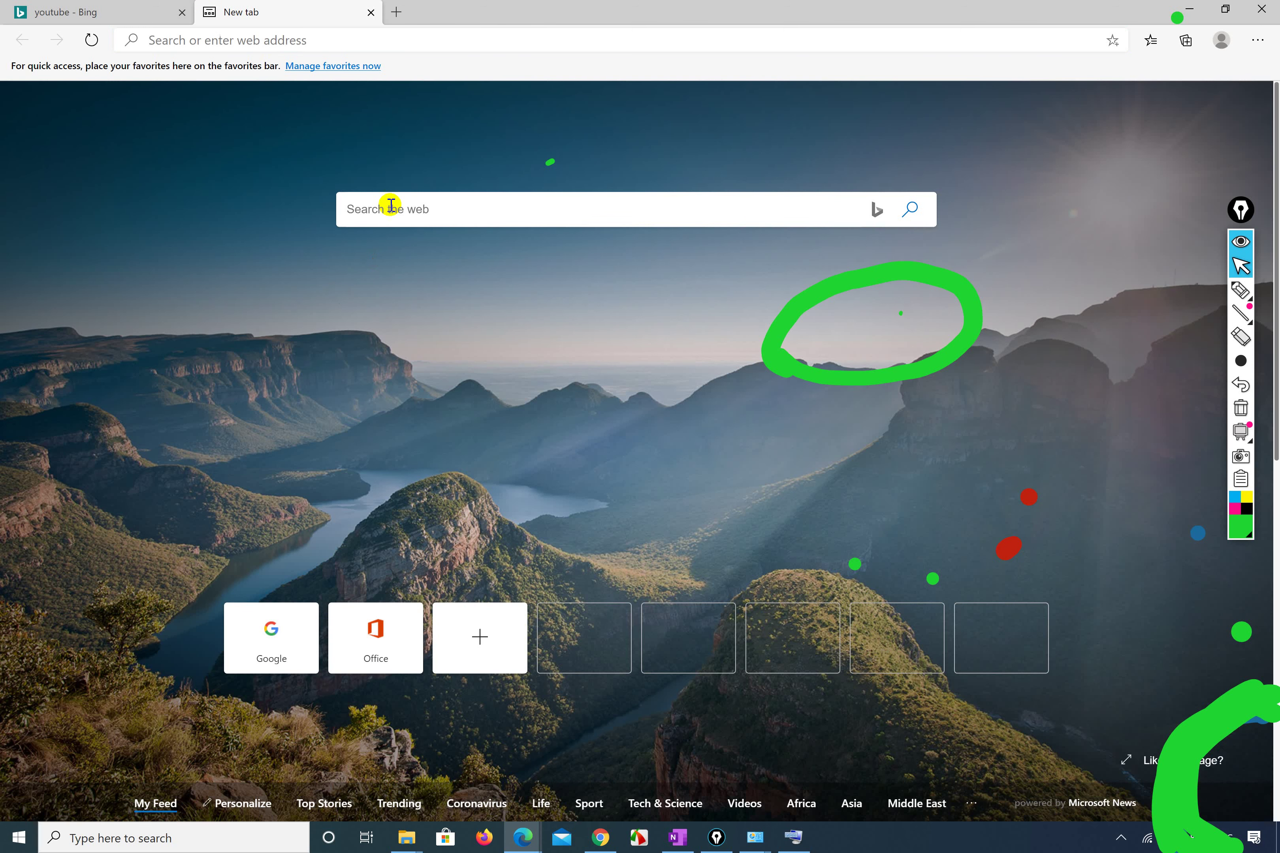
{"action": "type", "text": "google chrome "}
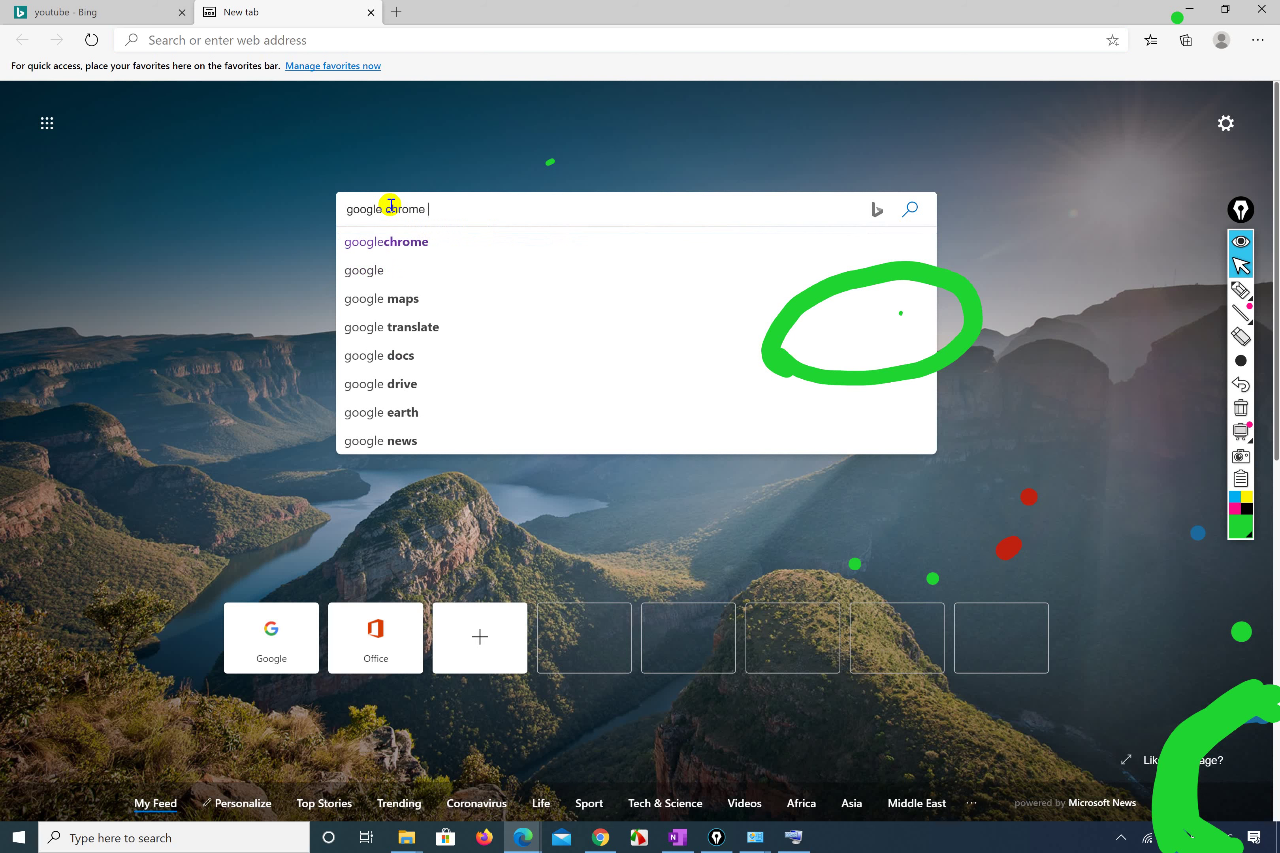
{"action": "type", "text": "do"}
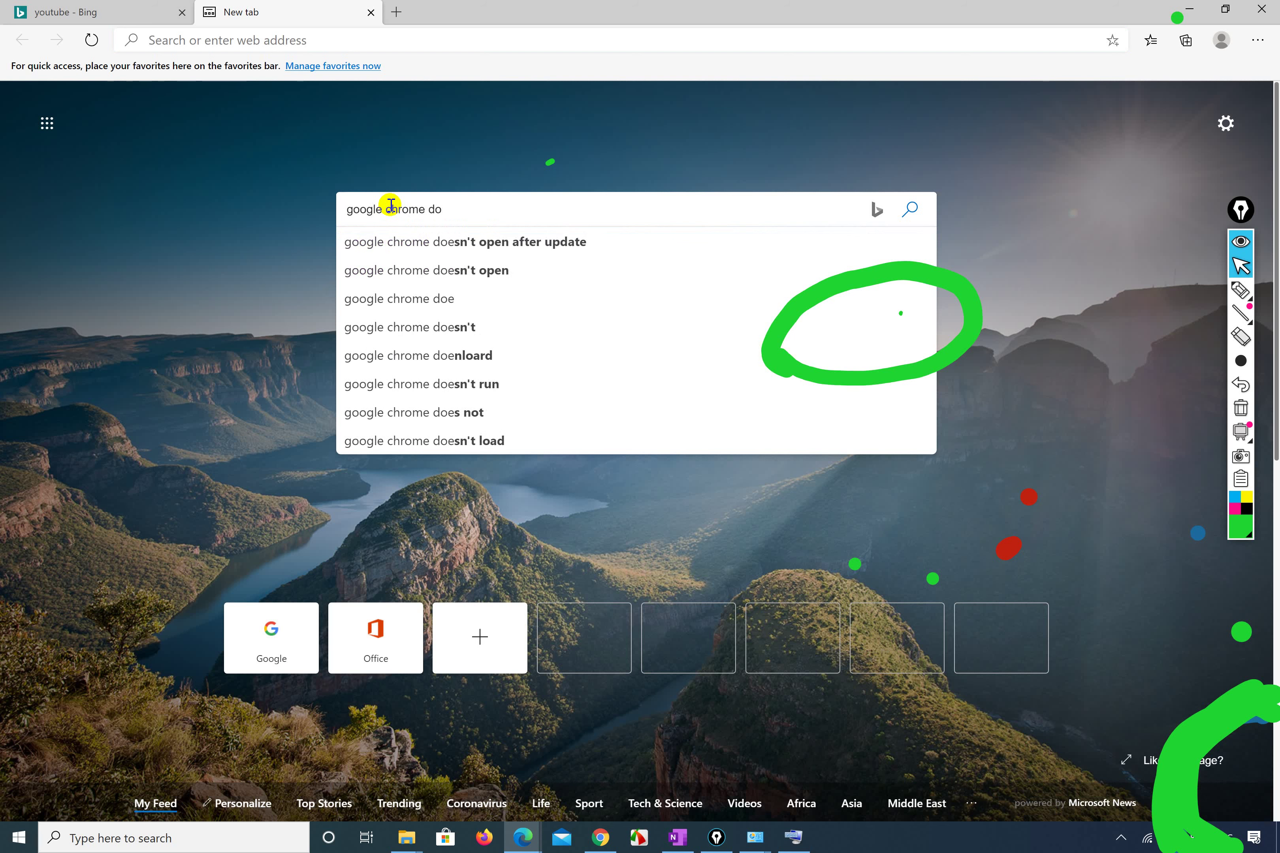
{"action": "type", "text": "wnload"}
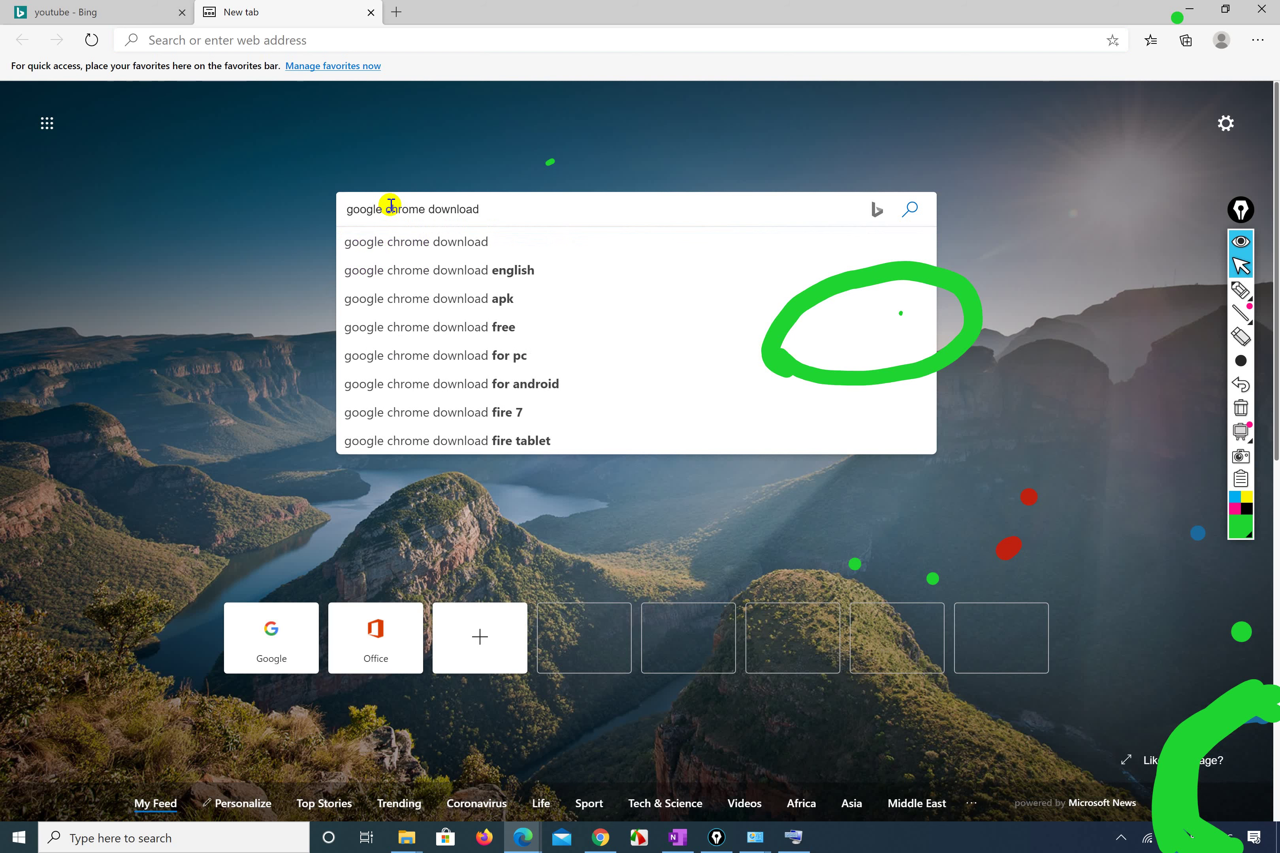
{"action": "key", "text": "Return"}
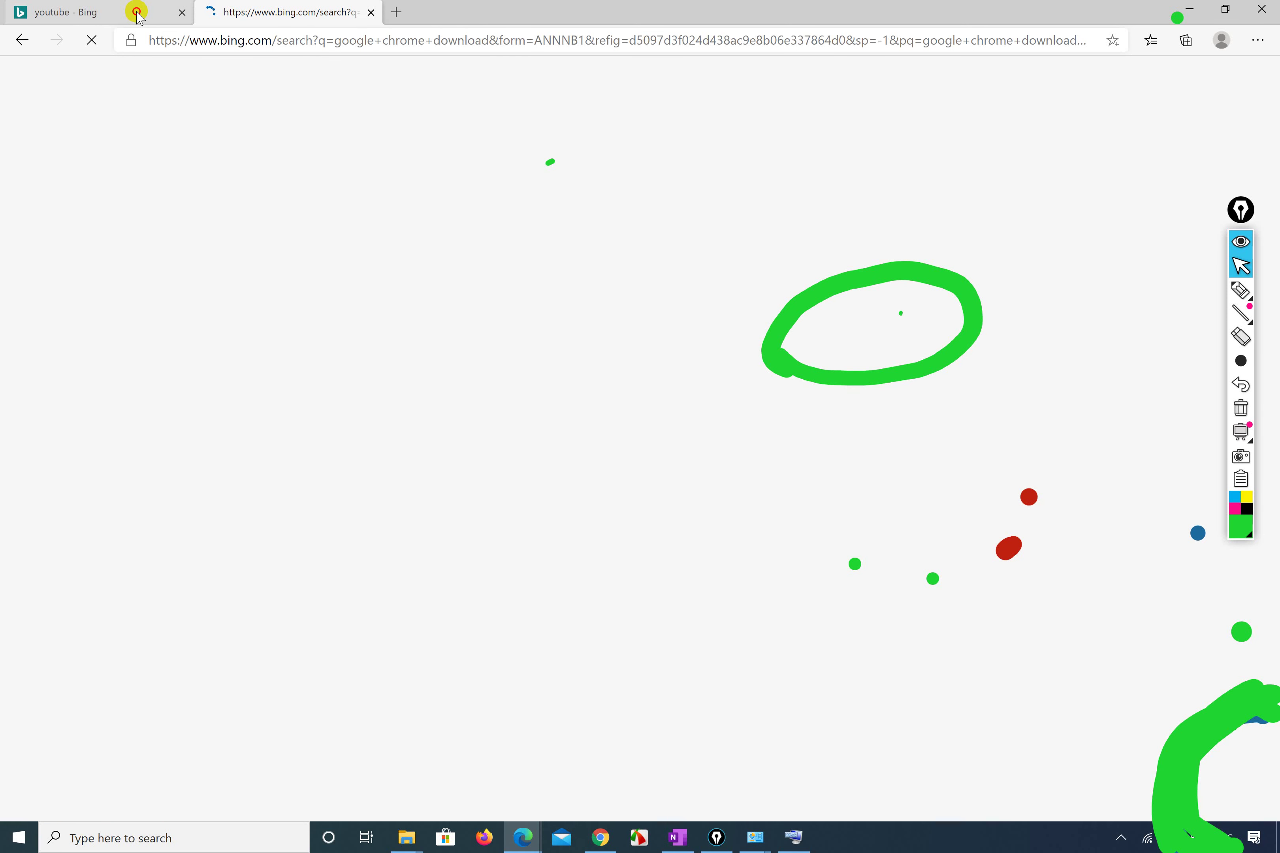
Switch to the youtube results tab and back to the google chrome download tab, and close the browser window.
{"action": "left_click", "coordinate": [130, 17]}
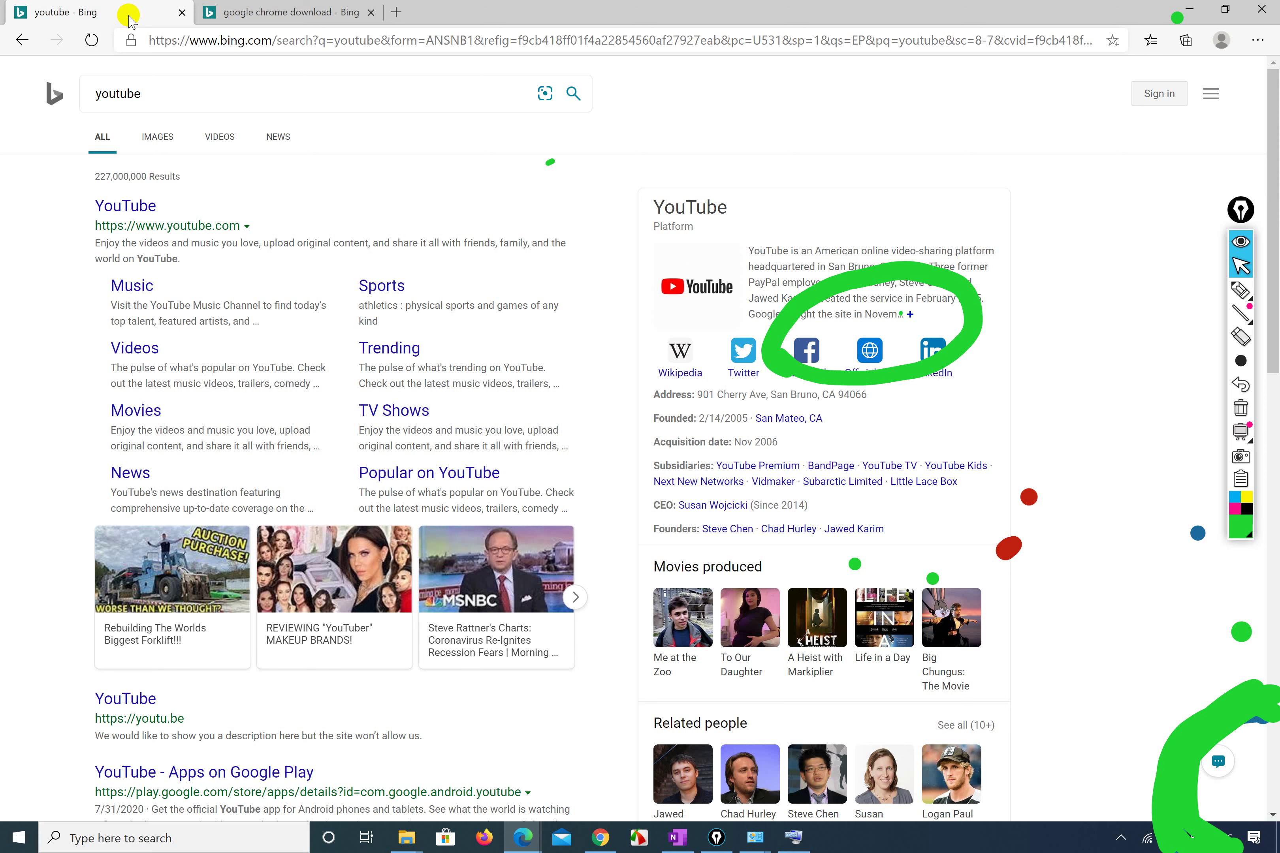
{"action": "left_click", "coordinate": [298, 6]}
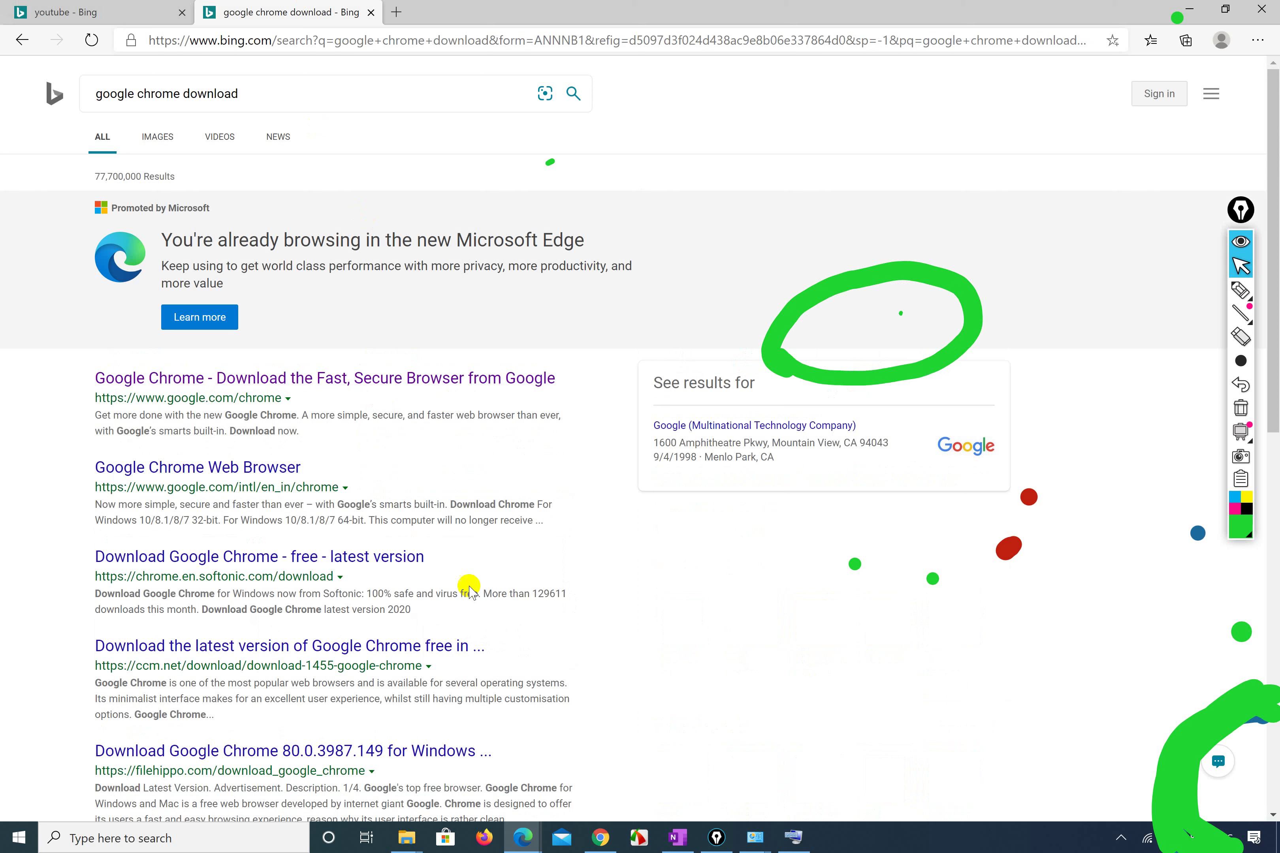
{"action": "left_click", "coordinate": [1263, 8]}
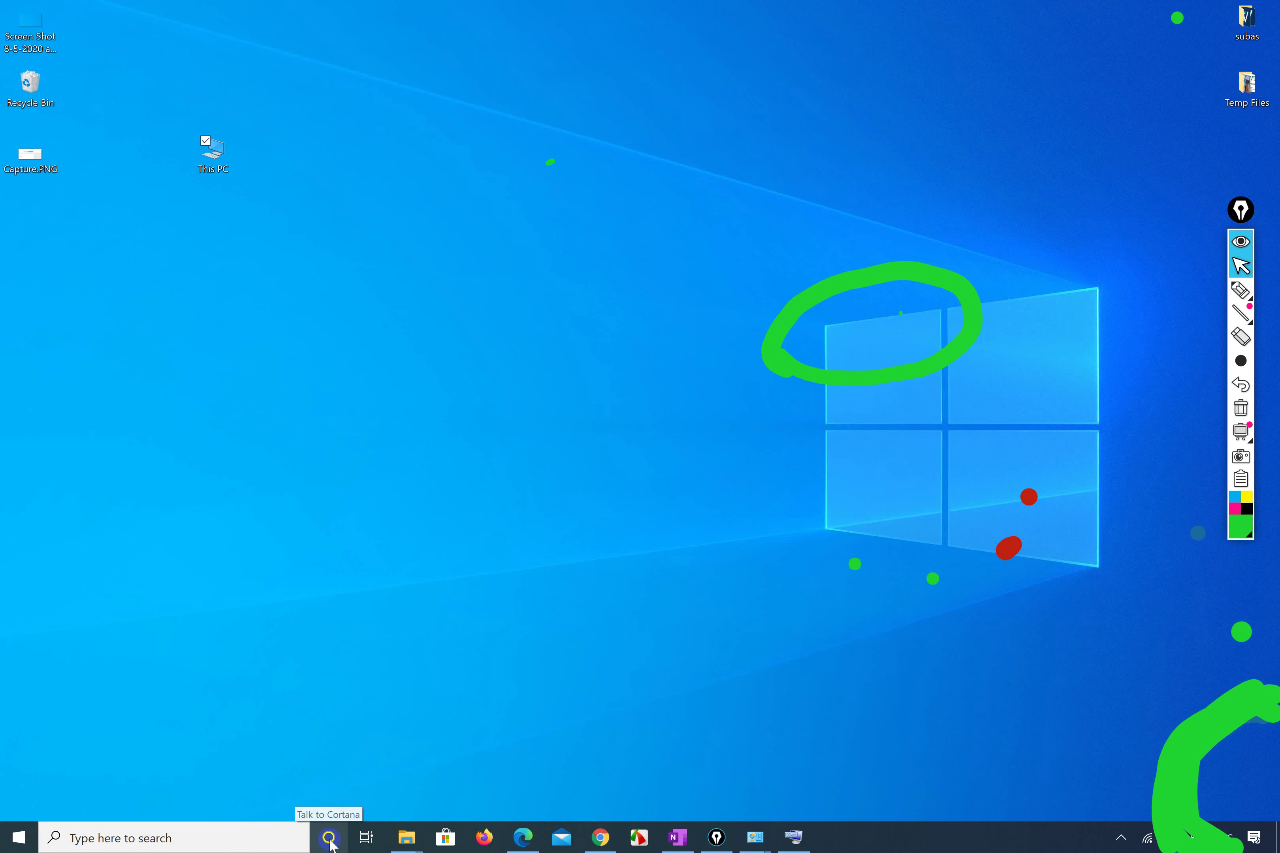
Dismiss the search pane, expand the Start menu's side labels and open Windows Settings from there.
{"action": "left_click", "coordinate": [107, 840]}
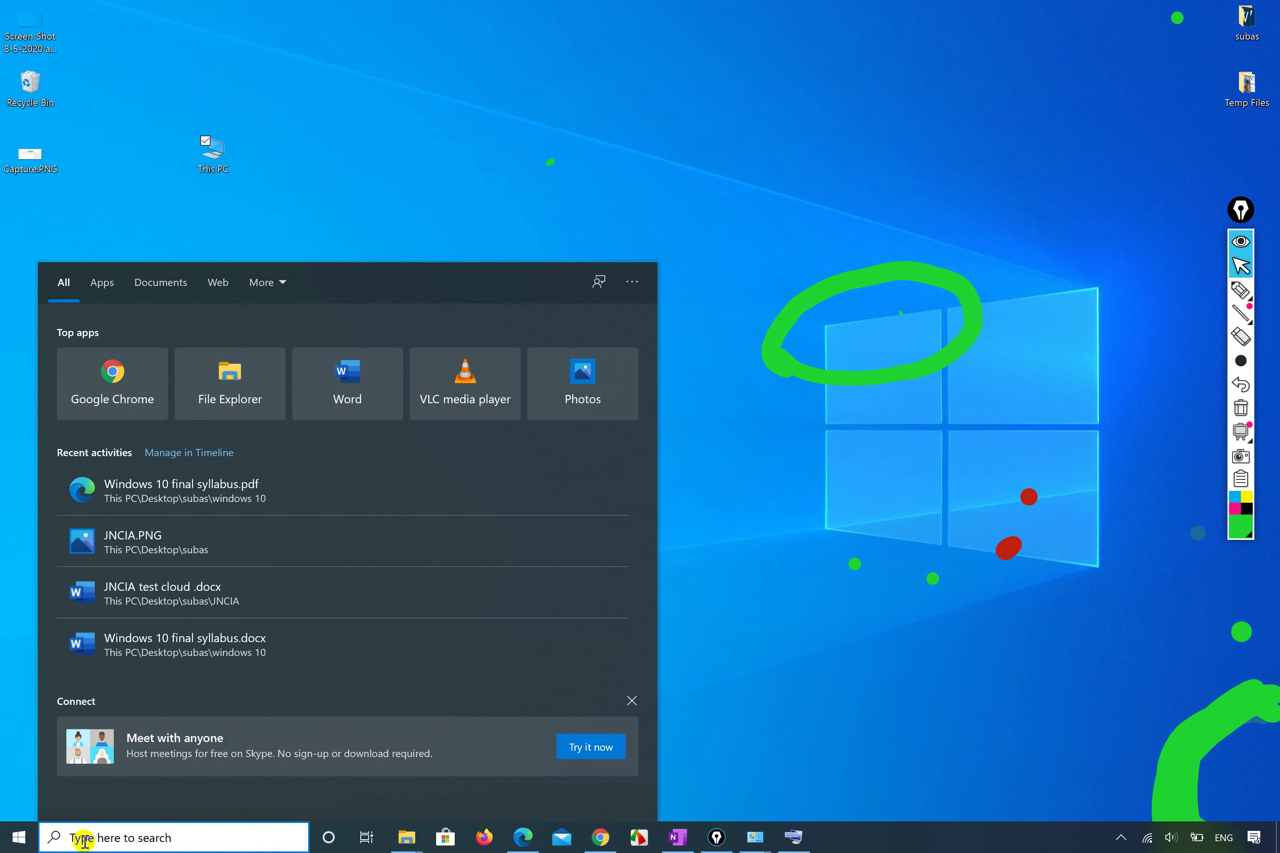
{"action": "left_click", "coordinate": [766, 671]}
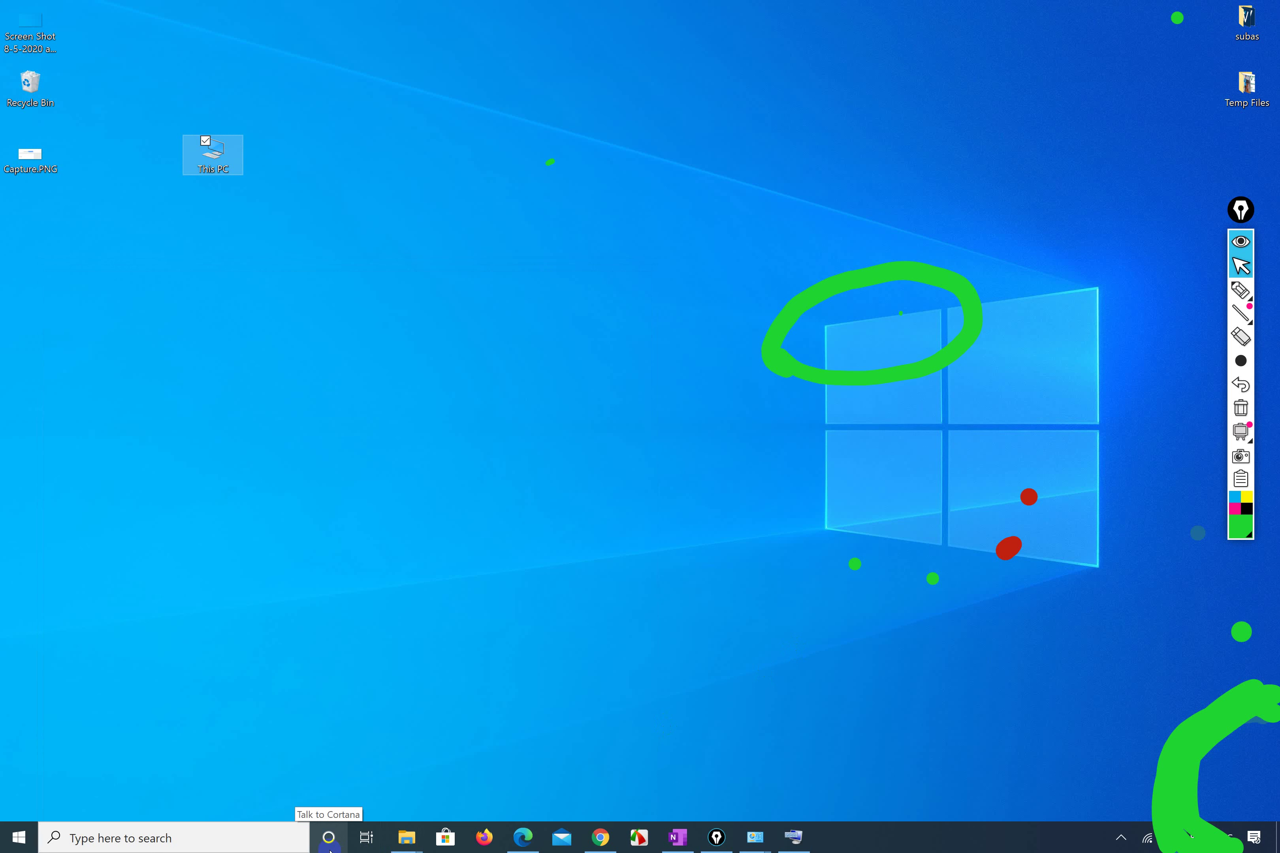
{"action": "left_click", "coordinate": [21, 839]}
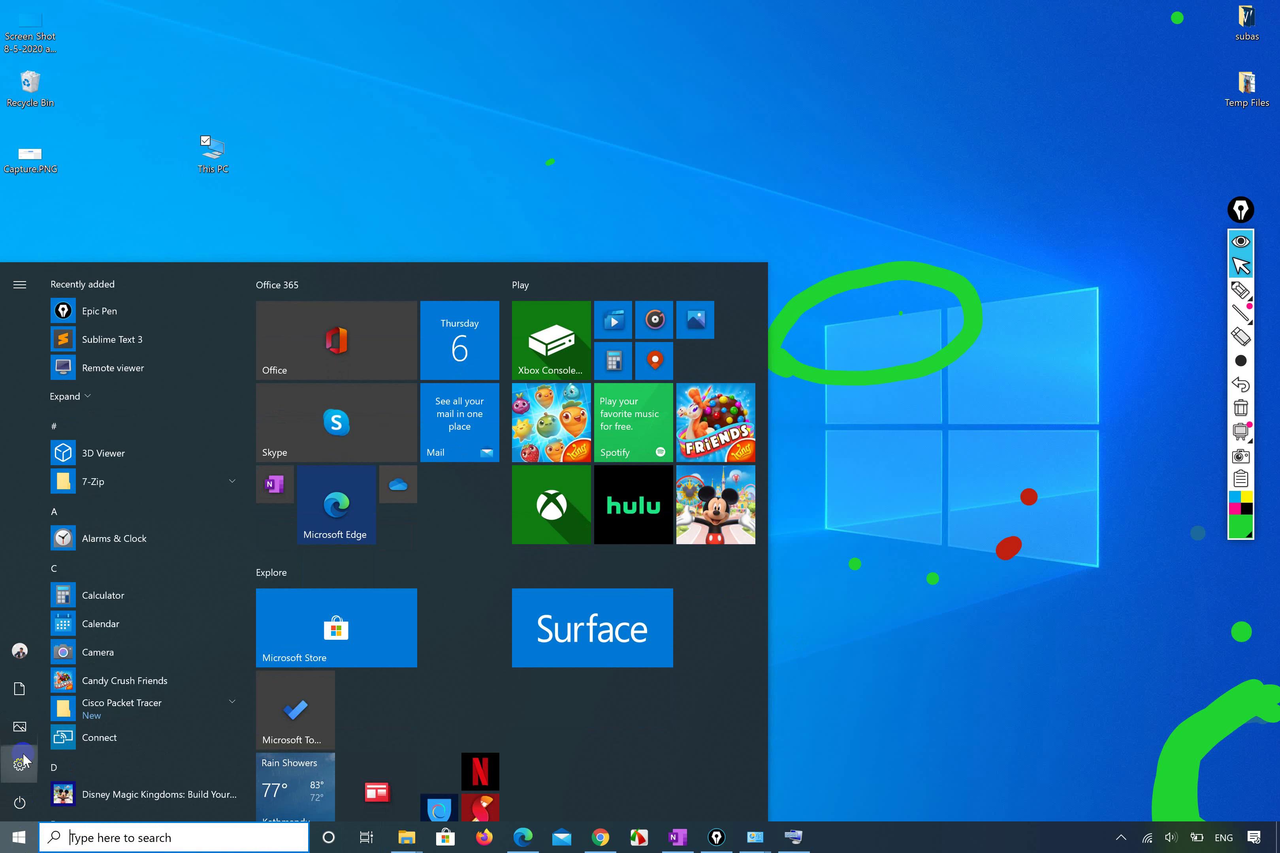
{"action": "left_click", "coordinate": [21, 285]}
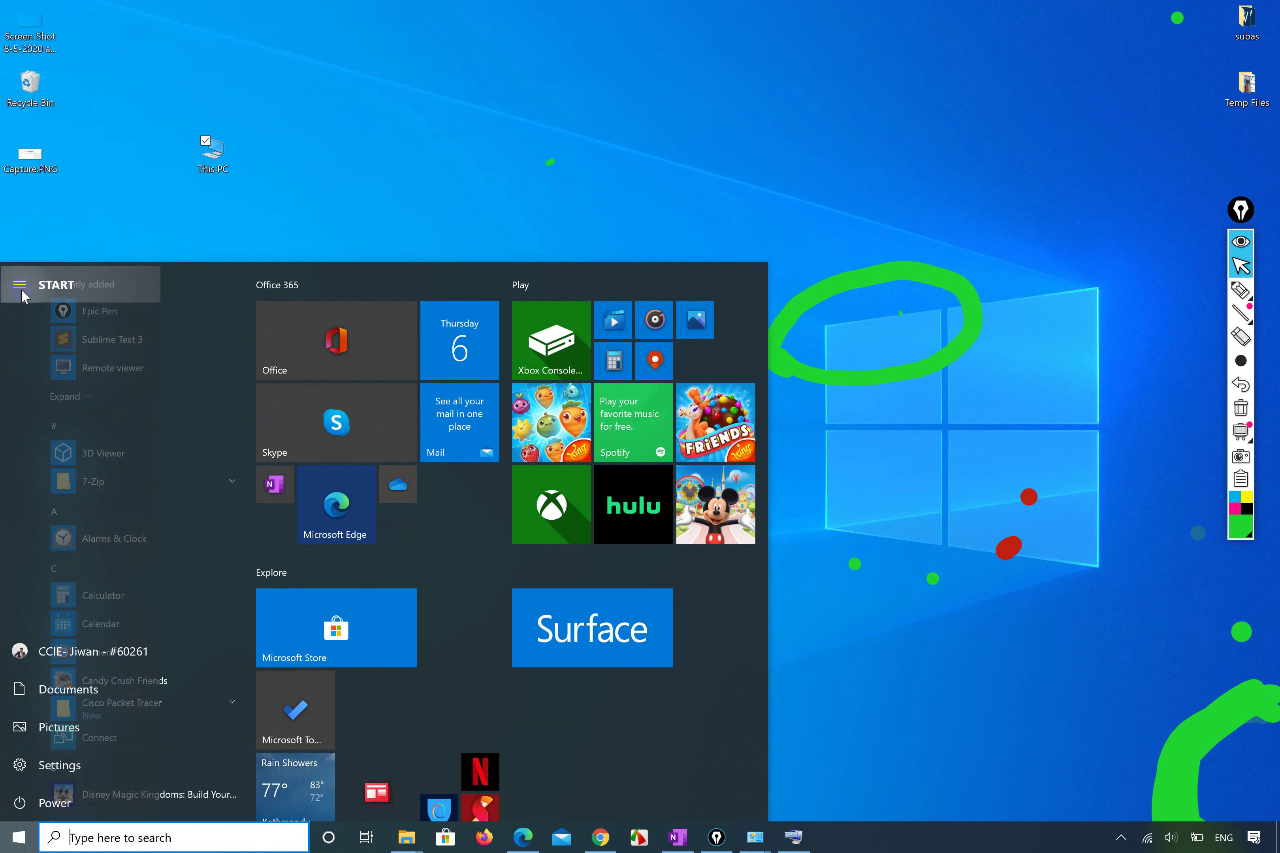
{"action": "left_click", "coordinate": [31, 766]}
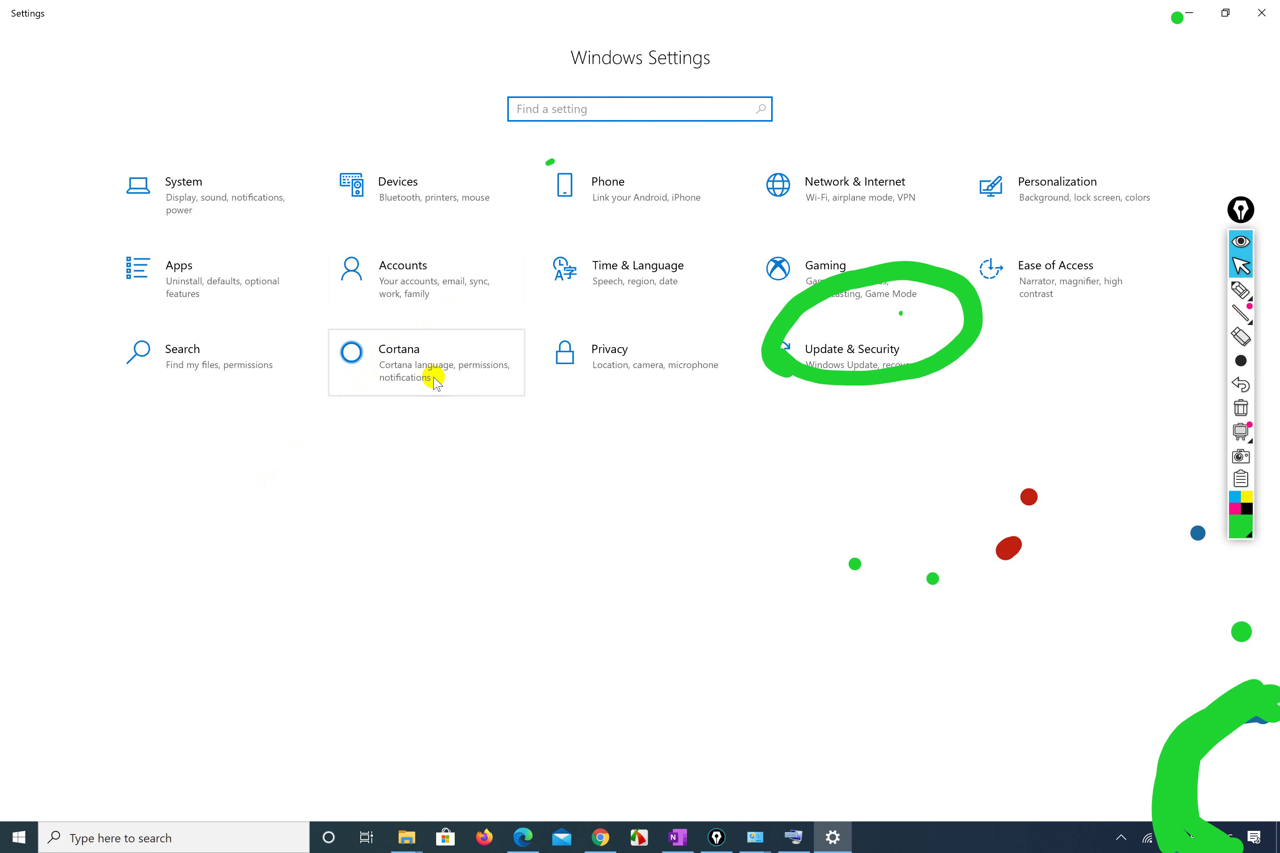
Circle the Cortana category in green, put a dot on its name, and open the Cortana settings after leaving drawing mode.
{"action": "left_click", "coordinate": [1240, 290]}
{"action": "mouse_move", "coordinate": [330, 449]}
{"action": "left_mouse_down"}
{"action": "mouse_move", "coordinate": [514, 375]}
{"action": "mouse_move", "coordinate": [347, 445]}
{"action": "left_mouse_up"}
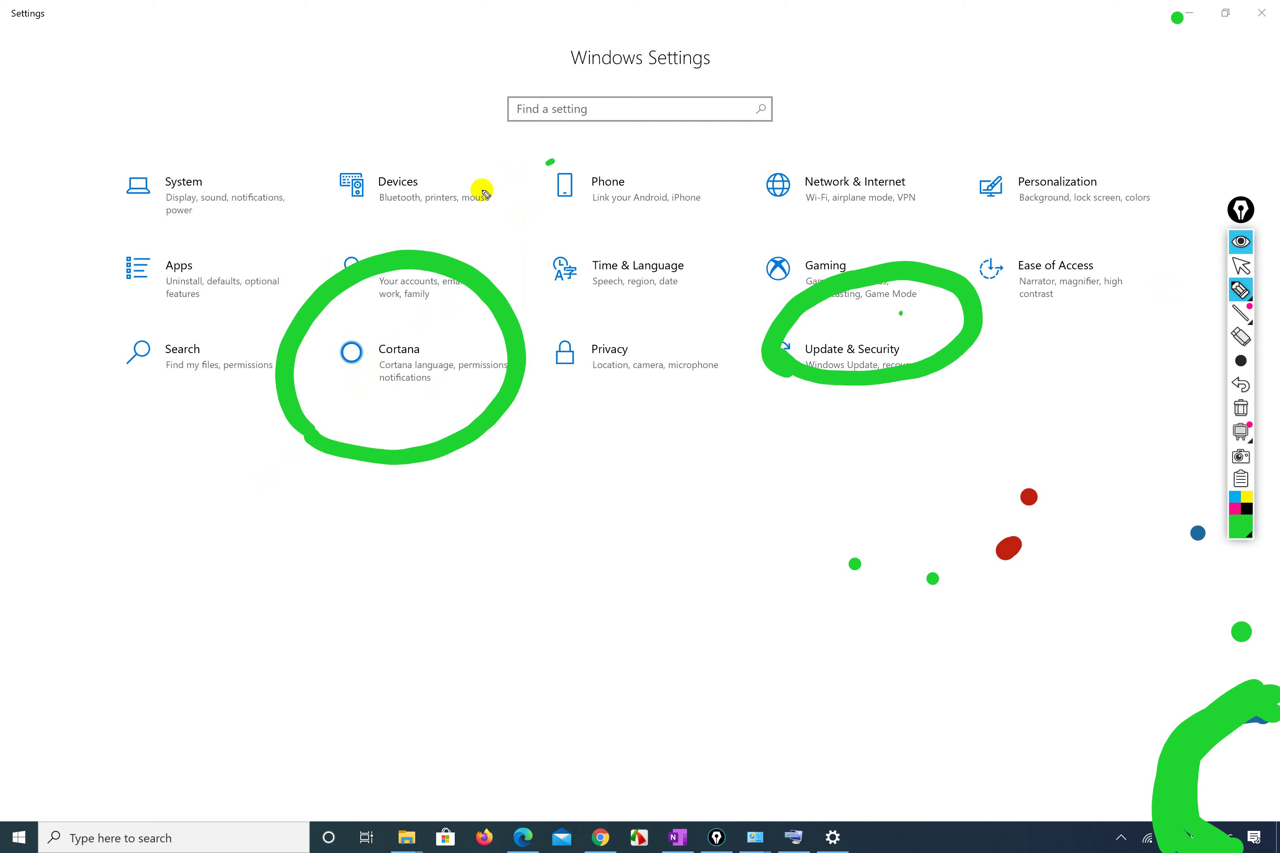
{"action": "left_click", "coordinate": [416, 350]}
{"action": "left_click", "coordinate": [1241, 266]}
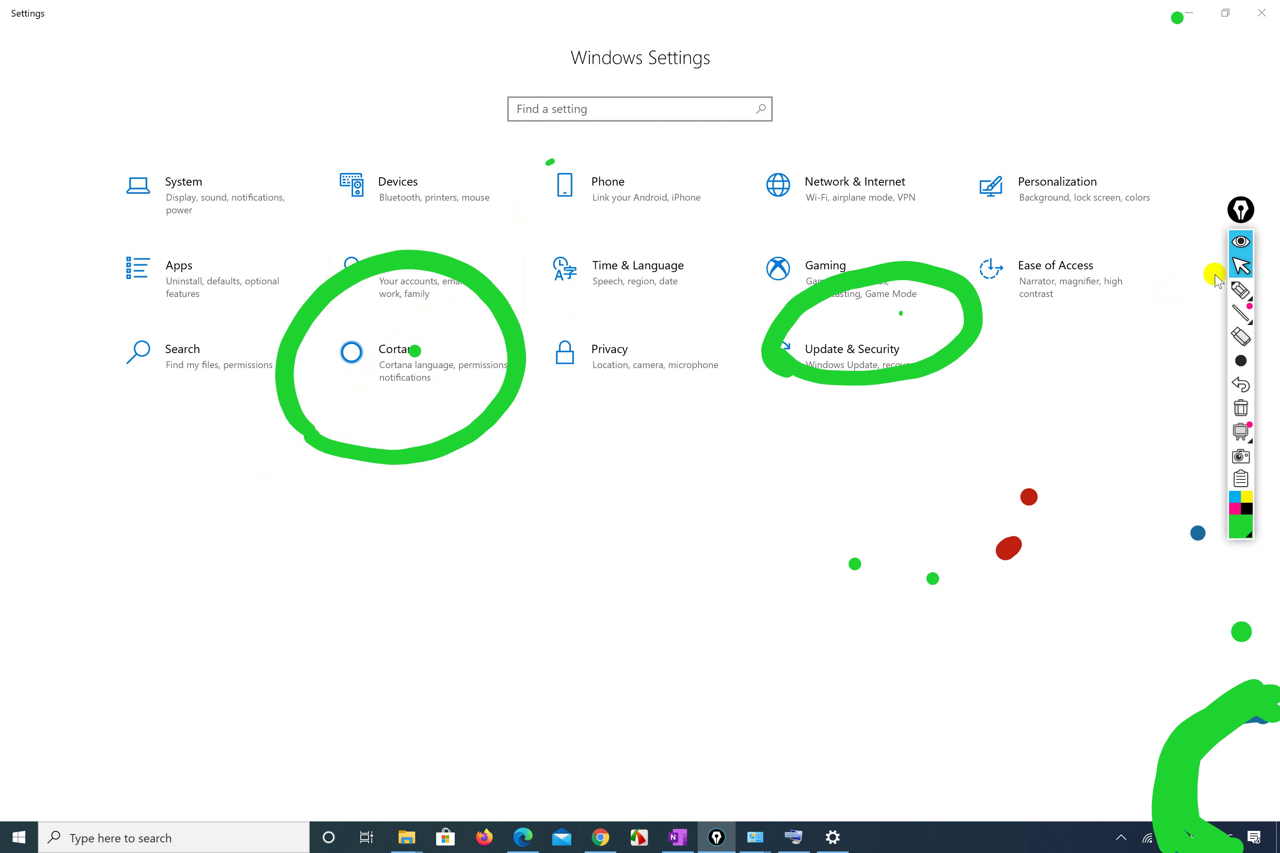
{"action": "left_click", "coordinate": [400, 382]}
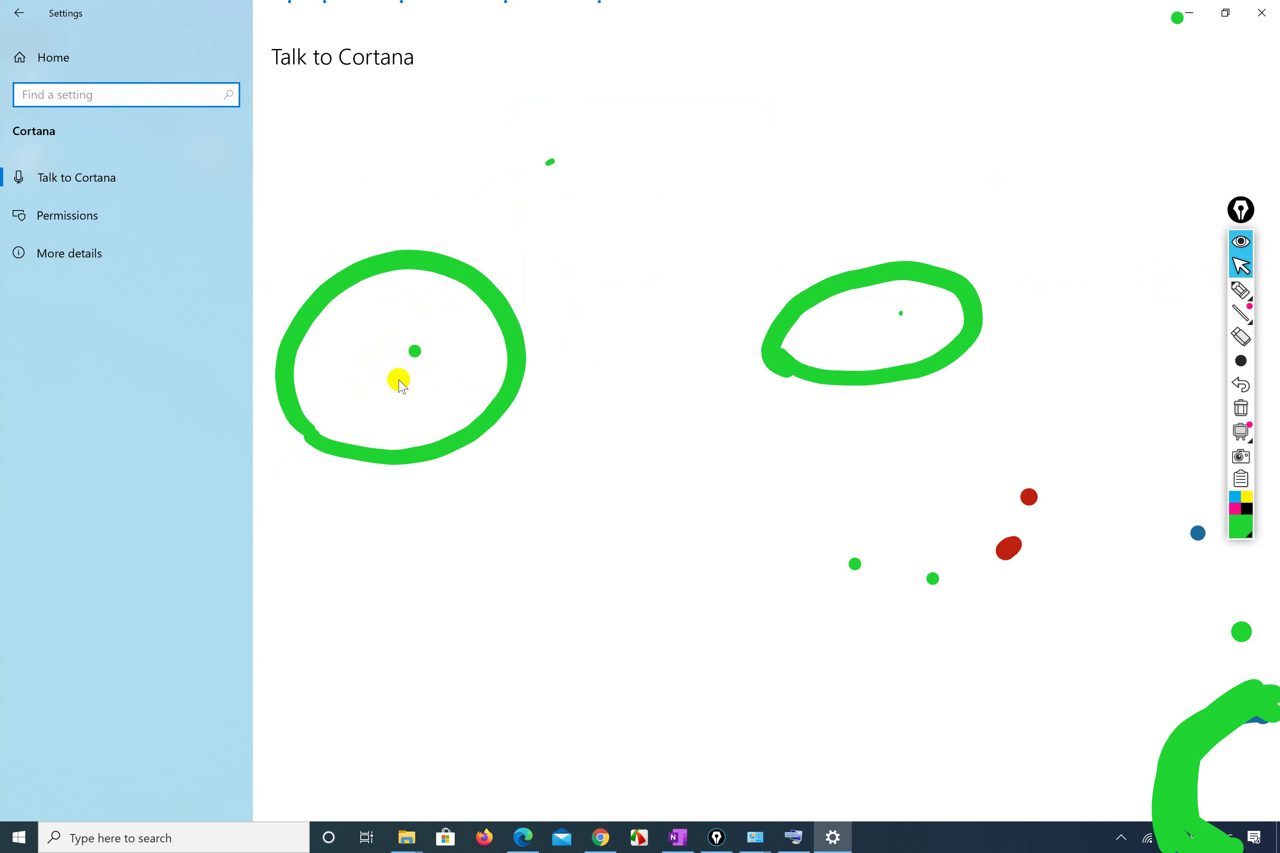
Turn on the setting that lets Cortana respond to "Hey Cortana" and look over the Talk to Cortana page.
{"action": "scroll", "coordinate": [485, 200], "scroll_direction": "down", "scroll_amount": 2}
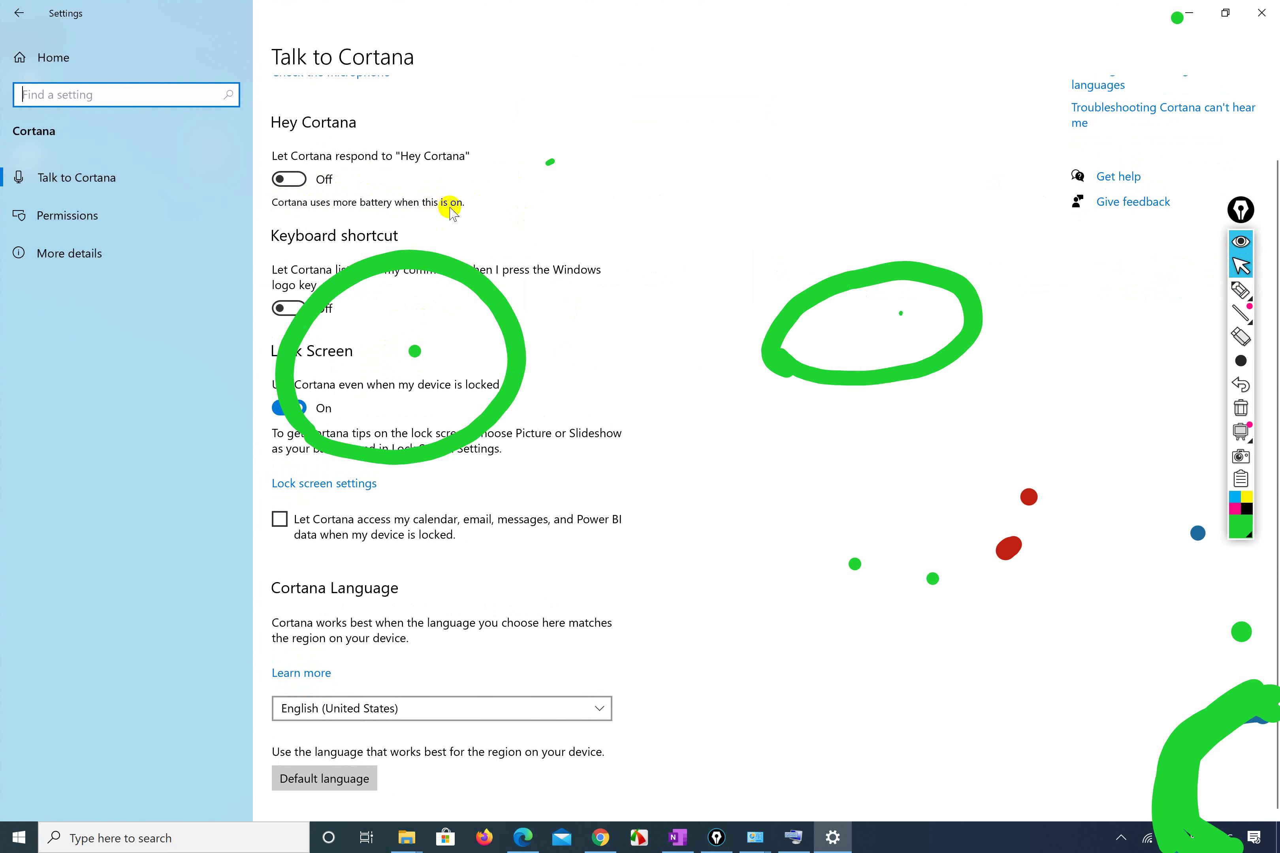
{"action": "scroll", "coordinate": [363, 219], "scroll_direction": "up", "scroll_amount": 1}
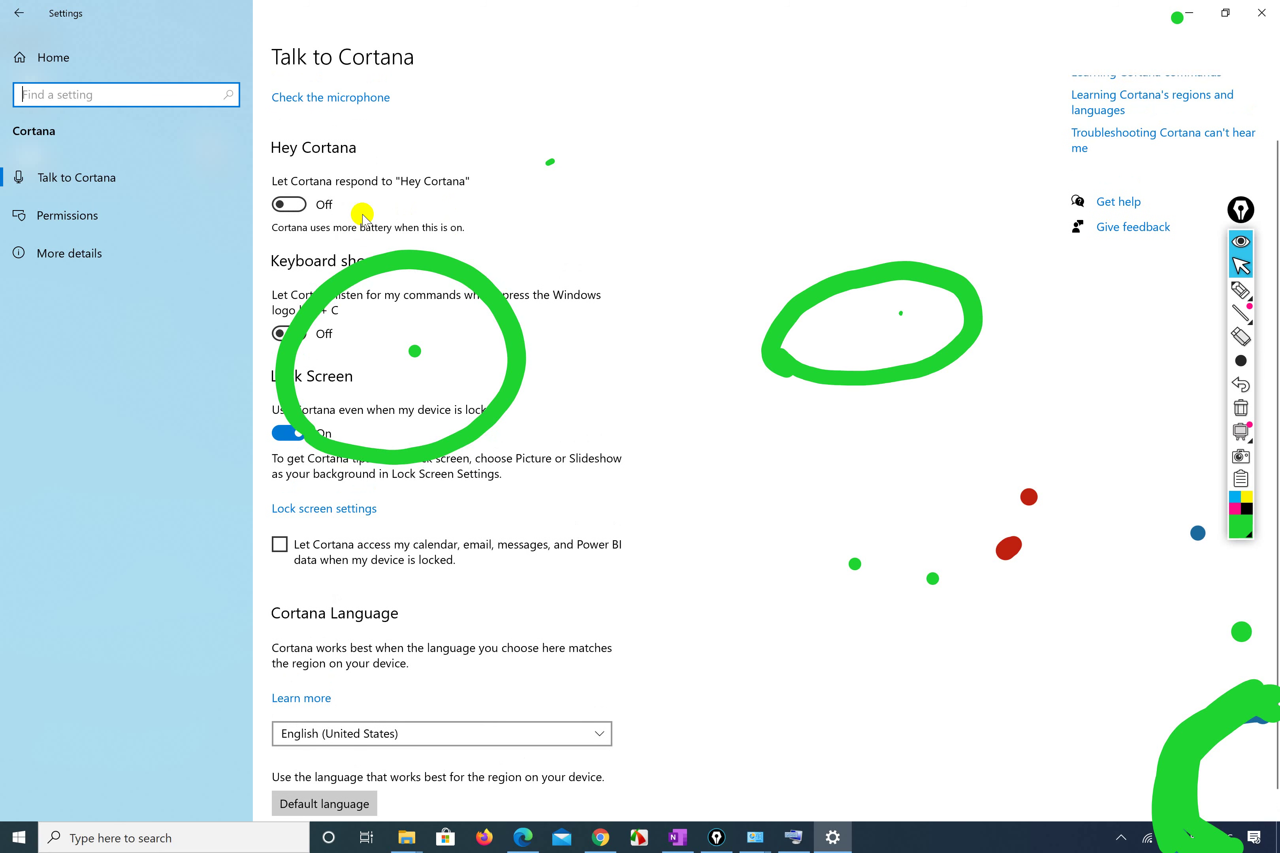
{"action": "scroll", "coordinate": [361, 216], "scroll_direction": "down", "scroll_amount": 1}
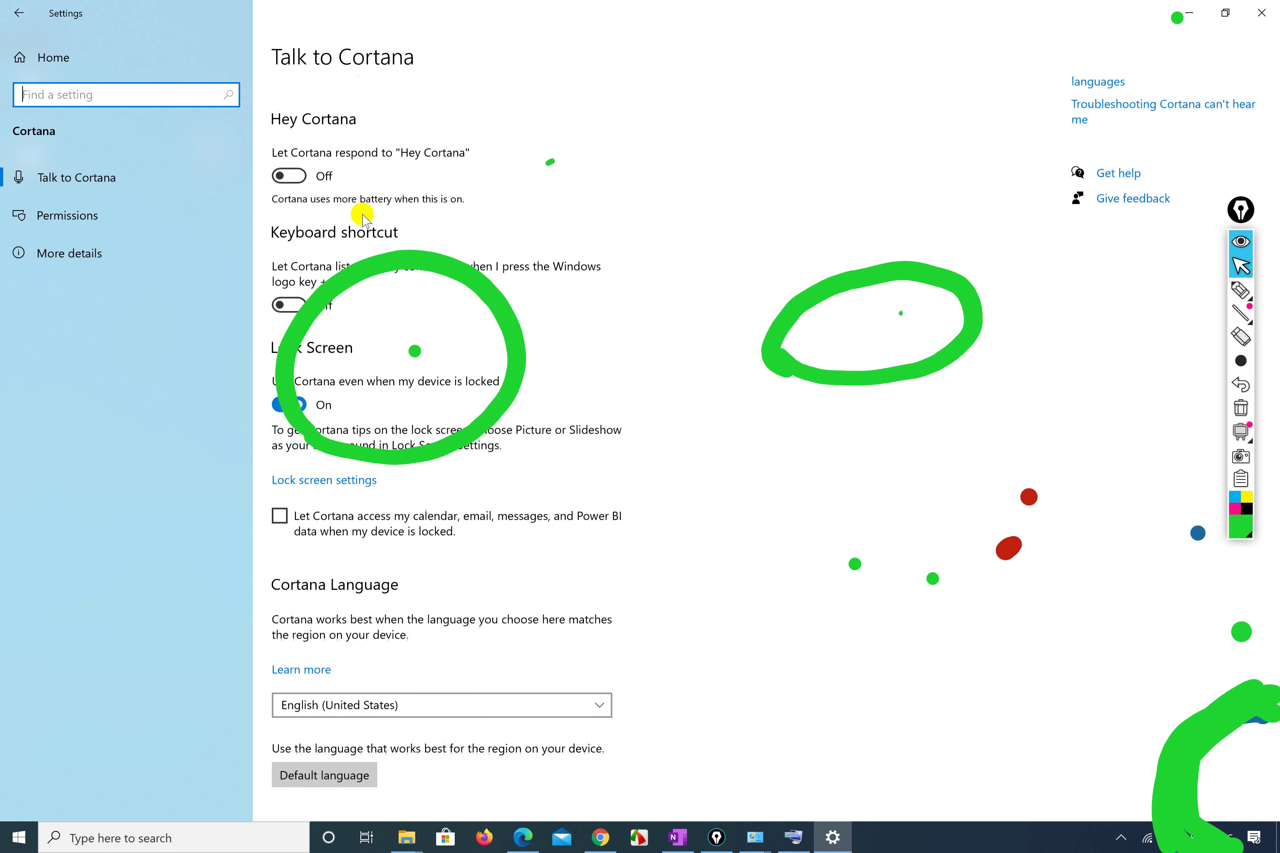
{"action": "left_click", "coordinate": [294, 179]}
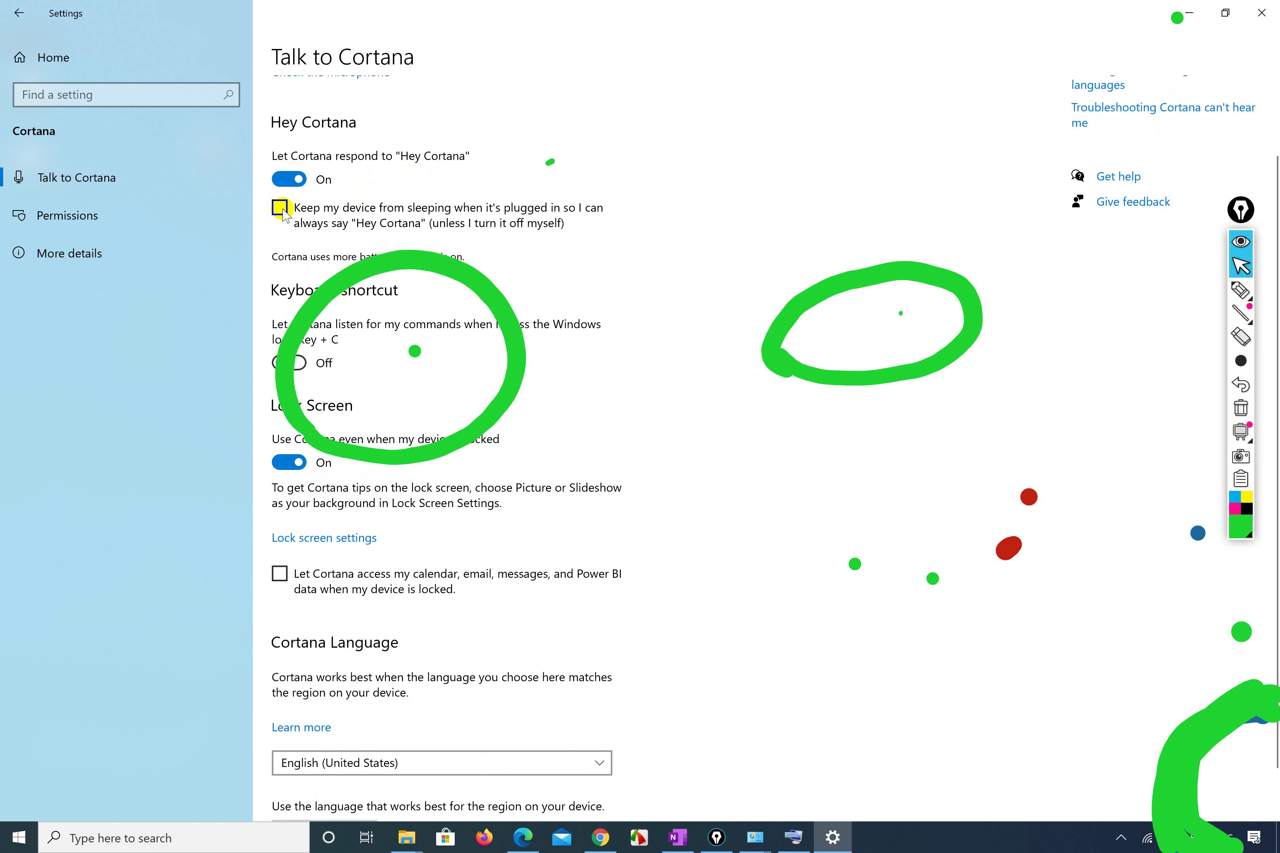
{"action": "scroll", "coordinate": [348, 212], "scroll_direction": "down", "scroll_amount": 1}
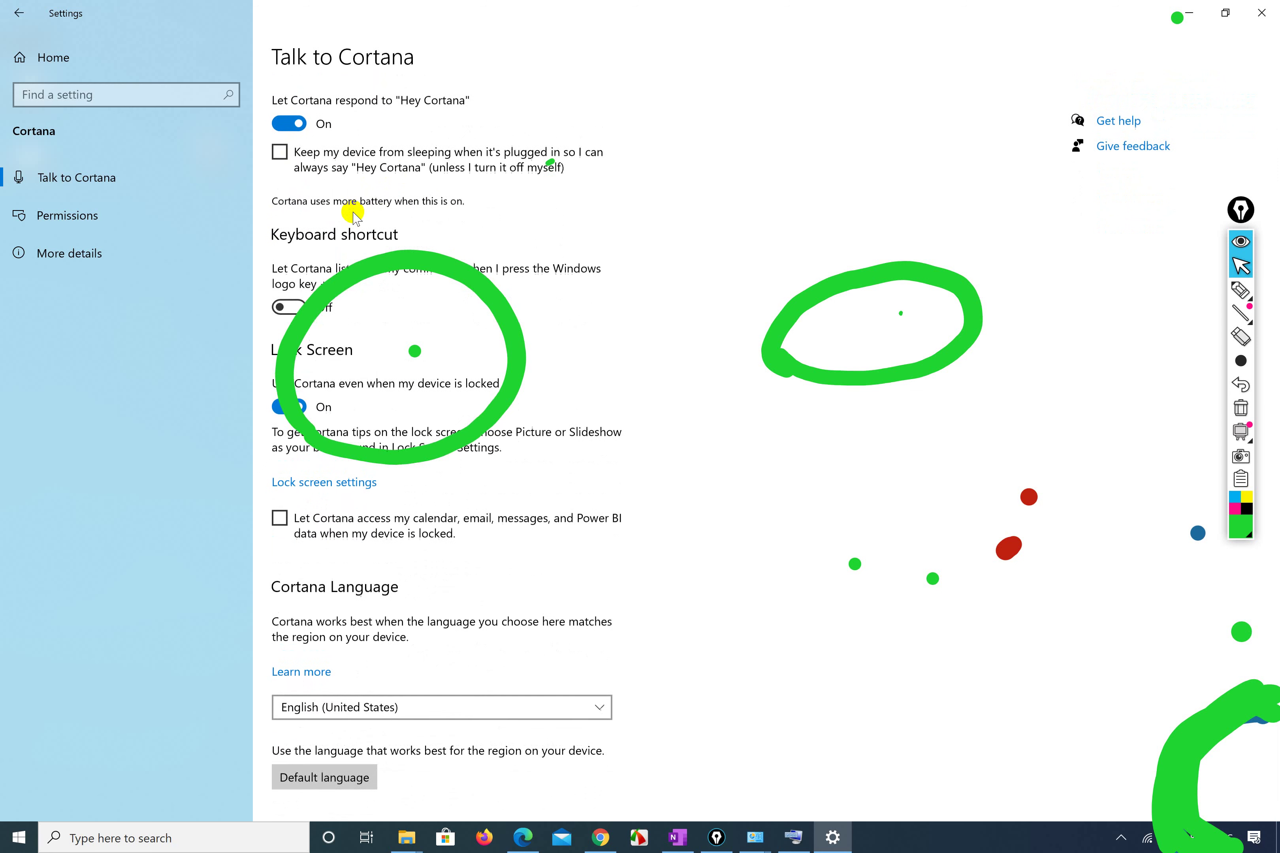
{"action": "scroll", "coordinate": [453, 270], "scroll_direction": "up", "scroll_amount": 3}
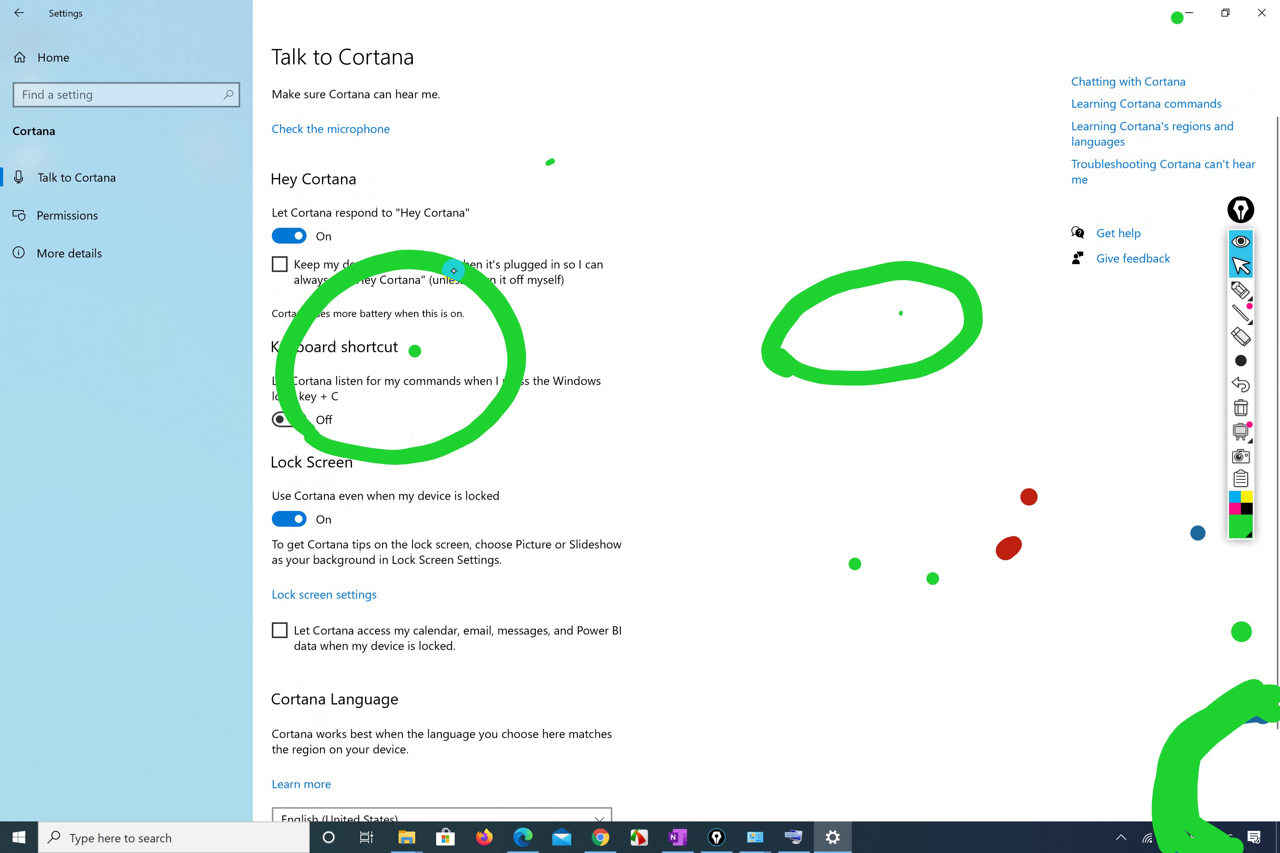
Erase the green circles, their inner dots and the red dots drawn over the page, and leave drawing mode.
{"action": "left_click", "coordinate": [1243, 285]}
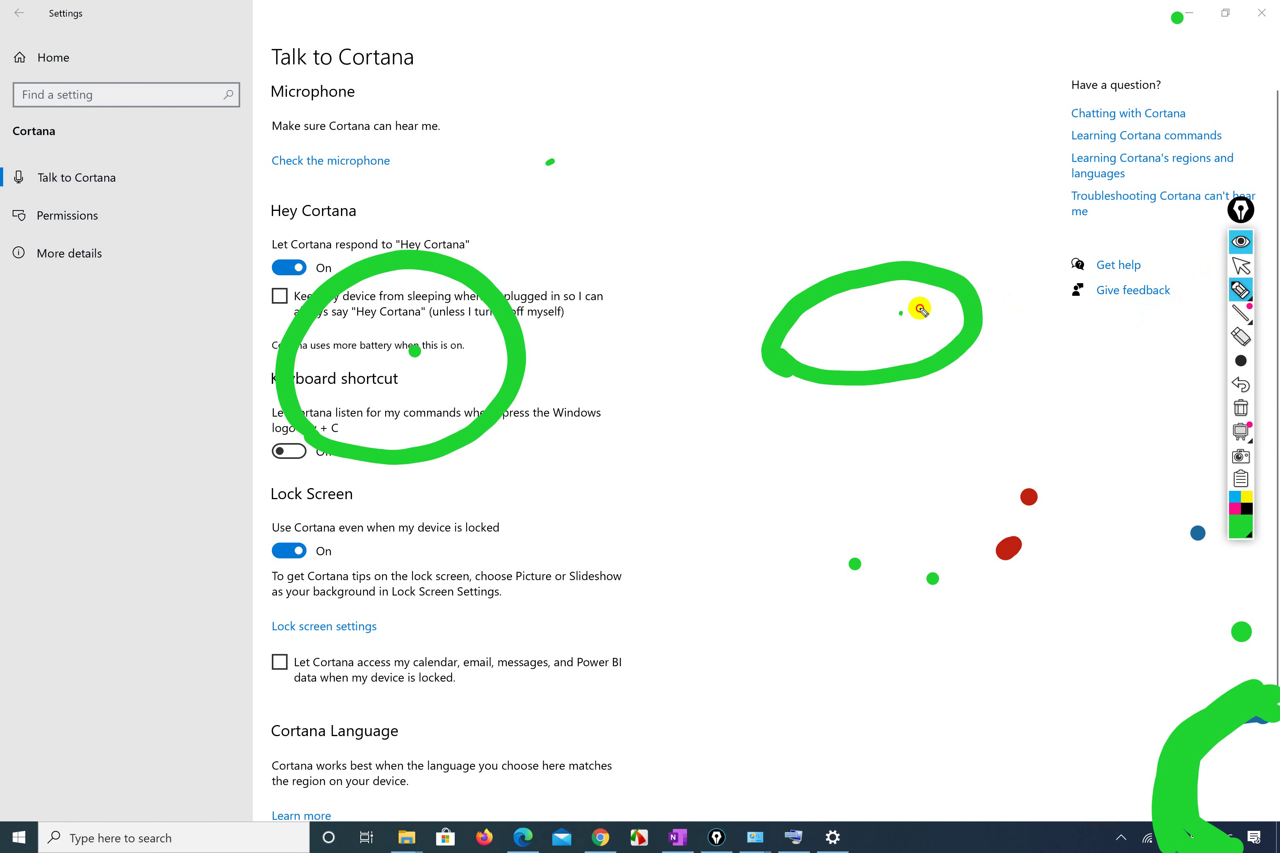
{"action": "left_click", "coordinate": [785, 372]}
{"action": "left_click", "coordinate": [509, 400]}
{"action": "left_click", "coordinate": [417, 350]}
{"action": "left_click", "coordinate": [1008, 548]}
{"action": "left_click", "coordinate": [1029, 497]}
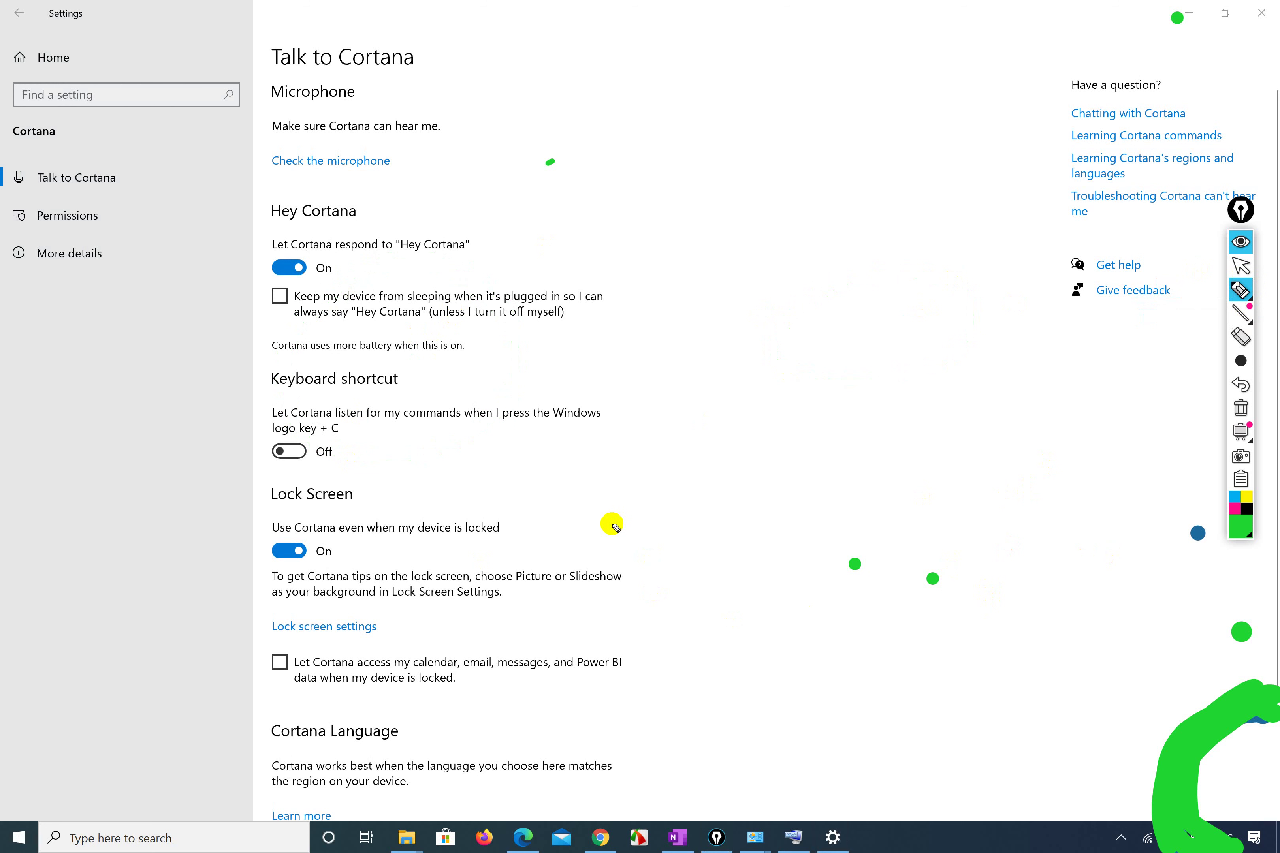
{"action": "left_click", "coordinate": [1240, 266]}
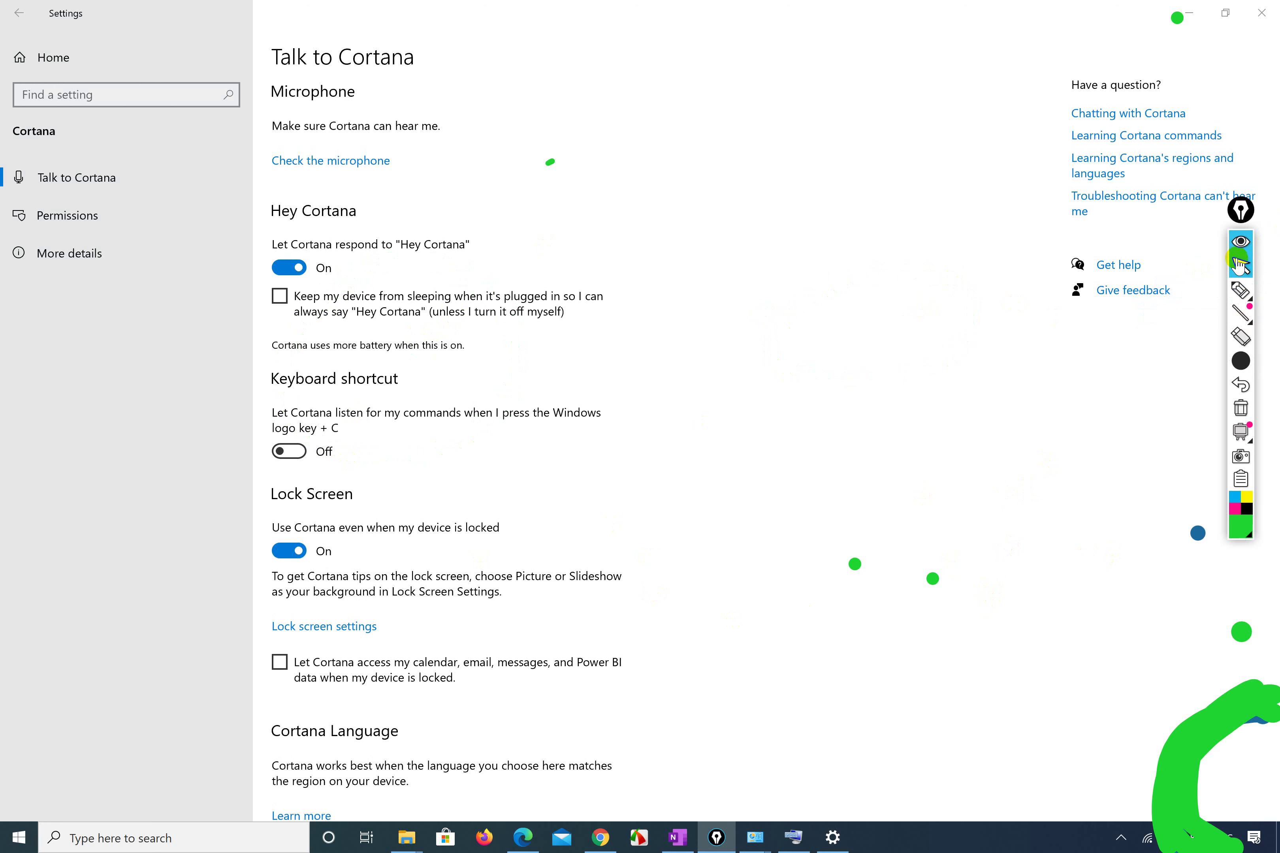
Close the Bing results tab opened from Cortana's listening prompt and minimize the browser to return to the Cortana settings.
{"action": "scroll", "coordinate": [450, 528], "scroll_direction": "down", "scroll_amount": 3}
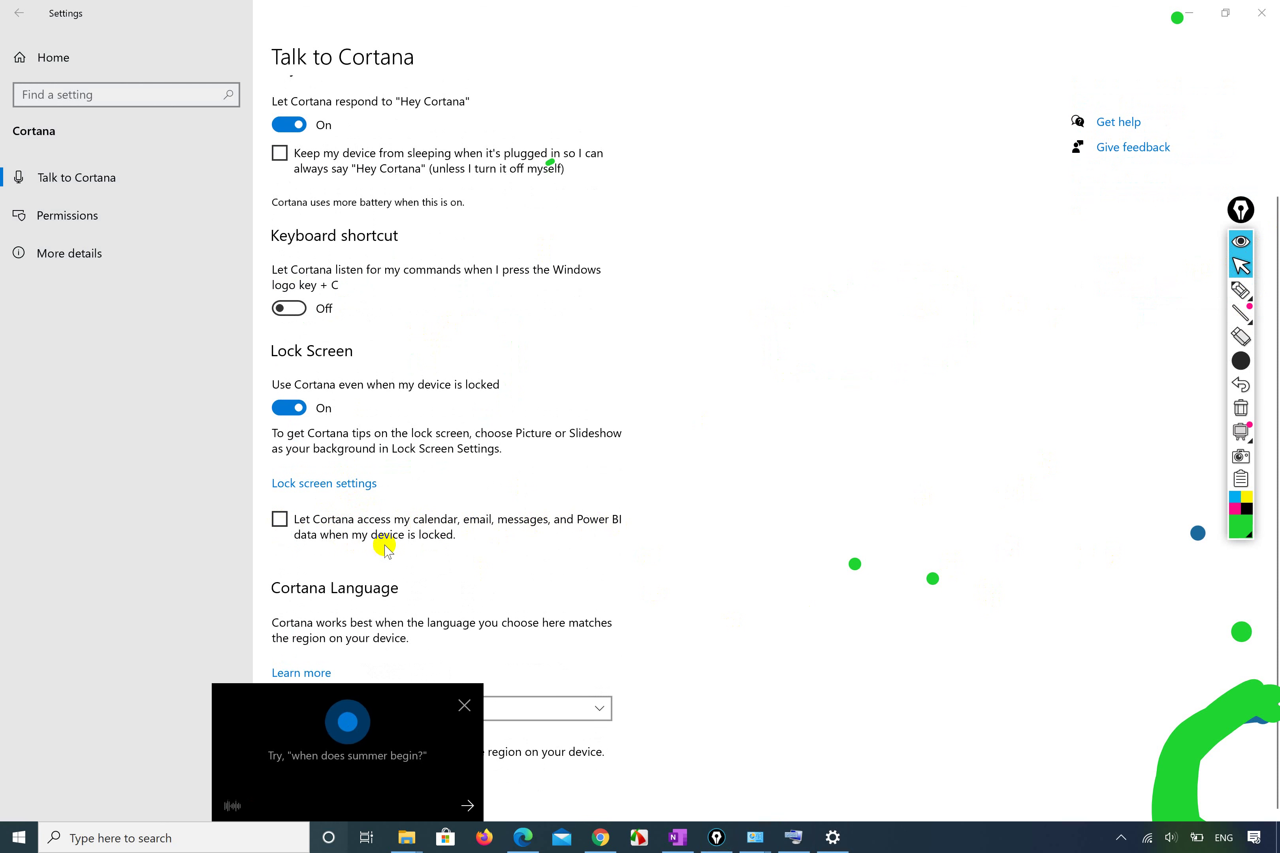
{"action": "left_click", "coordinate": [281, 785]}
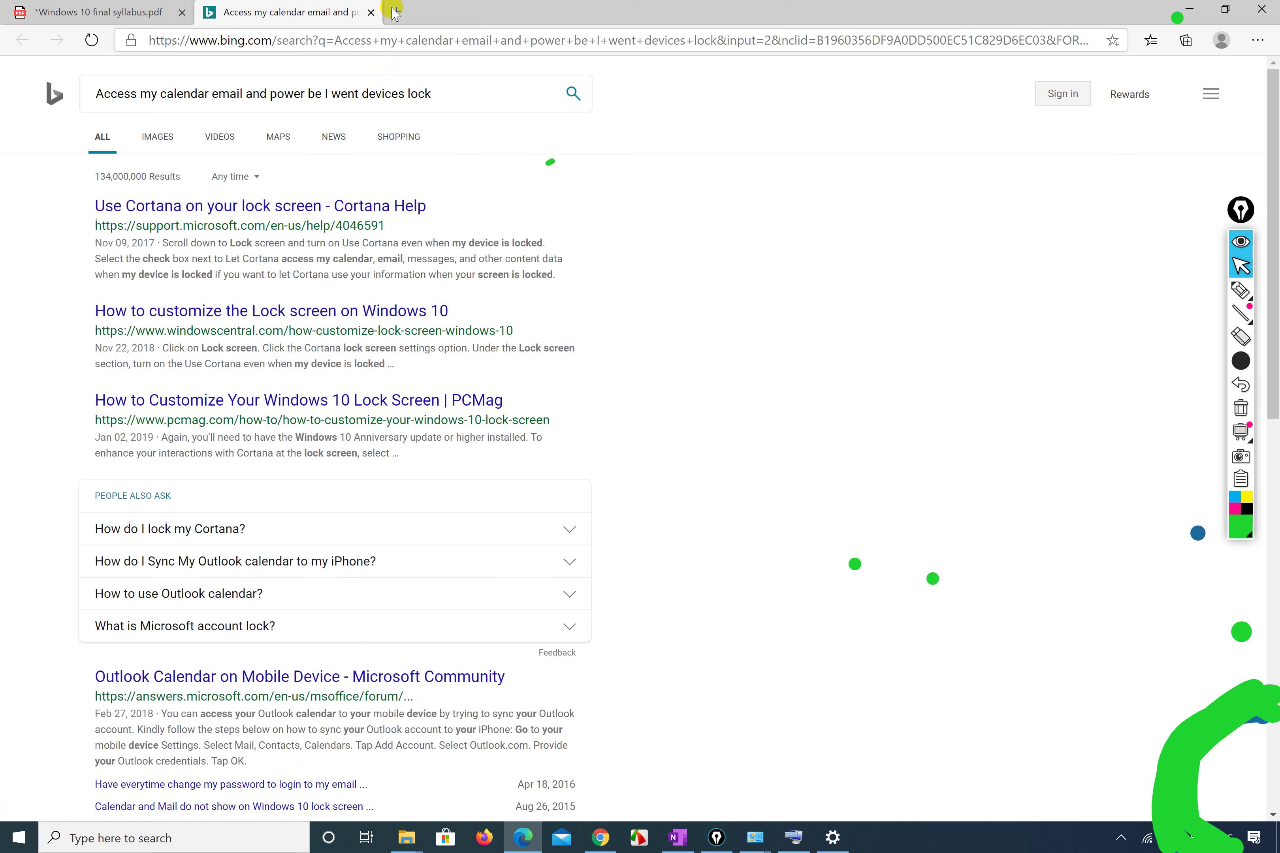
{"action": "left_click", "coordinate": [371, 13]}
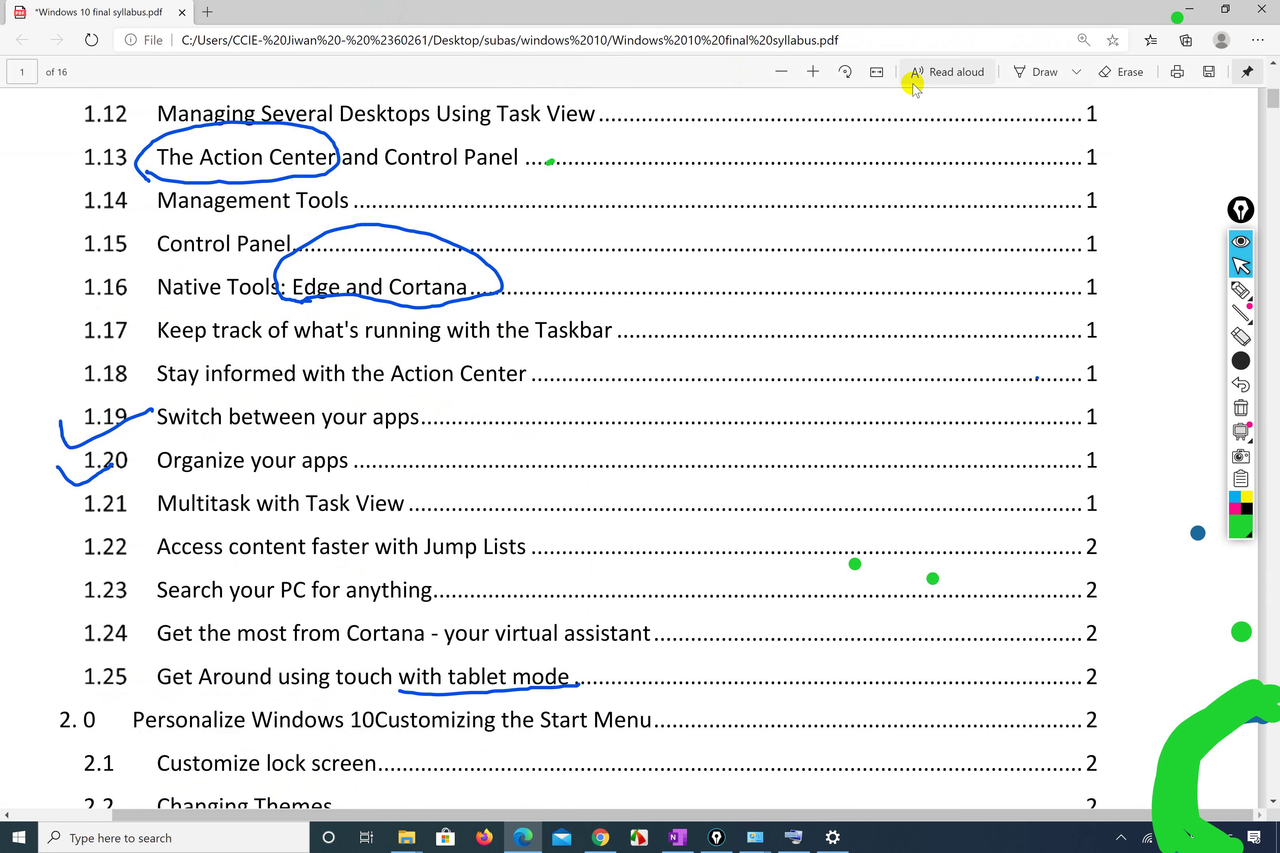
{"action": "left_click", "coordinate": [1198, 7]}
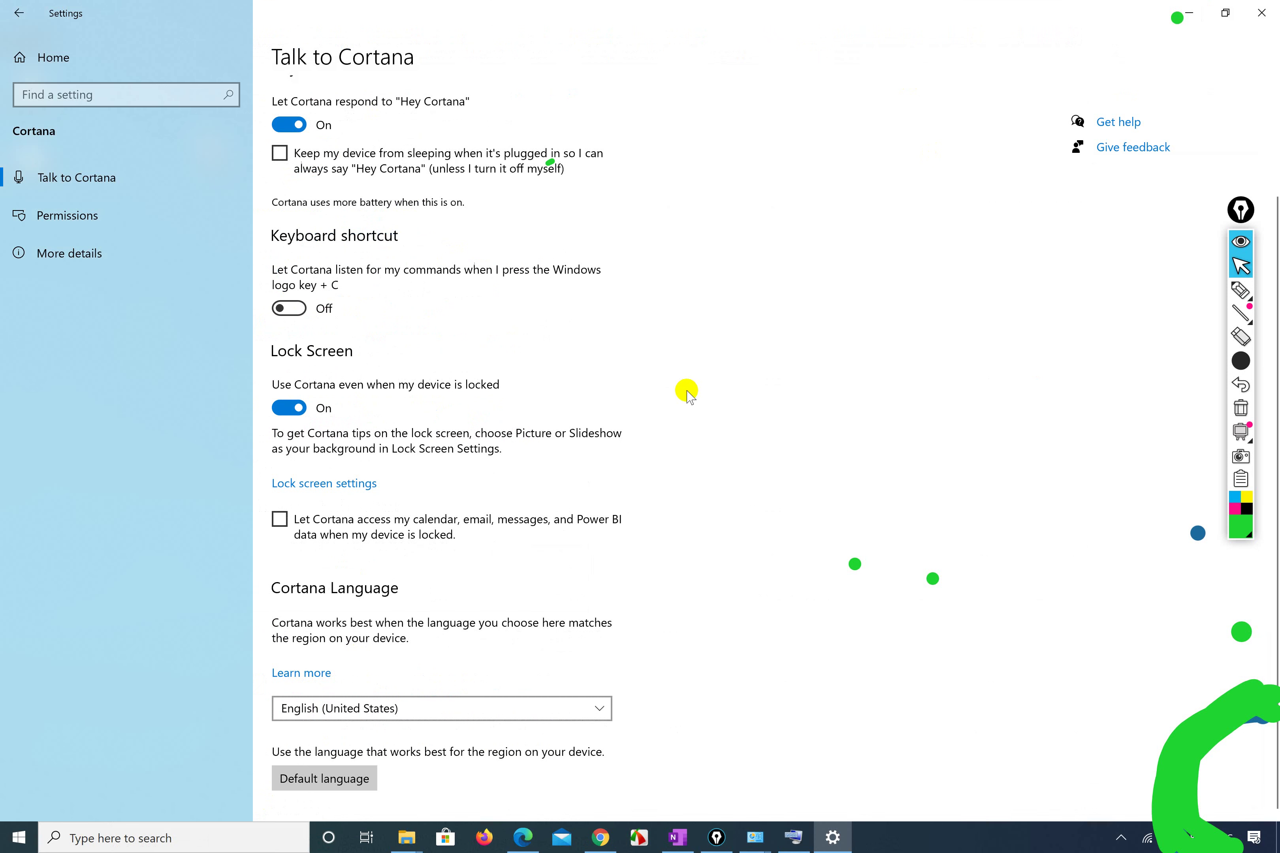
Give Cortana a voice query, close its Bing results tab in Edge and minimize the browser.
{"action": "left_click", "coordinate": [330, 840]}
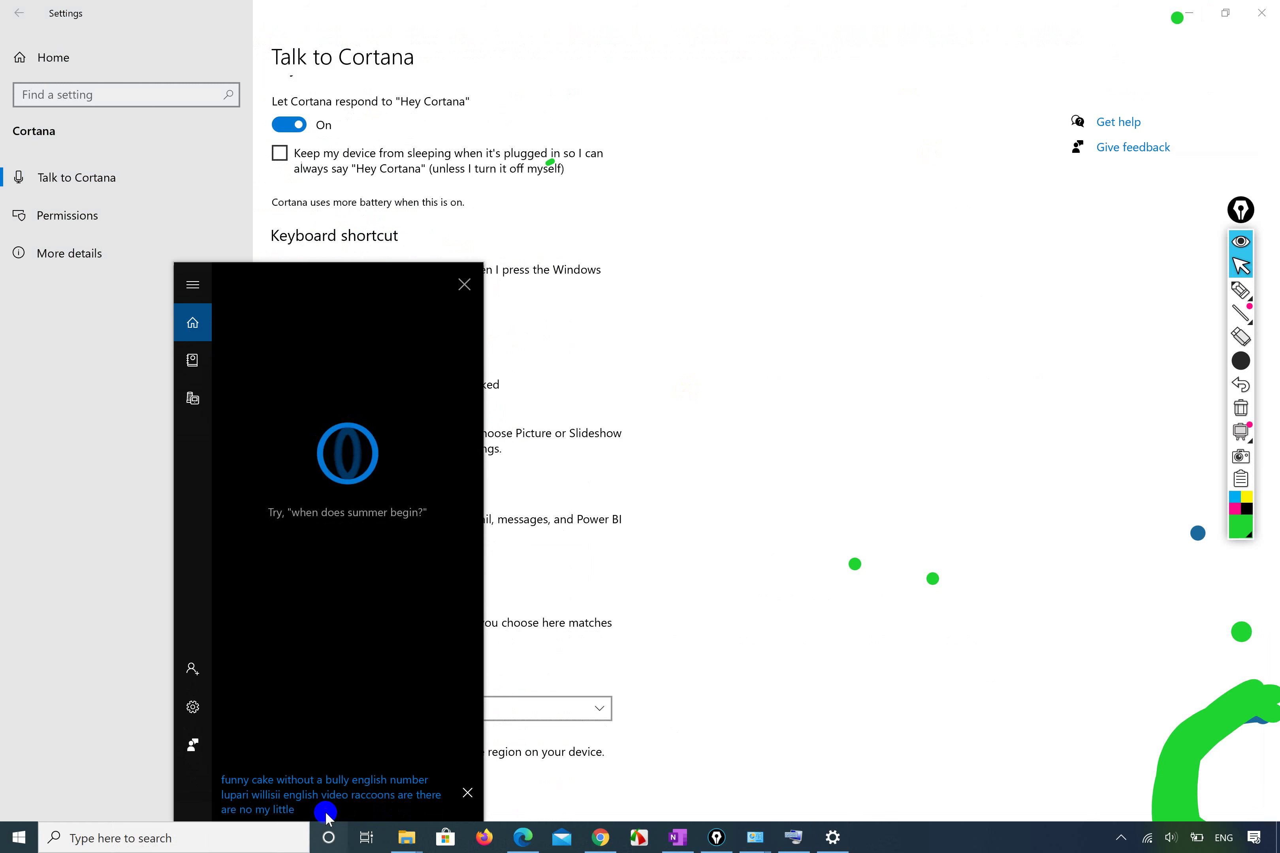
{"action": "left_click", "coordinate": [467, 793]}
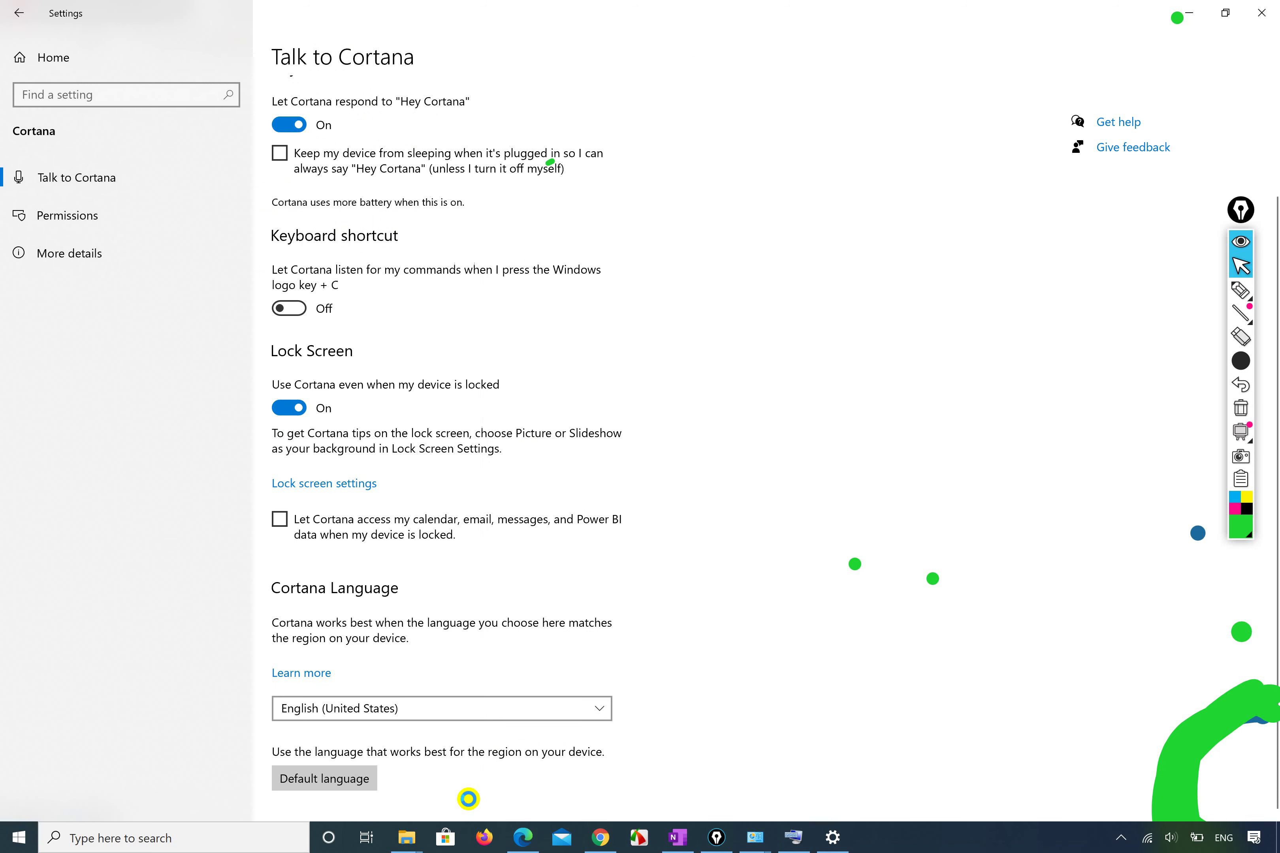
{"action": "left_click", "coordinate": [523, 838]}
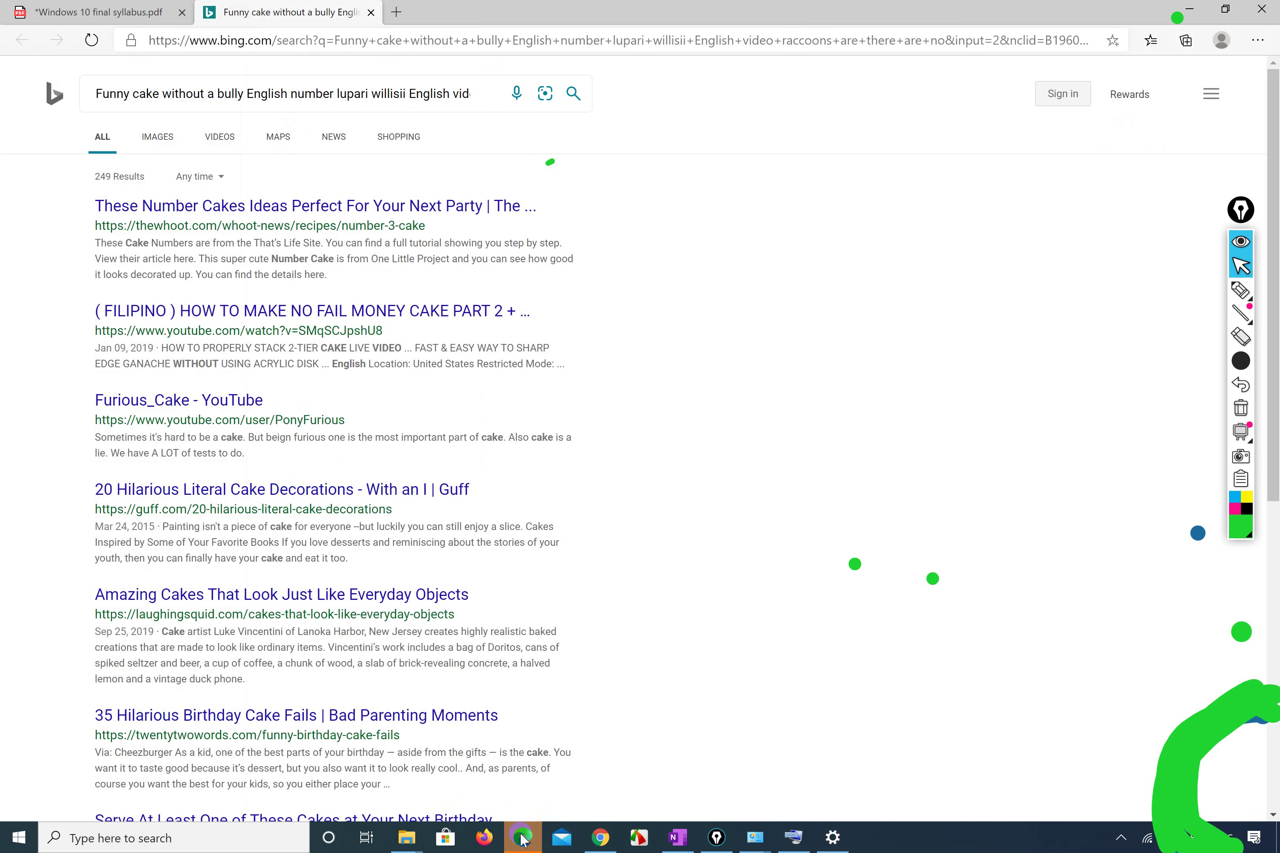
{"action": "left_click", "coordinate": [371, 13]}
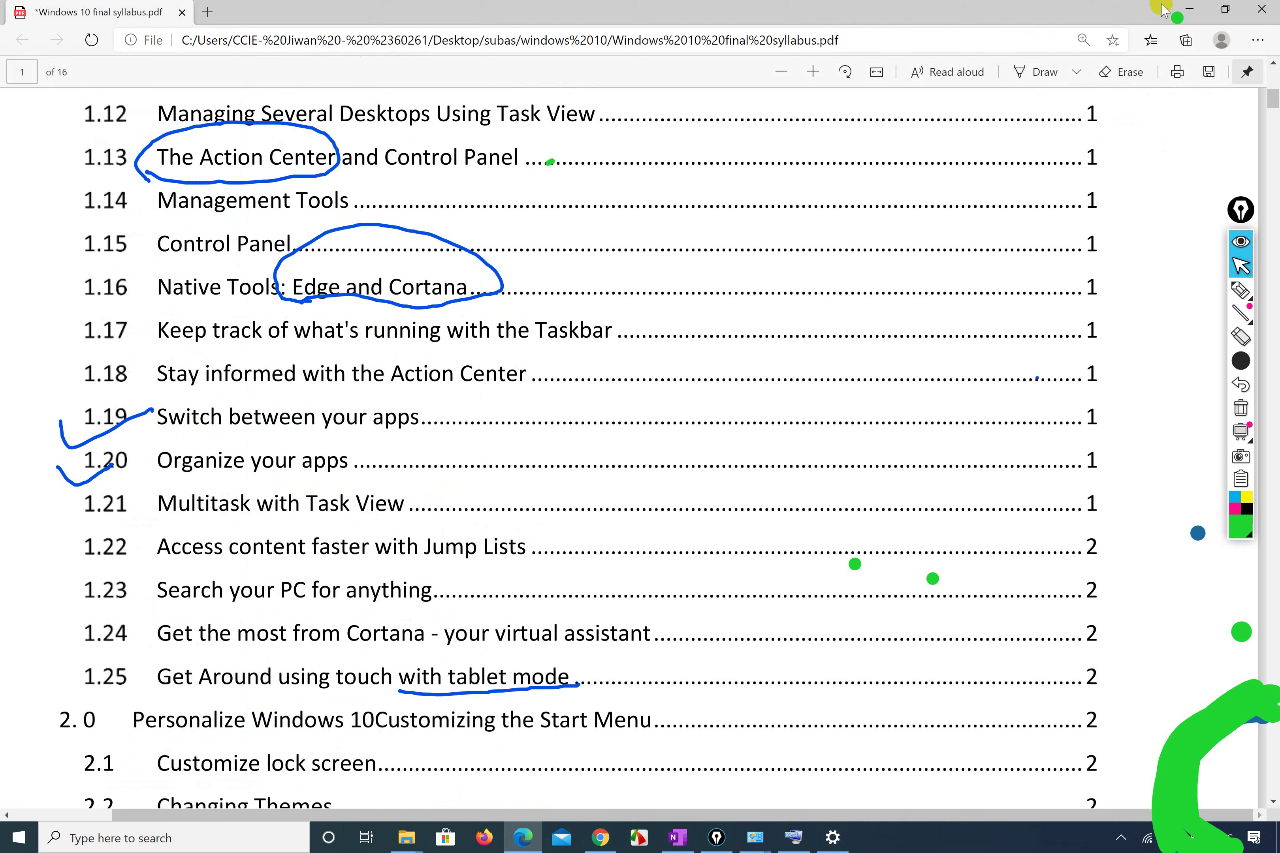
{"action": "left_click", "coordinate": [1193, 11]}
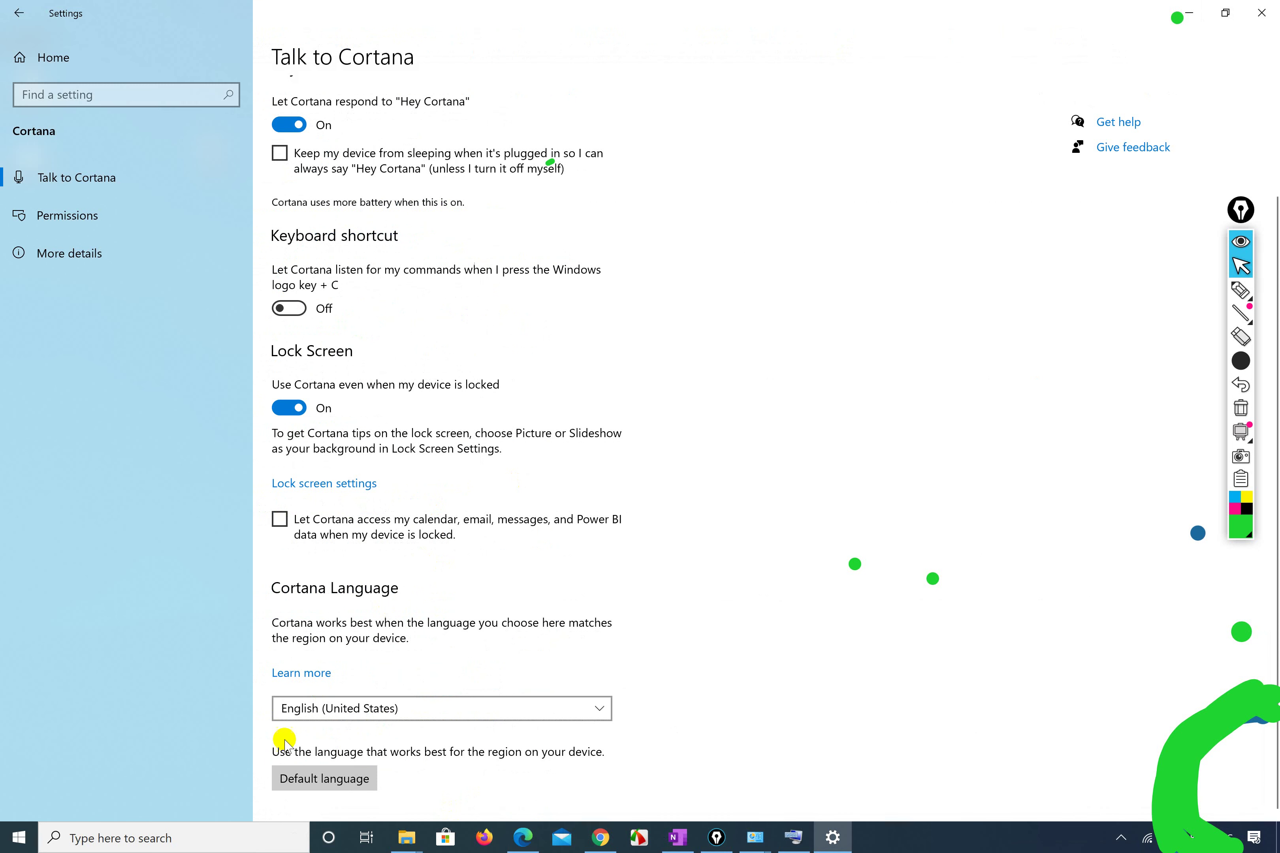
Give Cortana another voice query, close its video results, and ask it by voice "What is the multiplication app".
{"action": "left_click", "coordinate": [329, 838]}
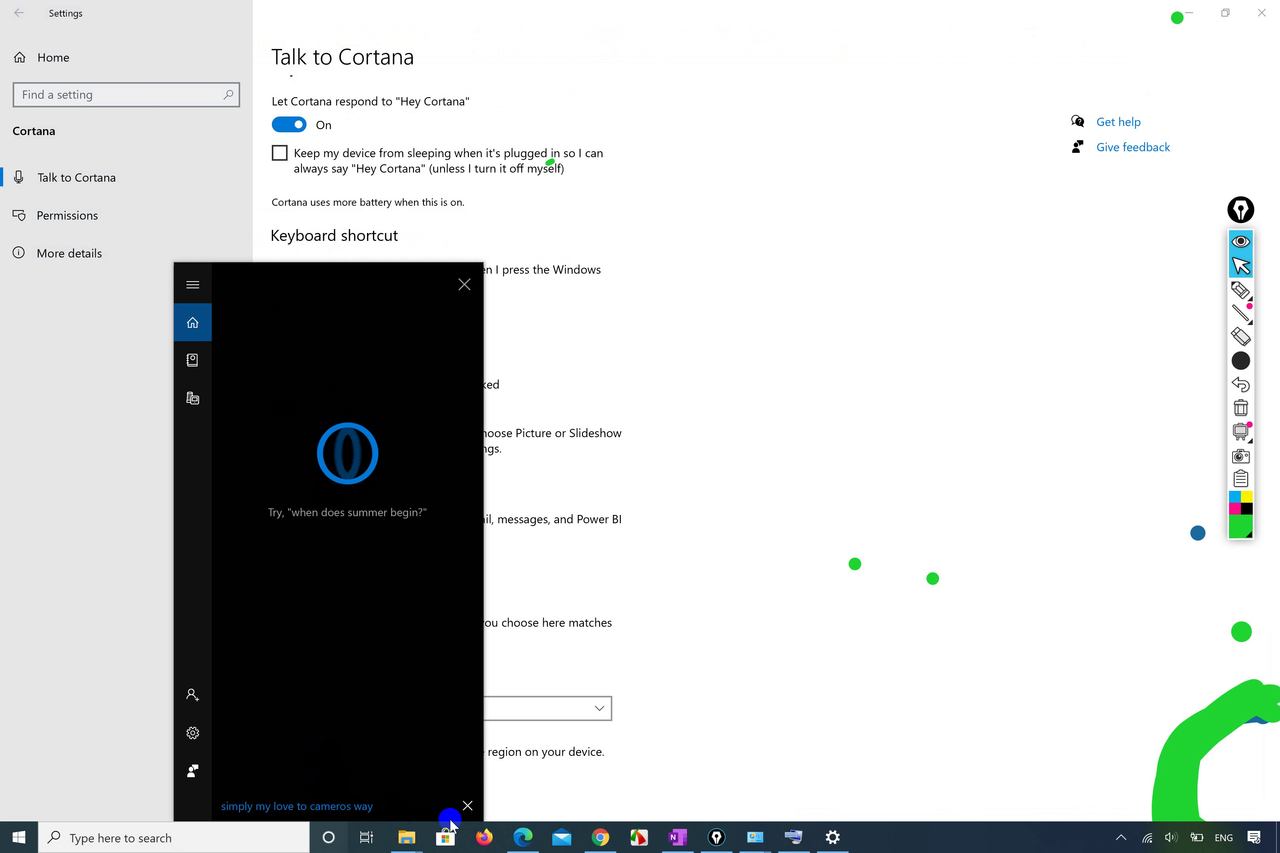
{"action": "left_click", "coordinate": [468, 806]}
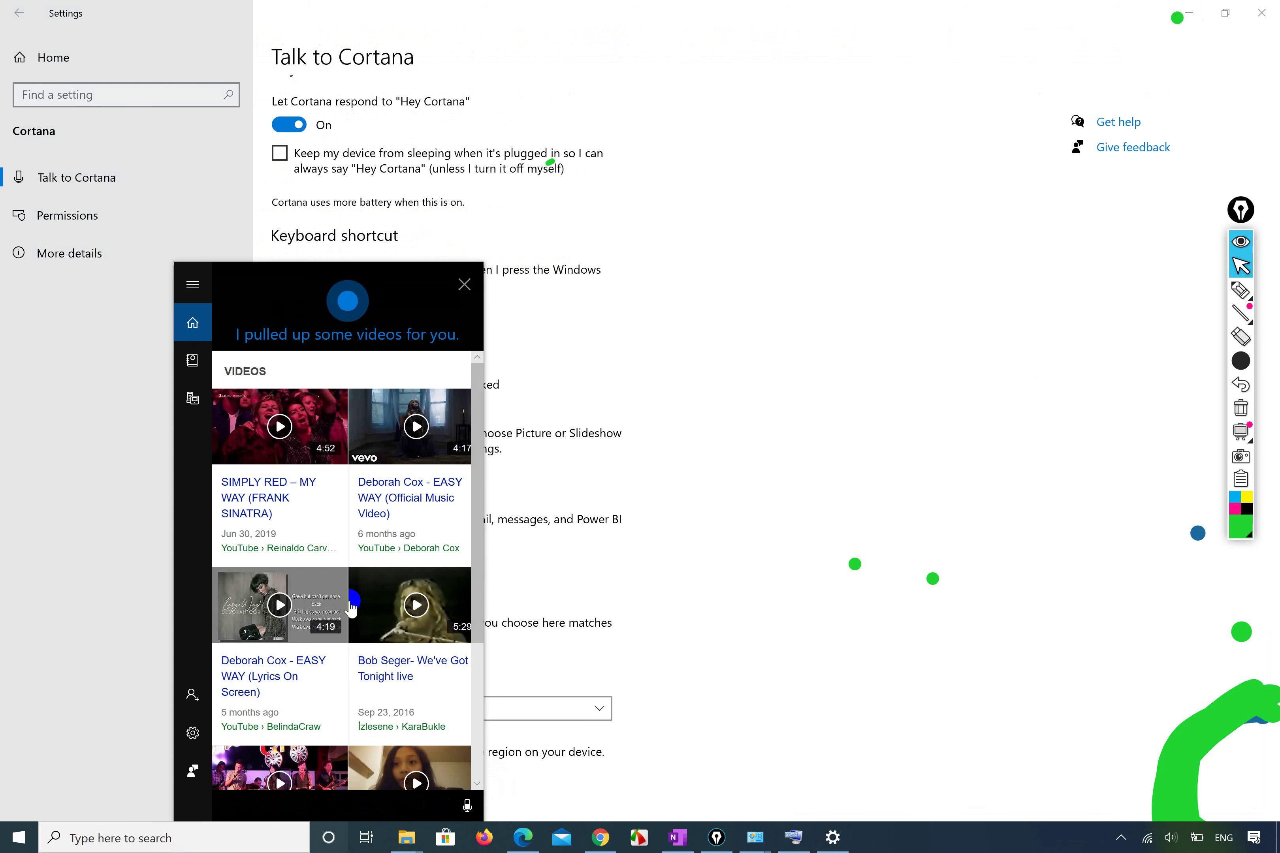
{"action": "left_click", "coordinate": [464, 284]}
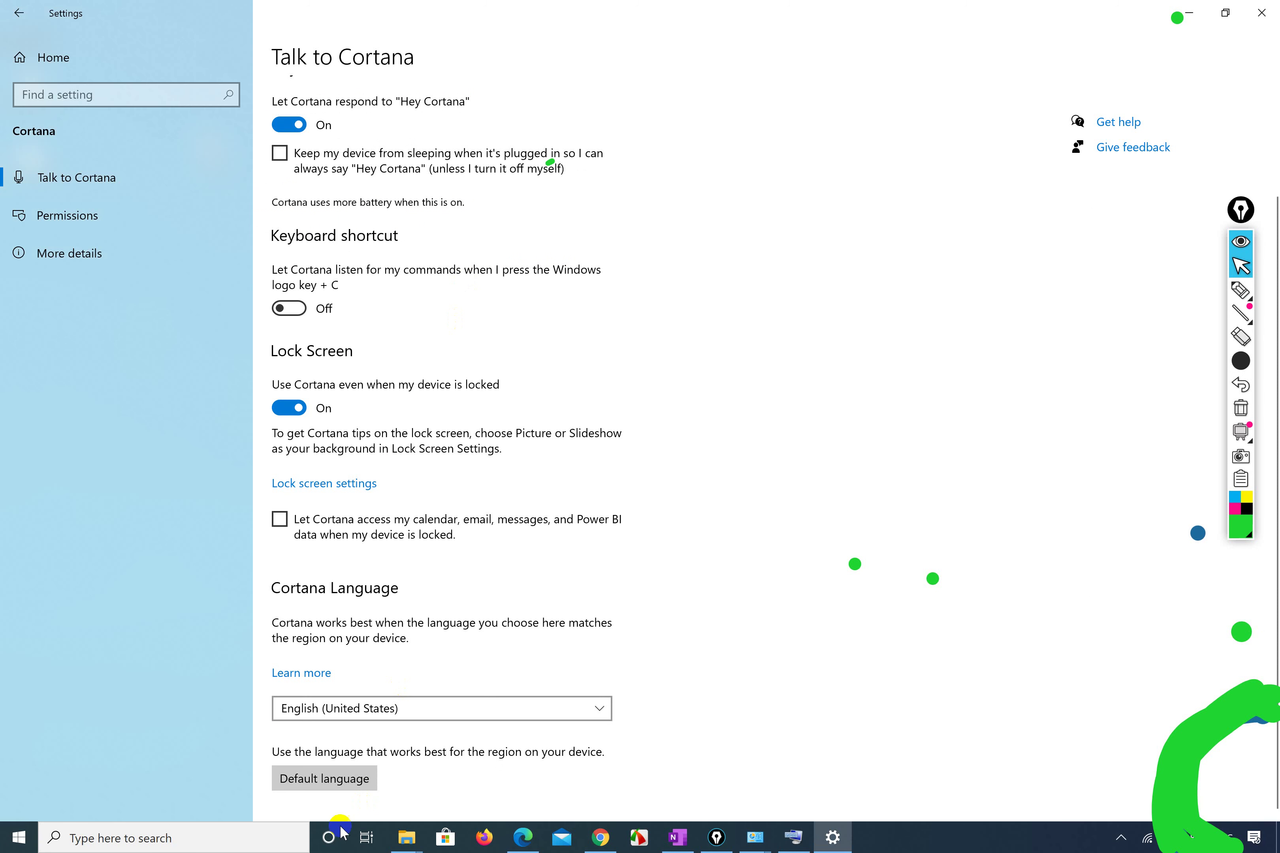
{"action": "left_click", "coordinate": [329, 837]}
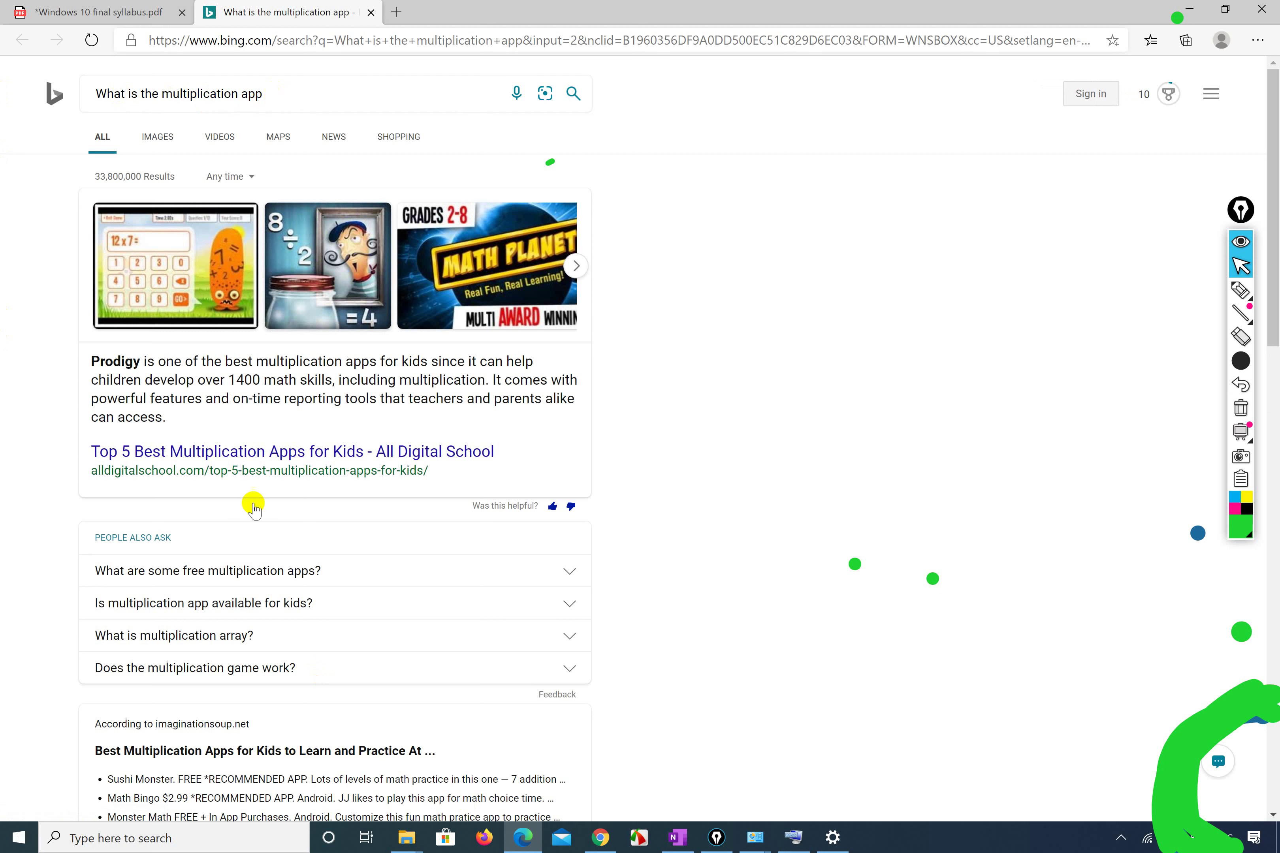
Tell Cortana by voice to "open my camera" and close the Camera app.
{"action": "left_click", "coordinate": [317, 842]}
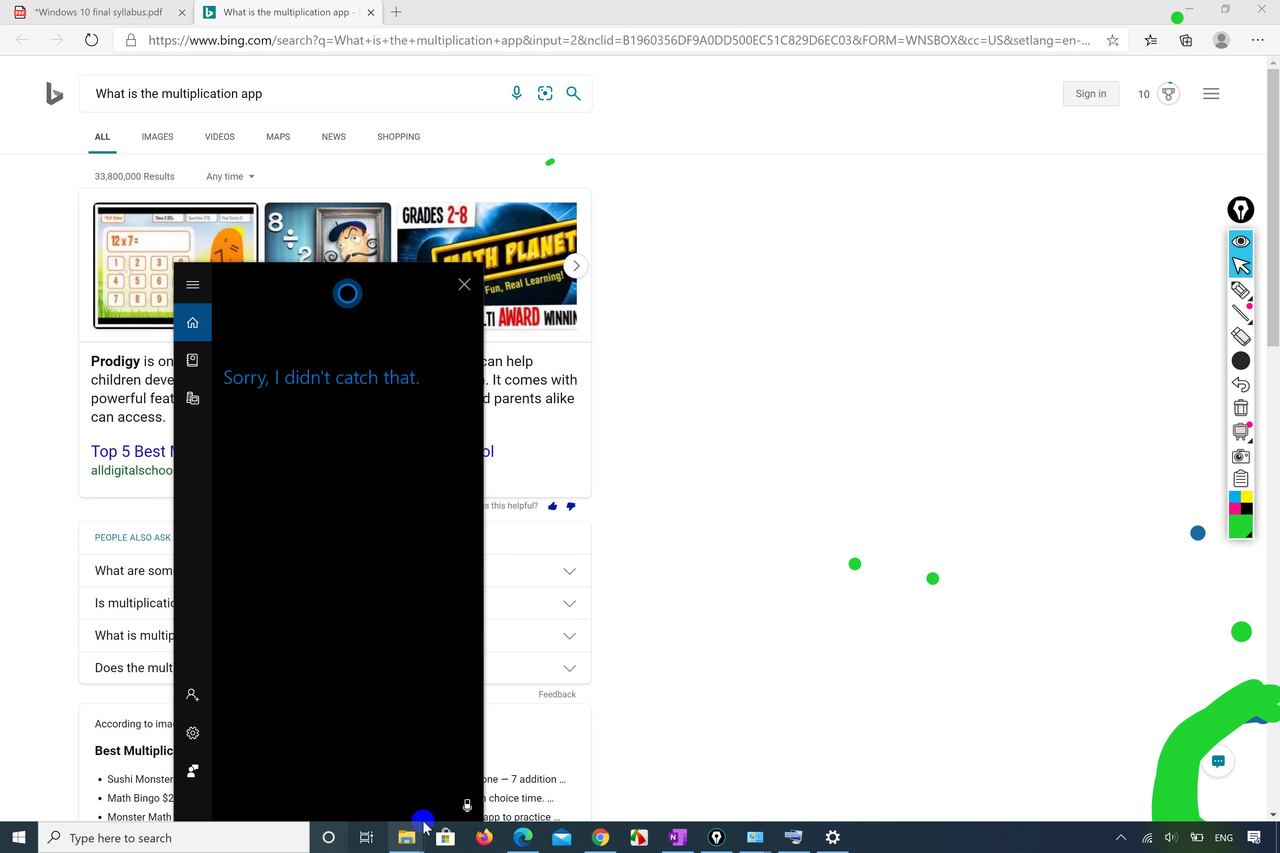
{"action": "left_click", "coordinate": [466, 806]}
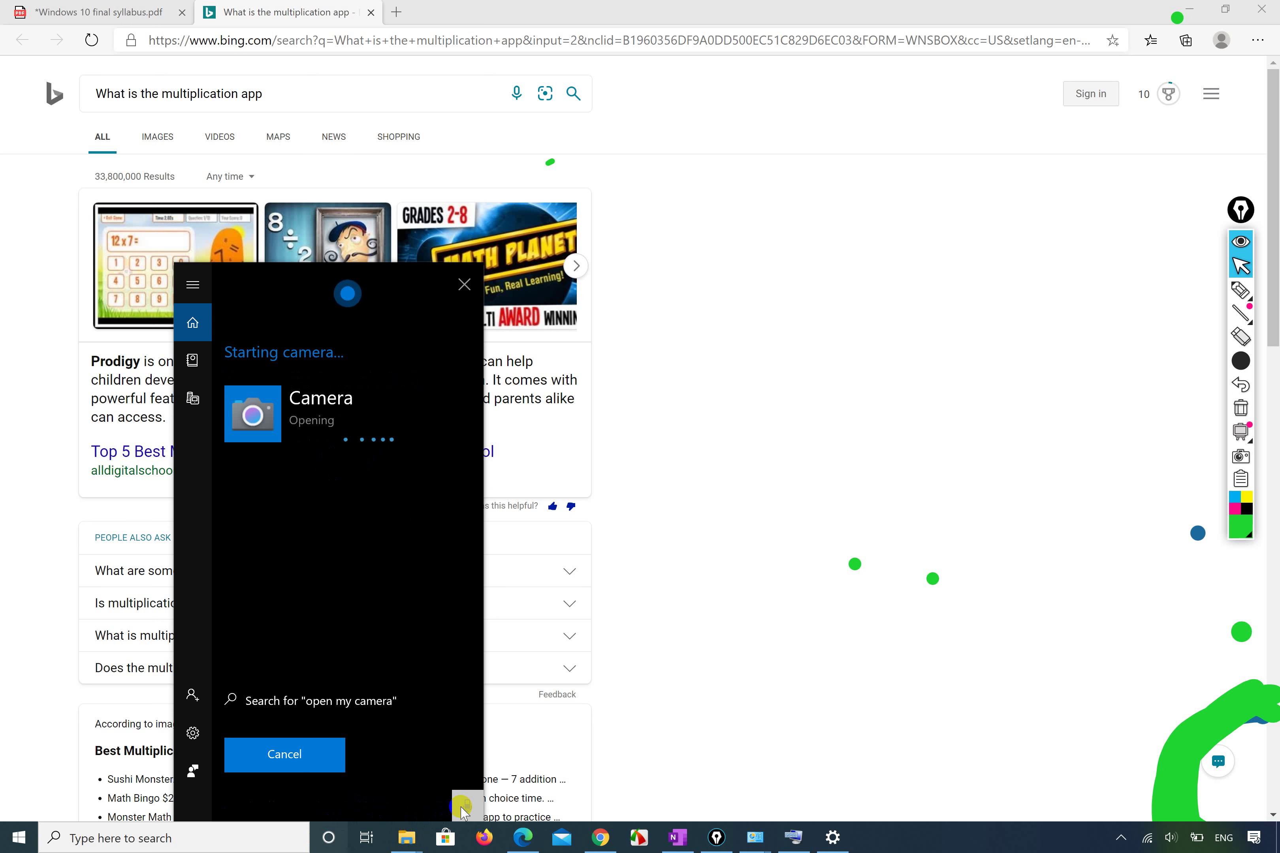
{"action": "left_click", "coordinate": [463, 810]}
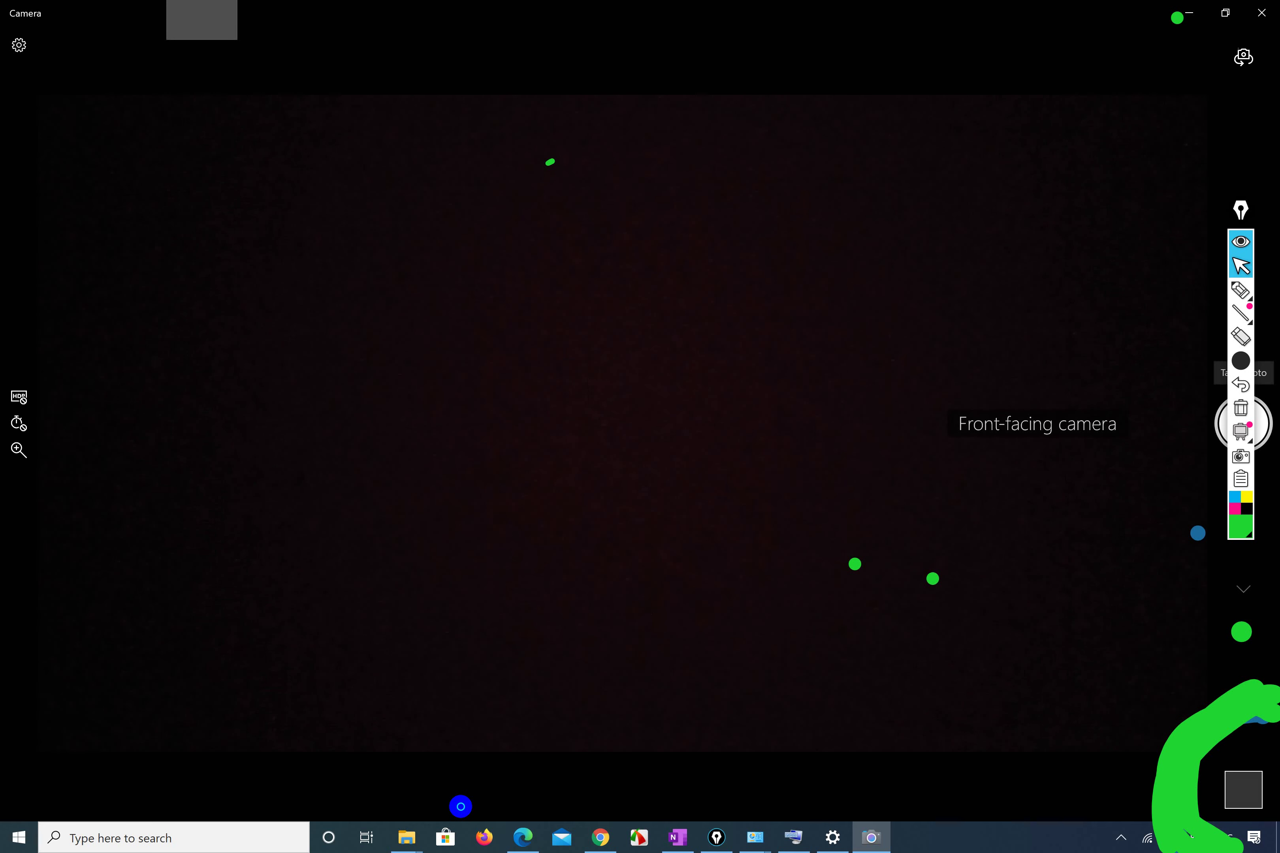
{"action": "right_click", "coordinate": [201, 10]}
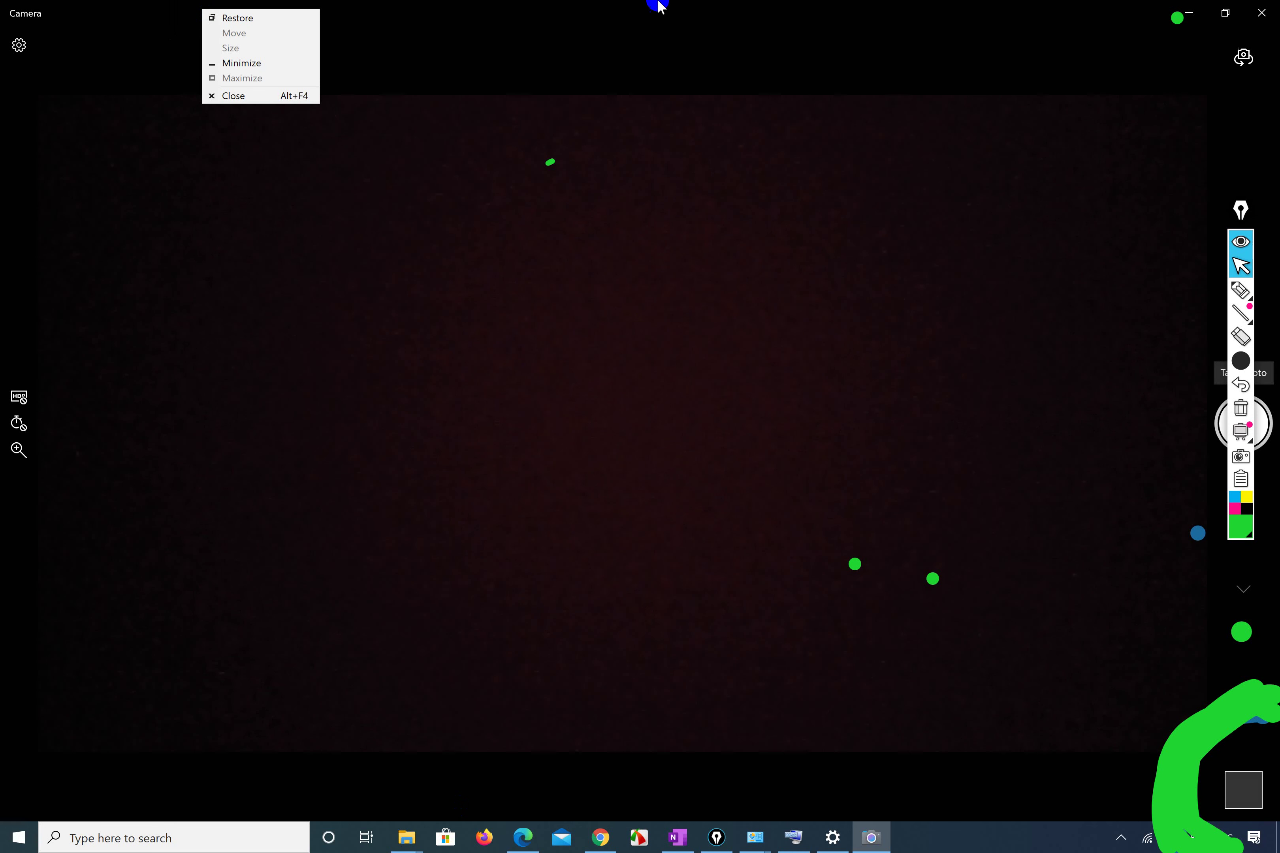
{"action": "left_click", "coordinate": [1262, 12]}
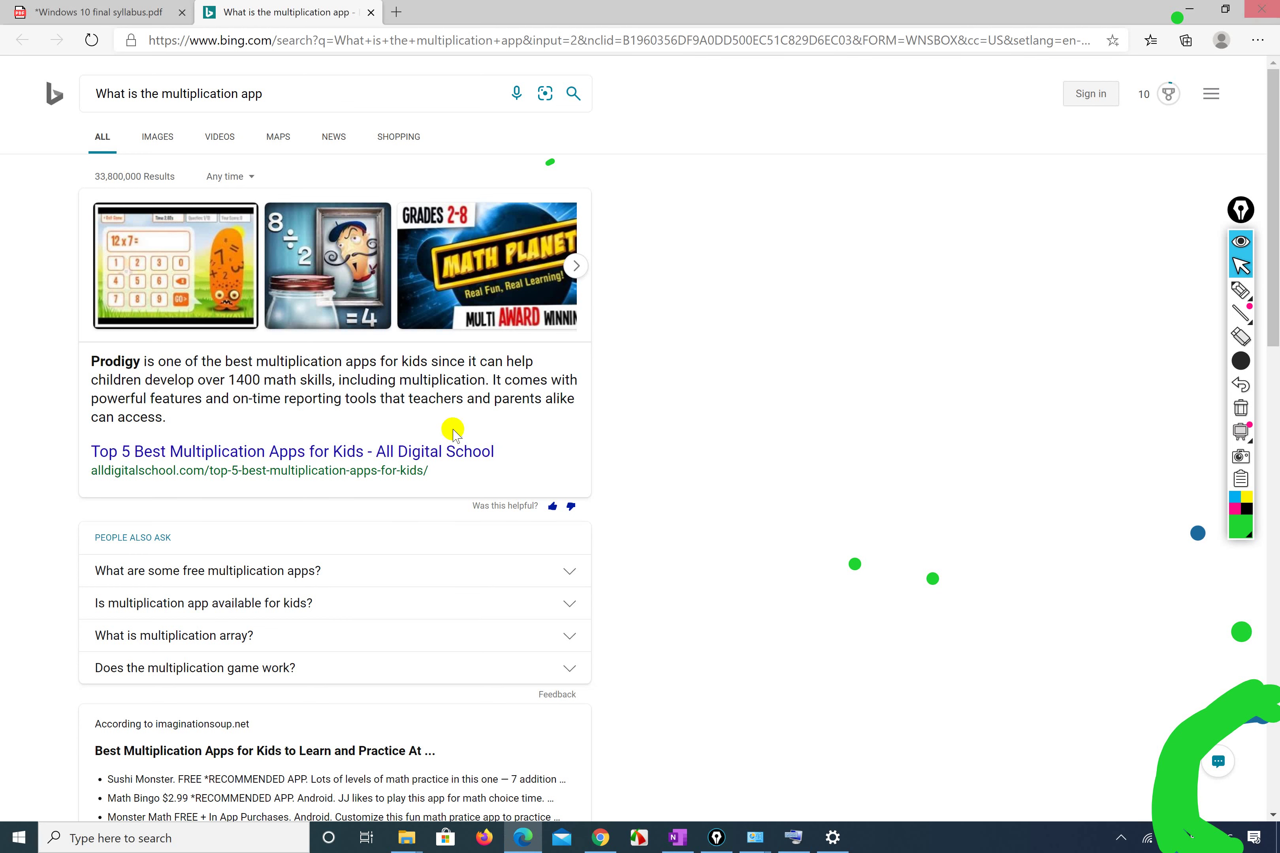
Ask Cortana by voice for the capital of Nepal and close its answer pane.
{"action": "left_click", "coordinate": [330, 838]}
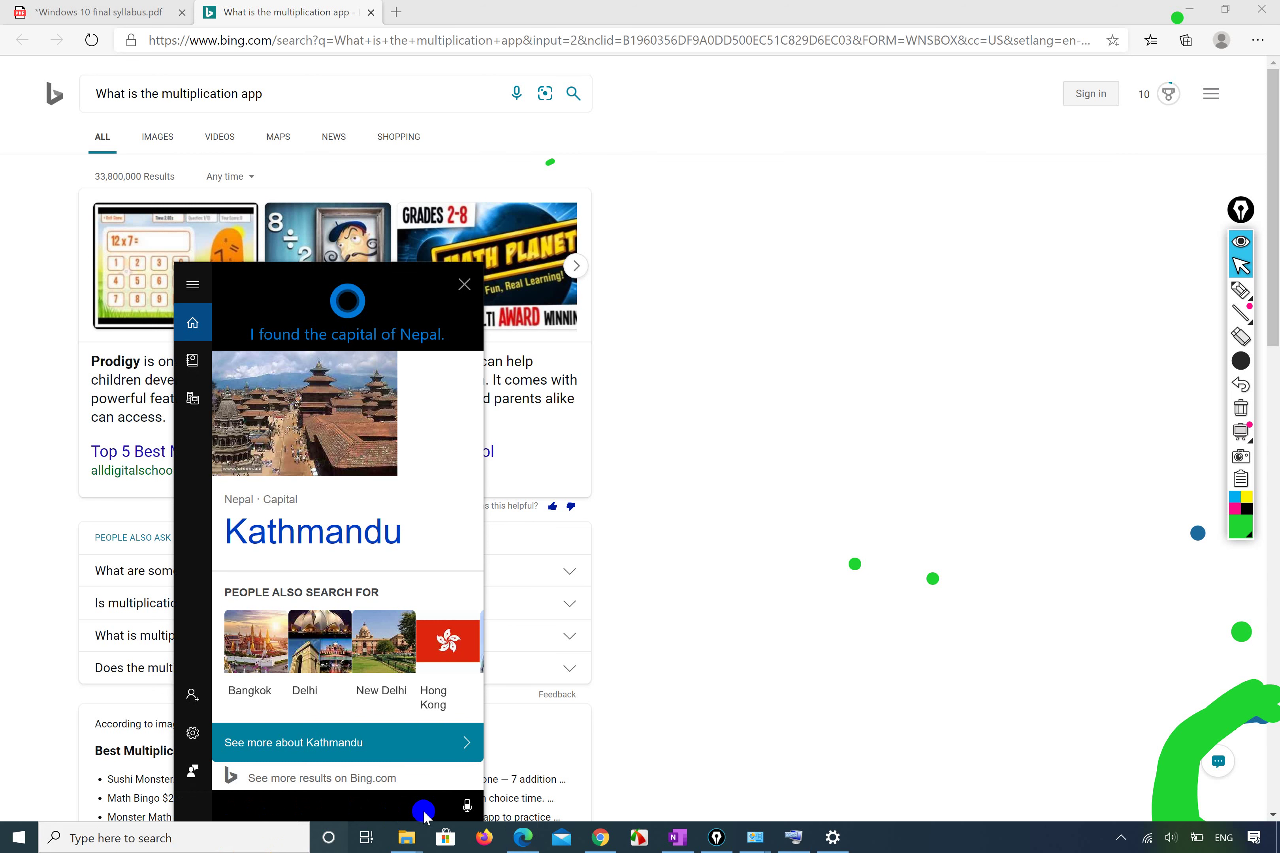
{"action": "left_click", "coordinate": [465, 284]}
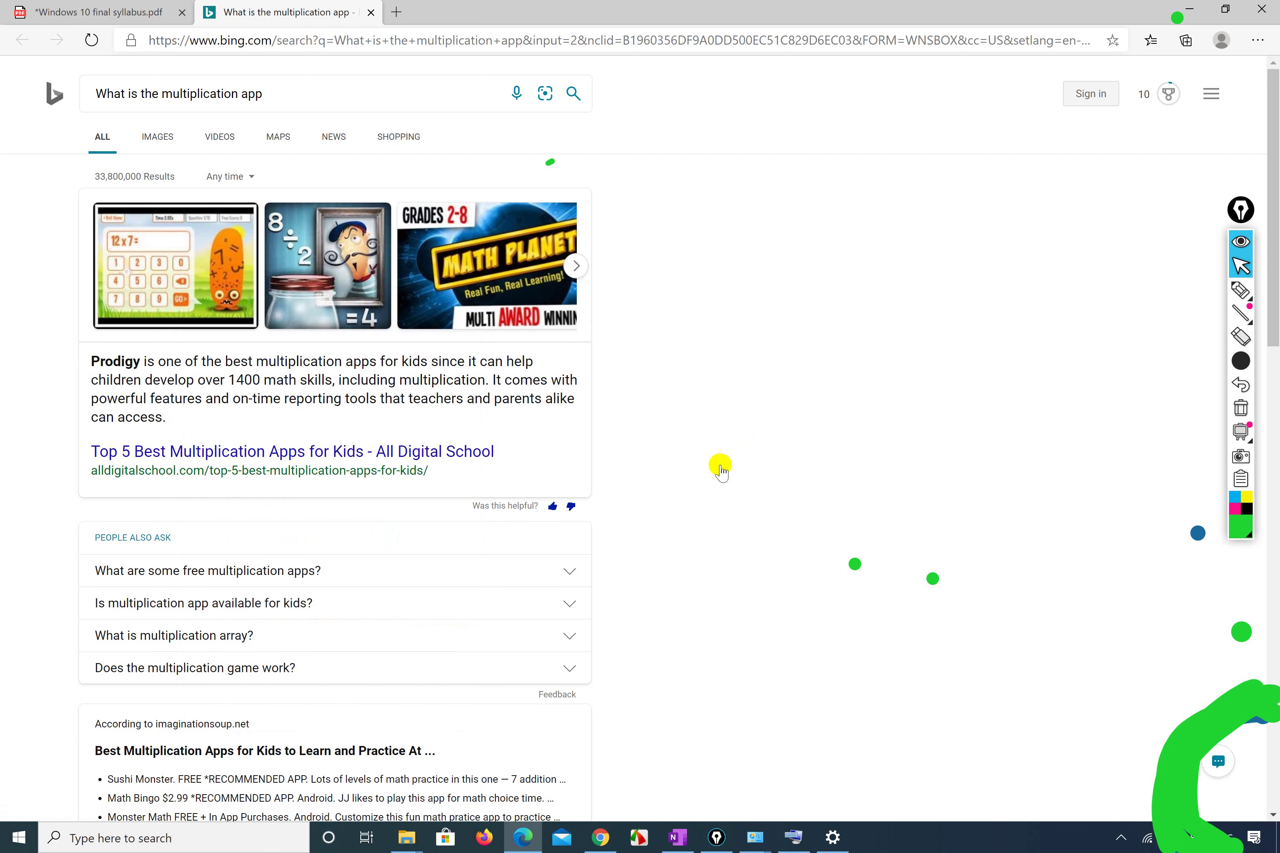
Return to the Windows 10 final syllabus PDF and look through the topics down to section 3.0, Working with files and folders.
{"action": "left_click", "coordinate": [523, 838]}
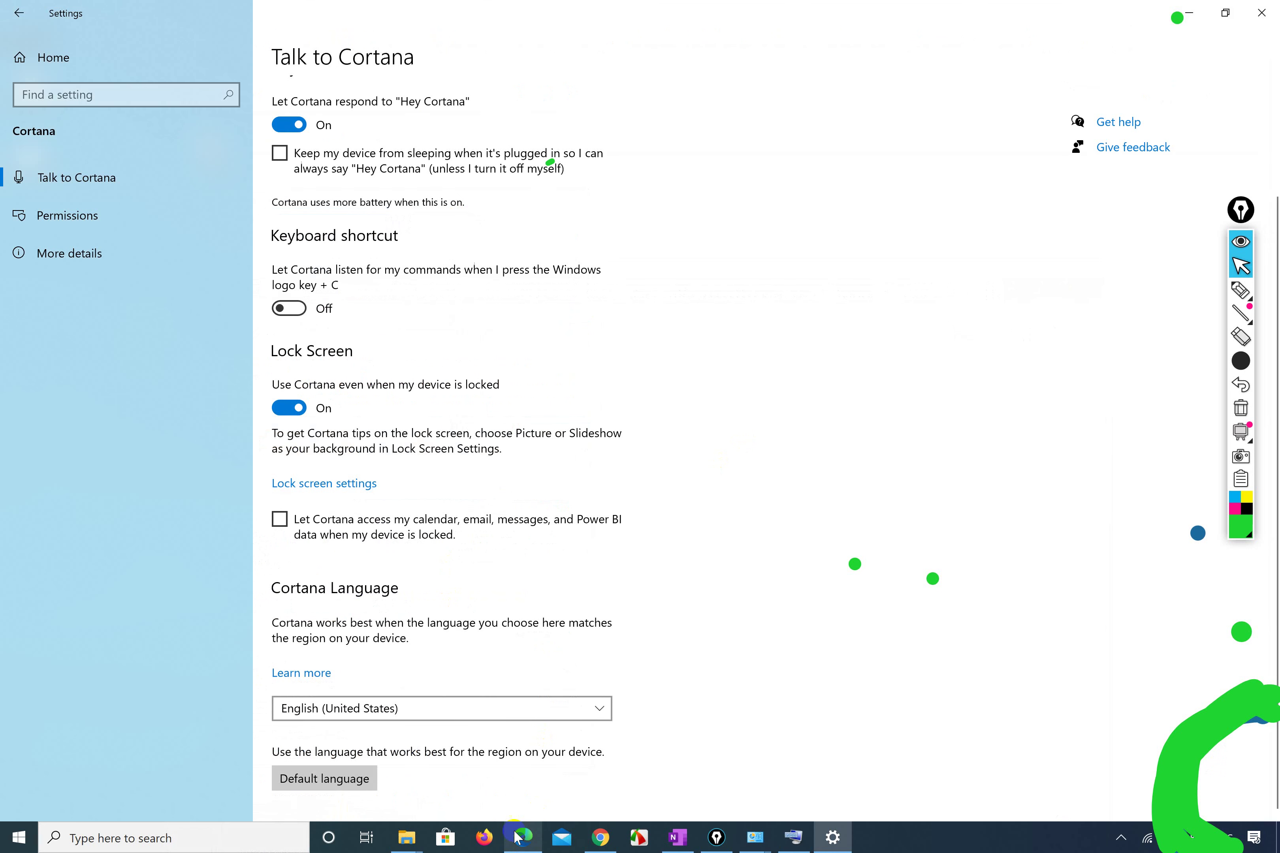
{"action": "left_click", "coordinate": [523, 838]}
{"action": "left_click", "coordinate": [105, 8]}
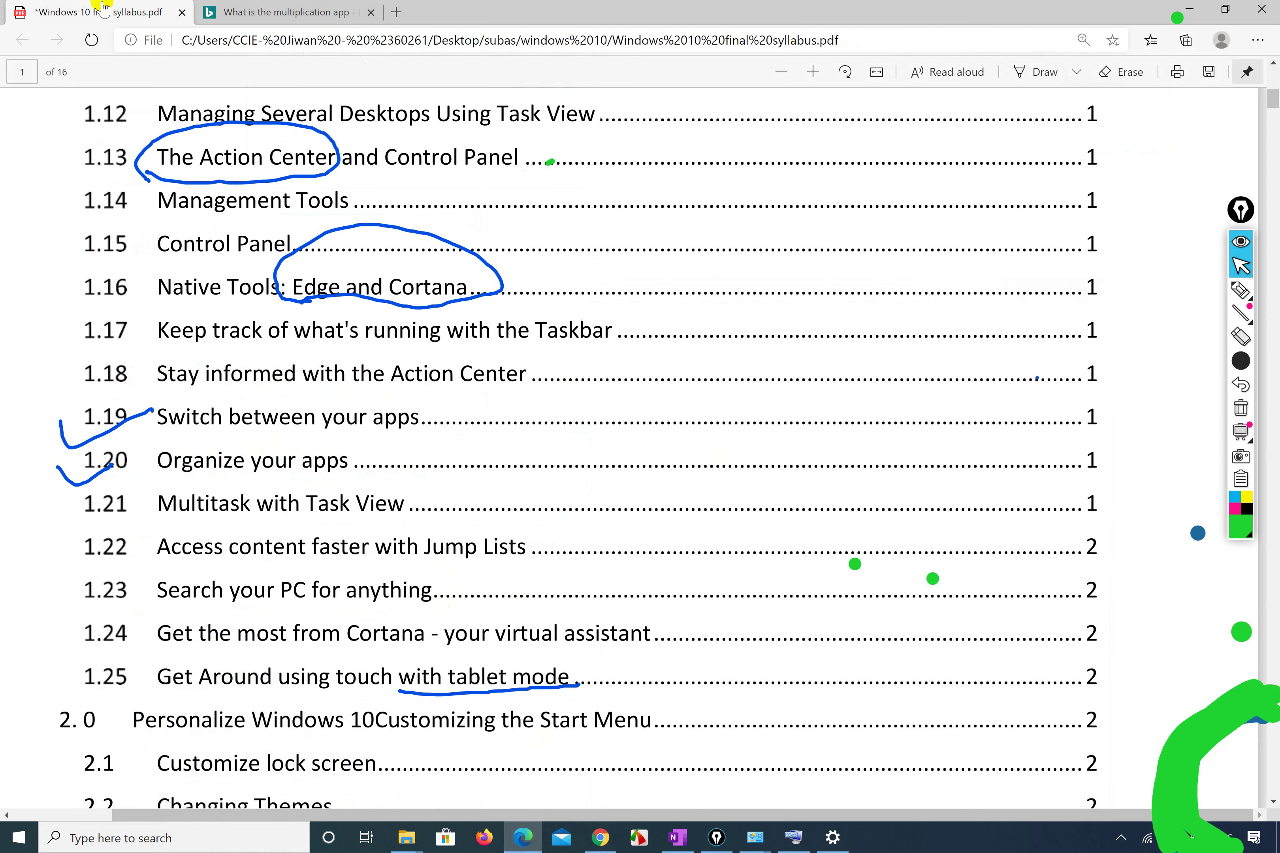
{"action": "scroll", "coordinate": [278, 515], "scroll_direction": "down", "scroll_amount": 3}
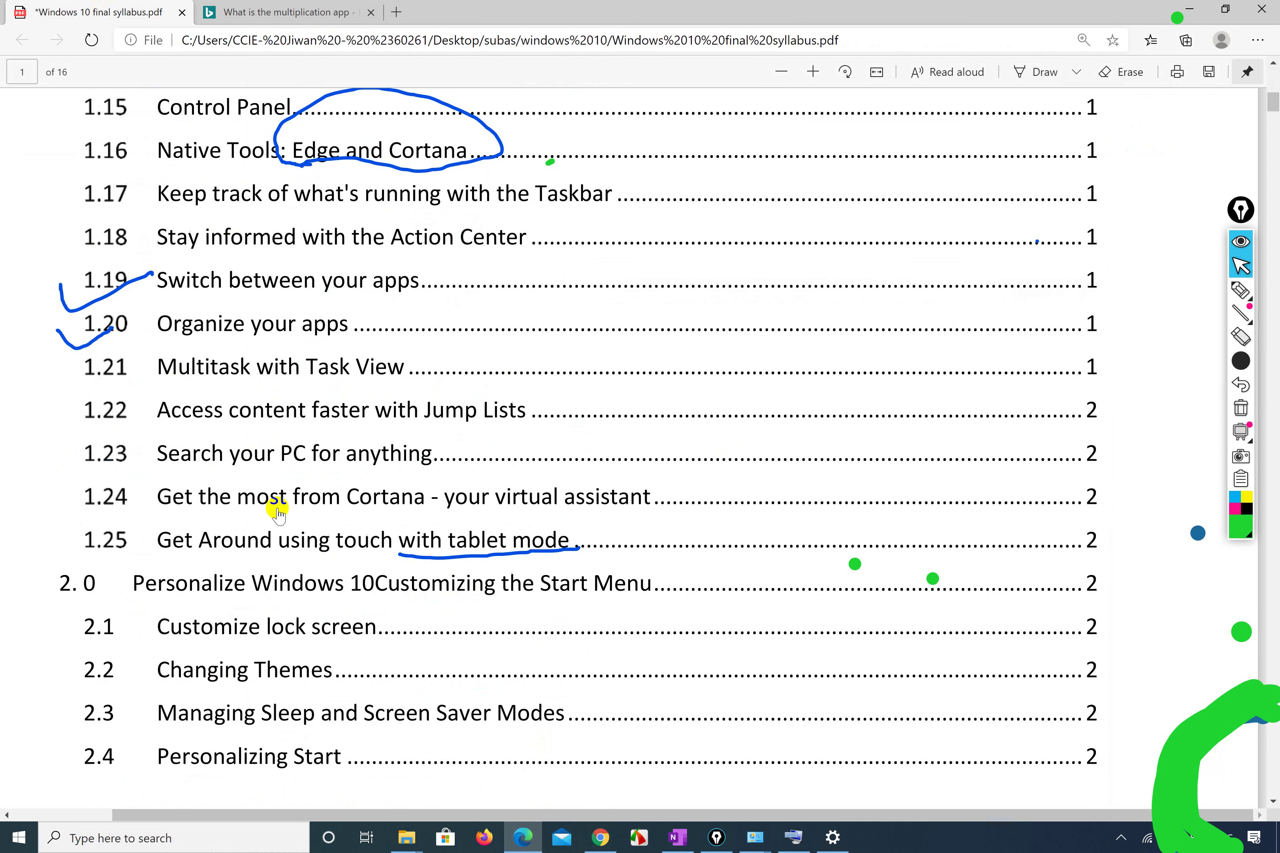
{"action": "scroll", "coordinate": [280, 509], "scroll_direction": "down", "scroll_amount": 1}
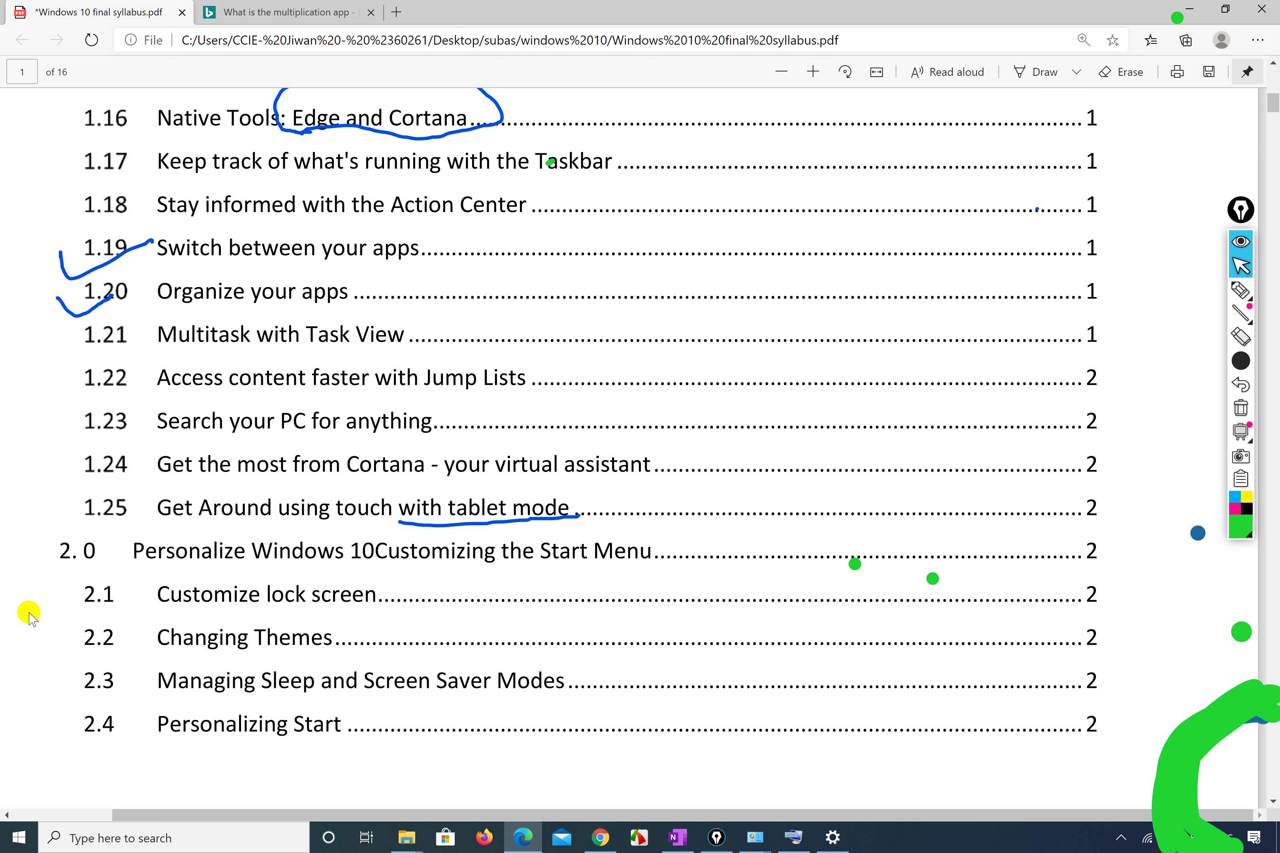
{"action": "scroll", "coordinate": [3, 814], "scroll_direction": "down", "scroll_amount": 5}
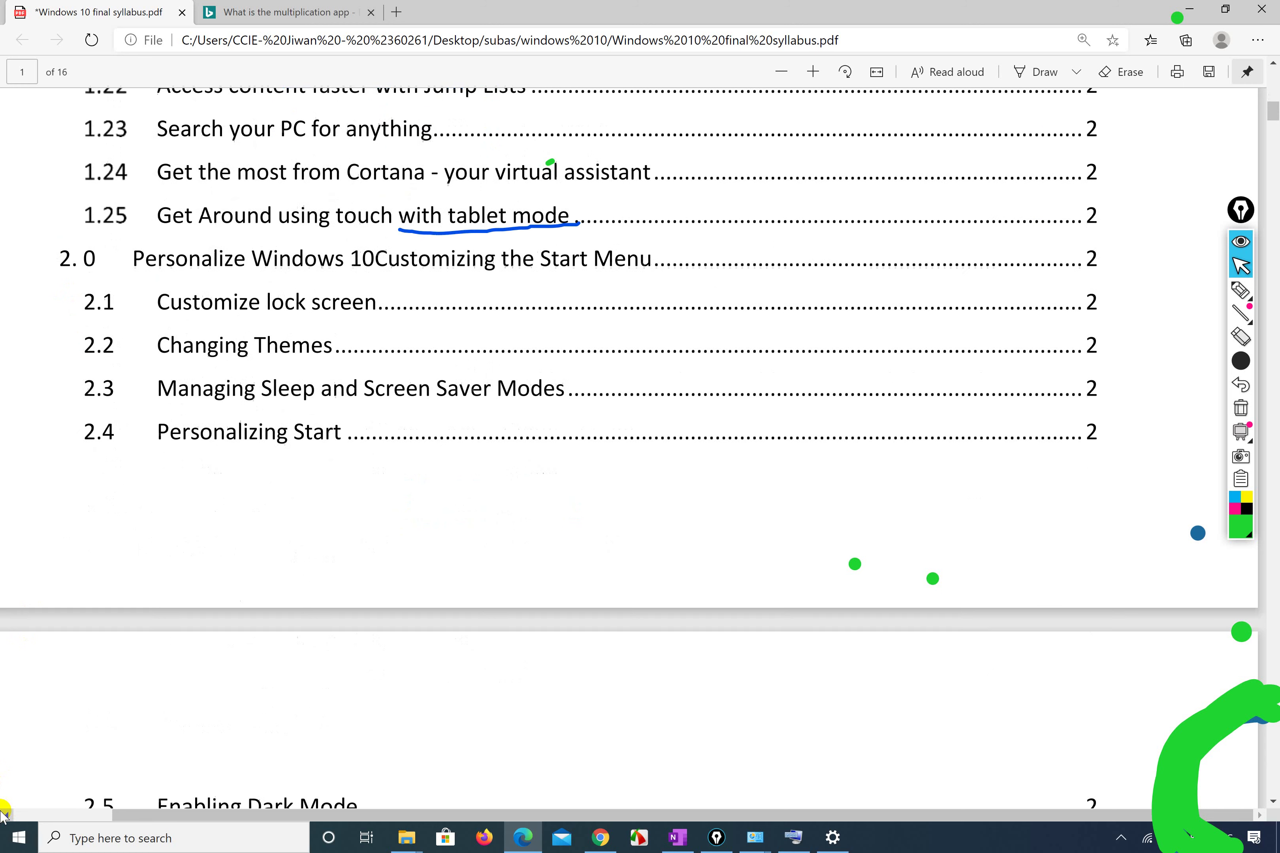
{"action": "scroll", "coordinate": [2, 813], "scroll_direction": "down", "scroll_amount": 1}
{"action": "scroll", "coordinate": [3, 814], "scroll_direction": "down", "scroll_amount": 5}
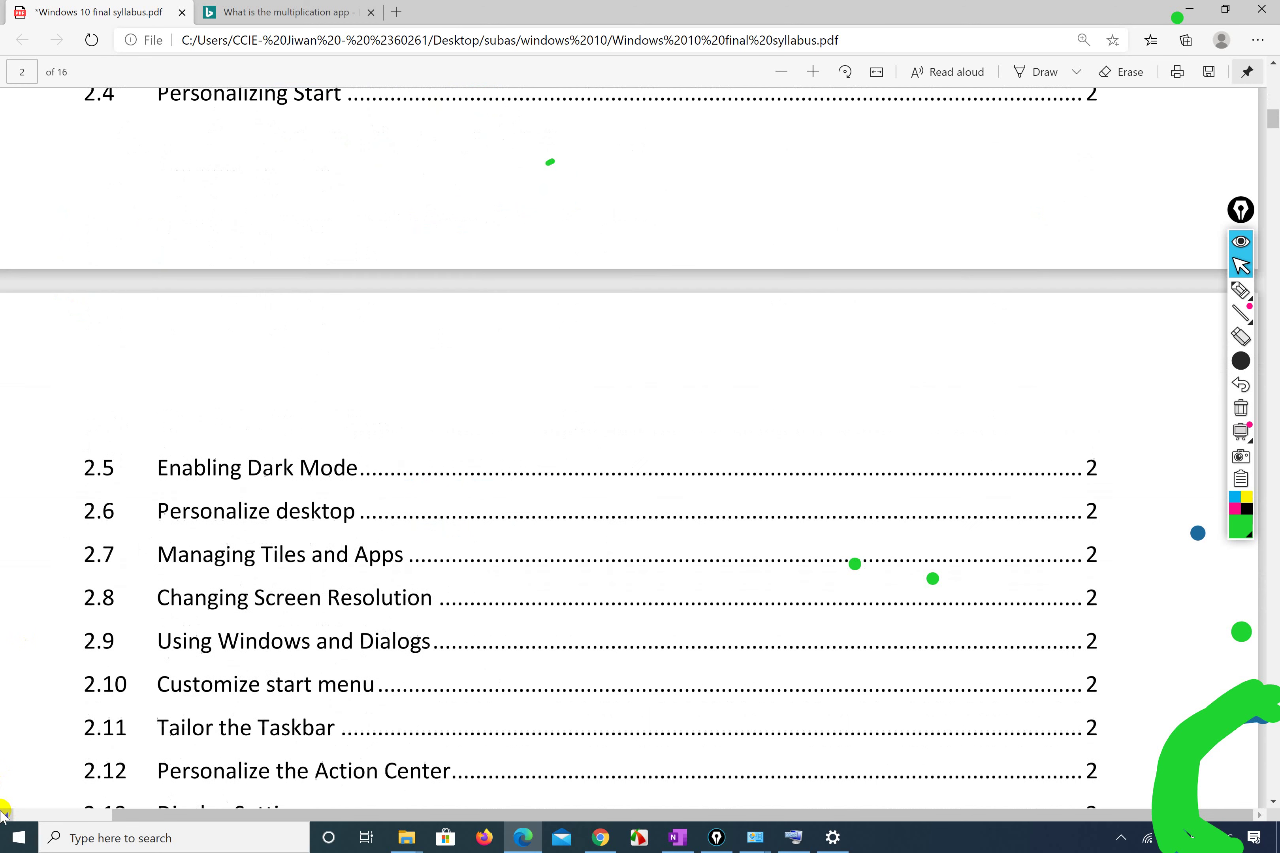
{"action": "scroll", "coordinate": [2, 814], "scroll_direction": "down", "scroll_amount": 4}
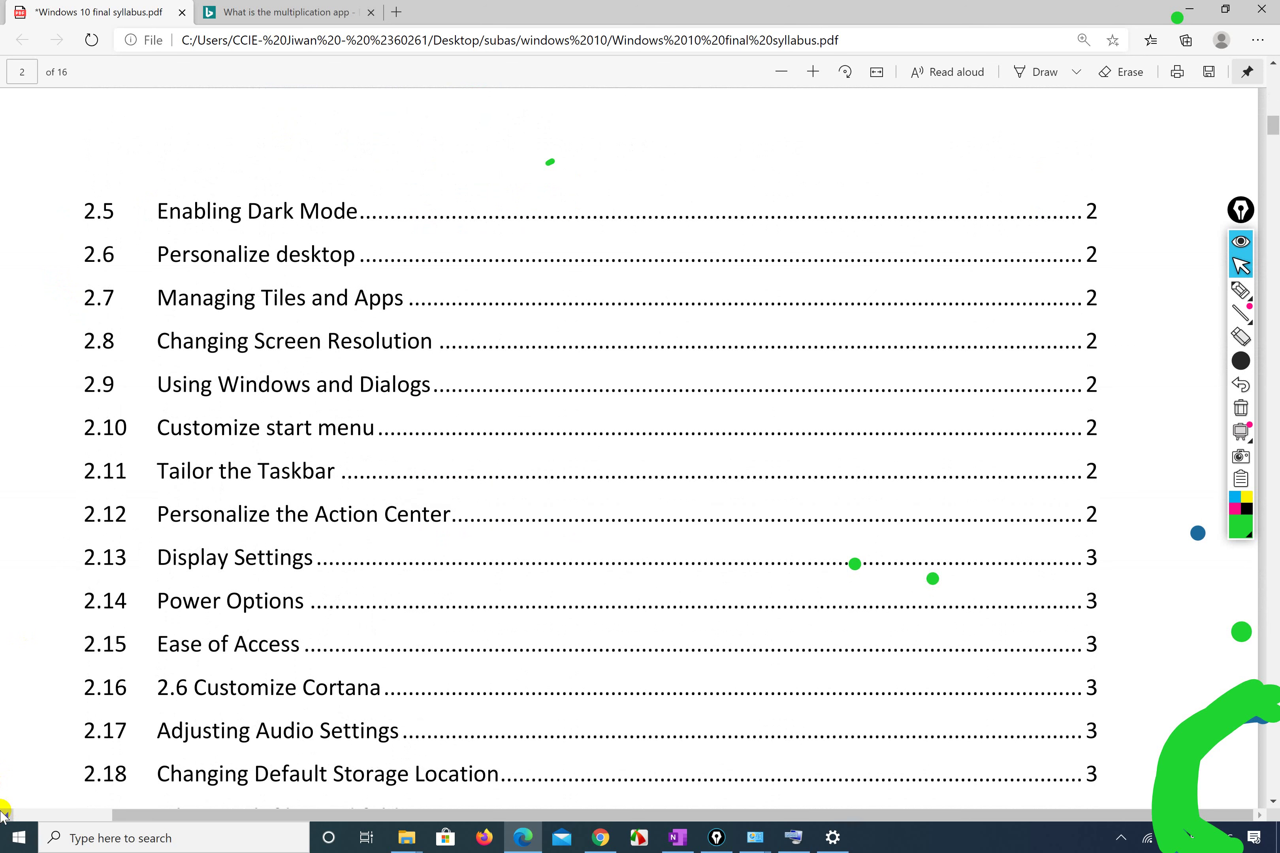
{"action": "scroll", "coordinate": [3, 814], "scroll_direction": "down", "scroll_amount": 1}
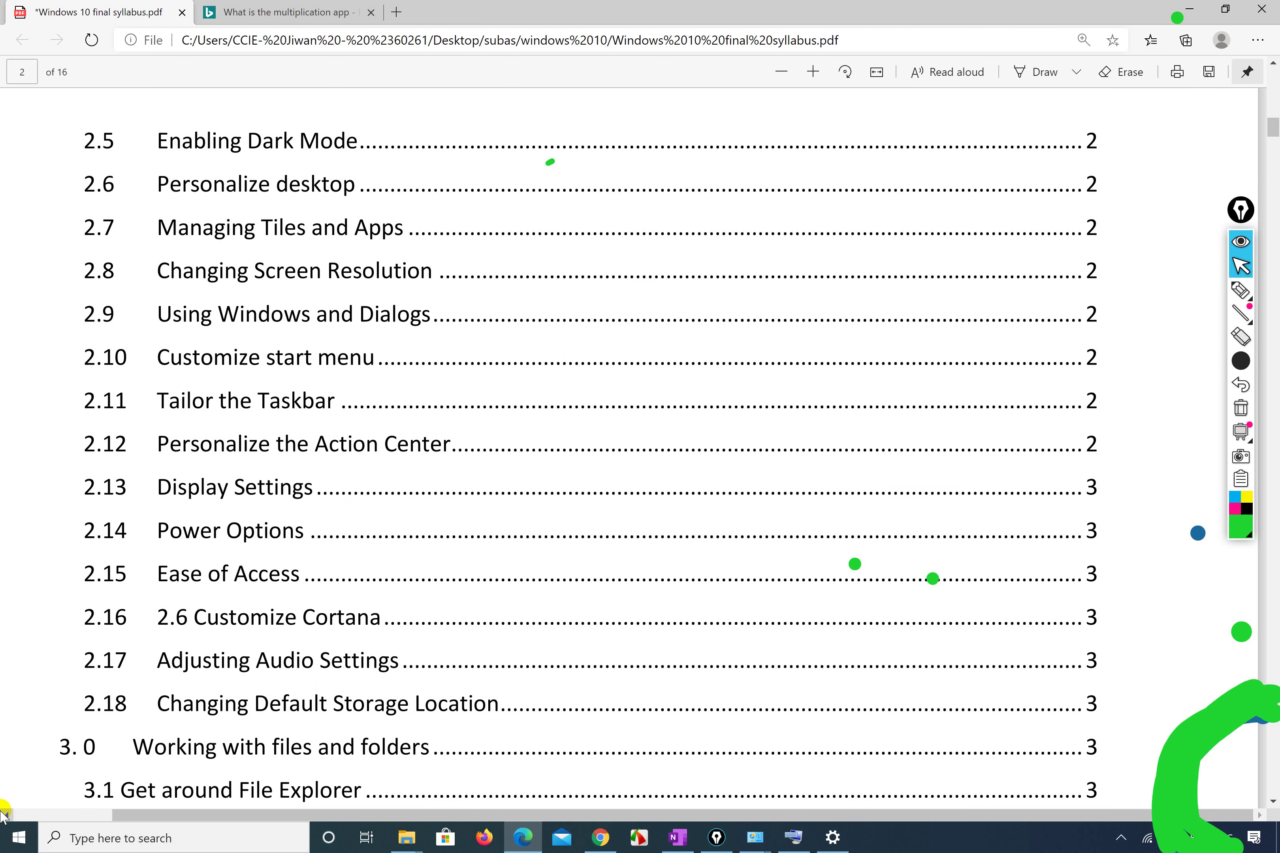